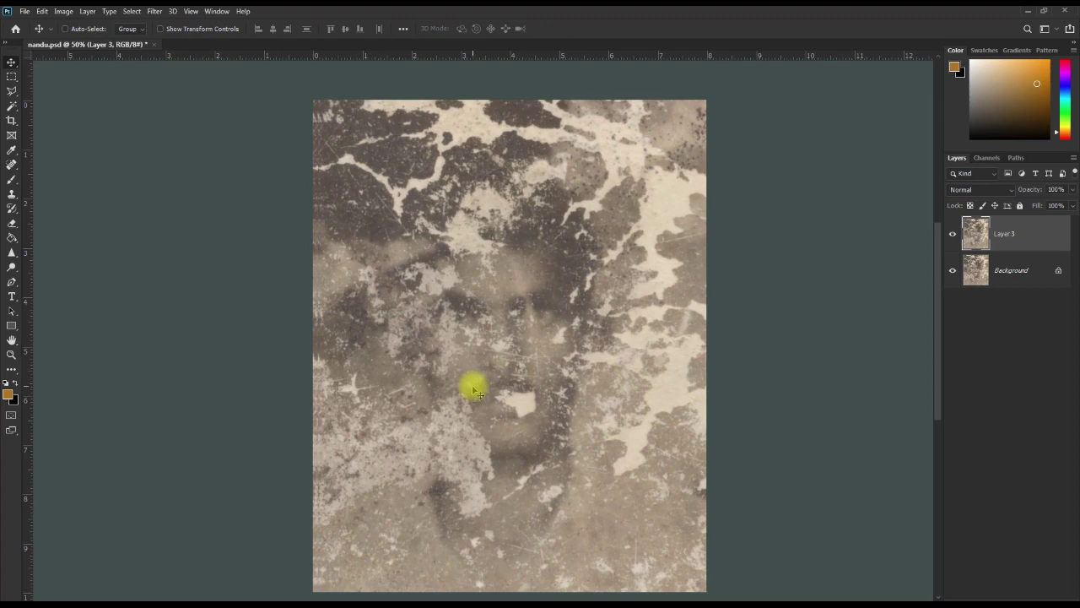
# Zoom in on the portrait's face and pan around to inspect the scratches and blotches
pyautogui.hotkey('ctrl', 'space')
pyautogui.moveTo(467, 314); pyautogui.dragTo(505, 357)
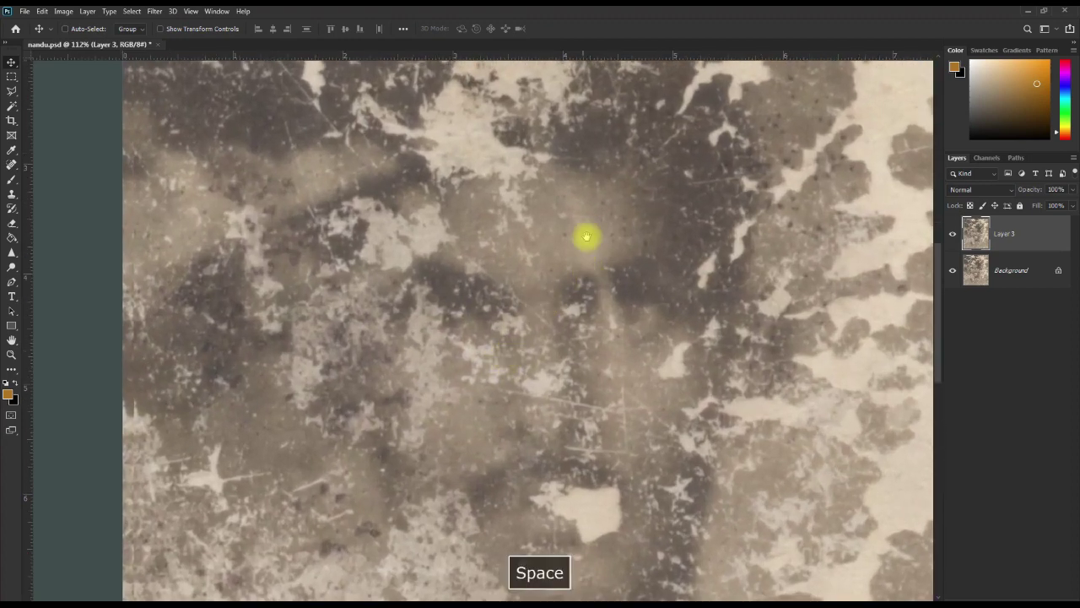
pyautogui.moveTo(583, 234)
pyautogui.mouseDown()
pyautogui.moveTo(641, 256)
pyautogui.moveTo(655, 385)
pyautogui.moveTo(430, 215)
pyautogui.moveTo(518, 345)
pyautogui.moveTo(351, 242)
pyautogui.mouseUp()
pyautogui.moveTo(683, 391)
pyautogui.mouseDown()
pyautogui.moveTo(581, 398)
pyautogui.moveTo(692, 338)
pyautogui.moveTo(581, 249)
pyautogui.mouseUp()
pyautogui.moveTo(487, 367)
pyautogui.mouseDown()
pyautogui.moveTo(706, 225)
pyautogui.moveTo(658, 228)
pyautogui.moveTo(564, 349)
pyautogui.moveTo(627, 225)
pyautogui.moveTo(650, 275)
pyautogui.moveTo(666, 243)
pyautogui.moveTo(638, 413)
pyautogui.moveTo(658, 222)
pyautogui.moveTo(631, 340)
pyautogui.mouseUp()
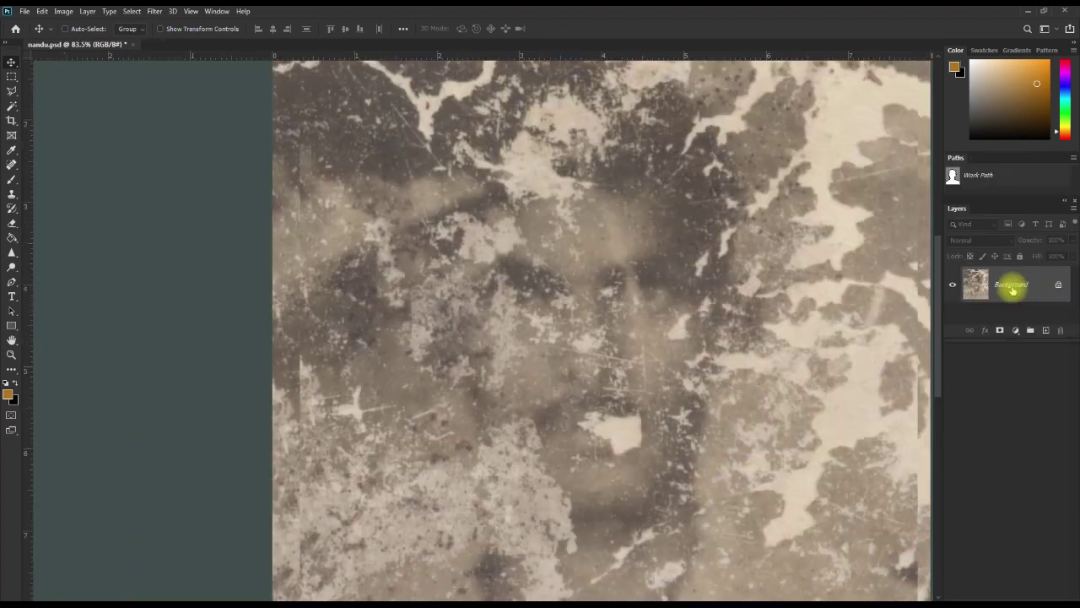
# Duplicate the Background layer twice, creating Background copy and Background copy 2
pyautogui.rightClick(1012, 287)
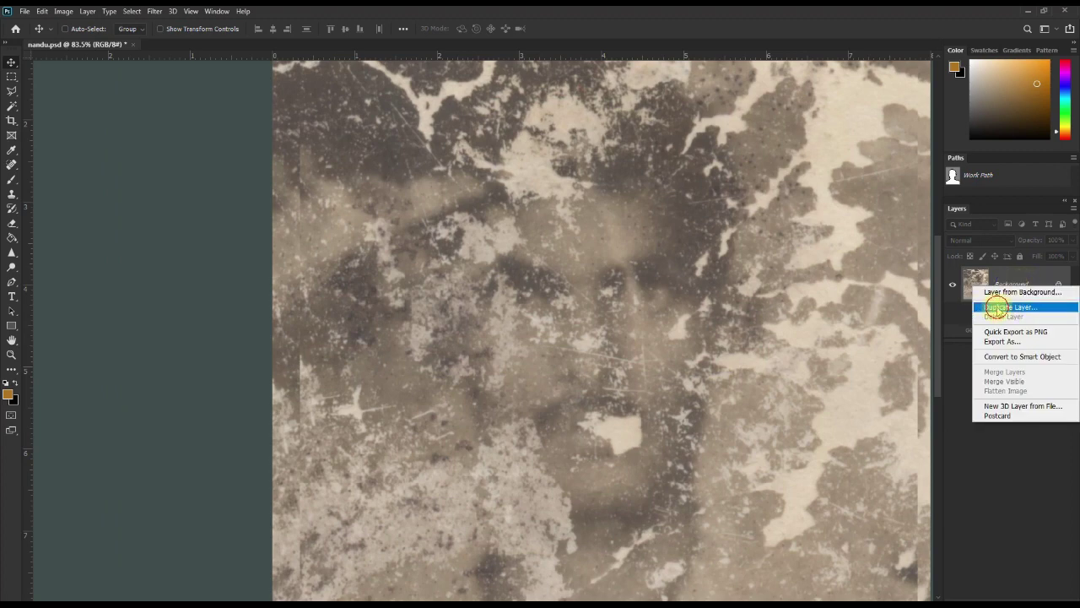
pyautogui.click(997, 309)
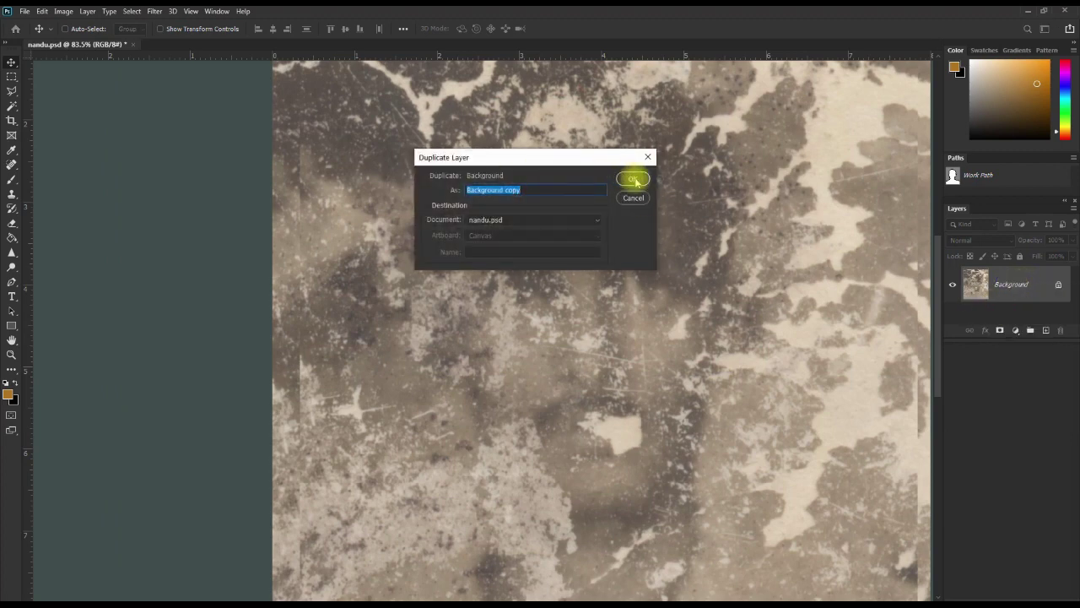
pyautogui.click(635, 181)
pyautogui.rightClick(1013, 288)
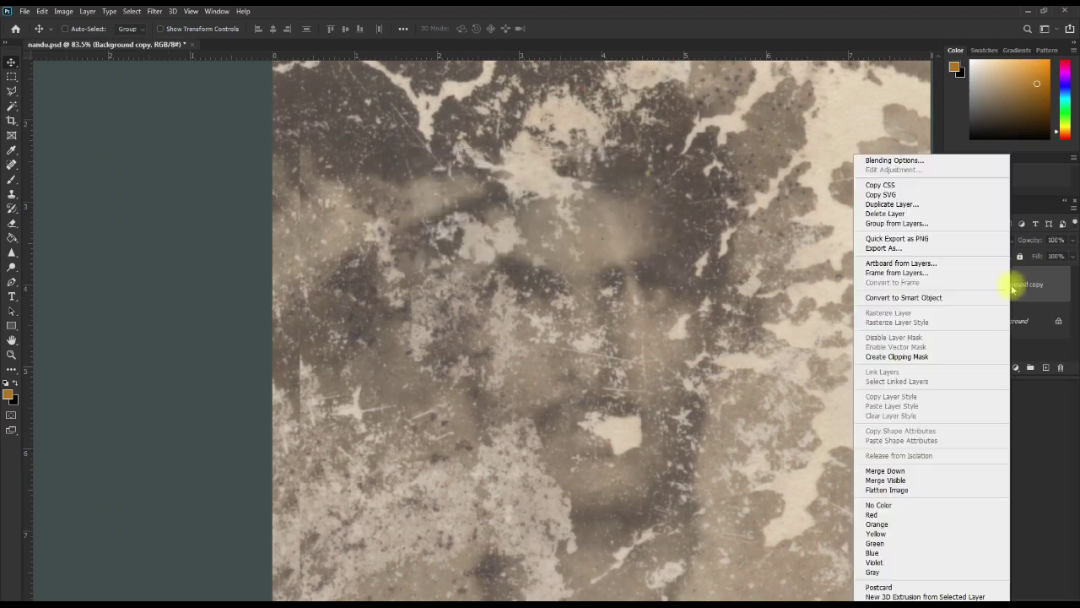
pyautogui.click(892, 205)
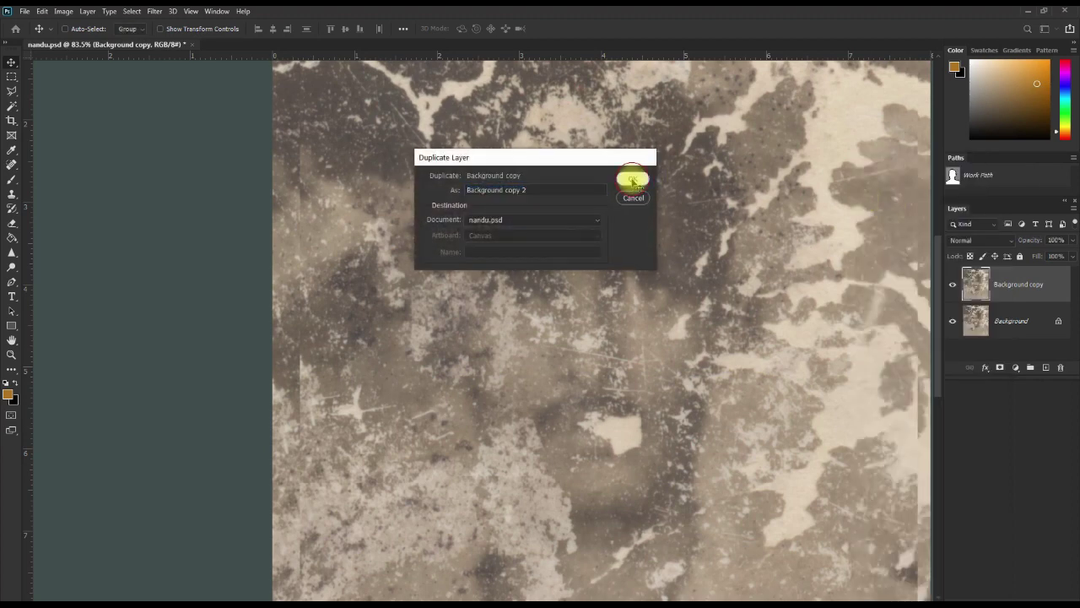
pyautogui.click(633, 180)
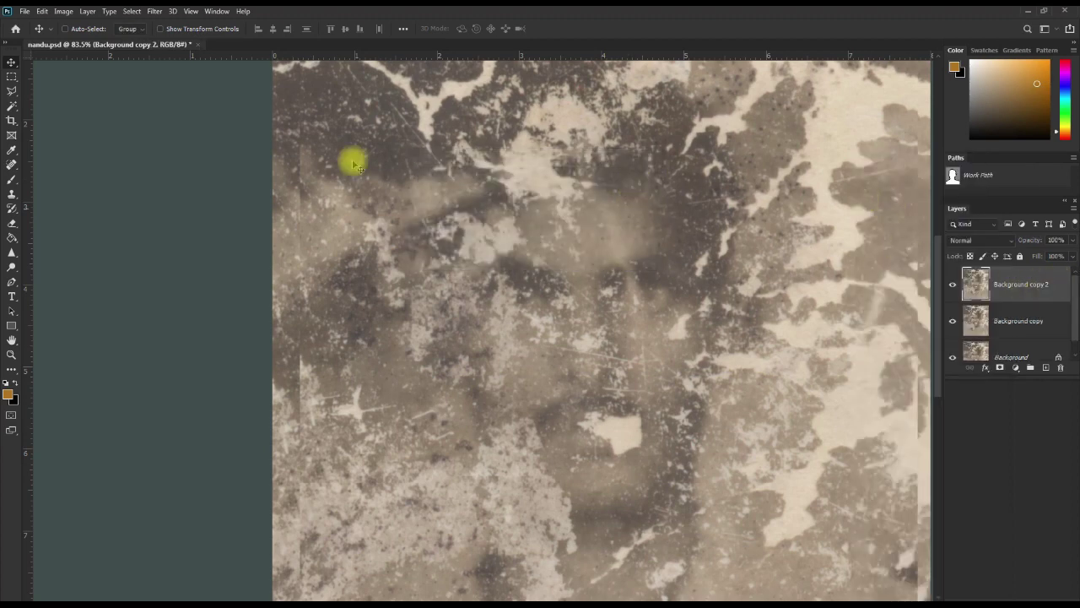
pyautogui.click(64, 12)
pyautogui.moveTo(82, 41)
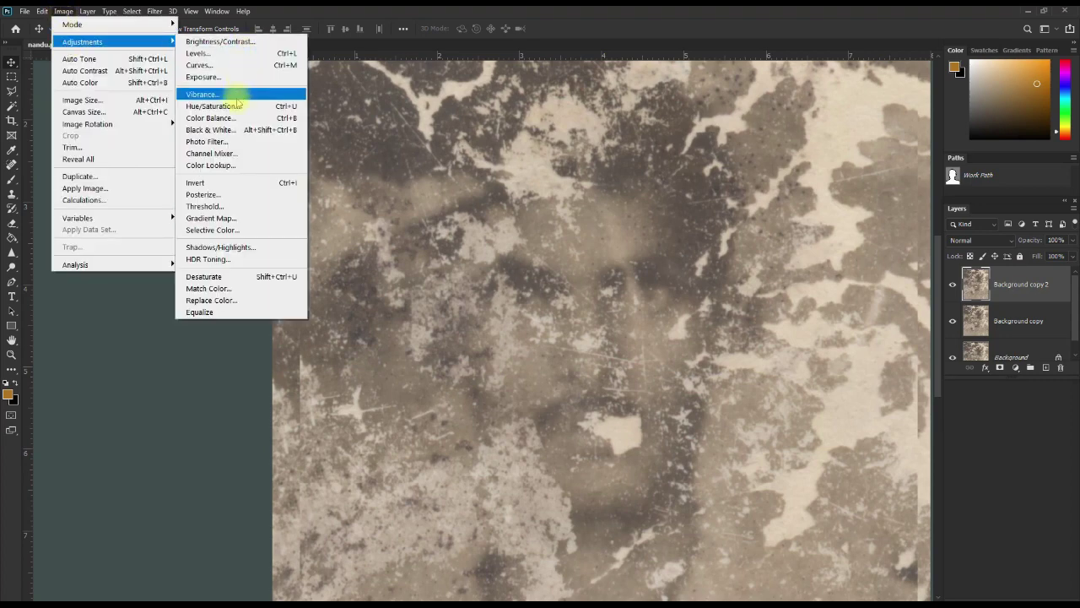
# Apply Brightness/Contrast to Background copy 2 with Brightness -21 and Contrast 100
pyautogui.click(230, 44)
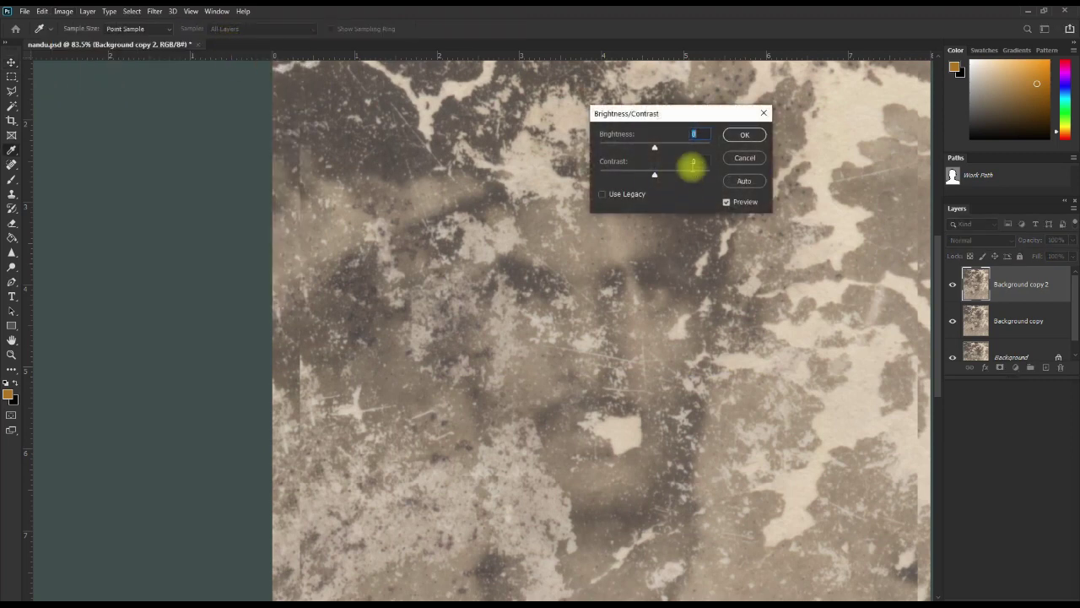
pyautogui.moveTo(687, 106); pyautogui.dragTo(852, 123)
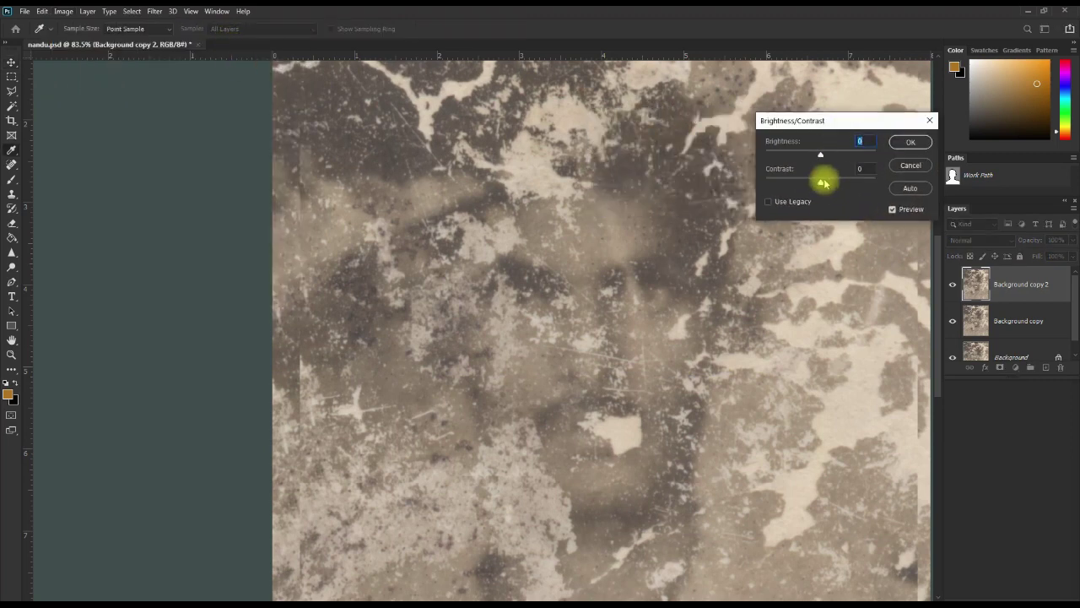
pyautogui.moveTo(820, 183); pyautogui.dragTo(873, 183)
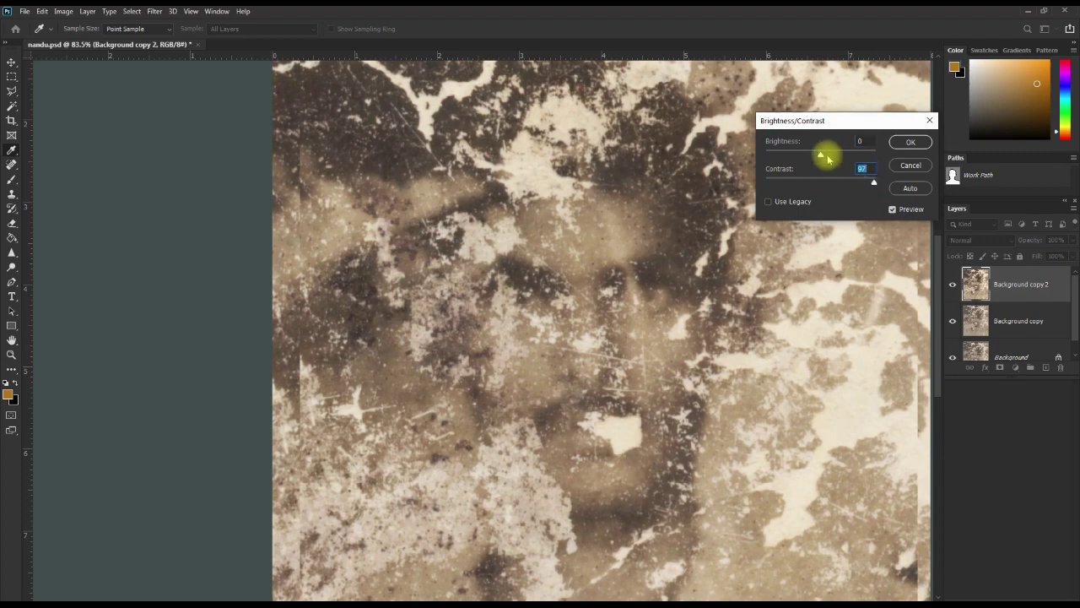
pyautogui.moveTo(822, 154)
pyautogui.mouseDown()
pyautogui.moveTo(838, 154)
pyautogui.moveTo(802, 154)
pyautogui.moveTo(815, 157)
pyautogui.mouseUp()
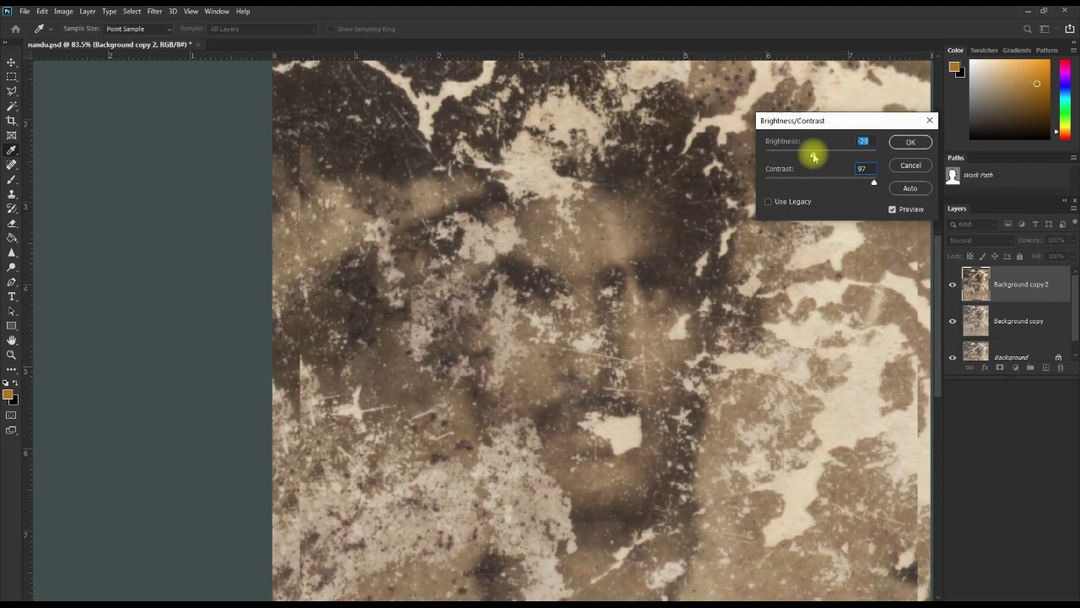
pyautogui.moveTo(873, 184); pyautogui.dragTo(877, 185)
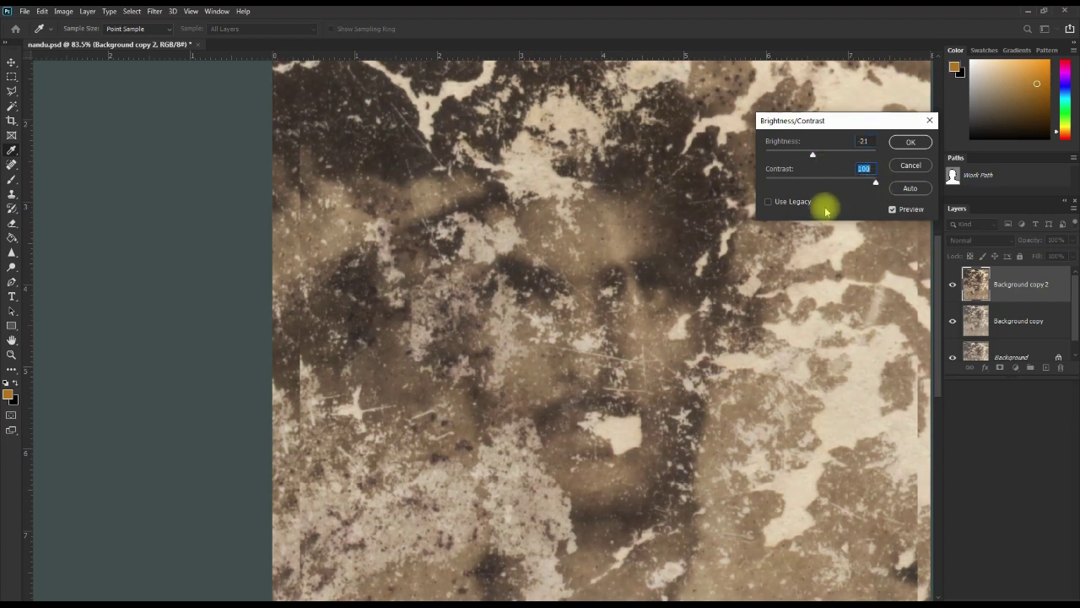
pyautogui.click(910, 142)
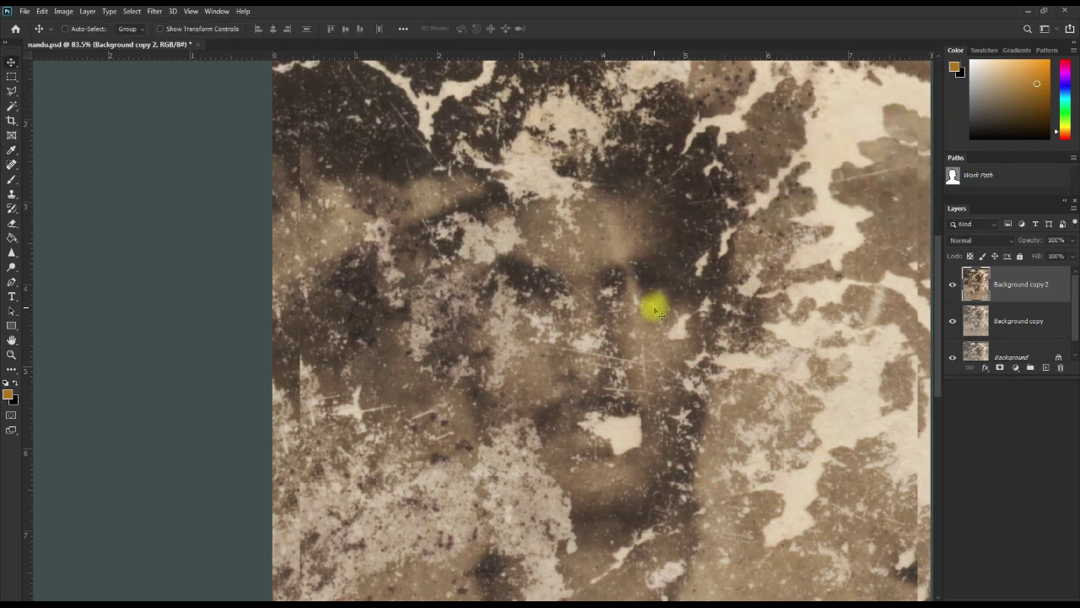
# Show the Channels panel floating over the canvas, enlarged to list all channels
pyautogui.click(216, 14)
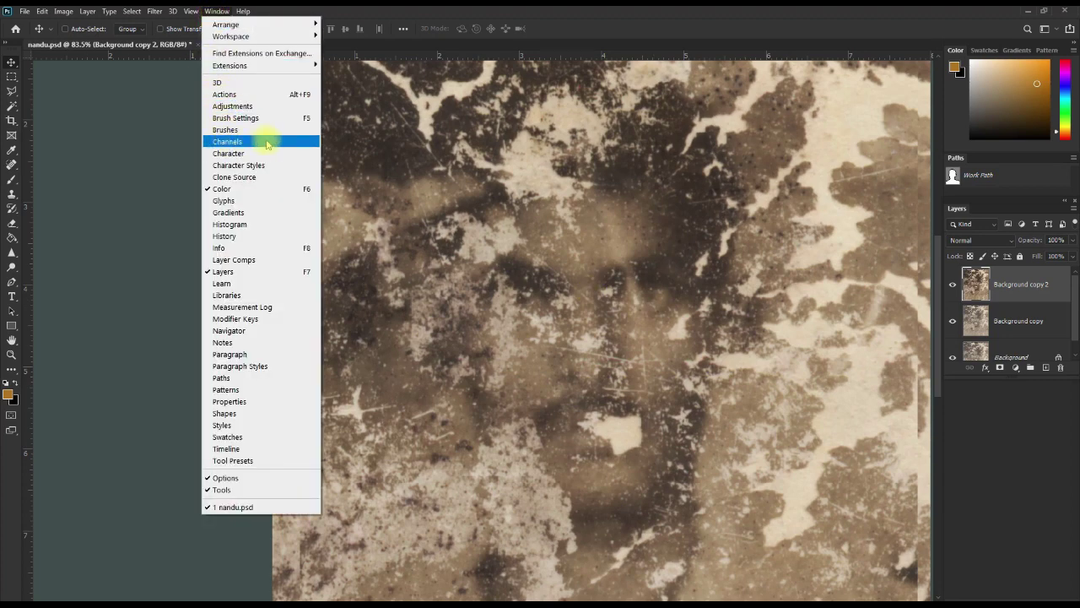
pyautogui.click(259, 141)
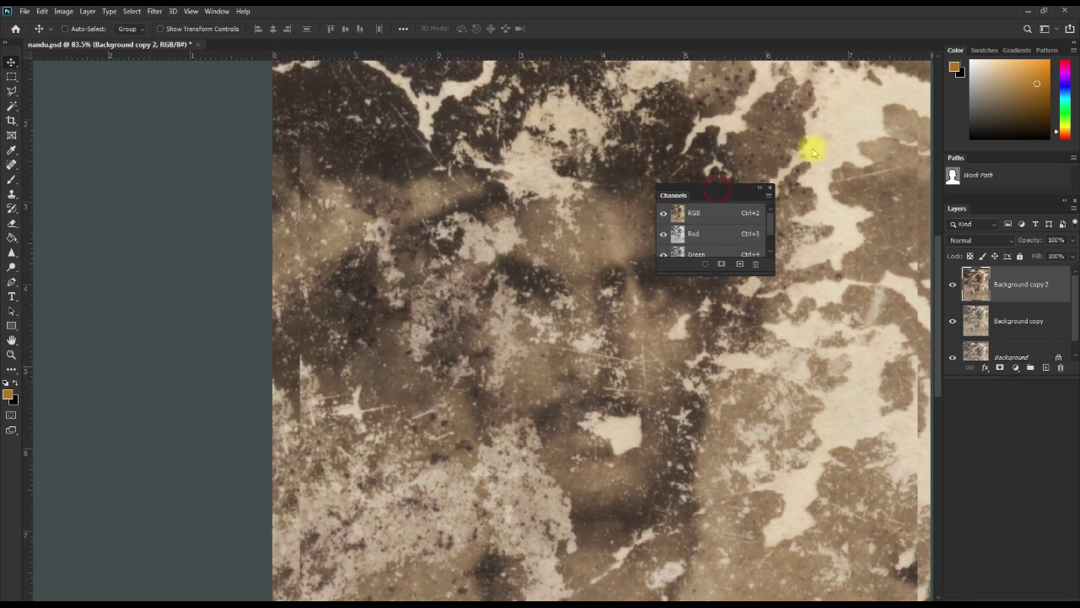
pyautogui.moveTo(721, 196); pyautogui.dragTo(850, 106)
pyautogui.moveTo(881, 187); pyautogui.dragTo(882, 284)
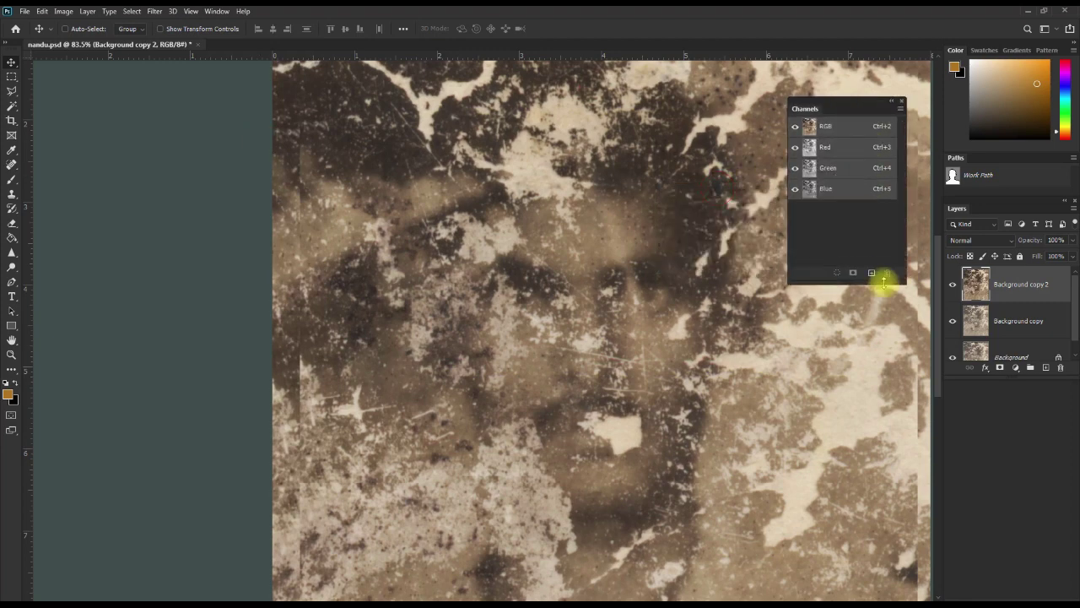
# Compare the Red, Green and Blue channels one by one, ending on Blue alone
pyautogui.click(824, 147)
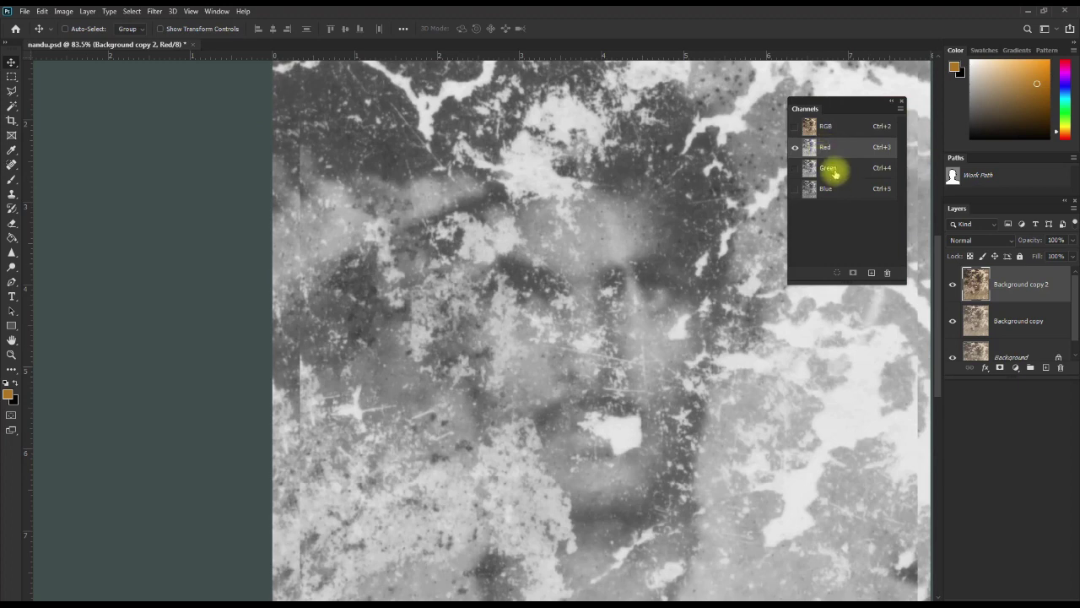
pyautogui.click(831, 169)
pyautogui.click(830, 190)
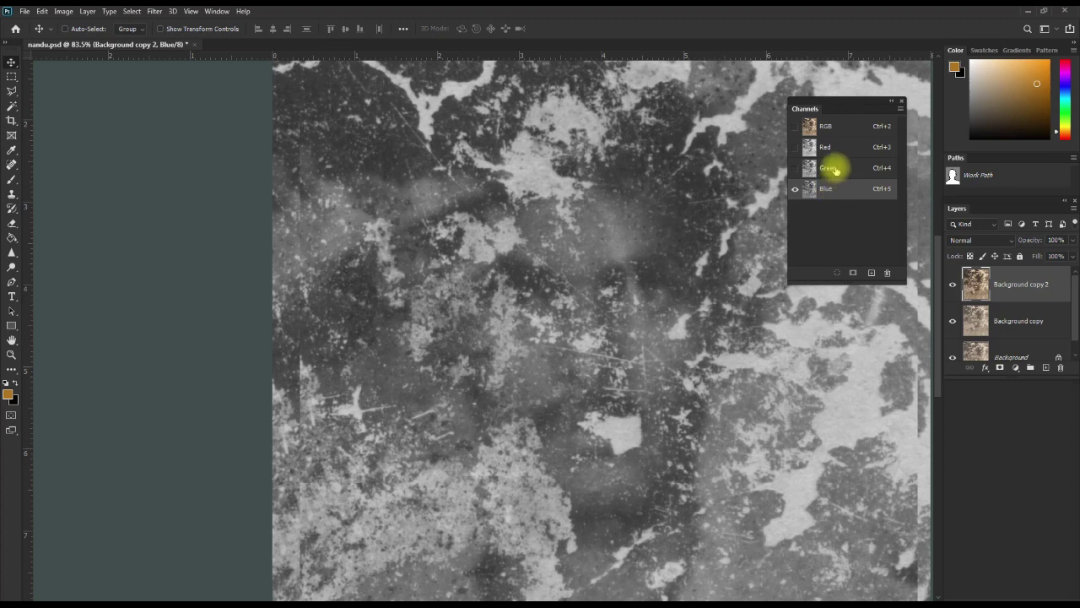
pyautogui.click(830, 169)
pyautogui.click(831, 189)
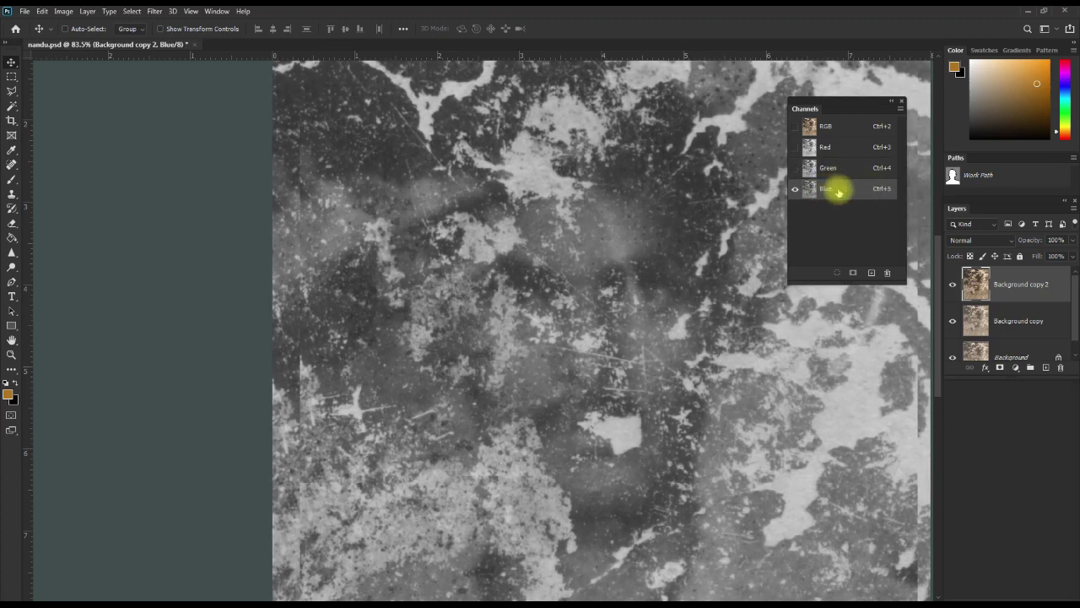
pyautogui.click(65, 11)
pyautogui.moveTo(82, 41)
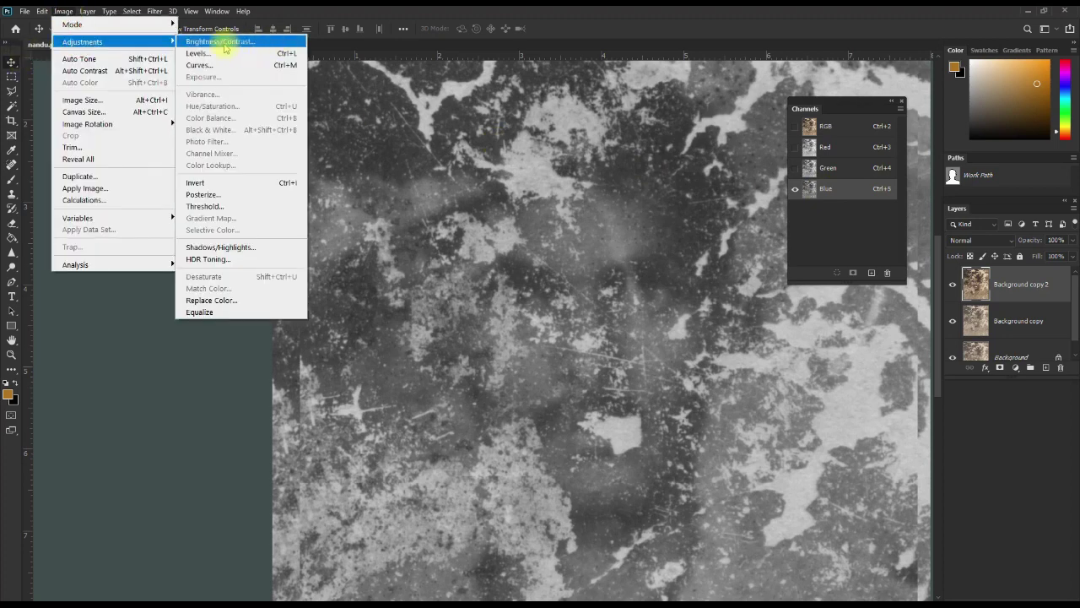
# Start a Levels adjustment on the Blue channel, darkening midtones and previewing against the original
pyautogui.click(225, 57)
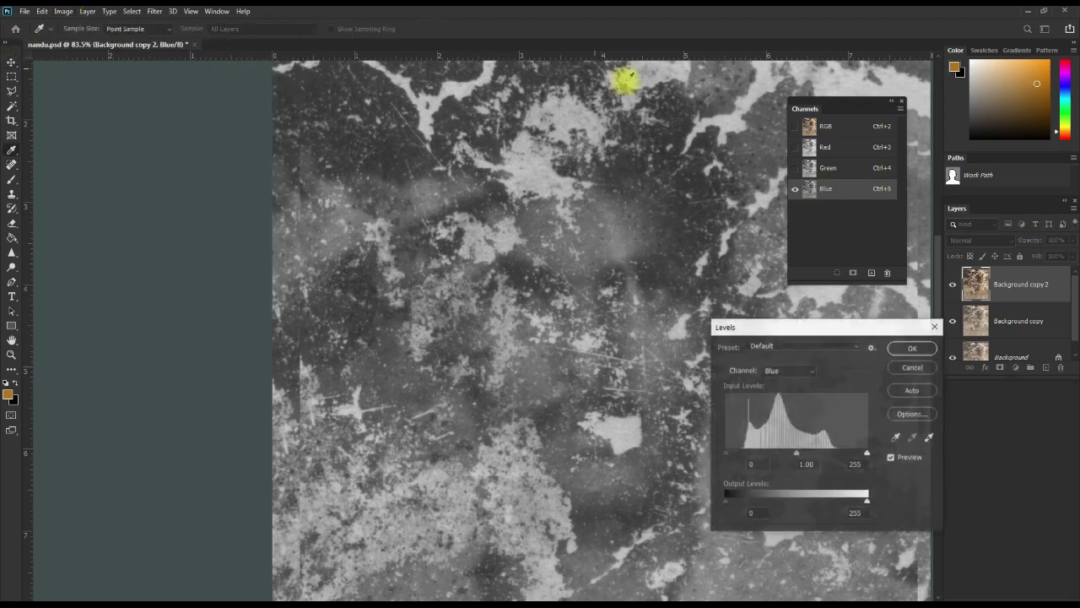
pyautogui.moveTo(811, 329); pyautogui.dragTo(838, 323)
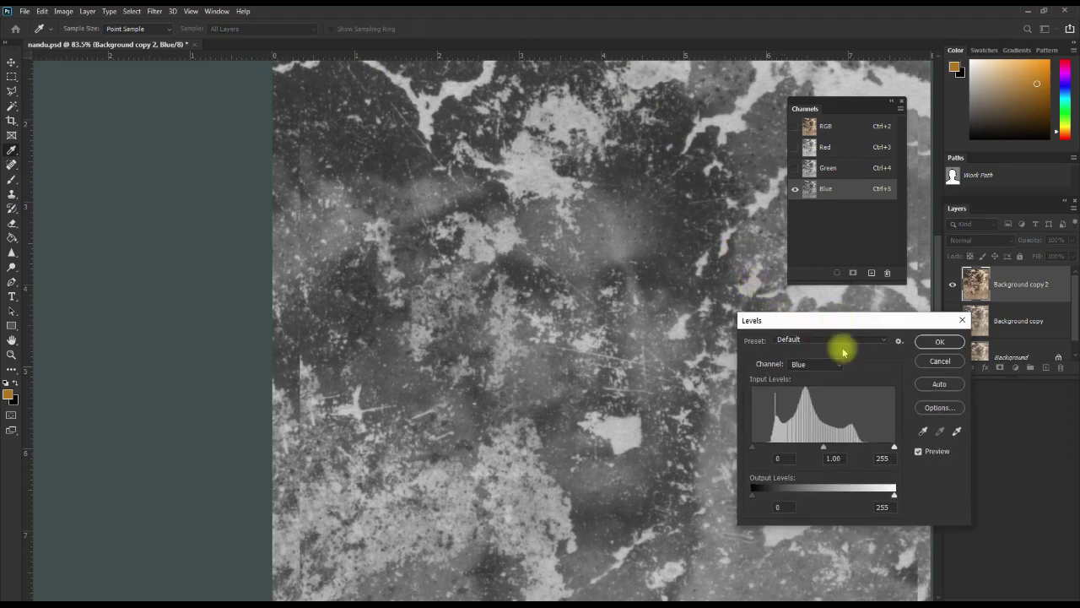
pyautogui.moveTo(824, 448)
pyautogui.mouseDown()
pyautogui.moveTo(875, 447)
pyautogui.moveTo(767, 448)
pyautogui.mouseUp()
pyautogui.click(861, 447)
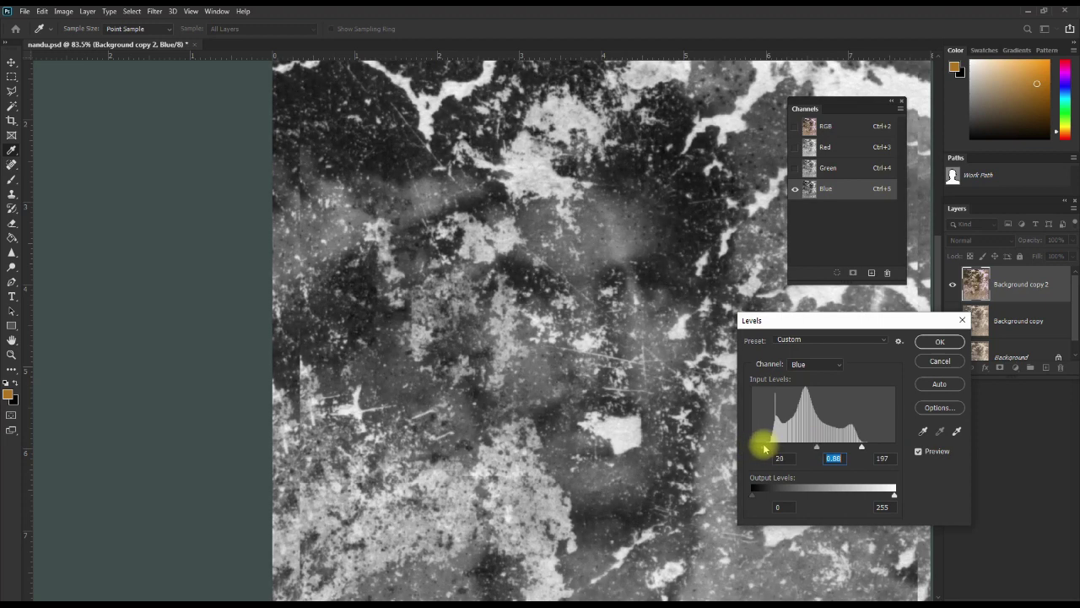
pyautogui.click(764, 448)
pyautogui.press('p')
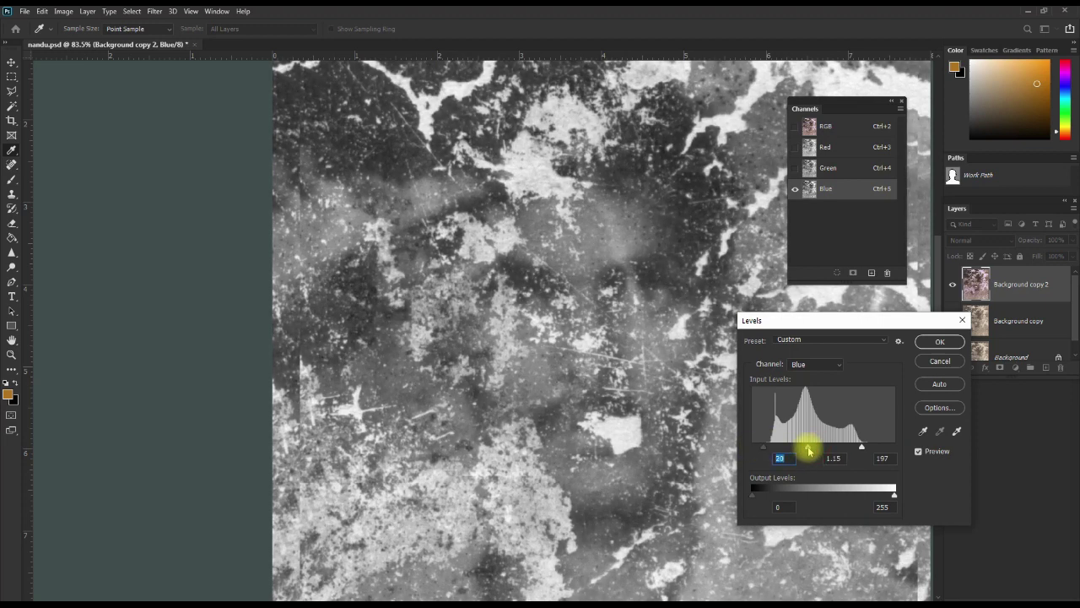
pyautogui.press('p')
# Finish the Blue channel Levels at black 27, gamma 0.96 and white 169
pyautogui.click(813, 448)
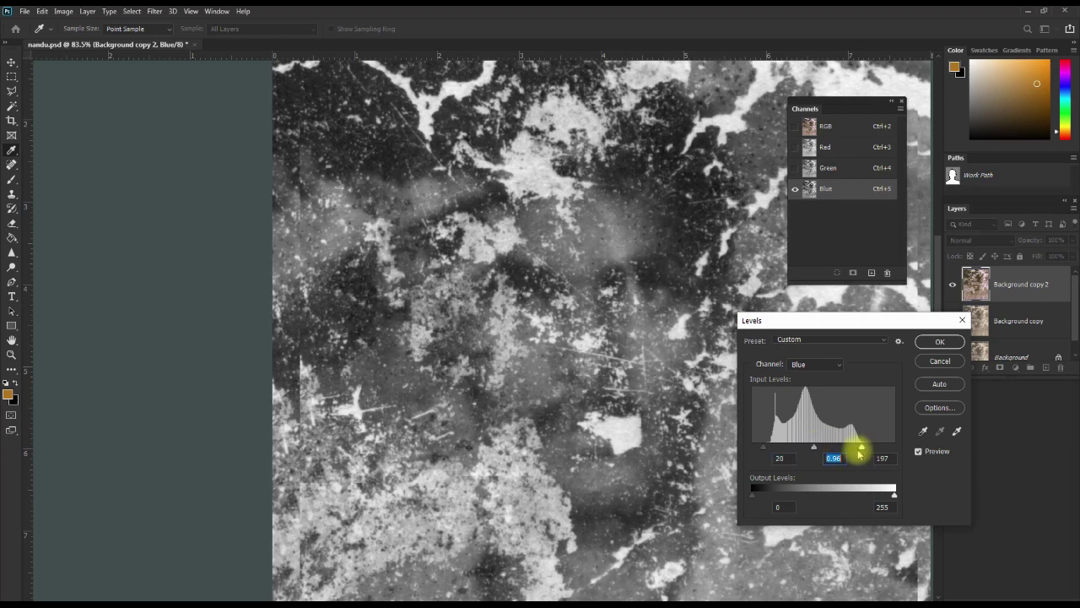
pyautogui.moveTo(855, 449); pyautogui.dragTo(852, 450)
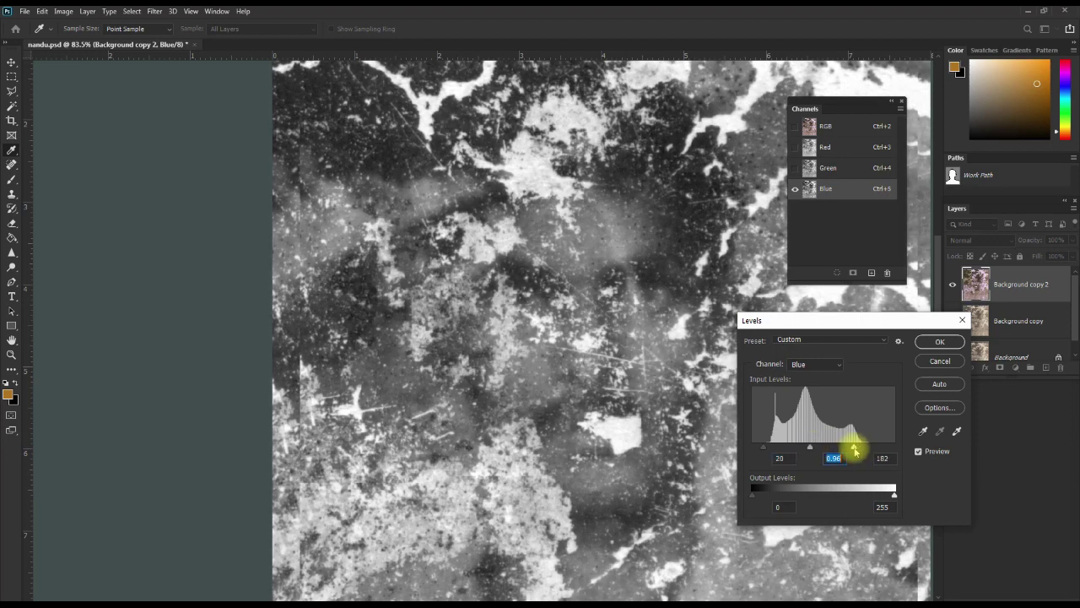
pyautogui.click(854, 449)
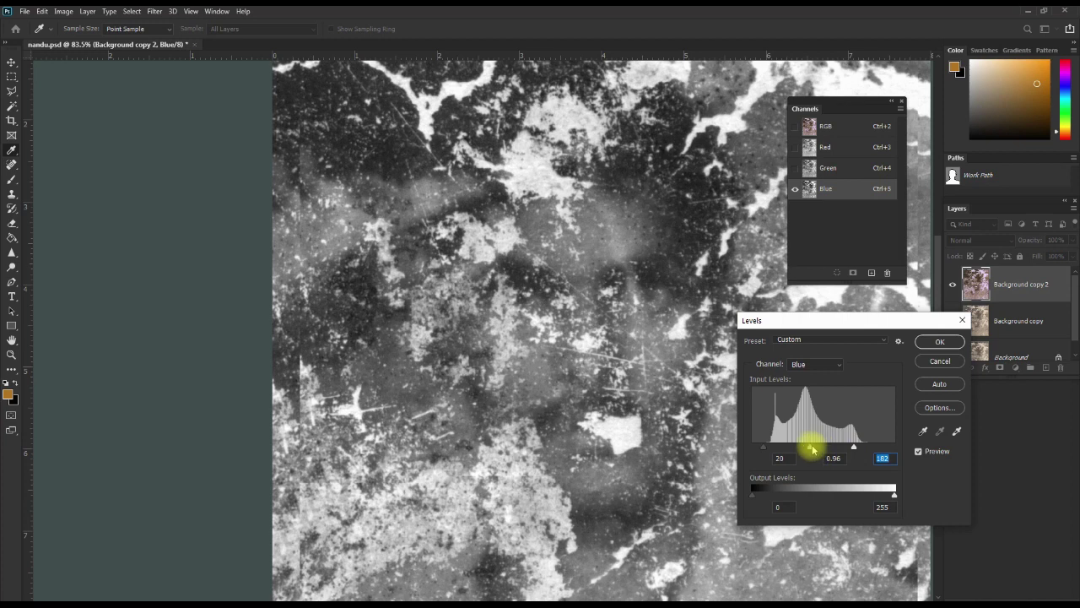
pyautogui.click(813, 448)
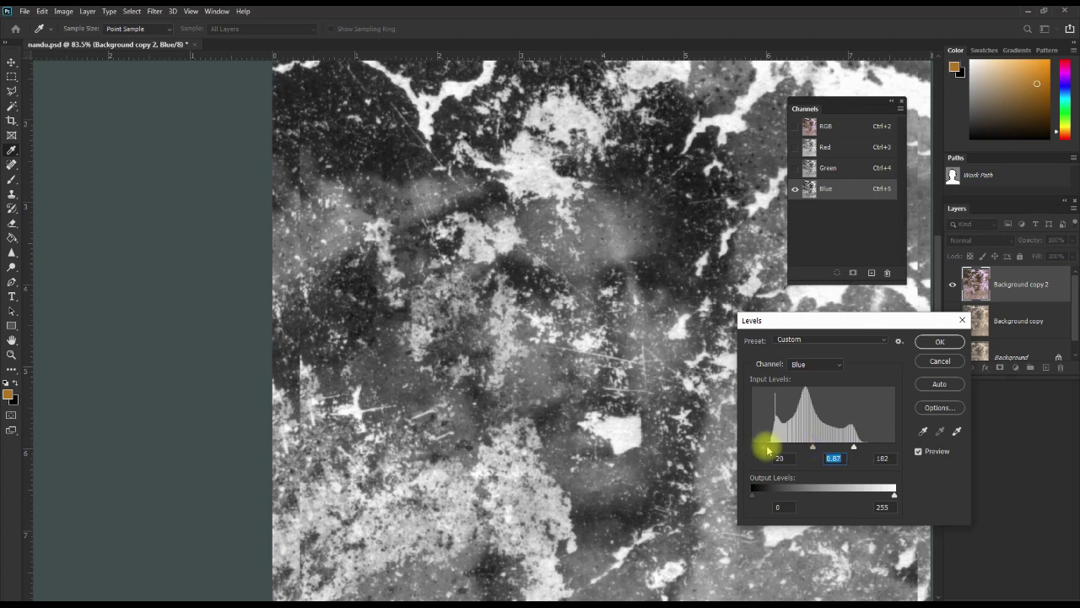
pyautogui.moveTo(764, 446); pyautogui.dragTo(768, 450)
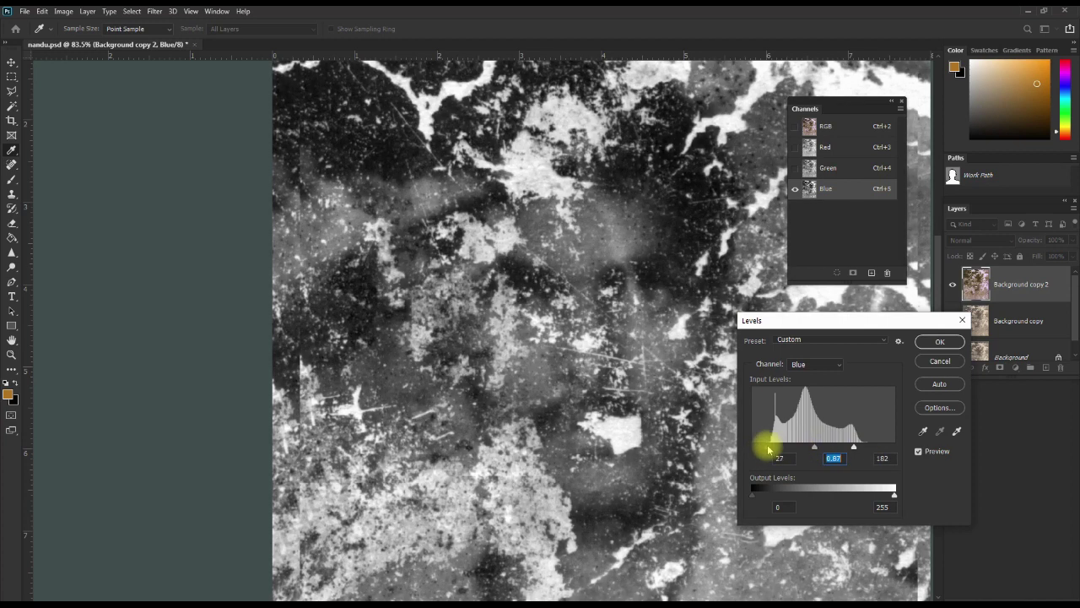
pyautogui.click(768, 449)
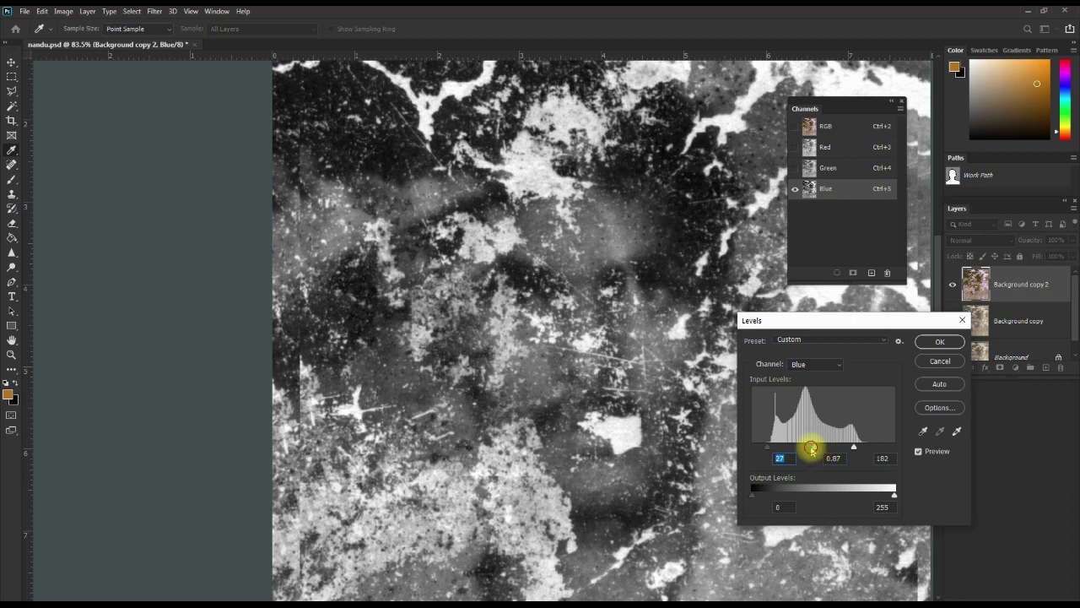
pyautogui.moveTo(808, 447); pyautogui.dragTo(846, 449)
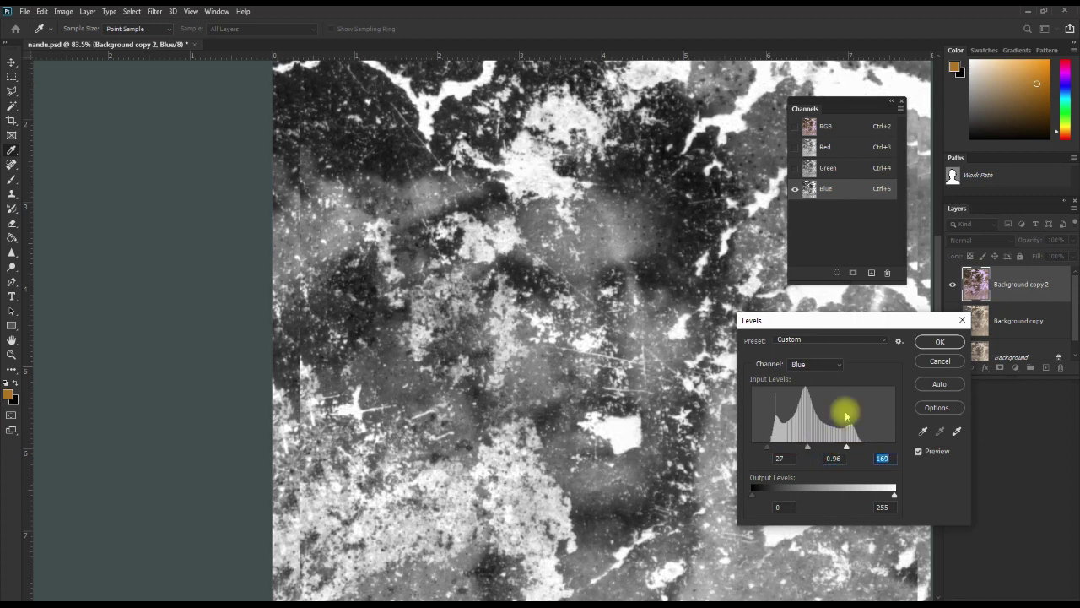
pyautogui.moveTo(867, 325)
pyautogui.mouseDown()
pyautogui.moveTo(318, 303)
pyautogui.moveTo(301, 174)
pyautogui.moveTo(253, 160)
pyautogui.moveTo(288, 245)
pyautogui.mouseUp()
# Apply the Levels, compare the Green, Red, RGB and Blue channels, then collapse Channels
pyautogui.click(361, 262)
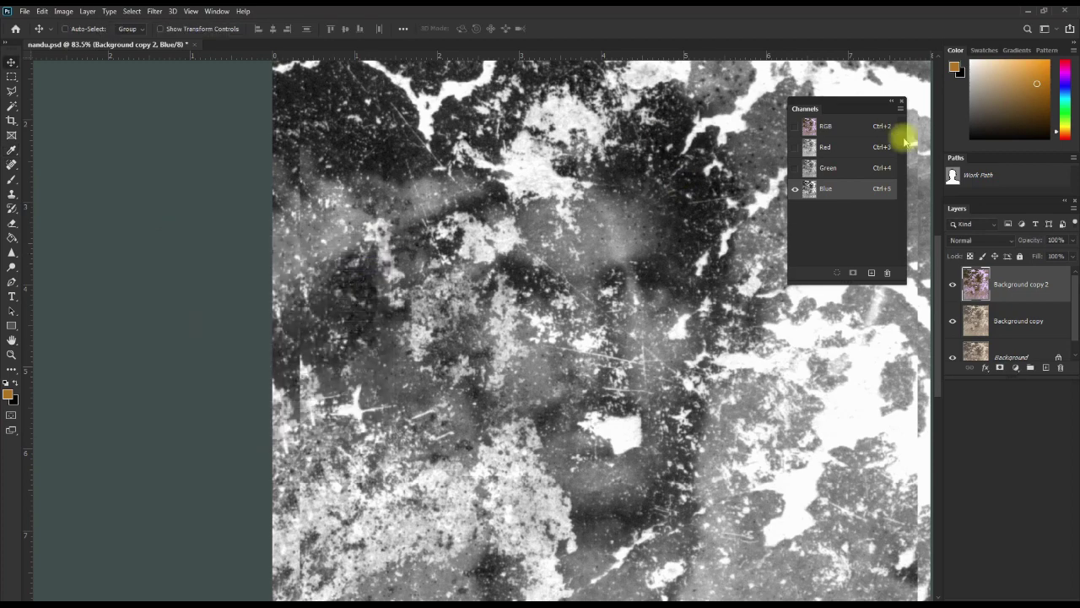
pyautogui.click(844, 168)
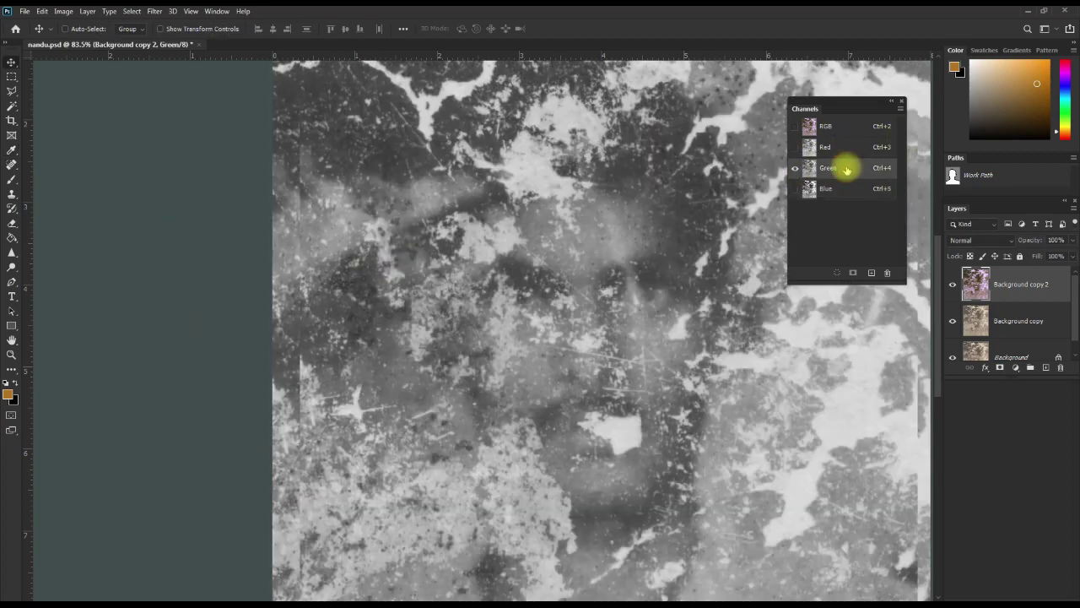
pyautogui.click(845, 149)
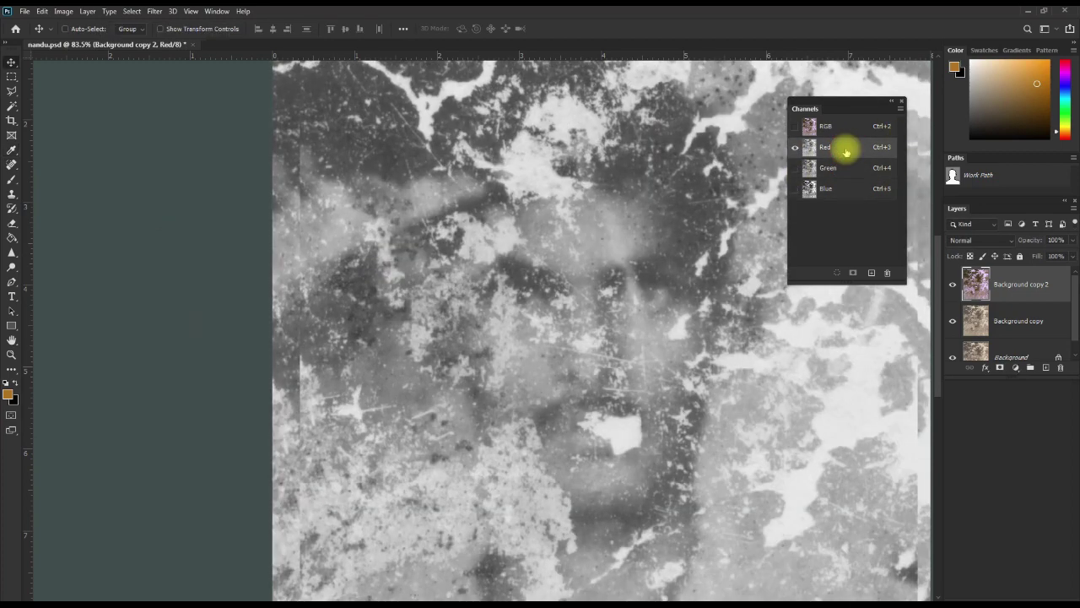
pyautogui.click(839, 130)
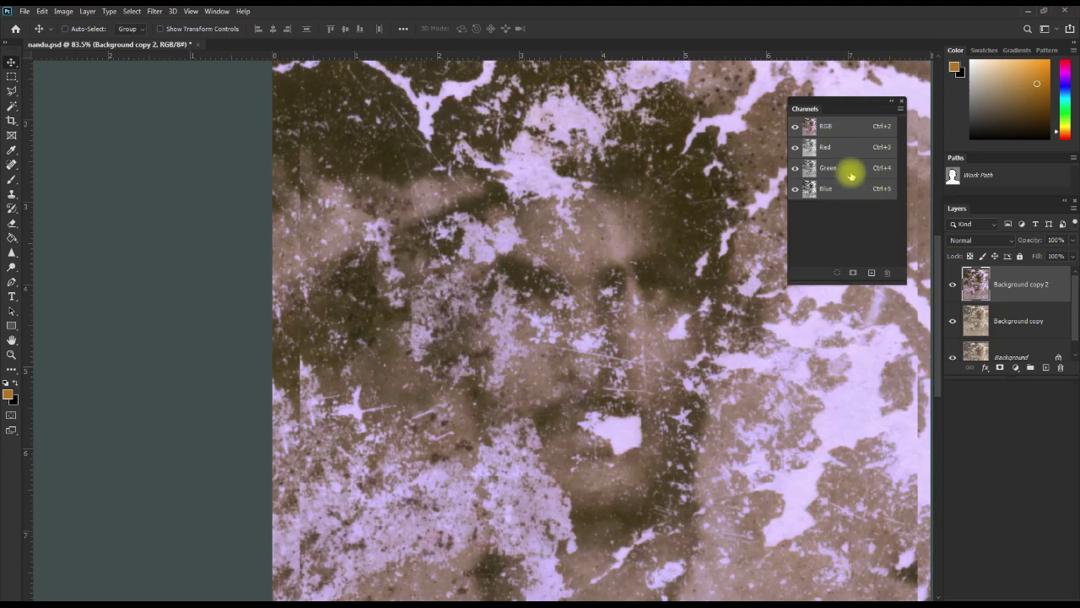
pyautogui.click(852, 193)
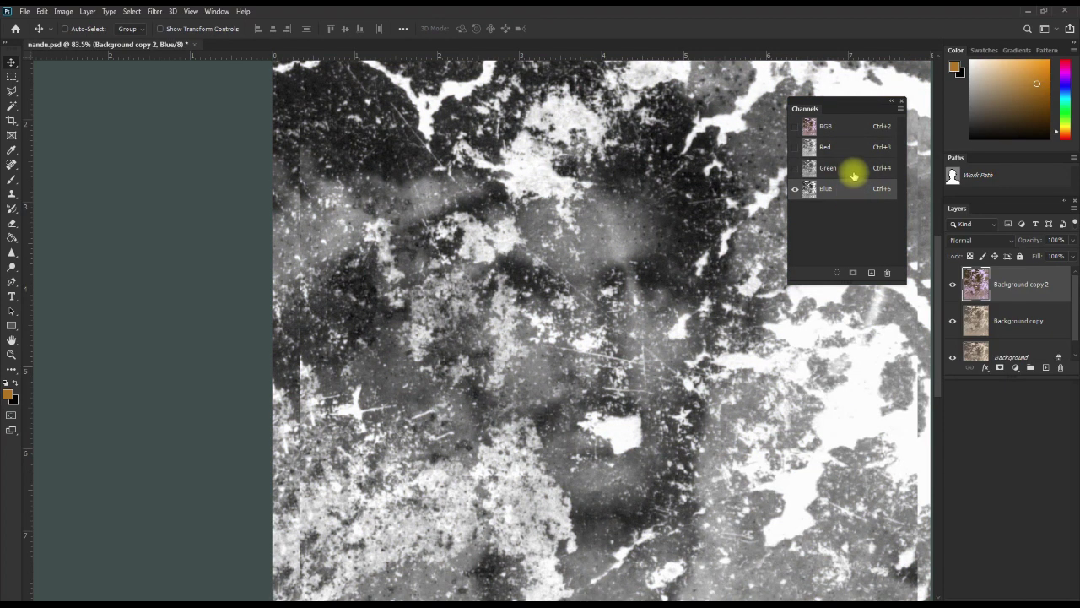
pyautogui.click(894, 103)
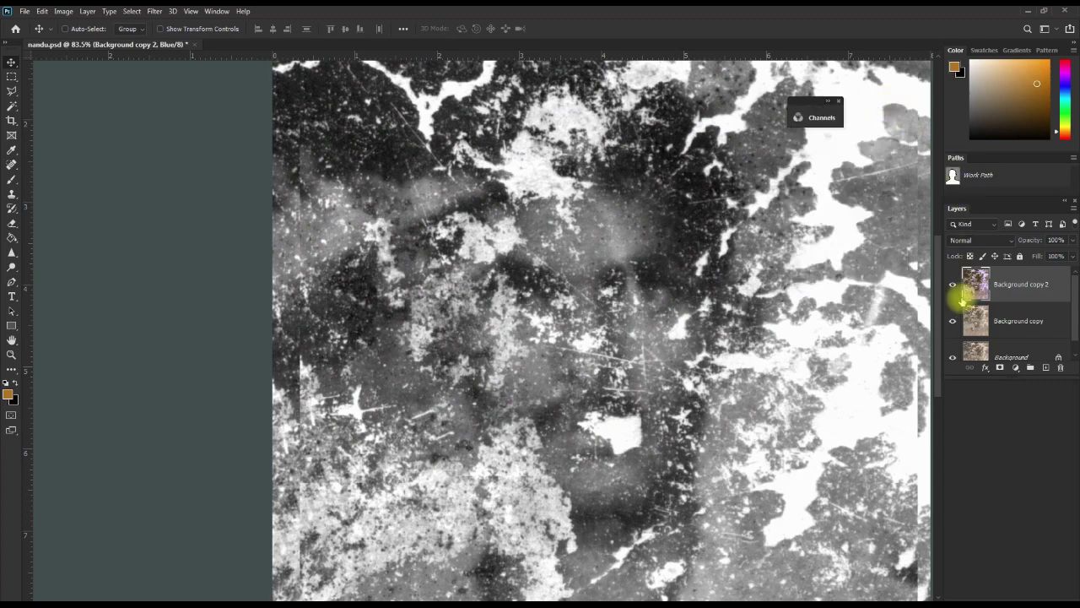
# Toggle Background copy 2's visibility on and off, zooming and panning to compare the face
pyautogui.click(953, 285)
pyautogui.click(953, 286)
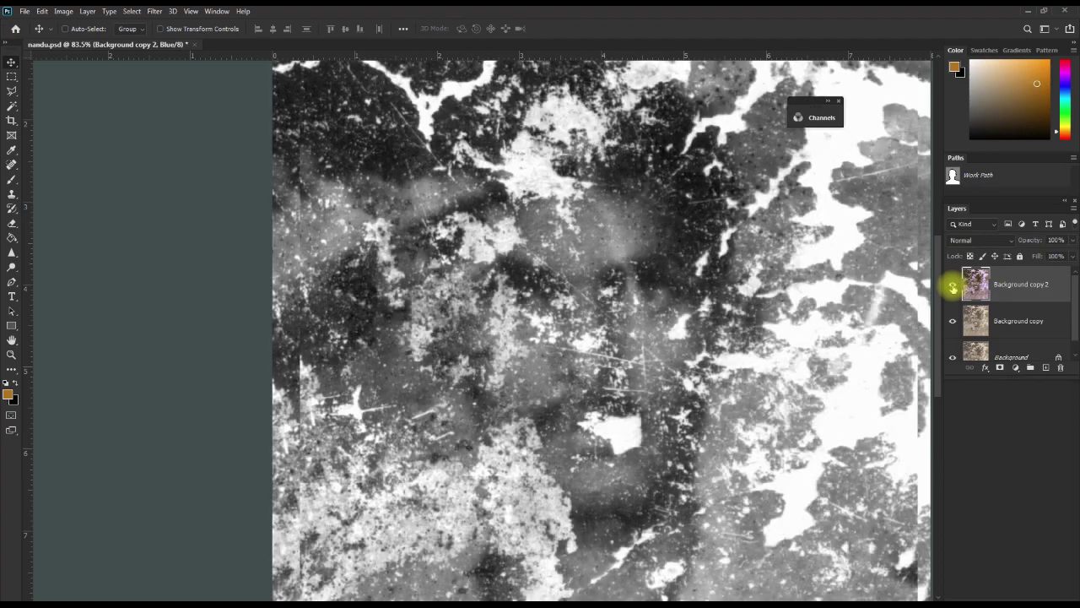
pyautogui.click(952, 287)
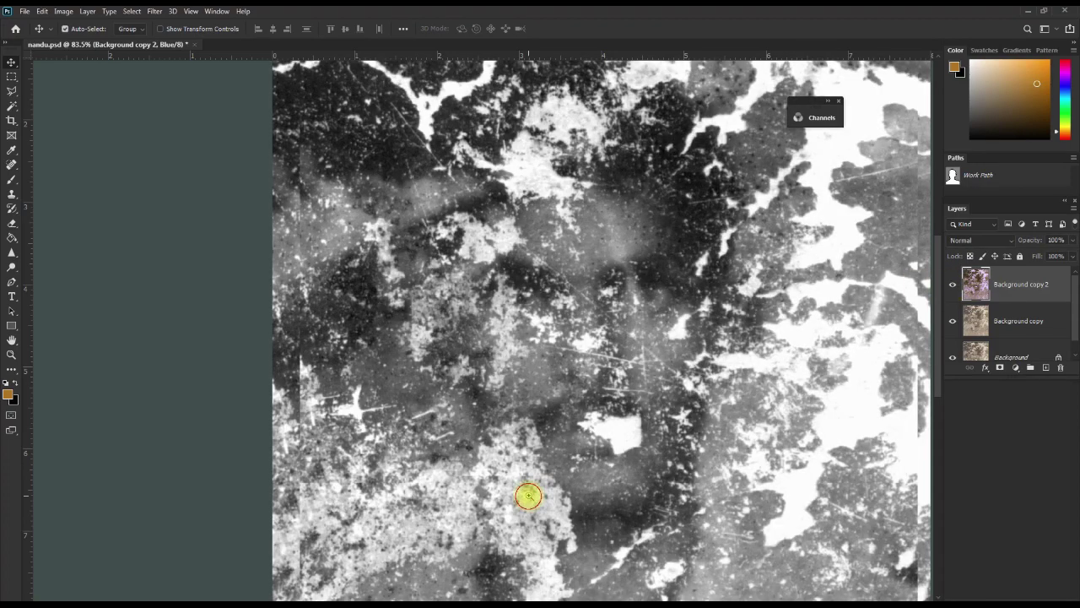
pyautogui.keyDown('ctrl'); pyautogui.click(551, 510); pyautogui.keyUp('ctrl')
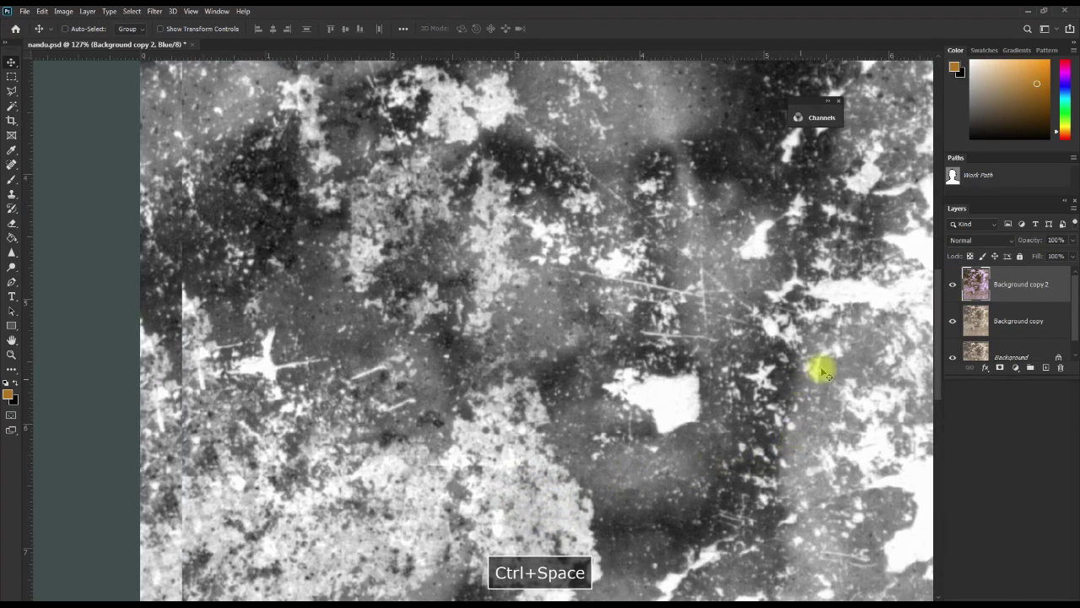
pyautogui.click(952, 288)
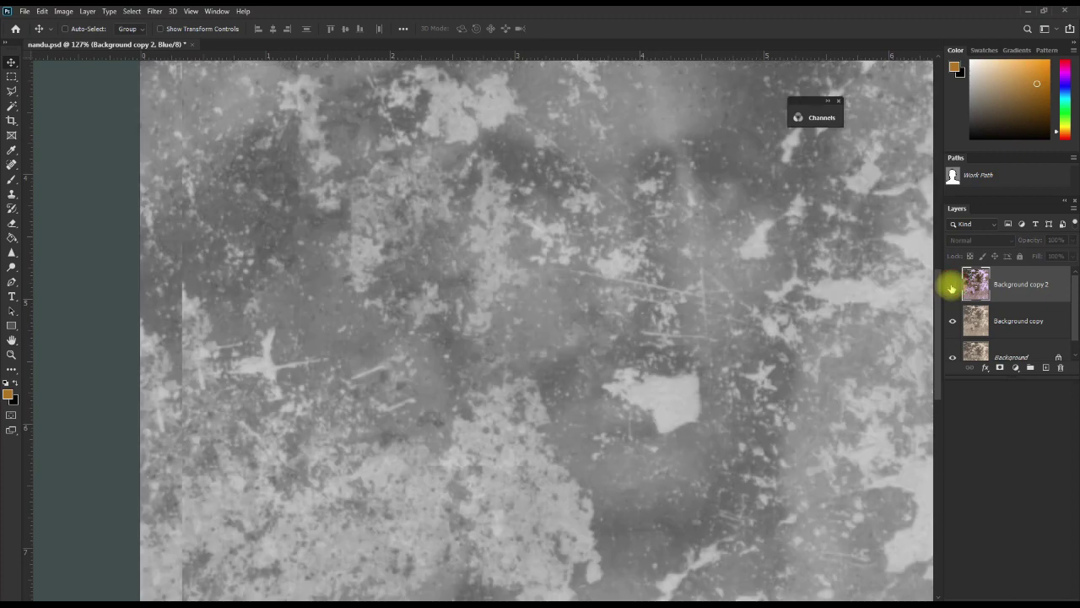
pyautogui.click(952, 287)
pyautogui.moveTo(717, 250); pyautogui.dragTo(619, 371)
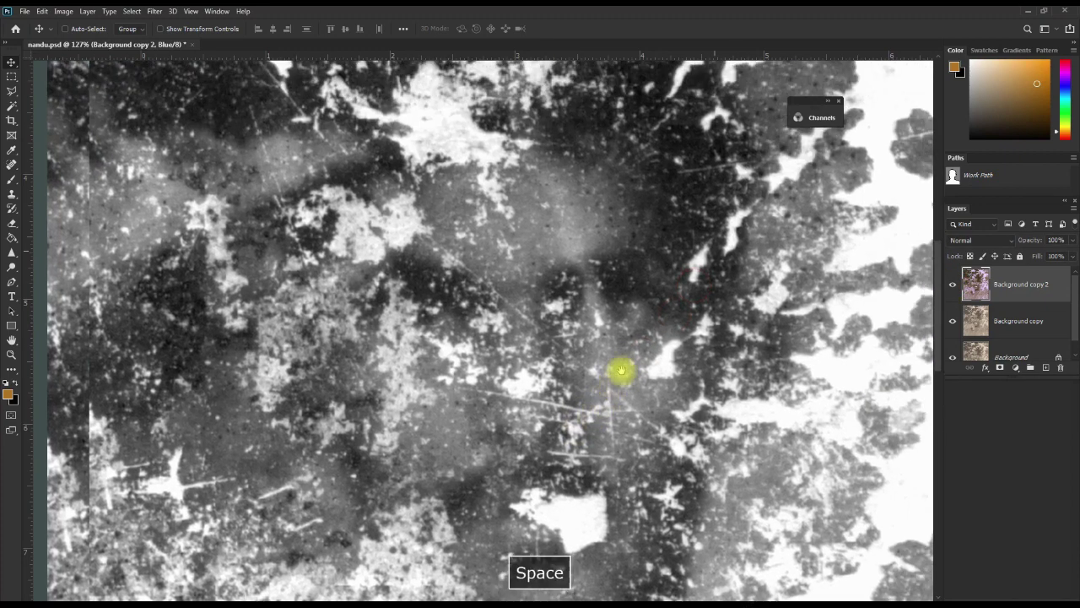
pyautogui.keyDown('alt'); pyautogui.click(629, 350); pyautogui.keyUp('alt')
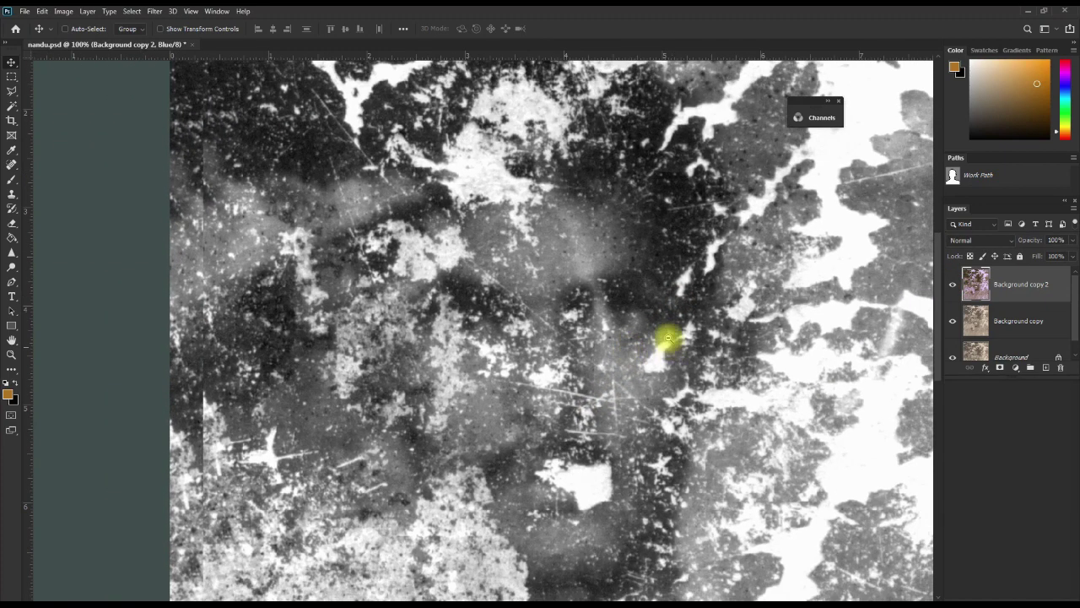
pyautogui.scroll(2, 650, 330)
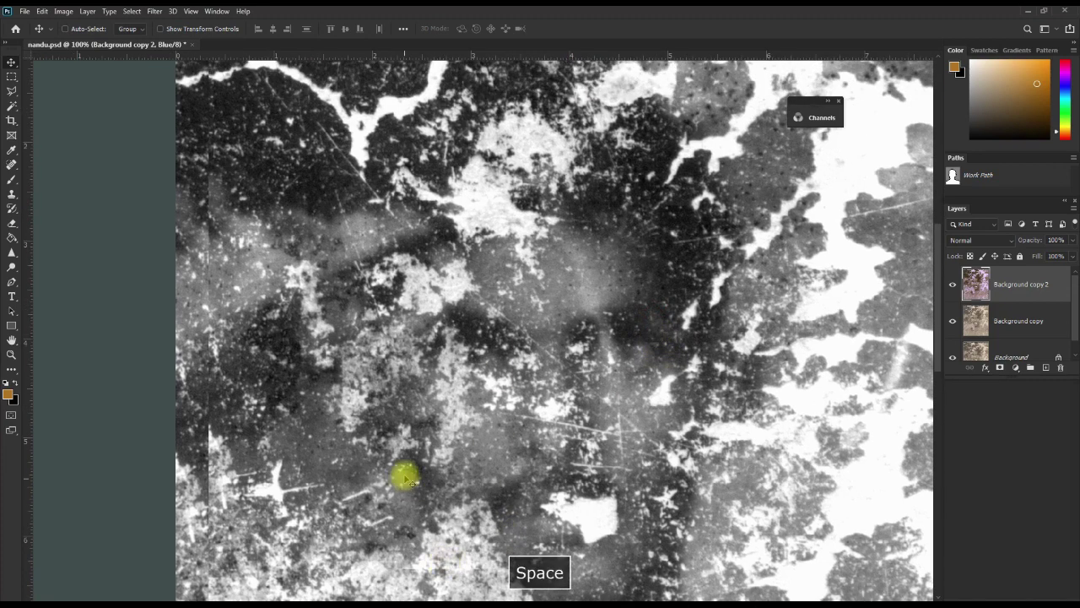
pyautogui.click(57, 12)
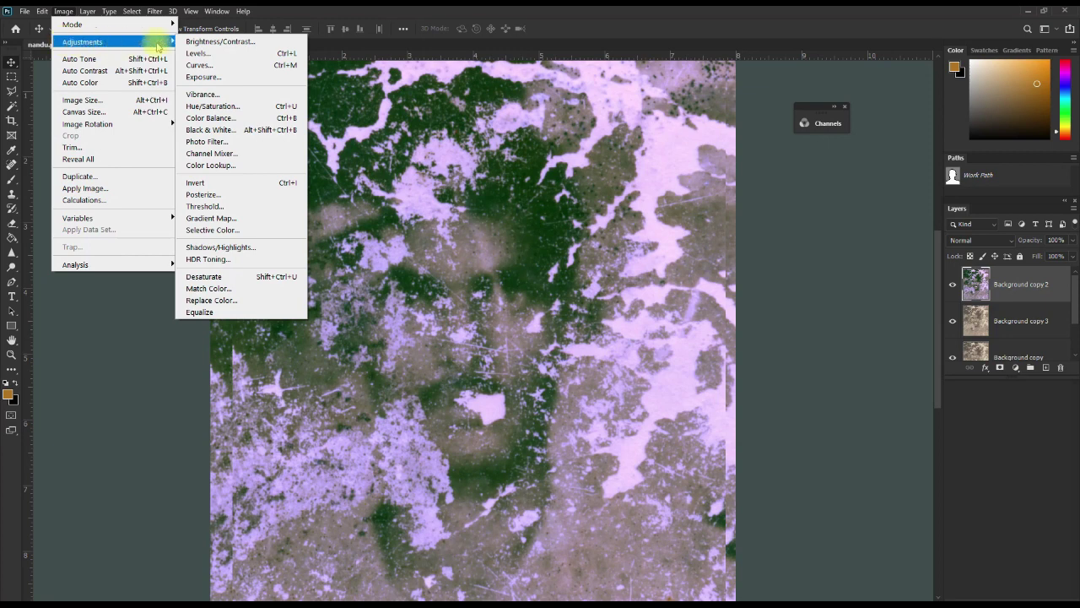
pyautogui.moveTo(82, 41)
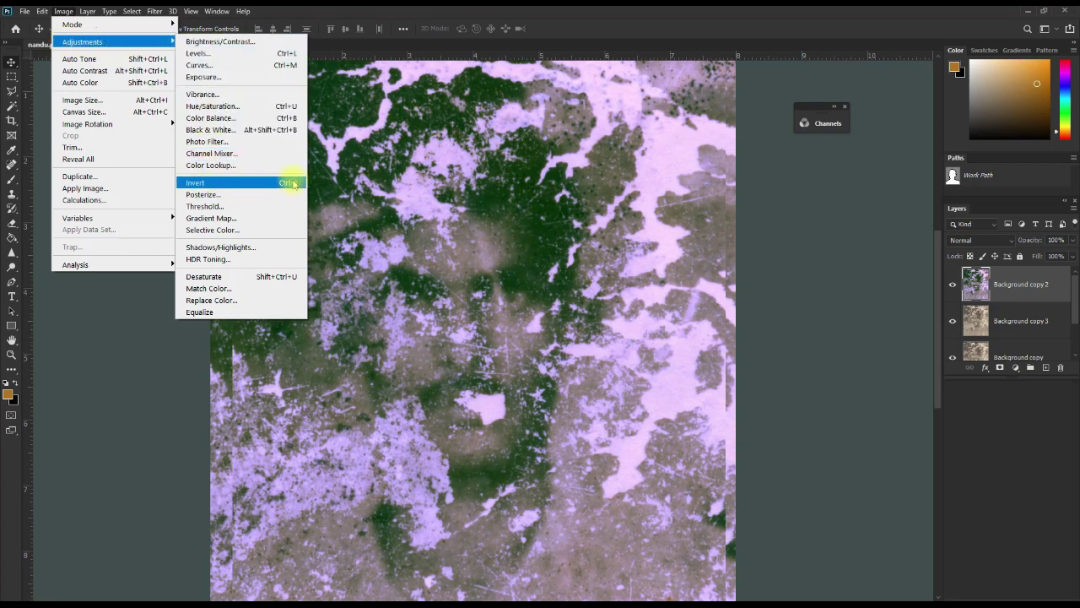
# Invert Background copy 2, then apply Levels of 26, 0.51 and 227
pyautogui.click(260, 184)
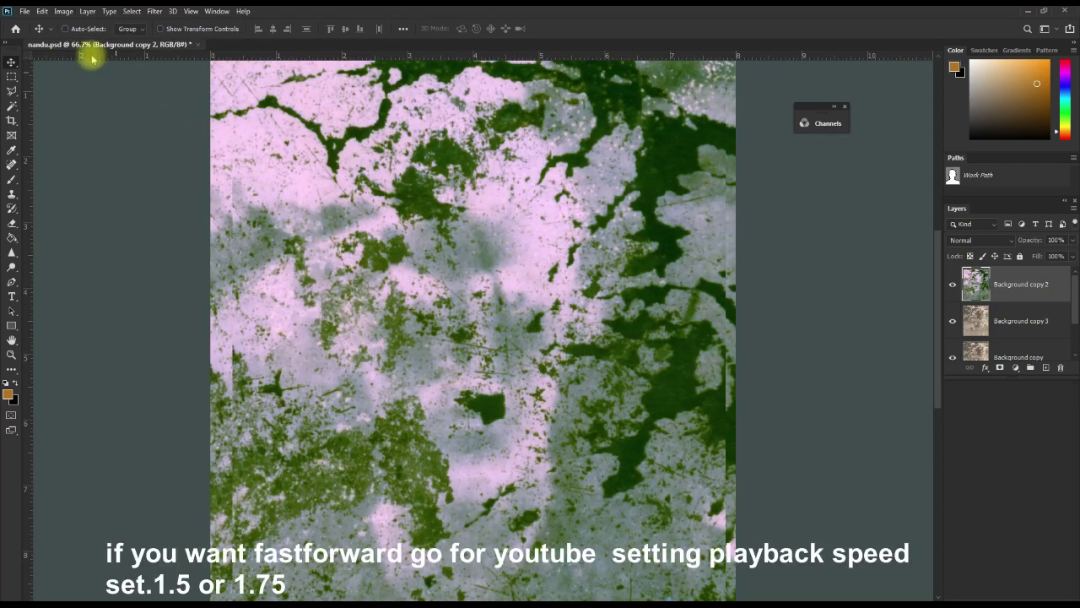
pyautogui.click(63, 12)
pyautogui.moveTo(82, 41)
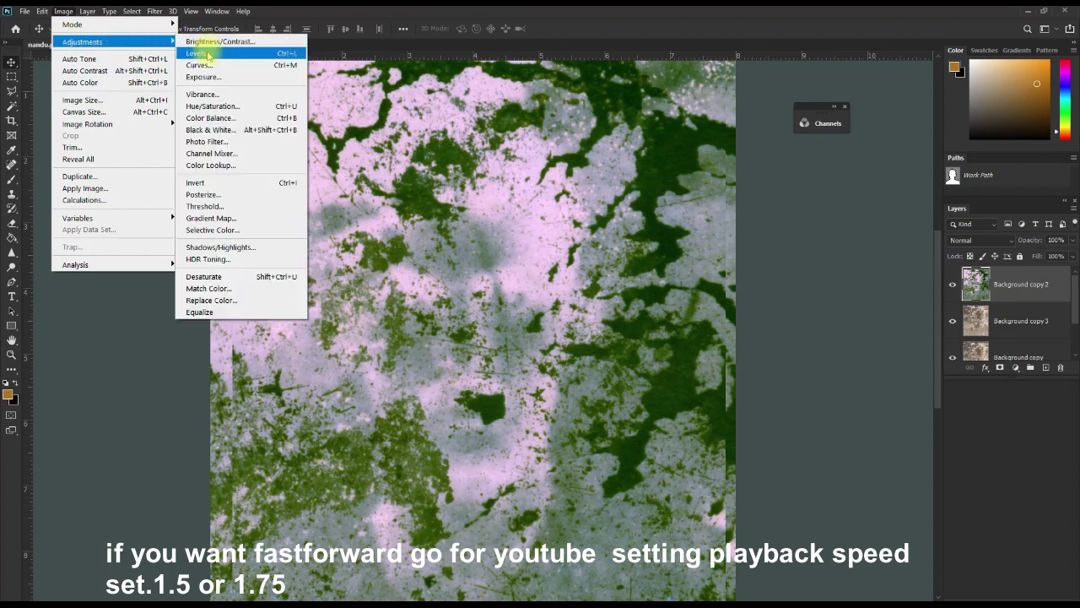
pyautogui.click(197, 53)
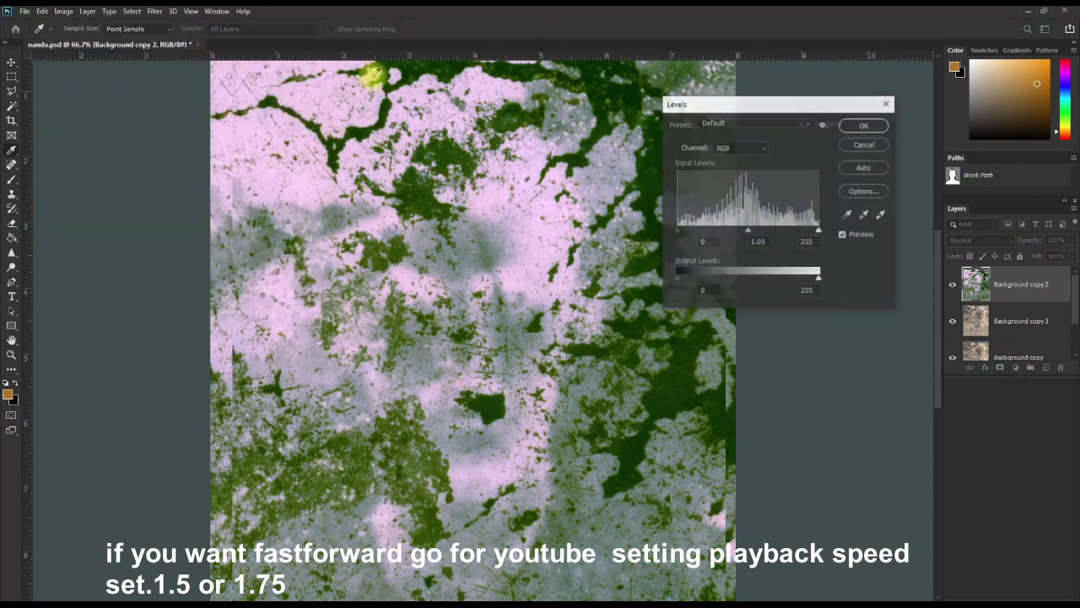
pyautogui.moveTo(754, 235)
pyautogui.mouseDown()
pyautogui.moveTo(812, 230)
pyautogui.moveTo(776, 231)
pyautogui.mouseUp()
pyautogui.click(775, 232)
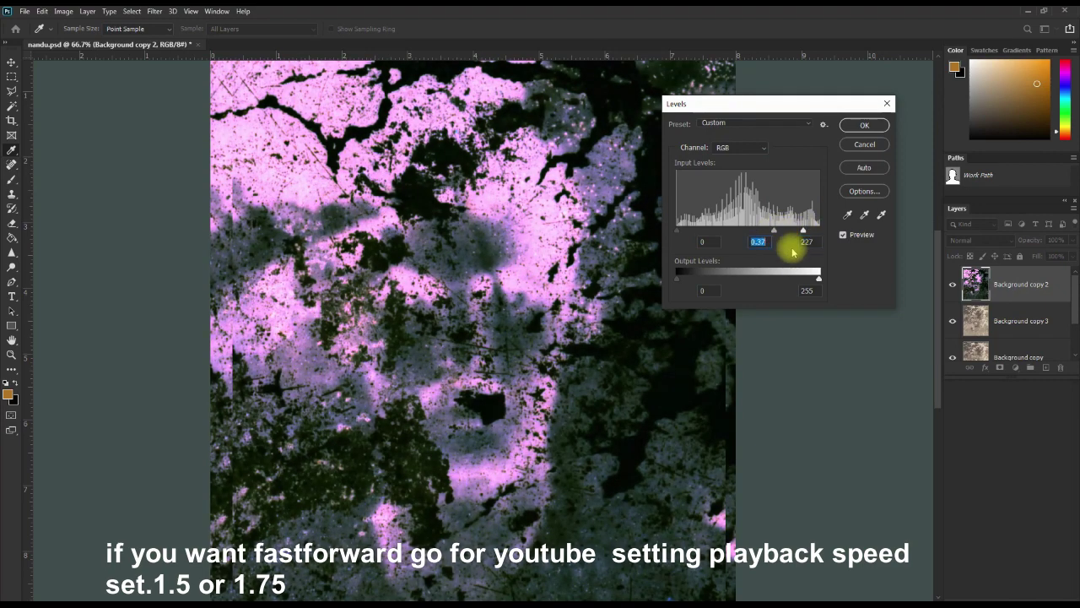
pyautogui.moveTo(816, 277)
pyautogui.mouseDown()
pyautogui.moveTo(798, 281)
pyautogui.moveTo(829, 281)
pyautogui.mouseUp()
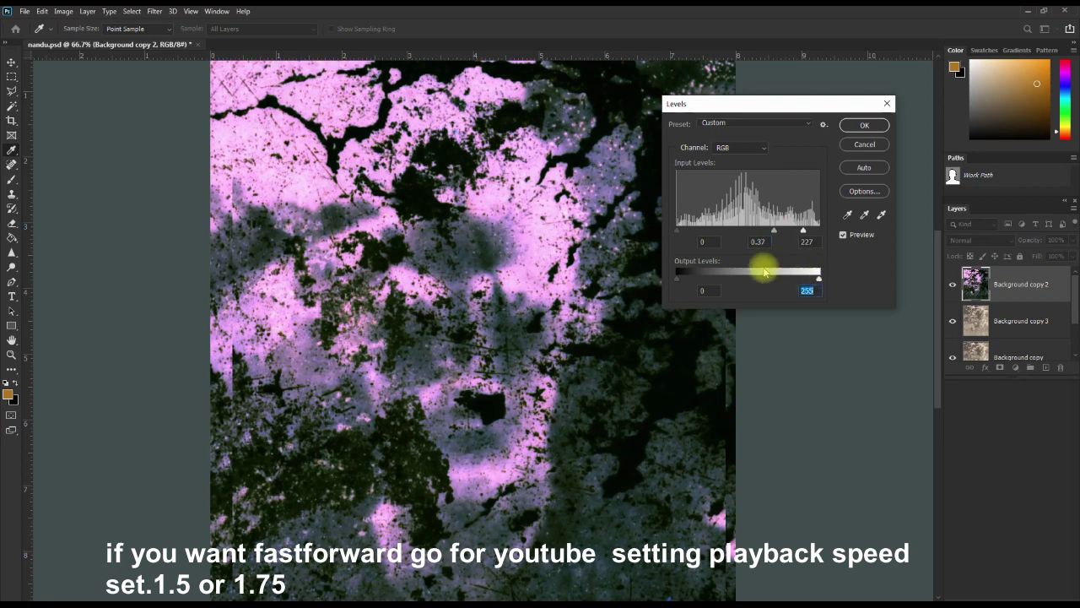
pyautogui.moveTo(680, 232); pyautogui.dragTo(689, 233)
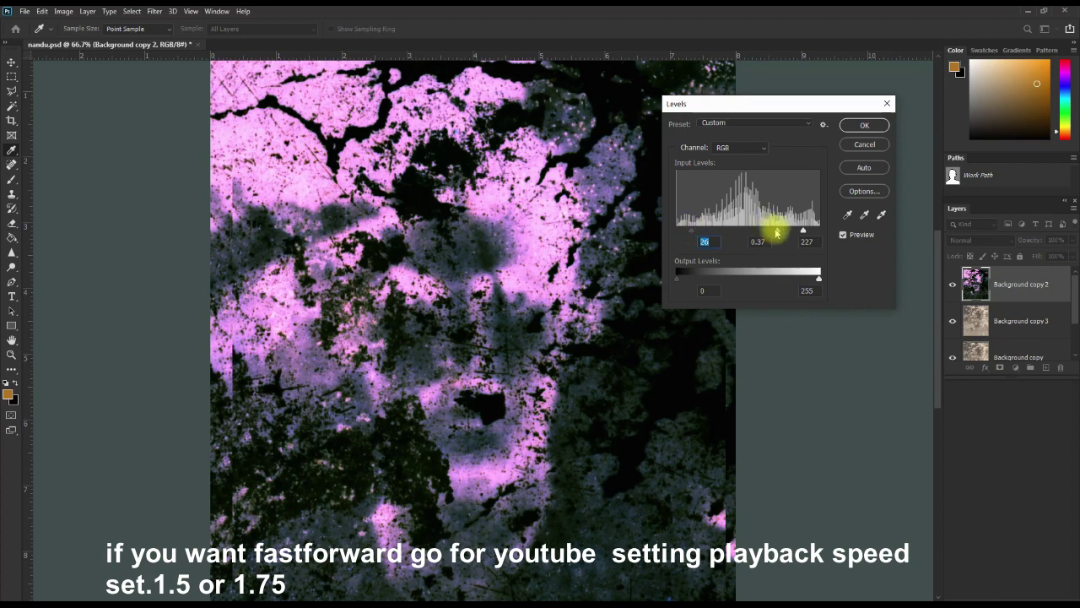
pyautogui.moveTo(777, 232)
pyautogui.mouseDown()
pyautogui.moveTo(755, 232)
pyautogui.moveTo(774, 233)
pyautogui.mouseUp()
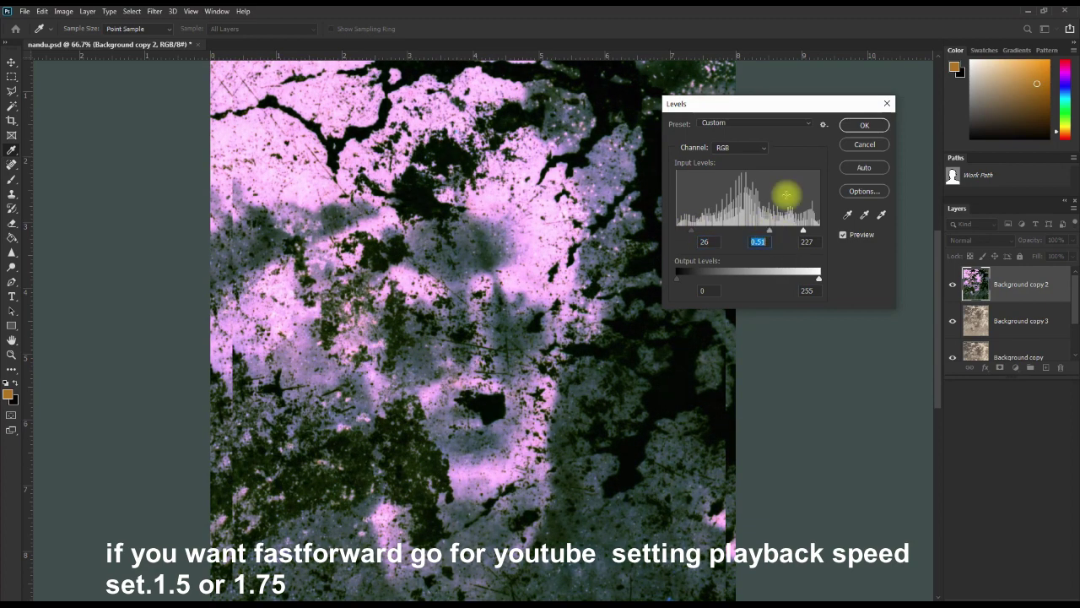
pyautogui.click(863, 125)
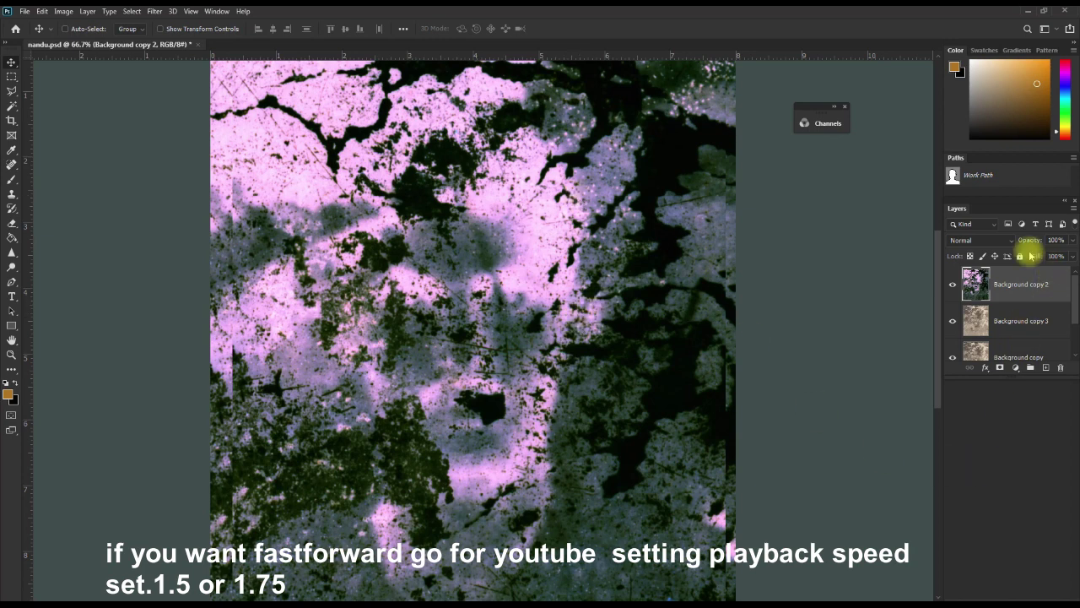
# Add an empty Layer 1 above Background copy 2 and ready the Brush with black foreground
pyautogui.moveTo(1011, 207)
pyautogui.mouseDown()
pyautogui.moveTo(981, 145)
pyautogui.moveTo(988, 164)
pyautogui.mouseUp()
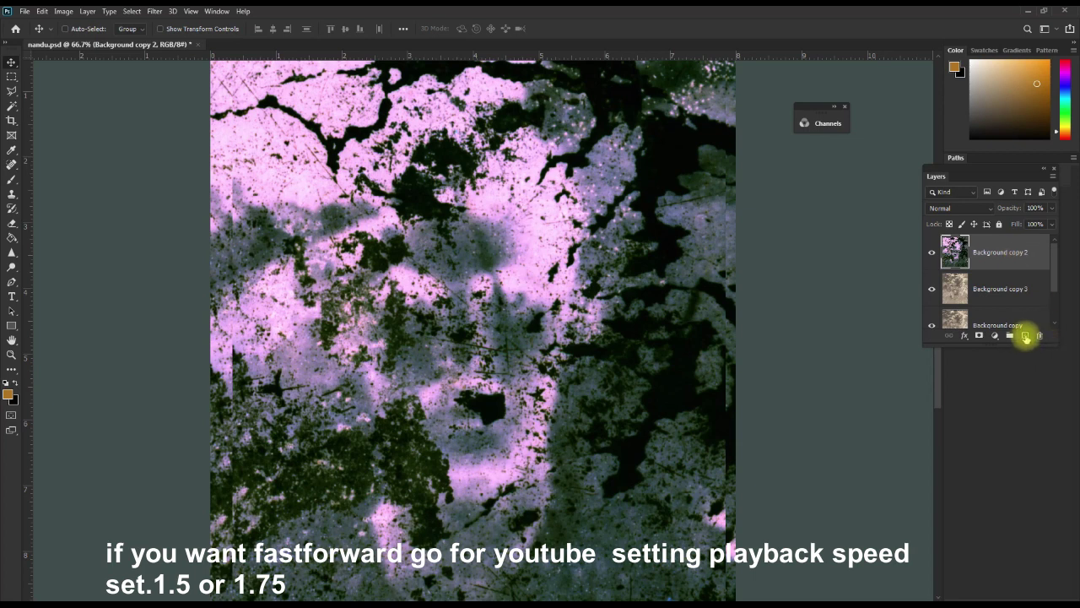
pyautogui.click(1025, 337)
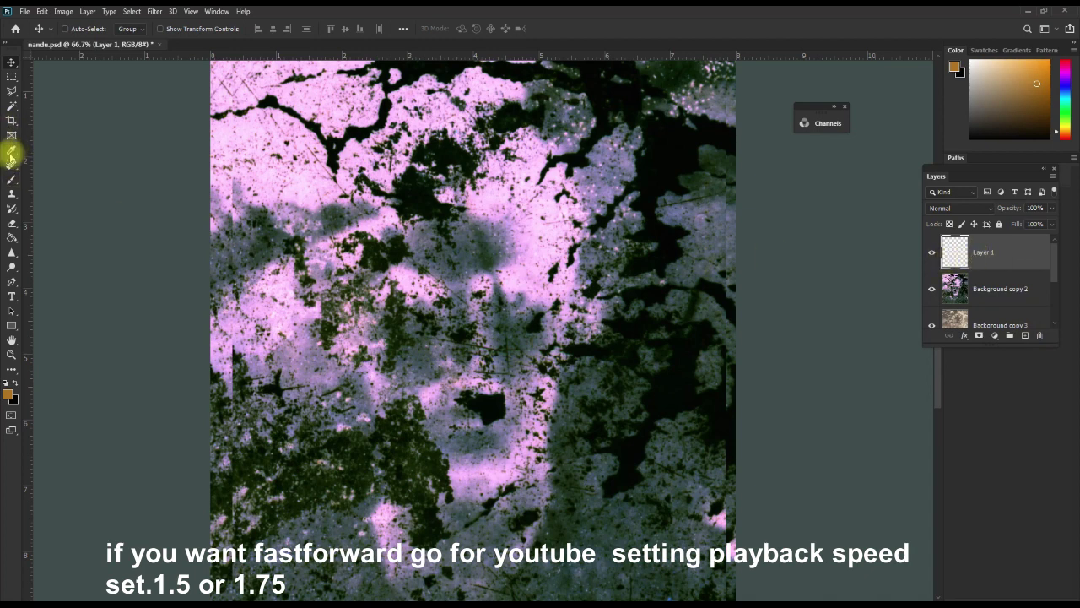
pyautogui.click(11, 181)
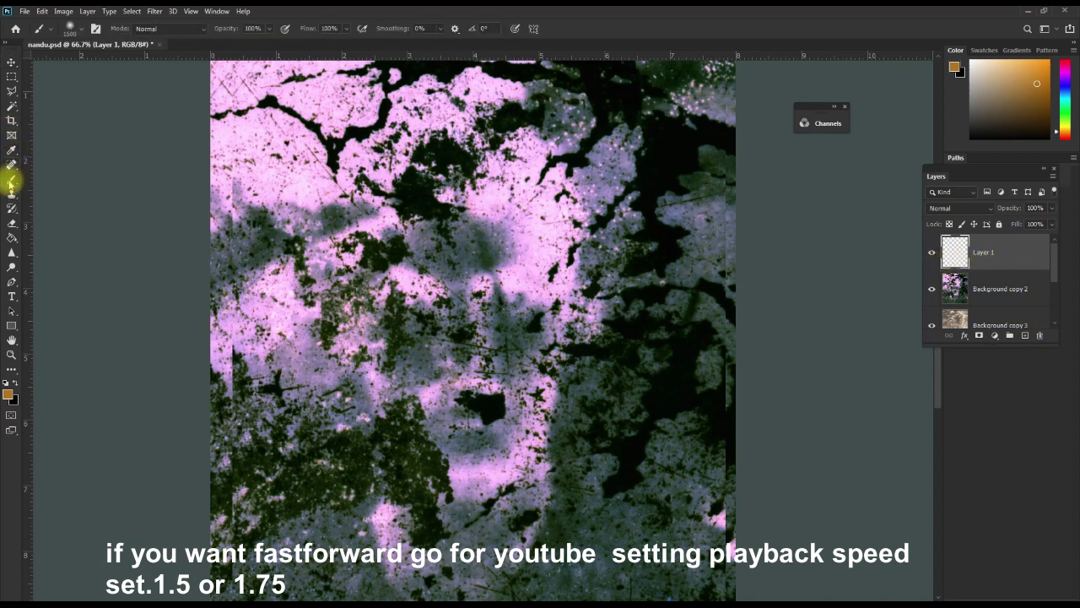
pyautogui.click(8, 395)
pyautogui.moveTo(752, 268); pyautogui.dragTo(756, 349)
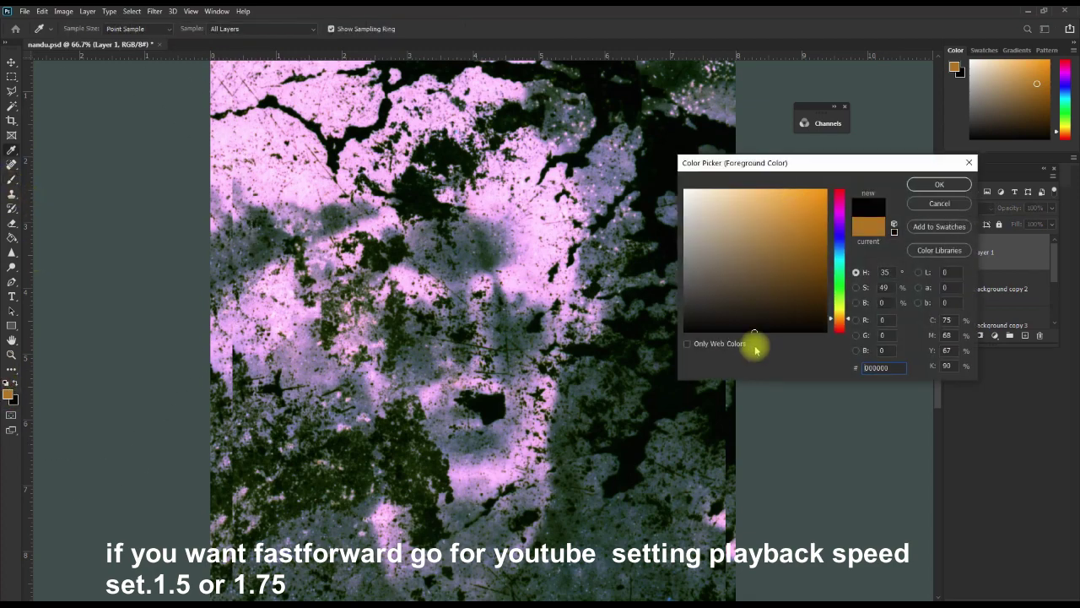
pyautogui.click(937, 183)
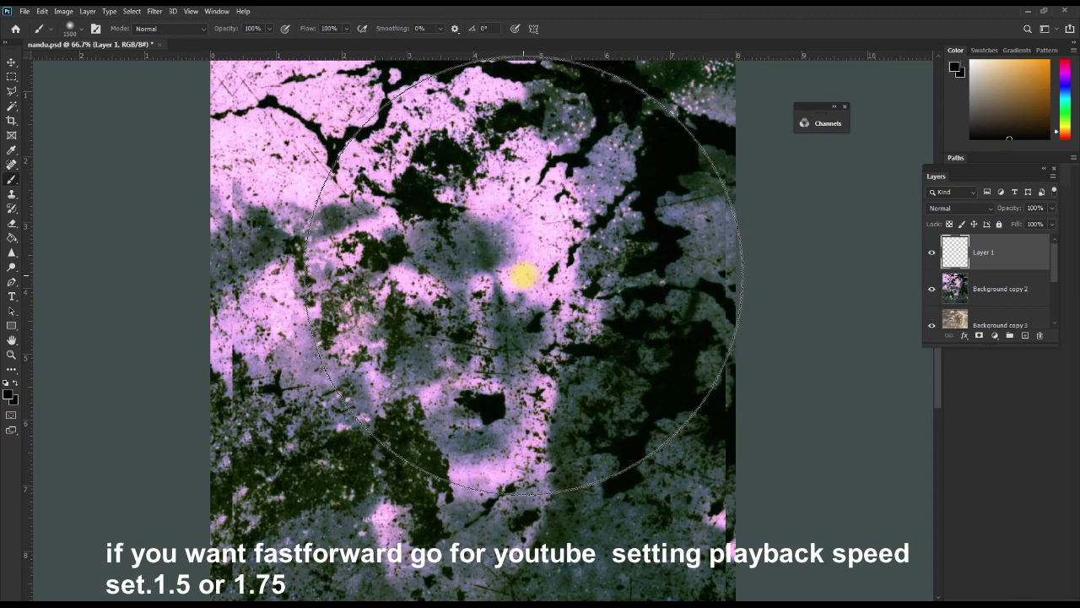
# Paint black strokes on Layer 1 along the head's right side, both jawlines and a brow
pyautogui.rightClick(523, 275)
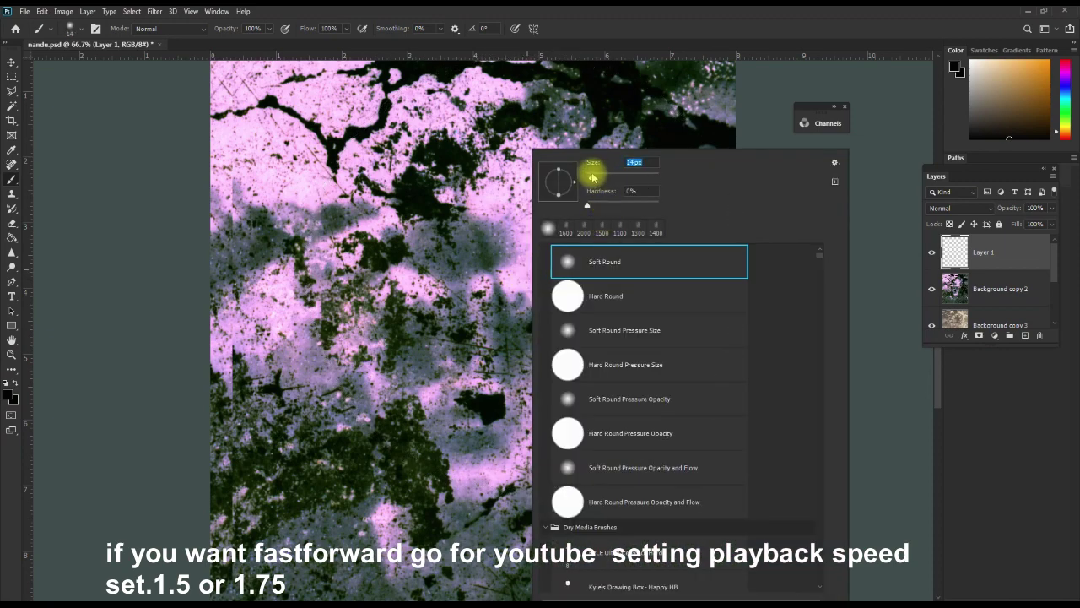
pyautogui.click(623, 37)
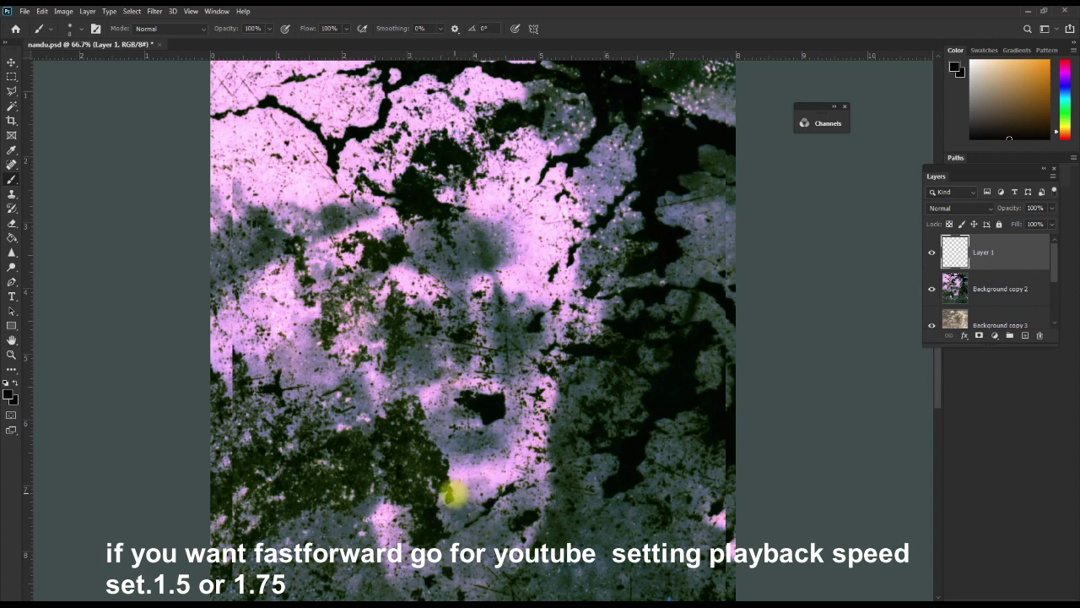
pyautogui.moveTo(458, 495)
pyautogui.mouseDown()
pyautogui.moveTo(485, 489)
pyautogui.moveTo(451, 492)
pyautogui.moveTo(476, 496)
pyautogui.mouseUp()
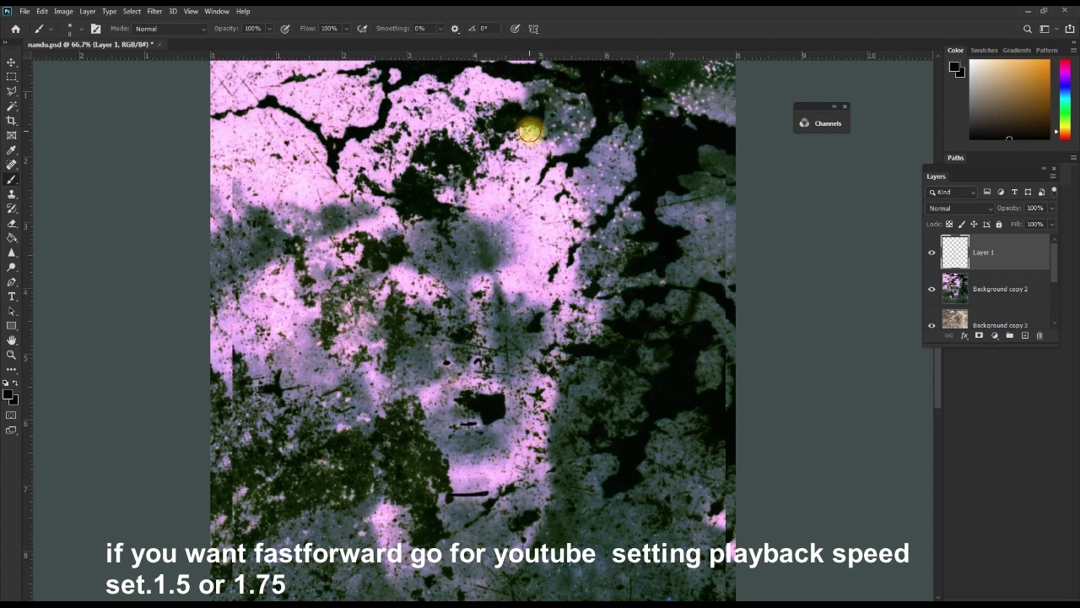
pyautogui.moveTo(549, 150)
pyautogui.mouseDown()
pyautogui.moveTo(576, 192)
pyautogui.moveTo(574, 299)
pyautogui.mouseUp()
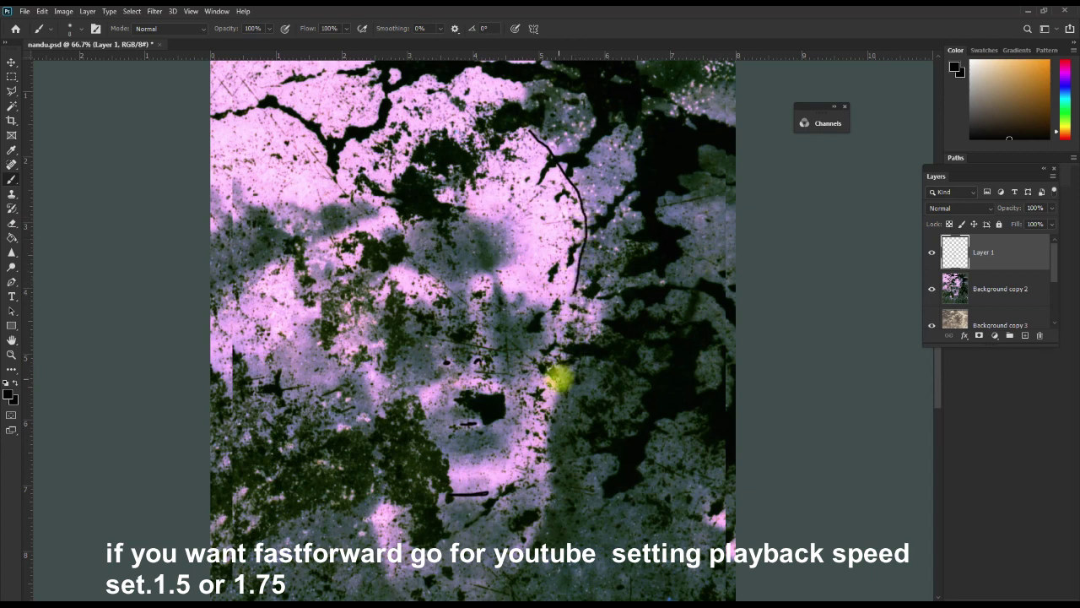
pyautogui.moveTo(557, 382); pyautogui.dragTo(531, 469)
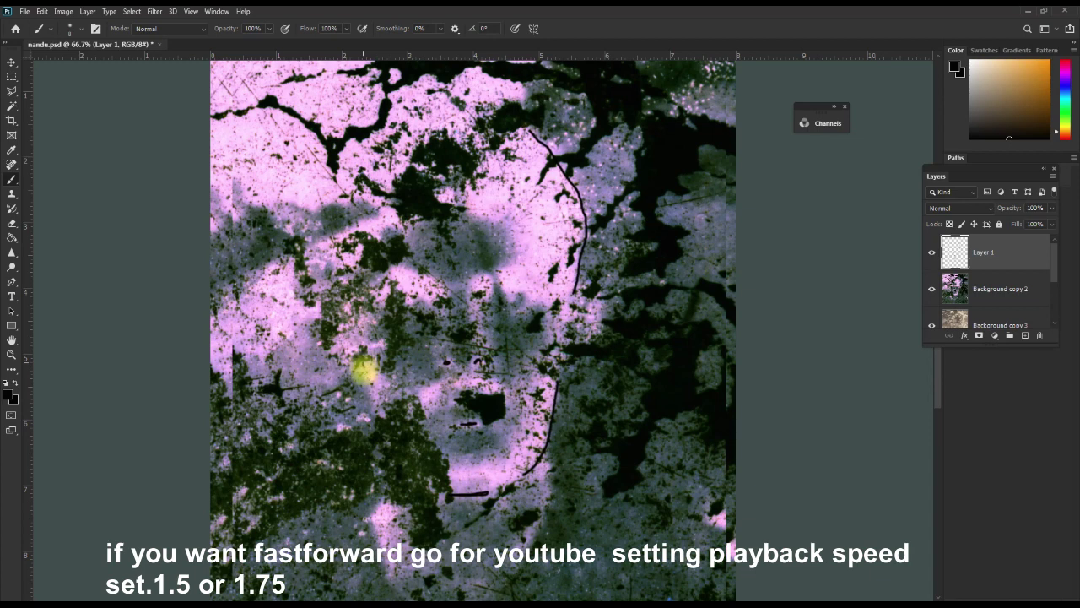
pyautogui.moveTo(363, 368); pyautogui.dragTo(389, 453)
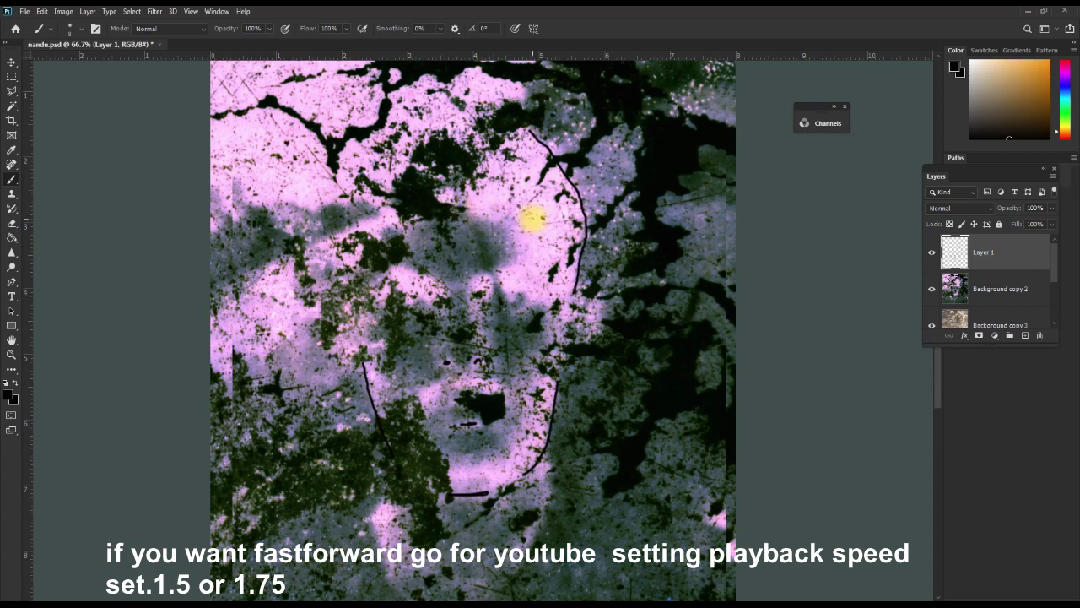
pyautogui.moveTo(465, 202); pyautogui.dragTo(495, 211)
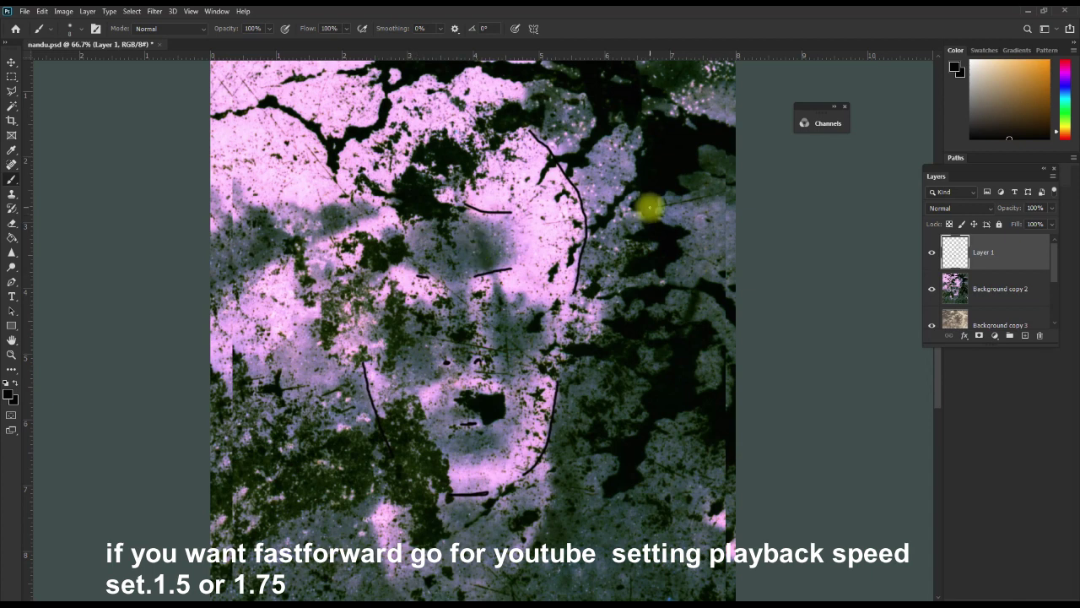
pyautogui.hotkey('ctrl', 'l')
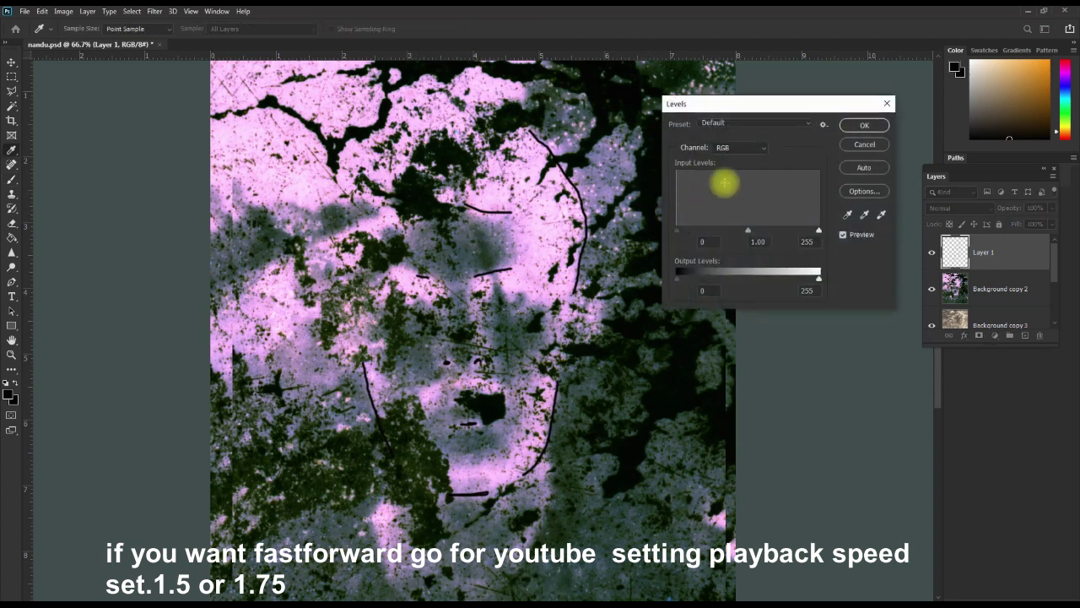
# Dismiss Layer 1's Levels, then apply Levels 26, 0.63 and 254 to Background copy 2
pyautogui.click(863, 126)
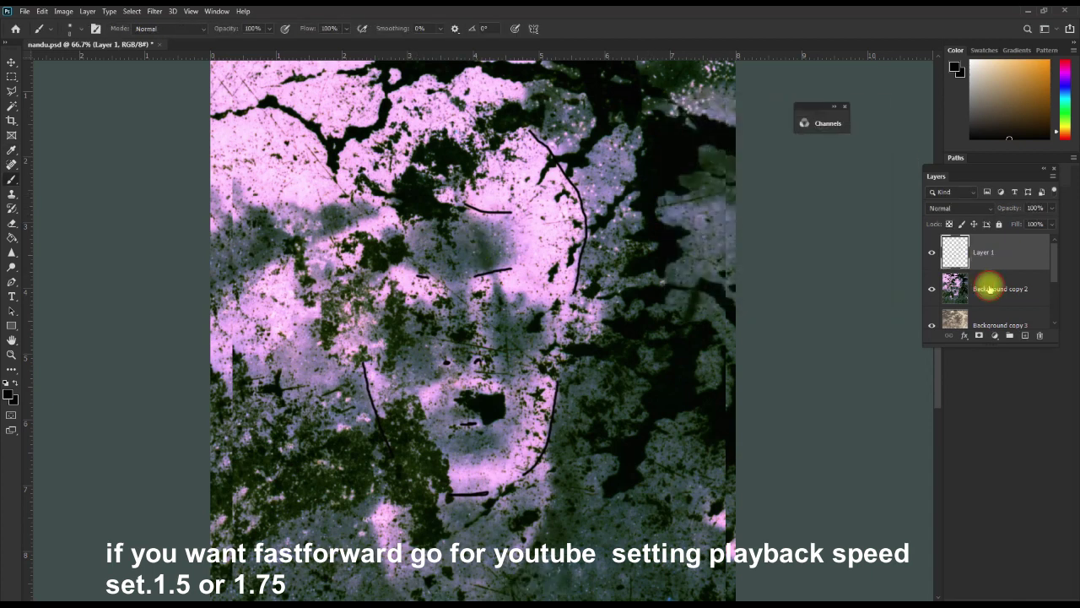
pyautogui.click(989, 288)
pyautogui.hotkey('ctrl', 'l')
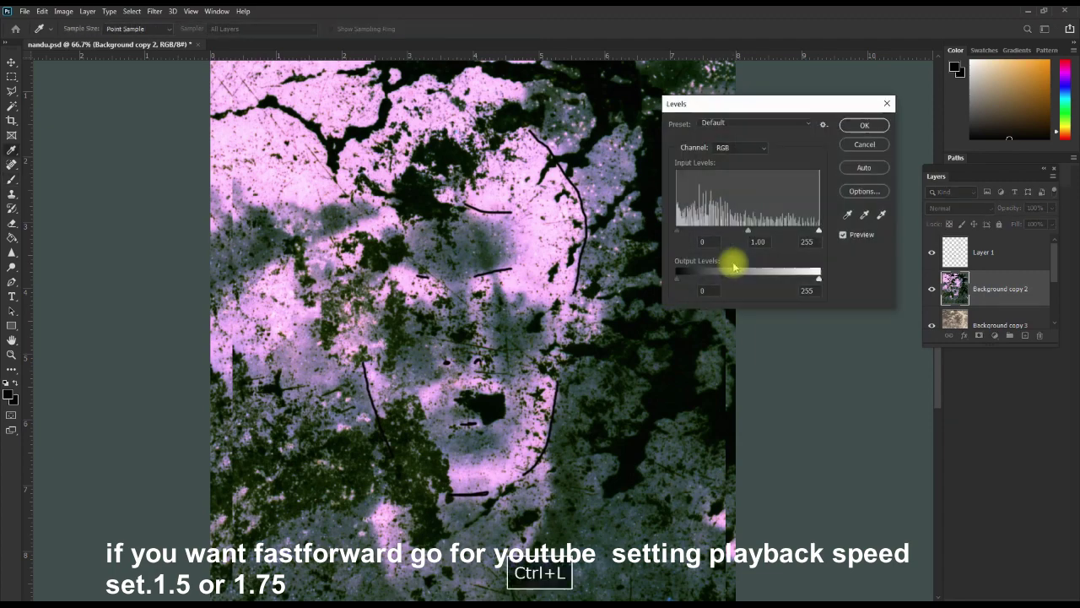
pyautogui.moveTo(748, 231); pyautogui.dragTo(769, 233)
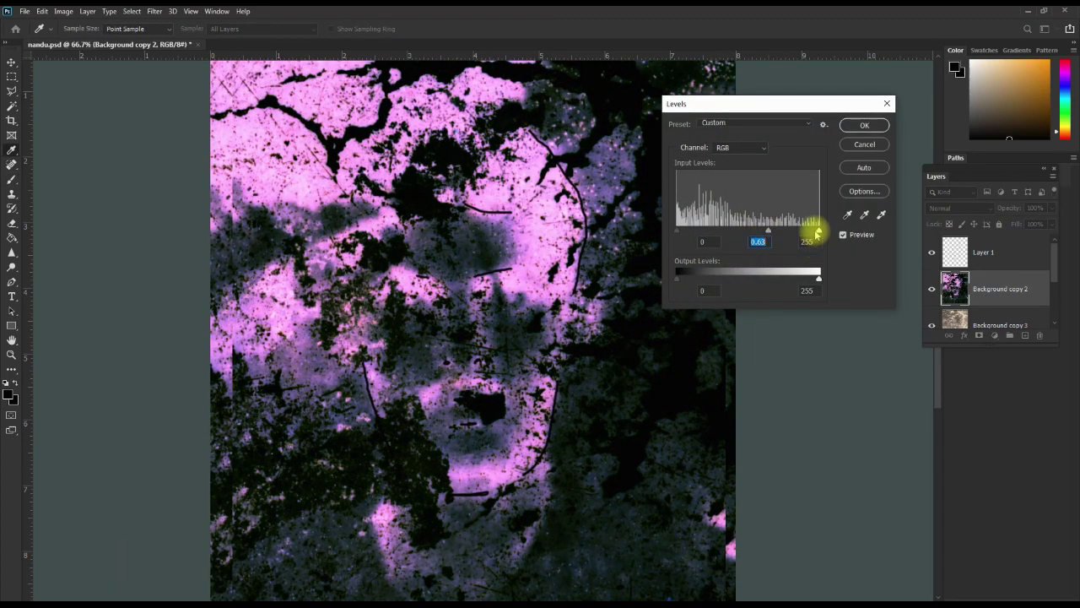
pyautogui.moveTo(817, 231)
pyautogui.mouseDown()
pyautogui.moveTo(794, 233)
pyautogui.moveTo(817, 232)
pyautogui.mouseUp()
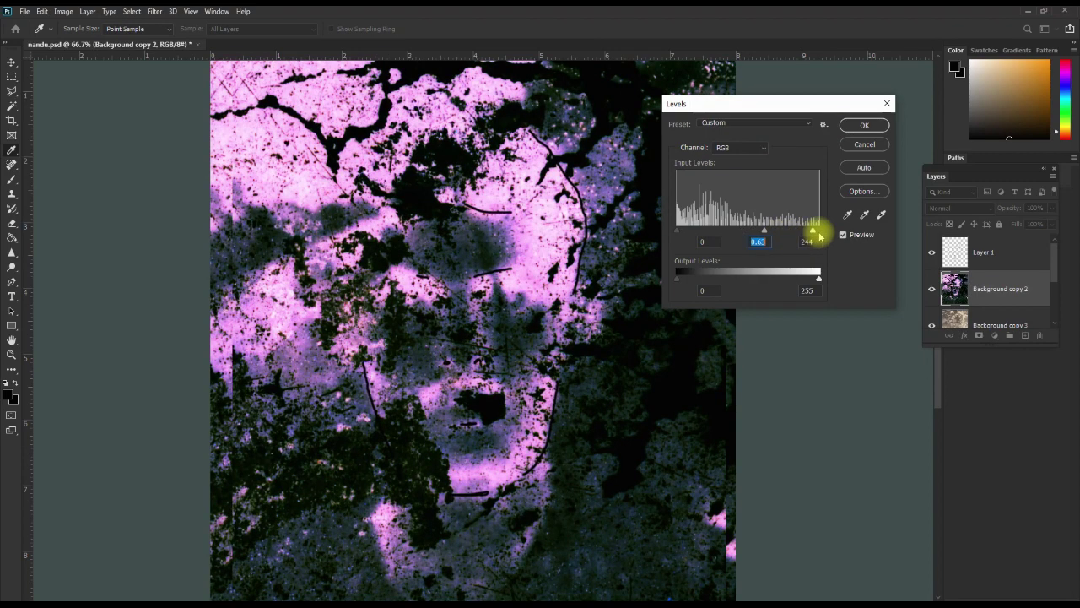
pyautogui.moveTo(681, 233)
pyautogui.mouseDown()
pyautogui.moveTo(746, 230)
pyautogui.moveTo(690, 231)
pyautogui.mouseUp()
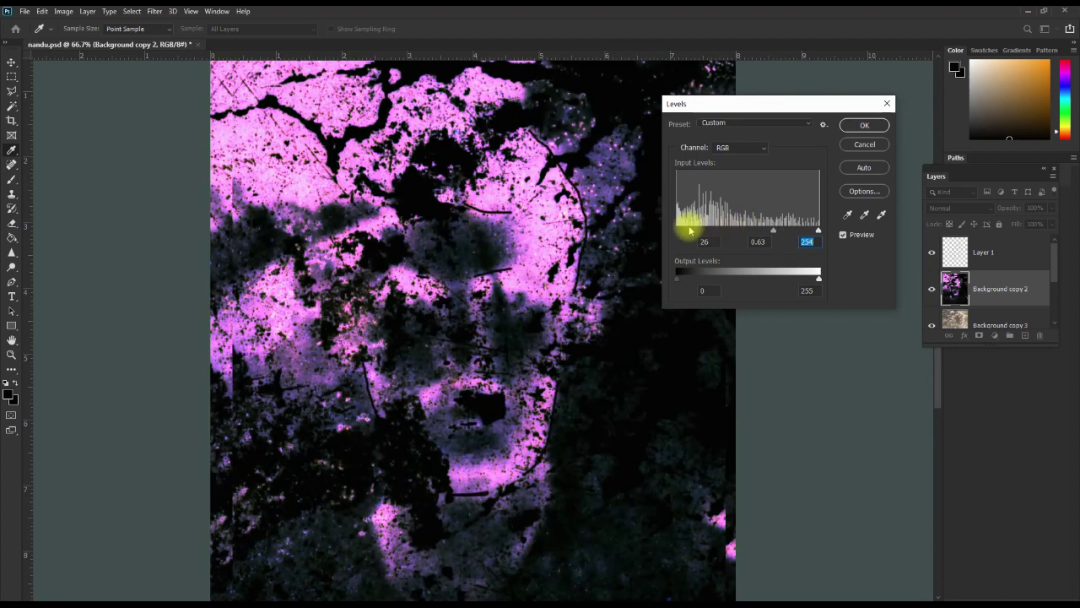
pyautogui.click(863, 125)
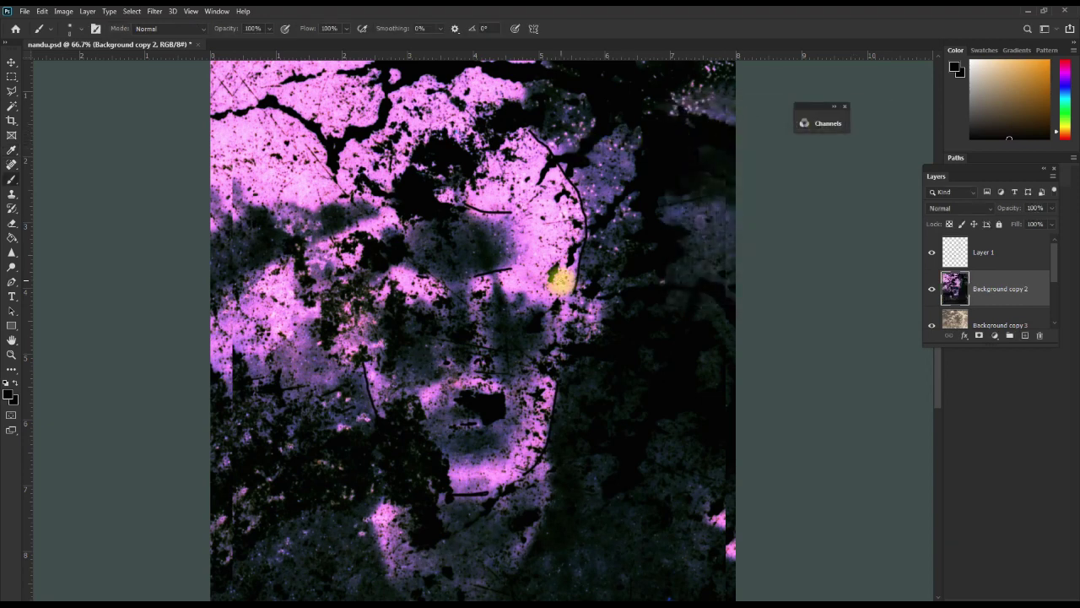
# Hide Background copy 2 and toggle Layer 1 to compare the tracing with the sepia photo
pyautogui.press('F9')
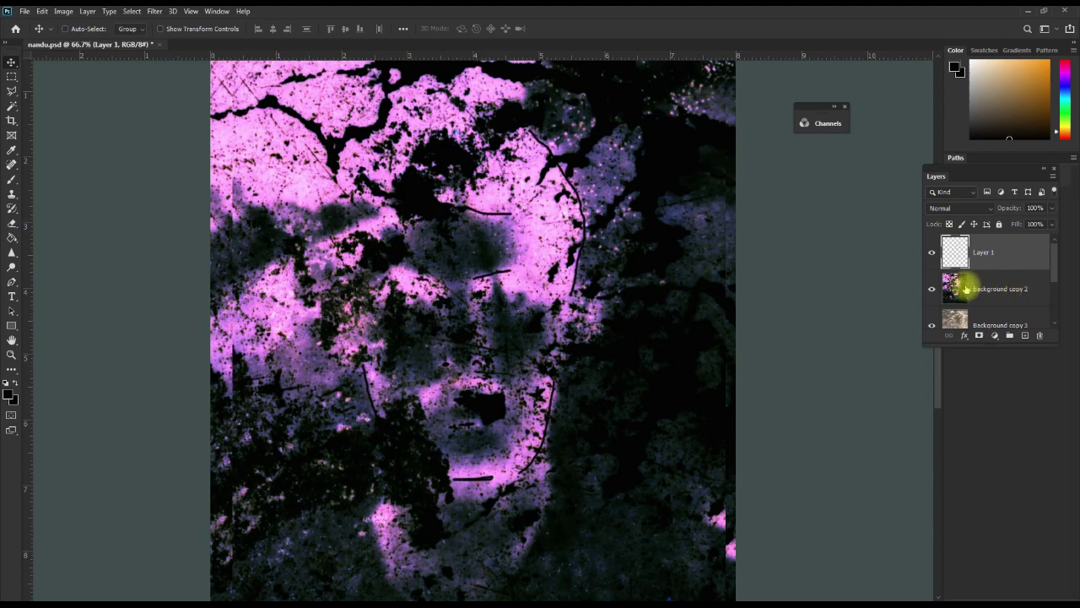
pyautogui.click(931, 290)
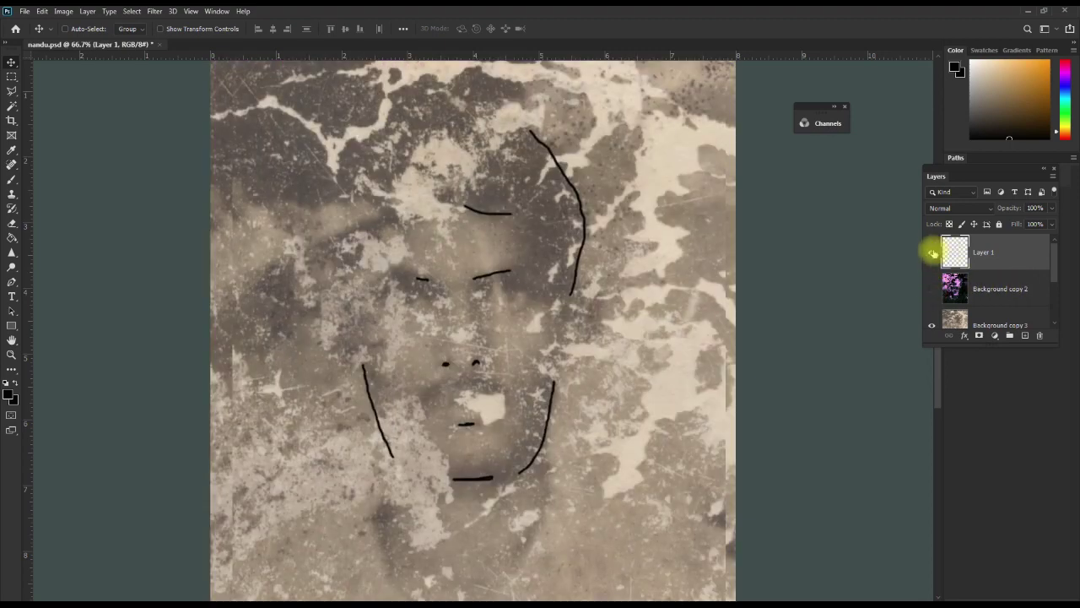
pyautogui.click(932, 254)
pyautogui.click(932, 254)
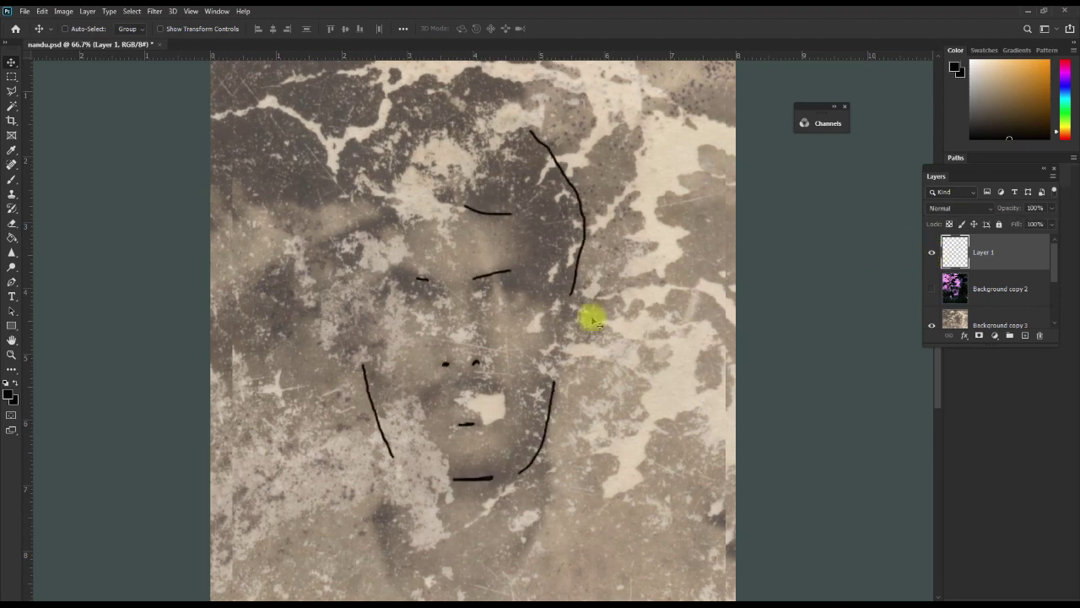
# Brush the ear outline on the face's right side, then select and show Background copy 2
pyautogui.press('b')
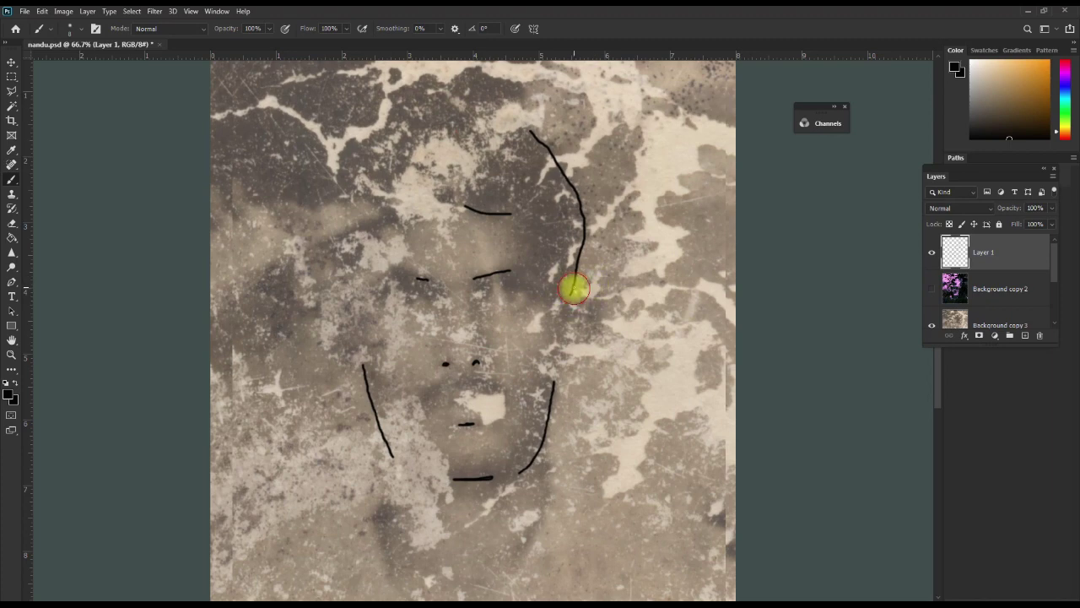
pyautogui.moveTo(593, 288); pyautogui.dragTo(571, 375)
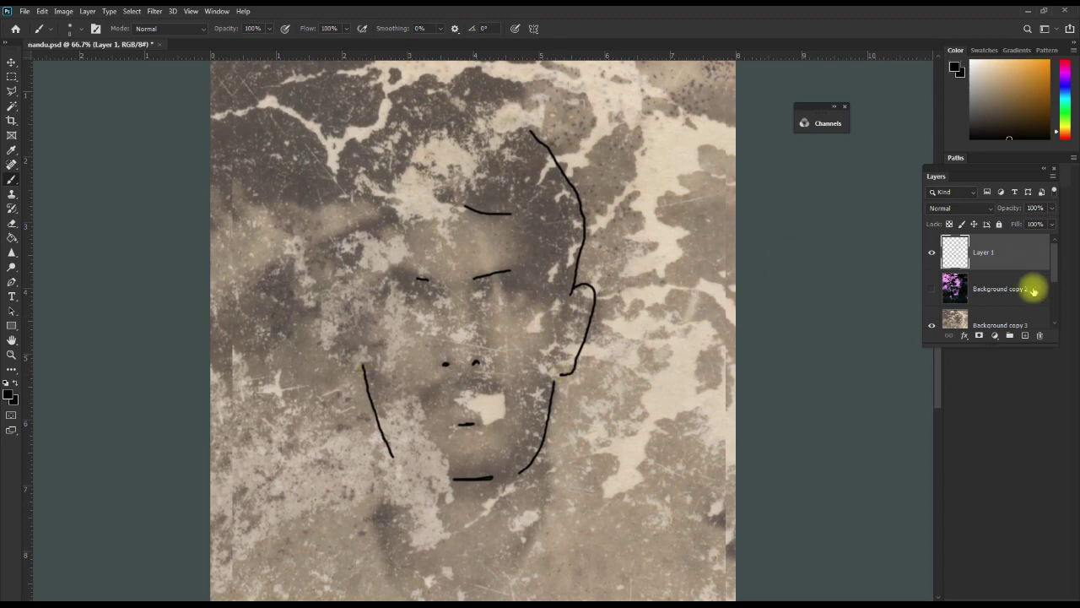
pyautogui.moveTo(1054, 258)
pyautogui.mouseDown()
pyautogui.moveTo(1057, 282)
pyautogui.moveTo(1059, 268)
pyautogui.mouseUp()
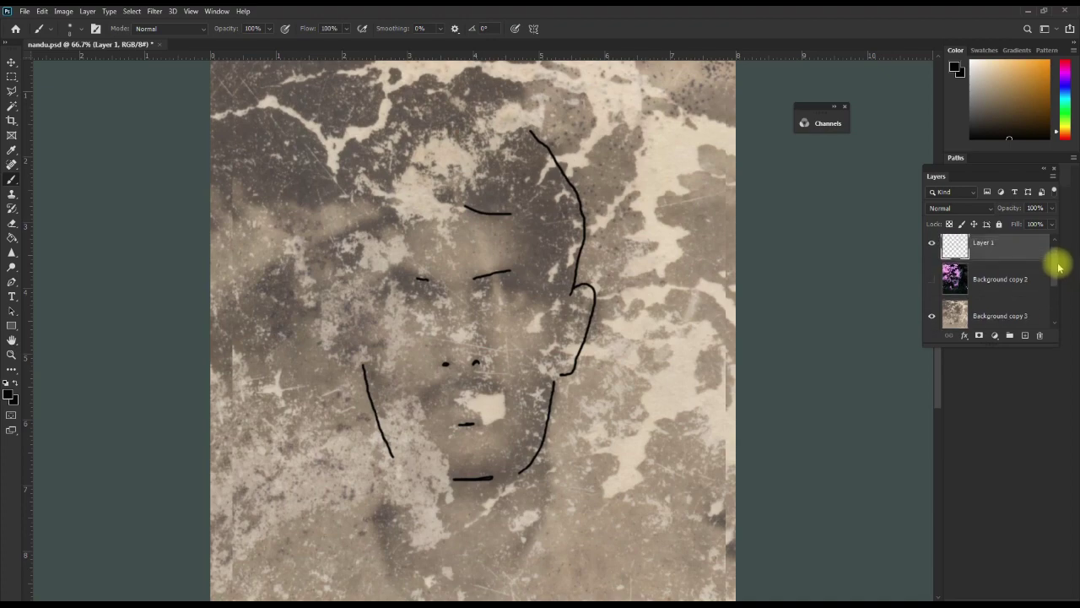
pyautogui.click(994, 279)
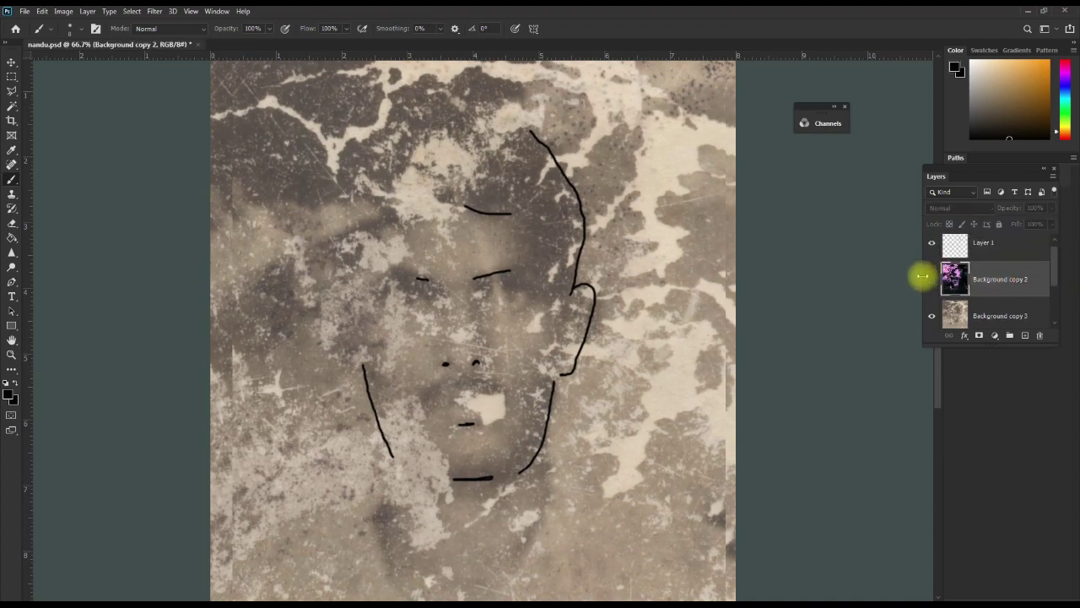
pyautogui.click(931, 278)
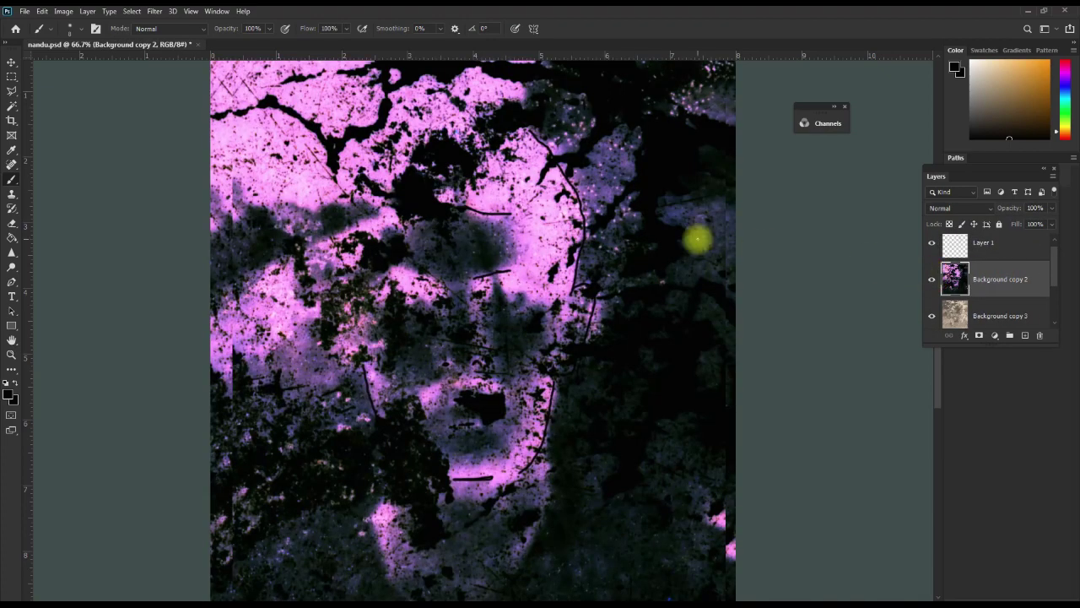
pyautogui.click(62, 12)
pyautogui.moveTo(82, 41)
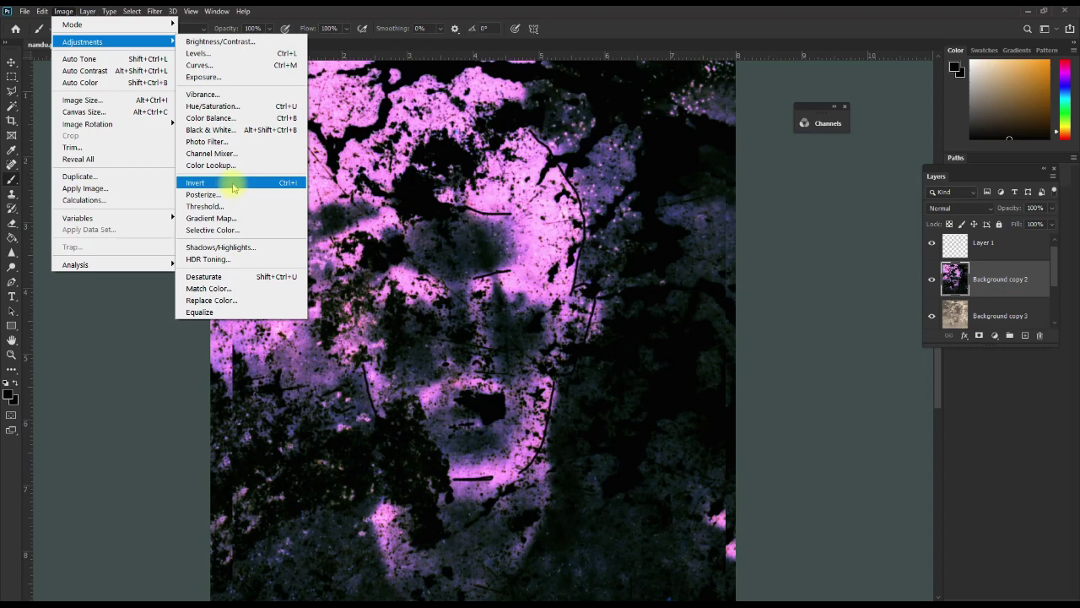
# Invert Background copy 2 to green and white, zoom to 100% on the upper face, and select Layer 1
pyautogui.click(260, 182)
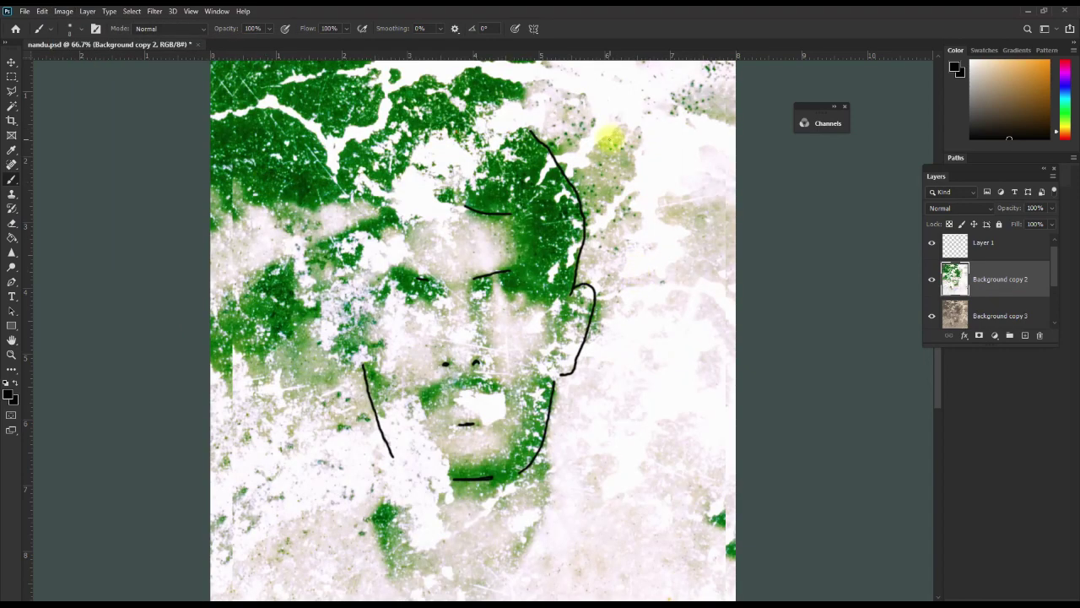
pyautogui.hotkey('ctrl', 'space')
pyautogui.moveTo(455, 180); pyautogui.dragTo(645, 234)
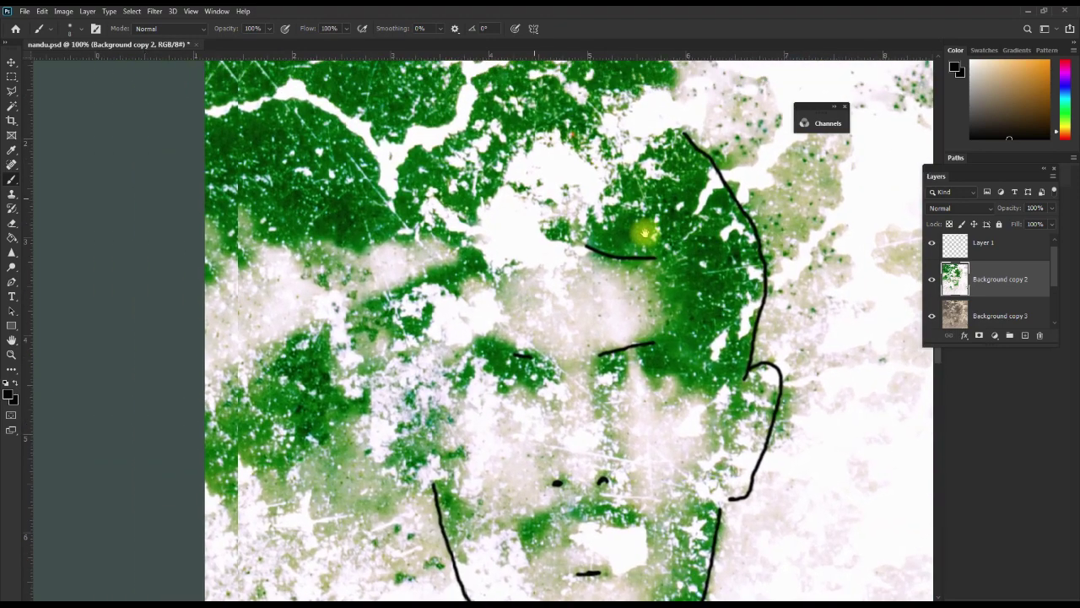
pyautogui.click(988, 245)
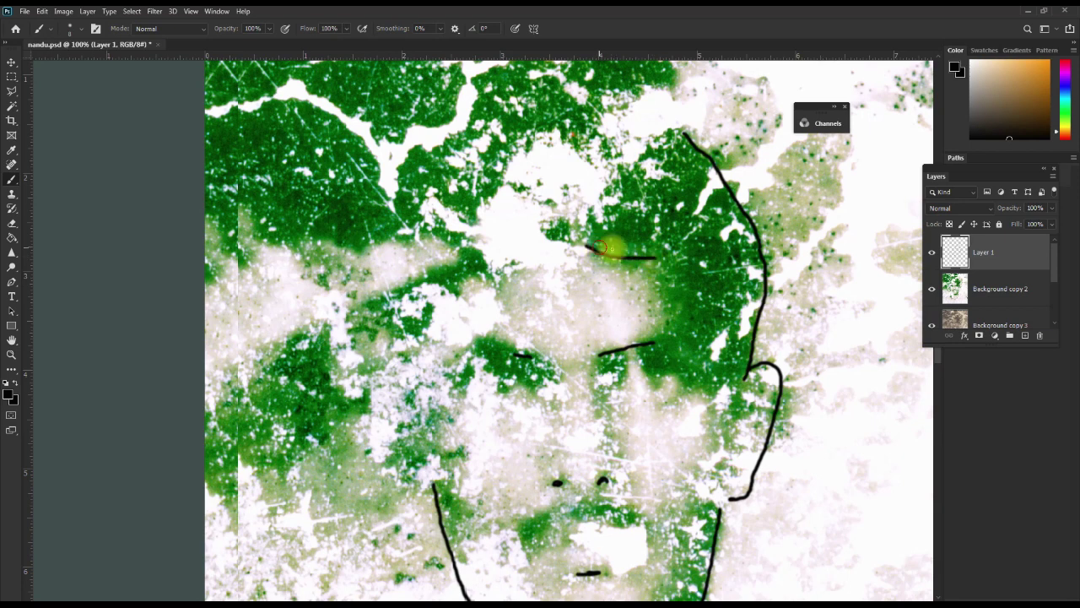
# Paint the right eye's upper and lower lids and both eyebrows on Layer 1
pyautogui.moveTo(601, 247)
pyautogui.mouseDown()
pyautogui.moveTo(685, 272)
pyautogui.moveTo(712, 359)
pyautogui.moveTo(746, 401)
pyautogui.mouseUp()
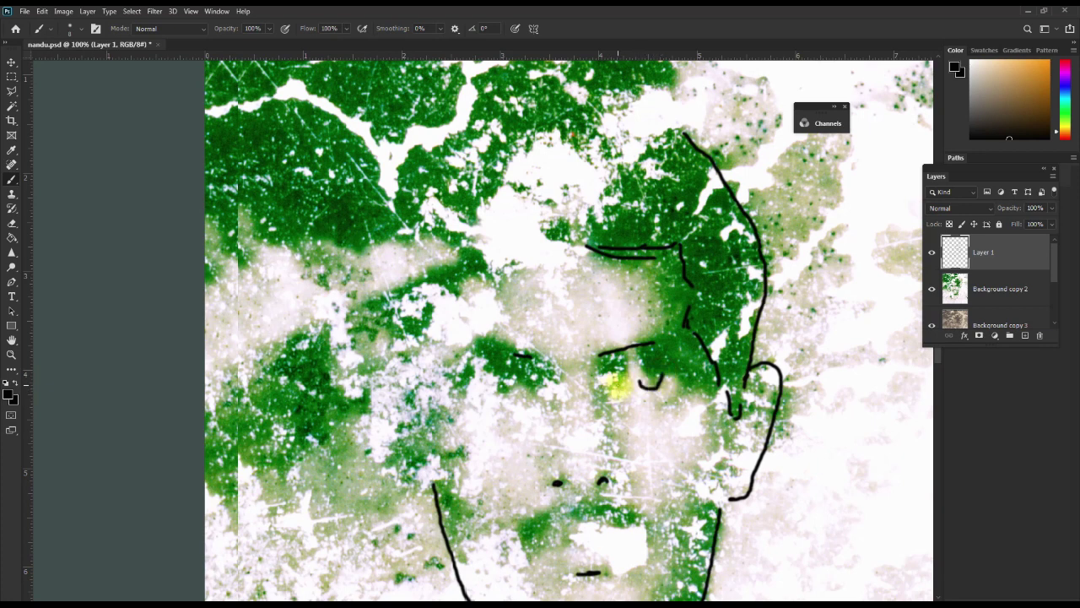
pyautogui.moveTo(618, 383)
pyautogui.mouseDown()
pyautogui.moveTo(646, 371)
pyautogui.moveTo(679, 384)
pyautogui.mouseUp()
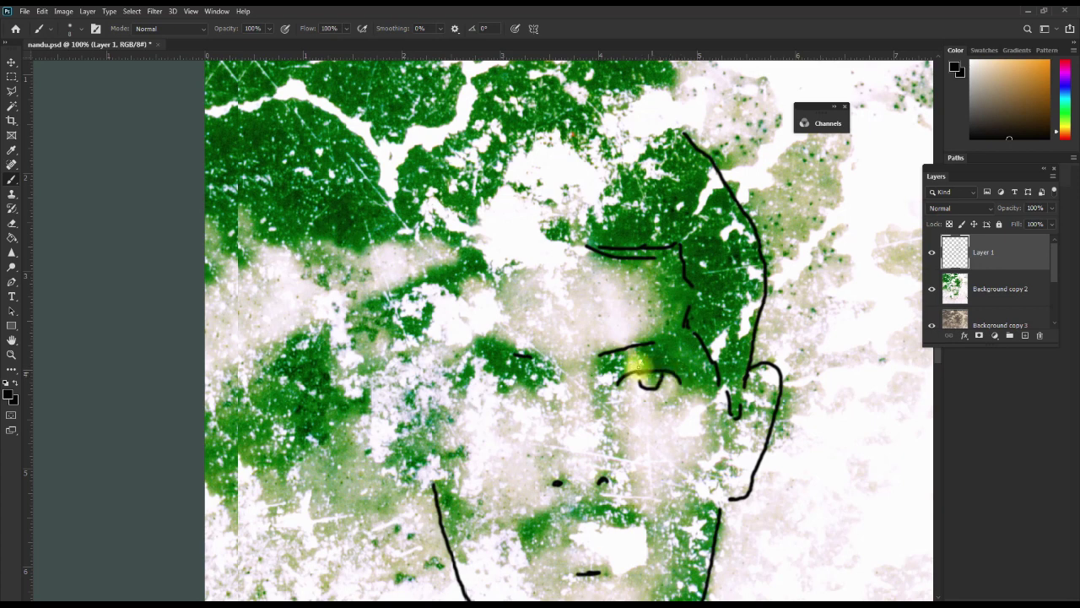
pyautogui.moveTo(607, 364); pyautogui.dragTo(675, 369)
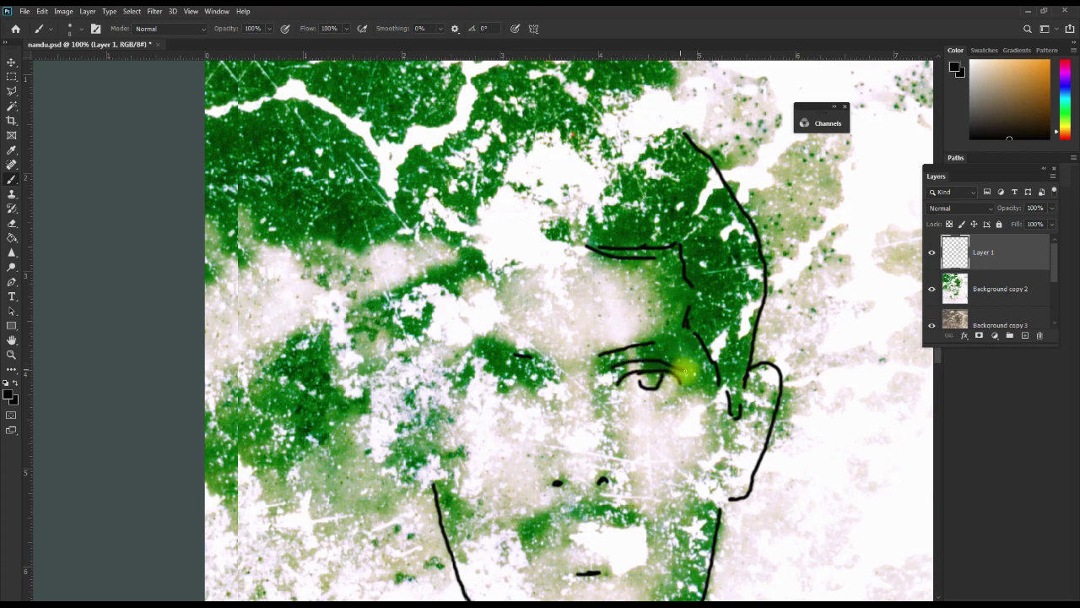
pyautogui.moveTo(599, 352)
pyautogui.mouseDown()
pyautogui.moveTo(664, 339)
pyautogui.moveTo(641, 352)
pyautogui.mouseUp()
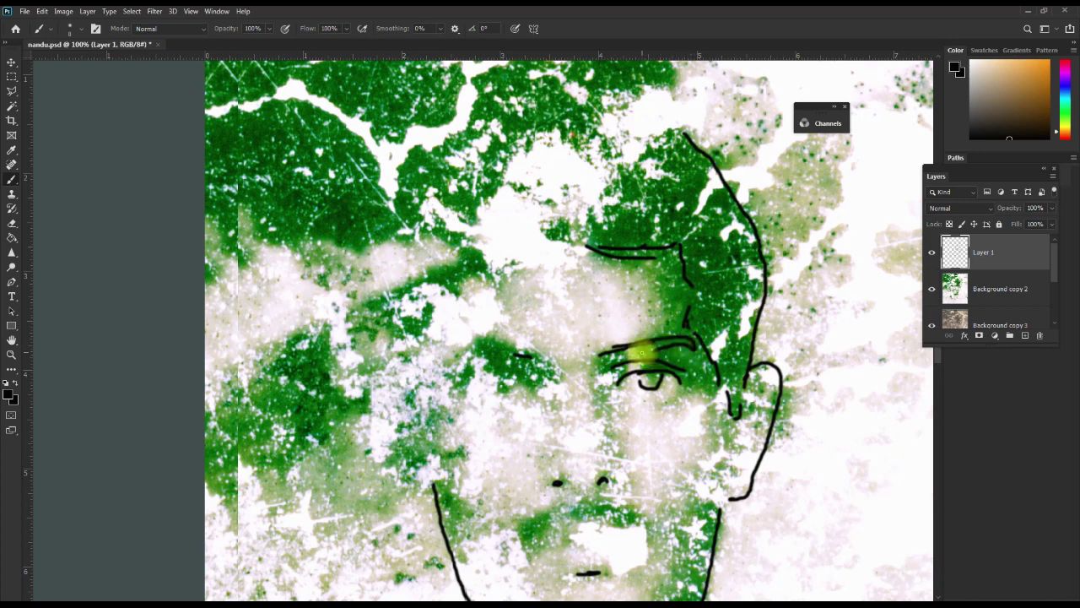
pyautogui.moveTo(540, 356)
pyautogui.mouseDown()
pyautogui.moveTo(474, 340)
pyautogui.moveTo(458, 357)
pyautogui.mouseUp()
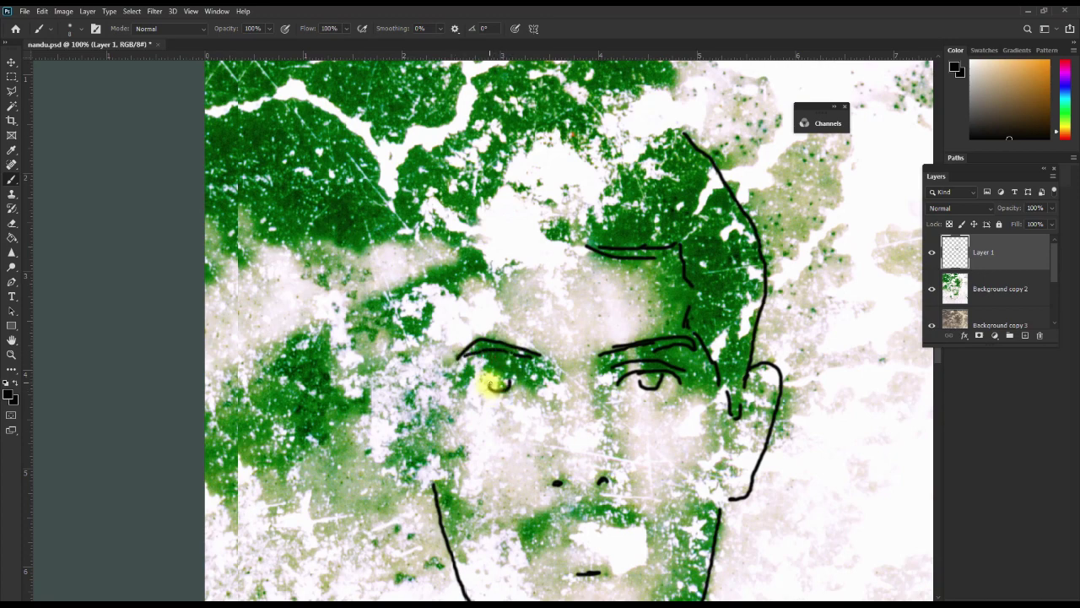
# Close the top of the left eye and add a nostril and a dash at the nose base
pyautogui.moveTo(488, 377)
pyautogui.mouseDown()
pyautogui.moveTo(586, 366)
pyautogui.moveTo(539, 346)
pyautogui.mouseUp()
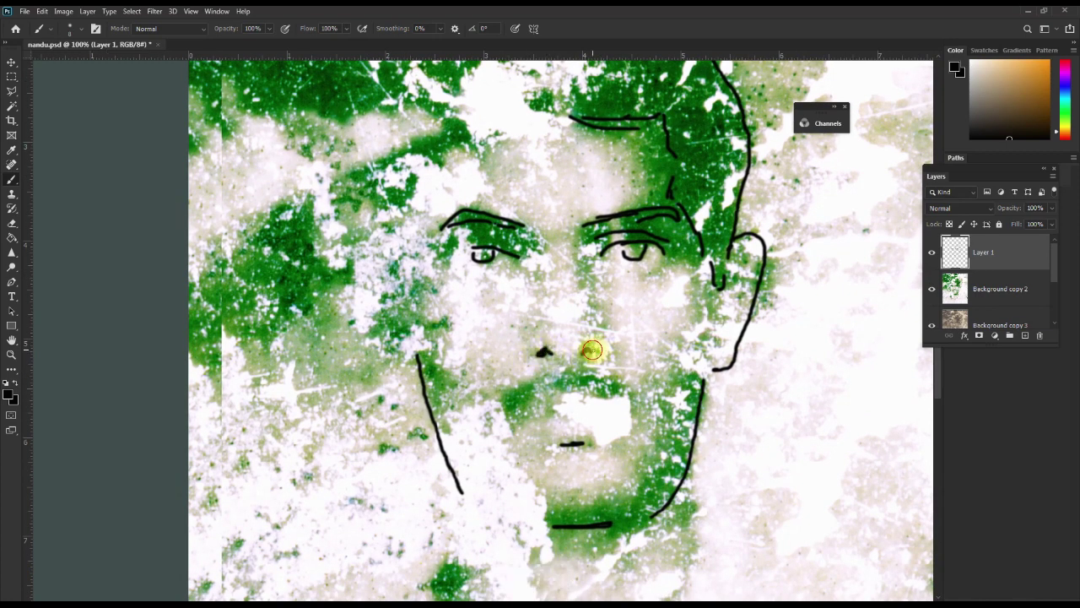
pyautogui.moveTo(582, 348); pyautogui.dragTo(597, 349)
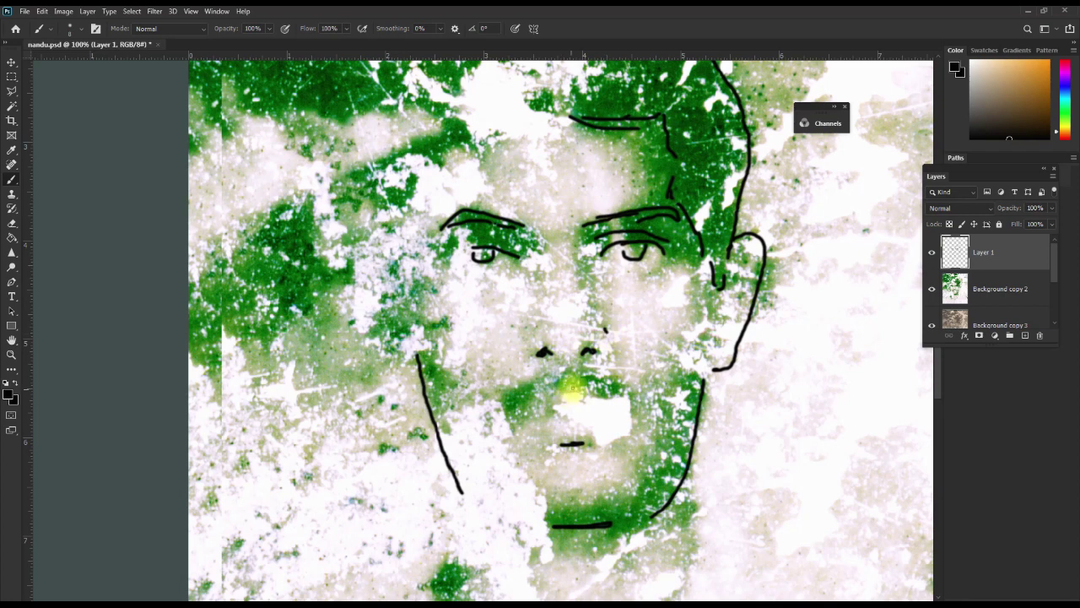
pyautogui.moveTo(566, 376); pyautogui.dragTo(575, 376)
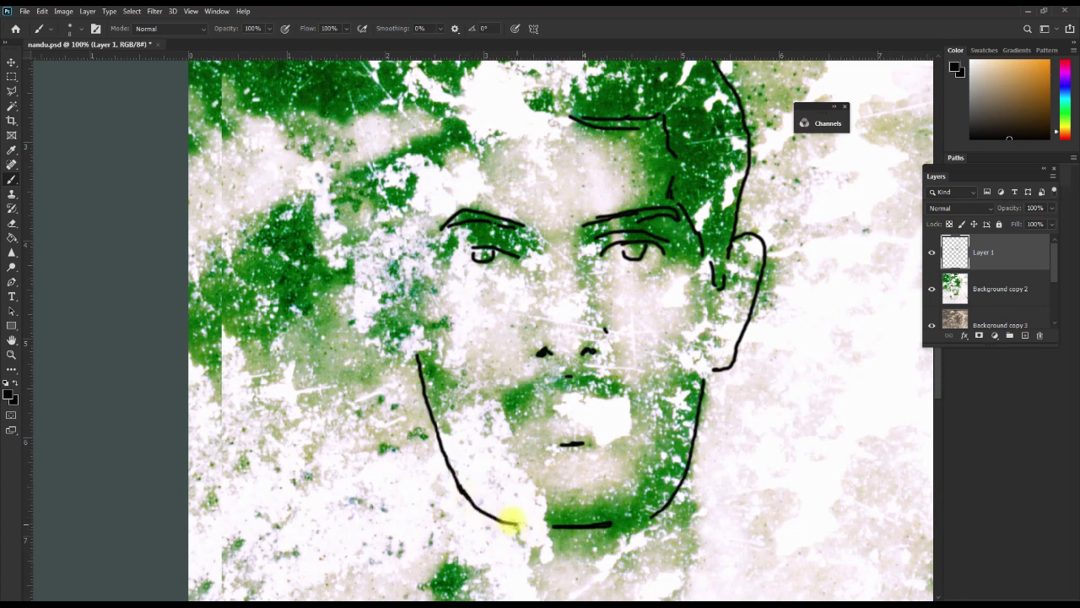
# Sketch short strokes along the left hairline and down the left temple
pyautogui.click(413, 347)
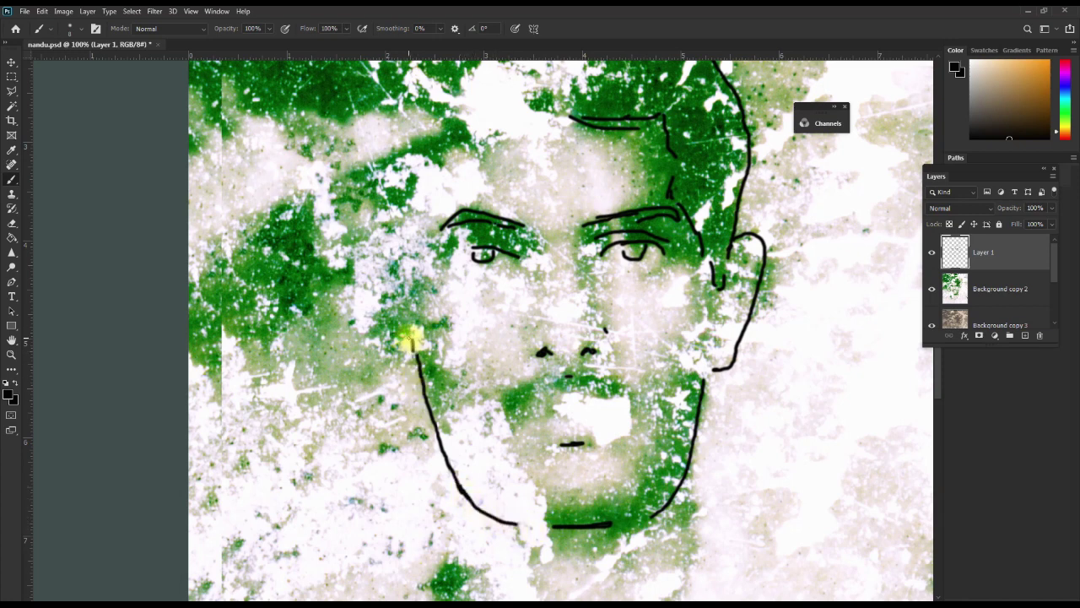
pyautogui.moveTo(396, 200); pyautogui.dragTo(408, 321)
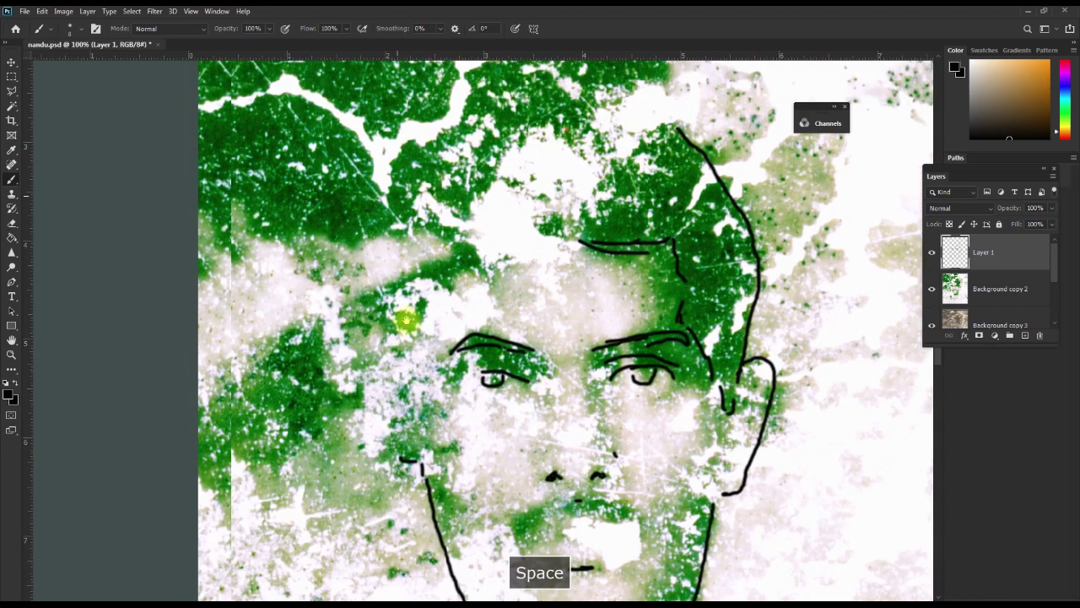
pyautogui.moveTo(457, 283)
pyautogui.mouseDown()
pyautogui.moveTo(492, 263)
pyautogui.moveTo(506, 237)
pyautogui.mouseUp()
pyautogui.moveTo(438, 308); pyautogui.dragTo(424, 340)
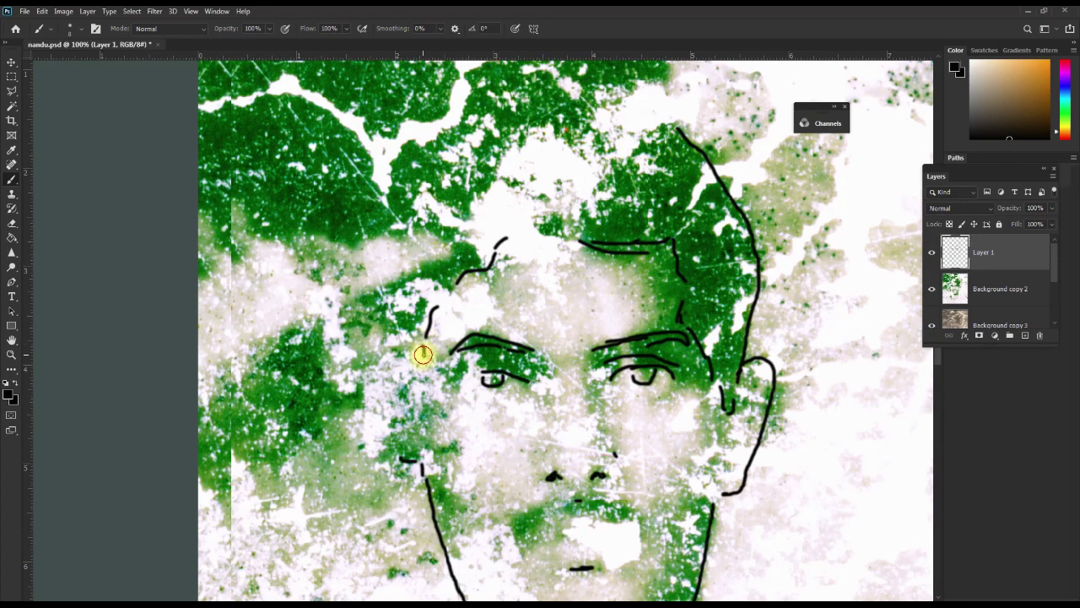
pyautogui.scroll(2, 423, 354)
pyautogui.scroll(-1, 531, 265)
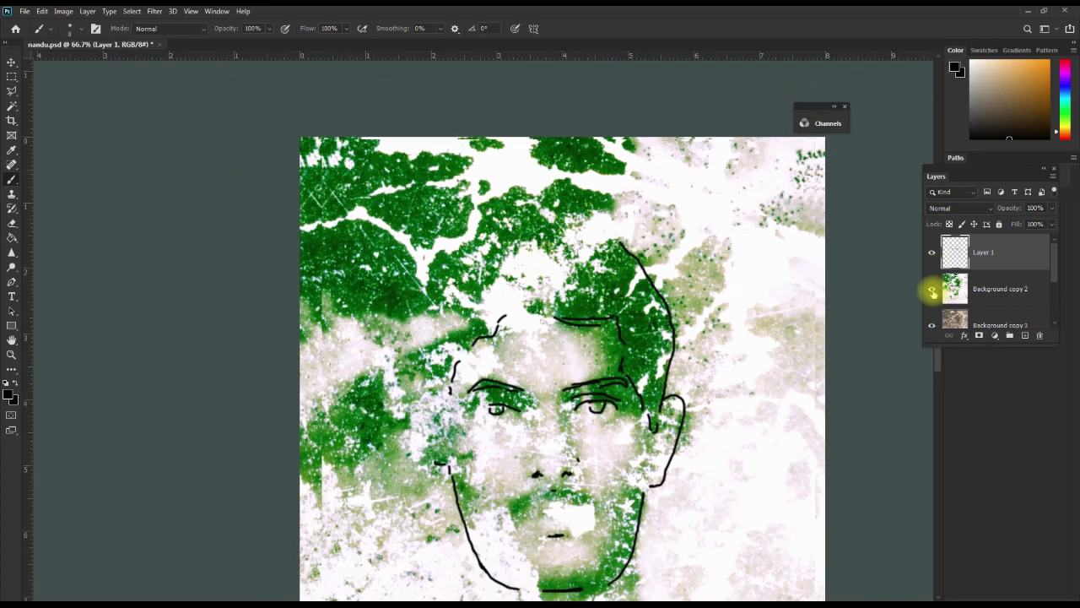
# Hide Background copy 2 and Layer 1's sketch, flicking the sketch on and off against the sepia photo
pyautogui.click(934, 290)
pyautogui.press('space')
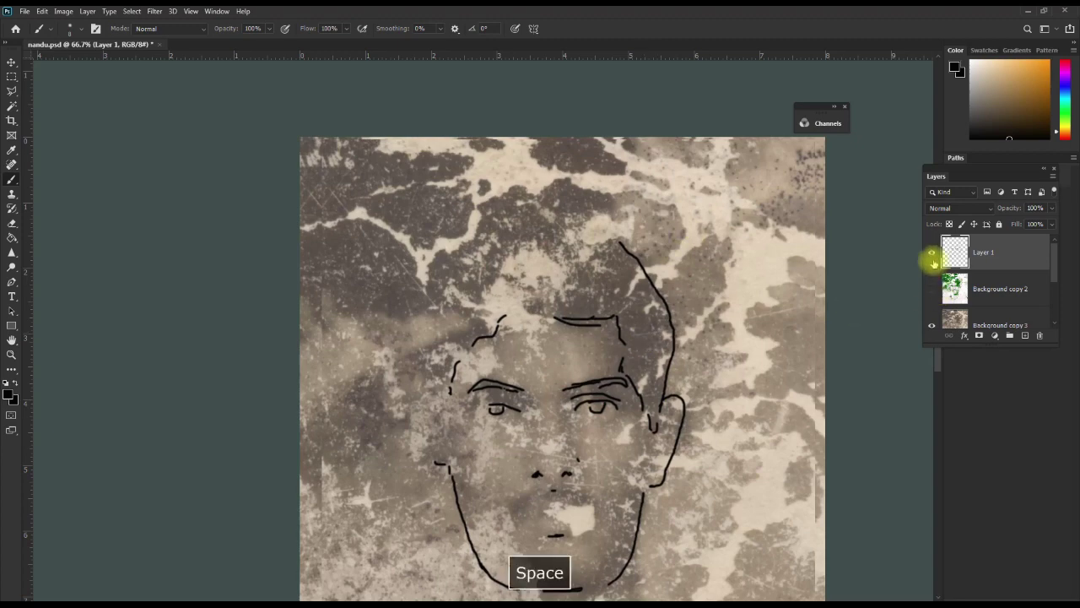
pyautogui.click(932, 253)
pyautogui.click(932, 253)
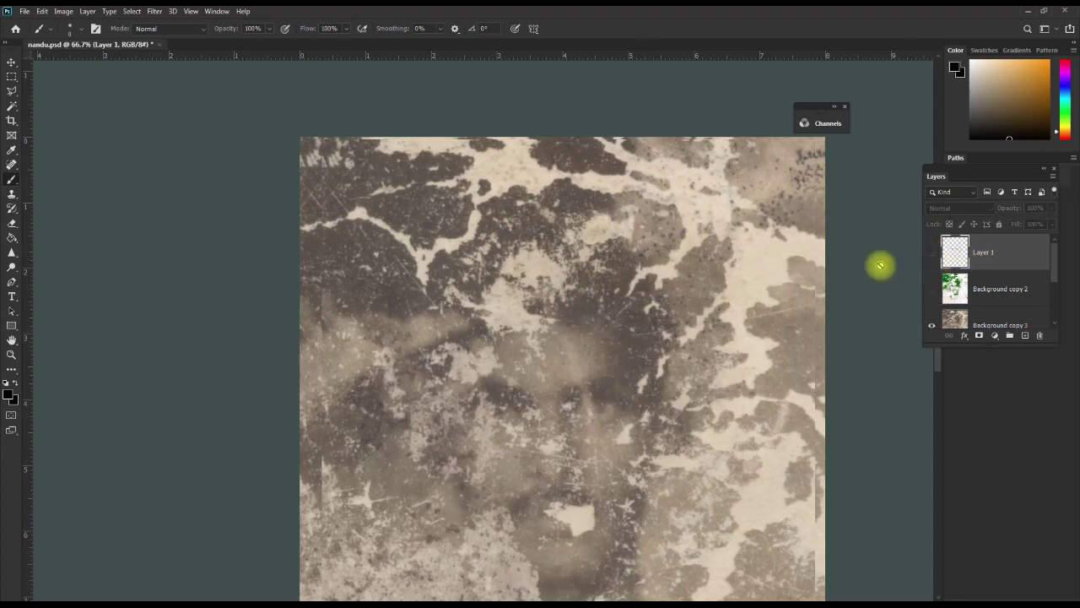
pyautogui.press('space')
pyautogui.moveTo(639, 381); pyautogui.dragTo(627, 307)
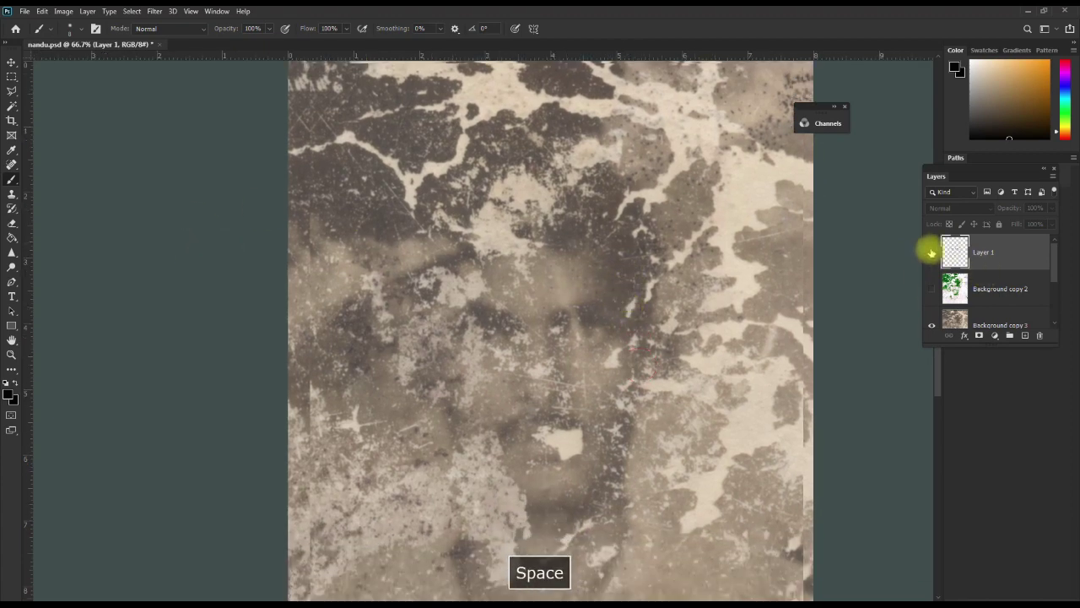
pyautogui.click(932, 253)
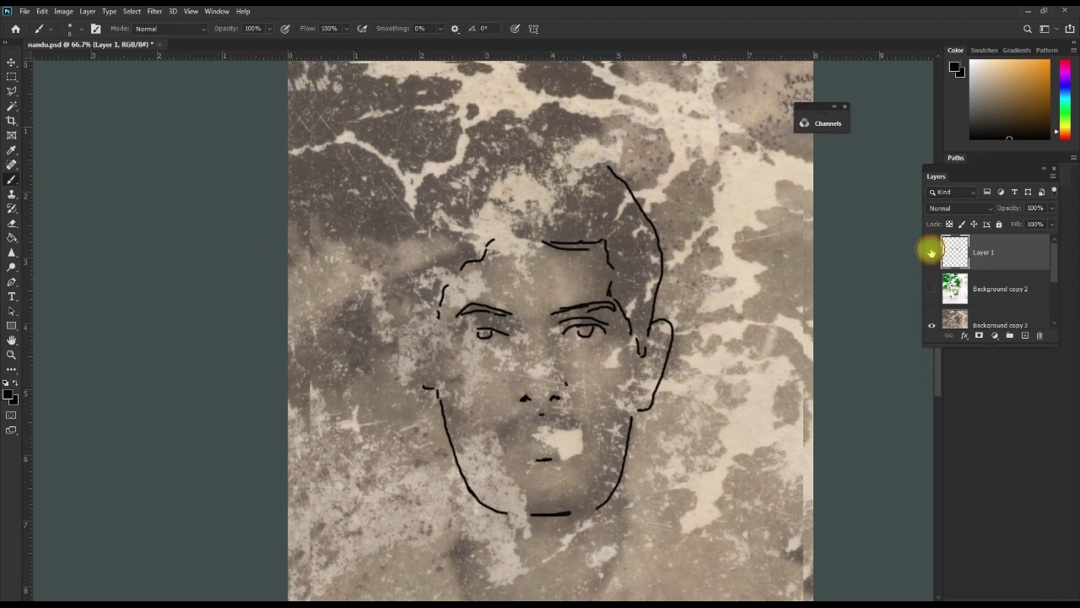
pyautogui.click(931, 251)
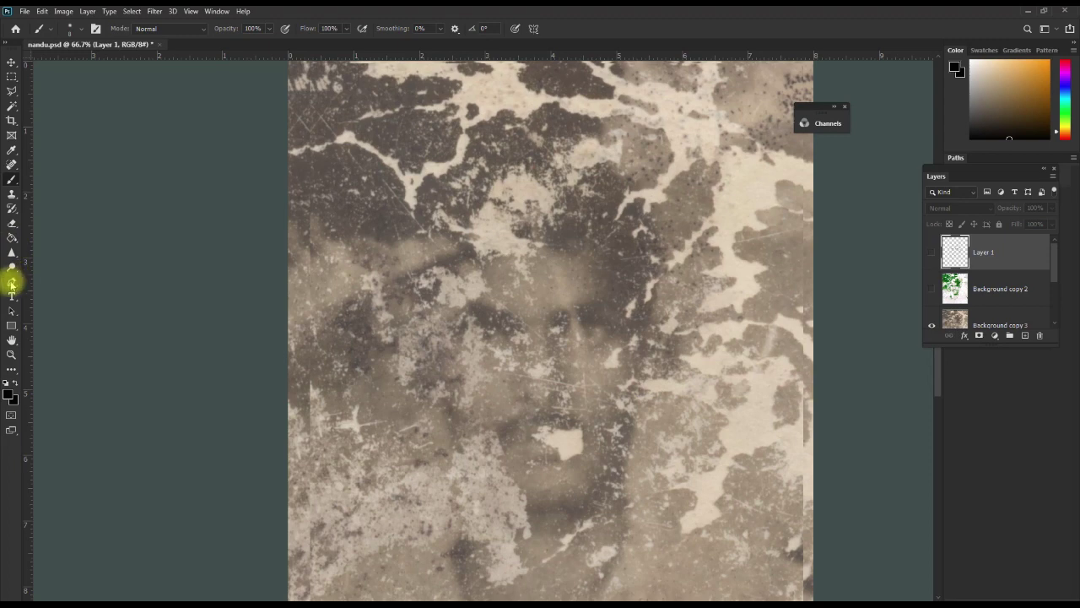
# With the Pen tool, zoom in on the lower face and start a path at the left jaw
pyautogui.click(12, 282)
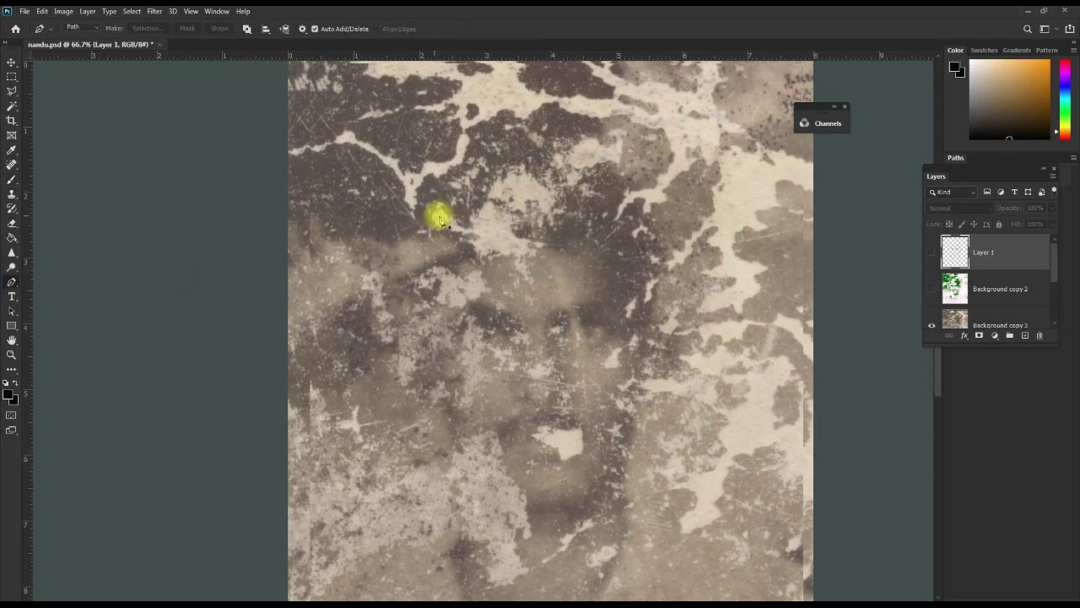
pyautogui.hotkey('ctrl', 'space')
pyautogui.click(622, 483)
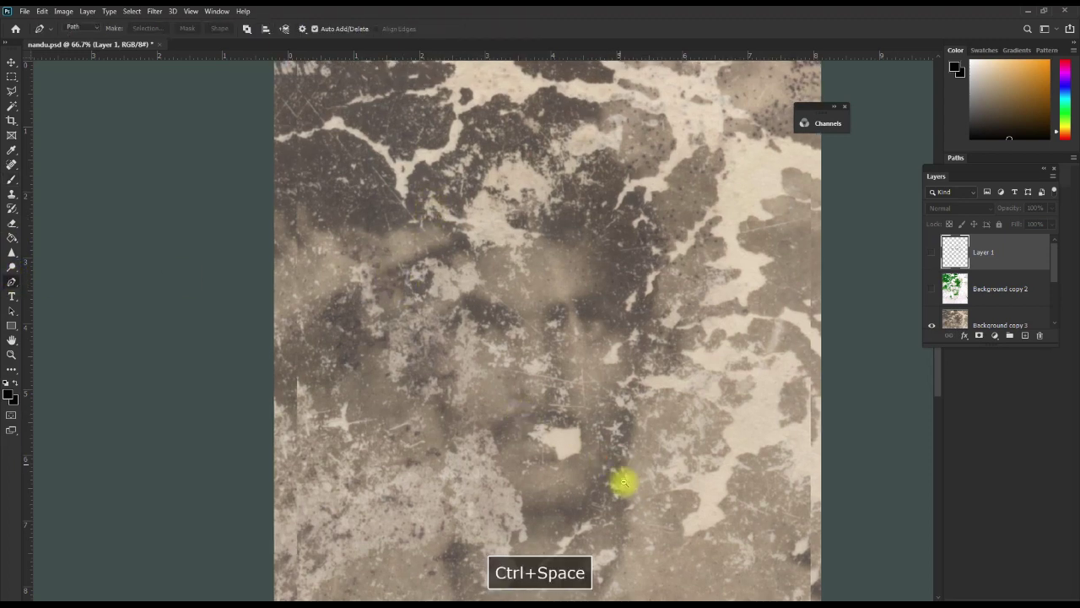
pyautogui.moveTo(622, 483)
pyautogui.mouseDown()
pyautogui.moveTo(634, 543)
pyautogui.moveTo(632, 518)
pyautogui.mouseUp()
pyautogui.moveTo(632, 475); pyautogui.dragTo(635, 392)
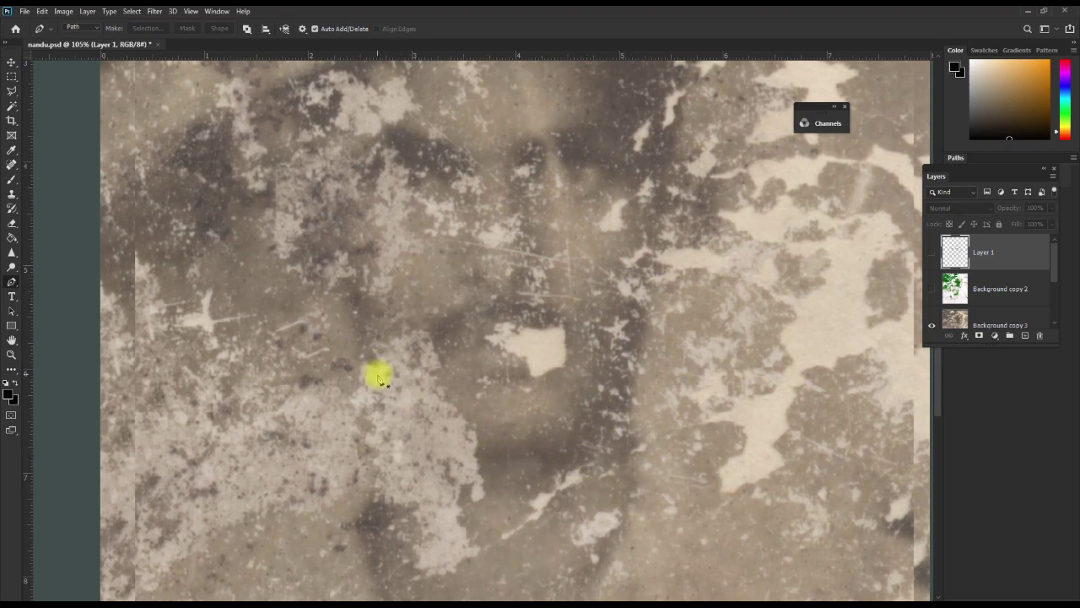
pyautogui.moveTo(369, 365)
pyautogui.mouseDown()
pyautogui.moveTo(348, 296)
pyautogui.moveTo(392, 435)
pyautogui.mouseUp()
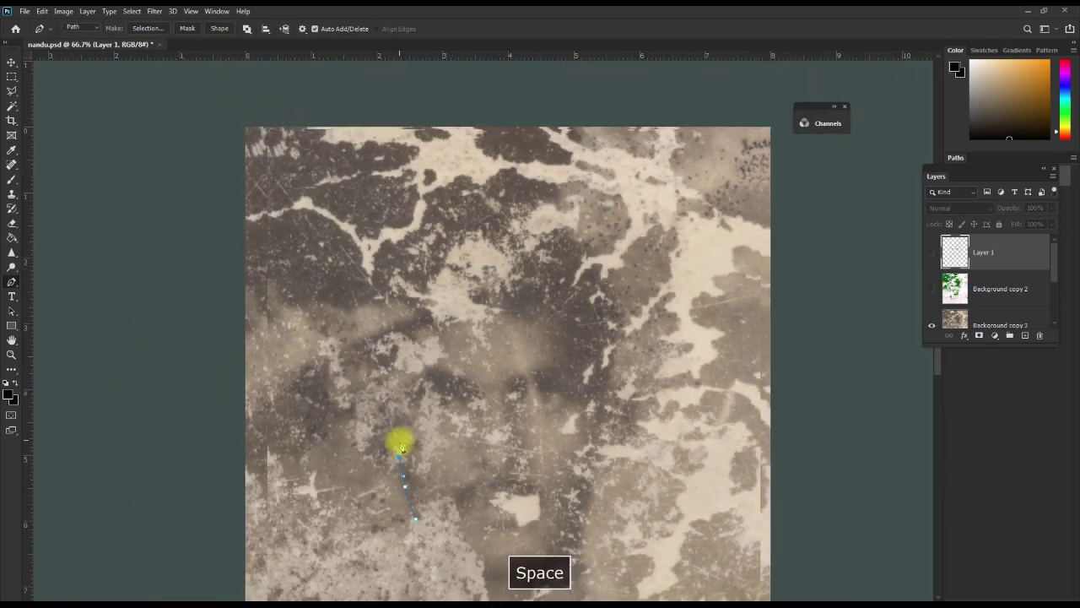
# Add anchor points up the left cheek toward the left temple
pyautogui.hotkey('ctrl', 'space')
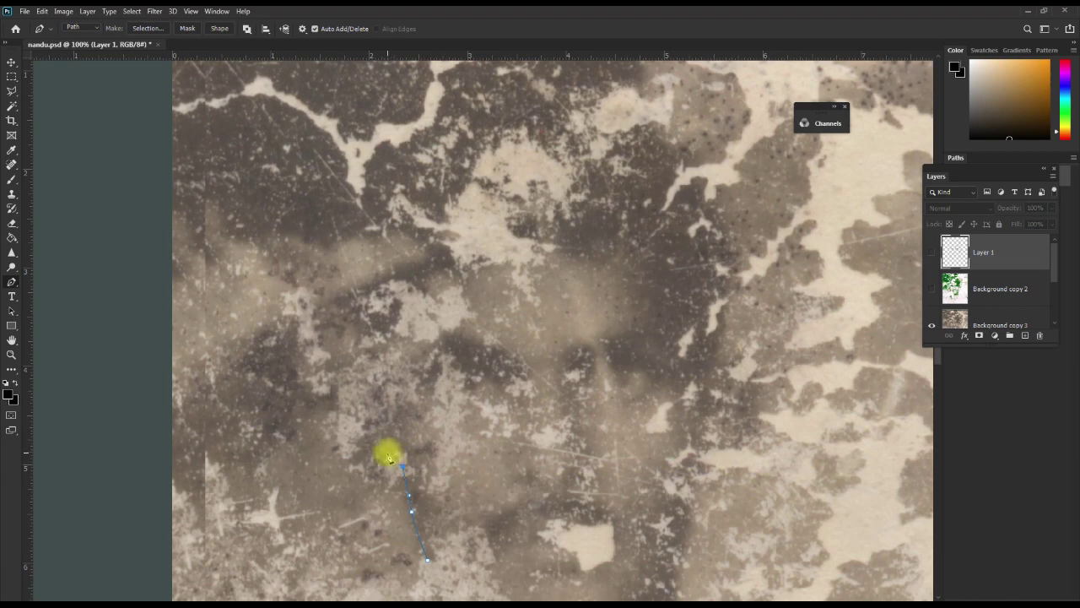
pyautogui.click(387, 454)
pyautogui.click(368, 434)
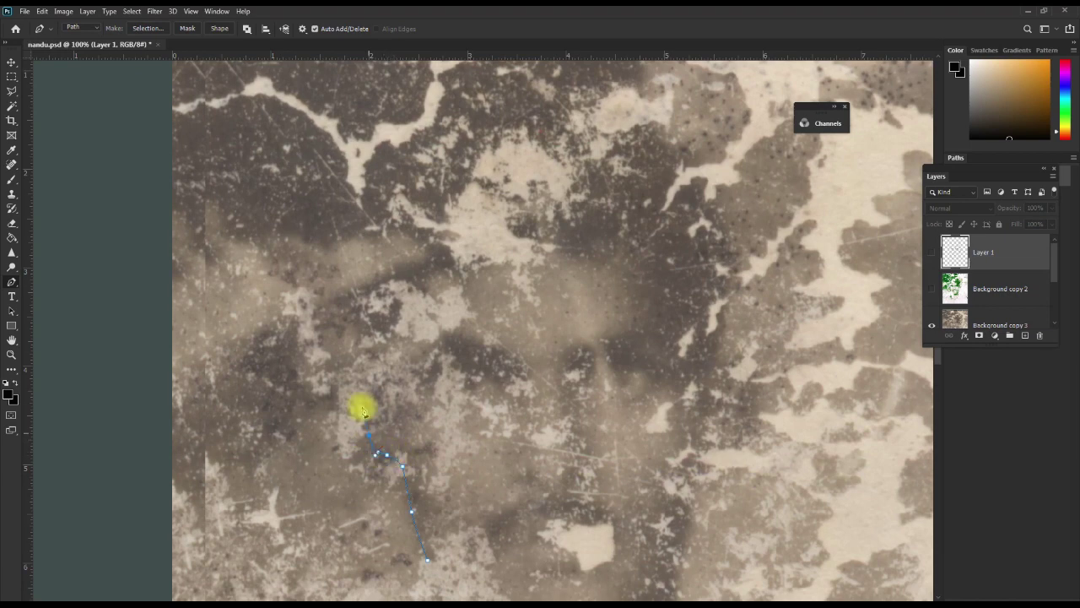
pyautogui.click(363, 414)
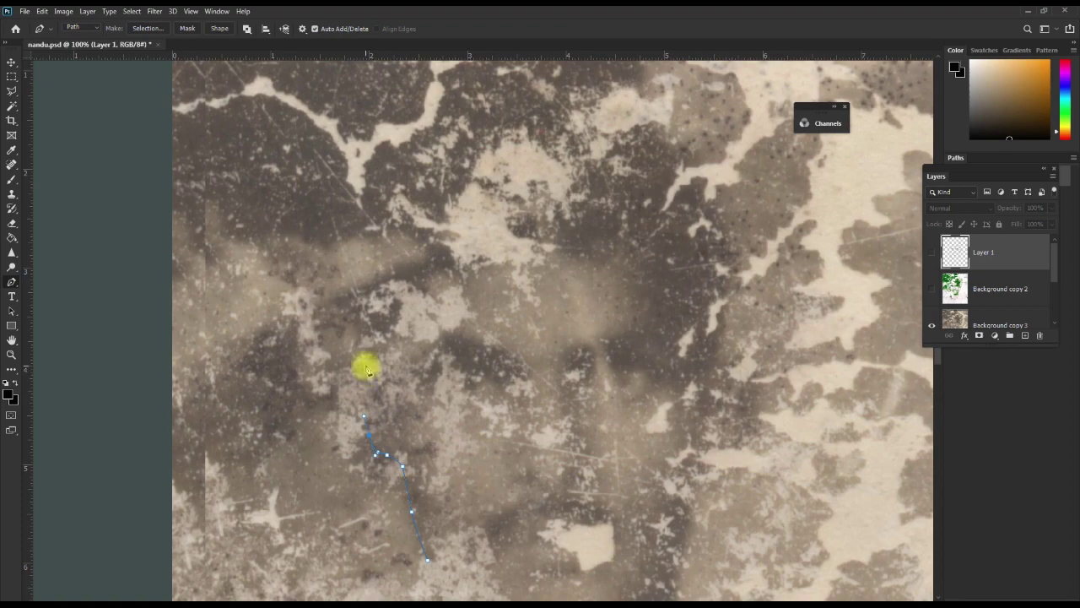
pyautogui.click(365, 362)
pyautogui.click(374, 331)
pyautogui.click(369, 306)
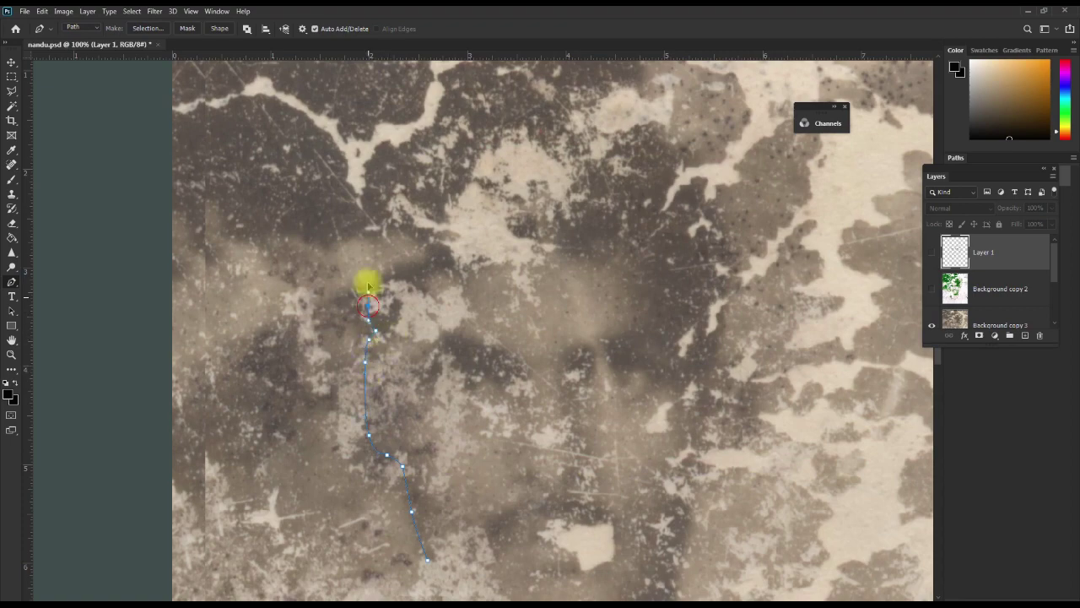
pyautogui.scroll(-1, 405, 273)
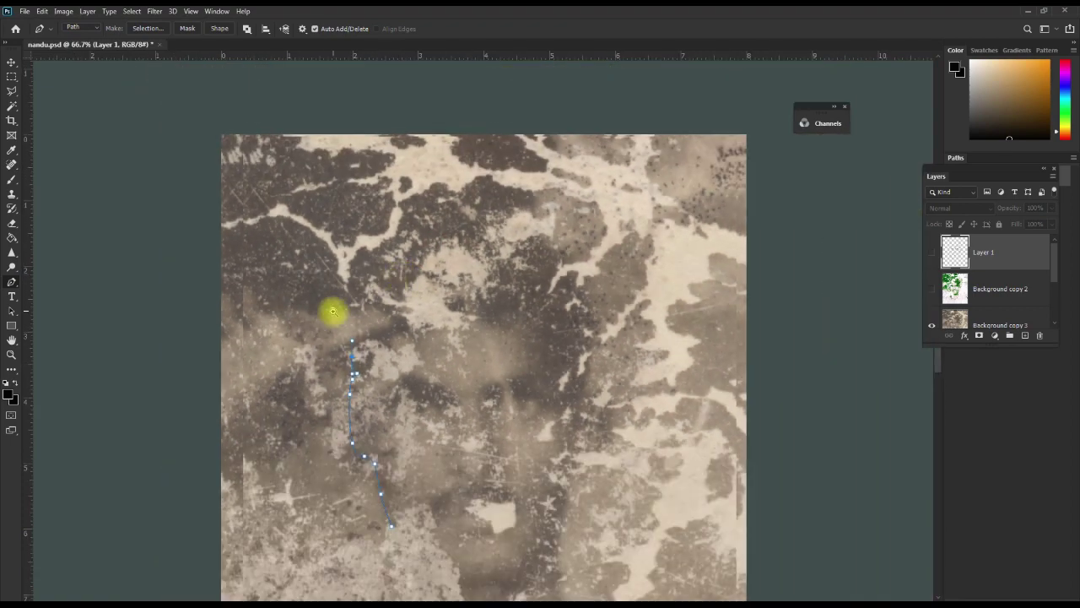
pyautogui.keyDown('ctrl'); pyautogui.click(333, 311); pyautogui.keyUp('ctrl')
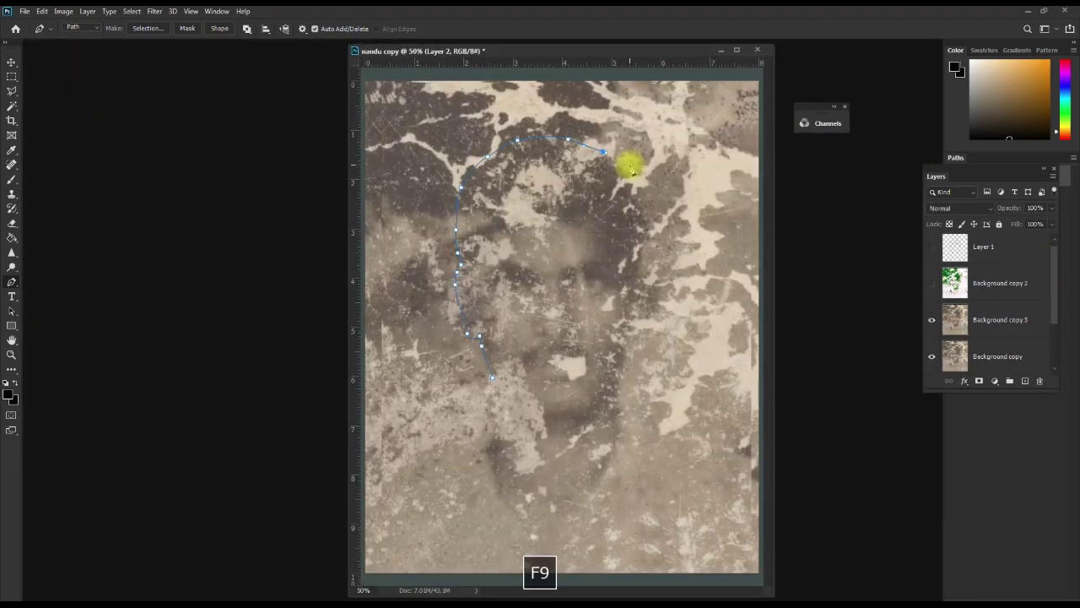
# Extend the path down the right side of the head, toggling Background copy 2 to check the edge
pyautogui.click(615, 160)
pyautogui.click(634, 180)
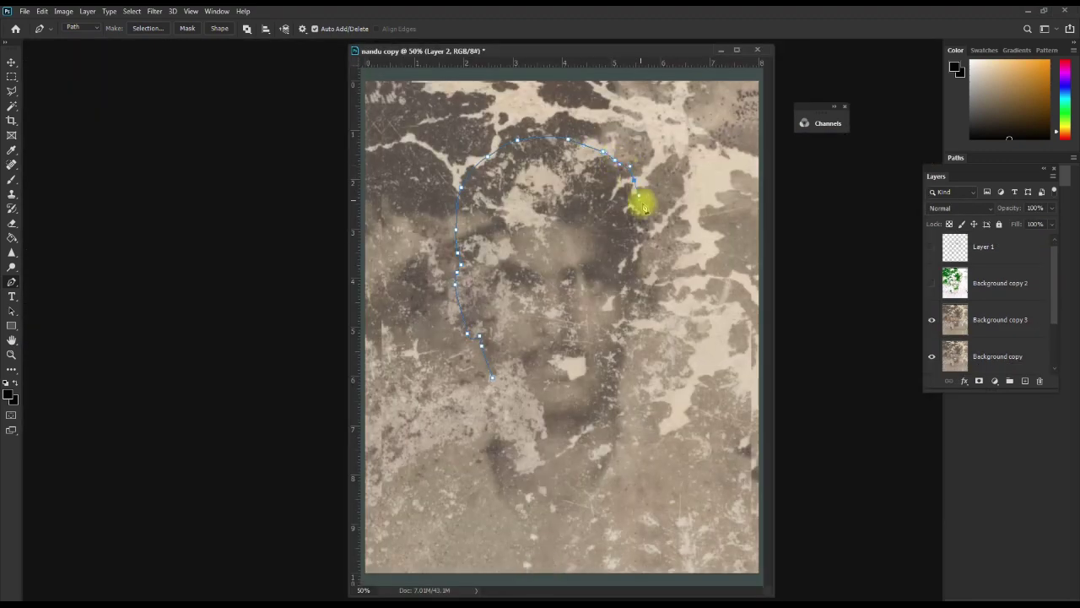
pyautogui.click(932, 282)
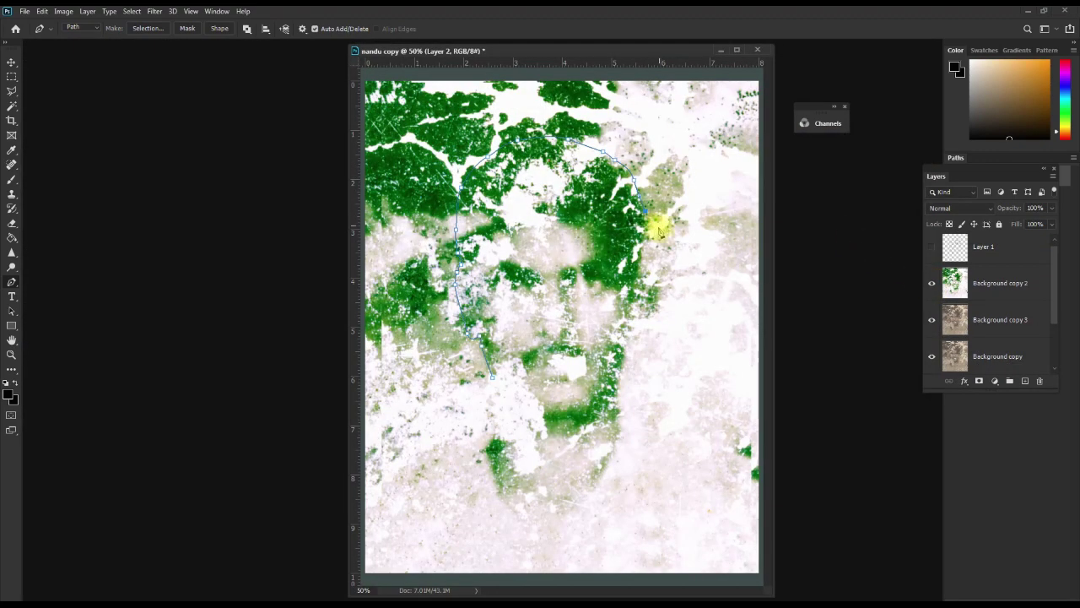
pyautogui.click(648, 220)
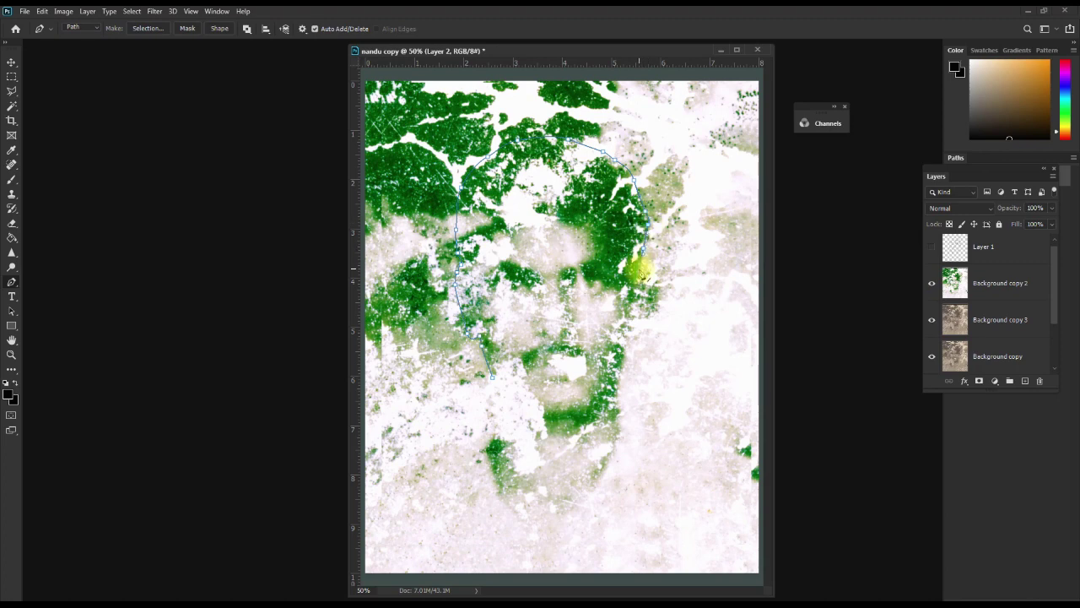
pyautogui.click(649, 277)
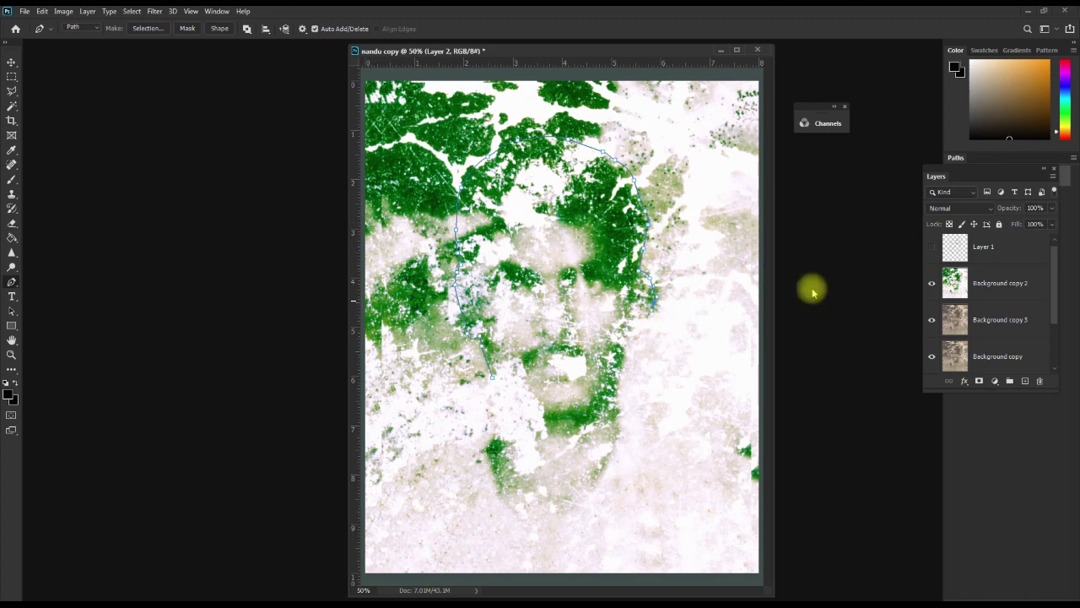
pyautogui.click(931, 283)
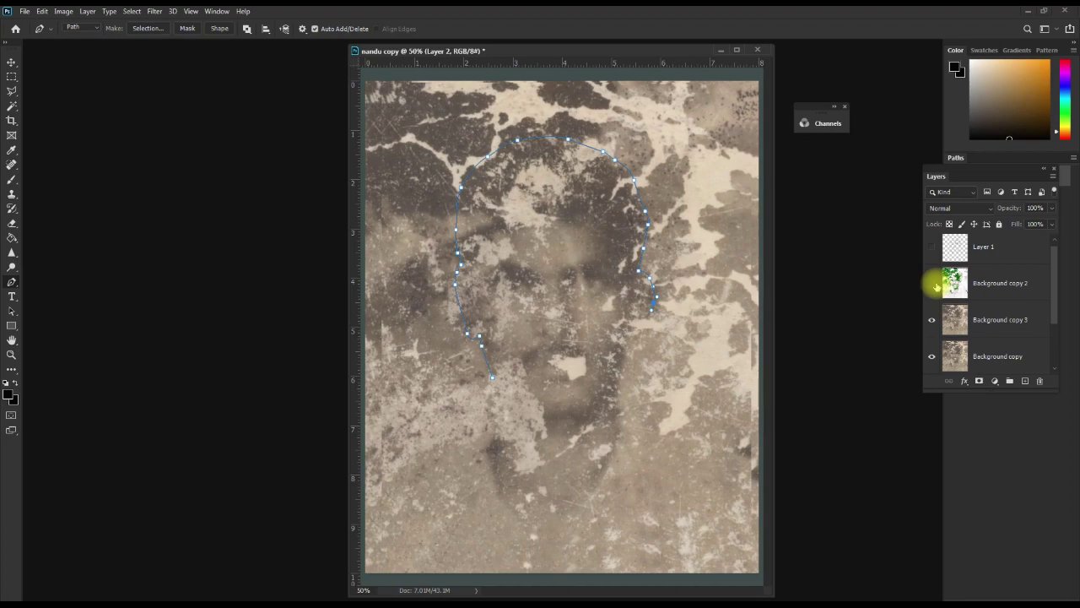
pyautogui.click(933, 284)
pyautogui.click(933, 283)
pyautogui.click(933, 283)
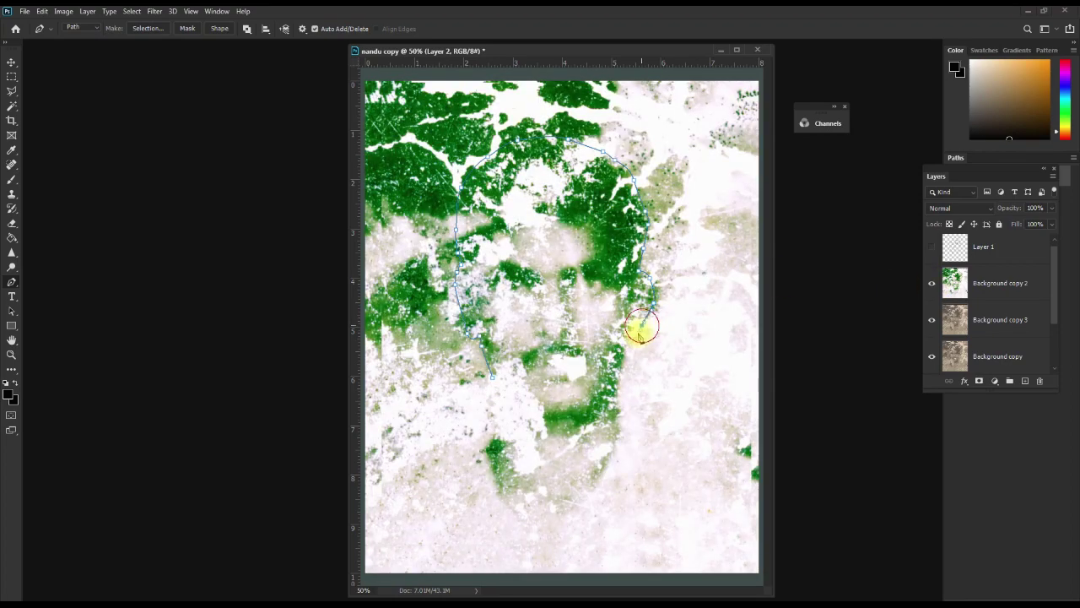
# Trace the right jaw, curve the path around both shoulders, and close it at the neck
pyautogui.click(627, 339)
pyautogui.click(615, 395)
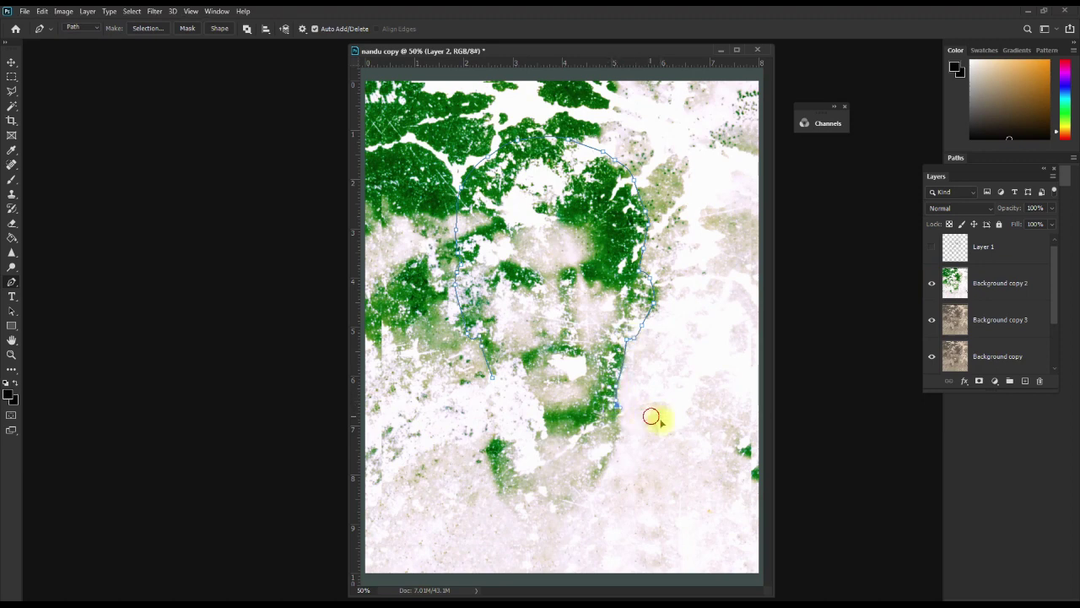
pyautogui.click(650, 416)
pyautogui.moveTo(713, 478); pyautogui.dragTo(700, 511)
pyautogui.click(512, 558)
pyautogui.click(432, 497)
pyautogui.moveTo(440, 440); pyautogui.dragTo(456, 429)
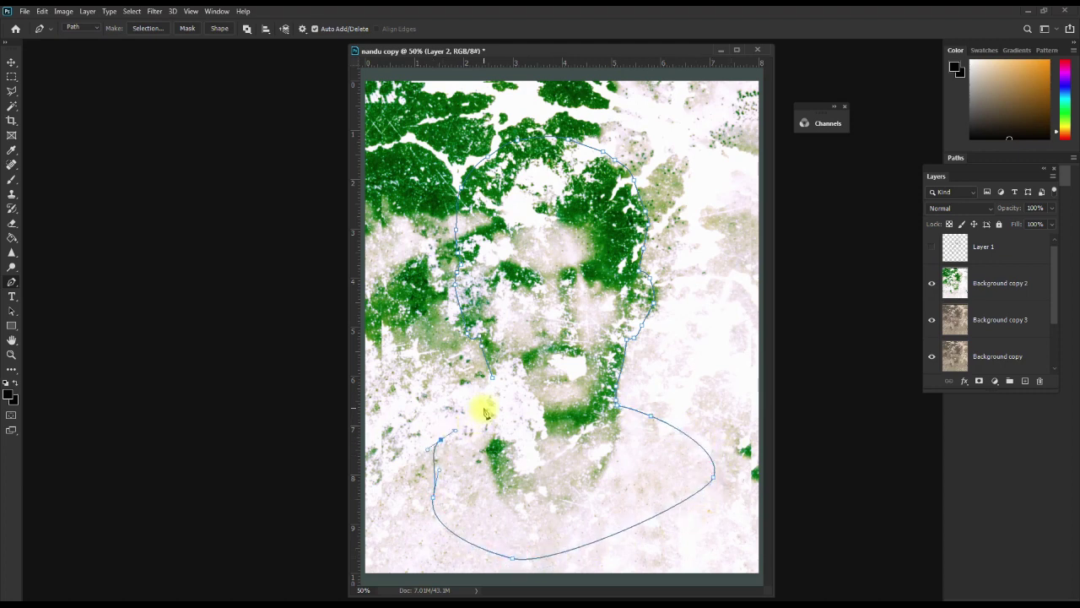
pyautogui.click(484, 408)
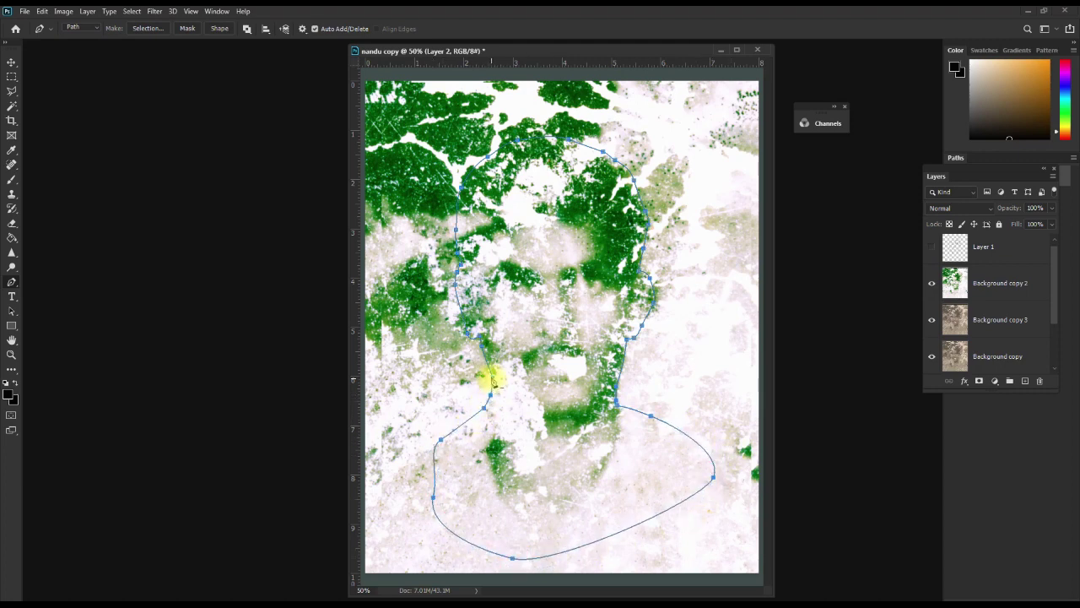
pyautogui.click(493, 381)
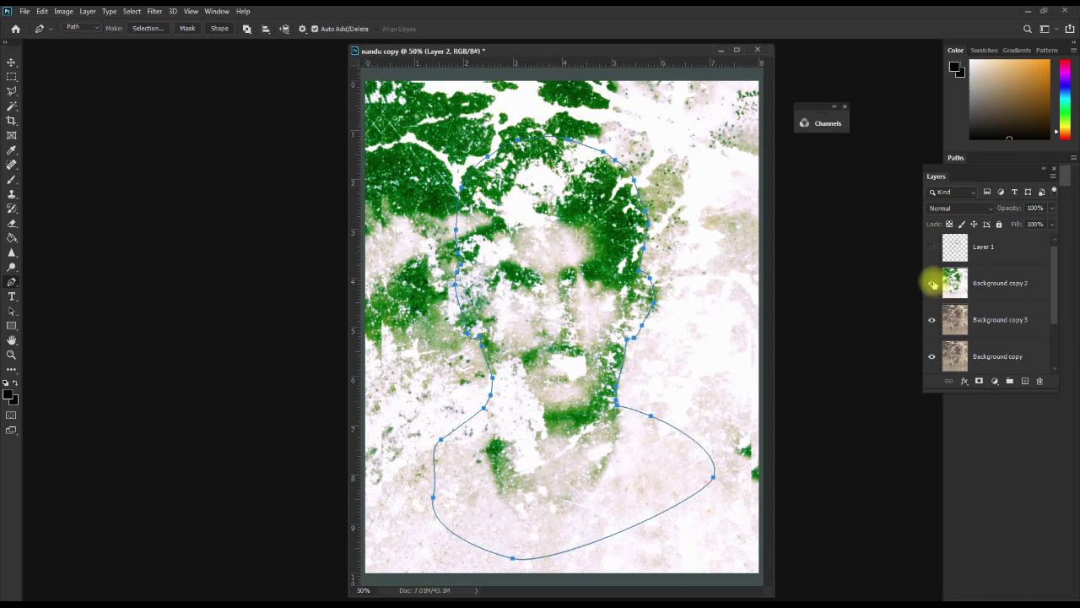
# Hide the green copy and make a New Selection from the path with 2 px feather
pyautogui.click(932, 284)
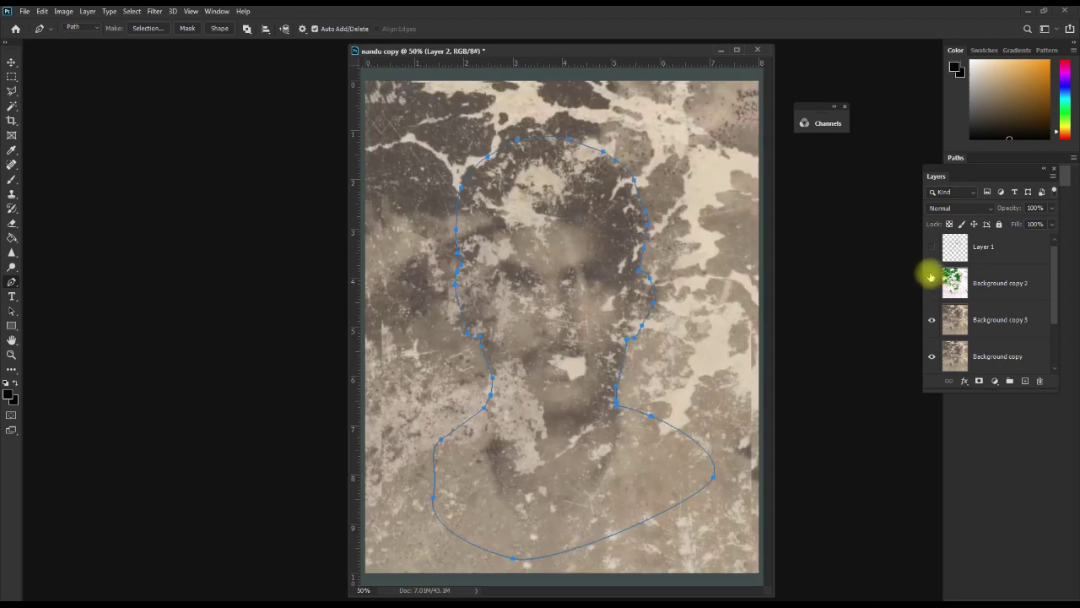
pyautogui.rightClick(631, 251)
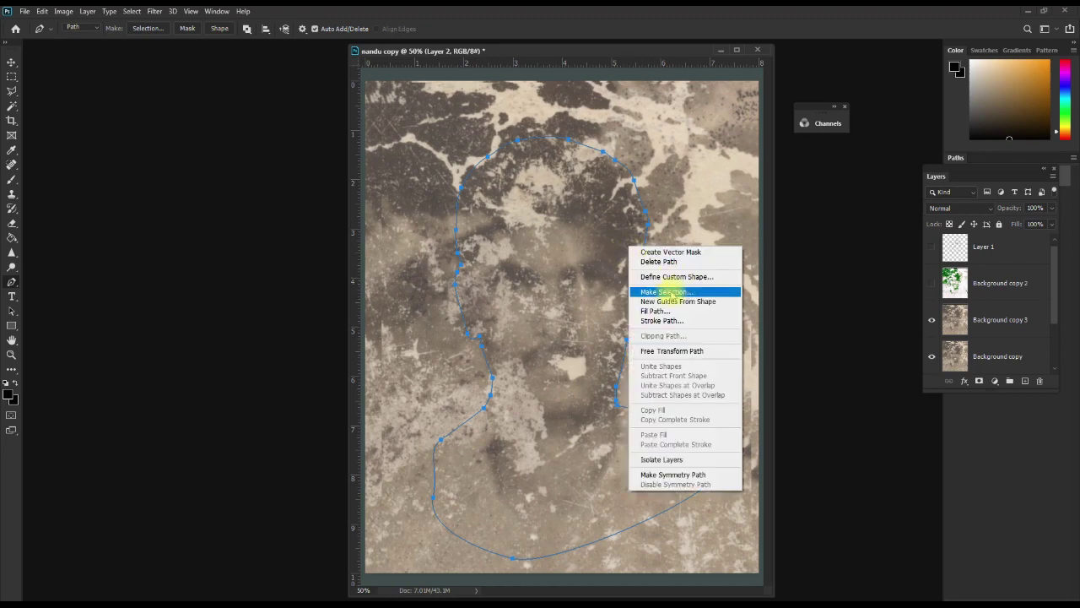
pyautogui.click(666, 292)
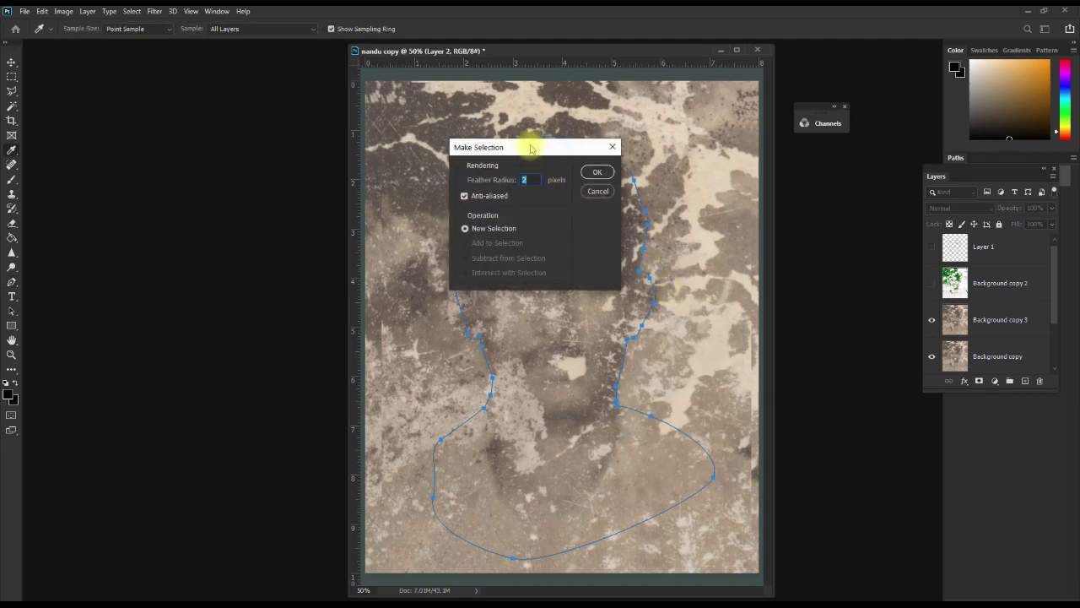
pyautogui.moveTo(531, 148); pyautogui.dragTo(611, 185)
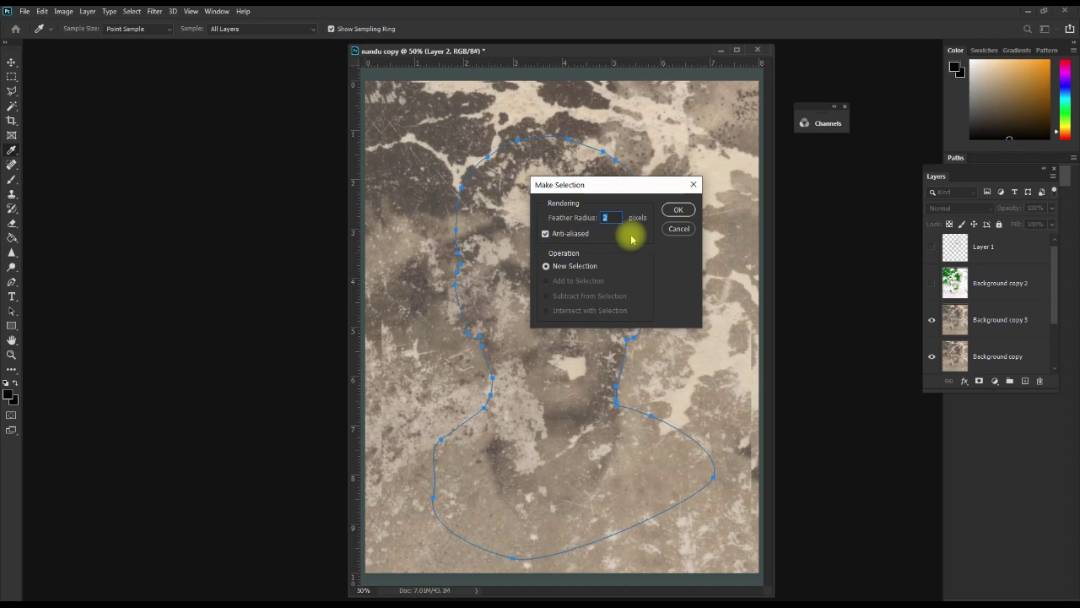
pyautogui.click(676, 209)
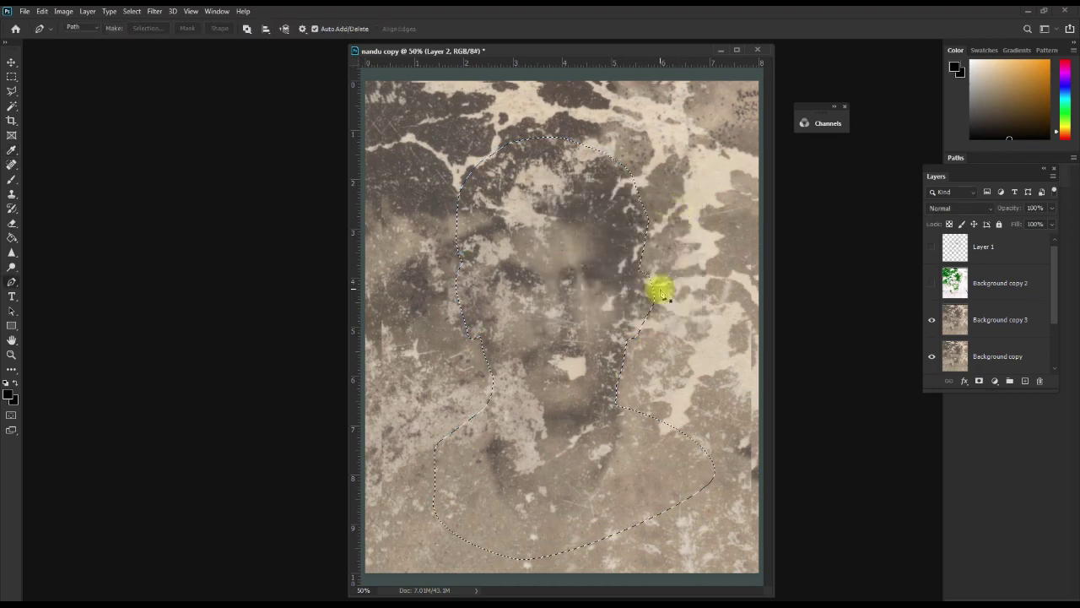
# Select and show Background copy 3, copy the selection to Layer 3, and undo an accidental move
pyautogui.click(994, 321)
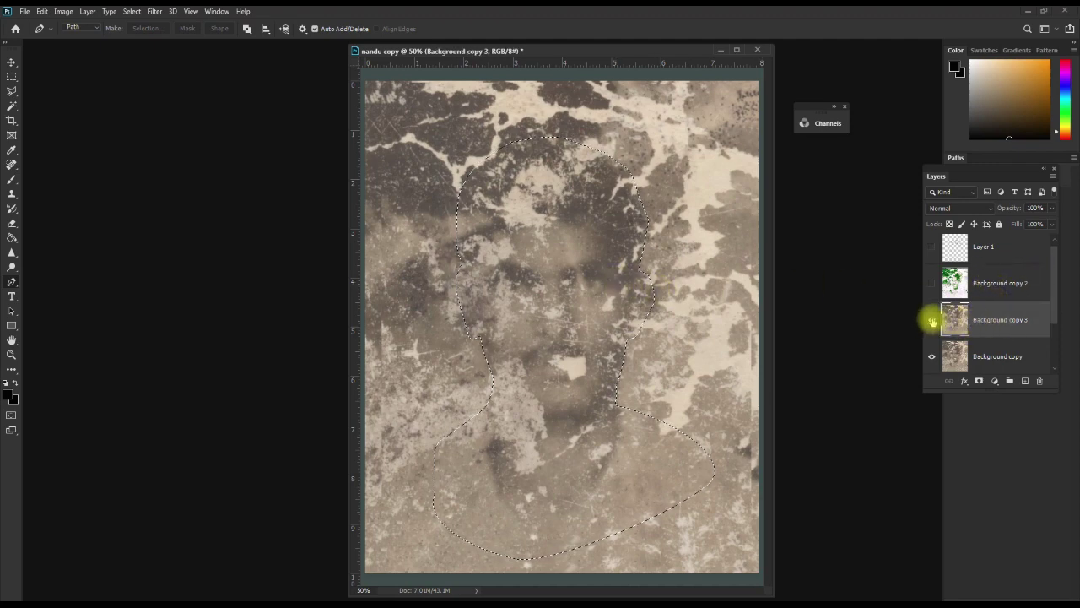
pyautogui.click(932, 321)
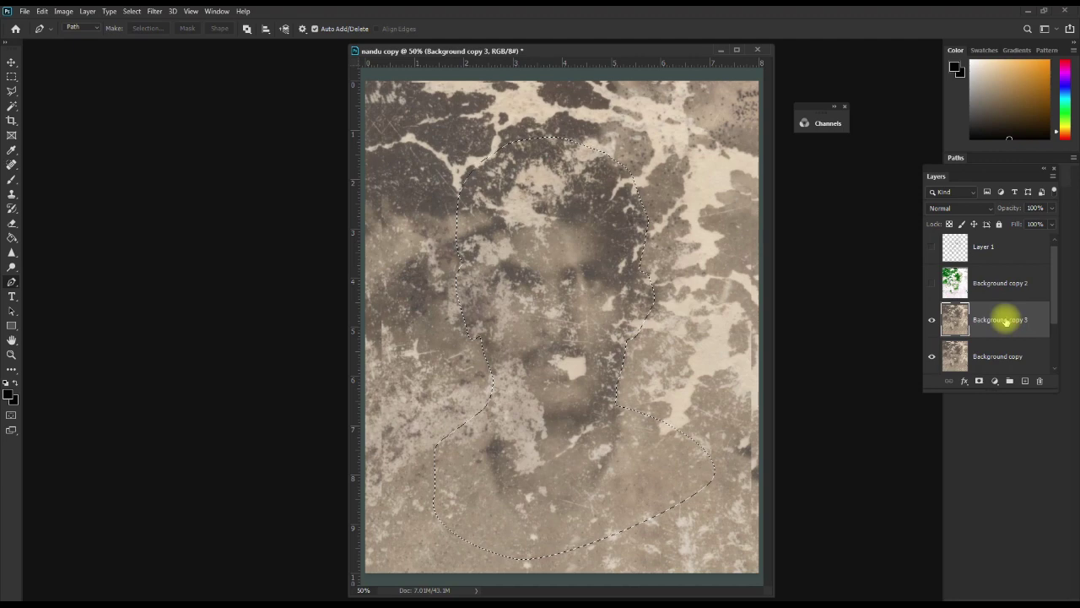
pyautogui.rightClick(1005, 319)
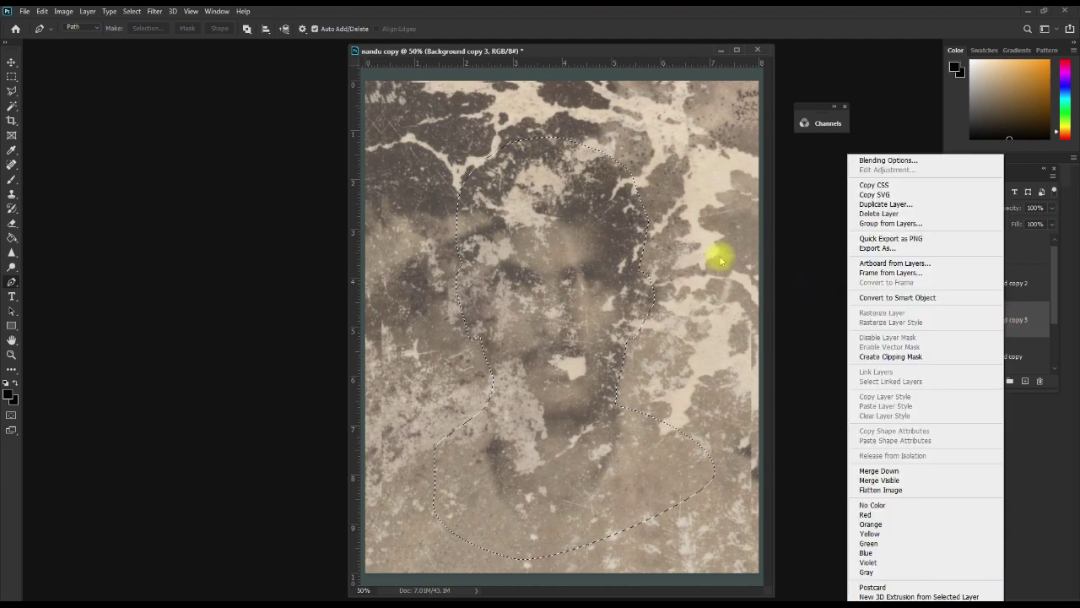
pyautogui.click(667, 52)
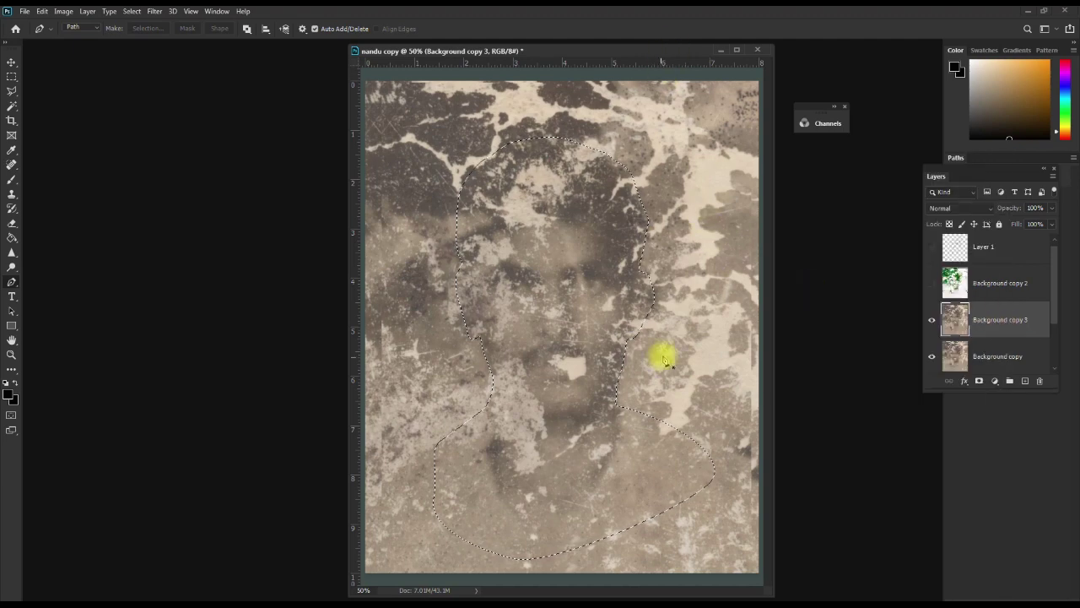
pyautogui.hotkey('ctrl', 'j')
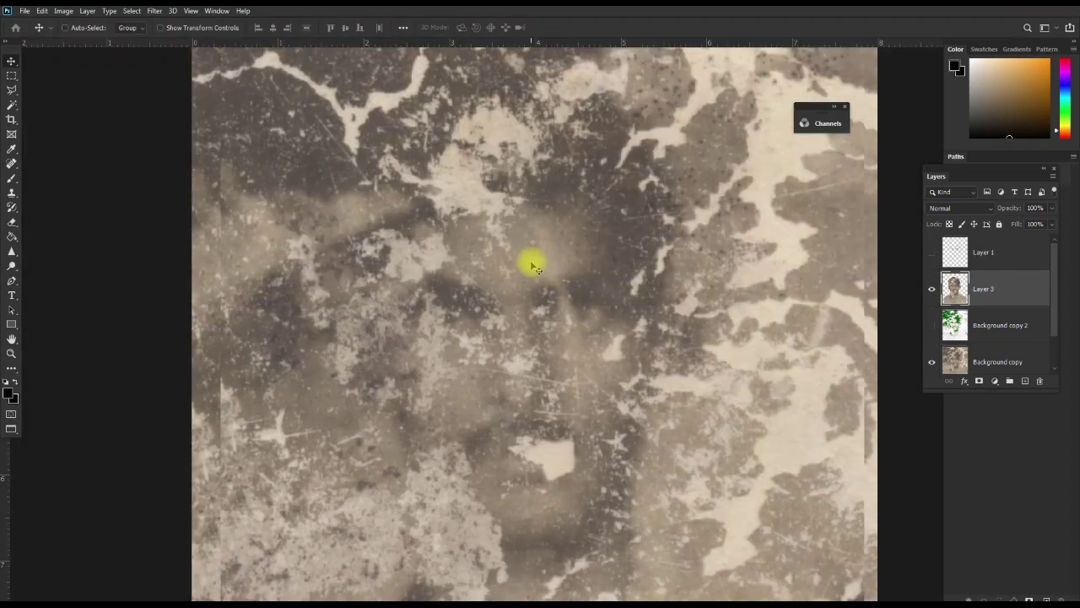
pyautogui.moveTo(531, 261)
pyautogui.mouseDown()
pyautogui.moveTo(648, 245)
pyautogui.moveTo(535, 241)
pyautogui.mouseUp()
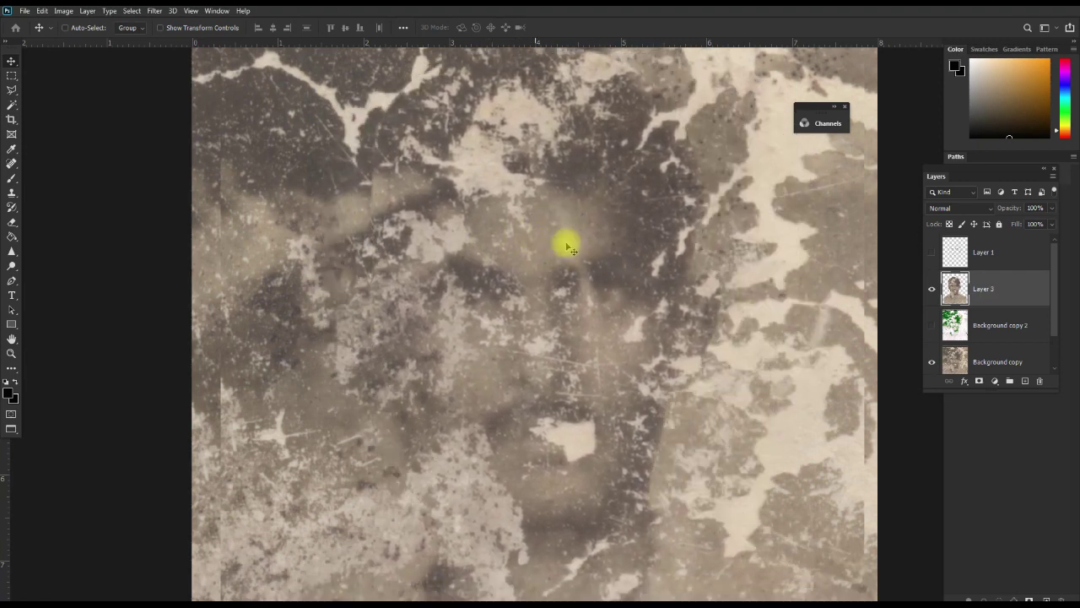
pyautogui.hotkey('ctrl', 'alt', 'z')
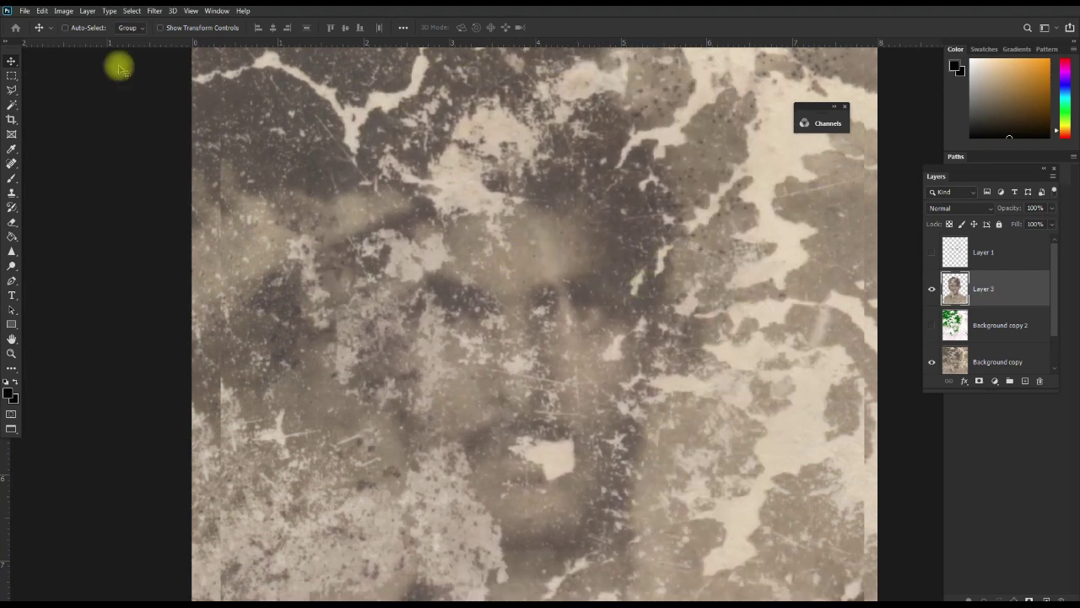
# Desaturate Layer 3 and toggle layer visibility to compare it with the sepia original
pyautogui.click(64, 12)
pyautogui.moveTo(82, 42)
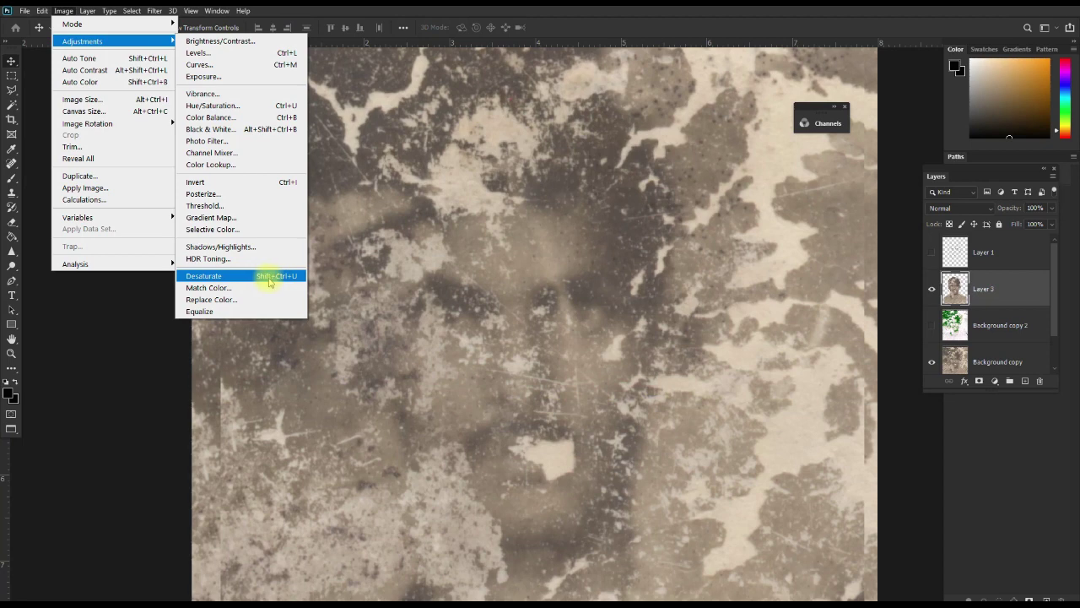
pyautogui.click(270, 278)
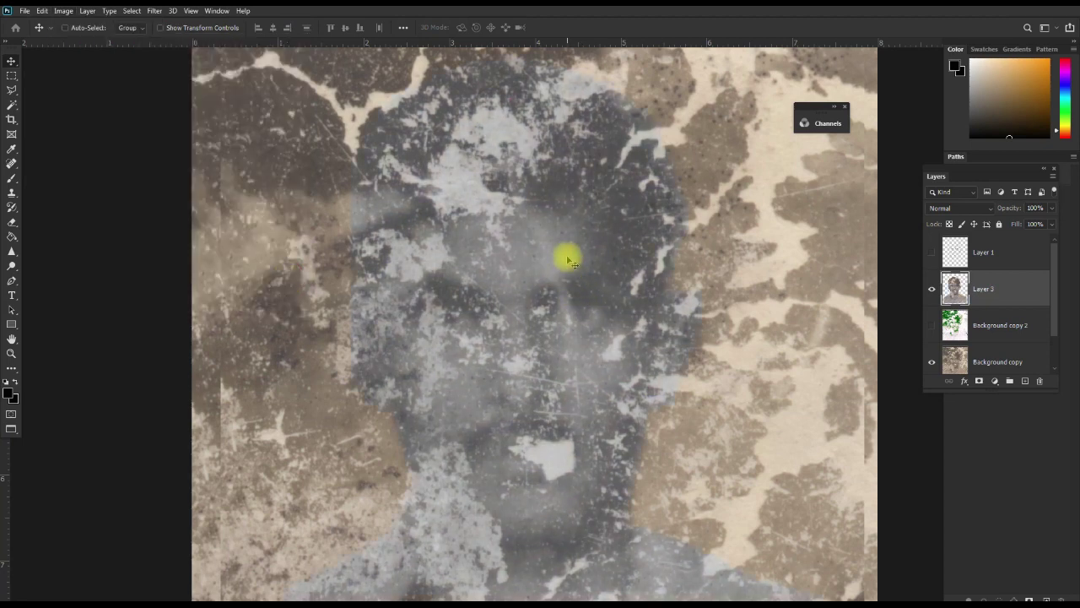
pyautogui.click(932, 288)
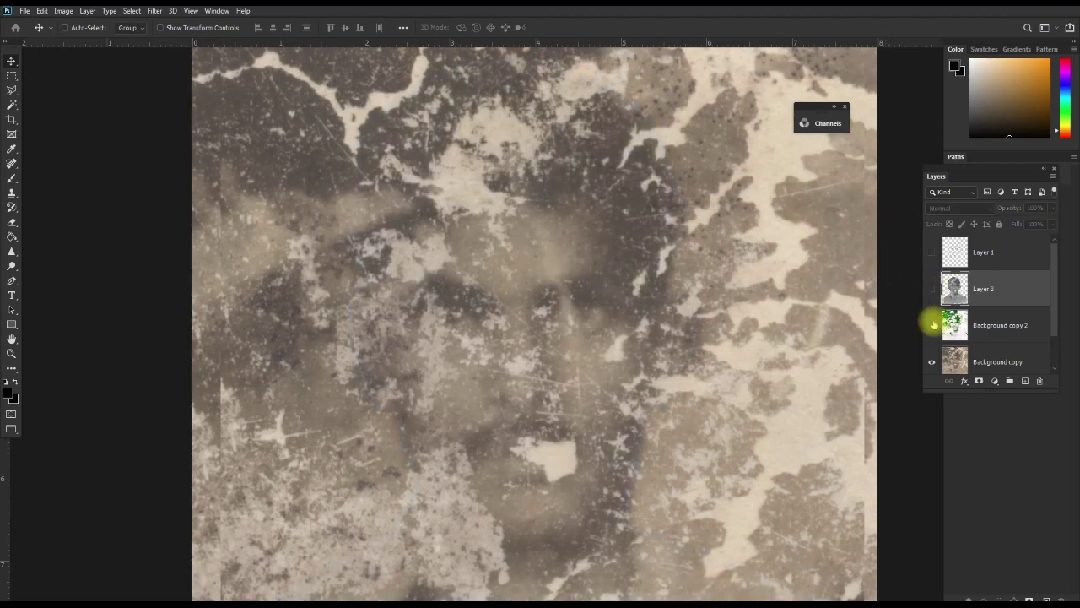
pyautogui.click(932, 324)
pyautogui.click(933, 324)
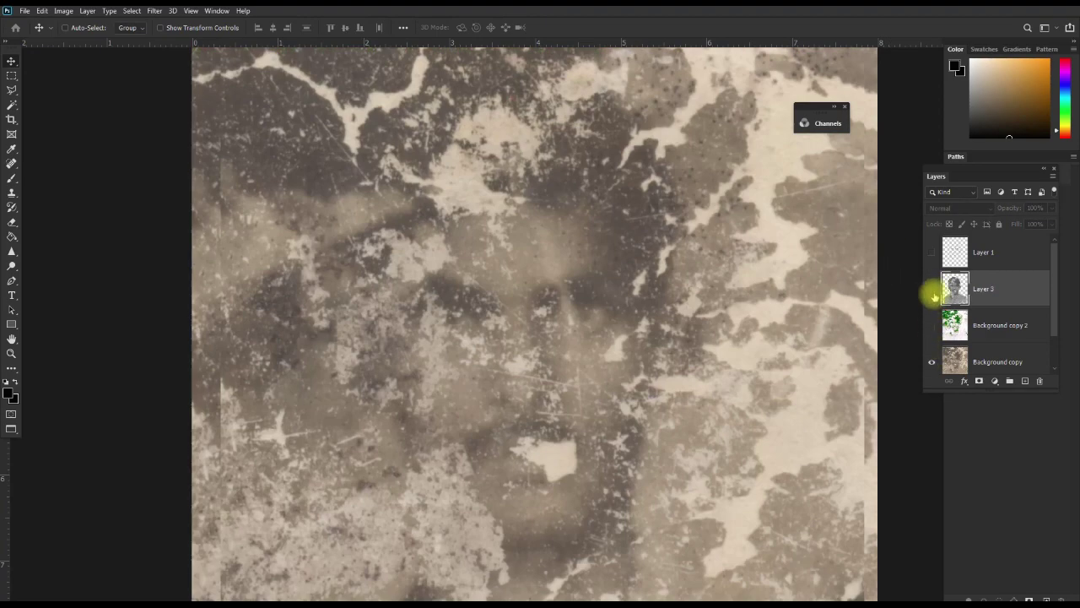
pyautogui.click(931, 289)
pyautogui.click(932, 289)
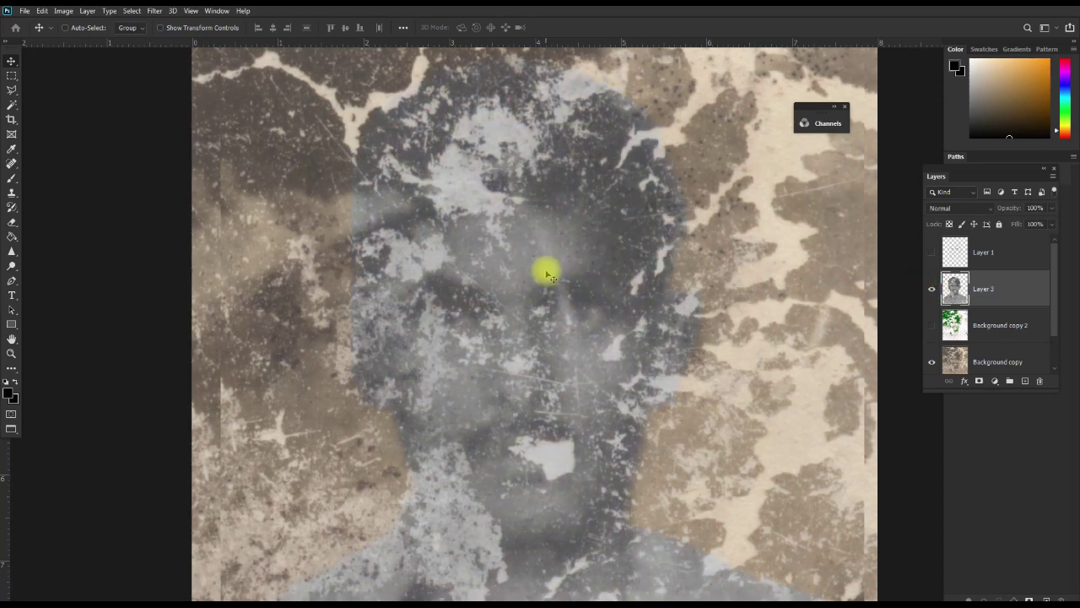
# Apply Levels to Layer 3 with values 0, 0.76 and 228
pyautogui.click(64, 12)
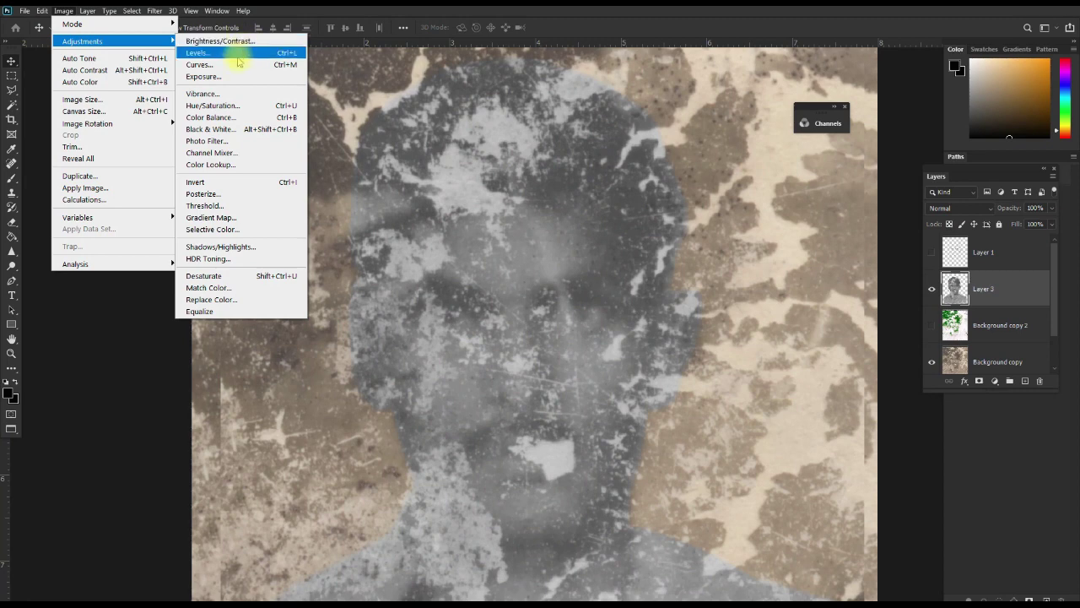
pyautogui.click(235, 53)
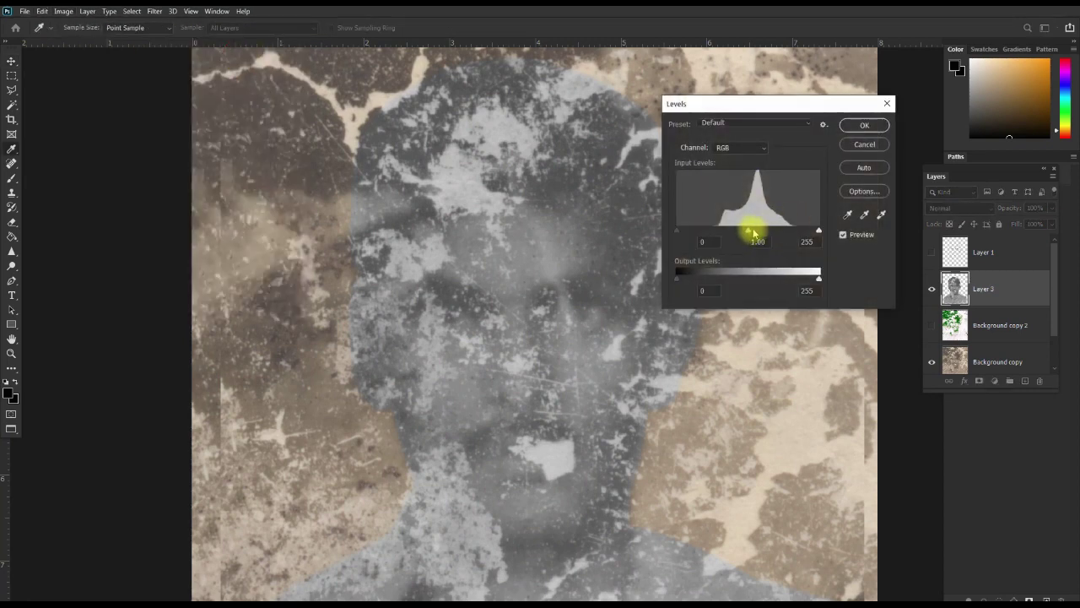
pyautogui.moveTo(753, 233); pyautogui.dragTo(804, 232)
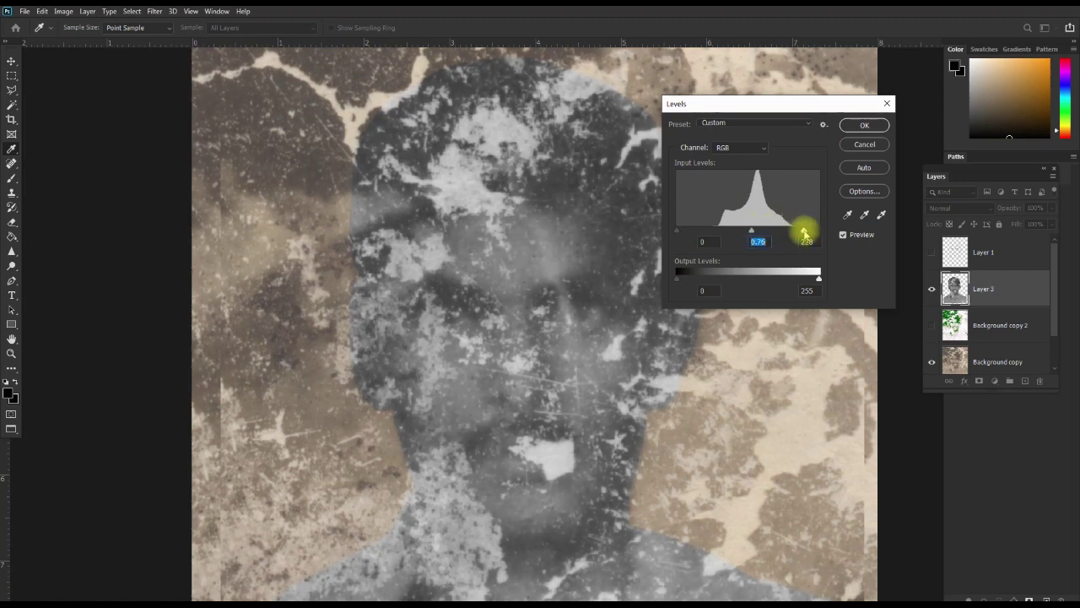
pyautogui.click(865, 125)
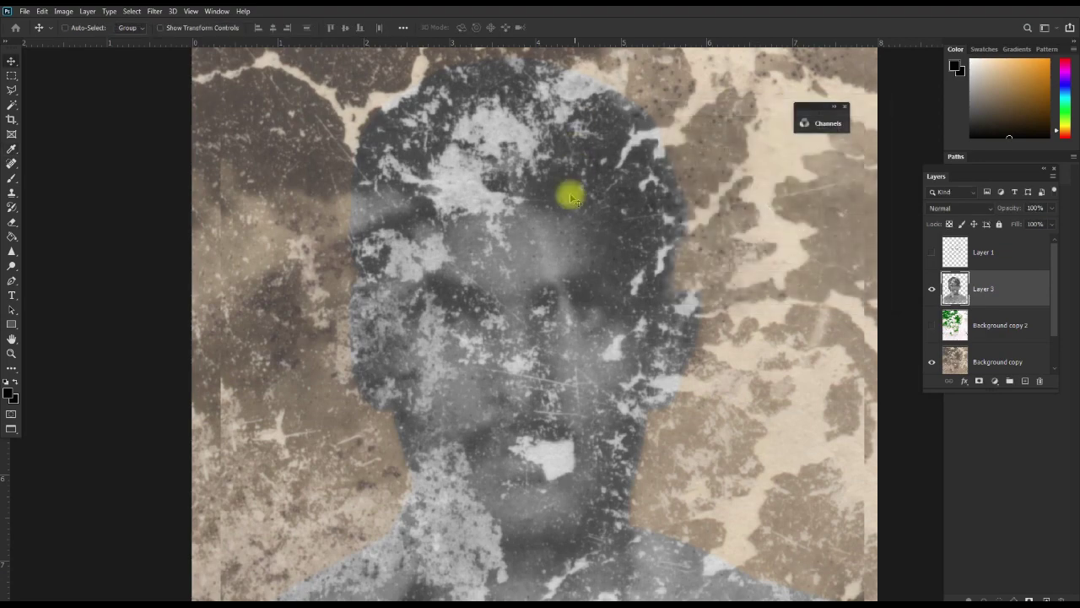
# Zoom in on the face and set a smaller soft Clone Stamp brush, dismissing the clone-source warning
pyautogui.keyDown('ctrl'); pyautogui.click(514, 229); pyautogui.keyUp('ctrl')
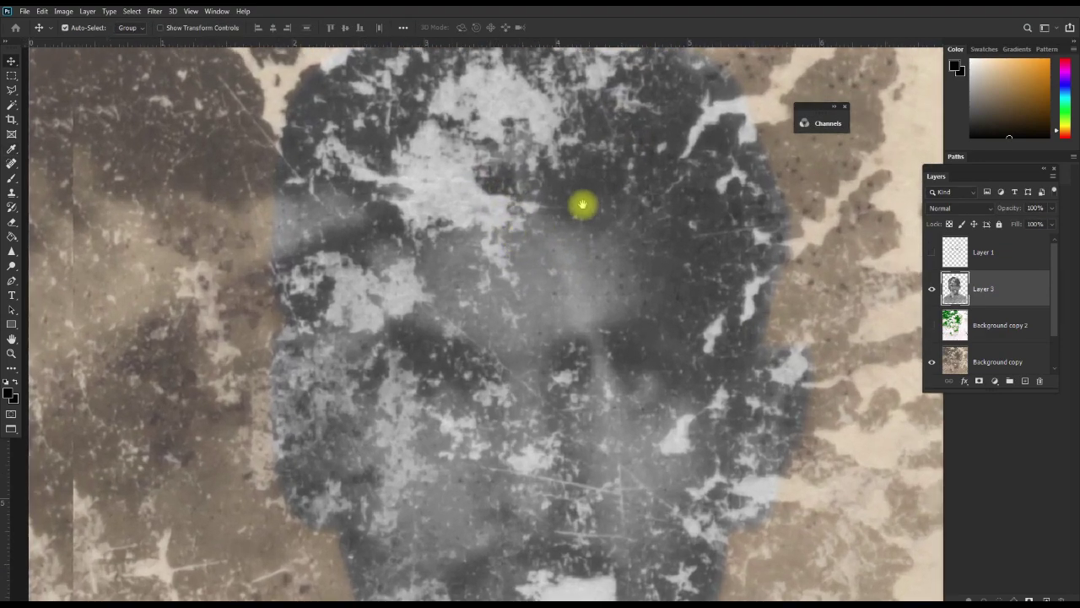
pyautogui.keyDown('ctrl'); pyautogui.click(585, 203); pyautogui.keyUp('ctrl')
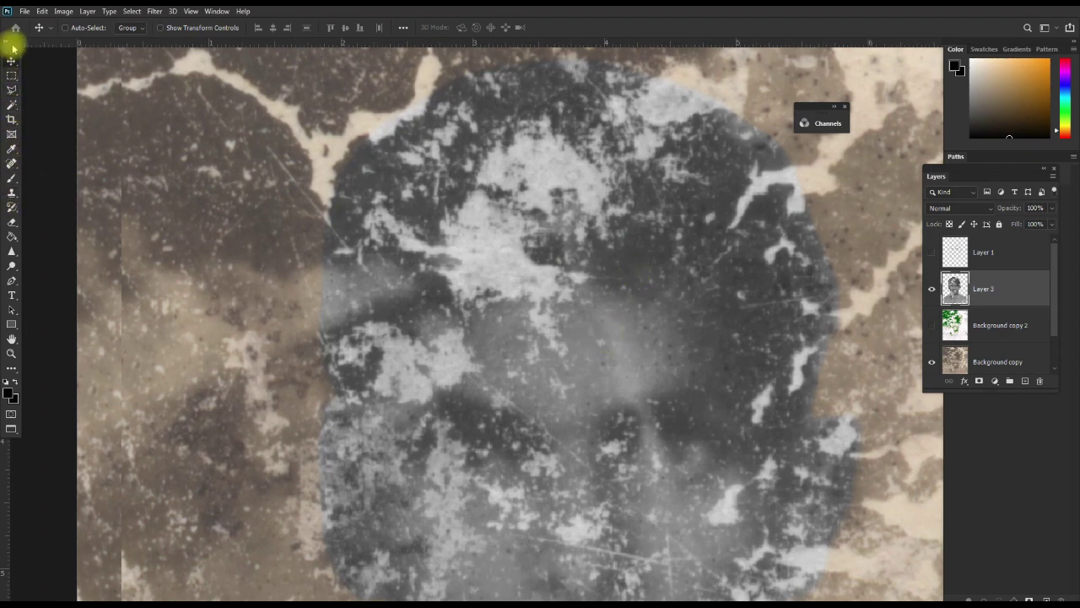
pyautogui.moveTo(13, 42); pyautogui.dragTo(26, 54)
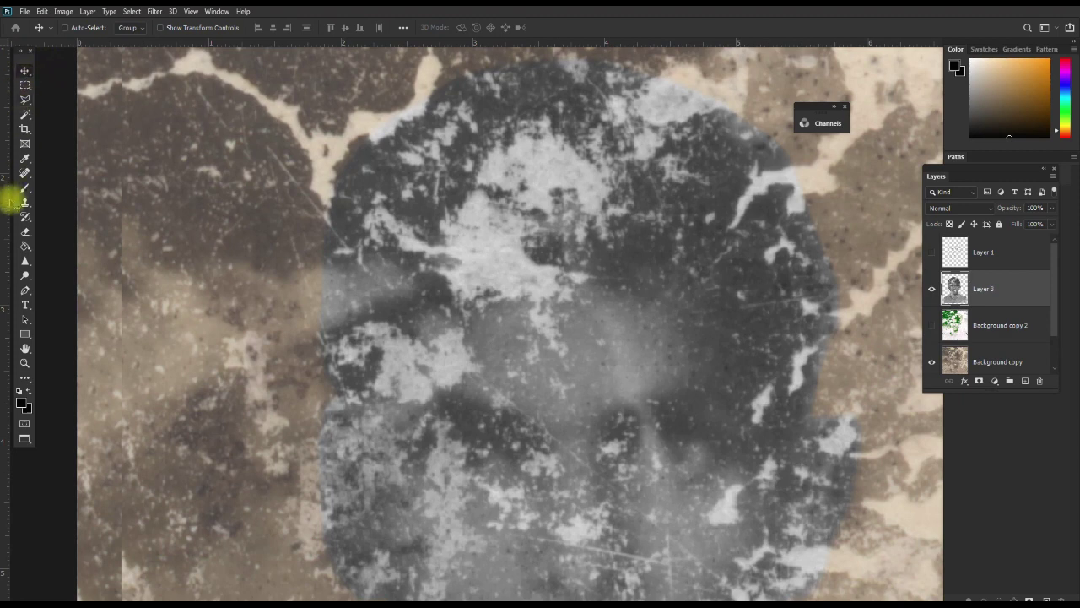
pyautogui.click(26, 203)
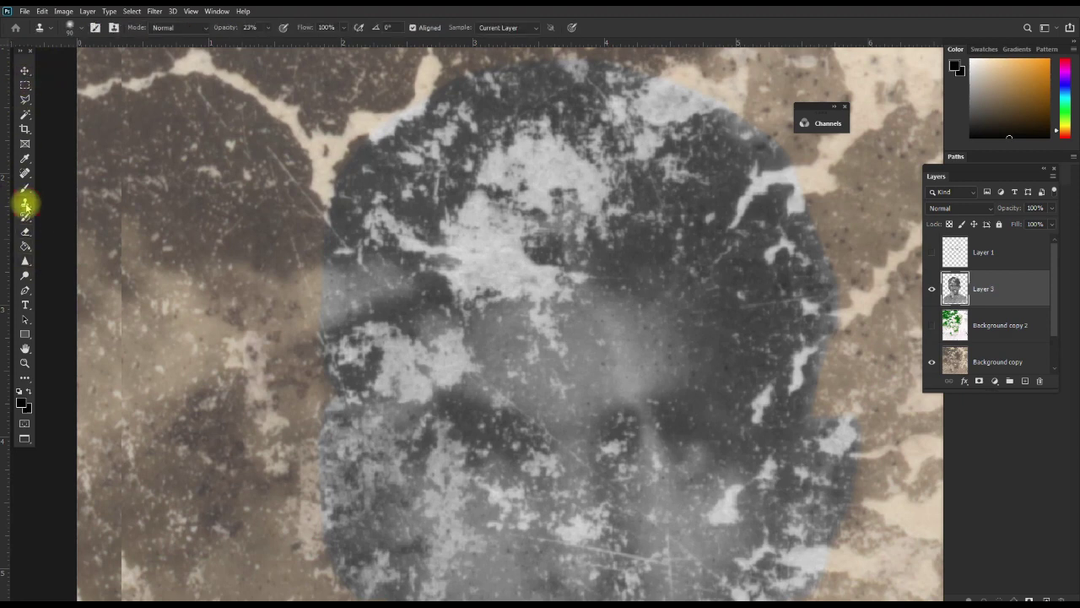
pyautogui.rightClick(360, 176)
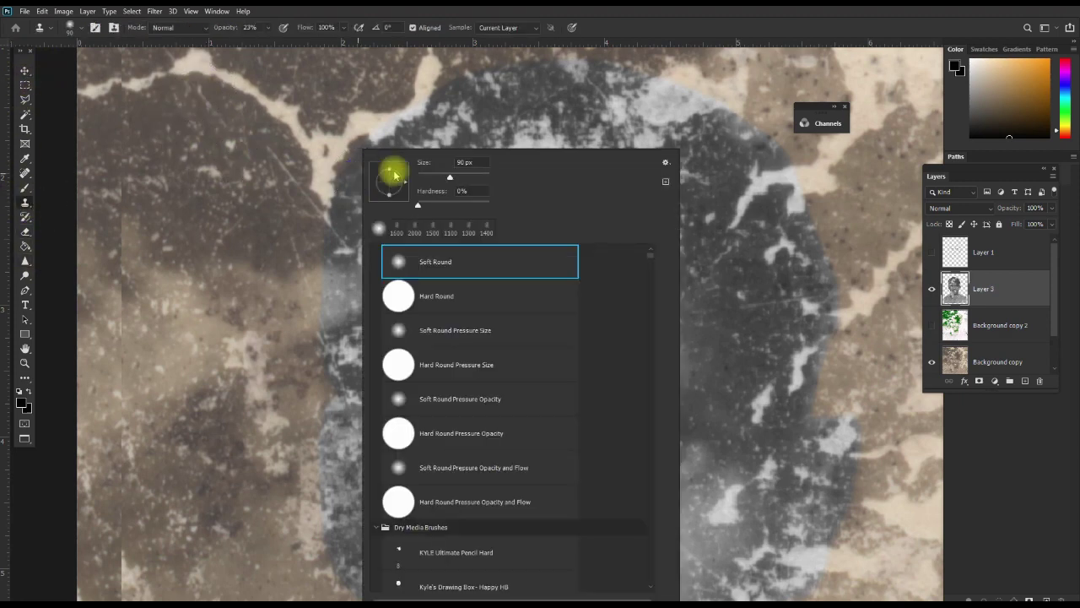
pyautogui.moveTo(448, 177); pyautogui.dragTo(435, 178)
pyautogui.click(221, 74)
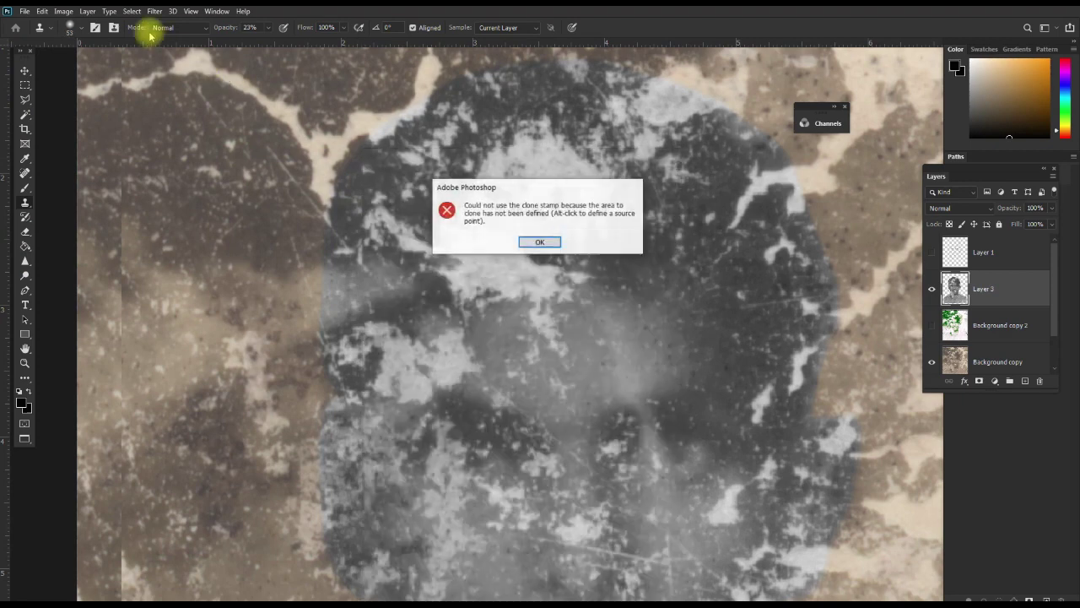
pyautogui.click(525, 240)
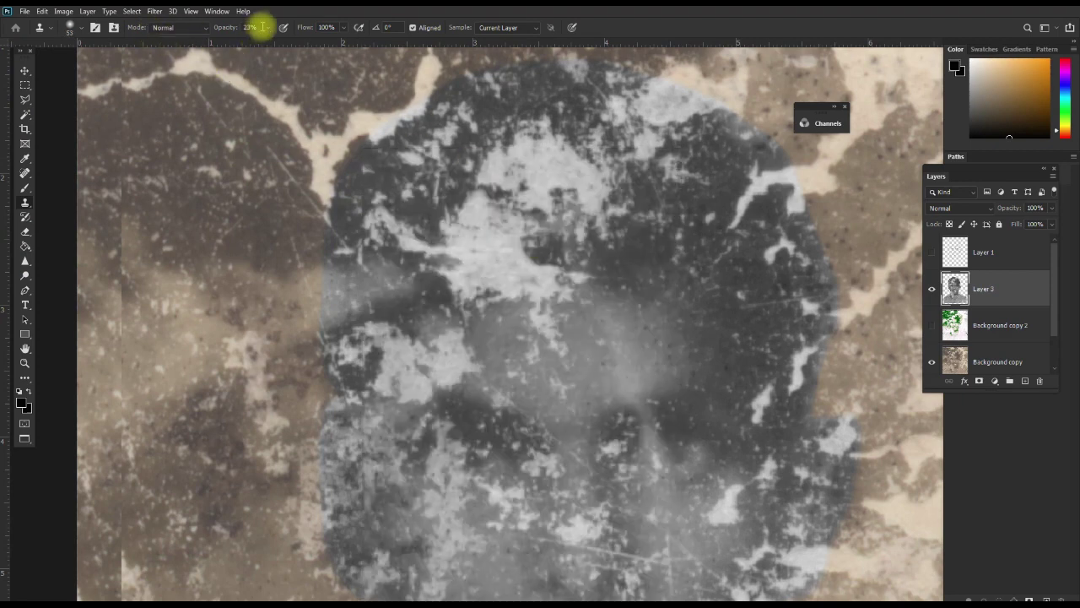
# Set the Clone Stamp opacity to 40% and centre the view on the face
pyautogui.click(268, 28)
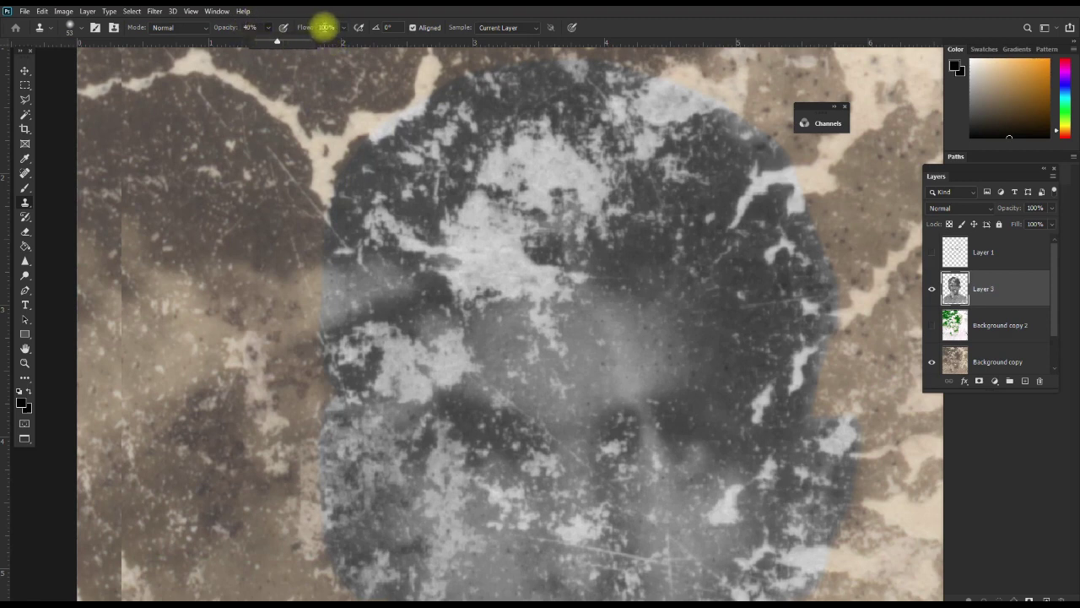
pyautogui.click(251, 27)
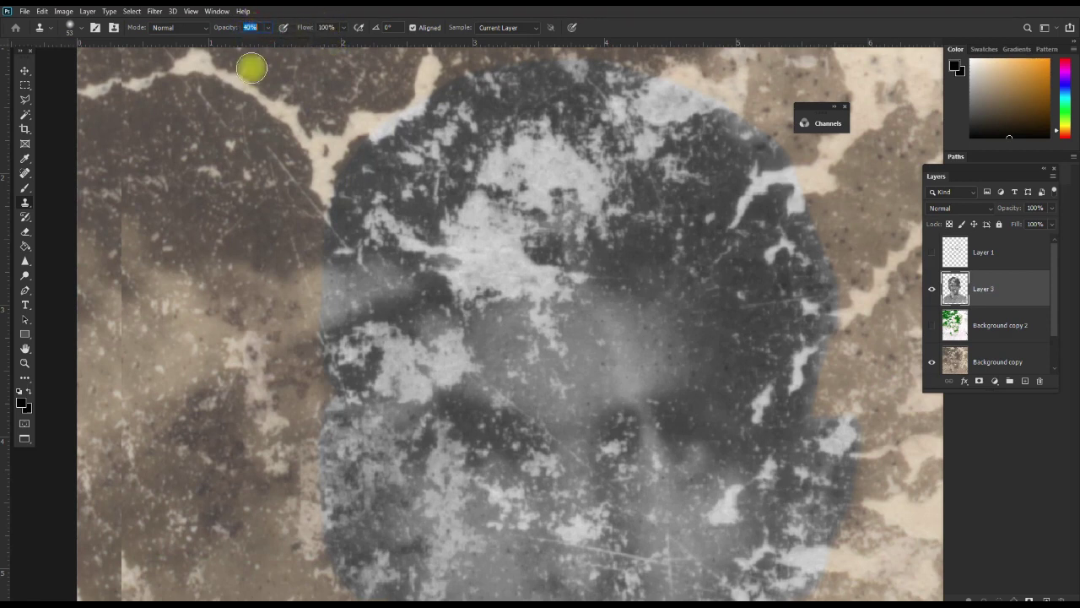
pyautogui.press('space')
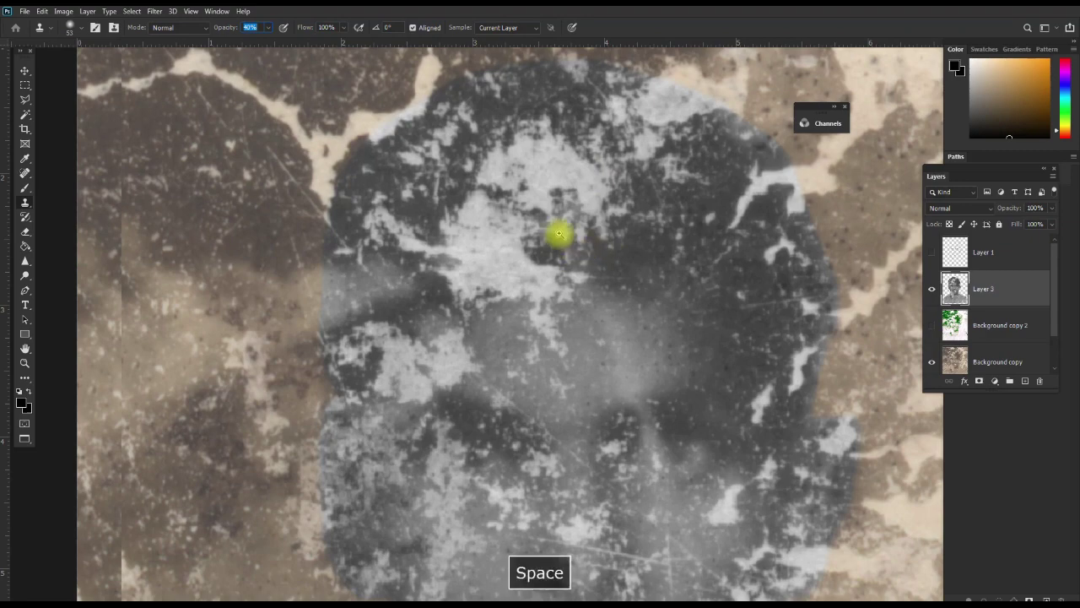
pyautogui.scroll(2, 557, 234)
pyautogui.scroll(2, 573, 265)
pyautogui.moveTo(671, 347); pyautogui.dragTo(627, 215)
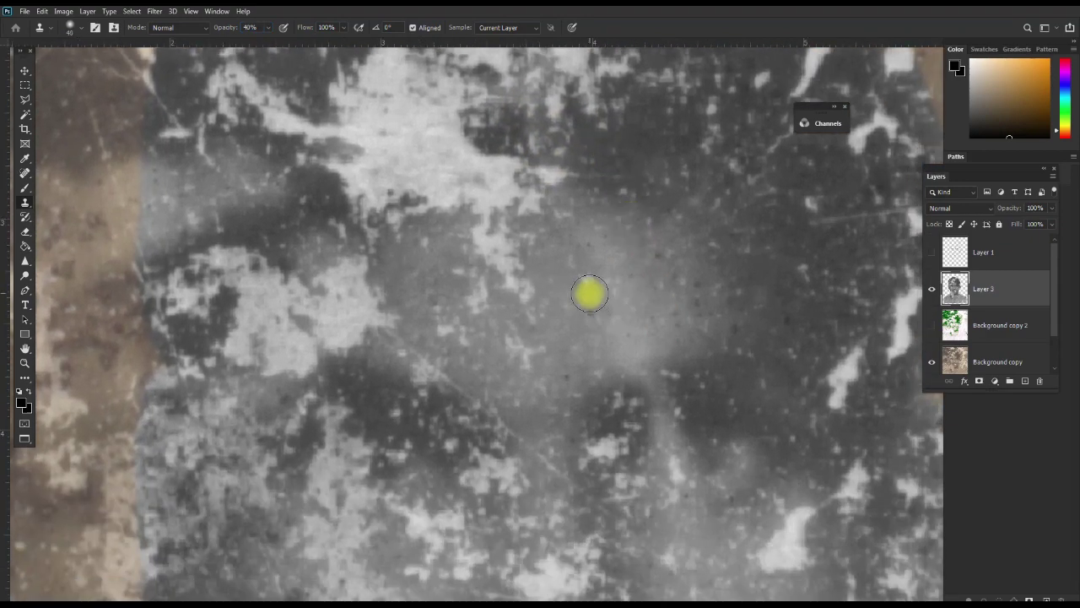
# Shrink the clone brush to 30, sample clean forehead tone and clone over the forehead blotches
pyautogui.press('[')
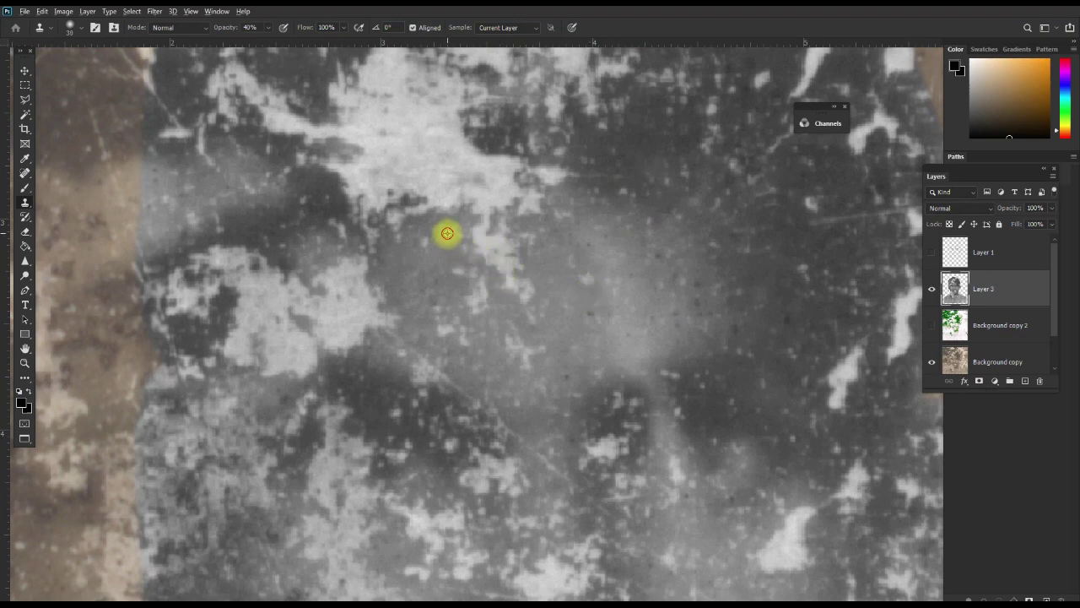
pyautogui.keyDown('alt'); pyautogui.click(447, 233); pyautogui.keyUp('alt')
pyautogui.click(487, 237)
pyautogui.moveTo(482, 230)
pyautogui.mouseDown()
pyautogui.moveTo(508, 262)
pyautogui.moveTo(510, 300)
pyautogui.moveTo(531, 289)
pyautogui.moveTo(554, 313)
pyautogui.moveTo(532, 317)
pyautogui.moveTo(552, 348)
pyautogui.moveTo(503, 355)
pyautogui.moveTo(541, 380)
pyautogui.mouseUp()
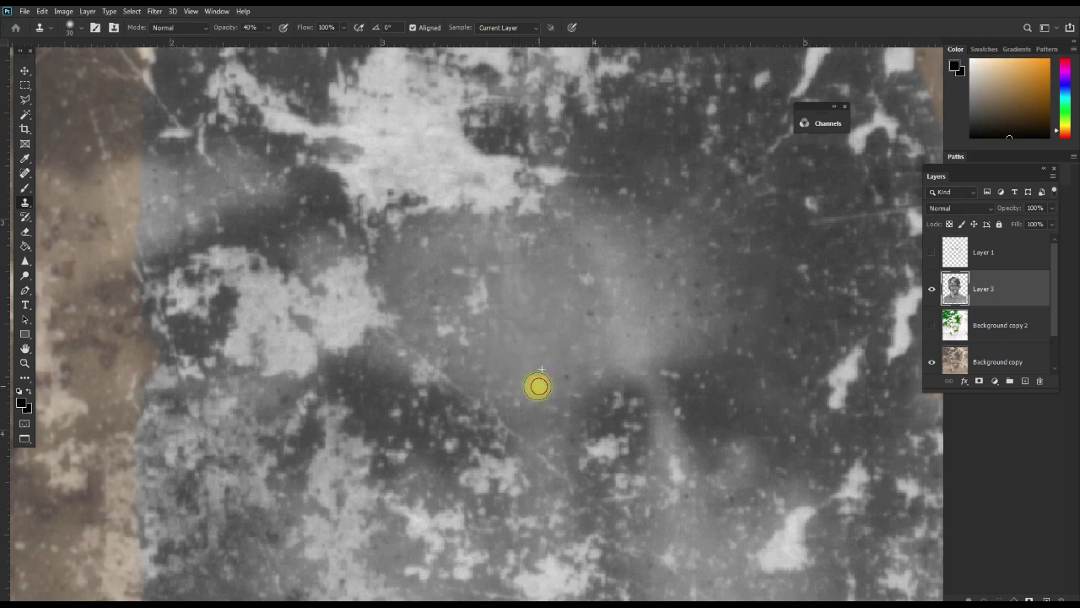
pyautogui.moveTo(468, 350); pyautogui.dragTo(456, 329)
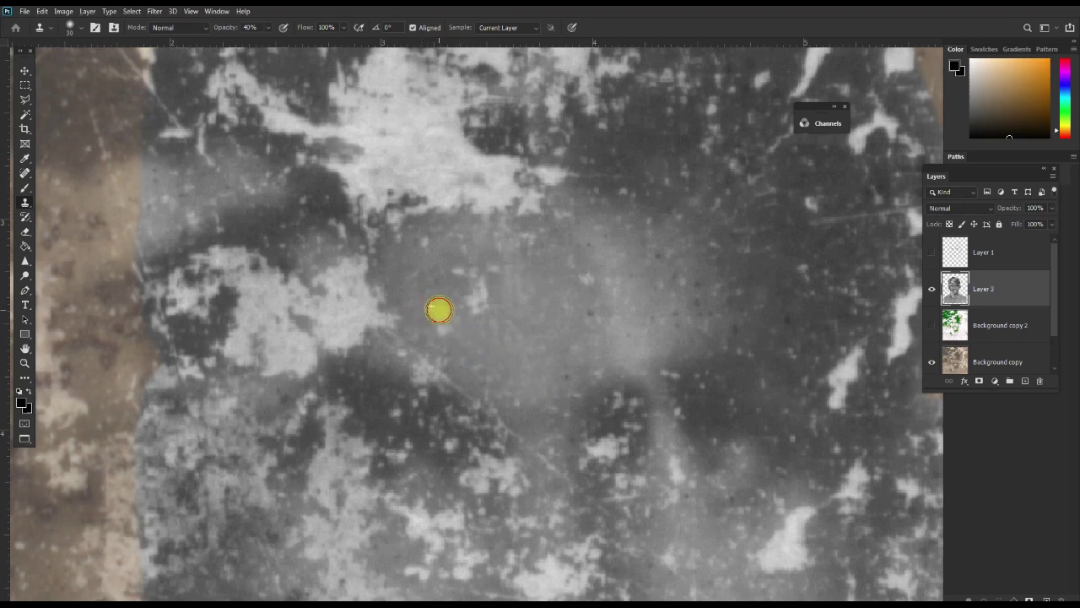
pyautogui.click(437, 330)
pyautogui.moveTo(445, 329); pyautogui.dragTo(526, 346)
pyautogui.click(506, 335)
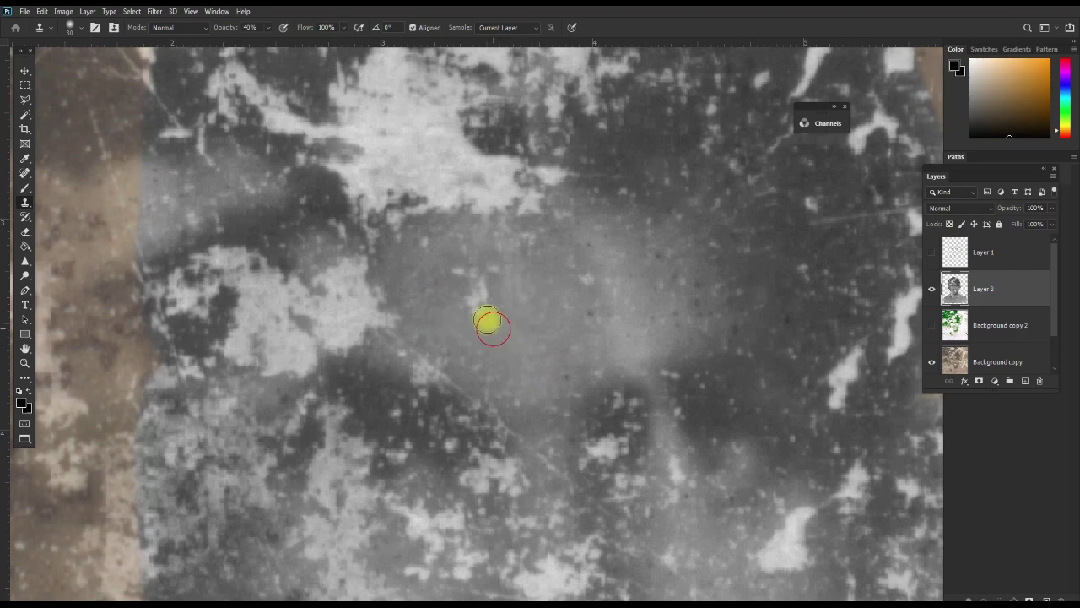
pyautogui.click(468, 288)
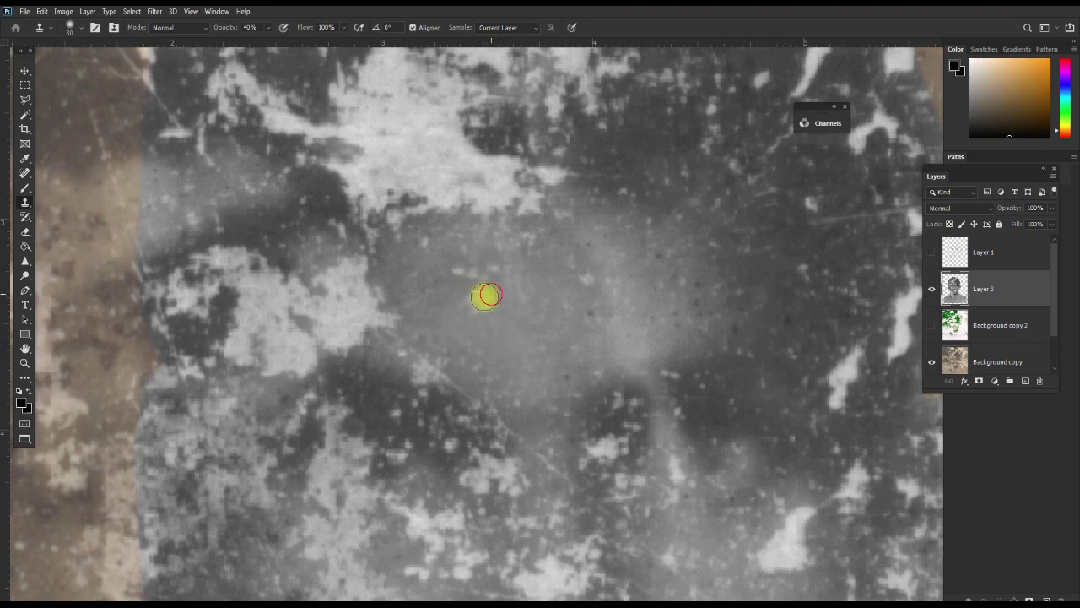
# Zoom in closer on the forehead and raise the clone opacity to 62%
pyautogui.scroll(-1, 523, 284)
pyautogui.scroll(-2, 600, 326)
pyautogui.scroll(-1, 574, 248)
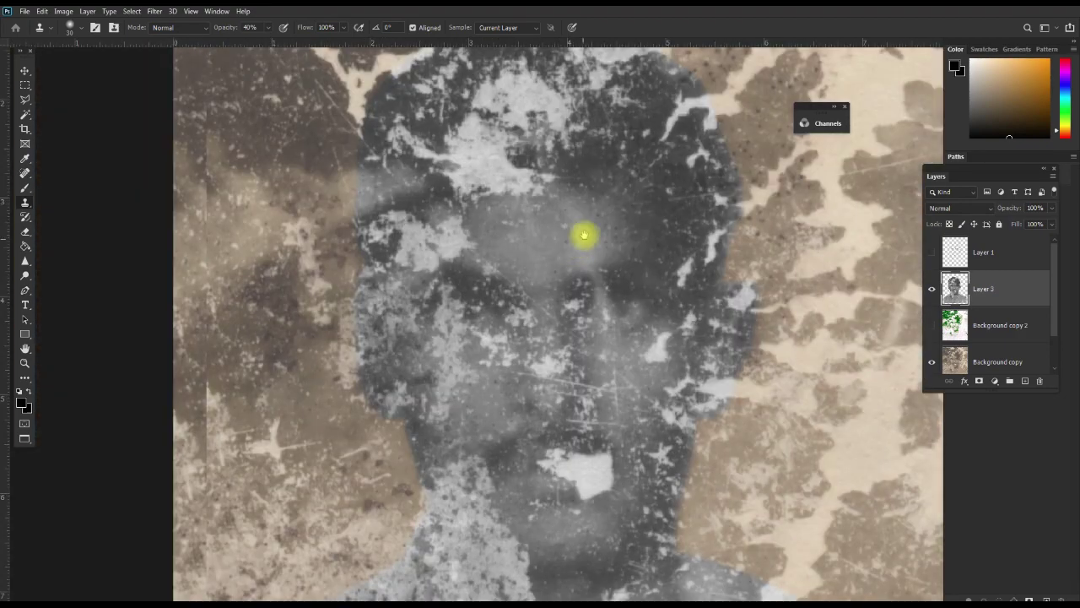
pyautogui.scroll(1, 584, 235)
pyautogui.scroll(1, 600, 250)
pyautogui.press('space')
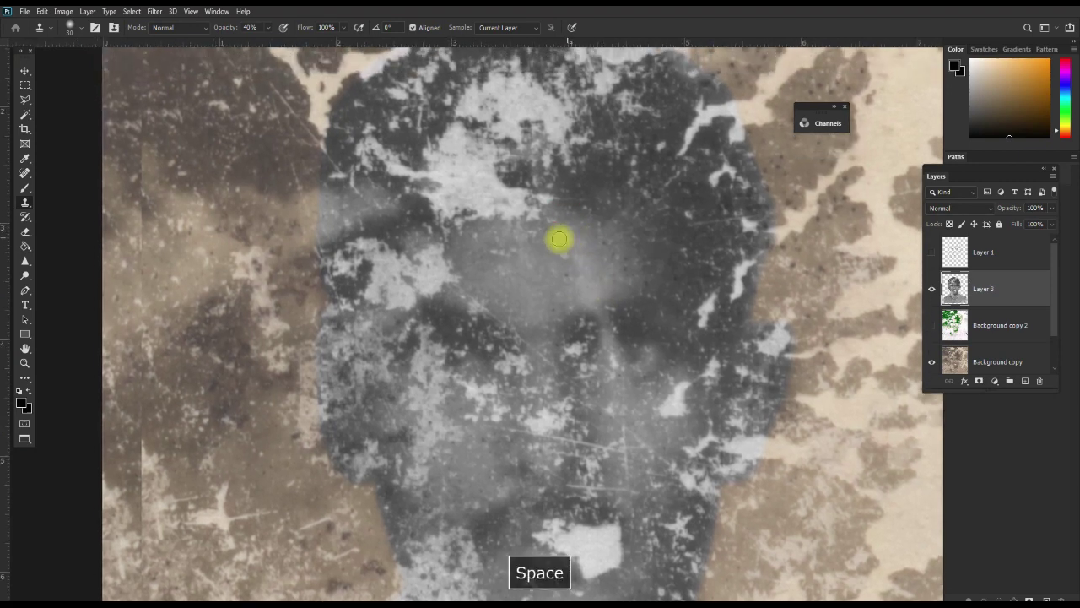
pyautogui.click(494, 248)
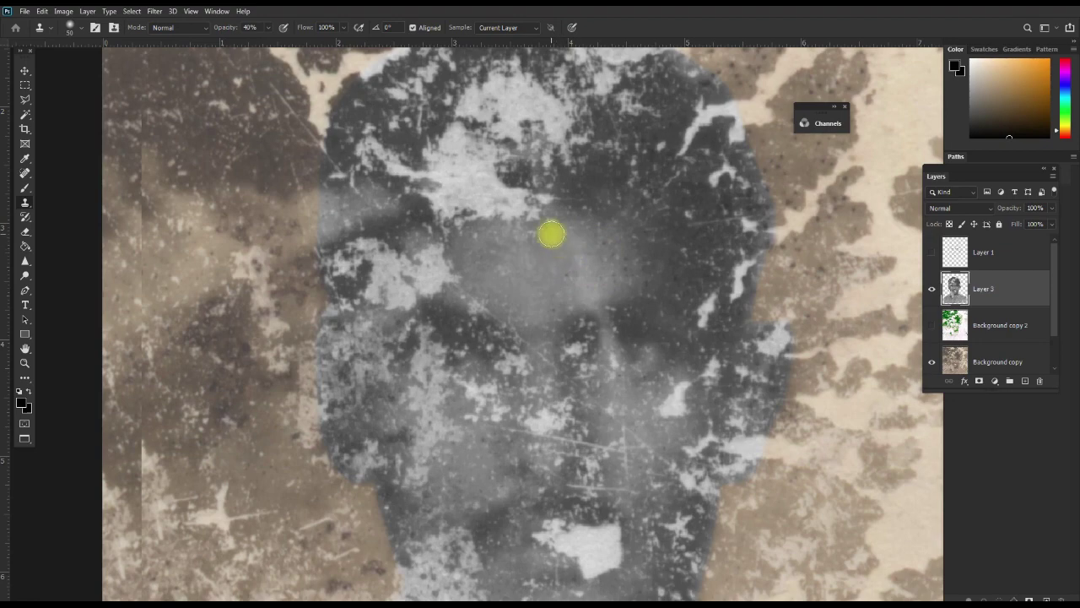
pyautogui.keyDown('ctrl'); pyautogui.click(550, 234); pyautogui.keyUp('ctrl')
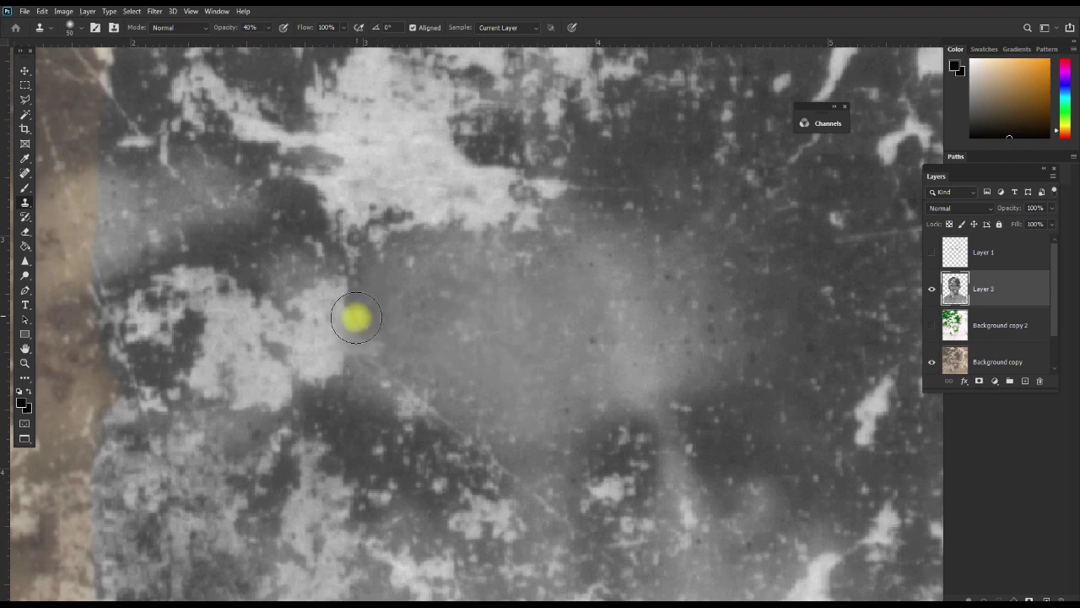
pyautogui.click(267, 28)
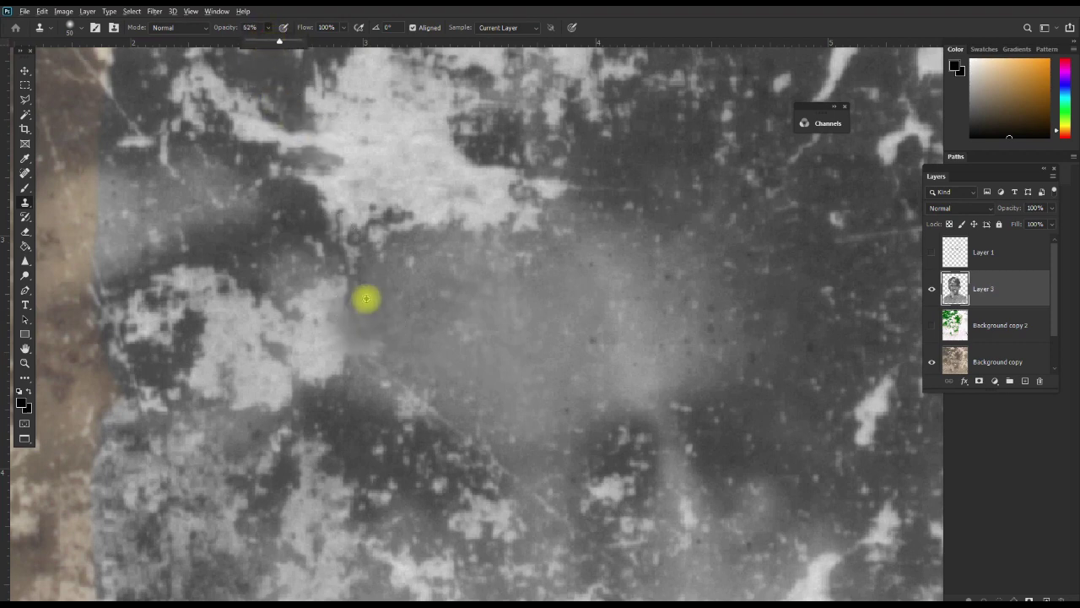
pyautogui.moveTo(363, 308); pyautogui.dragTo(359, 371)
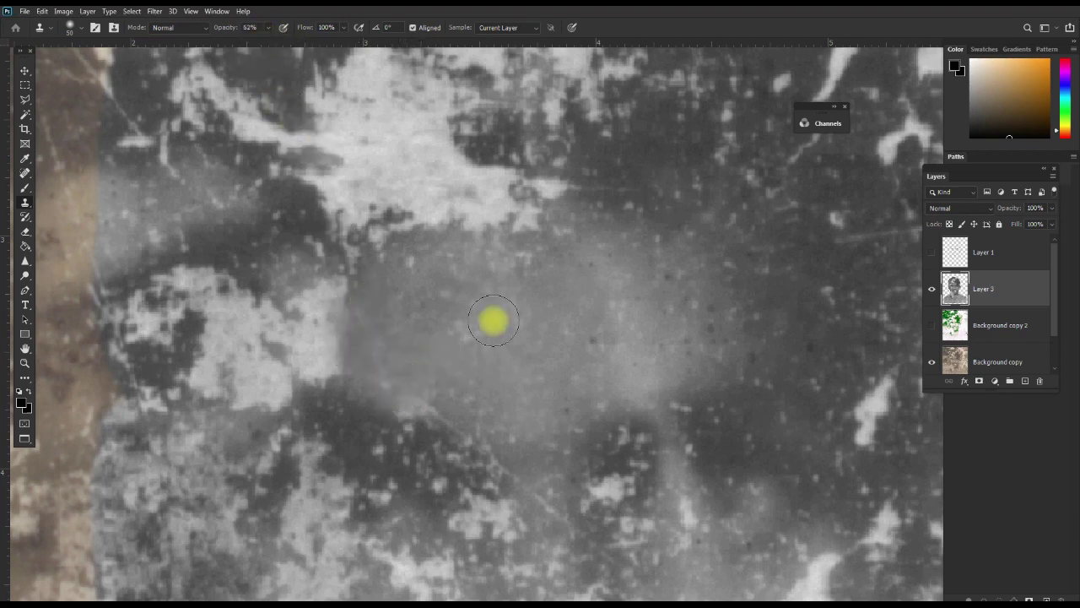
pyautogui.press('6')
pyautogui.press('2')
# Clone smooth tone over the forehead's right side and along the face's left edge and cheek
pyautogui.moveTo(527, 259); pyautogui.dragTo(482, 272)
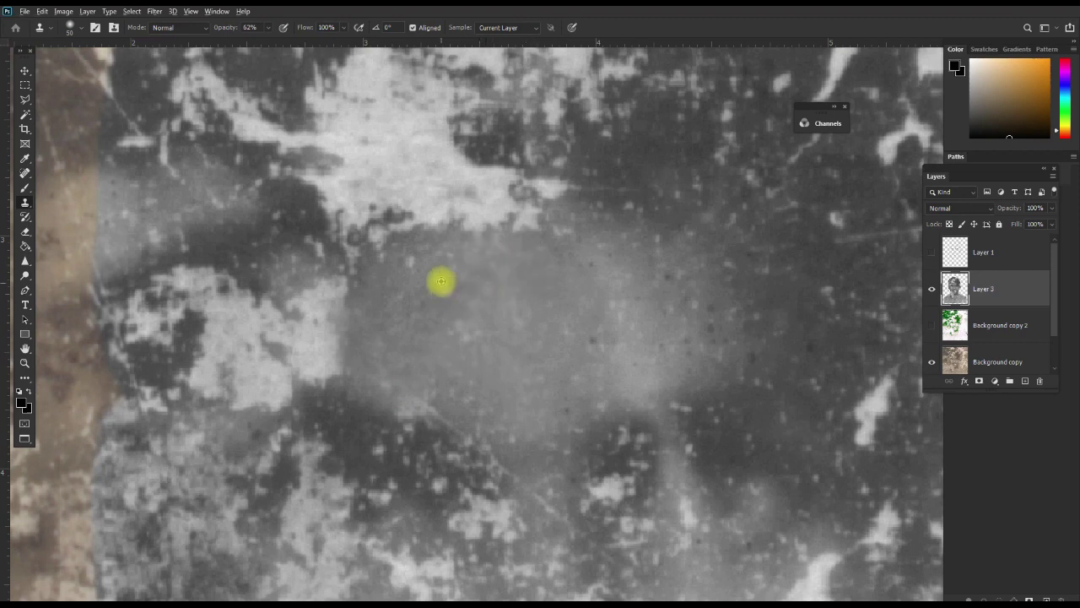
pyautogui.click(458, 261)
pyautogui.moveTo(590, 368)
pyautogui.mouseDown()
pyautogui.moveTo(626, 340)
pyautogui.moveTo(577, 299)
pyautogui.moveTo(624, 329)
pyautogui.moveTo(577, 315)
pyautogui.moveTo(635, 374)
pyautogui.mouseUp()
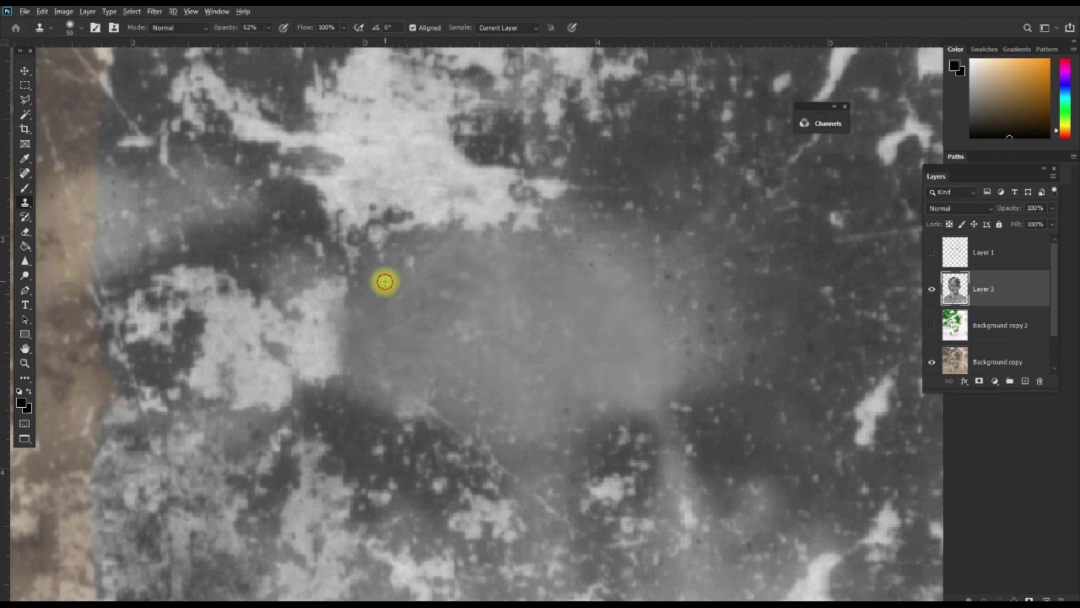
pyautogui.keyDown('alt'); pyautogui.click(384, 279); pyautogui.keyUp('alt')
pyautogui.moveTo(338, 294)
pyautogui.mouseDown()
pyautogui.moveTo(322, 297)
pyautogui.moveTo(366, 321)
pyautogui.moveTo(306, 349)
pyautogui.mouseUp()
pyautogui.moveTo(382, 372)
pyautogui.mouseDown()
pyautogui.moveTo(313, 366)
pyautogui.moveTo(340, 301)
pyautogui.moveTo(272, 323)
pyautogui.moveTo(299, 319)
pyautogui.mouseUp()
pyautogui.scroll(-2, 299, 319)
# Zoom in on the forehead and clone smooth tone across its centre
pyautogui.scroll(-2, 410, 296)
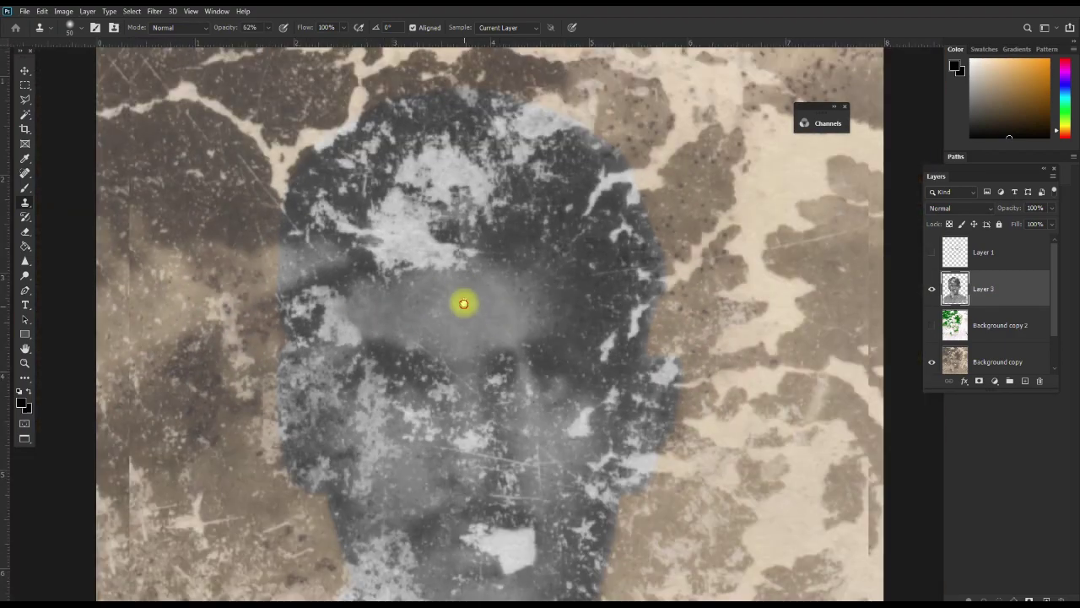
pyautogui.scroll(-1, 461, 301)
pyautogui.scroll(-1, 526, 227)
pyautogui.scroll(2, 533, 232)
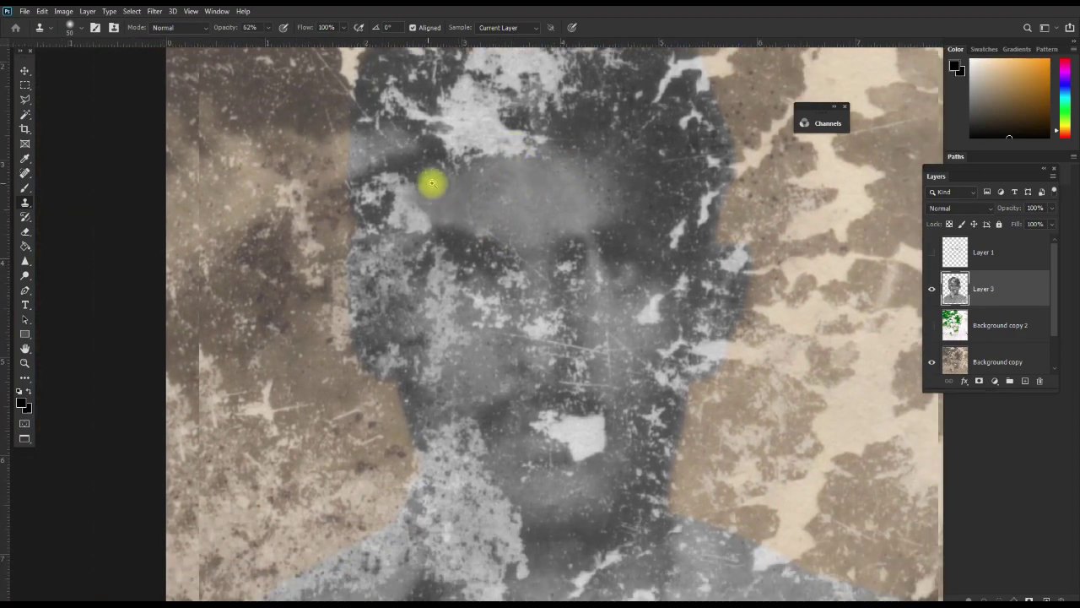
pyautogui.scroll(2, 431, 181)
pyautogui.press('space')
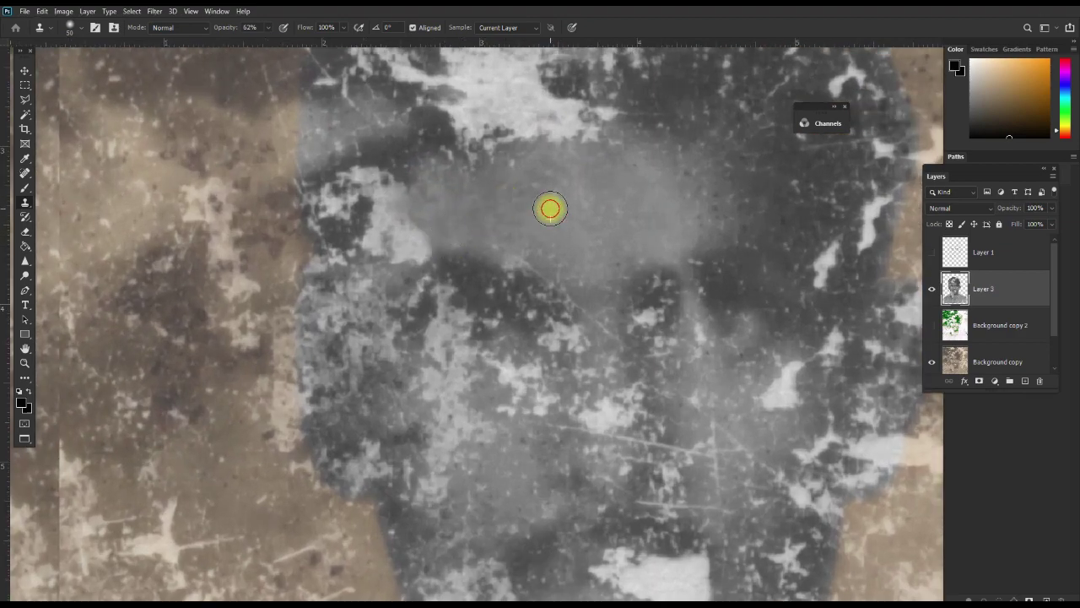
pyautogui.moveTo(531, 193)
pyautogui.mouseDown()
pyautogui.moveTo(581, 178)
pyautogui.moveTo(534, 176)
pyautogui.mouseUp()
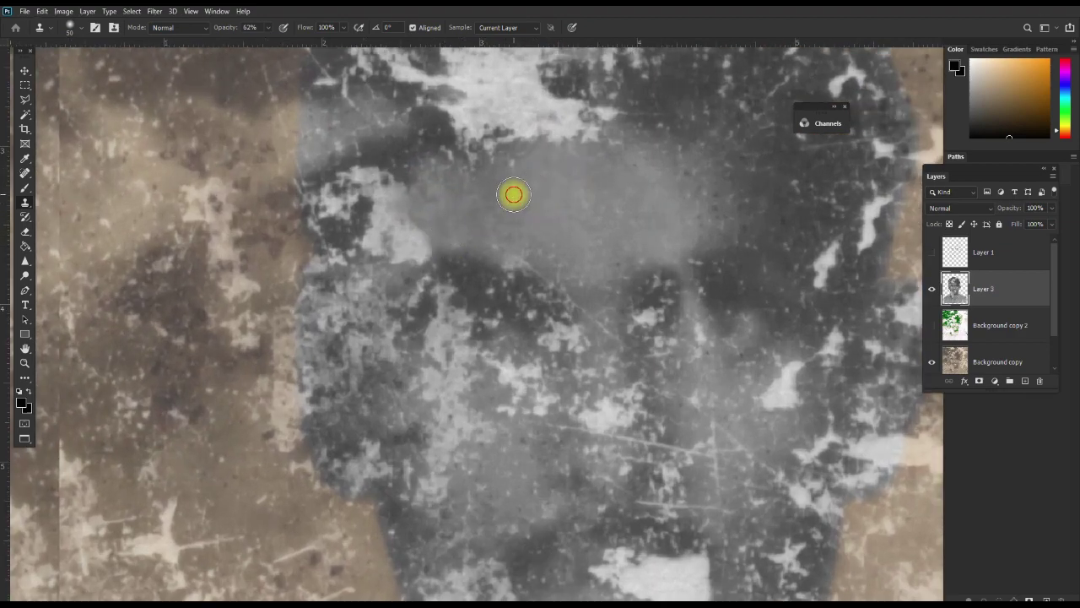
pyautogui.click(586, 221)
pyautogui.moveTo(586, 221); pyautogui.dragTo(583, 234)
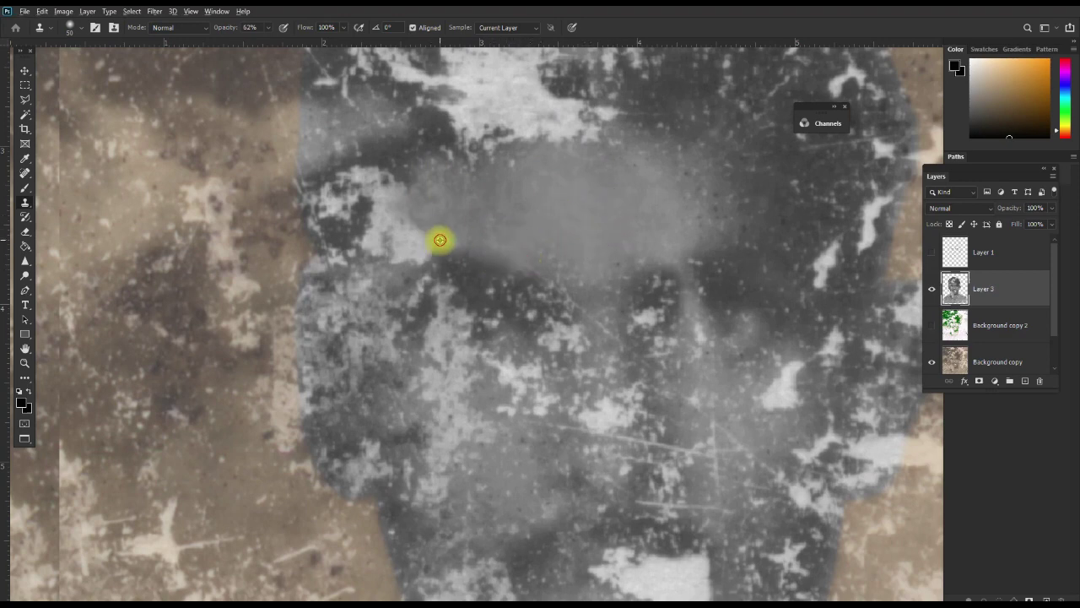
# Stamp cloned tone along the left brow, covering its light specks and outer-end blotch
pyautogui.click(423, 248)
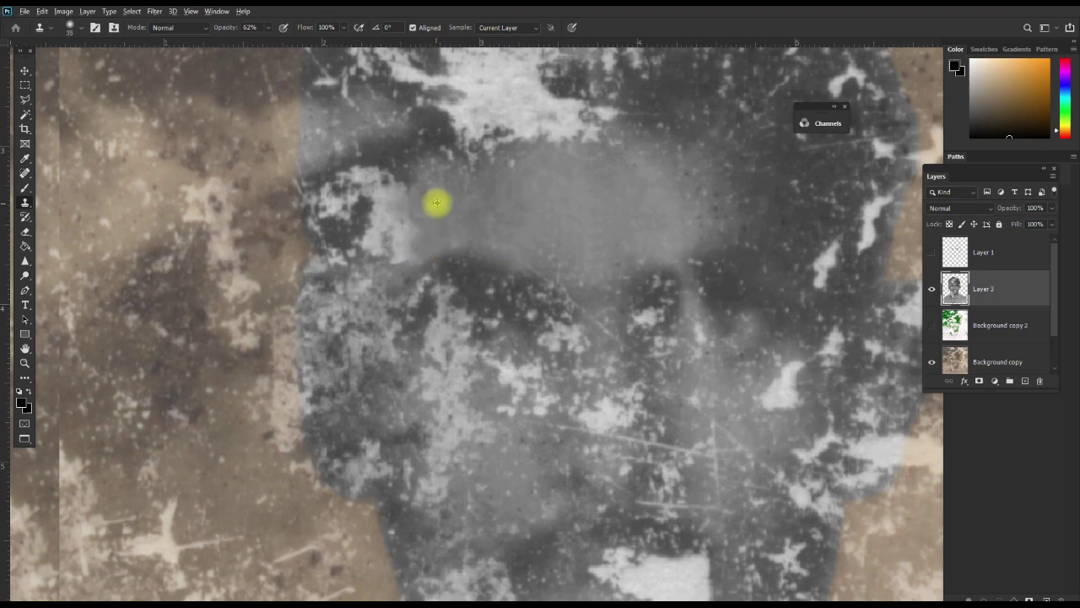
pyautogui.click(451, 207)
pyautogui.click(399, 170)
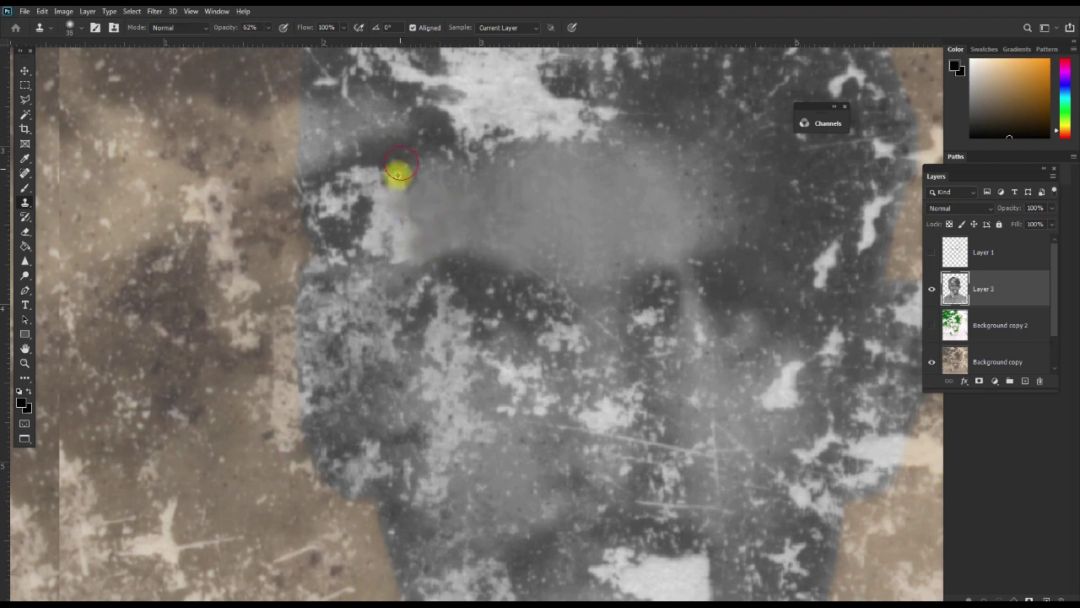
pyautogui.click(378, 158)
pyautogui.click(374, 175)
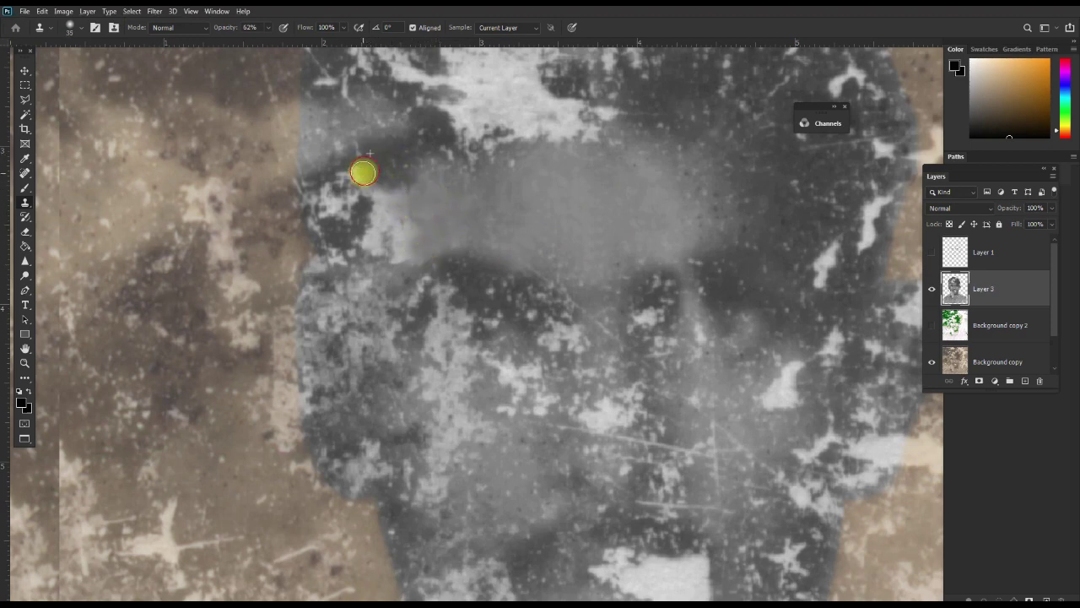
pyautogui.click(359, 202)
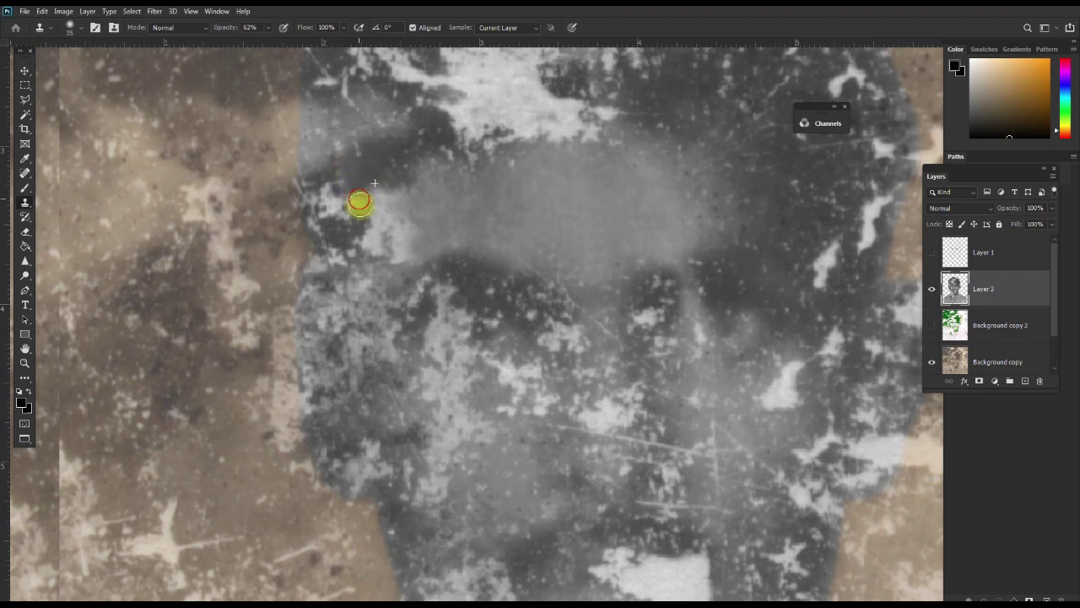
pyautogui.click(336, 227)
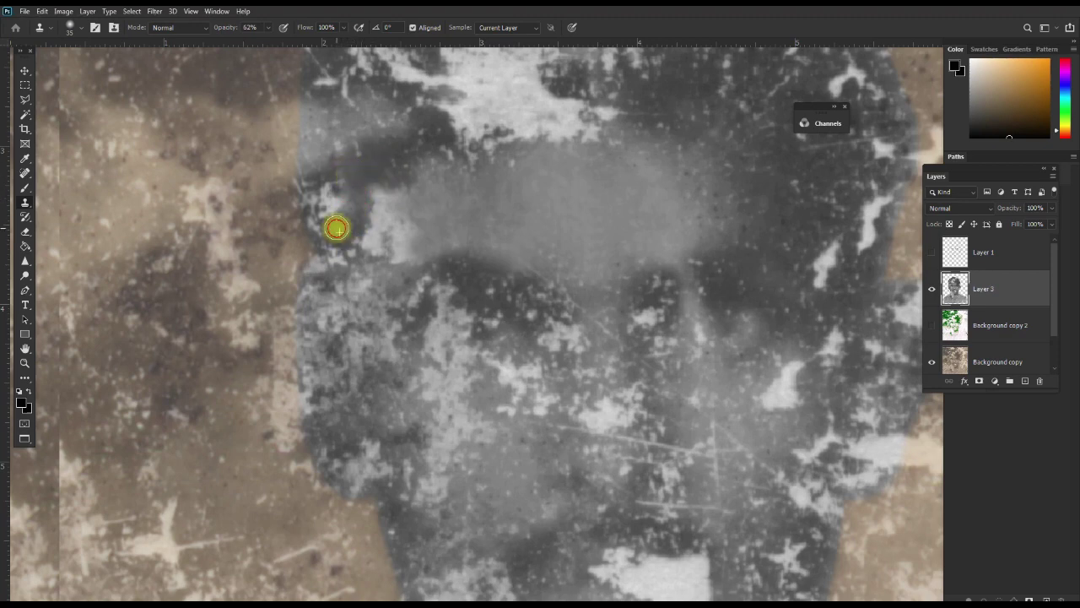
pyautogui.click(324, 208)
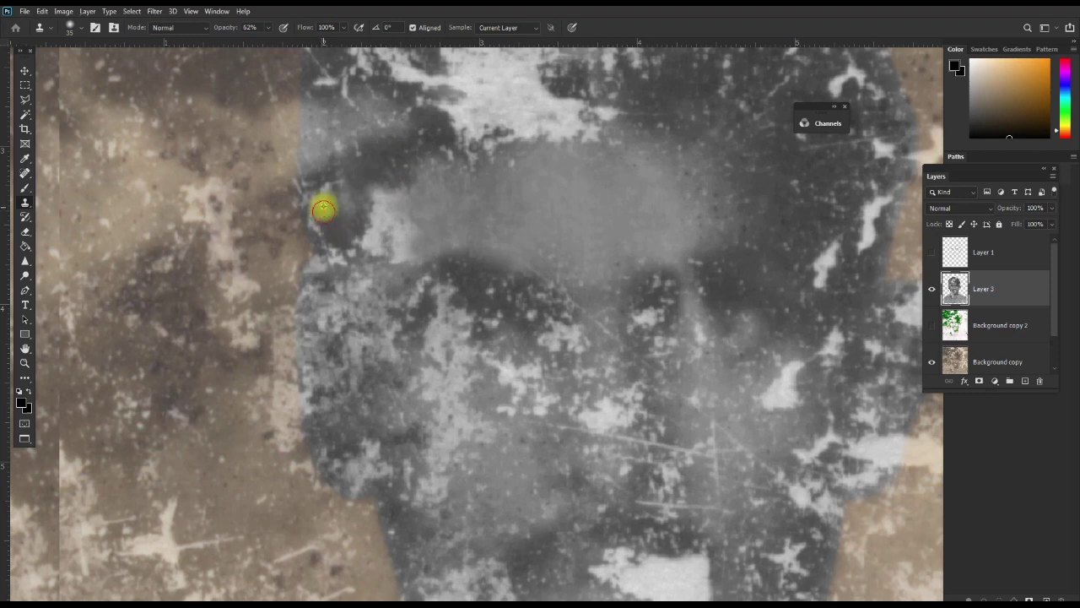
pyautogui.click(348, 240)
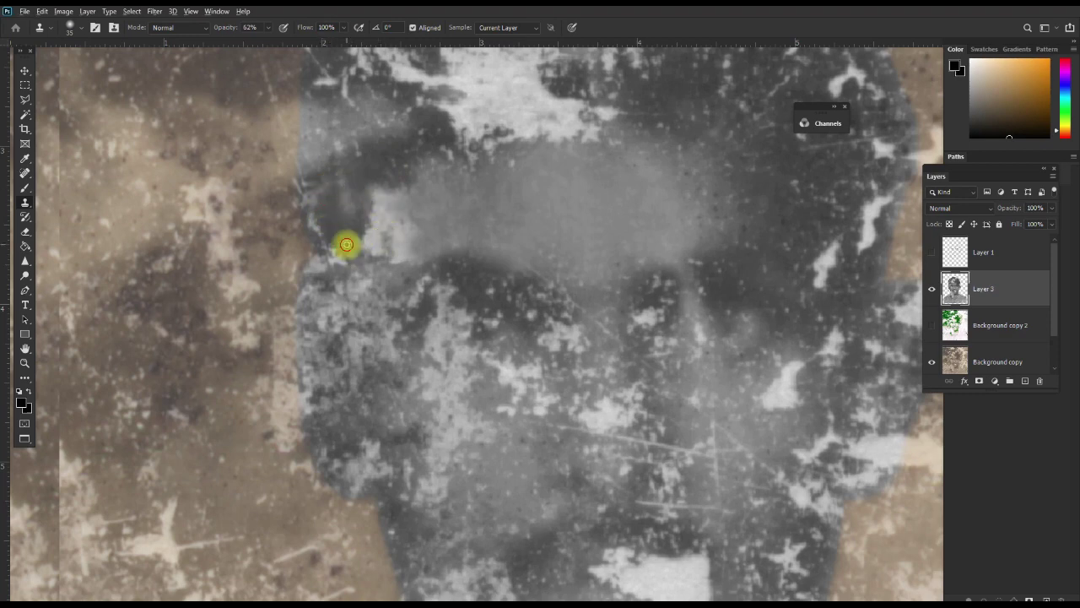
pyautogui.click(350, 201)
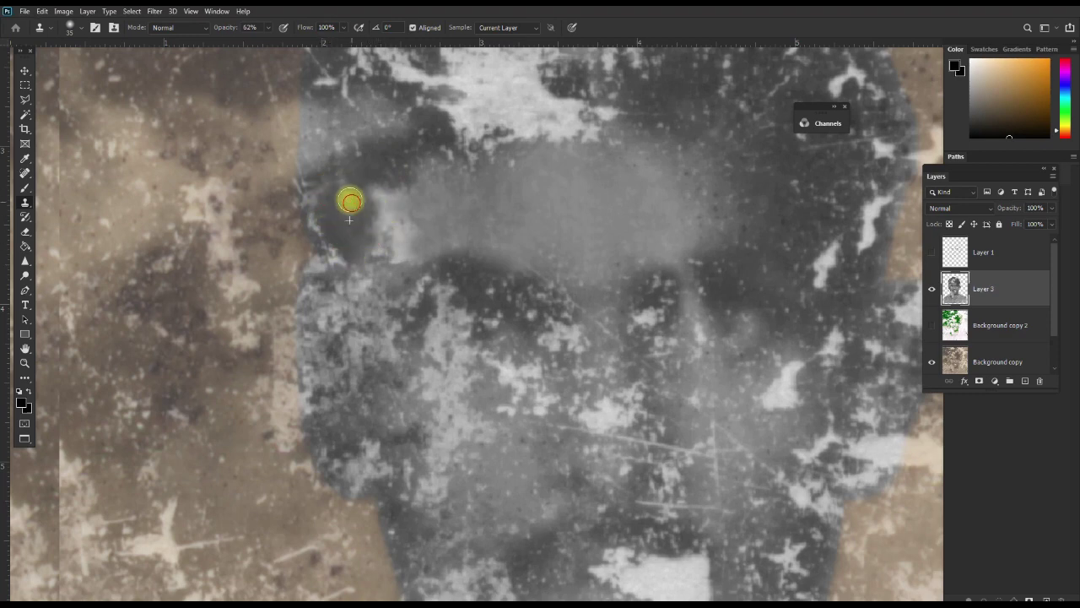
pyautogui.moveTo(347, 195)
pyautogui.mouseDown()
pyautogui.moveTo(391, 188)
pyautogui.moveTo(392, 165)
pyautogui.moveTo(428, 167)
pyautogui.moveTo(366, 239)
pyautogui.moveTo(376, 255)
pyautogui.moveTo(394, 256)
pyautogui.moveTo(414, 233)
pyautogui.moveTo(393, 231)
pyautogui.moveTo(393, 210)
pyautogui.mouseUp()
# Clone tone across the brow and upper forehead, darkening the white patch at the hairline
pyautogui.moveTo(542, 181); pyautogui.dragTo(438, 169)
pyautogui.click(424, 198)
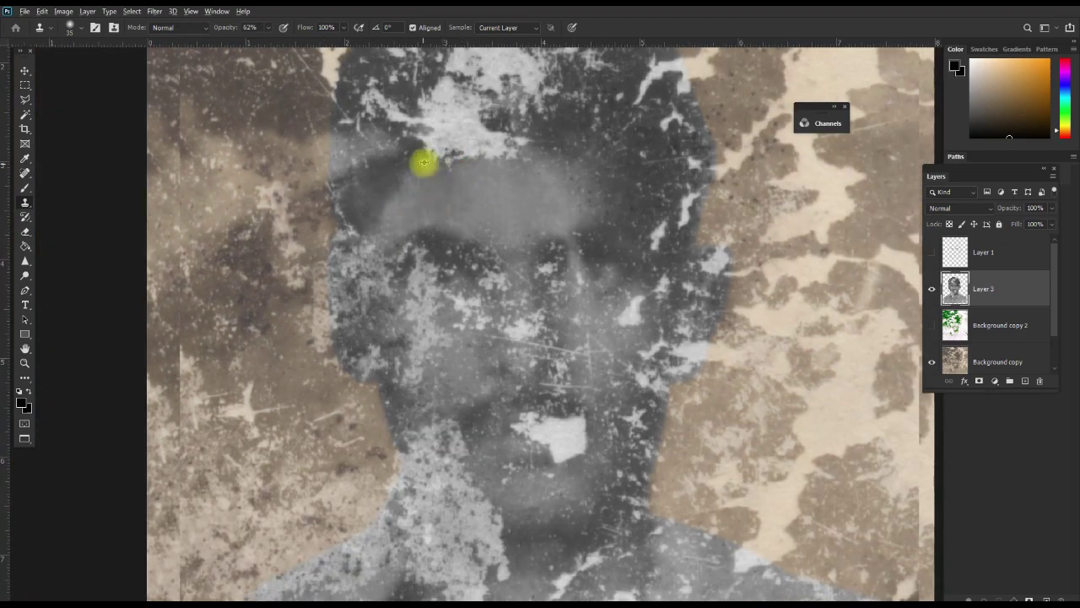
pyautogui.moveTo(430, 146)
pyautogui.mouseDown()
pyautogui.moveTo(475, 169)
pyautogui.moveTo(507, 135)
pyautogui.moveTo(537, 167)
pyautogui.mouseUp()
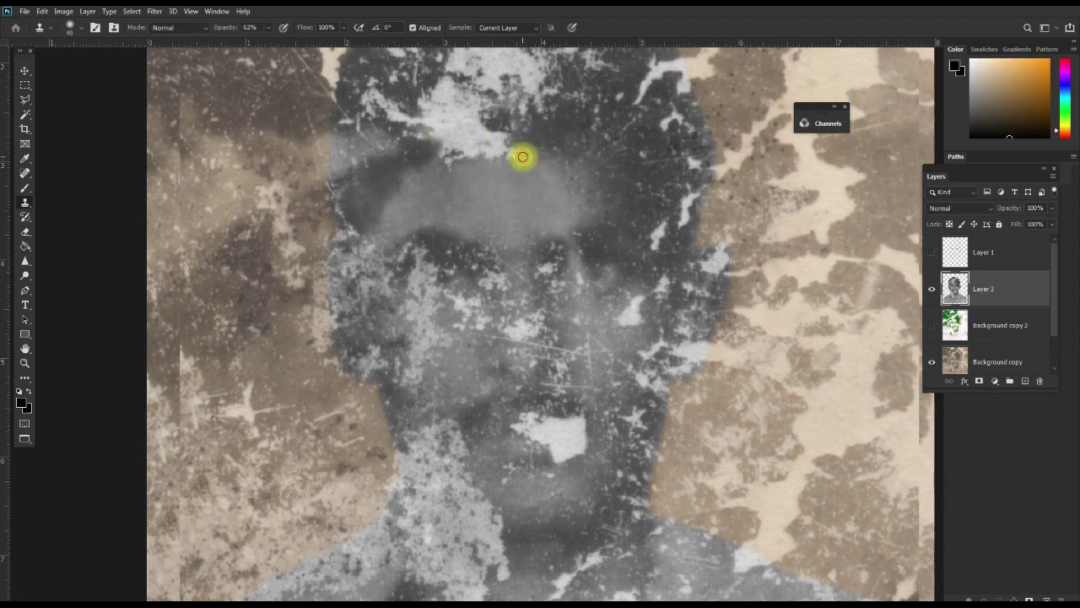
pyautogui.moveTo(508, 152); pyautogui.dragTo(468, 172)
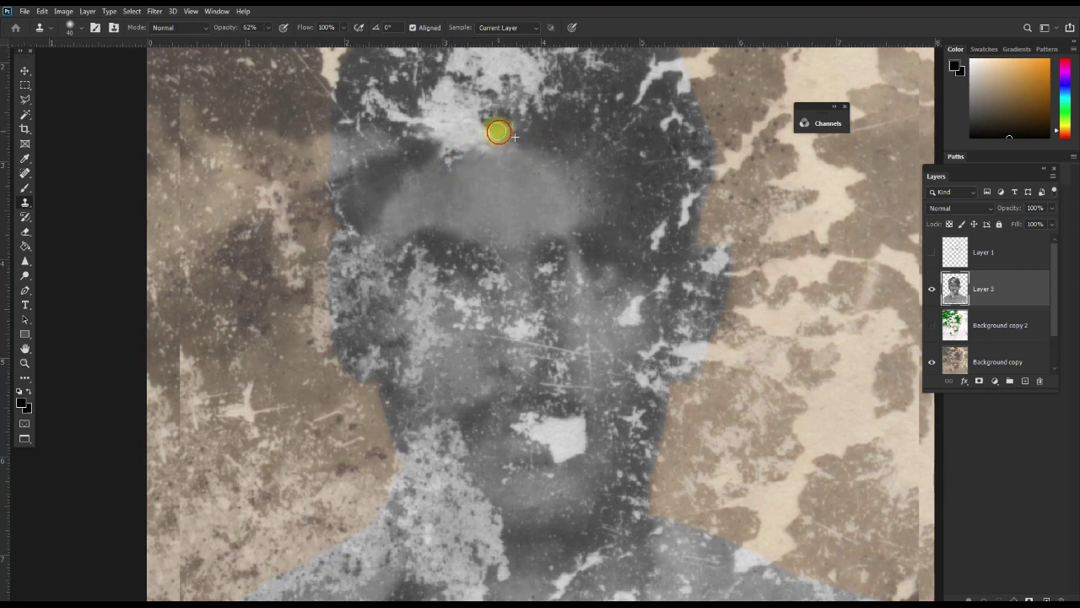
pyautogui.moveTo(473, 121)
pyautogui.mouseDown()
pyautogui.moveTo(465, 144)
pyautogui.moveTo(403, 95)
pyautogui.moveTo(444, 135)
pyautogui.moveTo(446, 174)
pyautogui.moveTo(468, 155)
pyautogui.moveTo(443, 144)
pyautogui.moveTo(481, 126)
pyautogui.mouseUp()
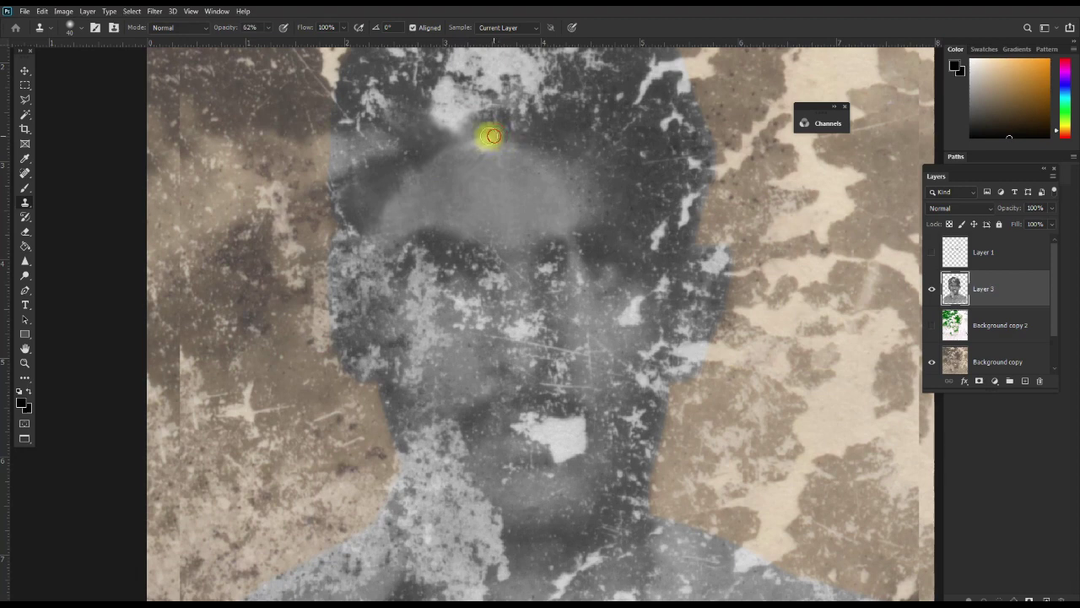
# Bring the hairline into view and clone darker texture over the forehead and upper head
pyautogui.press('space')
pyautogui.moveTo(613, 193)
pyautogui.mouseDown()
pyautogui.moveTo(611, 217)
pyautogui.moveTo(655, 292)
pyautogui.moveTo(646, 237)
pyautogui.mouseUp()
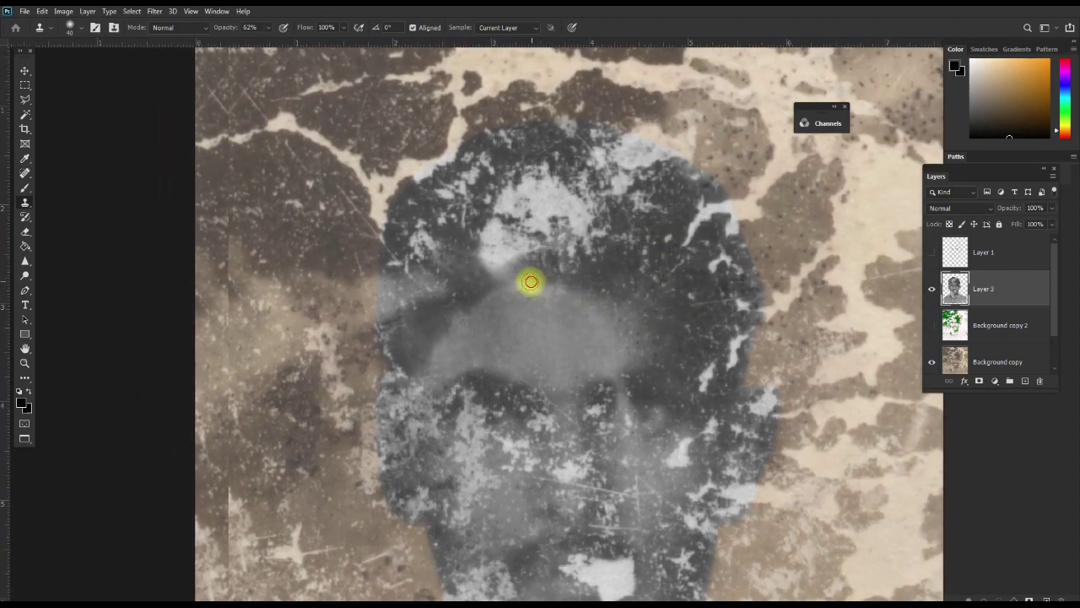
pyautogui.moveTo(505, 283)
pyautogui.mouseDown()
pyautogui.moveTo(474, 262)
pyautogui.moveTo(540, 261)
pyautogui.moveTo(498, 253)
pyautogui.mouseUp()
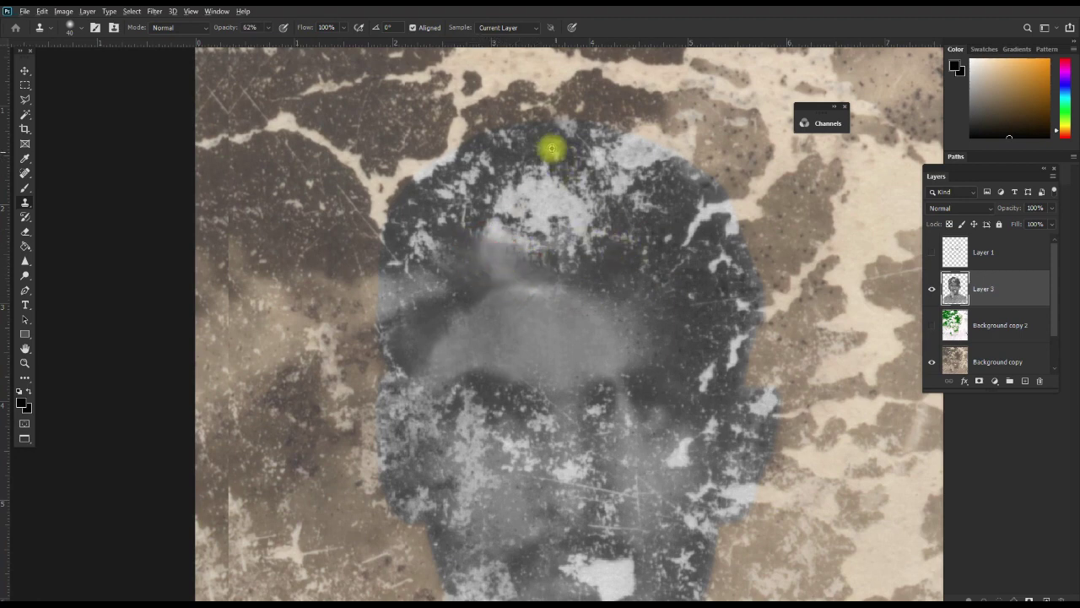
pyautogui.click(538, 163)
pyautogui.moveTo(539, 171); pyautogui.dragTo(586, 176)
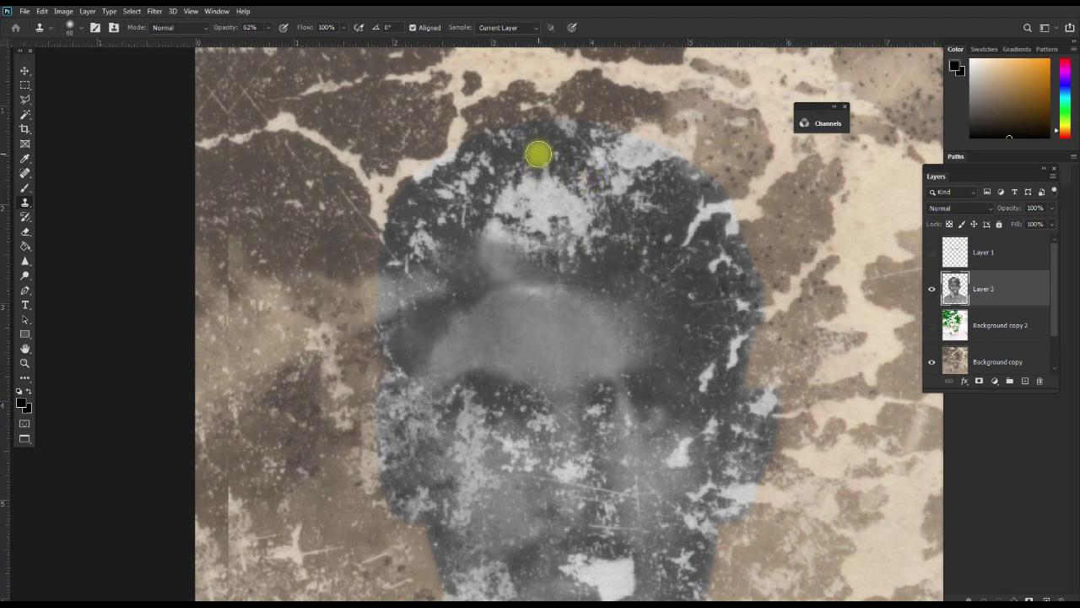
# Adjust brush size and hardness, then clone over the white blotches on the crown
pyautogui.rightClick(539, 154)
pyautogui.click(540, 161)
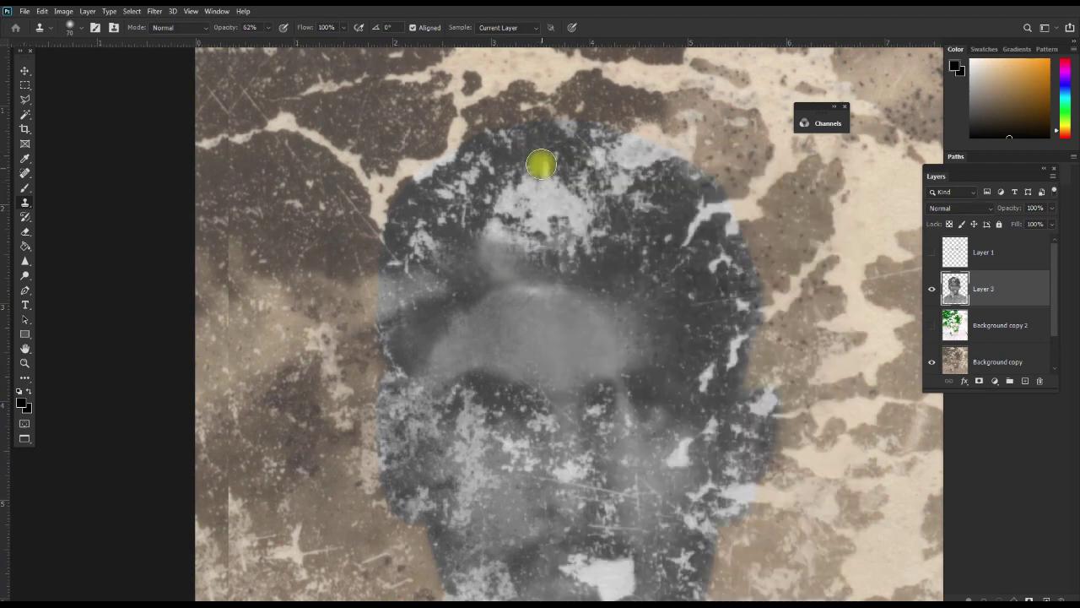
pyautogui.moveTo(540, 193)
pyautogui.mouseDown()
pyautogui.moveTo(507, 172)
pyautogui.moveTo(478, 225)
pyautogui.moveTo(494, 231)
pyautogui.mouseUp()
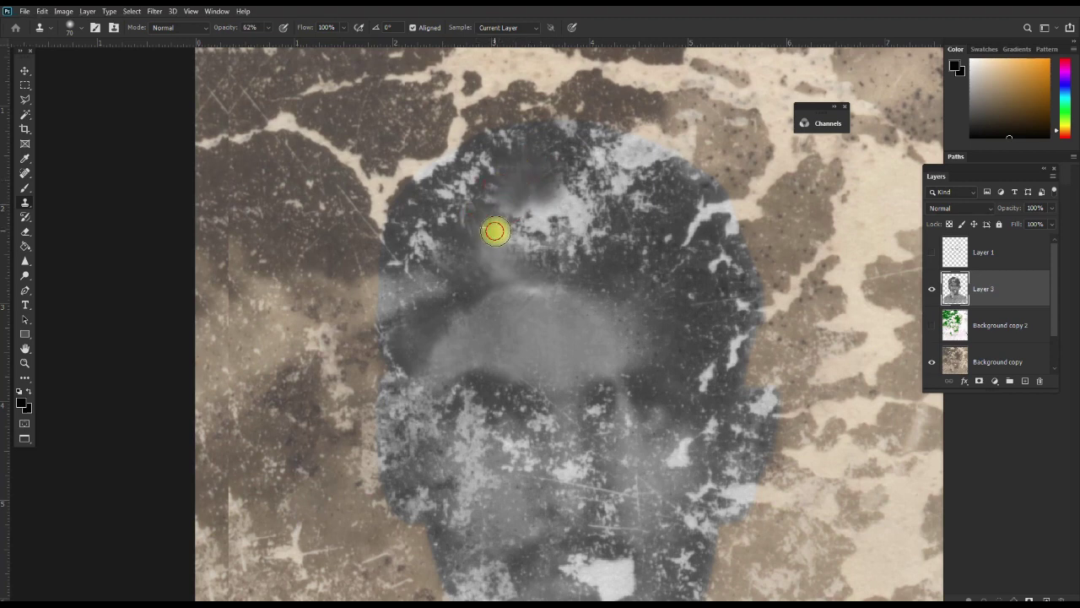
pyautogui.moveTo(617, 236)
pyautogui.mouseDown()
pyautogui.moveTo(610, 253)
pyautogui.moveTo(579, 244)
pyautogui.moveTo(600, 264)
pyautogui.moveTo(559, 264)
pyautogui.moveTo(613, 251)
pyautogui.moveTo(549, 245)
pyautogui.moveTo(610, 227)
pyautogui.moveTo(573, 231)
pyautogui.moveTo(562, 216)
pyautogui.moveTo(588, 198)
pyautogui.moveTo(523, 188)
pyautogui.moveTo(530, 183)
pyautogui.moveTo(488, 201)
pyautogui.moveTo(509, 225)
pyautogui.moveTo(492, 222)
pyautogui.moveTo(528, 185)
pyautogui.moveTo(540, 248)
pyautogui.moveTo(581, 229)
pyautogui.moveTo(551, 216)
pyautogui.moveTo(579, 207)
pyautogui.mouseUp()
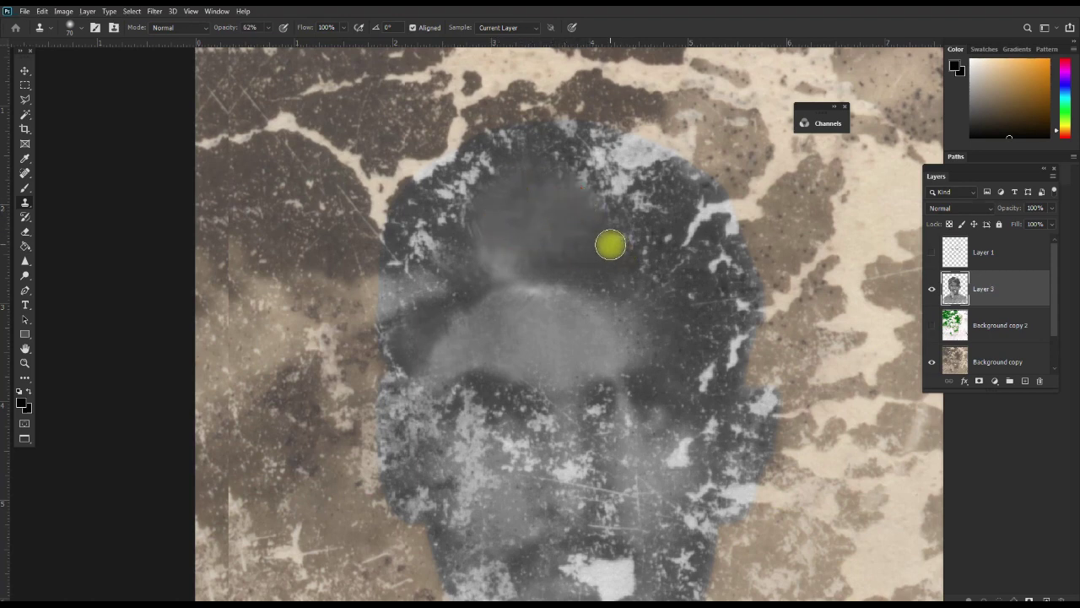
pyautogui.moveTo(576, 265); pyautogui.dragTo(470, 260)
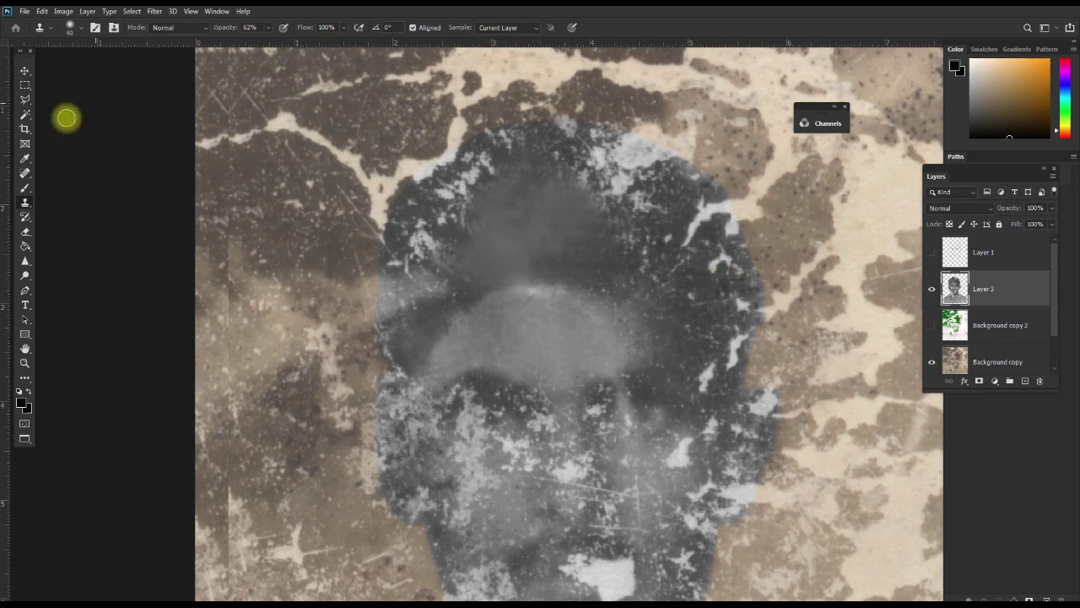
# Switch to the Healing Brush, sample clean hair texture and heal specks in the hair
pyautogui.click(25, 172)
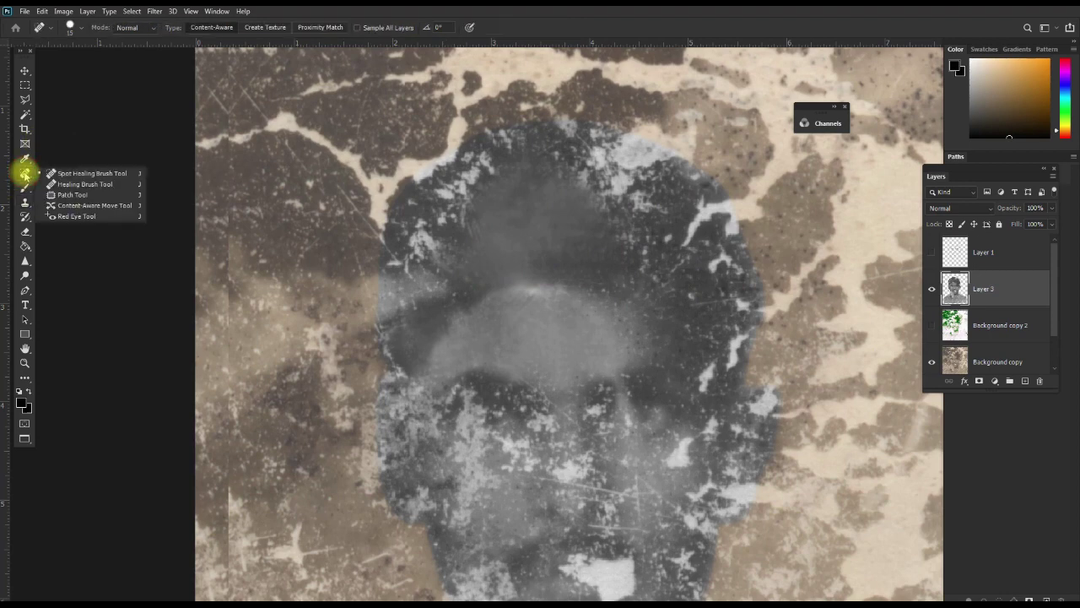
pyautogui.click(87, 184)
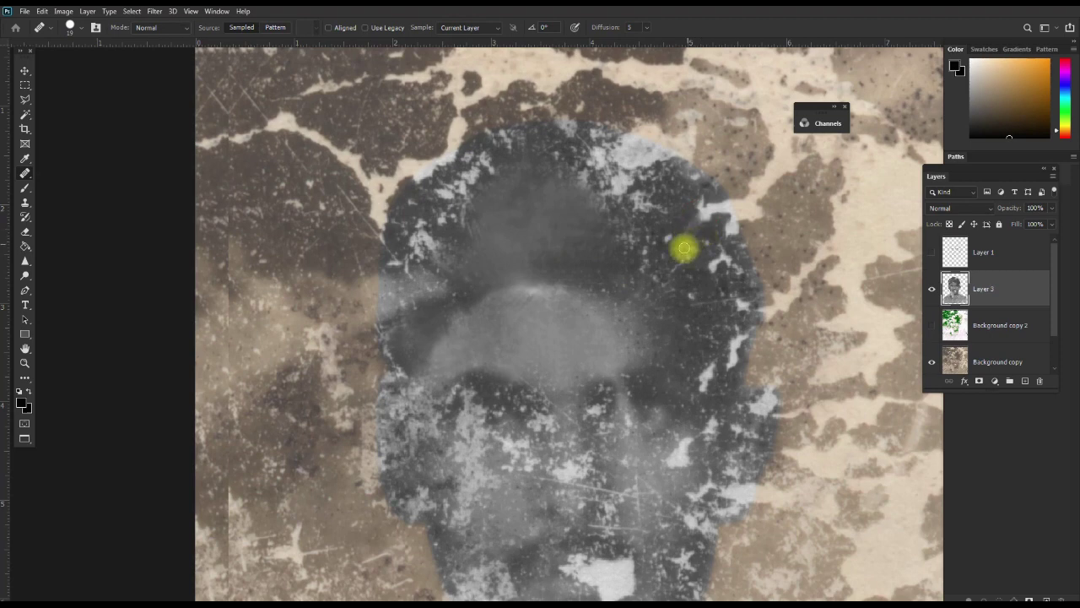
pyautogui.click(672, 235)
pyautogui.click(657, 221)
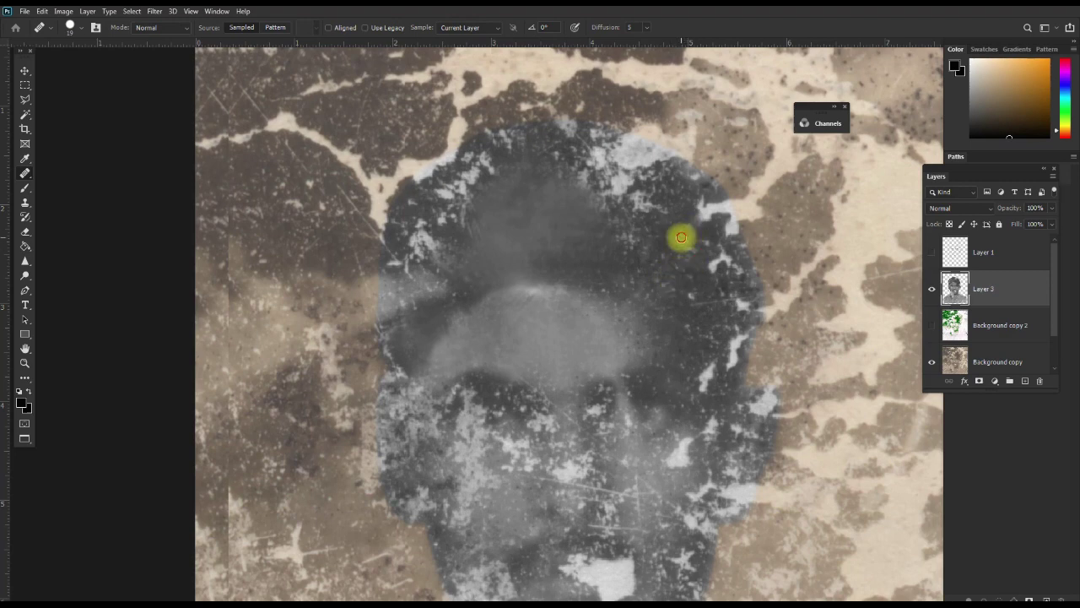
pyautogui.click(693, 224)
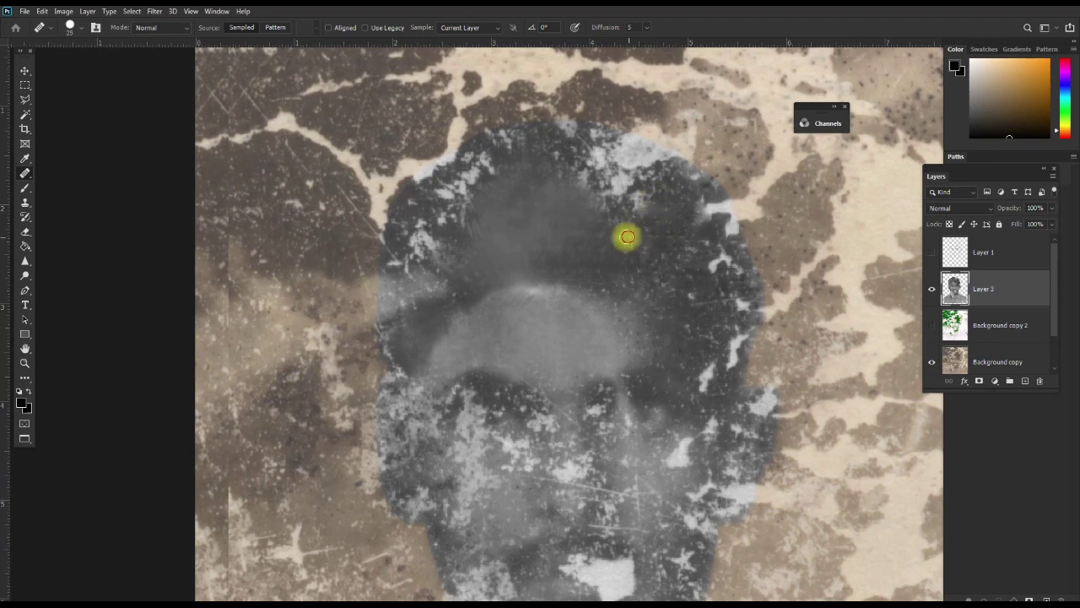
# Heal the white specks along the face's right edge and nearby hair
pyautogui.press('space')
pyautogui.moveTo(693, 362)
pyautogui.mouseDown()
pyautogui.moveTo(646, 295)
pyautogui.moveTo(655, 315)
pyautogui.moveTo(693, 269)
pyautogui.mouseUp()
pyautogui.click(683, 304)
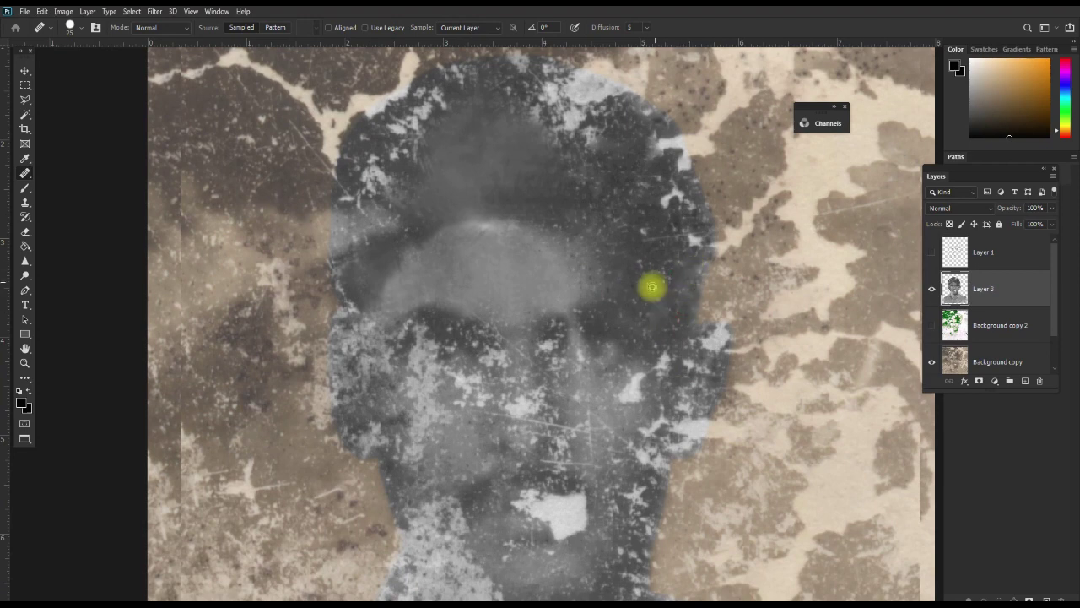
pyautogui.click(665, 200)
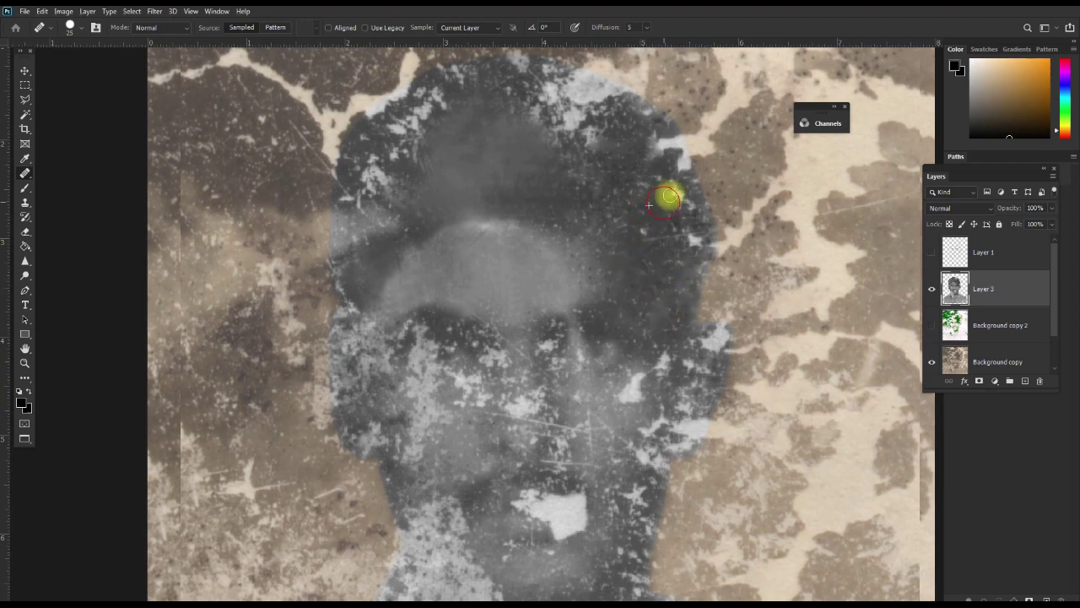
pyautogui.click(664, 217)
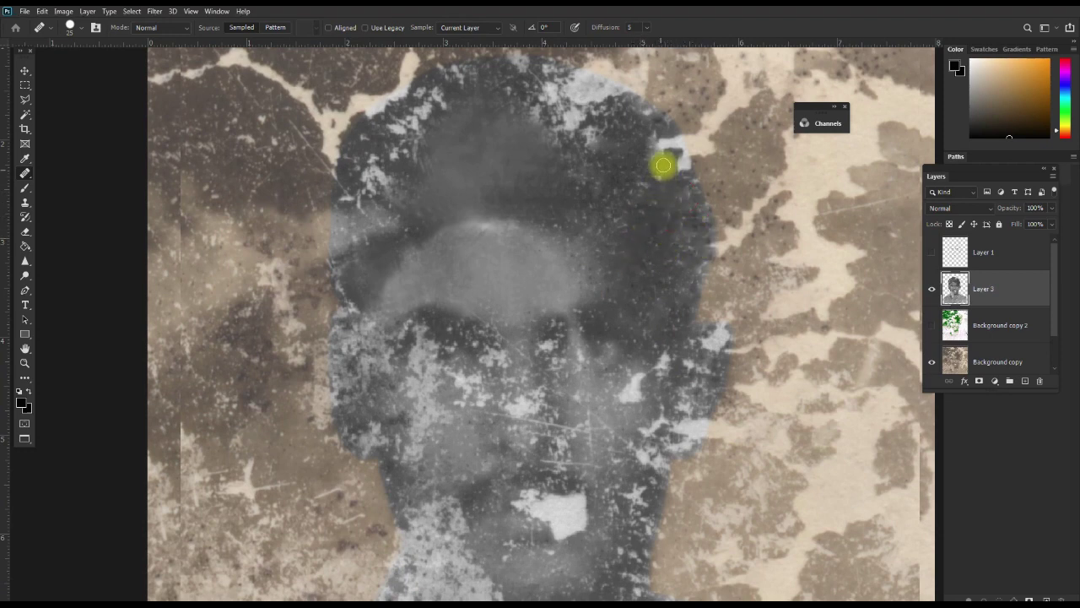
pyautogui.click(659, 177)
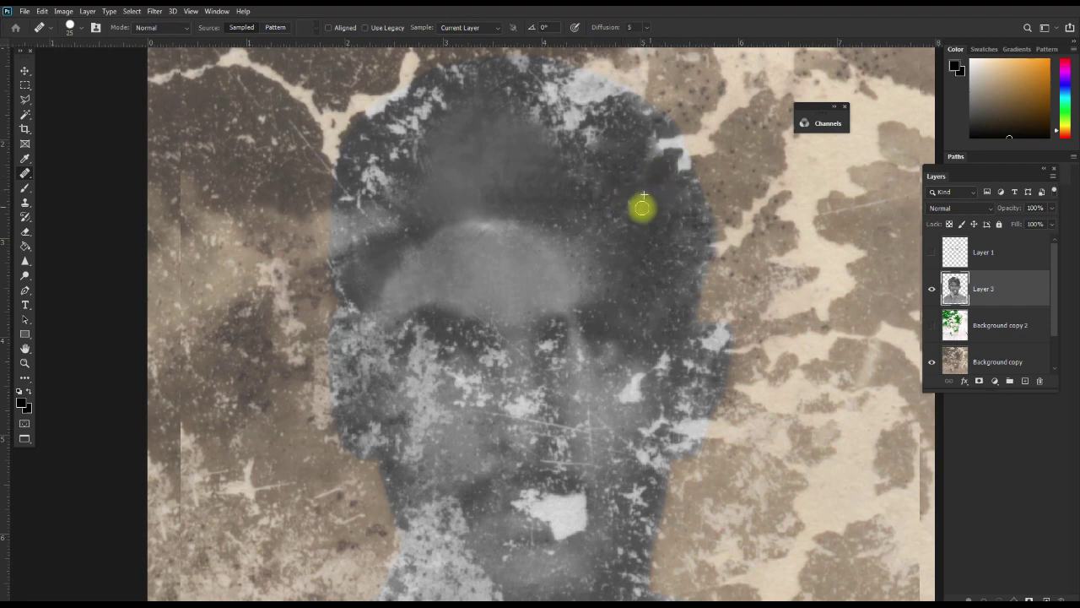
pyautogui.click(648, 217)
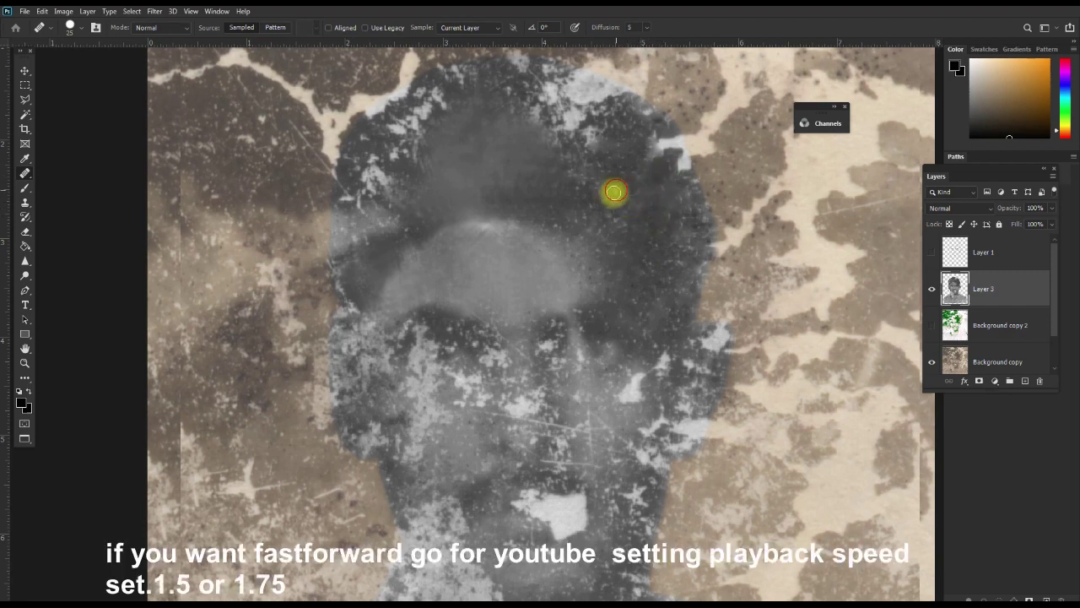
pyautogui.click(596, 195)
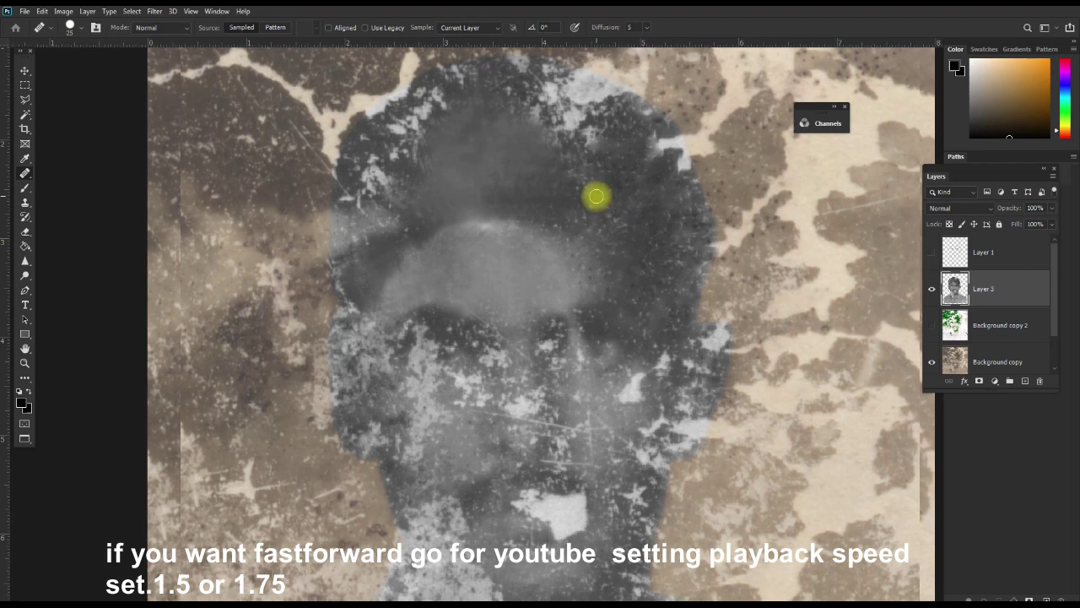
# Enlarge the healing brush slightly and heal specks on the hair edge and hairline
pyautogui.press(']')
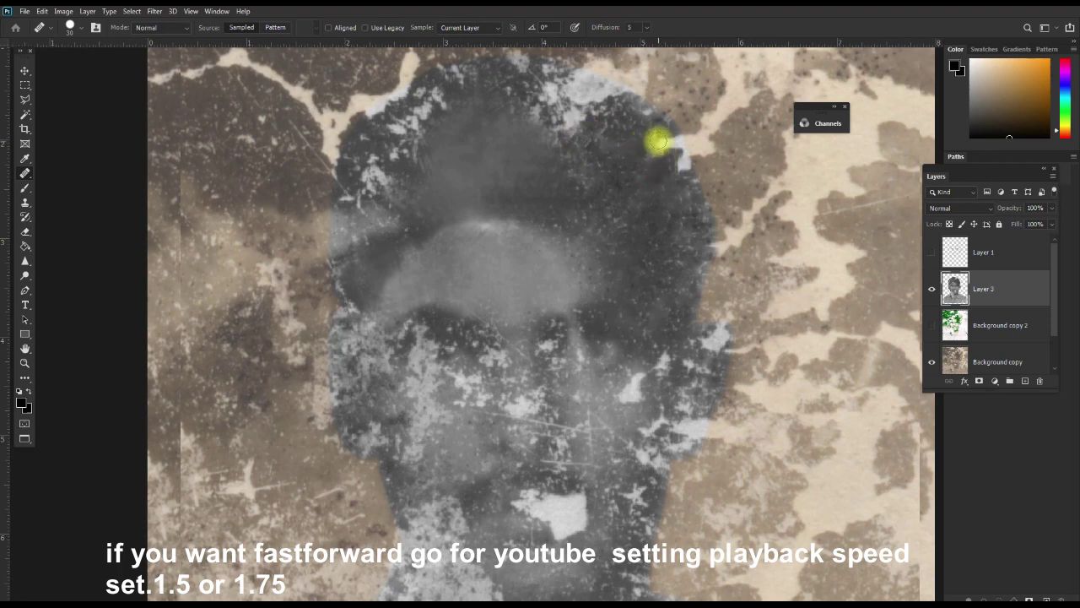
pyautogui.moveTo(665, 179); pyautogui.dragTo(675, 144)
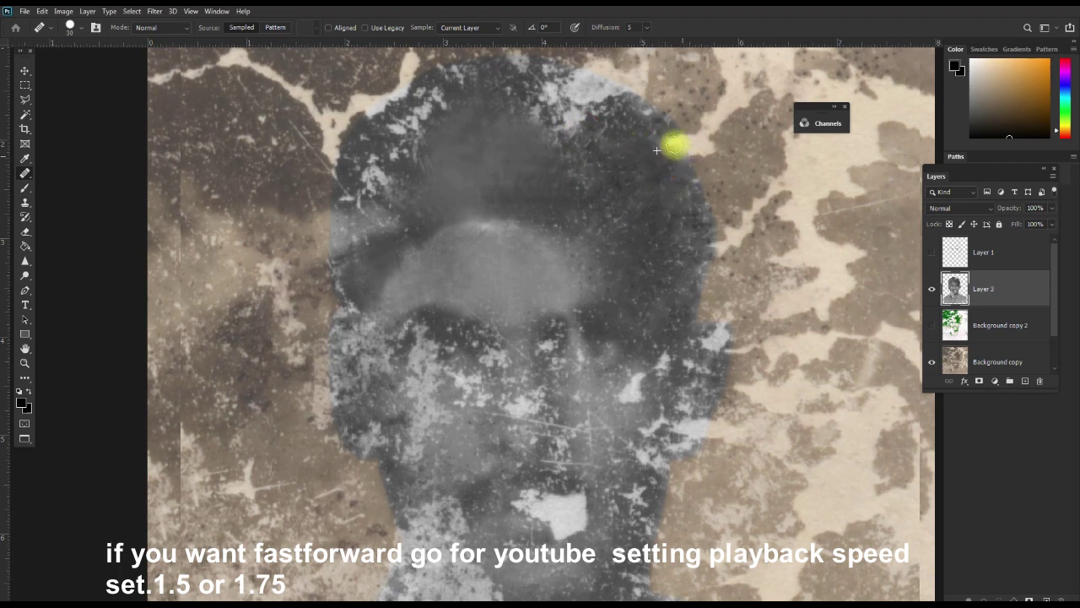
pyautogui.click(590, 118)
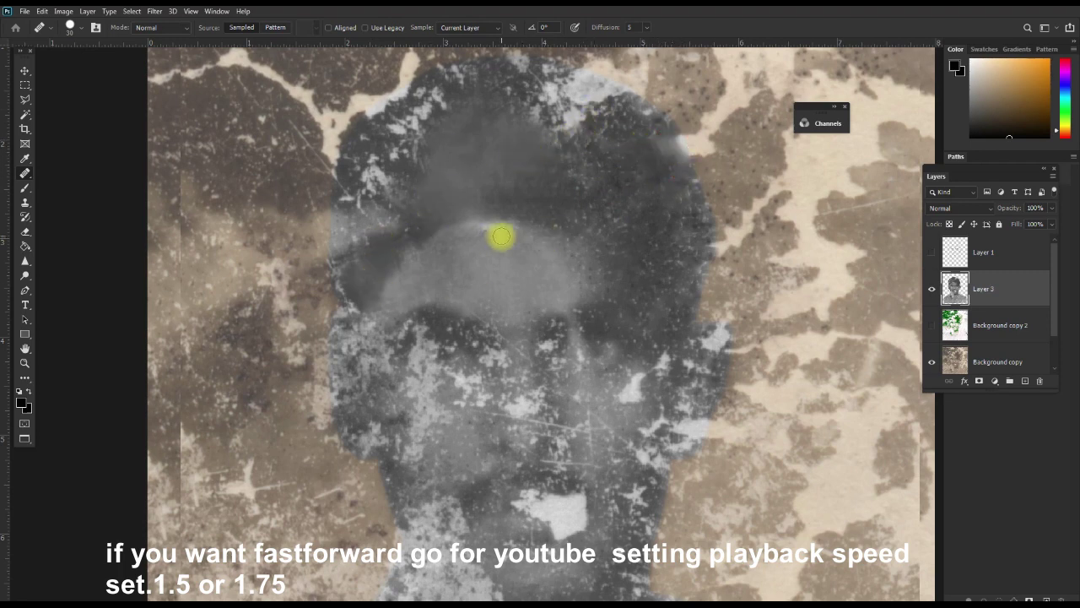
pyautogui.click(458, 235)
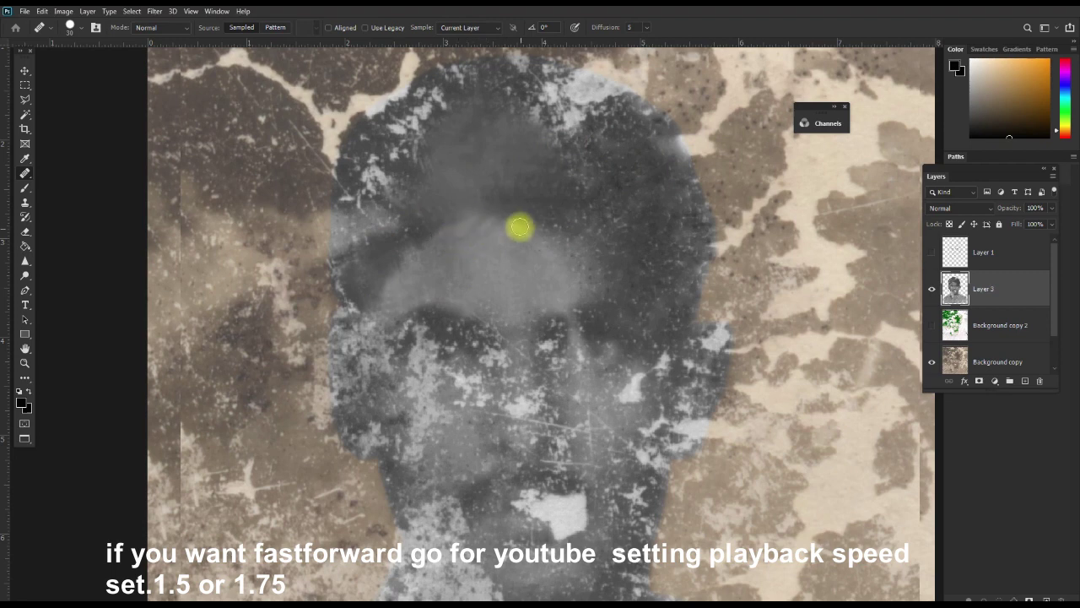
pyautogui.click(514, 224)
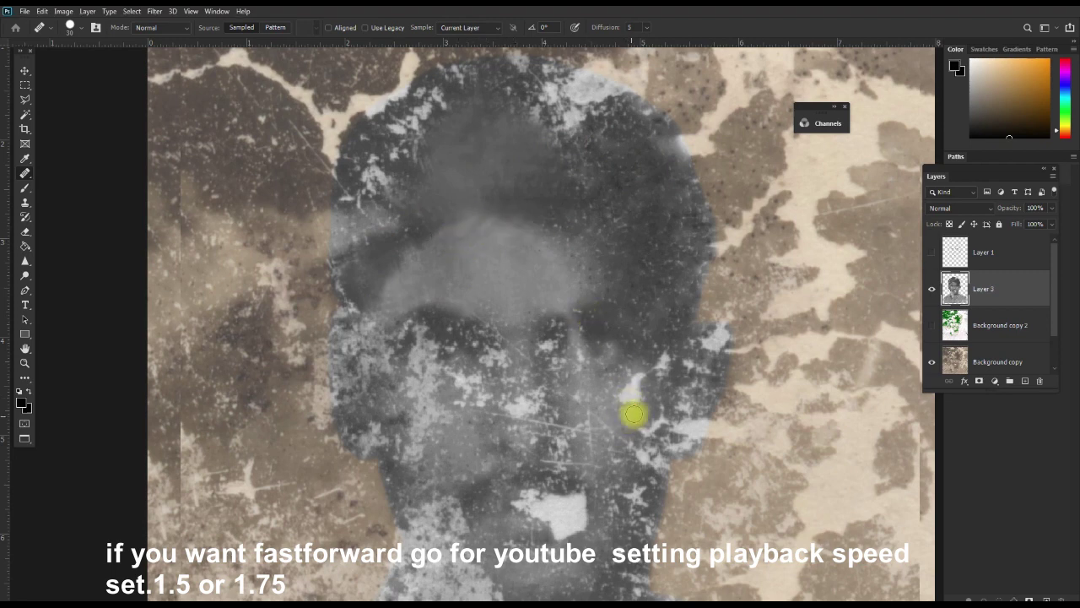
# Sample clean cheek skin and heal the light specks on the right cheek and face edge
pyautogui.click(631, 398)
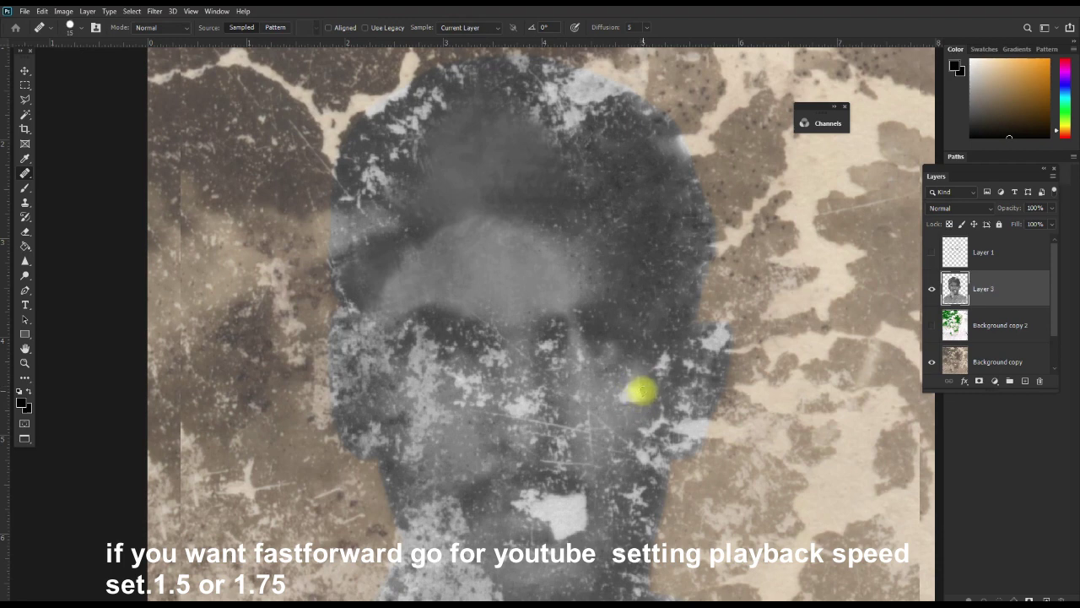
pyautogui.click(624, 393)
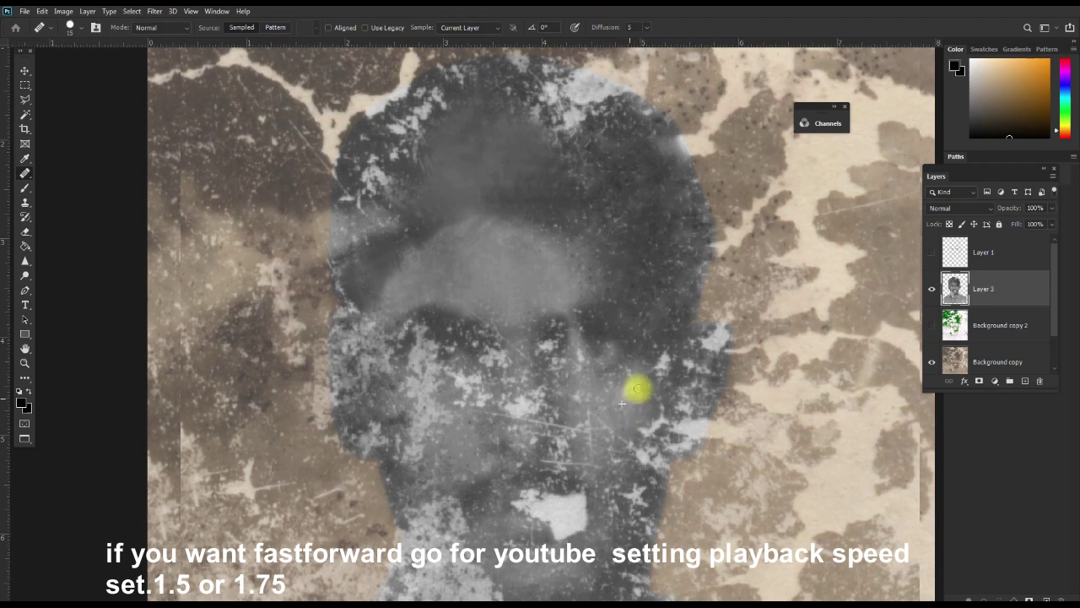
pyautogui.click(630, 395)
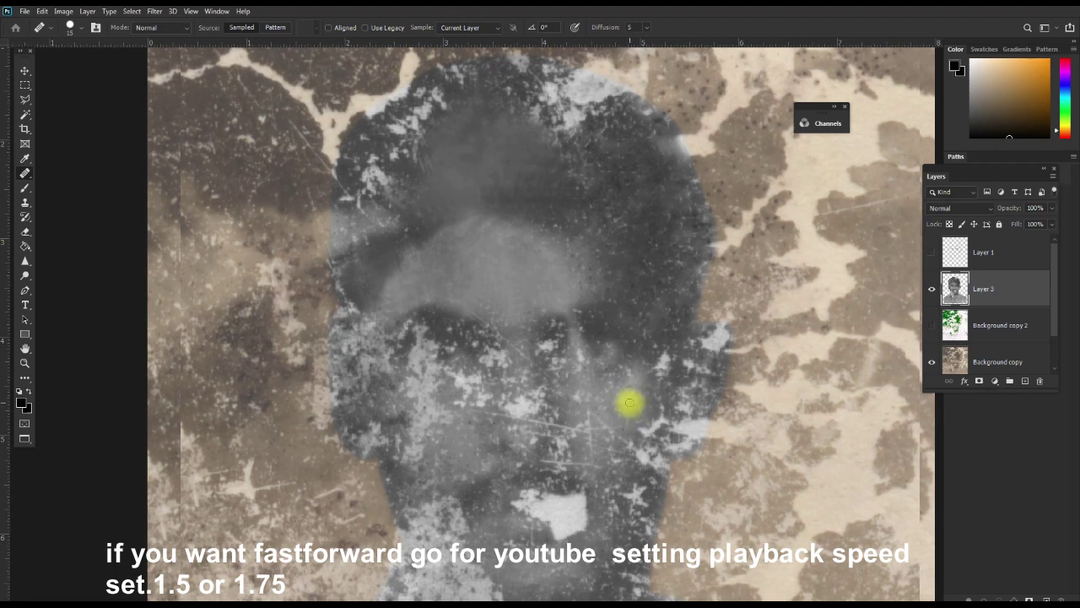
pyautogui.click(663, 338)
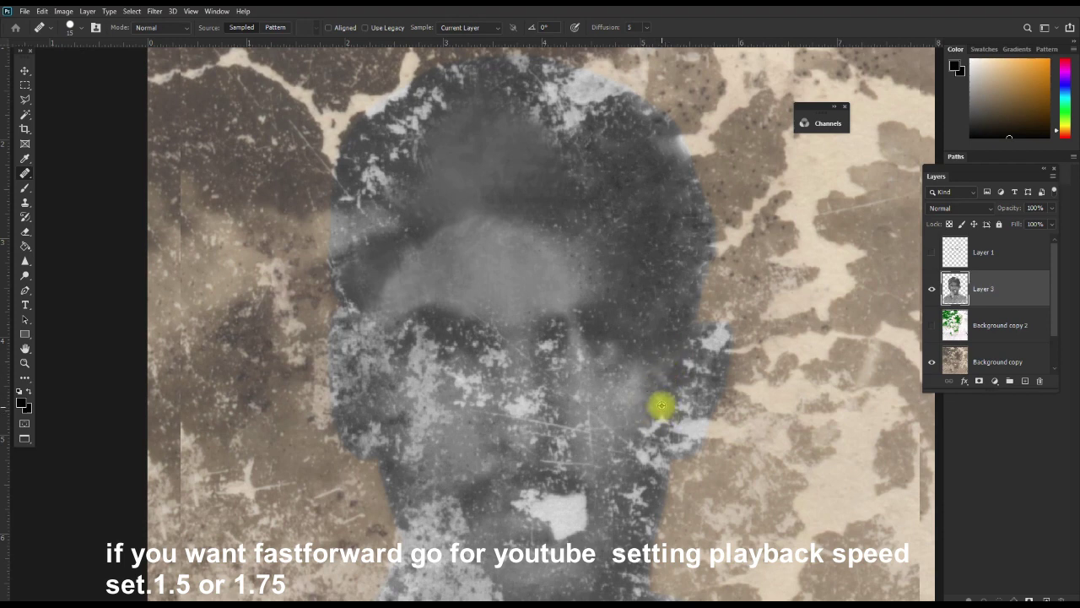
pyautogui.click(674, 325)
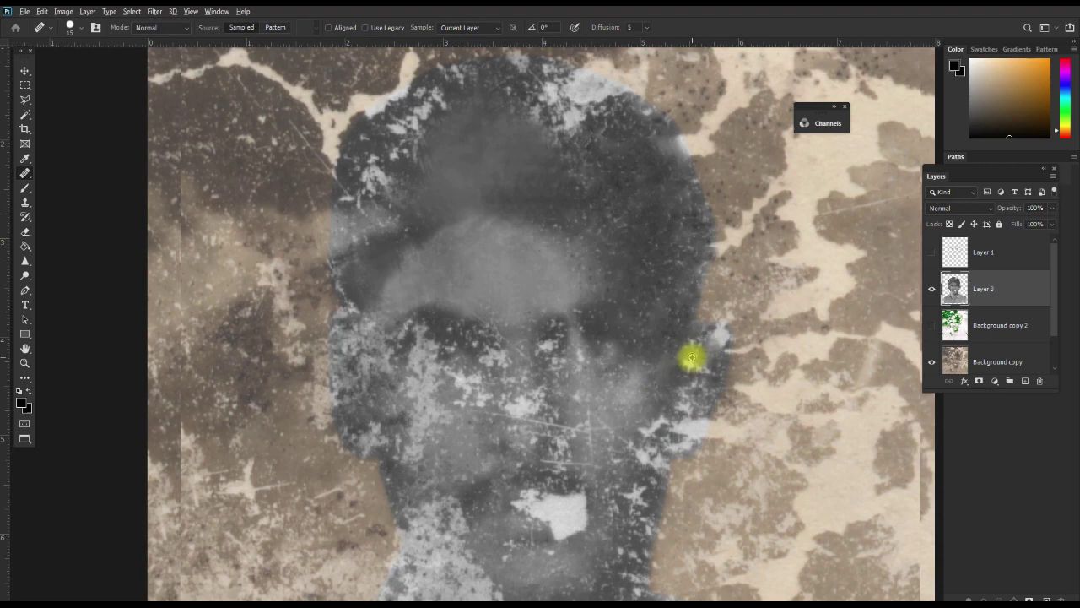
pyautogui.click(676, 338)
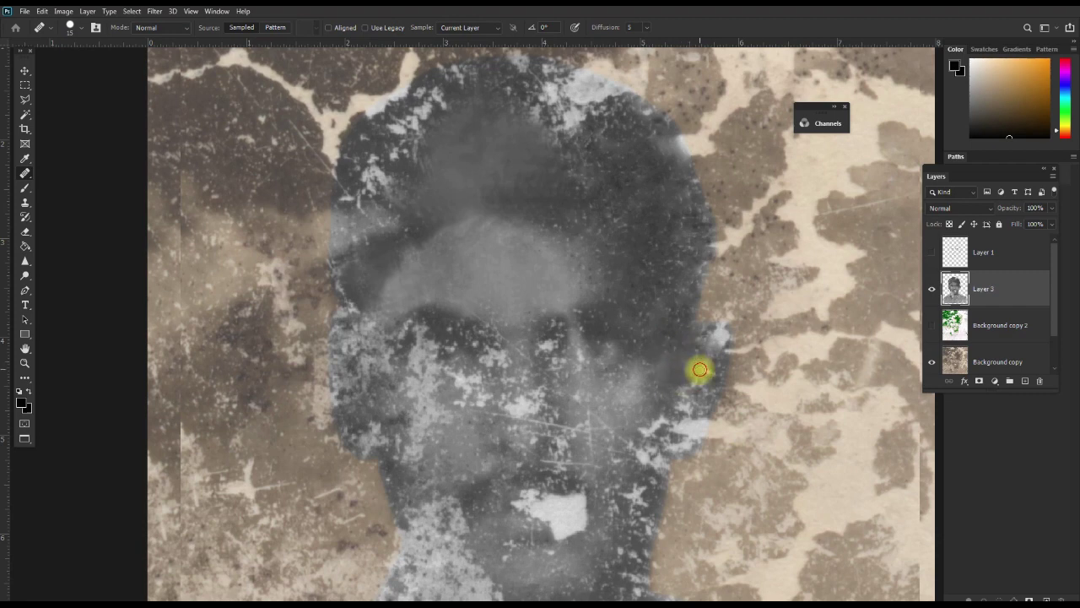
pyautogui.moveTo(691, 410); pyautogui.dragTo(644, 432)
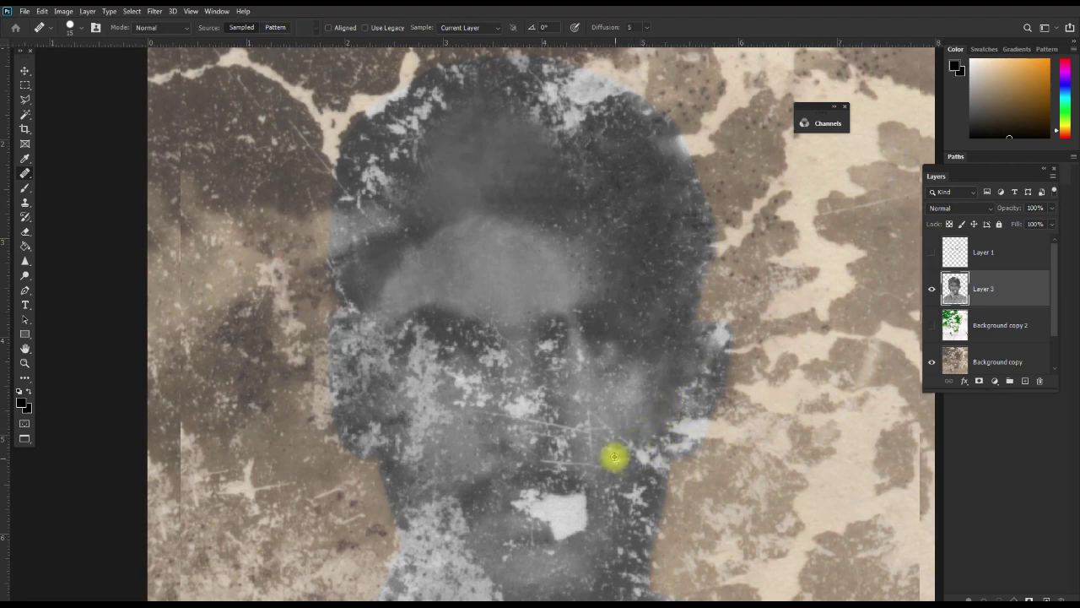
# Switch to the Spot Healing Brush and paint out the scratches around the mouth
pyautogui.rightClick(25, 173)
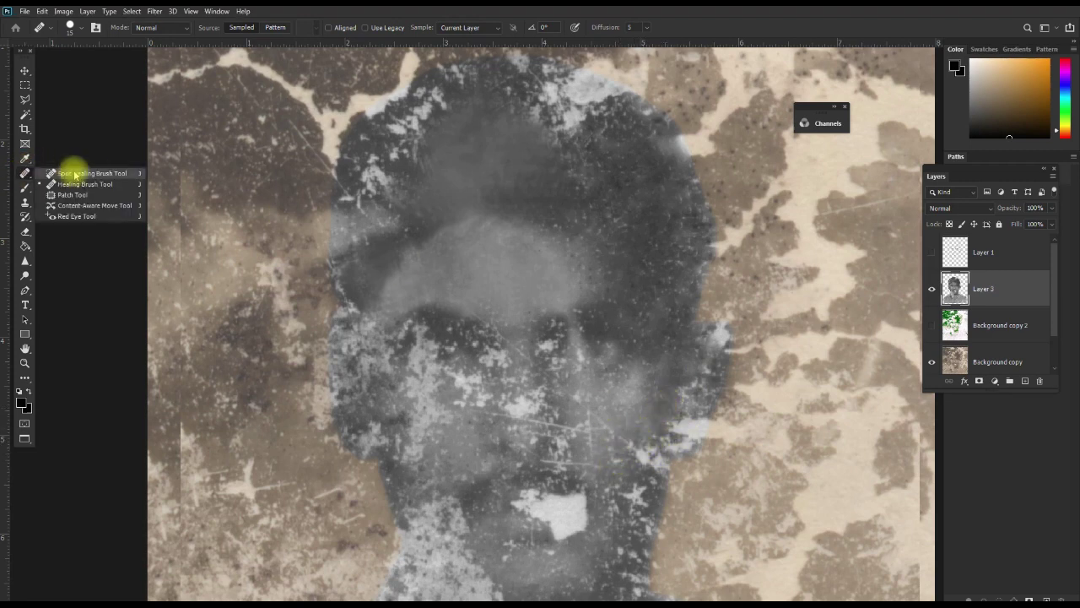
pyautogui.click(75, 173)
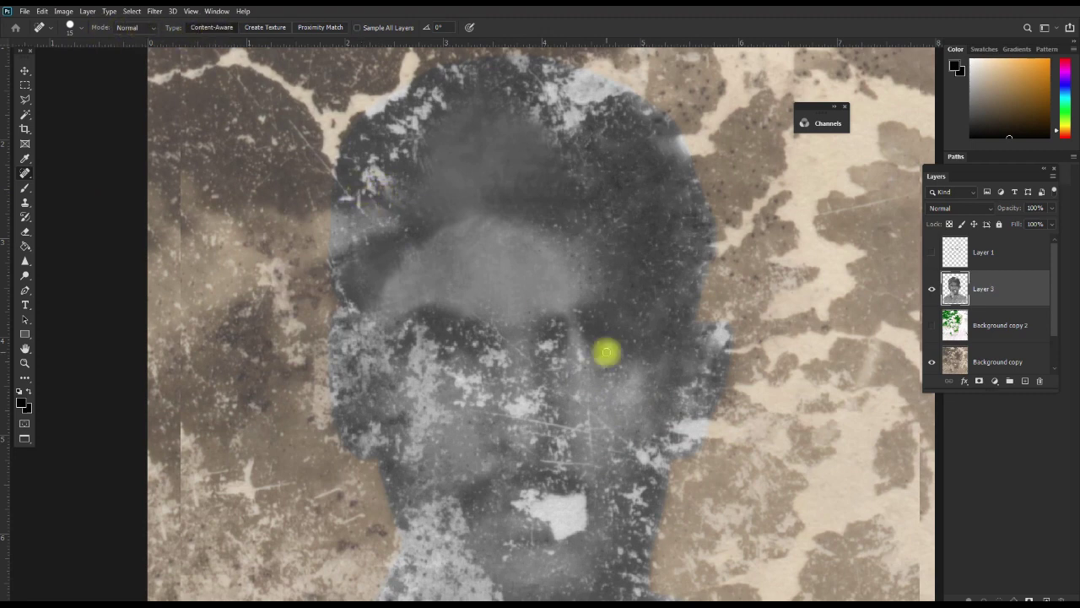
pyautogui.moveTo(589, 411); pyautogui.dragTo(640, 458)
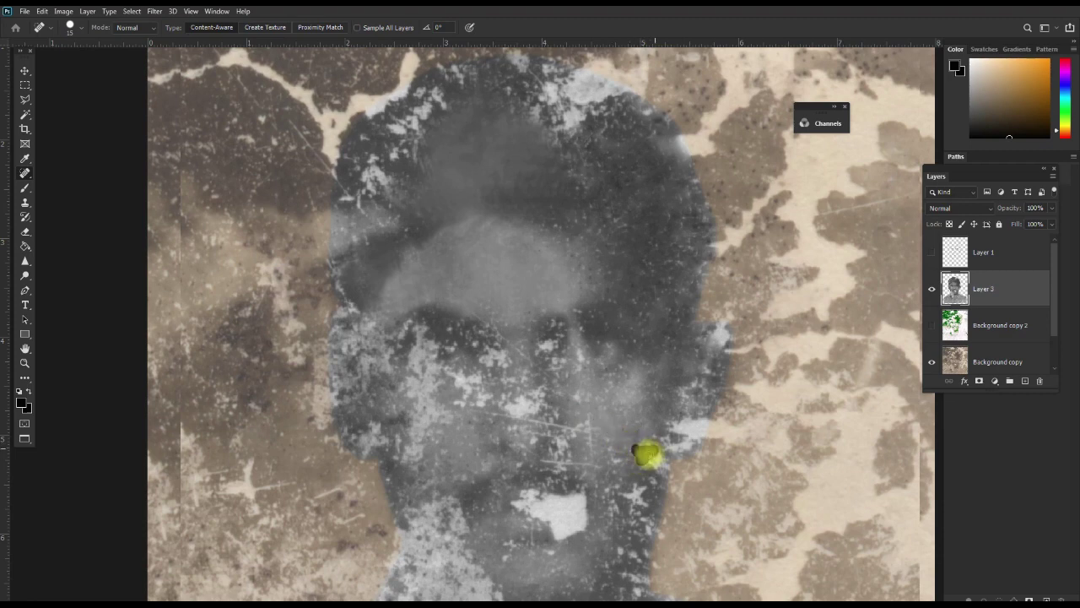
pyautogui.click(654, 460)
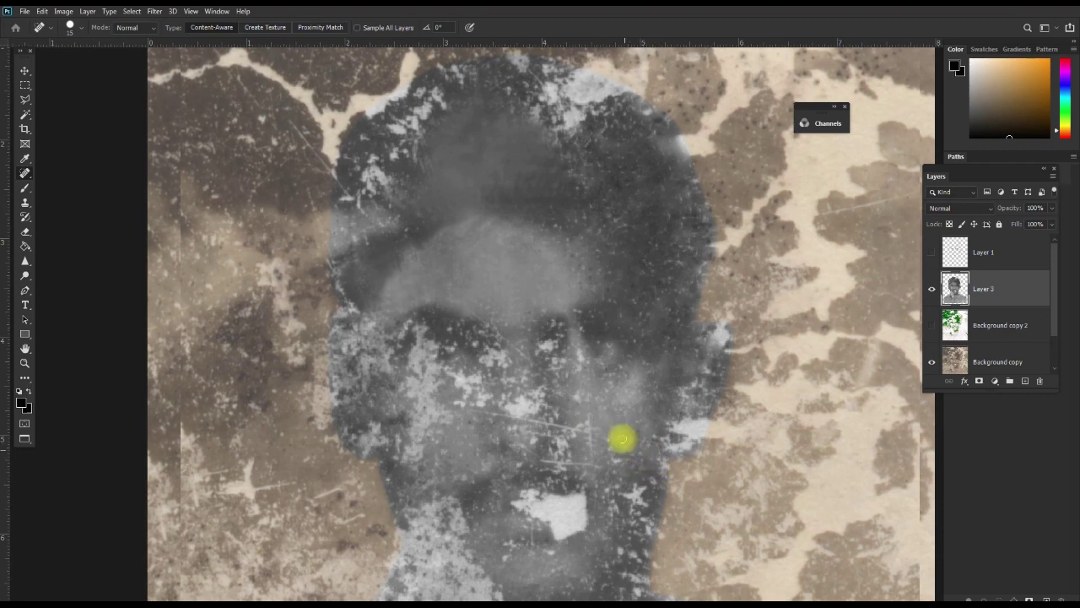
pyautogui.moveTo(588, 412); pyautogui.dragTo(594, 457)
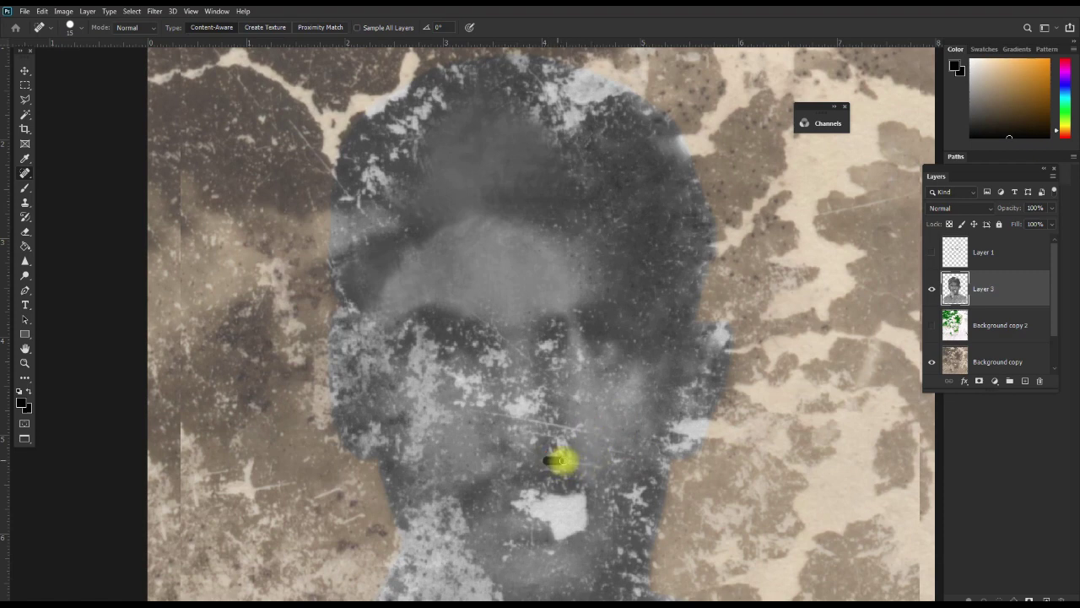
pyautogui.moveTo(549, 461); pyautogui.dragTo(591, 464)
pyautogui.click(610, 448)
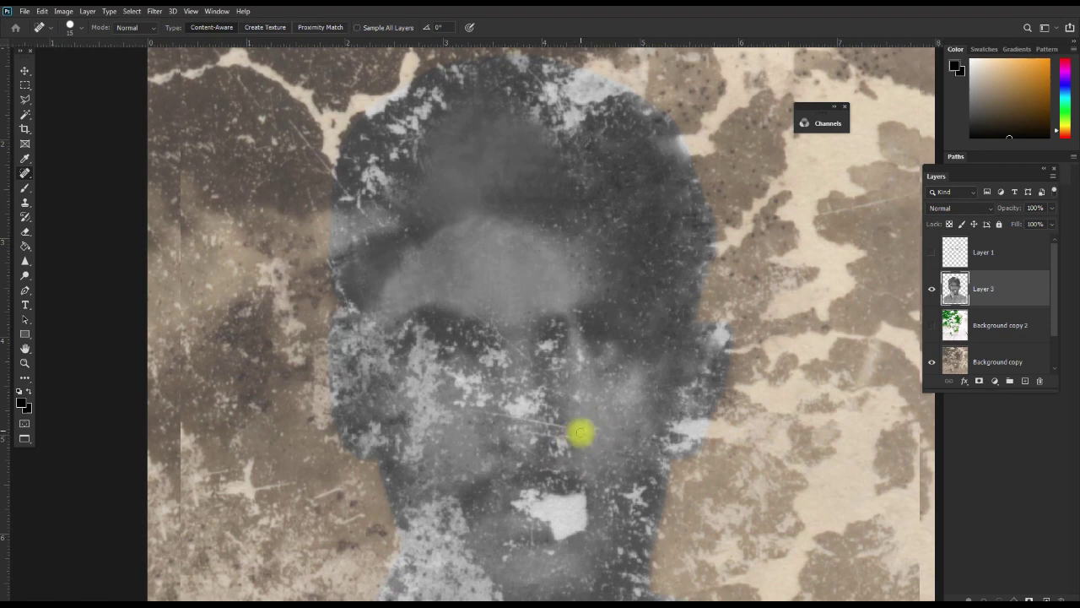
pyautogui.moveTo(554, 425); pyautogui.dragTo(618, 439)
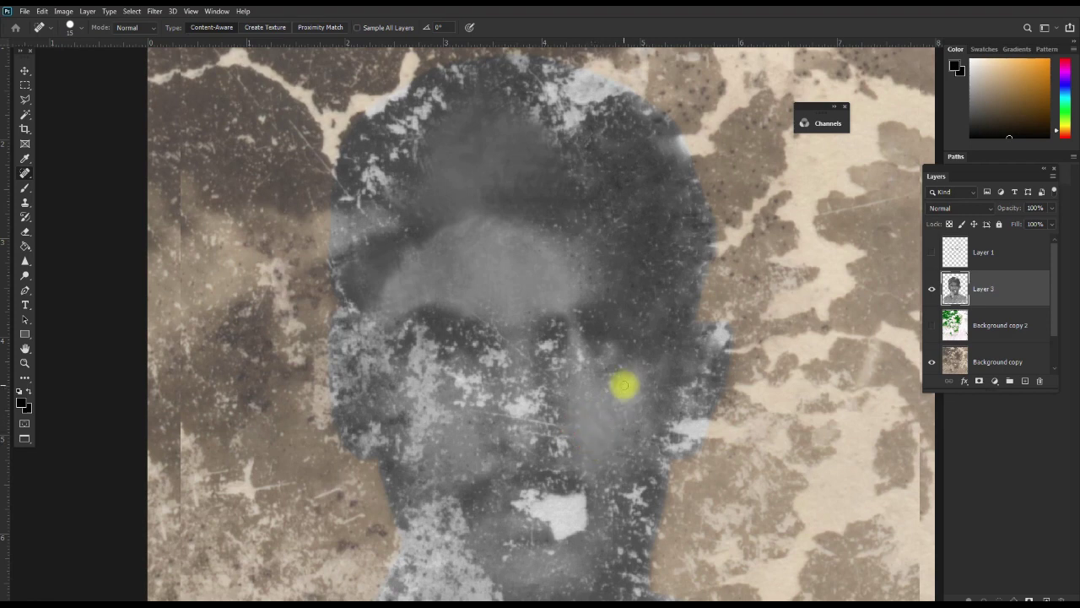
# Heal the spots on the right cheek, near the eye and along the right jaw edge
pyautogui.moveTo(614, 384); pyautogui.dragTo(611, 374)
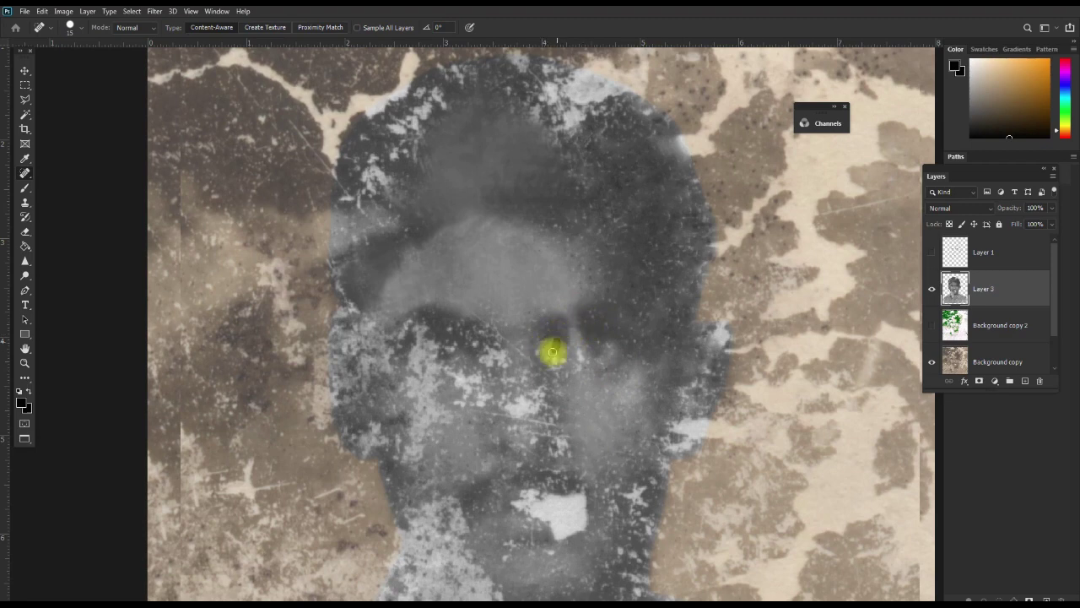
pyautogui.click(541, 344)
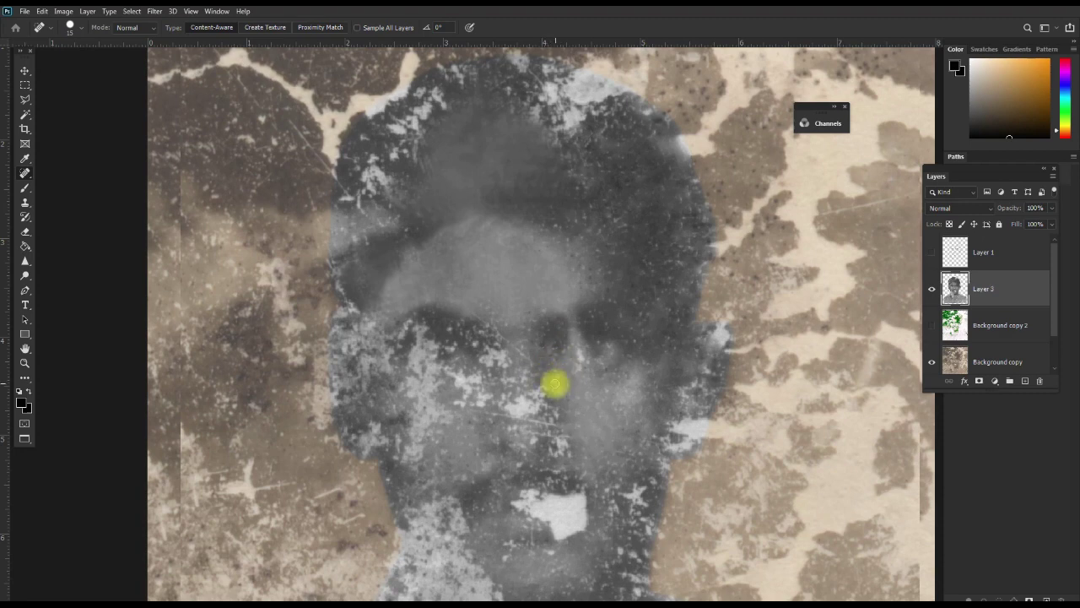
pyautogui.click(549, 394)
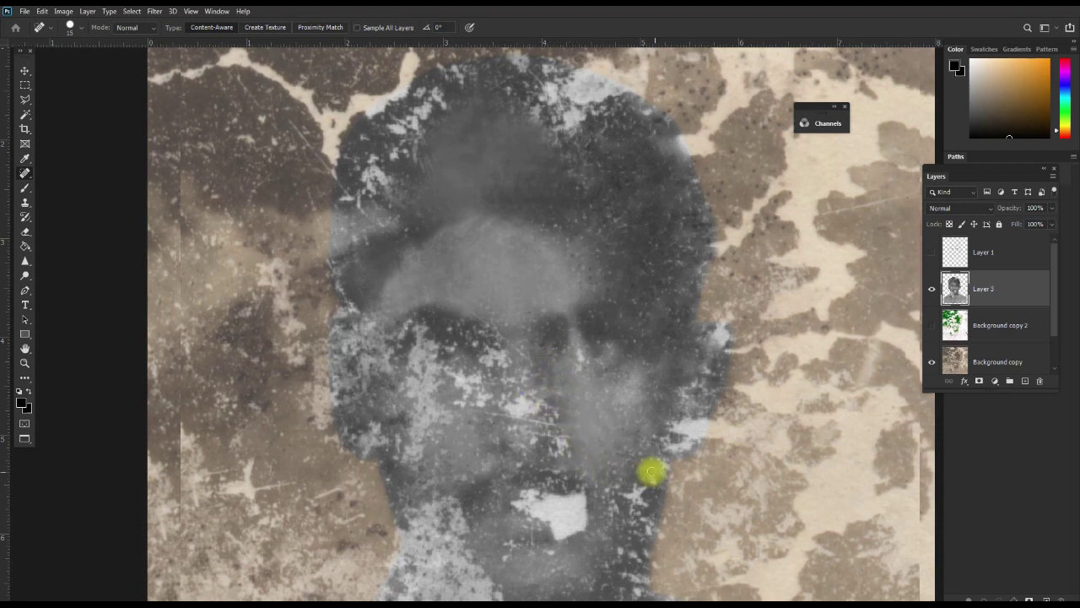
pyautogui.click(615, 492)
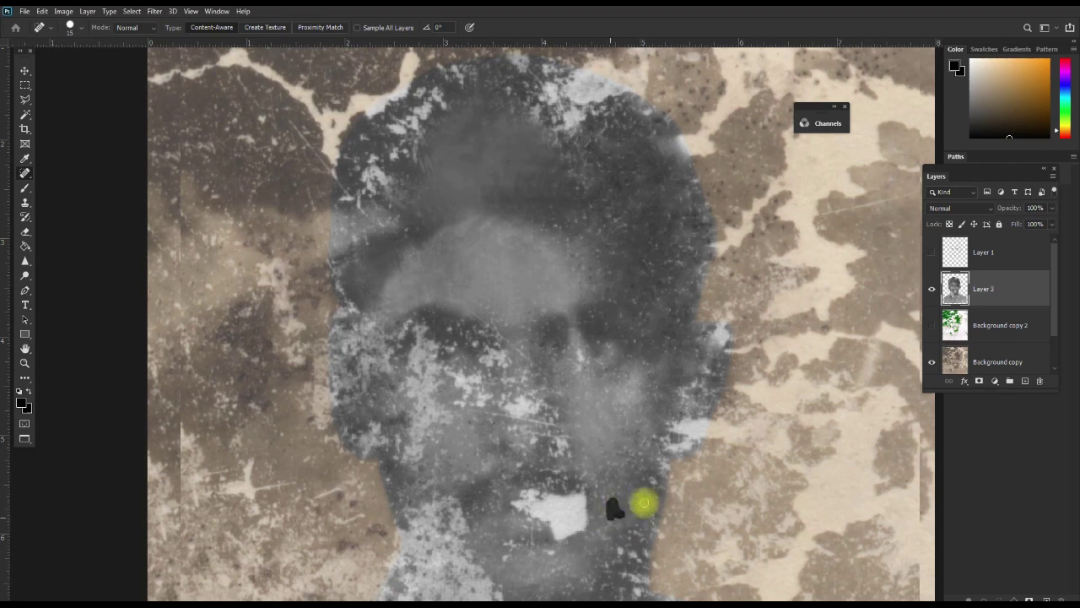
pyautogui.click(653, 482)
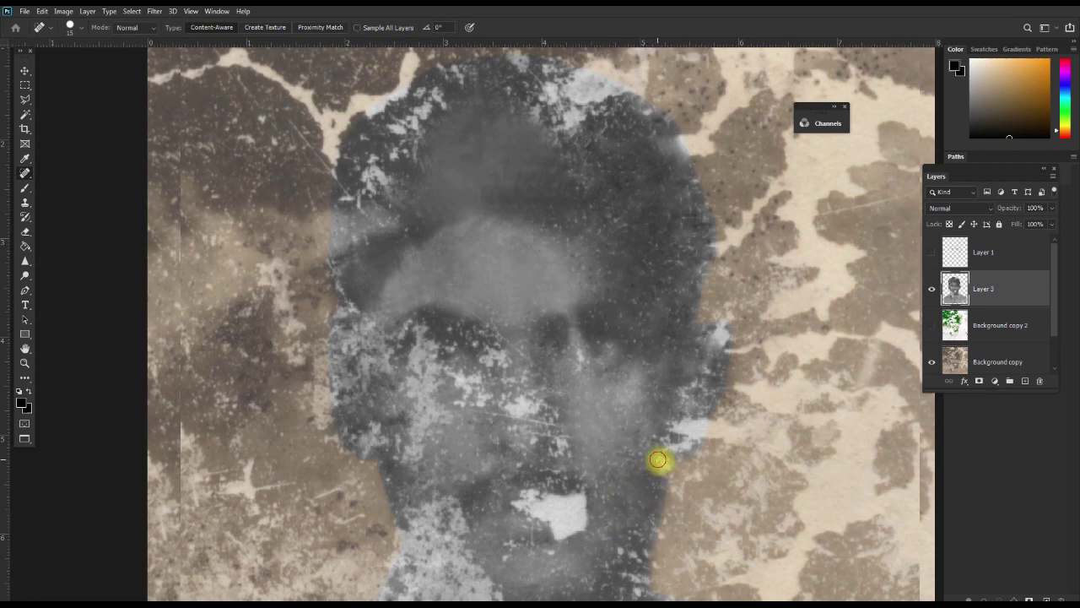
pyautogui.click(656, 441)
pyautogui.click(668, 423)
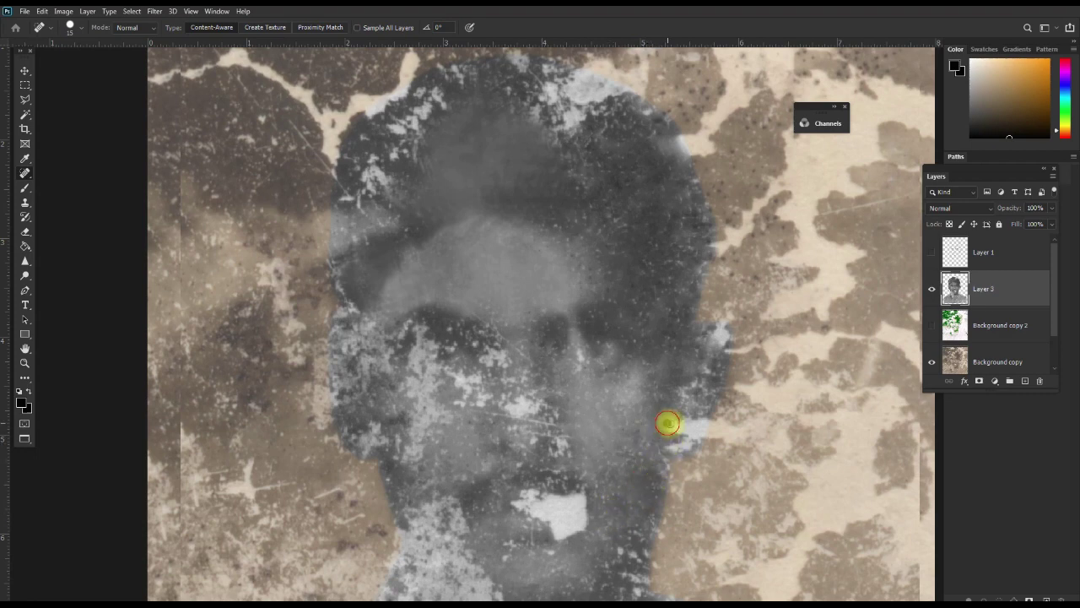
pyautogui.click(682, 429)
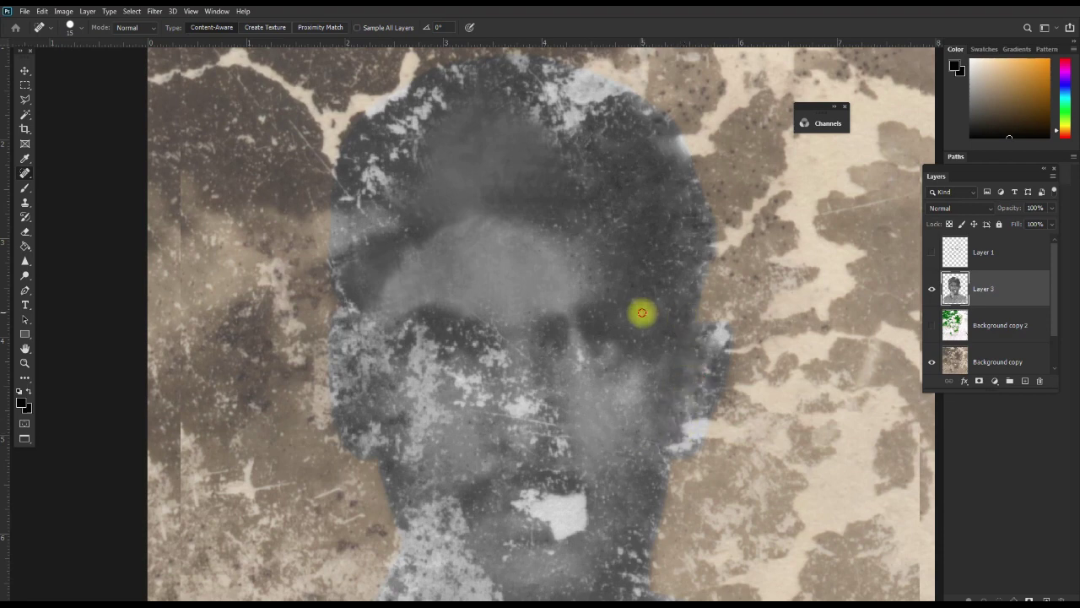
pyautogui.moveTo(646, 305); pyautogui.dragTo(641, 216)
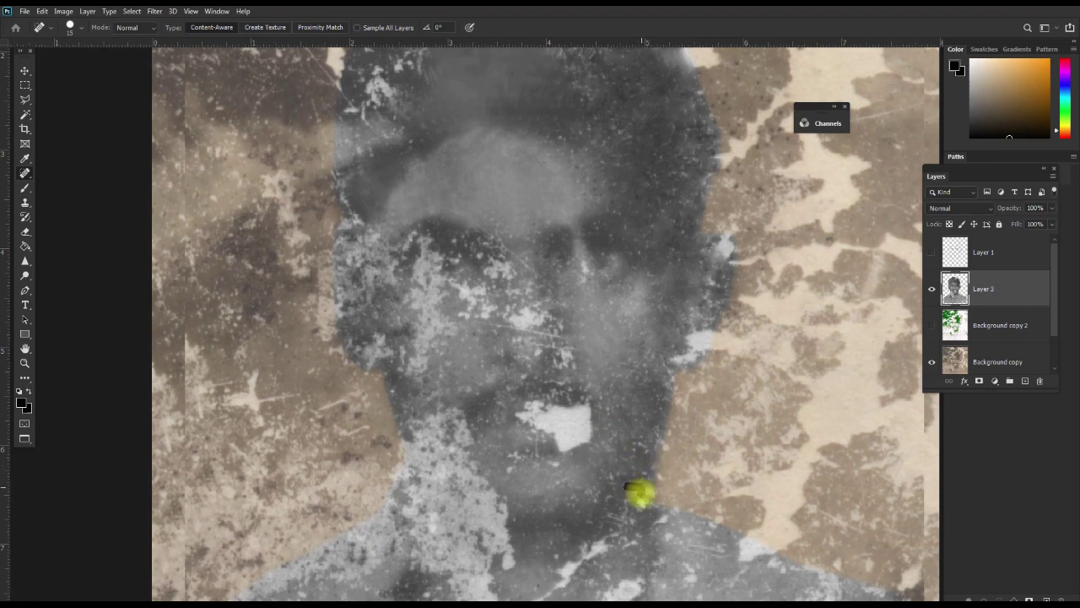
# Heal the chin spots, then toggle Layer 3's visibility to compare with the original
pyautogui.moveTo(643, 490); pyautogui.dragTo(639, 503)
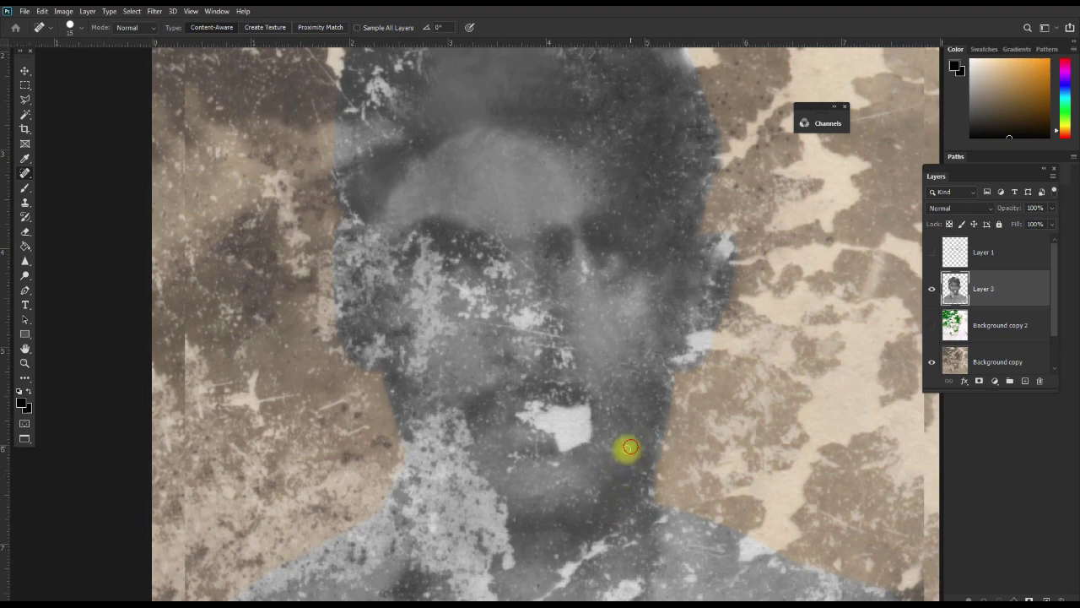
pyautogui.click(601, 447)
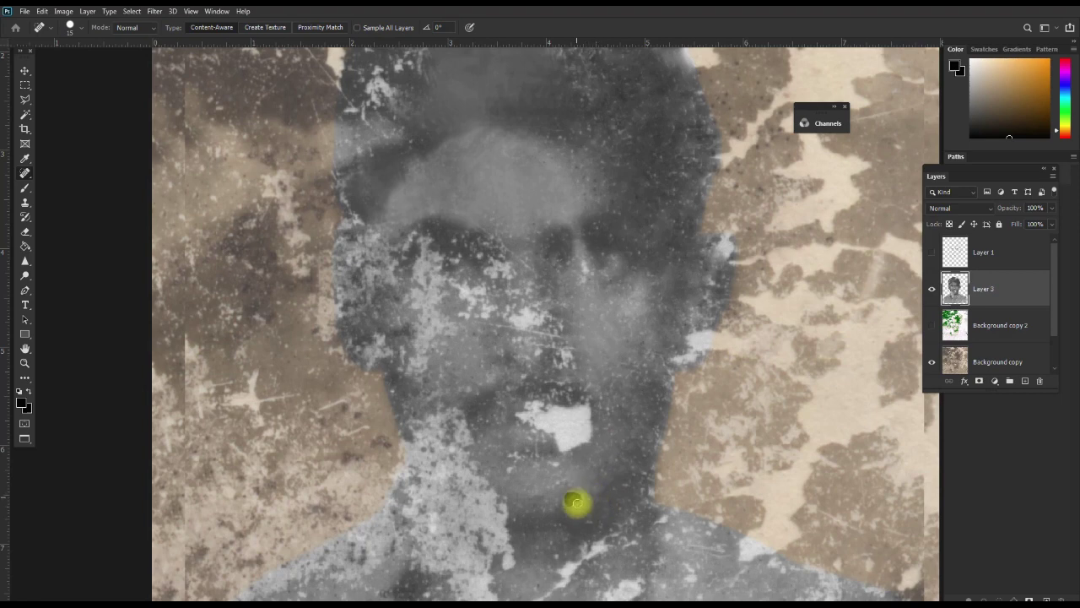
pyautogui.click(550, 464)
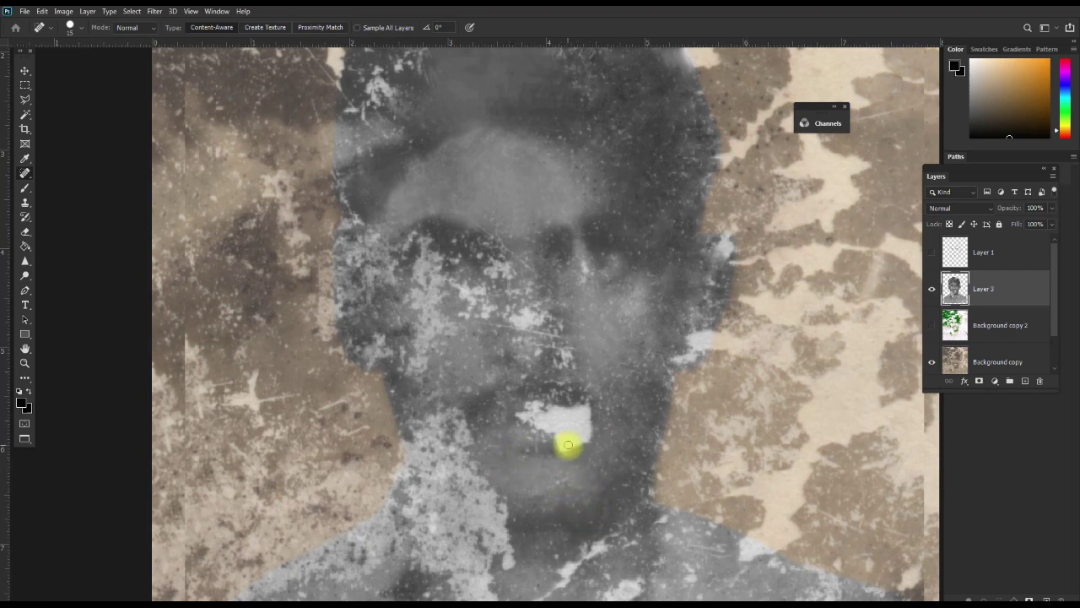
pyautogui.click(610, 411)
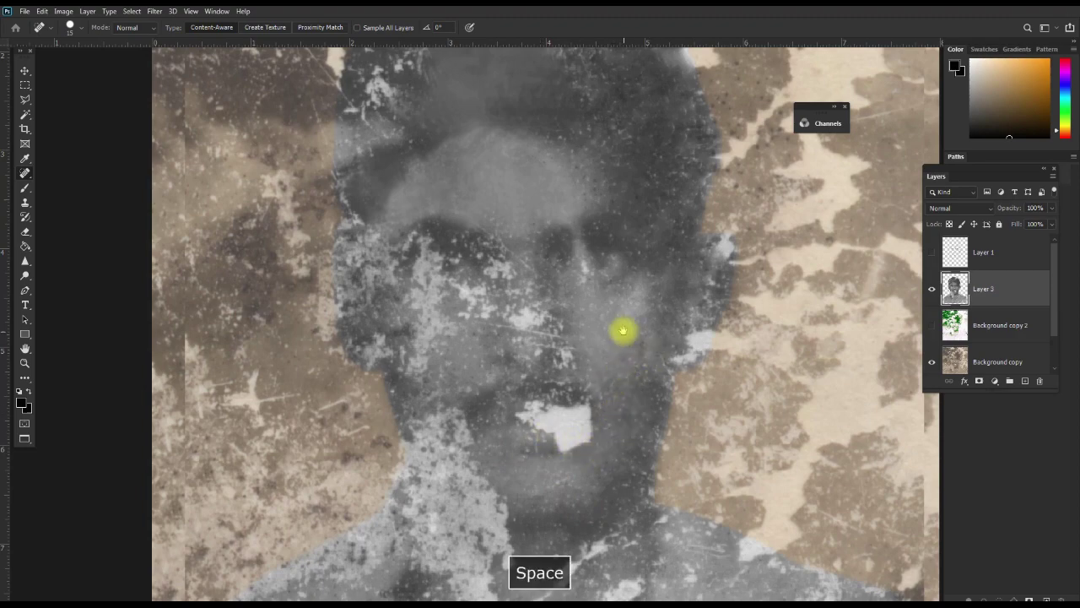
pyautogui.moveTo(622, 330); pyautogui.dragTo(637, 381)
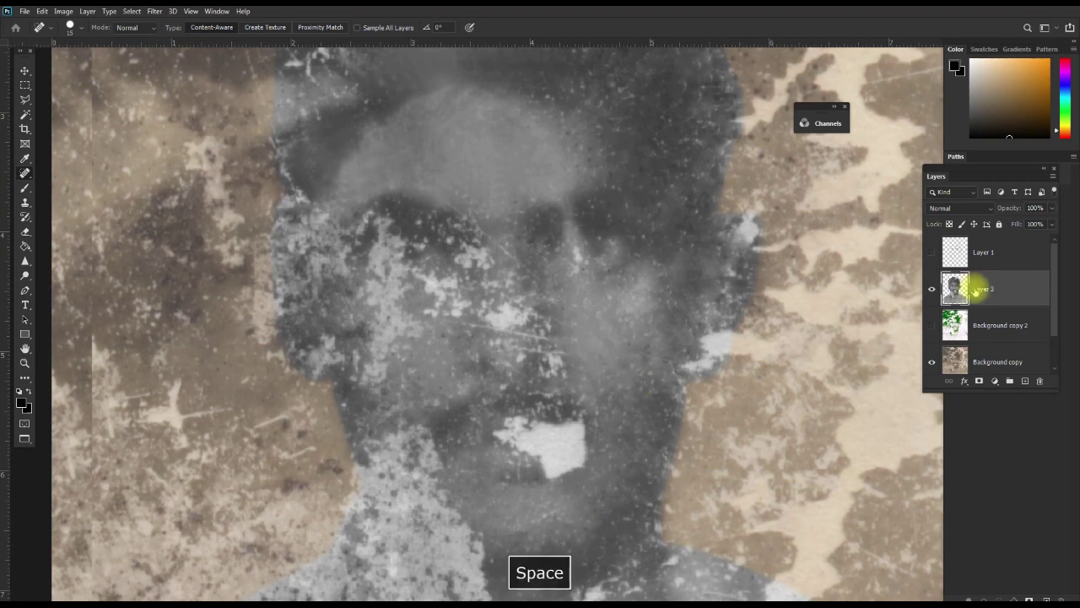
pyautogui.click(931, 289)
pyautogui.click(931, 290)
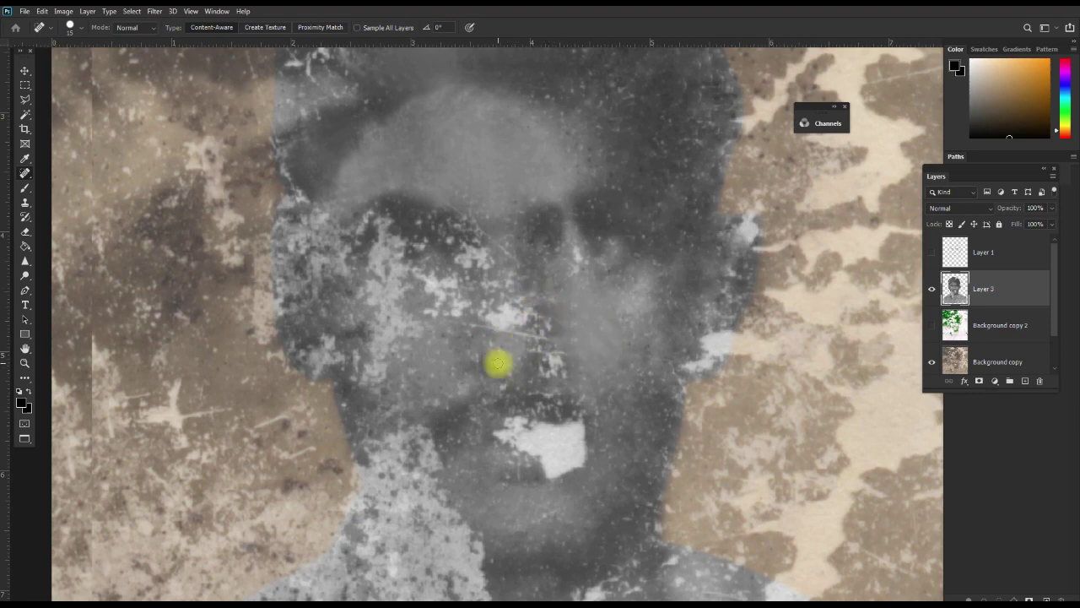
# With a smaller brush, heal blemishes above the lip, the left cheek scratch and beside the nostril
pyautogui.scroll(-2, 549, 333)
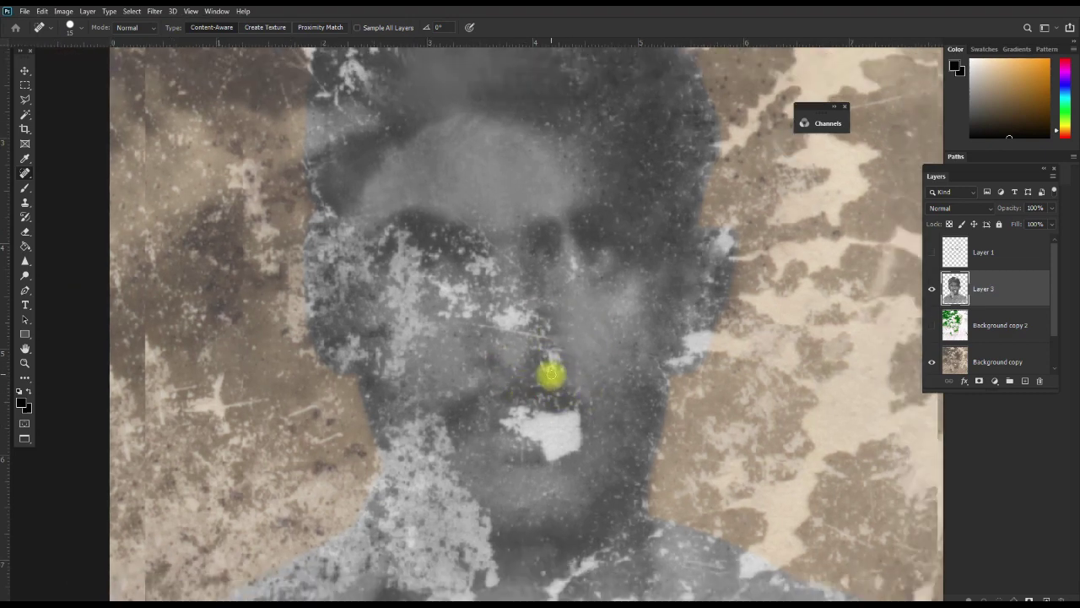
pyautogui.press('[')
pyautogui.moveTo(542, 385)
pyautogui.mouseDown()
pyautogui.moveTo(581, 389)
pyautogui.moveTo(538, 396)
pyautogui.mouseUp()
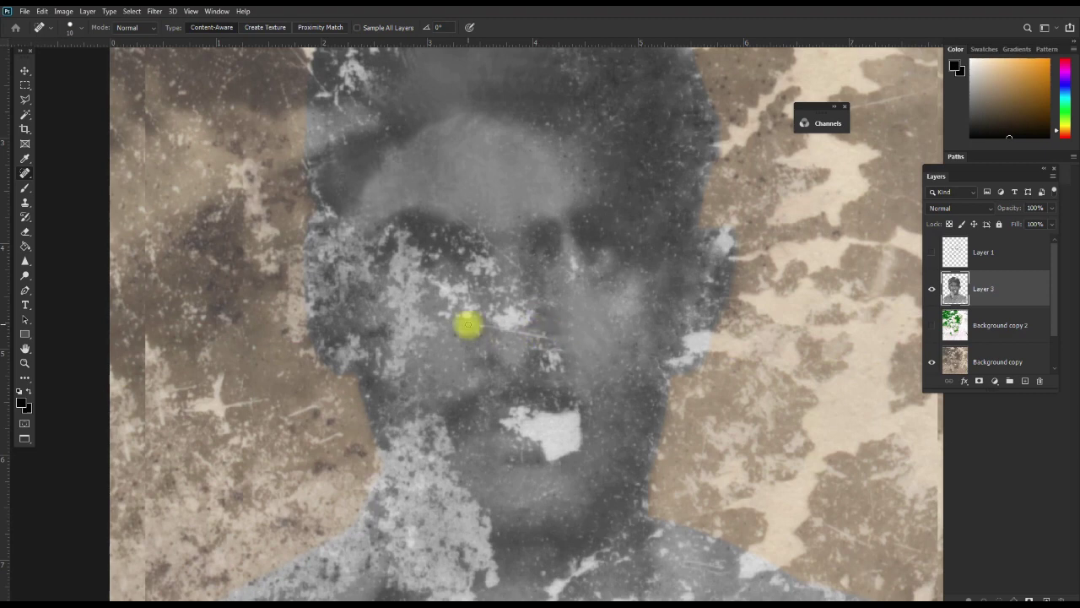
pyautogui.moveTo(466, 322); pyautogui.dragTo(528, 334)
pyautogui.moveTo(544, 335); pyautogui.dragTo(540, 333)
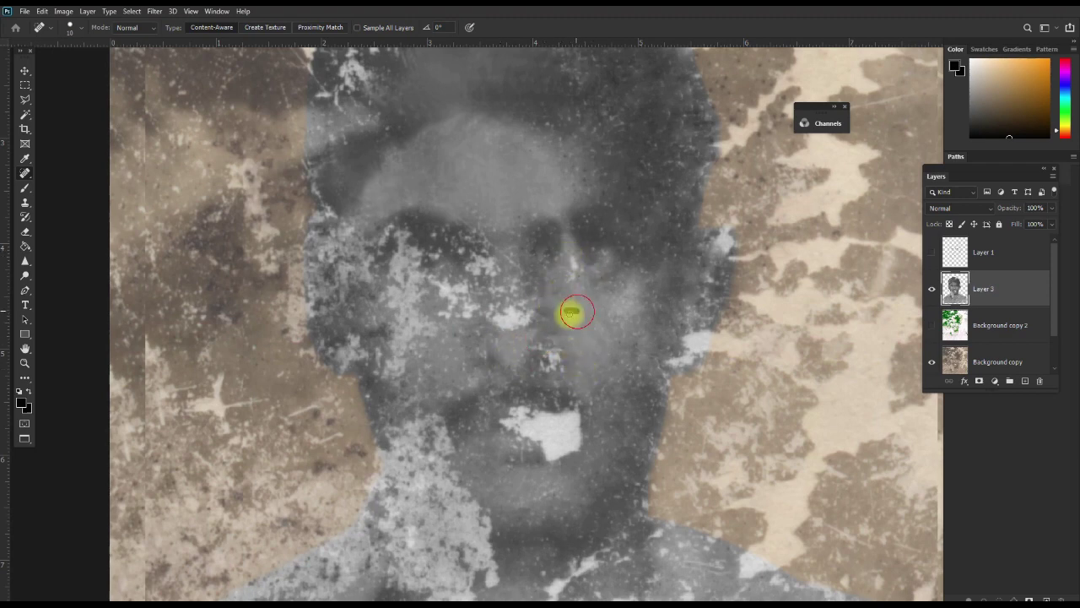
pyautogui.moveTo(569, 330); pyautogui.dragTo(564, 335)
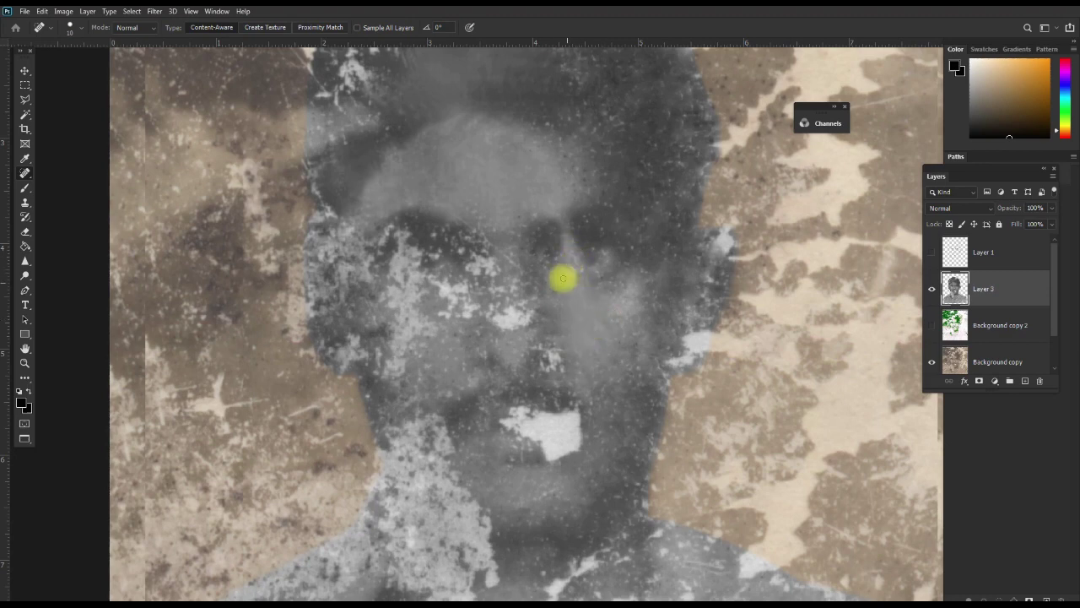
# Resize the healing brush between 15 and 25 and heal spots below the left eye and on the cheek
pyautogui.press(']')
pyautogui.press(']')
pyautogui.press(']')
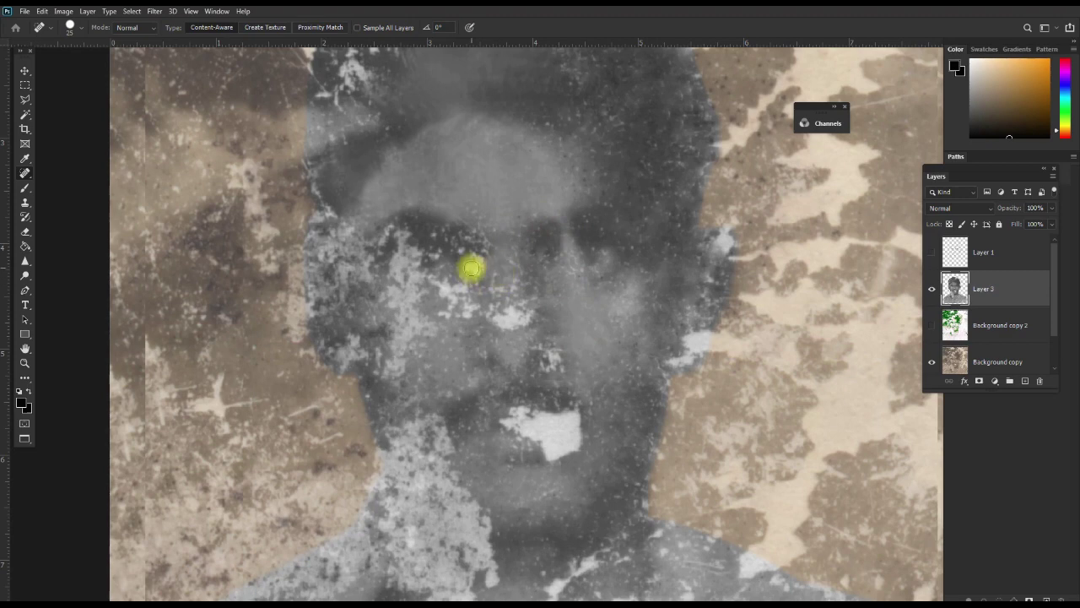
pyautogui.press('[')
pyautogui.press('[')
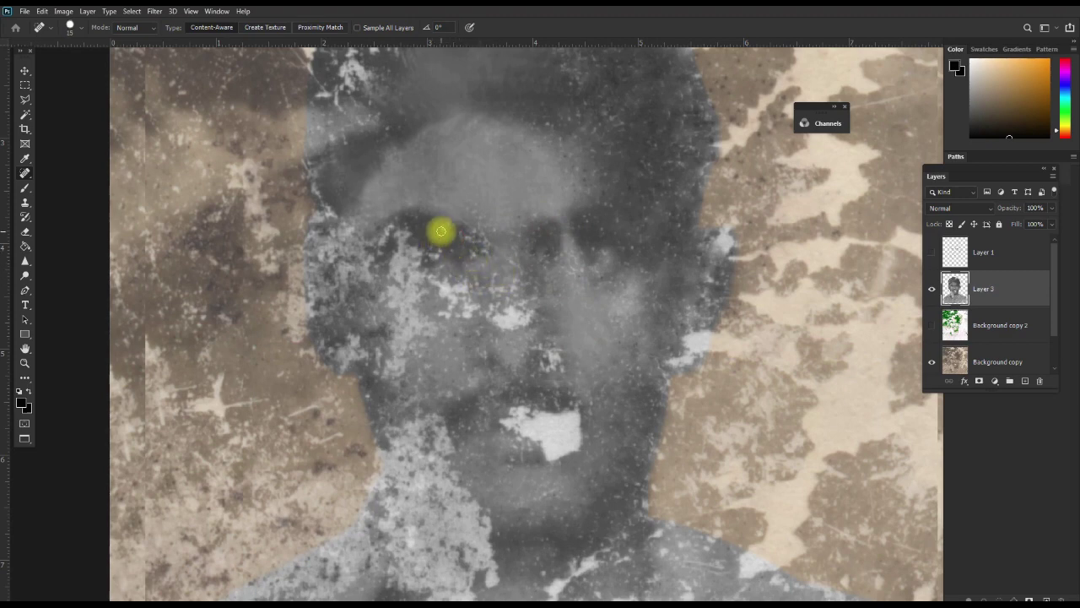
pyautogui.click(449, 232)
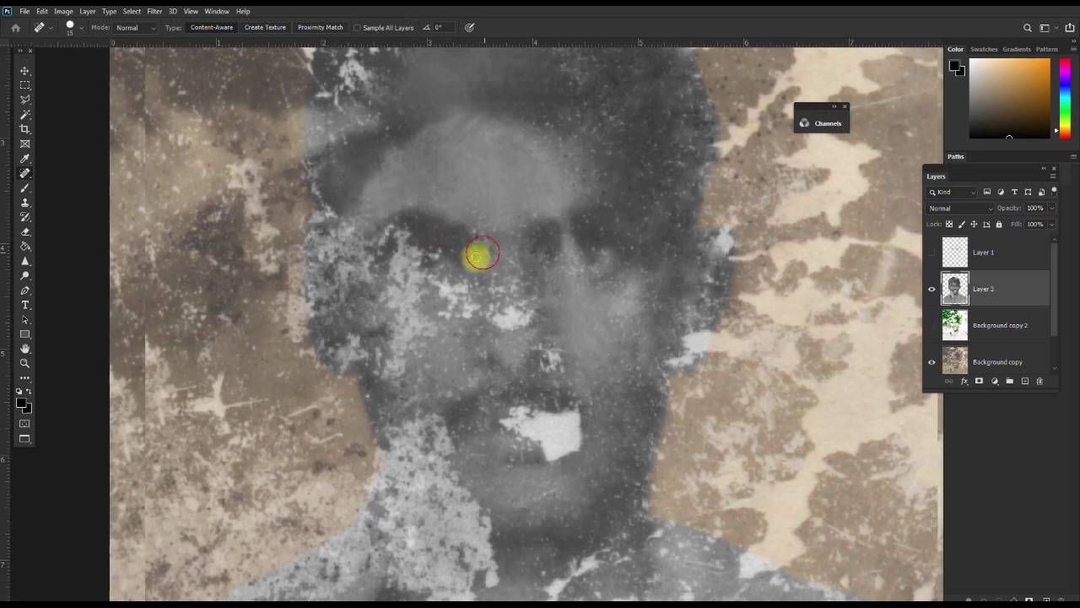
pyautogui.press(']')
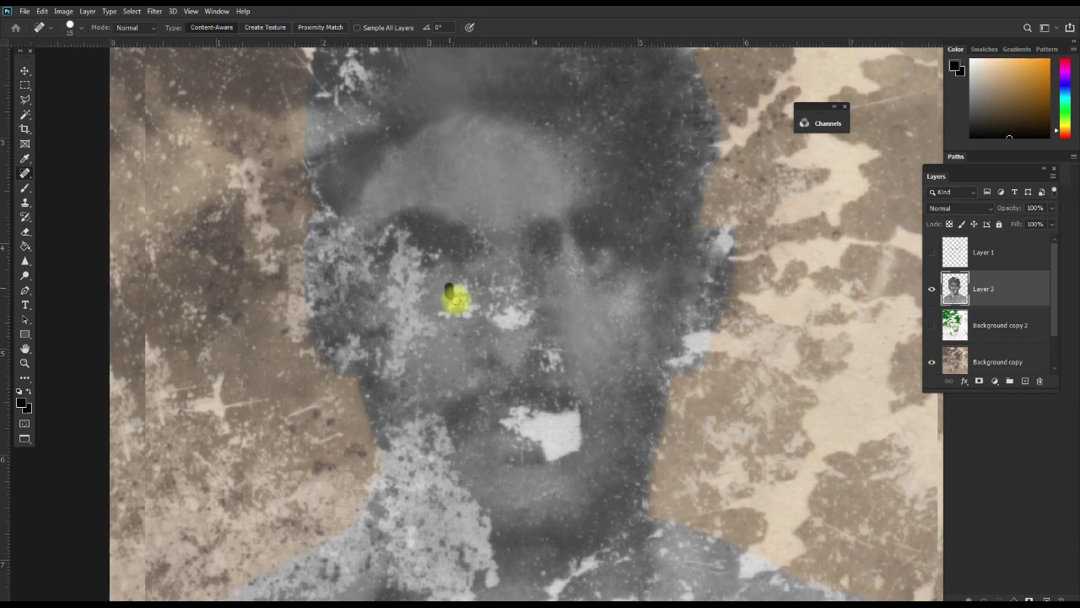
pyautogui.moveTo(446, 314); pyautogui.dragTo(456, 312)
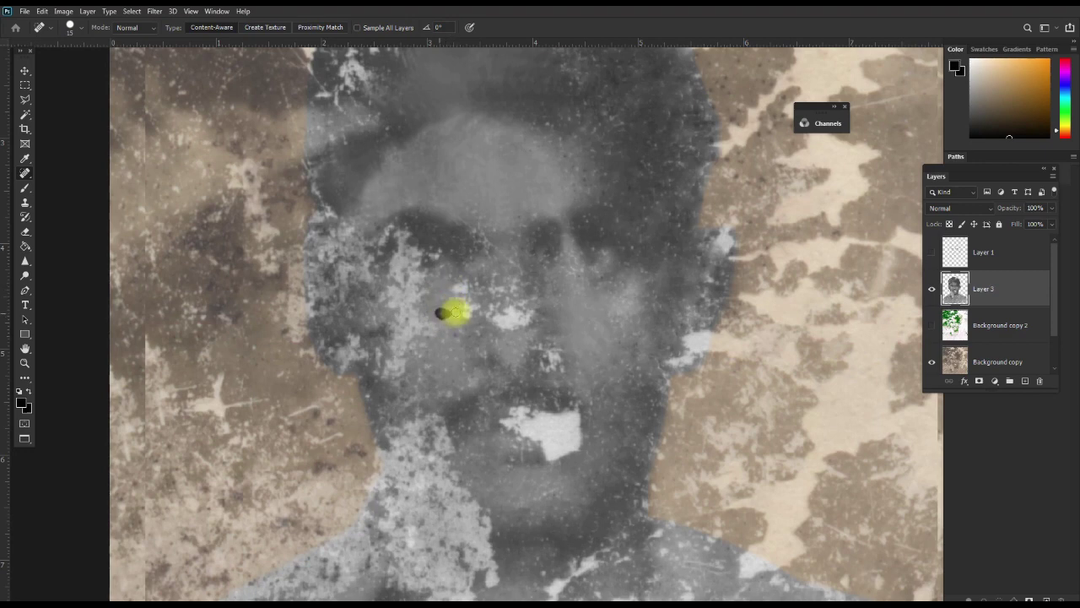
pyautogui.click(451, 319)
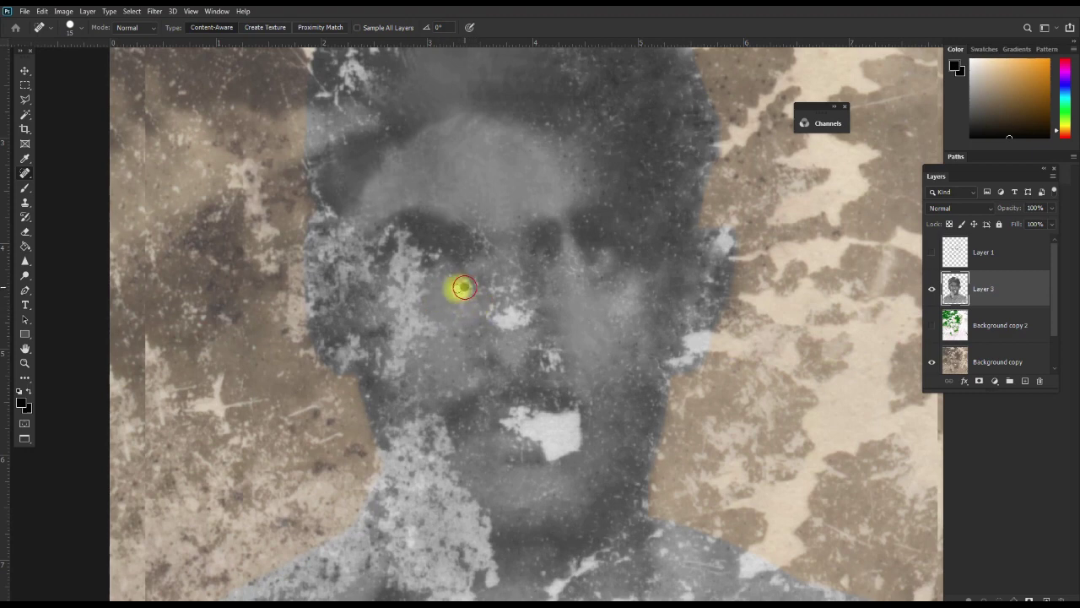
pyautogui.moveTo(465, 288); pyautogui.dragTo(475, 292)
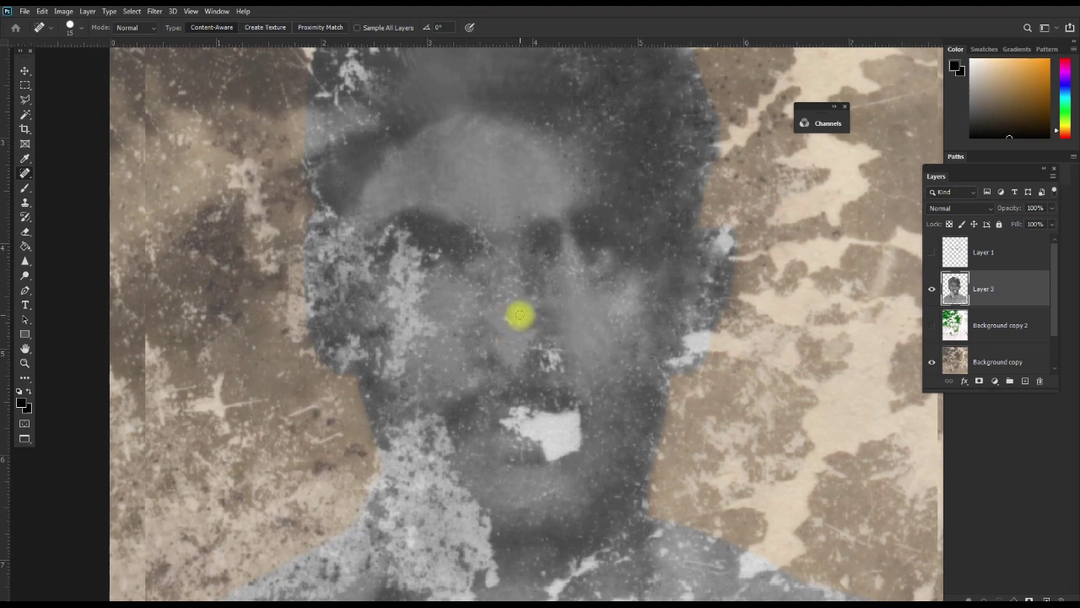
# Switch to the Clone Stamp tool and lower its opacity to 37%
pyautogui.click(517, 321)
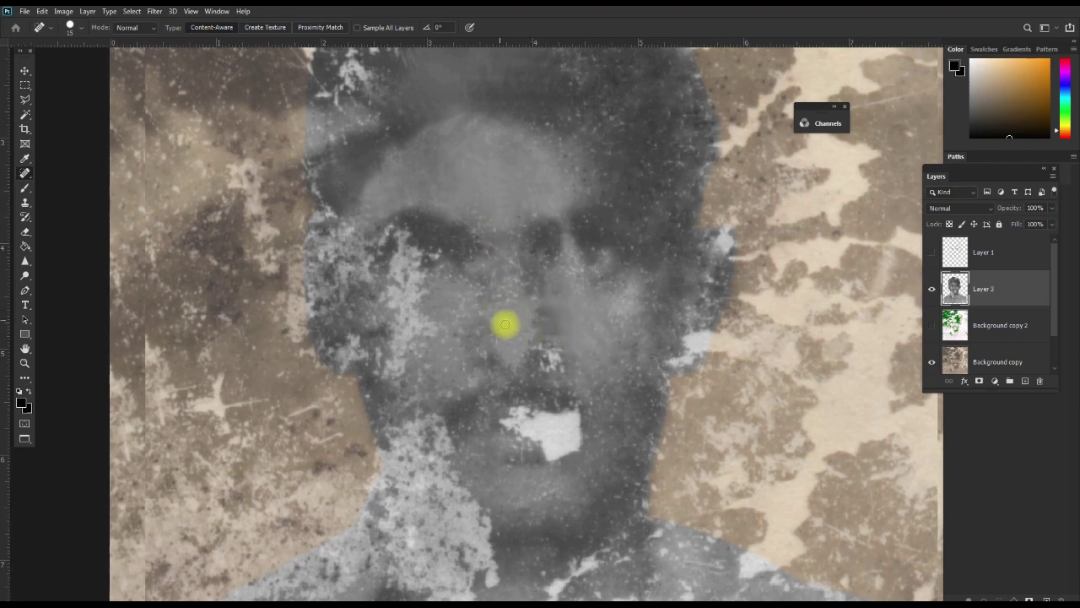
pyautogui.click(24, 203)
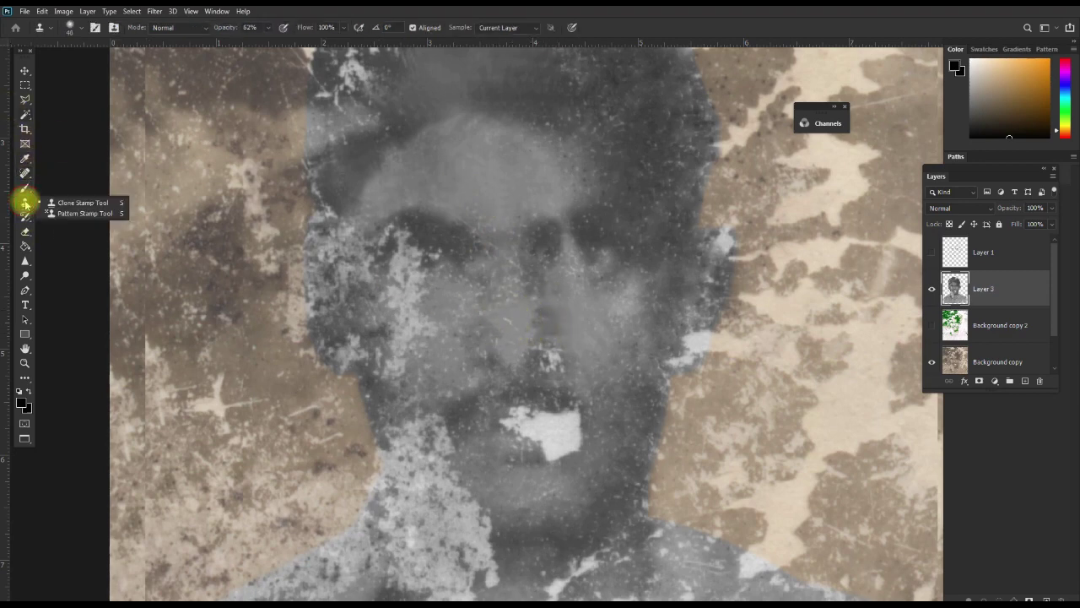
pyautogui.click(85, 201)
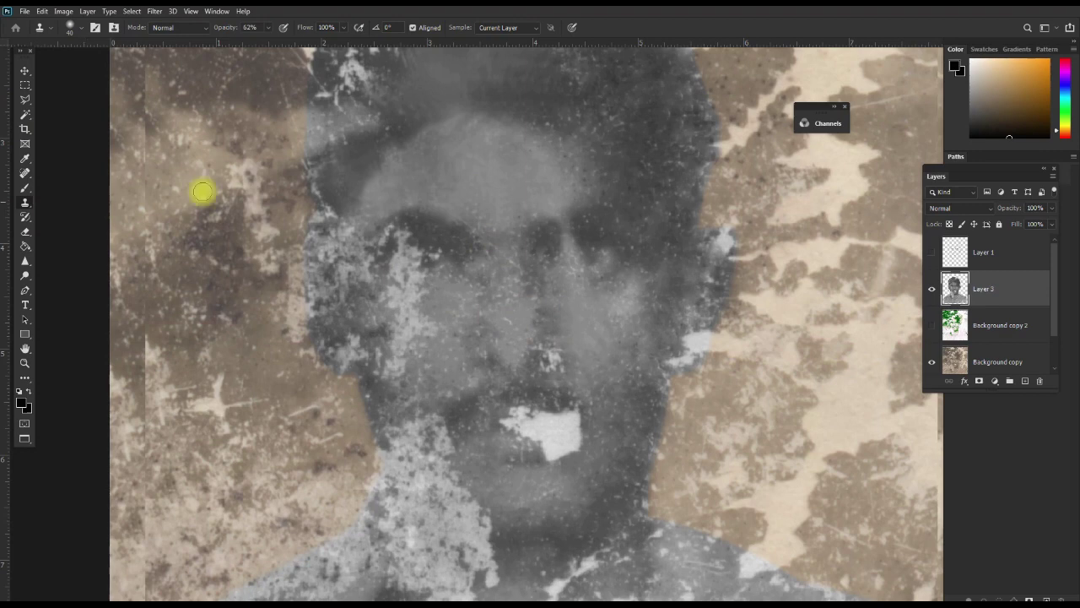
pyautogui.click(268, 27)
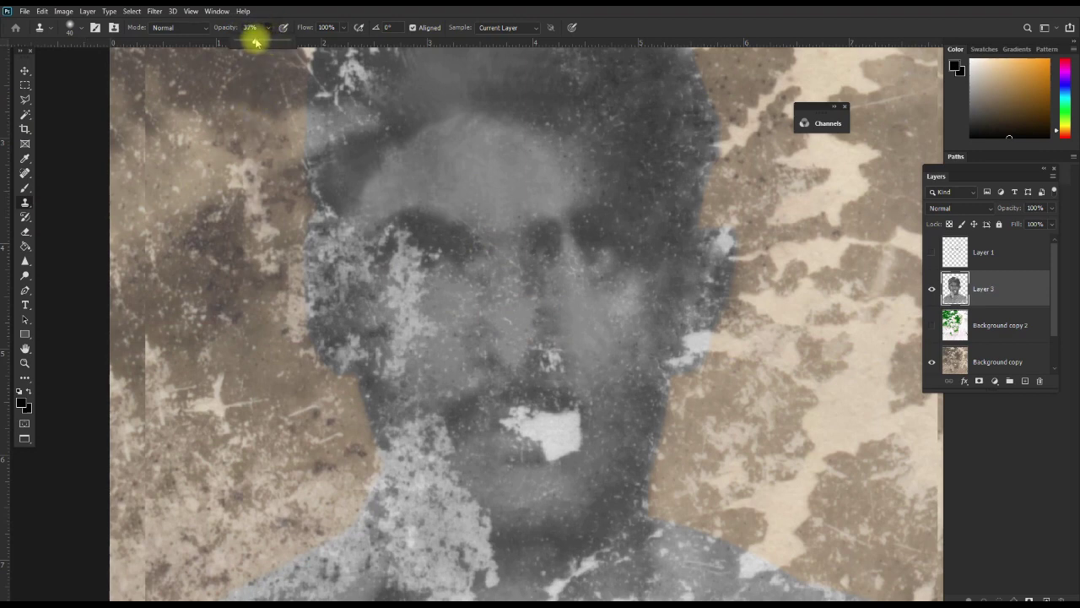
pyautogui.moveTo(256, 42); pyautogui.dragTo(253, 43)
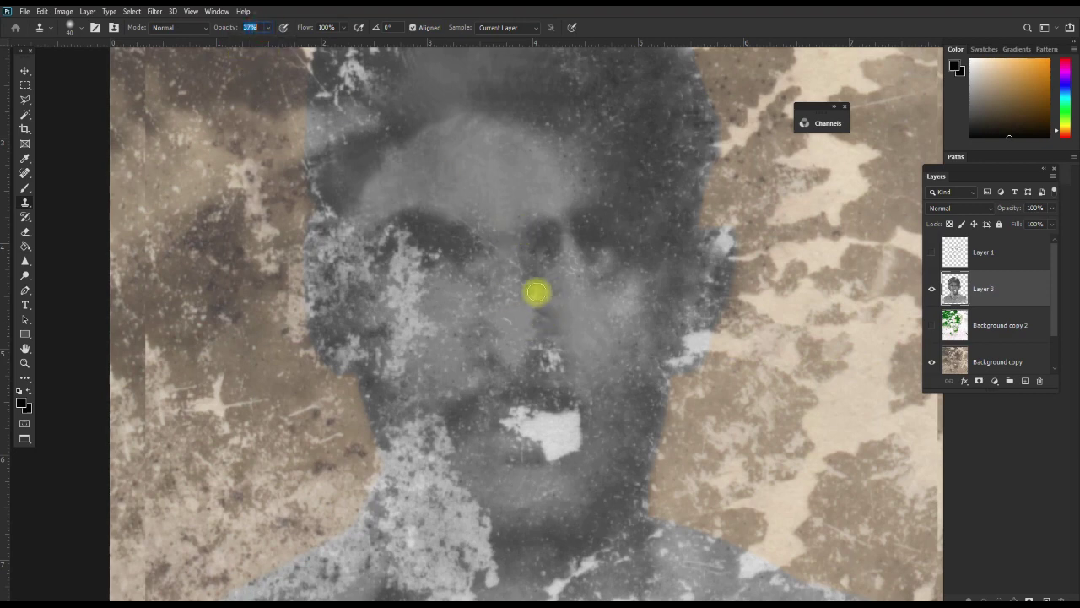
# Sample skin beside the nose and clone it over the nose, inner brow and cheek
pyautogui.click(534, 277)
pyautogui.moveTo(529, 284)
pyautogui.mouseDown()
pyautogui.moveTo(535, 275)
pyautogui.moveTo(542, 315)
pyautogui.mouseUp()
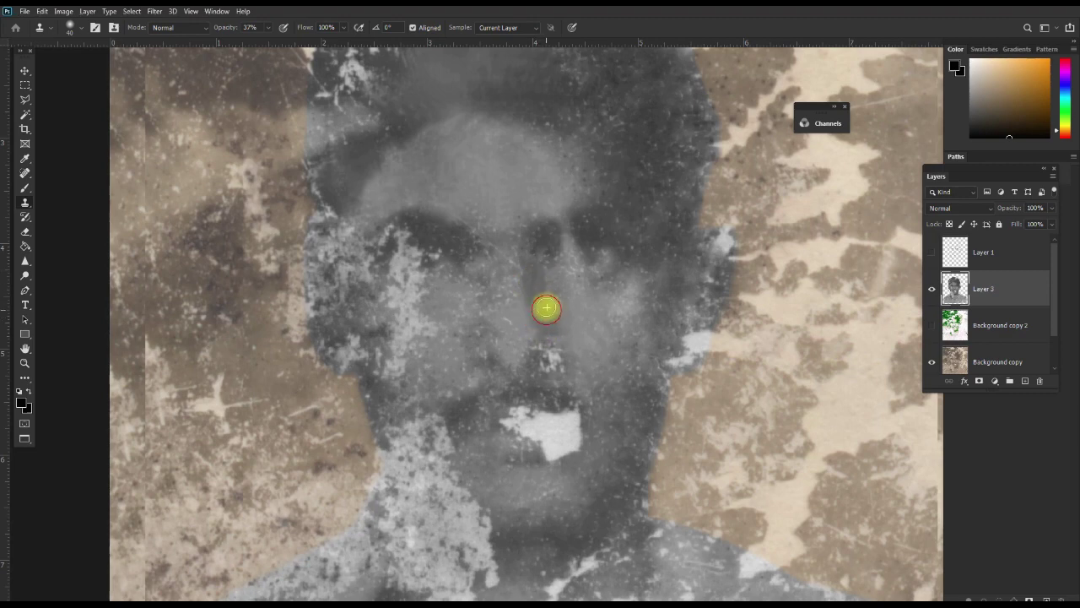
pyautogui.moveTo(535, 315); pyautogui.dragTo(542, 269)
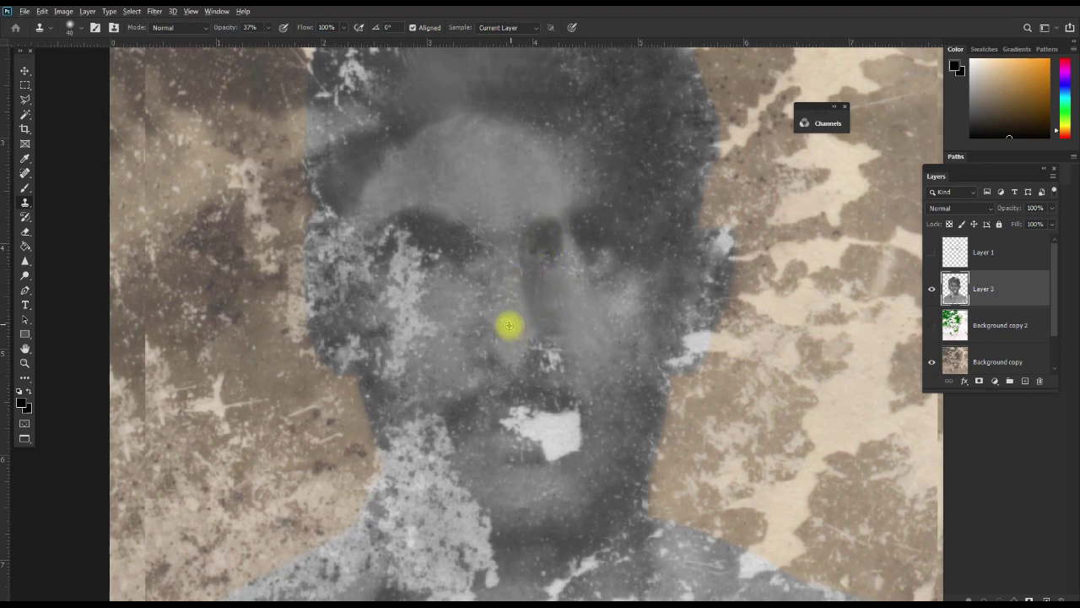
pyautogui.moveTo(513, 299)
pyautogui.mouseDown()
pyautogui.moveTo(507, 231)
pyautogui.moveTo(530, 208)
pyautogui.mouseUp()
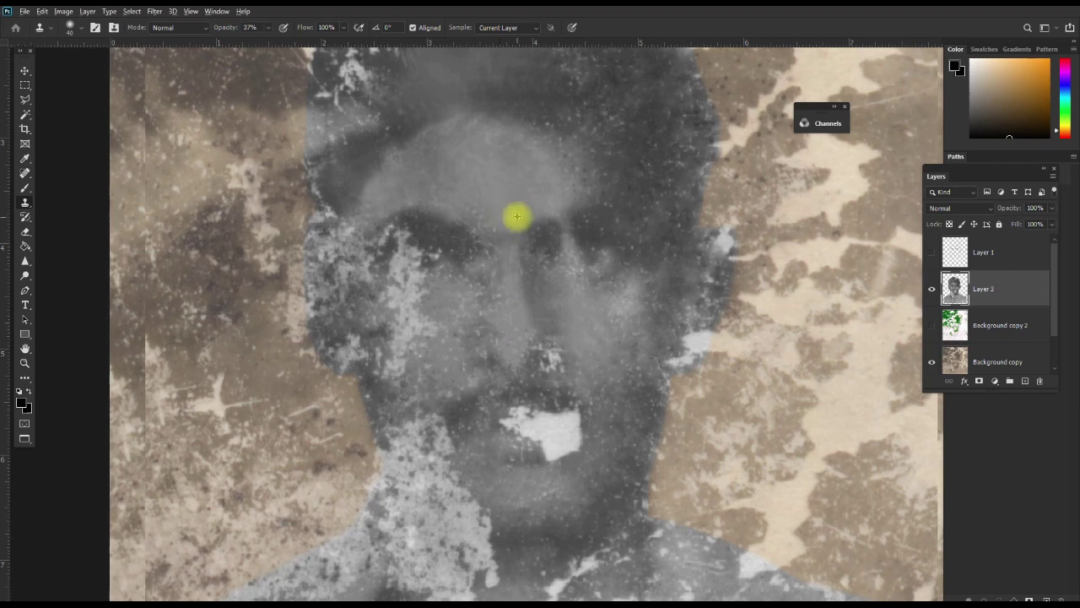
pyautogui.moveTo(505, 224)
pyautogui.mouseDown()
pyautogui.moveTo(484, 226)
pyautogui.moveTo(469, 203)
pyautogui.mouseUp()
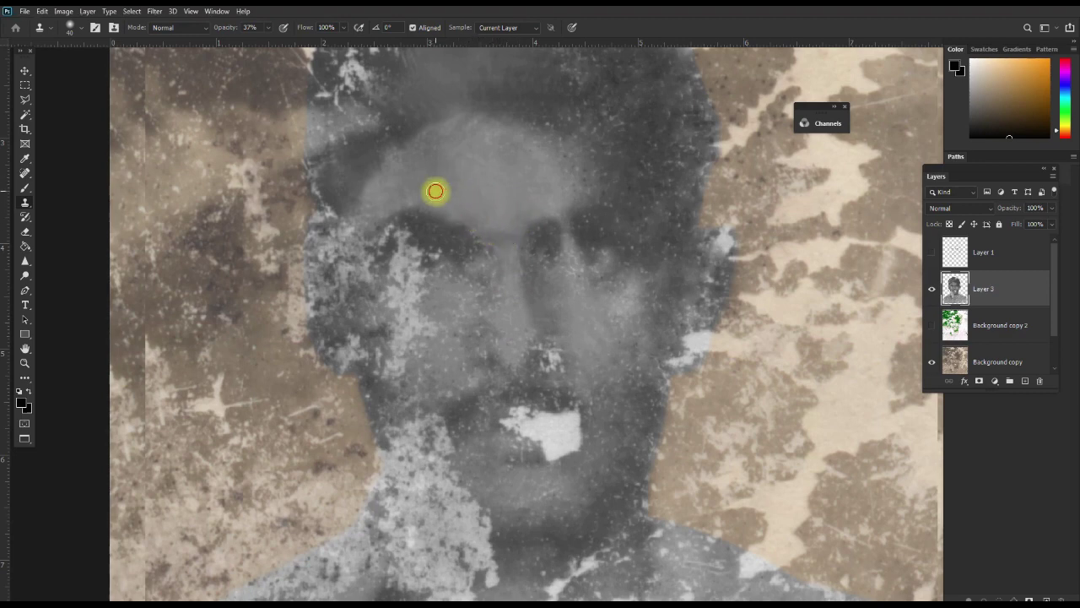
pyautogui.moveTo(535, 219)
pyautogui.mouseDown()
pyautogui.moveTo(568, 230)
pyautogui.moveTo(549, 243)
pyautogui.moveTo(539, 234)
pyautogui.moveTo(529, 250)
pyautogui.moveTo(540, 285)
pyautogui.moveTo(555, 289)
pyautogui.moveTo(535, 289)
pyautogui.moveTo(633, 320)
pyautogui.moveTo(621, 292)
pyautogui.moveTo(582, 277)
pyautogui.moveTo(594, 271)
pyautogui.moveTo(618, 291)
pyautogui.moveTo(590, 284)
pyautogui.mouseUp()
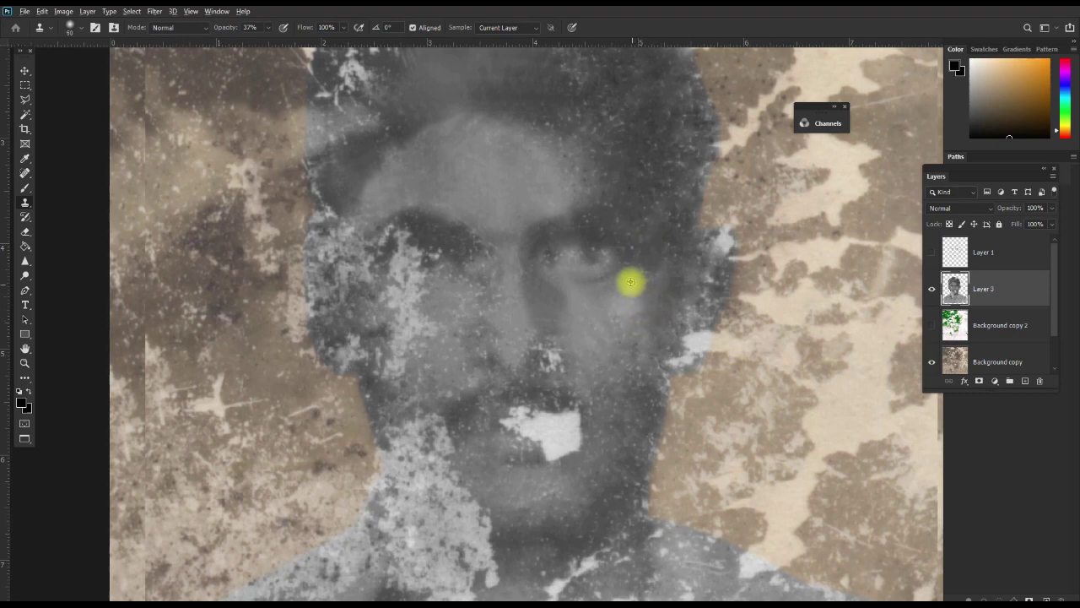
pyautogui.moveTo(638, 285); pyautogui.dragTo(650, 390)
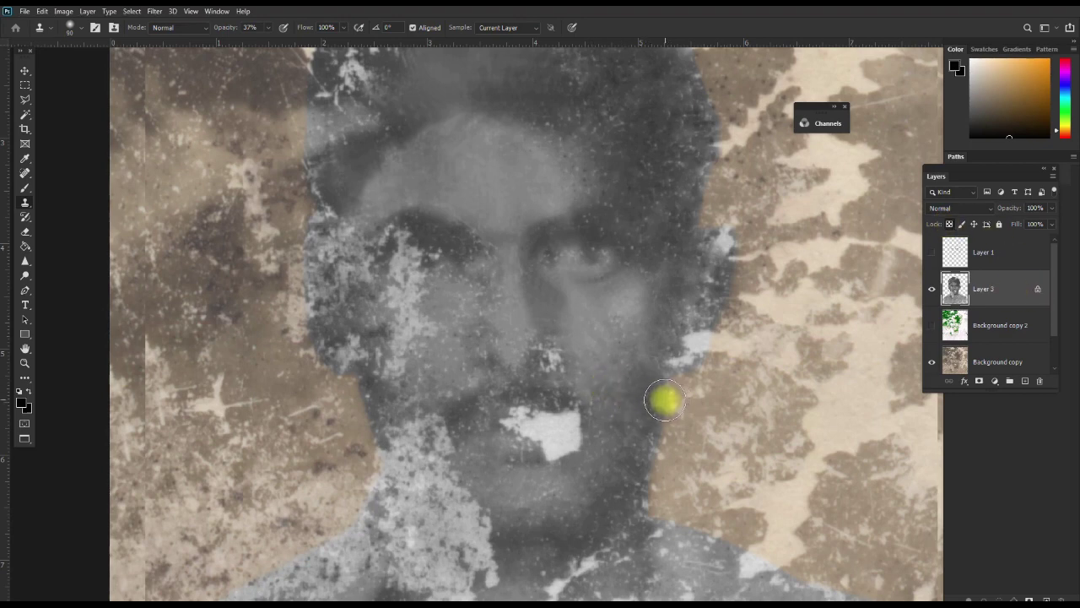
pyautogui.press('b')
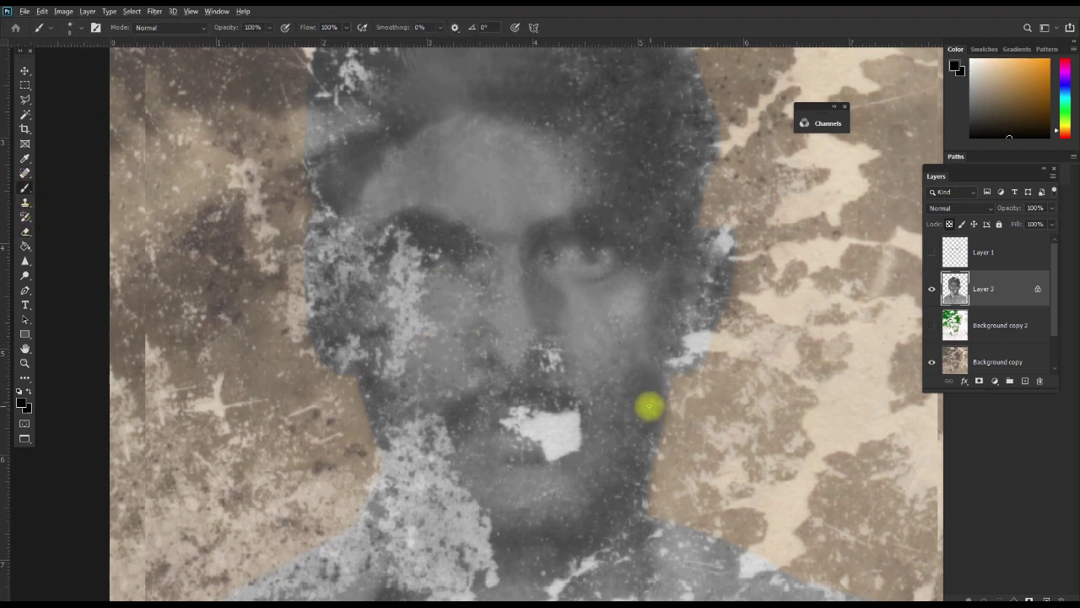
pyautogui.moveTo(650, 393); pyautogui.dragTo(607, 386)
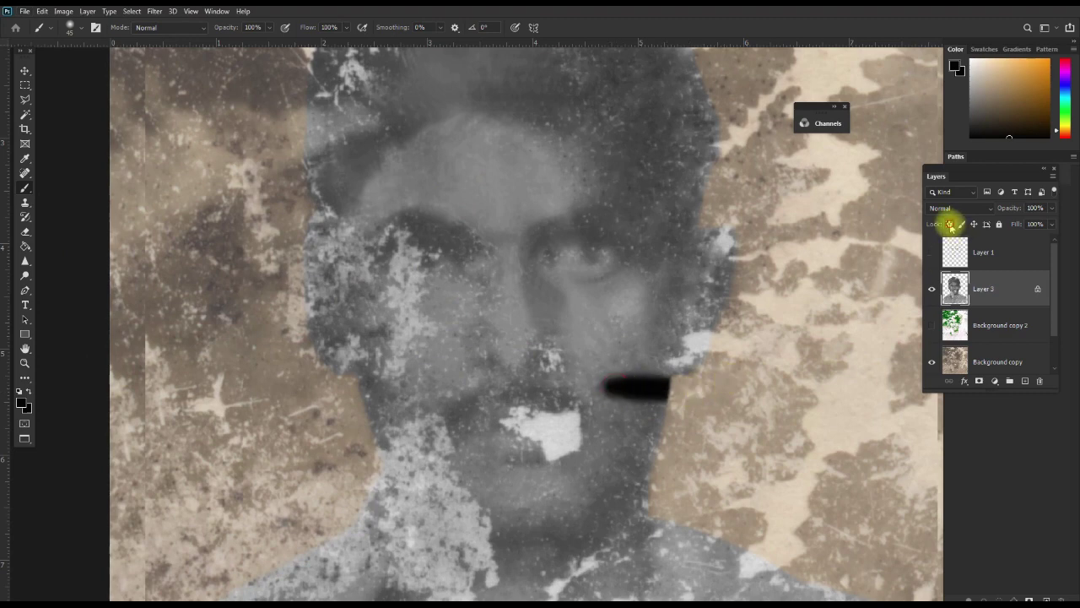
pyautogui.moveTo(615, 427); pyautogui.dragTo(775, 427)
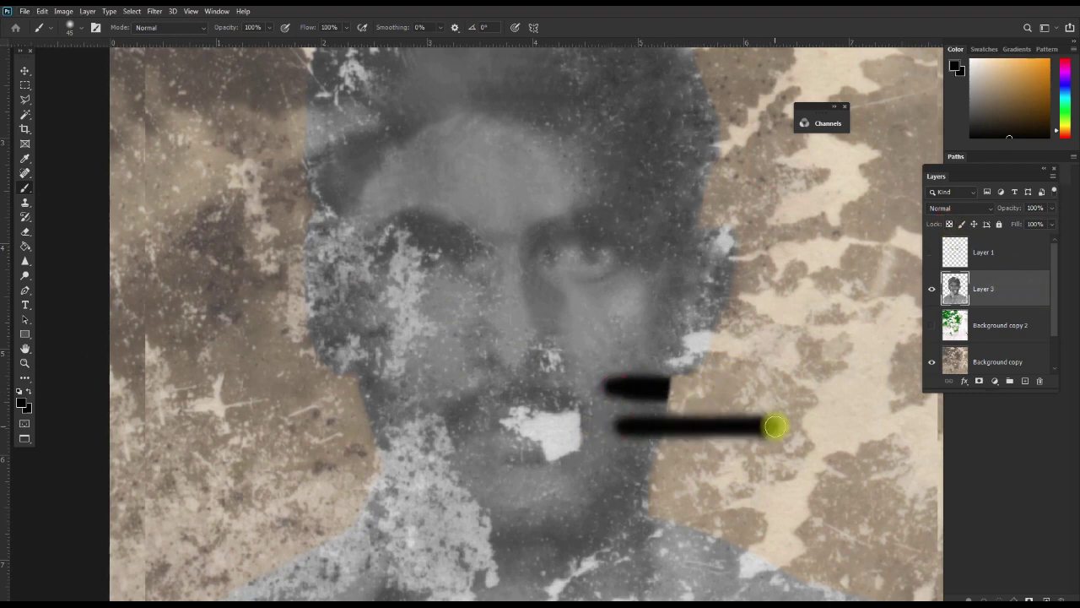
pyautogui.moveTo(598, 451); pyautogui.dragTo(726, 452)
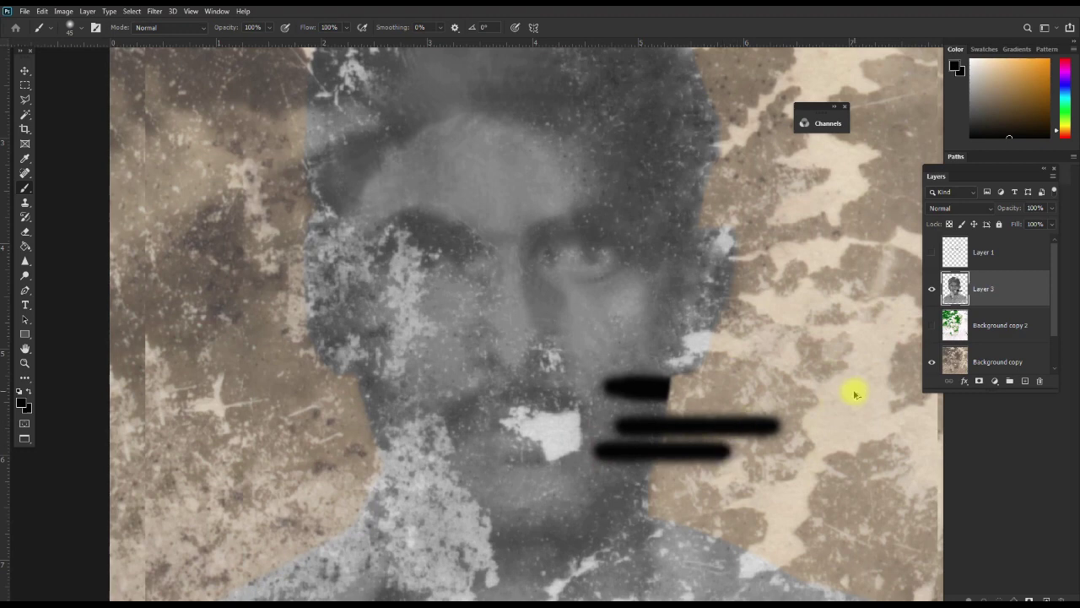
pyautogui.hotkey('ctrl', 'alt', 'z')
pyautogui.hotkey('ctrl', 'alt', 'z')
pyautogui.hotkey('ctrl', 'alt', 'z')
pyautogui.hotkey('ctrl', 'alt', 'z')
pyautogui.hotkey('ctrl', 'alt', 'z')
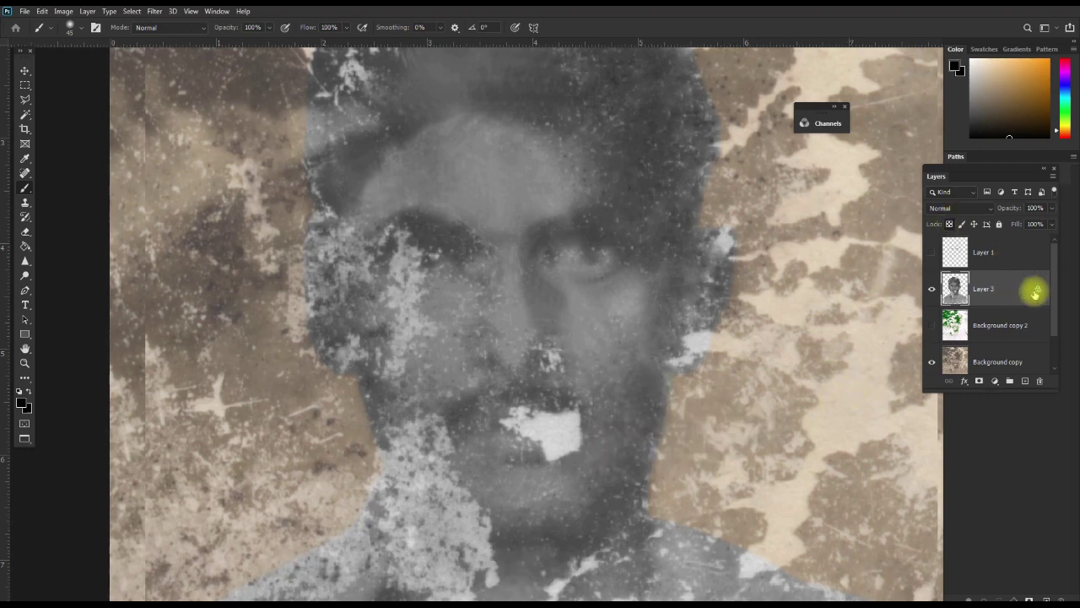
pyautogui.moveTo(618, 416); pyautogui.dragTo(665, 417)
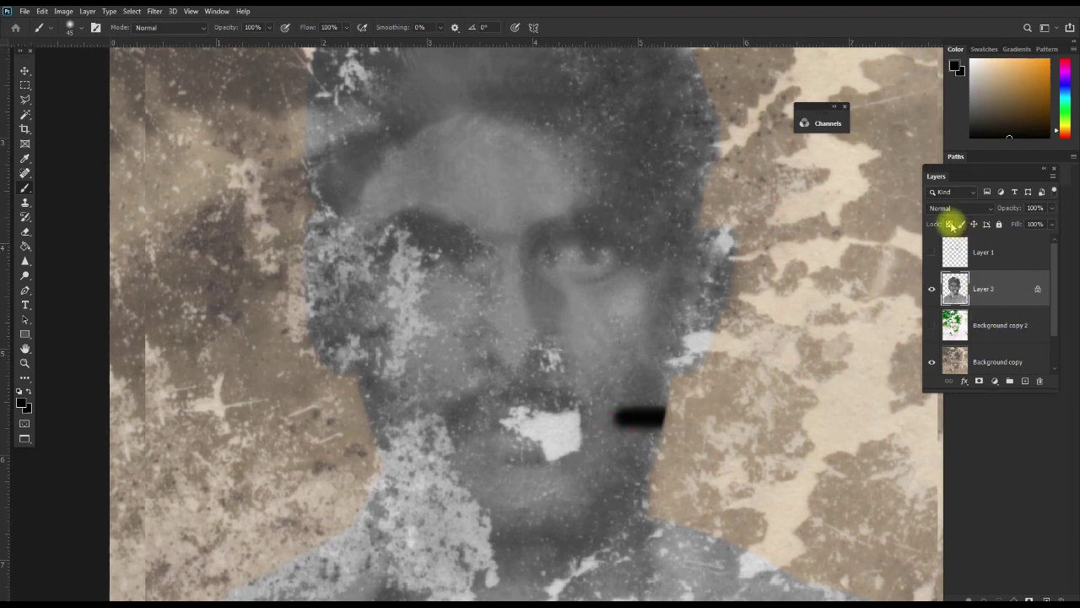
pyautogui.moveTo(639, 391); pyautogui.dragTo(744, 391)
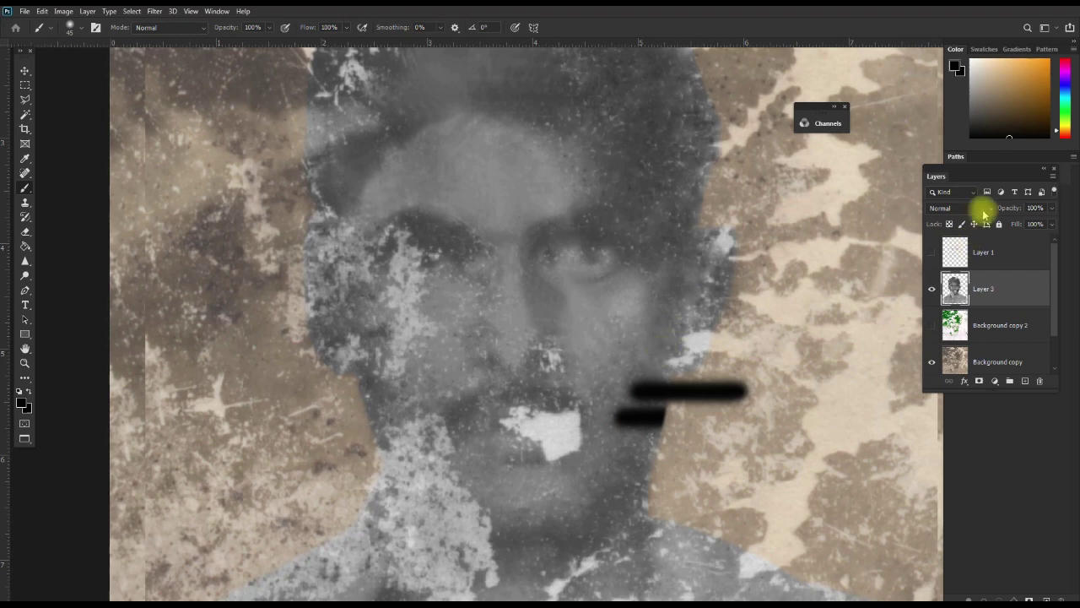
pyautogui.hotkey('ctrl', 'alt', 'z')
pyautogui.click(950, 224)
pyautogui.hotkey('ctrl', 'alt', 'z')
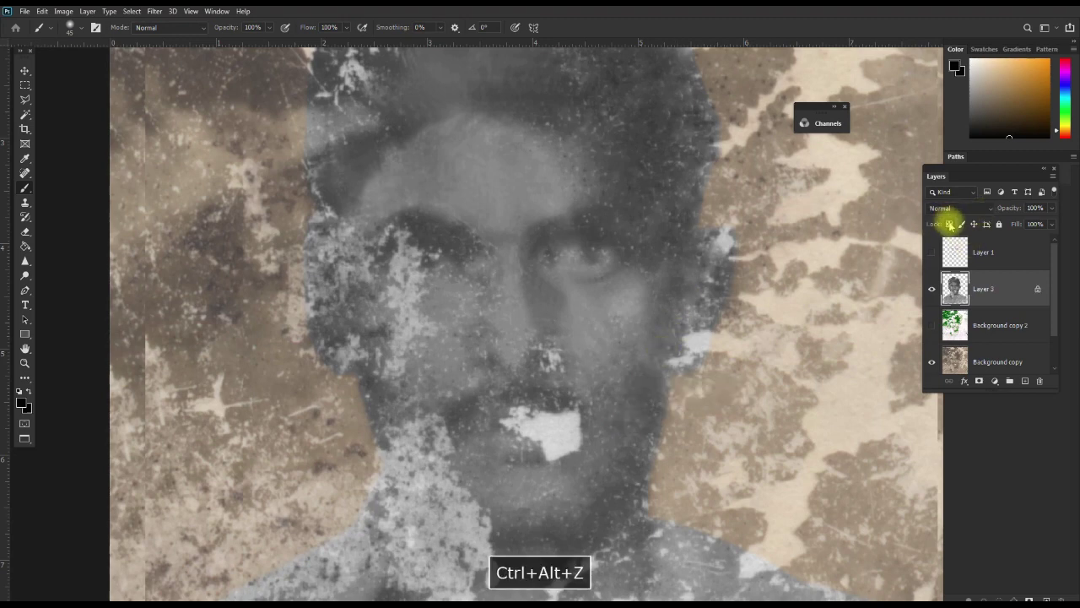
# Clone skin along the right and lower beard edge, resizing the brush to 90 then 60
pyautogui.click(25, 203)
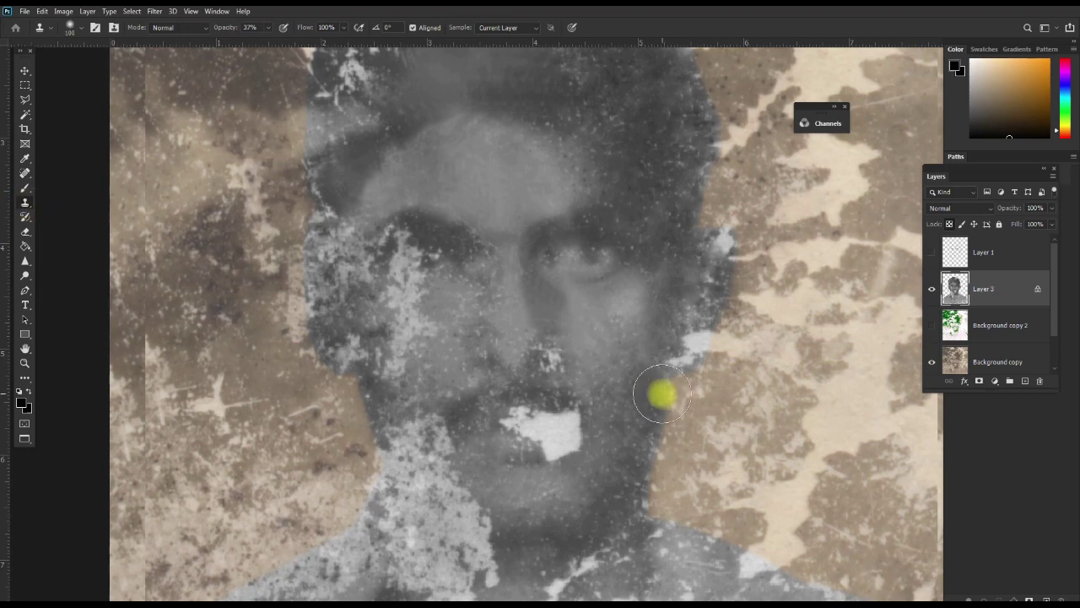
pyautogui.press(']')
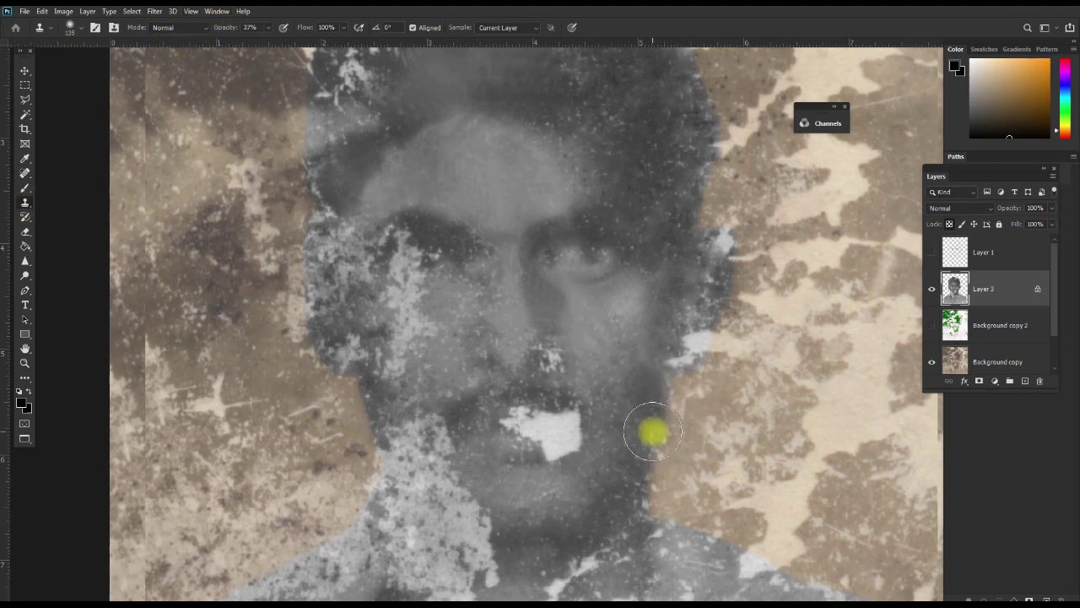
pyautogui.press('[')
pyautogui.press('[')
pyautogui.keyDown('alt'); pyautogui.click(657, 409); pyautogui.keyUp('alt')
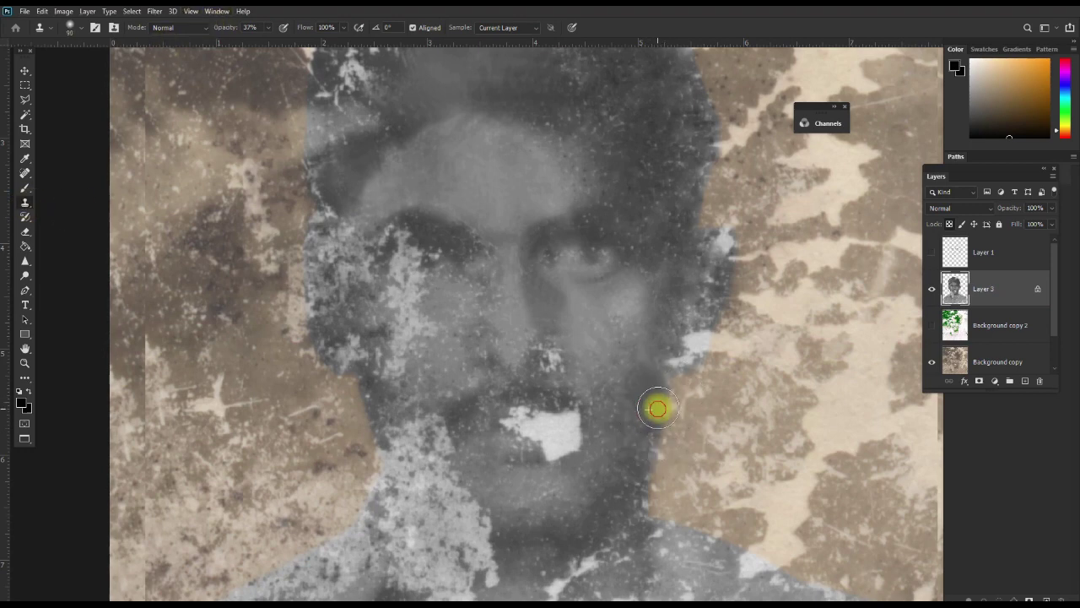
pyautogui.moveTo(658, 409); pyautogui.dragTo(645, 450)
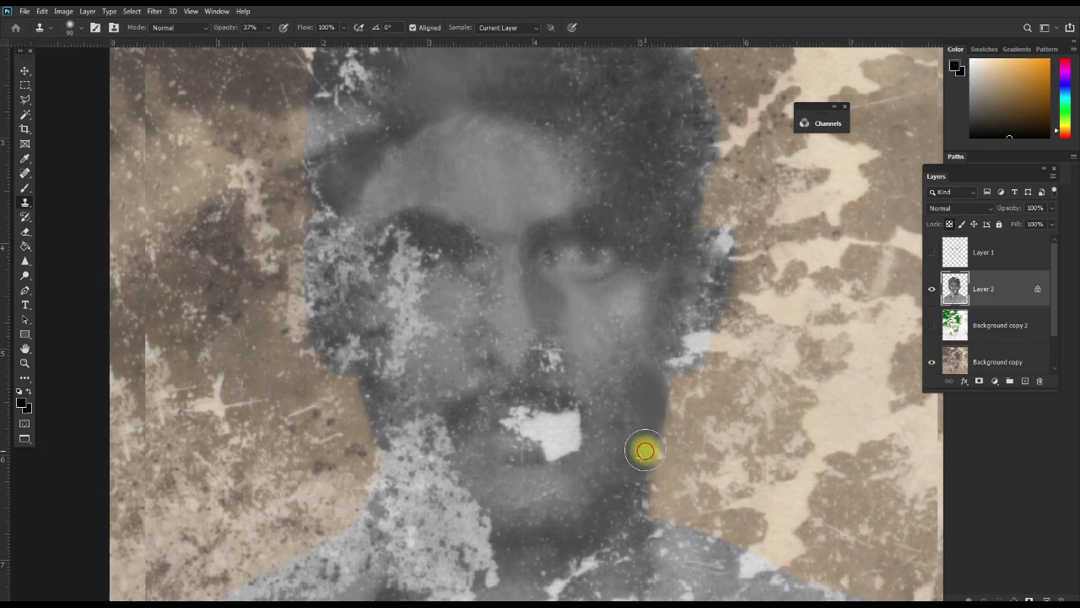
pyautogui.press('[')
pyautogui.press('[')
pyautogui.press('[')
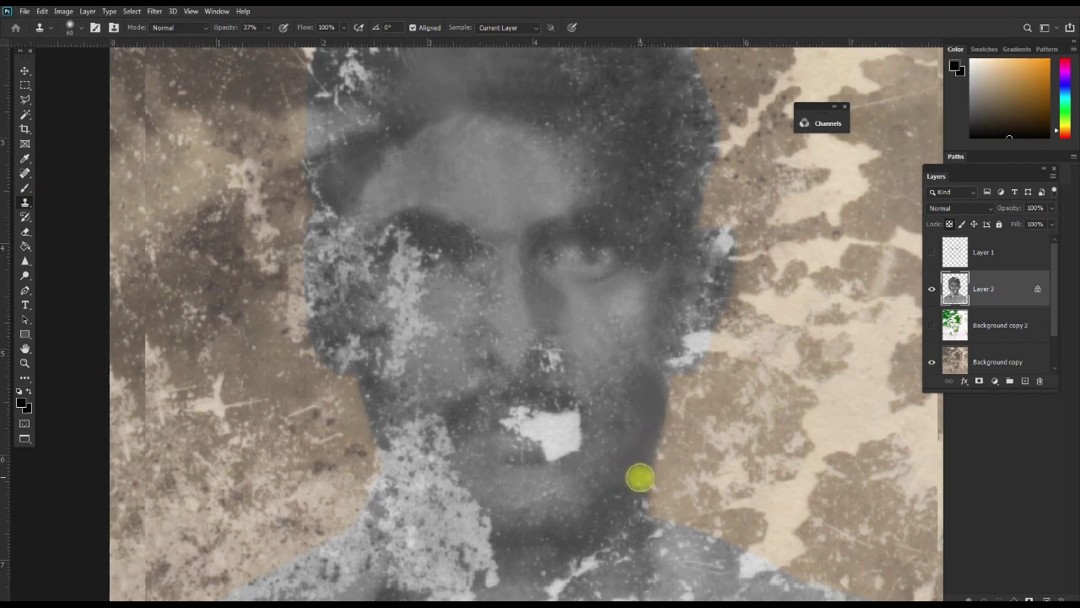
pyautogui.moveTo(638, 480)
pyautogui.mouseDown()
pyautogui.moveTo(605, 504)
pyautogui.moveTo(609, 458)
pyautogui.moveTo(639, 427)
pyautogui.moveTo(636, 501)
pyautogui.moveTo(482, 504)
pyautogui.moveTo(639, 427)
pyautogui.moveTo(614, 402)
pyautogui.moveTo(647, 383)
pyautogui.moveTo(634, 448)
pyautogui.mouseUp()
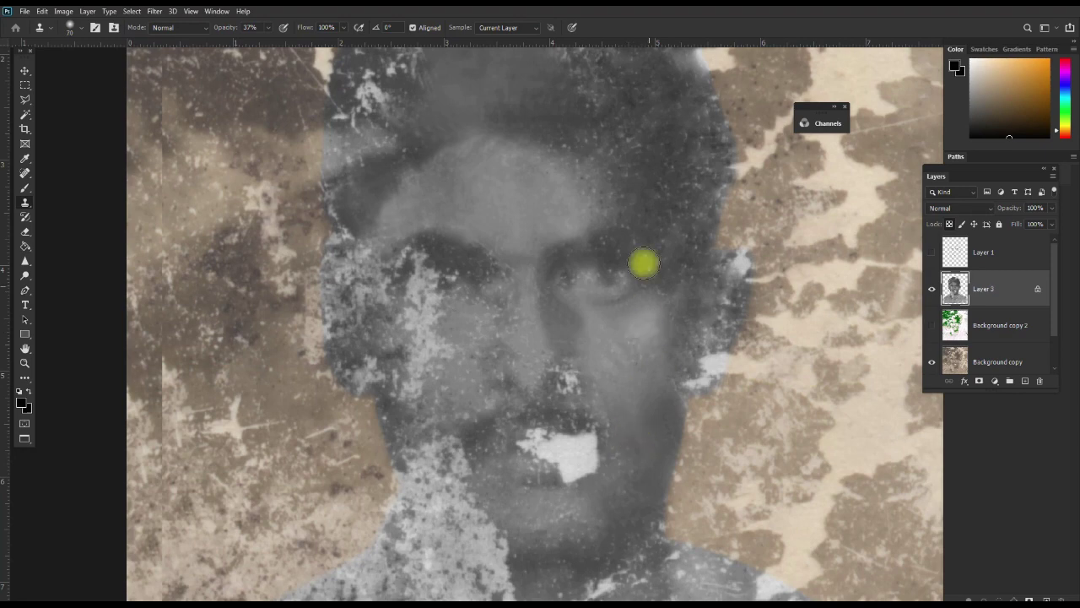
# Smooth the forehead skin with cloned texture, resampling the source once
pyautogui.moveTo(585, 188)
pyautogui.mouseDown()
pyautogui.moveTo(580, 199)
pyautogui.moveTo(518, 161)
pyautogui.mouseUp()
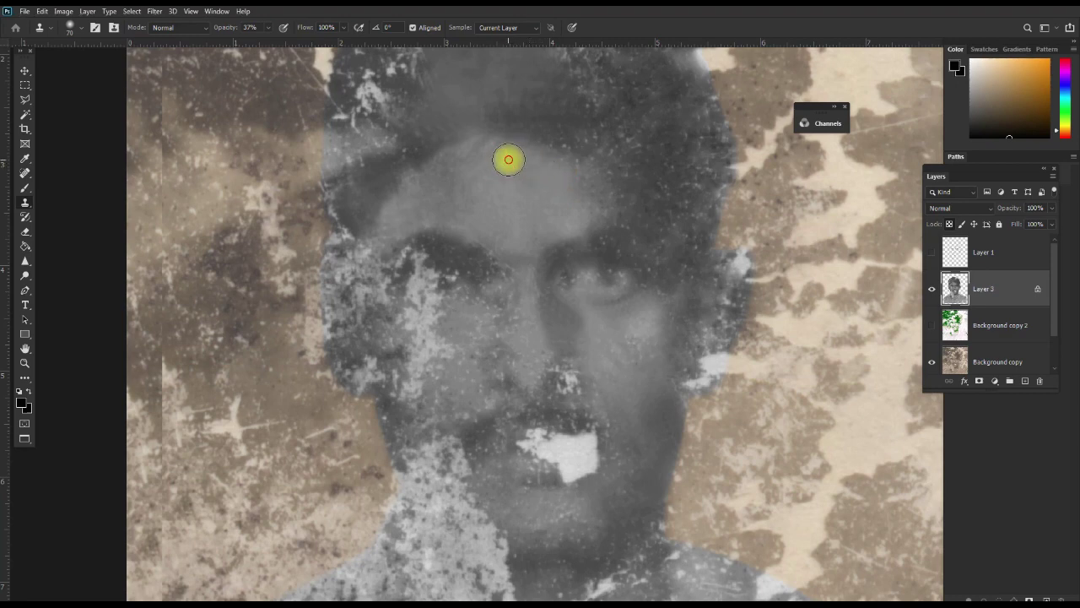
pyautogui.moveTo(518, 161)
pyautogui.mouseDown()
pyautogui.moveTo(552, 182)
pyautogui.moveTo(482, 174)
pyautogui.moveTo(421, 201)
pyautogui.mouseUp()
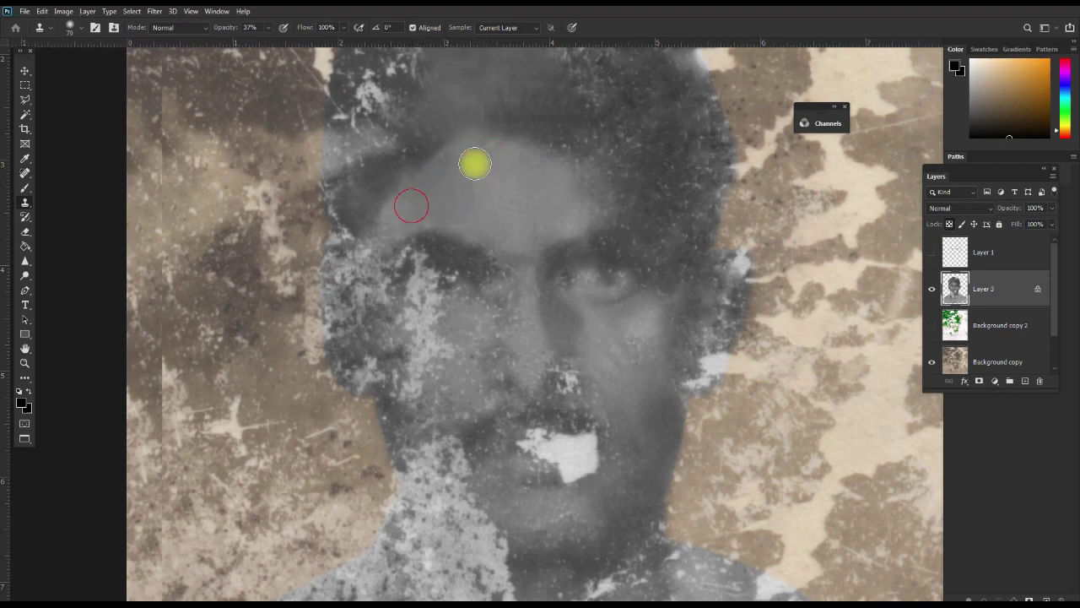
pyautogui.moveTo(470, 197); pyautogui.dragTo(491, 225)
pyautogui.moveTo(465, 218)
pyautogui.mouseDown()
pyautogui.moveTo(513, 214)
pyautogui.moveTo(494, 211)
pyautogui.moveTo(511, 193)
pyautogui.mouseUp()
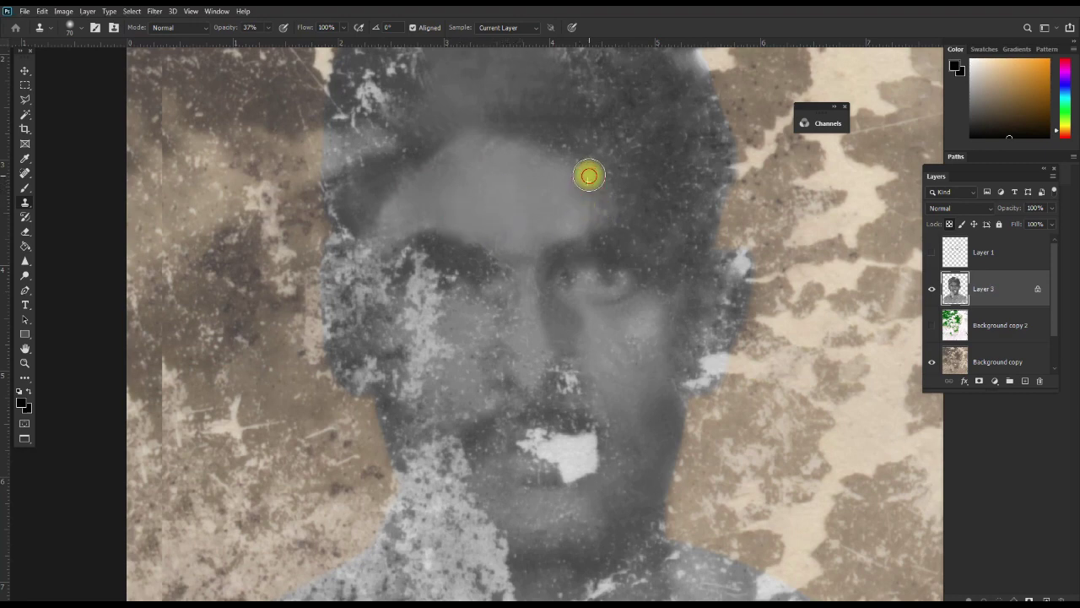
pyautogui.click(624, 174)
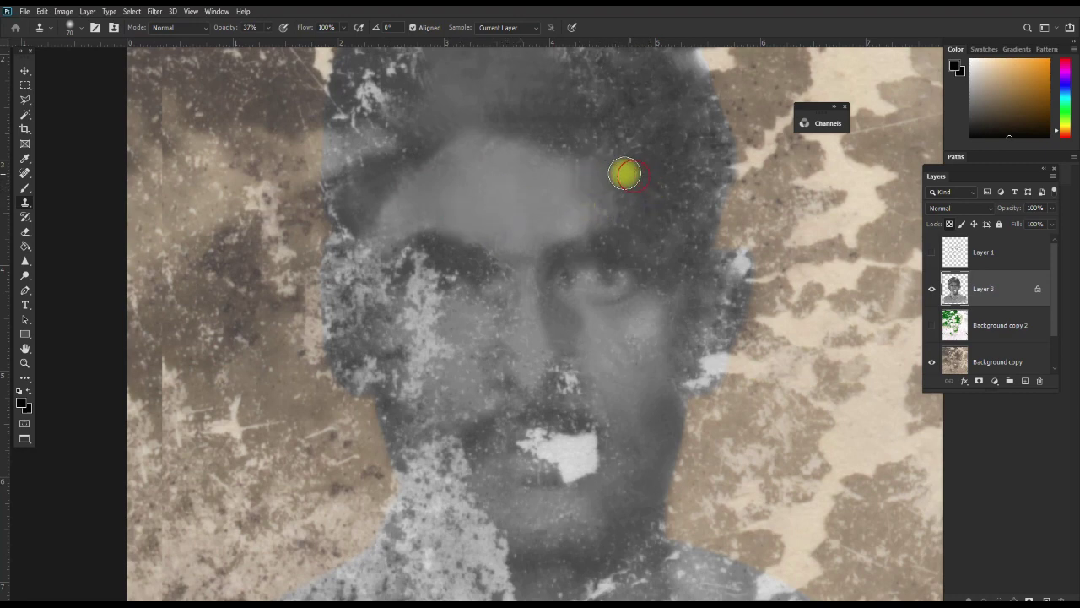
pyautogui.moveTo(624, 174)
pyautogui.mouseDown()
pyautogui.moveTo(598, 181)
pyautogui.moveTo(619, 193)
pyautogui.moveTo(622, 205)
pyautogui.moveTo(598, 205)
pyautogui.moveTo(608, 192)
pyautogui.moveTo(619, 217)
pyautogui.moveTo(579, 224)
pyautogui.mouseUp()
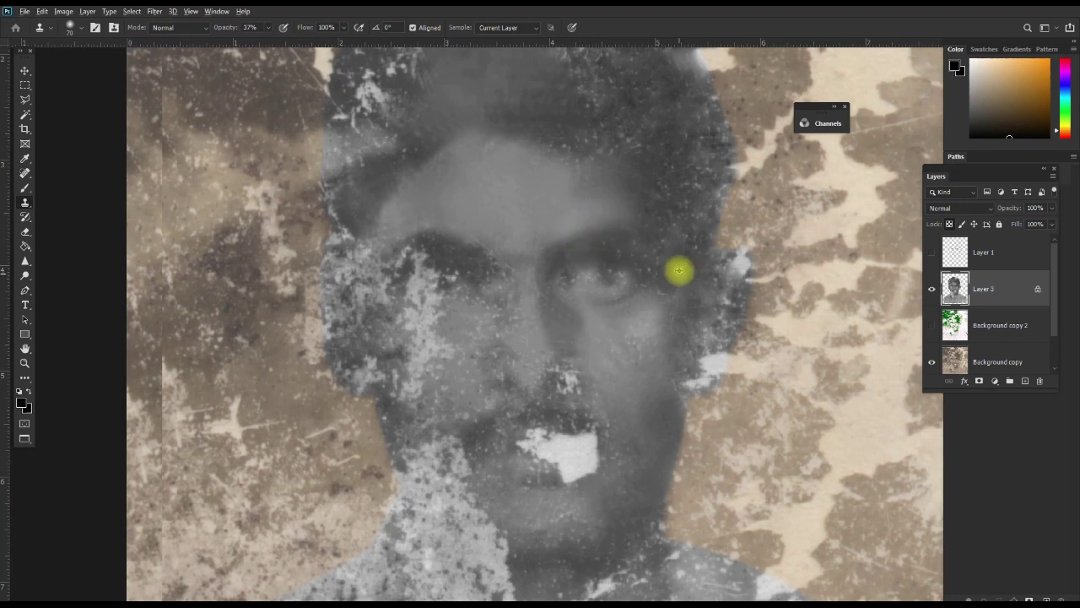
# Clone over stains by the right eyebrow, eye, temple, cheek and along the jaw line
pyautogui.moveTo(634, 243); pyautogui.dragTo(657, 232)
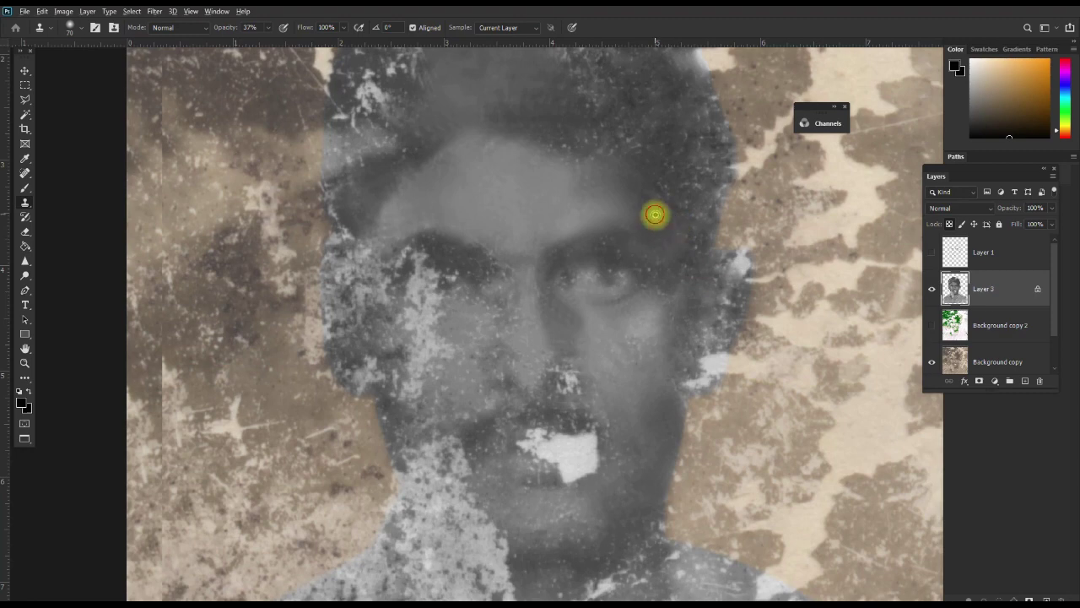
pyautogui.moveTo(685, 267)
pyautogui.mouseDown()
pyautogui.moveTo(687, 282)
pyautogui.moveTo(679, 272)
pyautogui.mouseUp()
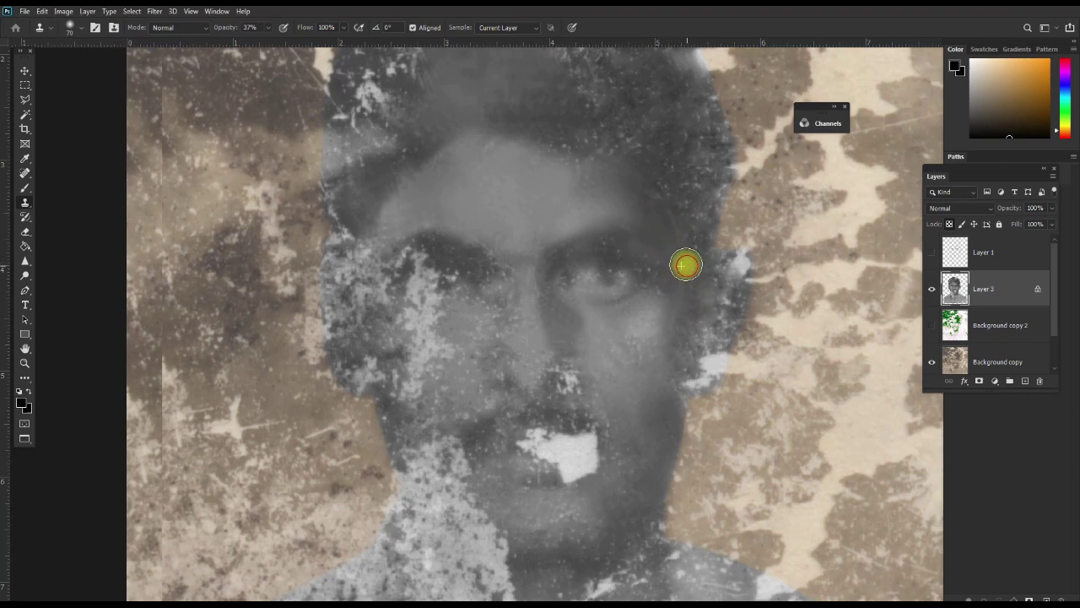
pyautogui.moveTo(674, 219); pyautogui.dragTo(677, 232)
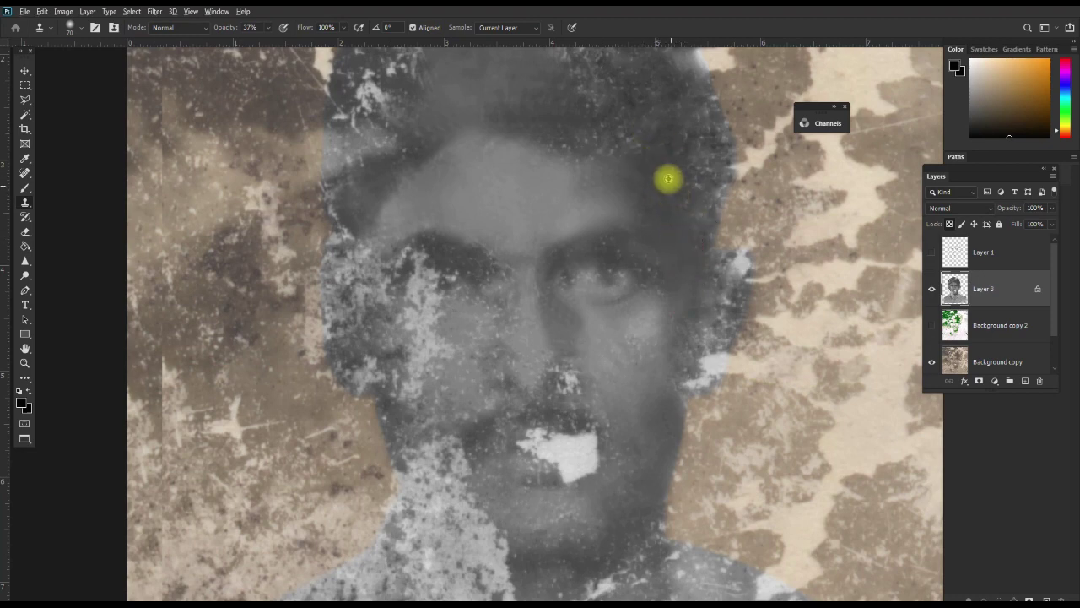
pyautogui.click(685, 184)
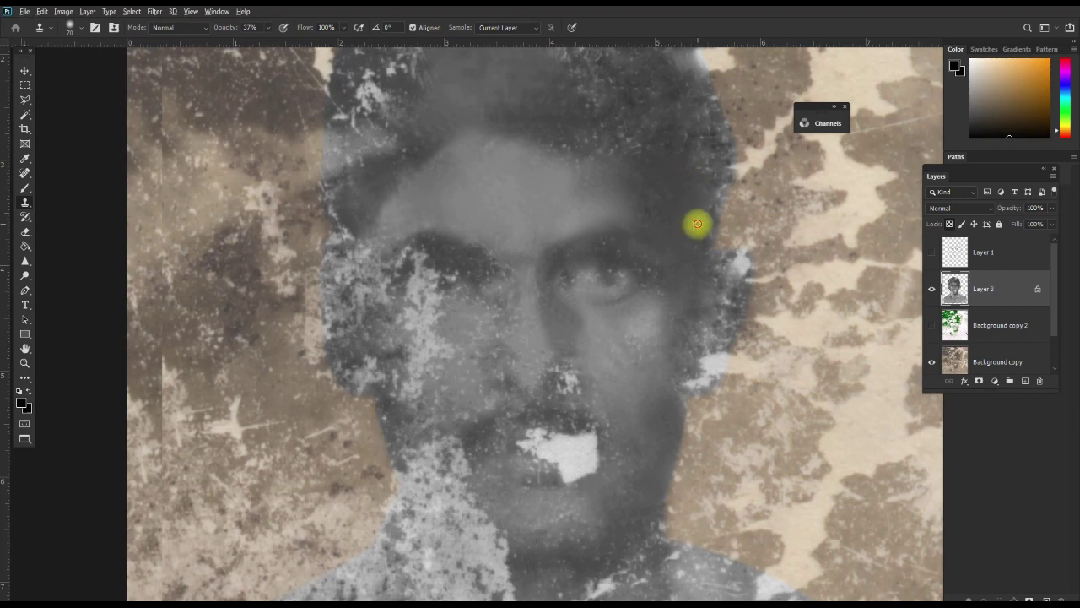
pyautogui.click(700, 213)
pyautogui.moveTo(700, 212)
pyautogui.mouseDown()
pyautogui.moveTo(689, 283)
pyautogui.moveTo(634, 347)
pyautogui.moveTo(593, 320)
pyautogui.mouseUp()
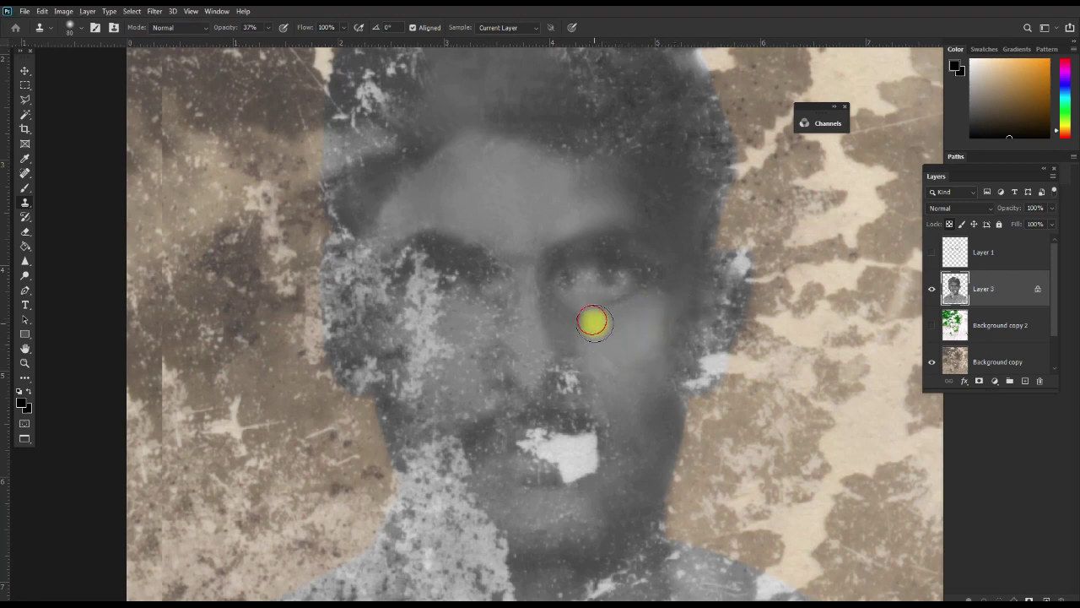
pyautogui.click(557, 320)
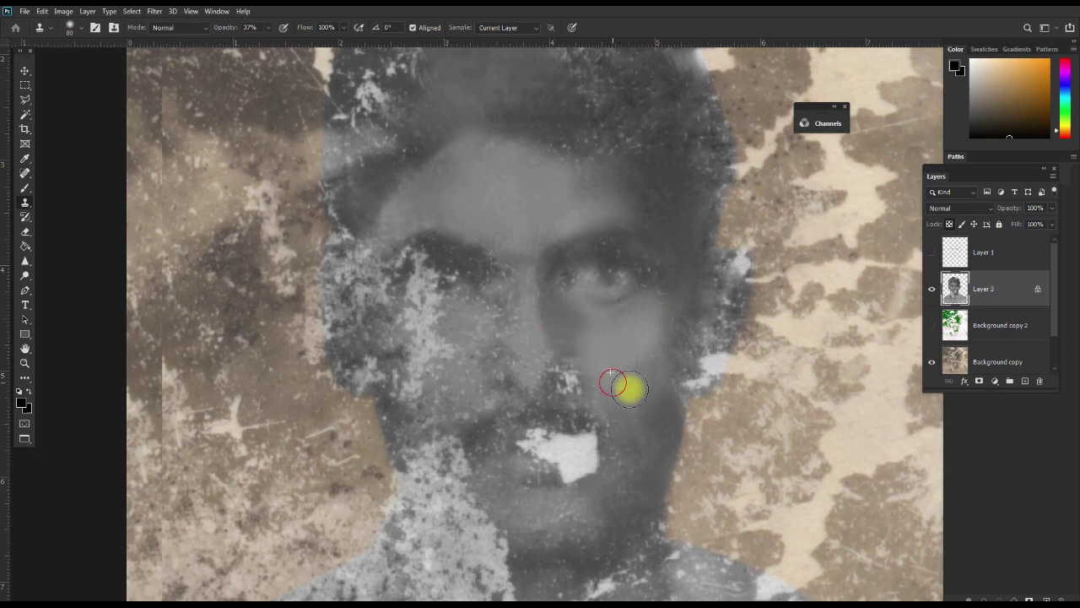
pyautogui.moveTo(675, 394)
pyautogui.mouseDown()
pyautogui.moveTo(671, 403)
pyautogui.moveTo(680, 346)
pyautogui.mouseUp()
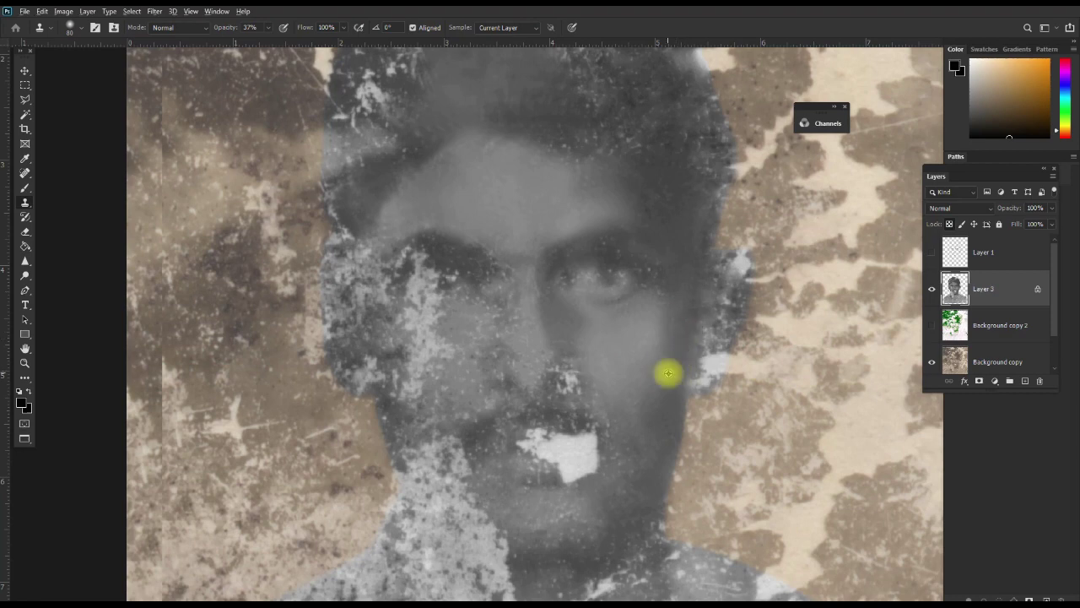
pyautogui.moveTo(680, 346)
pyautogui.mouseDown()
pyautogui.moveTo(659, 397)
pyautogui.moveTo(668, 411)
pyautogui.moveTo(856, 285)
pyautogui.mouseUp()
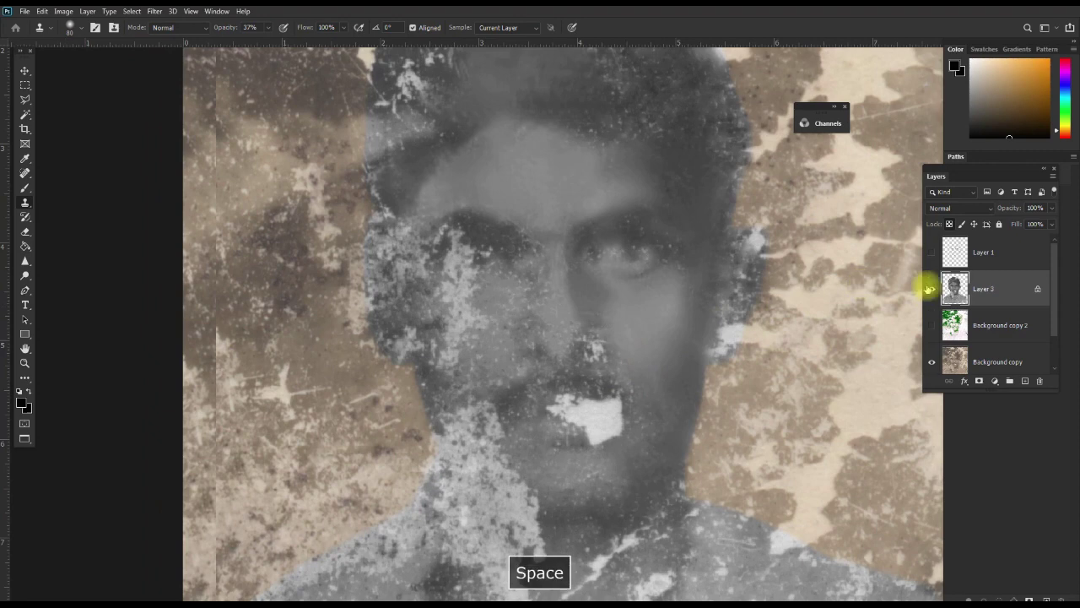
pyautogui.click(930, 289)
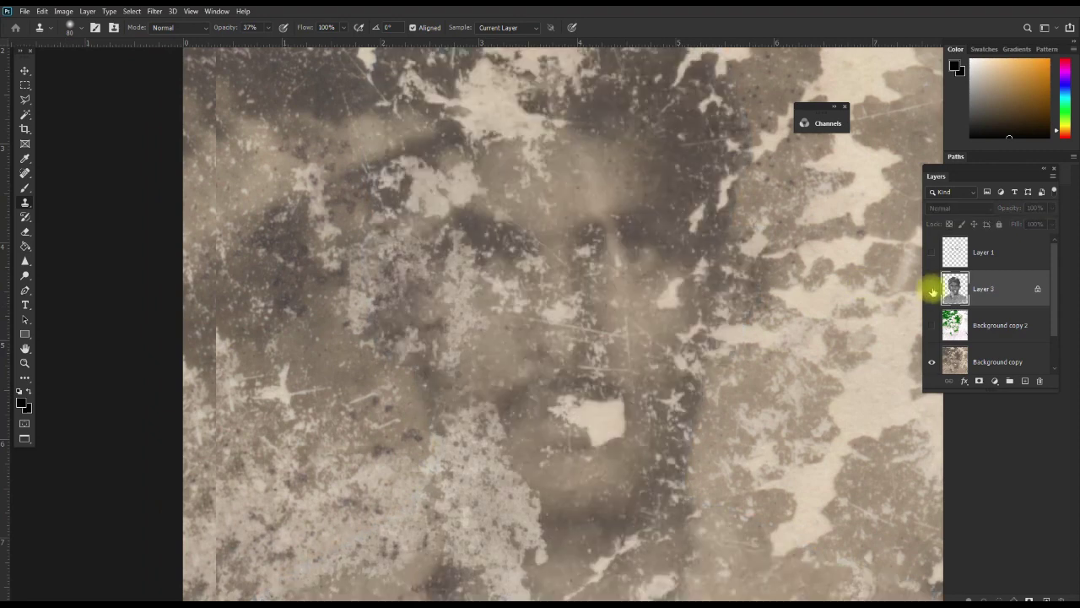
pyautogui.click(931, 289)
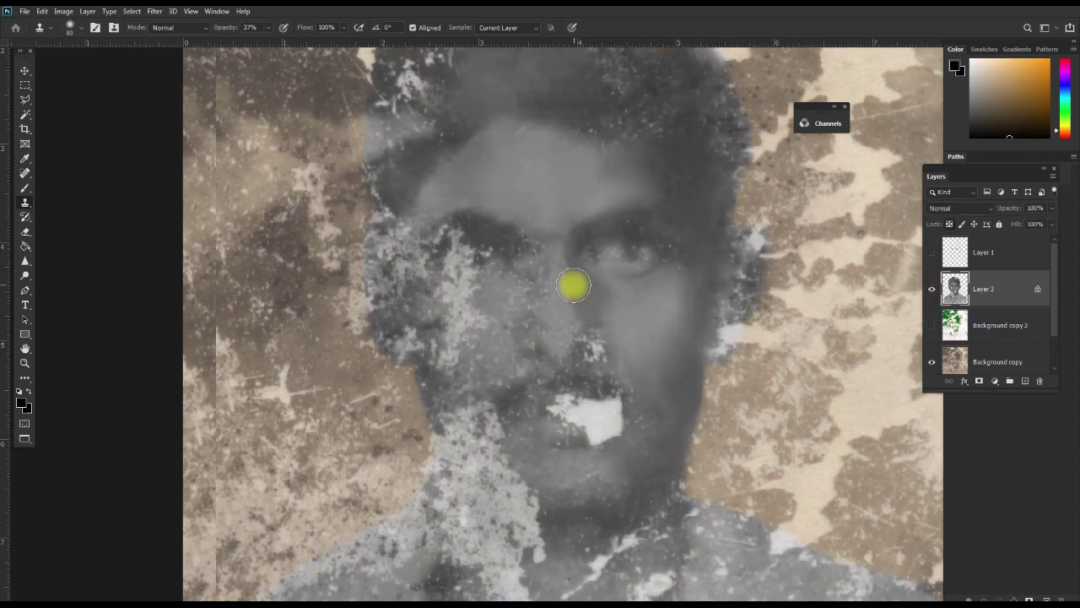
pyautogui.press('F9')
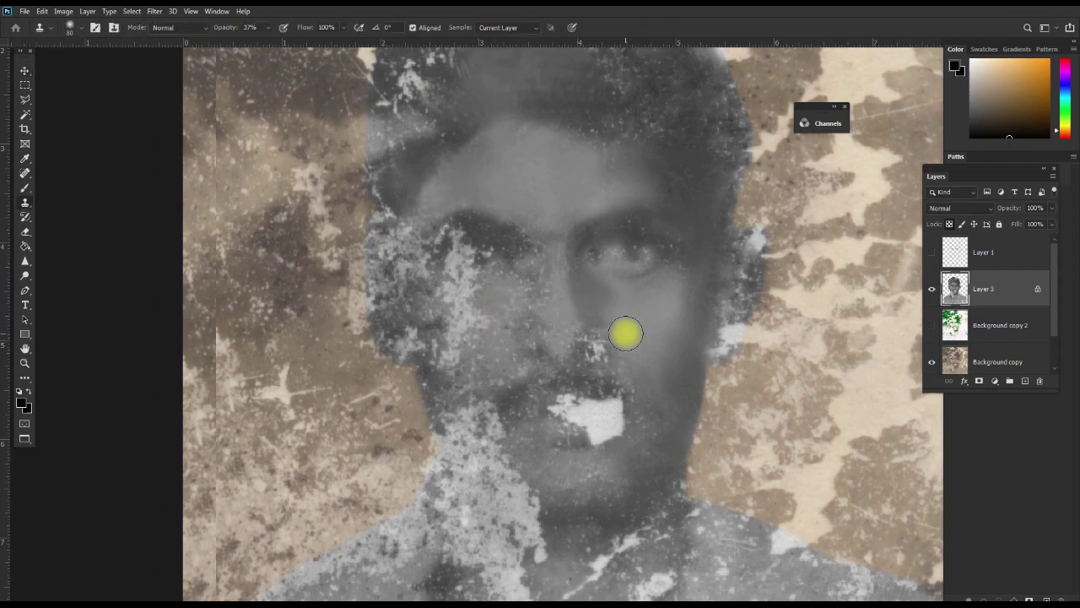
pyautogui.keyDown('ctrl'); pyautogui.click(622, 334); pyautogui.keyUp('ctrl')
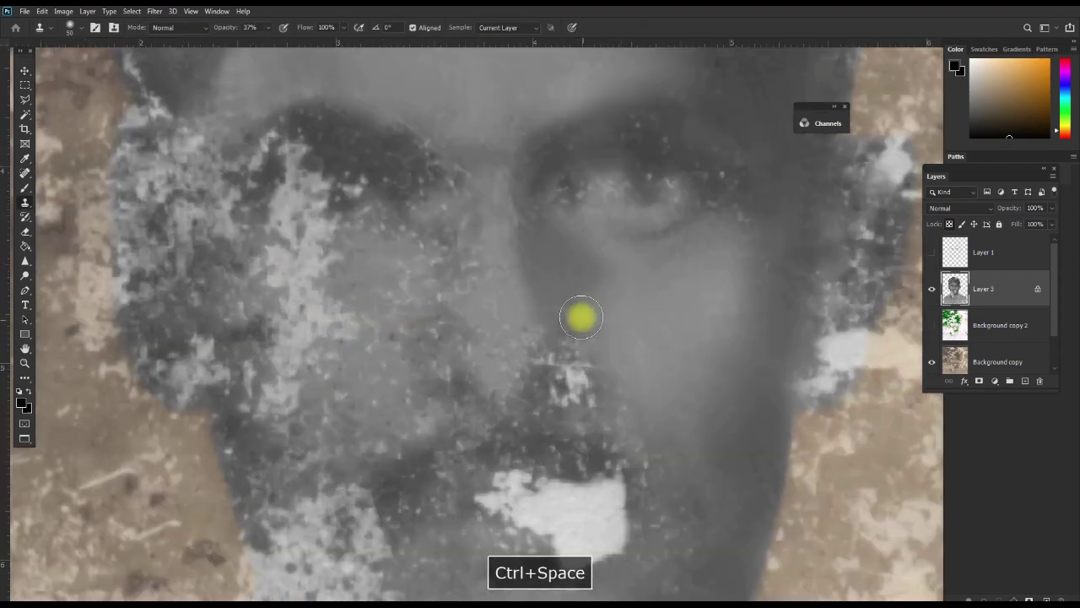
pyautogui.click(931, 325)
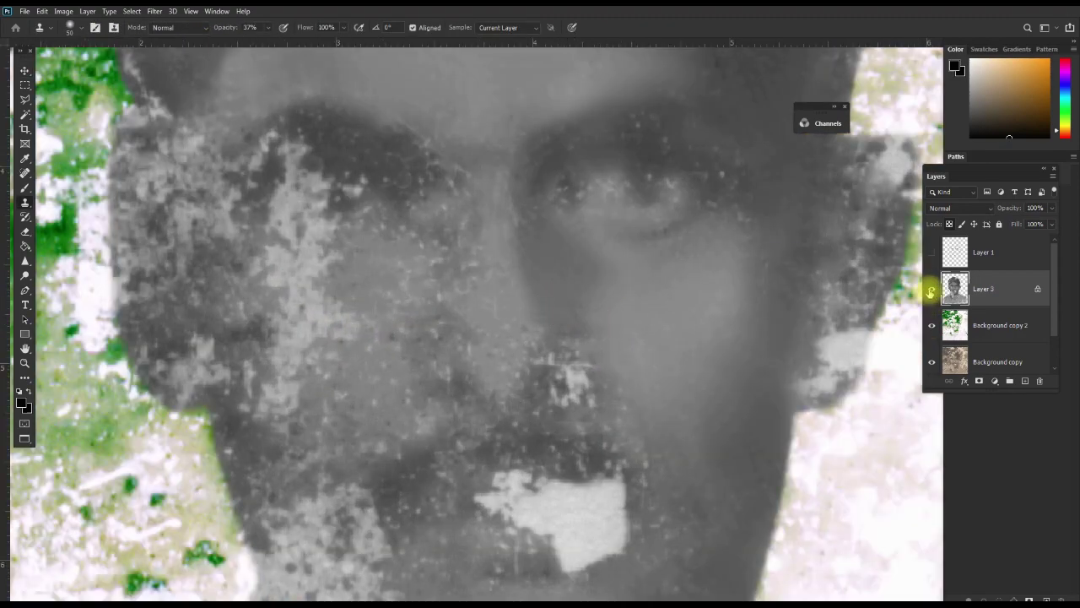
pyautogui.click(931, 289)
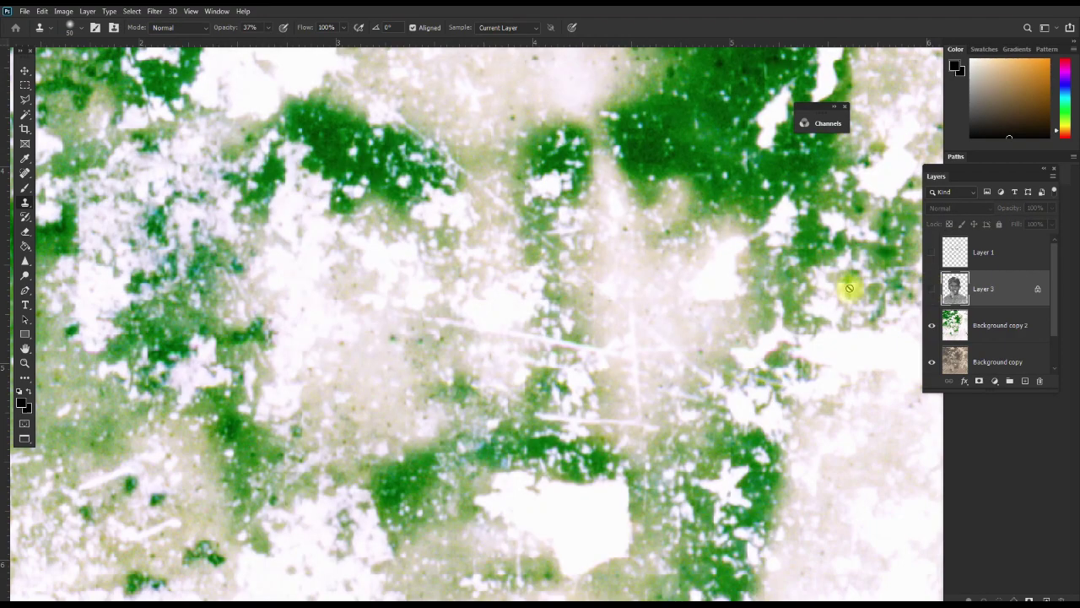
pyautogui.keyDown('alt'); pyautogui.click(570, 322); pyautogui.keyUp('alt')
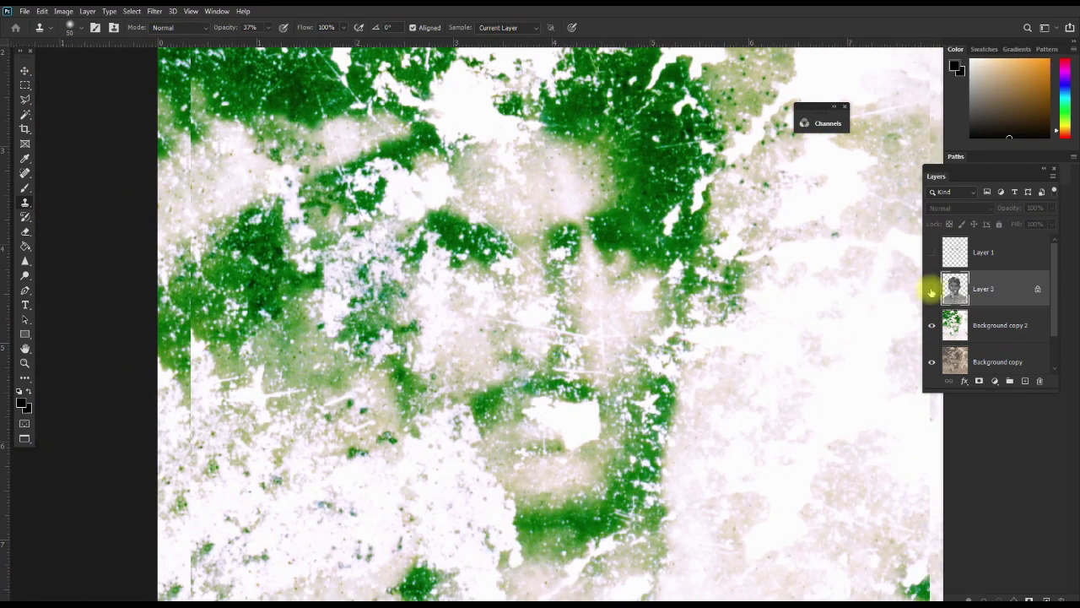
pyautogui.click(932, 291)
pyautogui.click(931, 291)
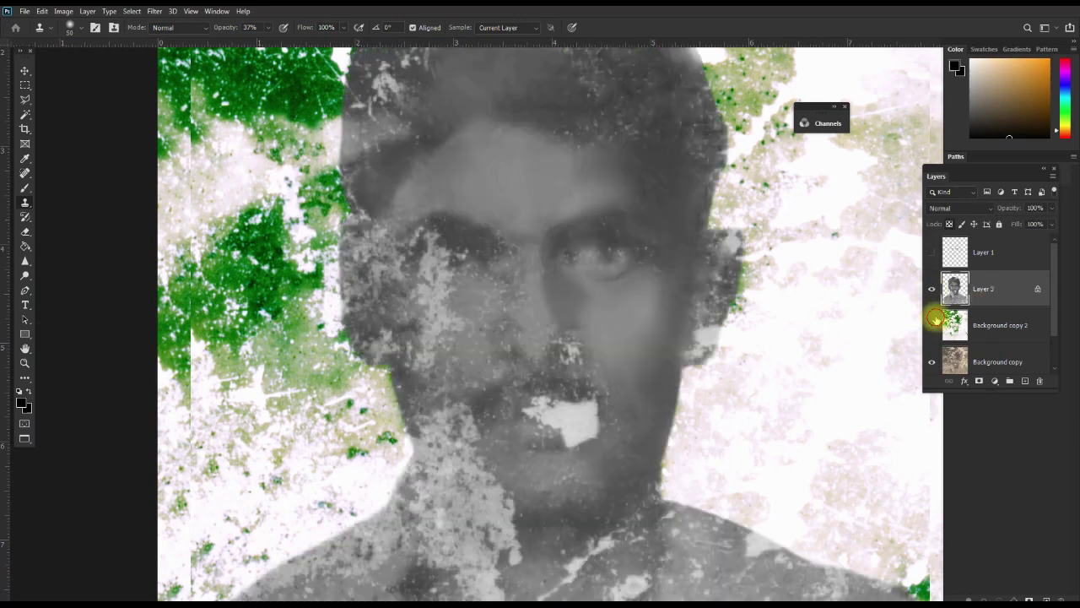
pyautogui.click(931, 325)
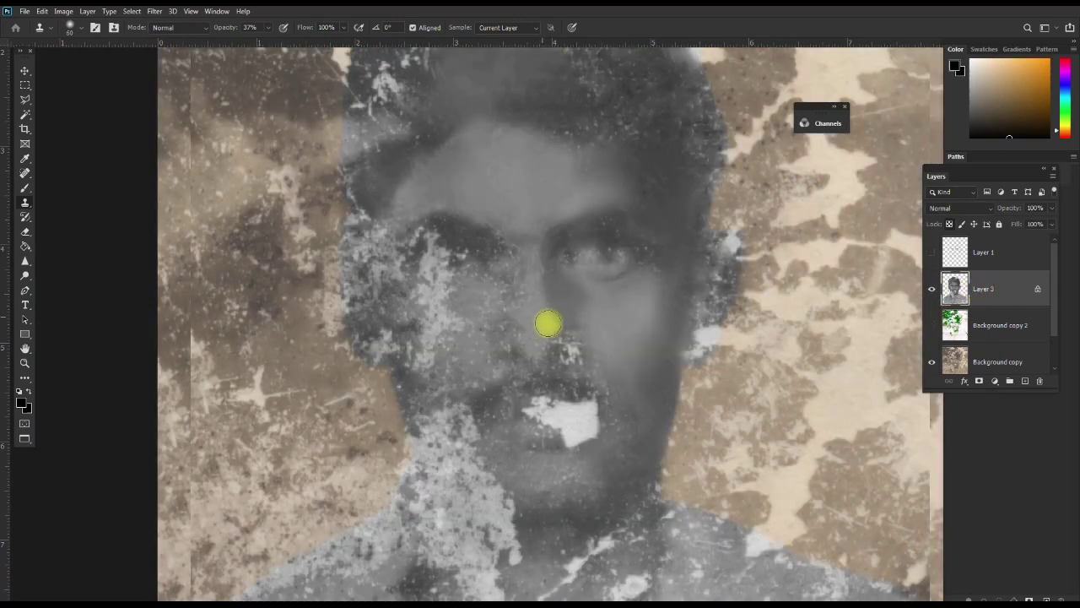
# Dab cloned skin beside and below the nose, then over the upper lip stains
pyautogui.keyDown('alt'); pyautogui.click(547, 336); pyautogui.keyUp('alt')
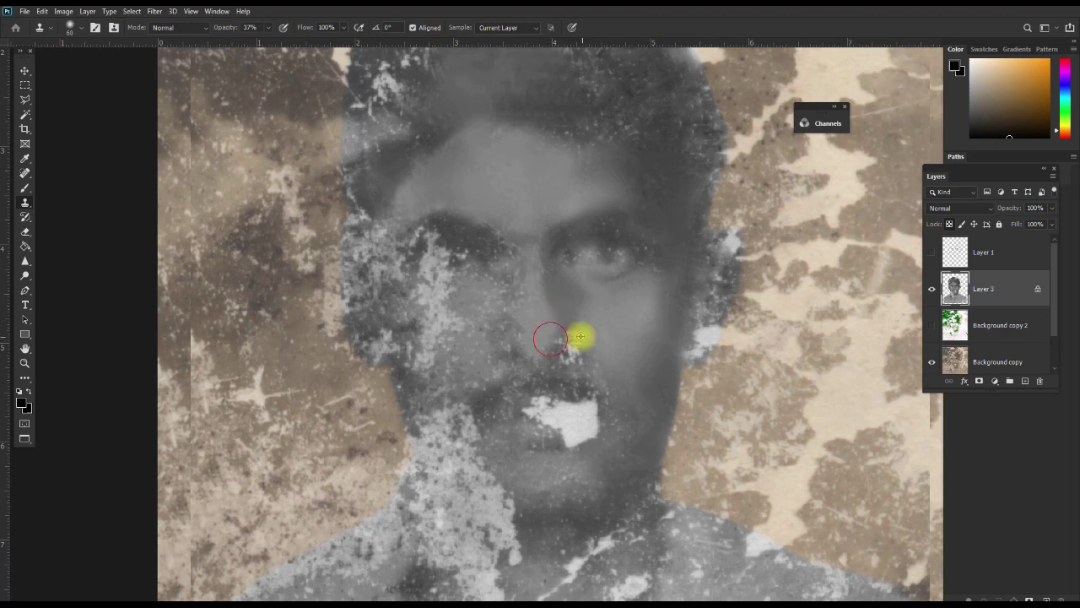
pyautogui.click(565, 344)
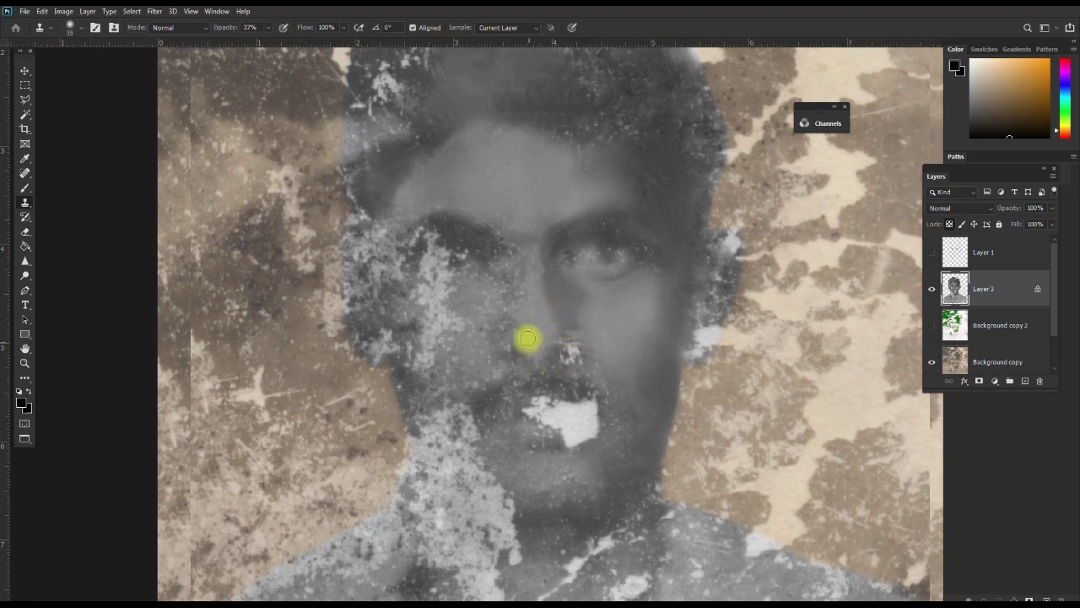
pyautogui.click(516, 329)
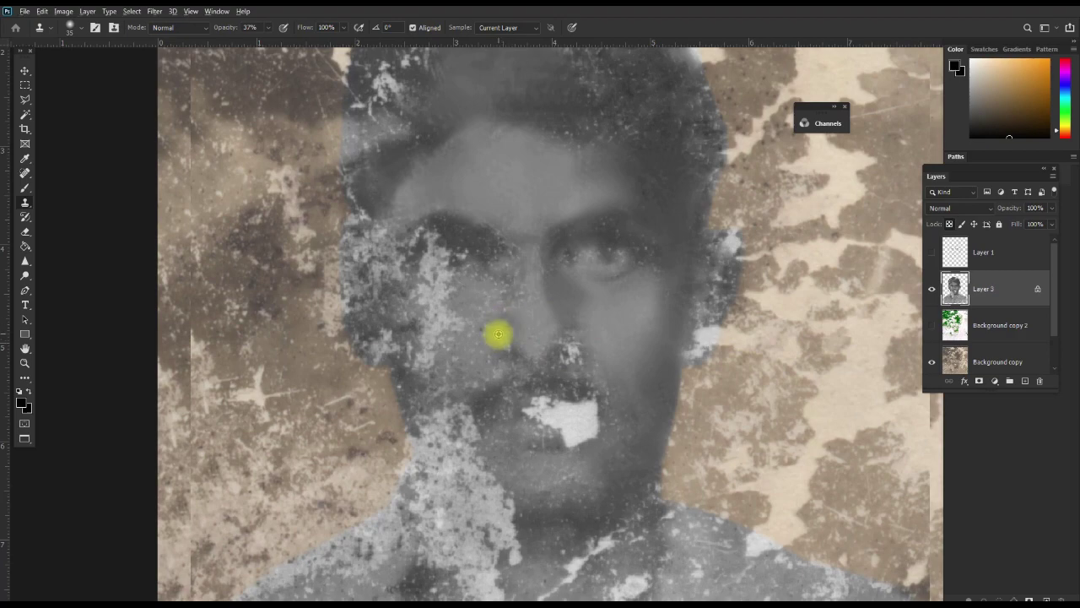
pyautogui.keyDown('ctrl'); pyautogui.click(504, 344); pyautogui.keyUp('ctrl')
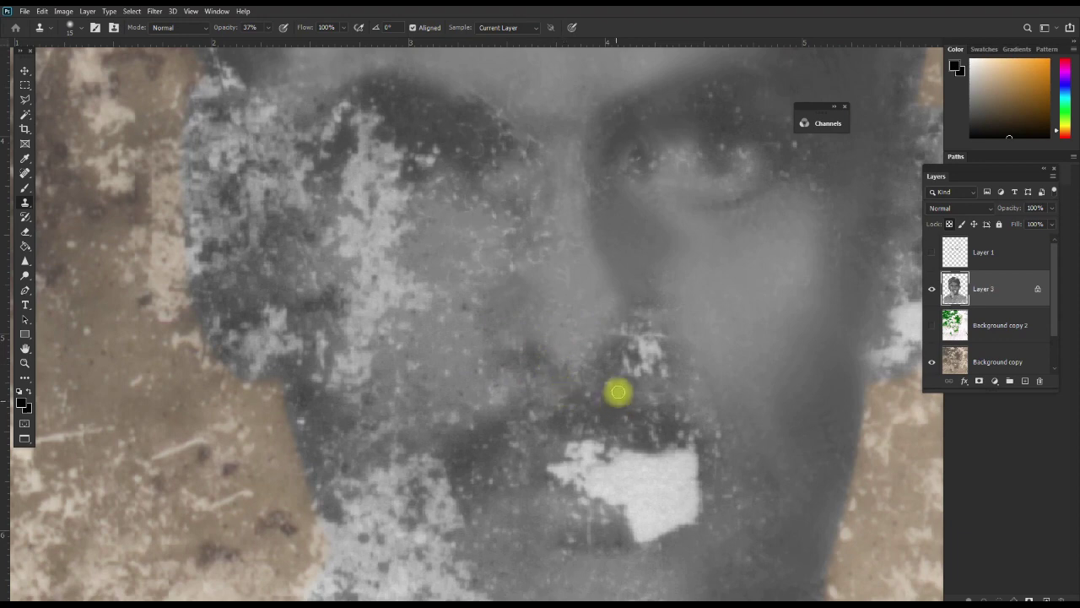
pyautogui.click(569, 366)
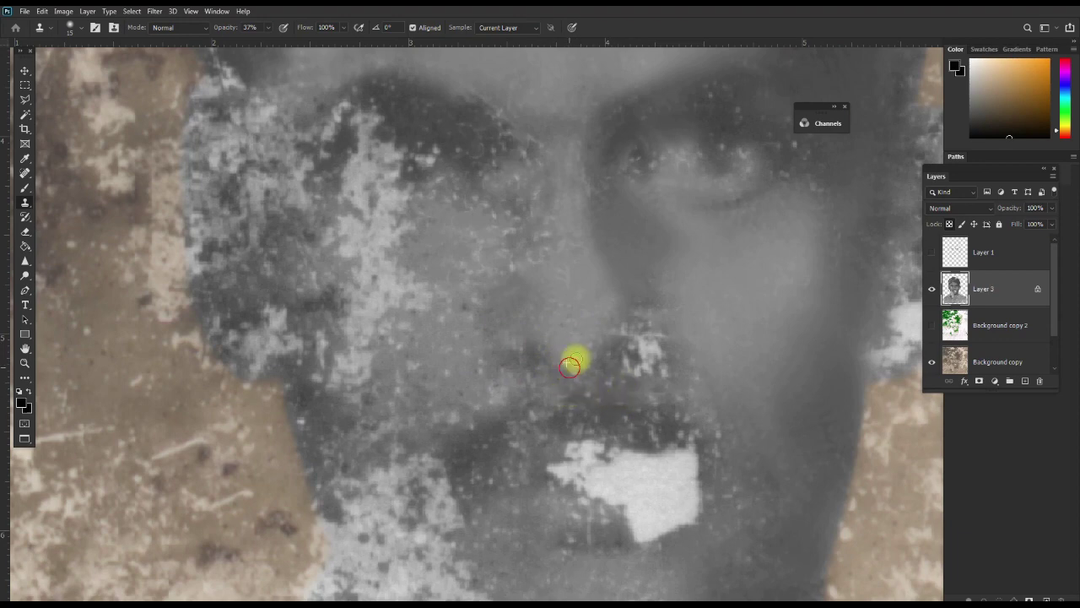
pyautogui.moveTo(591, 338); pyautogui.dragTo(605, 337)
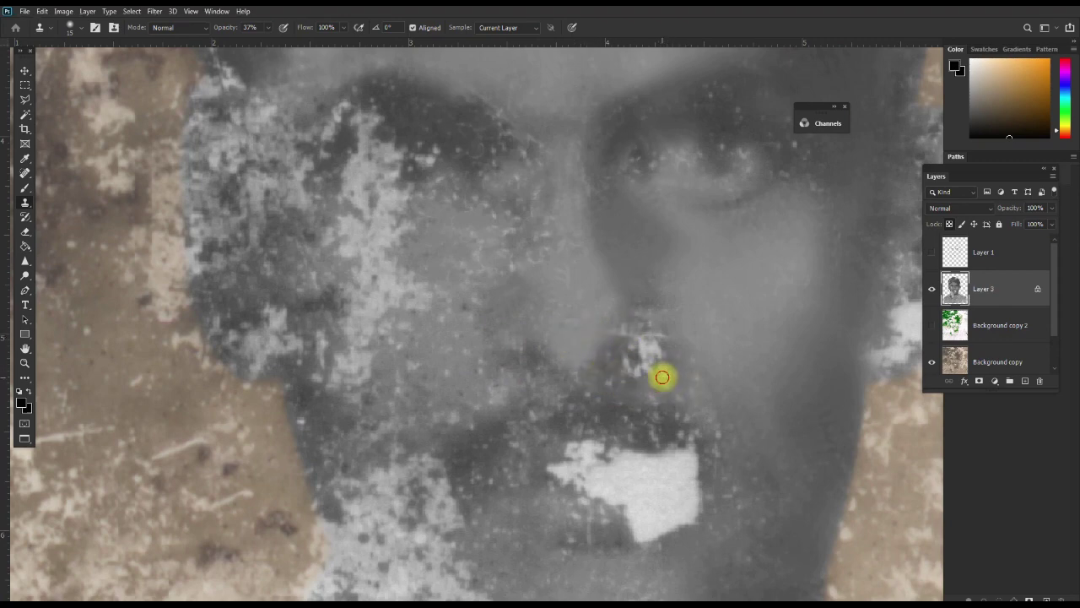
pyautogui.click(662, 377)
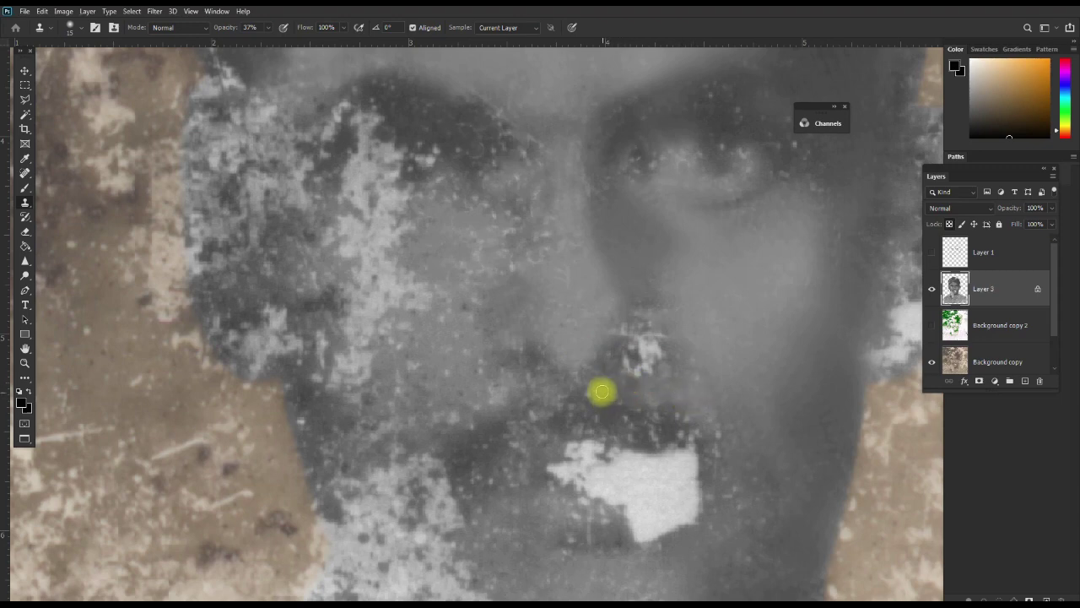
pyautogui.click(593, 390)
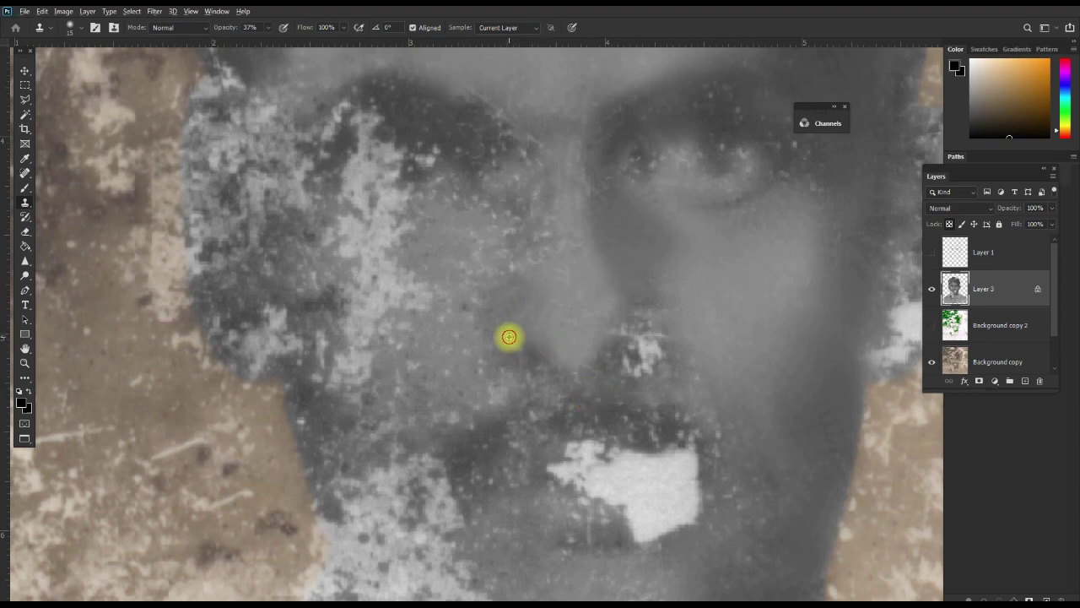
# Clone over the stains below the nose, along the nose bridge and at the nose tip
pyautogui.scroll(-3, 520, 371)
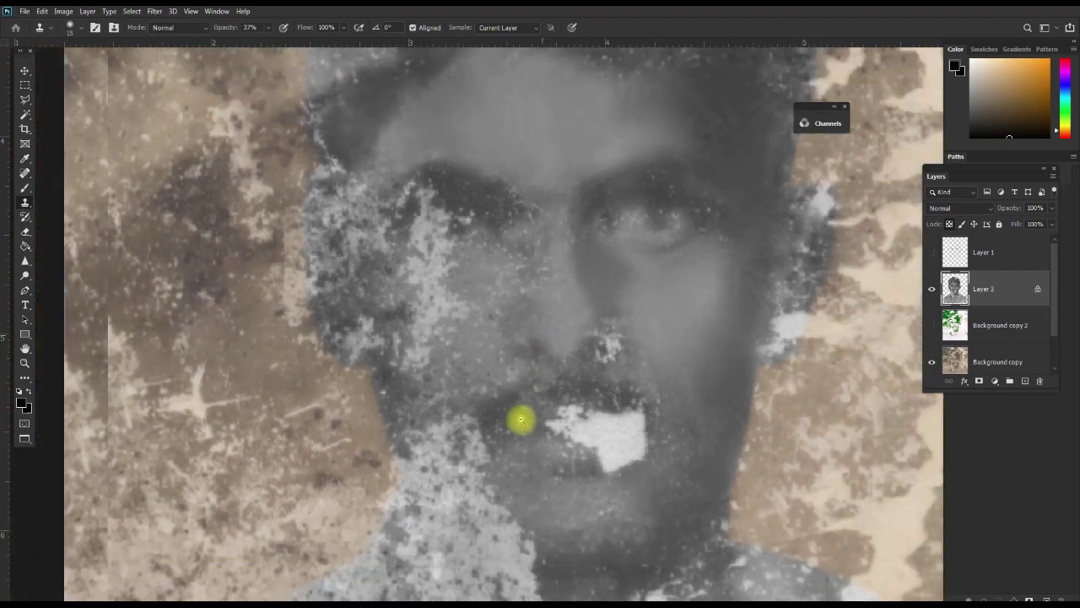
pyautogui.scroll(2, 545, 313)
pyautogui.scroll(1, 579, 386)
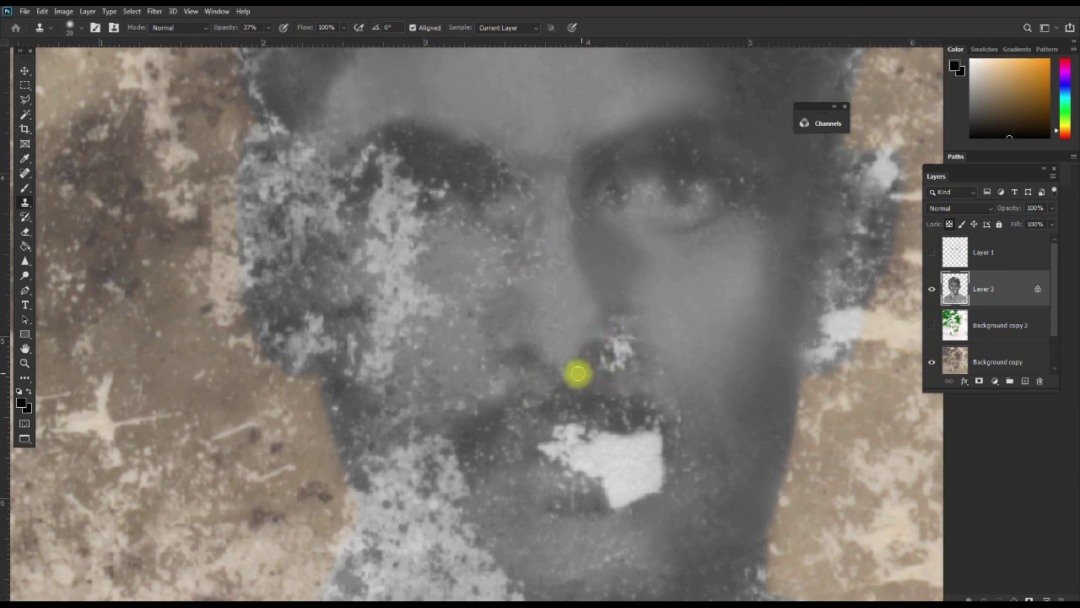
pyautogui.moveTo(573, 359); pyautogui.dragTo(557, 372)
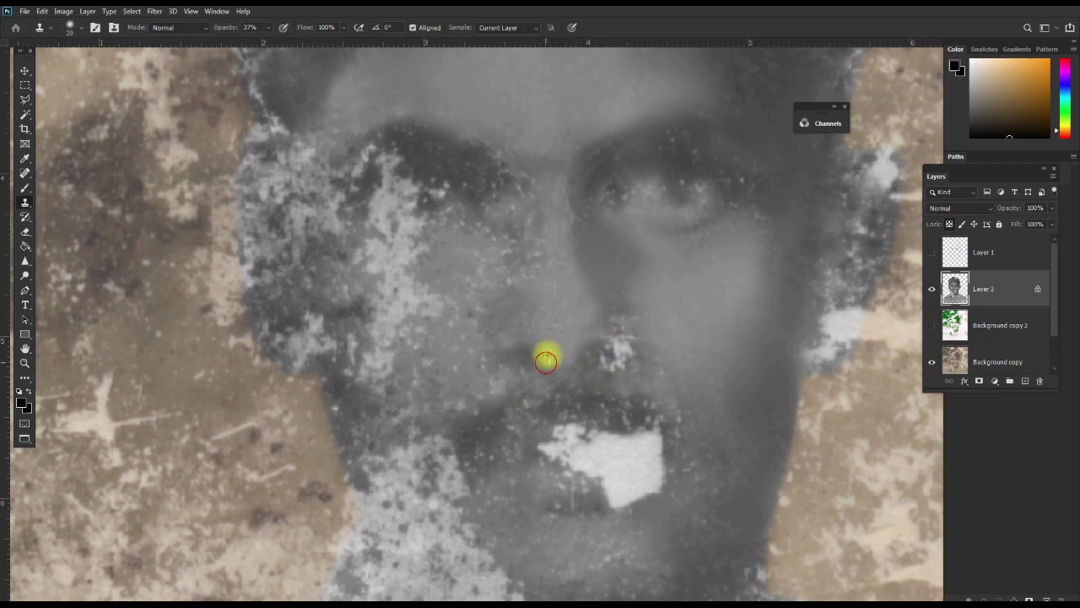
pyautogui.click(536, 348)
pyautogui.click(562, 293)
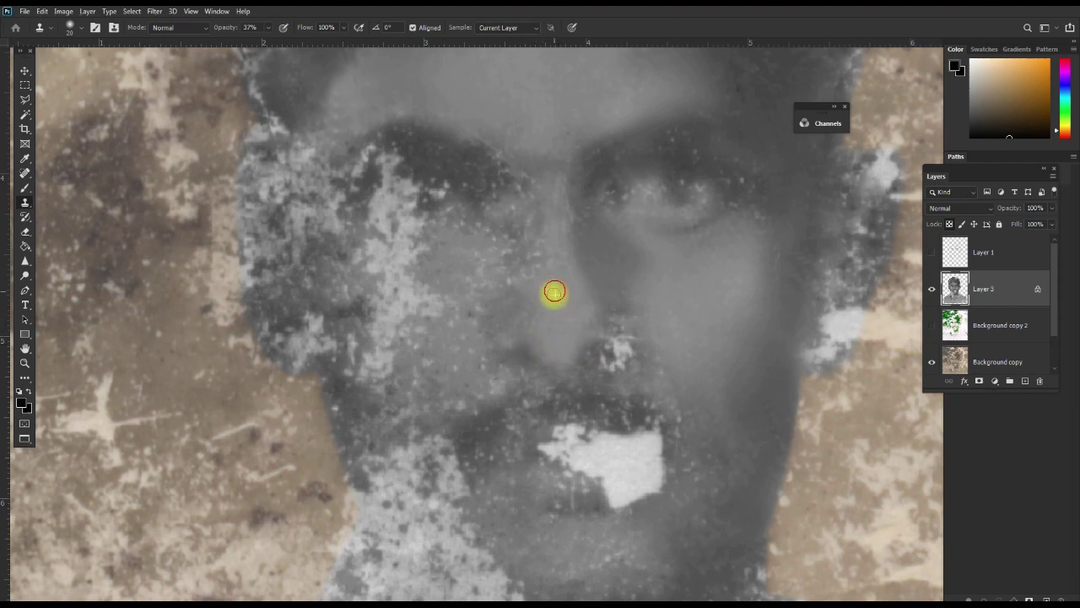
pyautogui.click(552, 285)
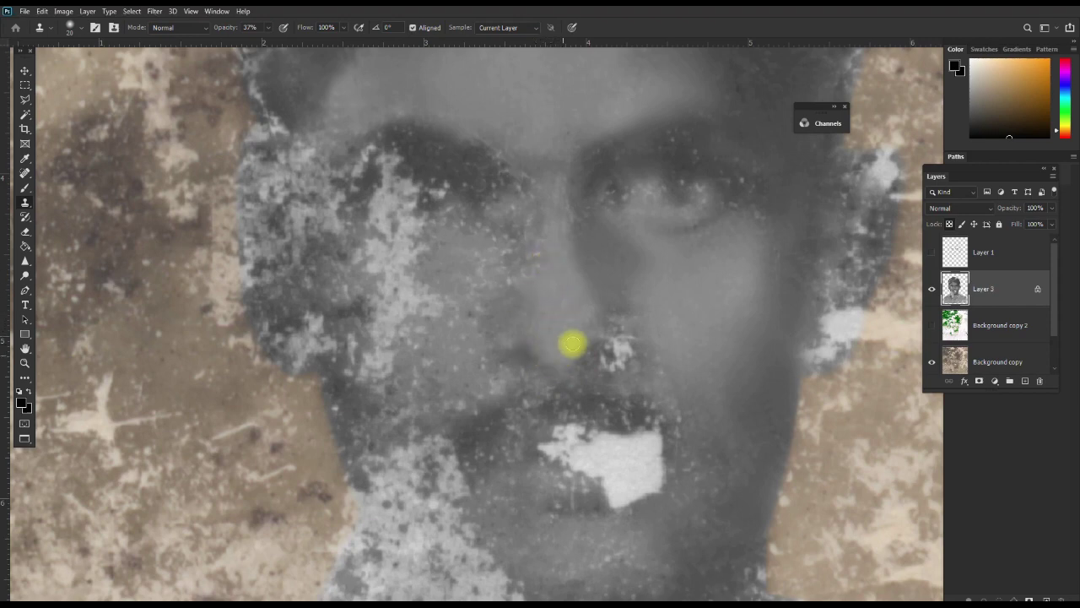
pyautogui.click(582, 324)
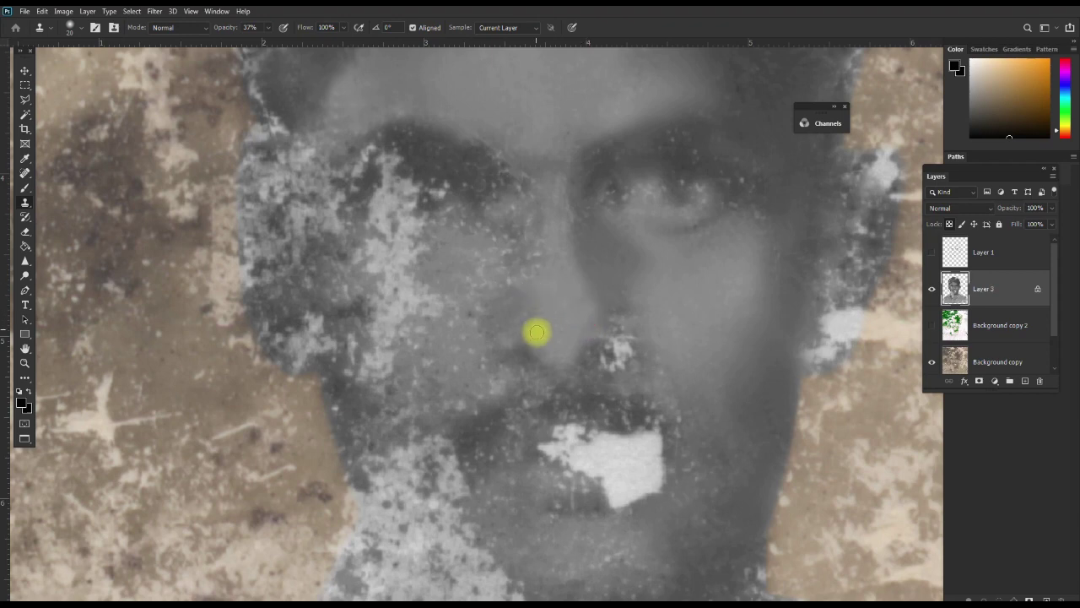
# Cover the blotches on the upper lip and its lower edge with cloned dabs
pyautogui.click(486, 382)
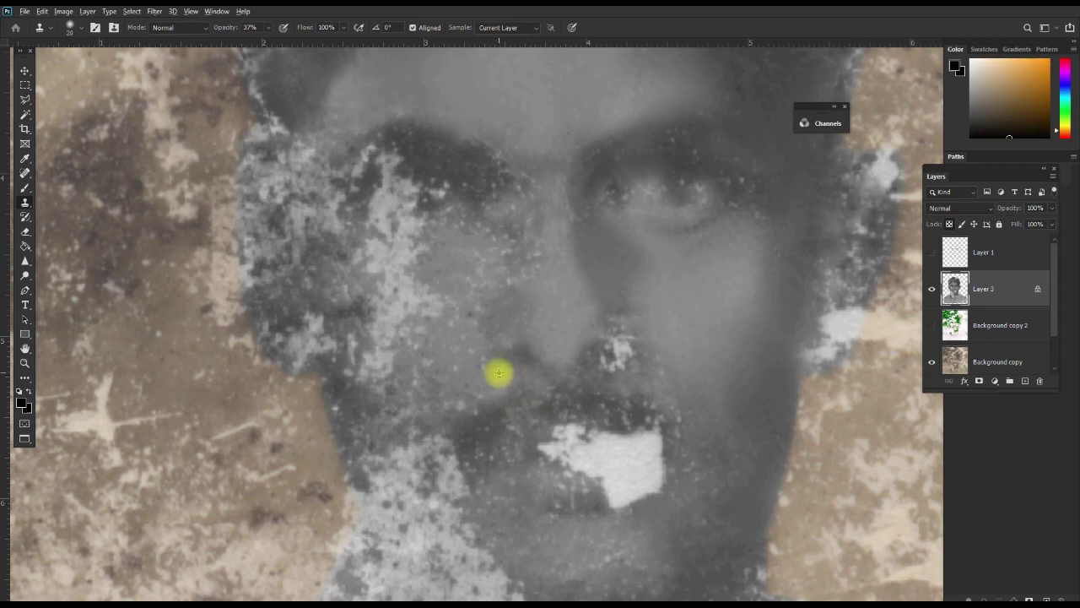
pyautogui.click(477, 366)
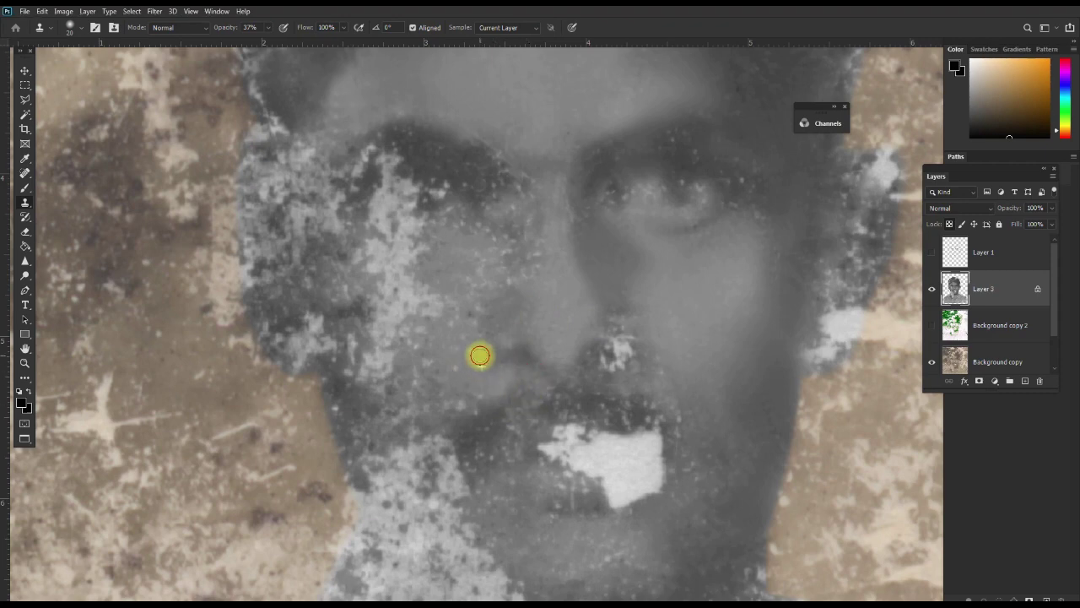
pyautogui.click(481, 411)
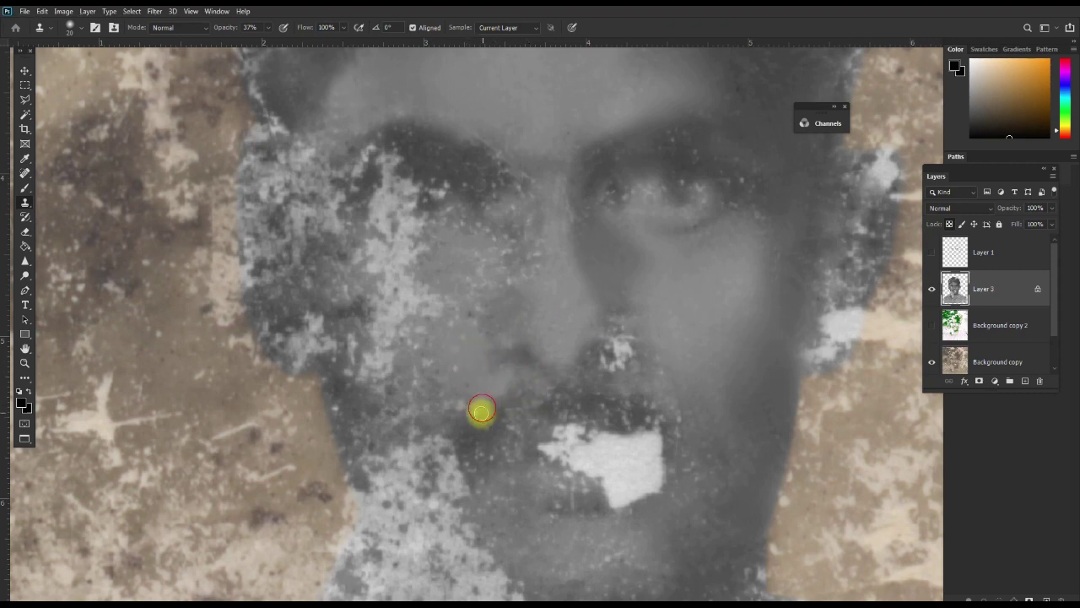
# Zoom in on the white lip patch and blend the blotchy upper lip with cloned strokes
pyautogui.scroll(-1, 598, 415)
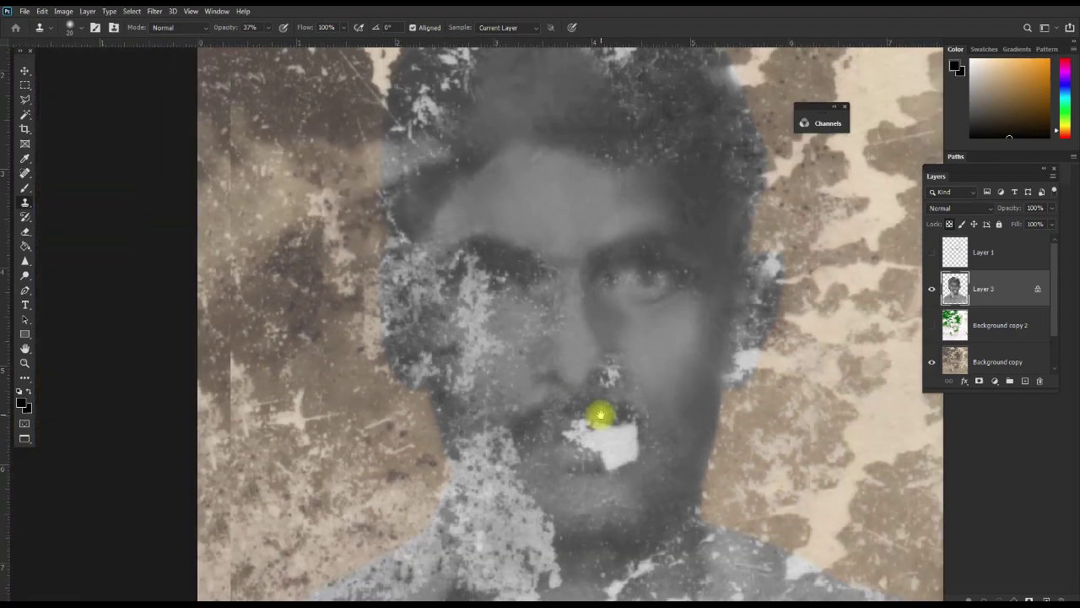
pyautogui.scroll(2, 591, 434)
pyautogui.scroll(-1, 583, 455)
pyautogui.scroll(1, 675, 442)
pyautogui.scroll(-1, 682, 437)
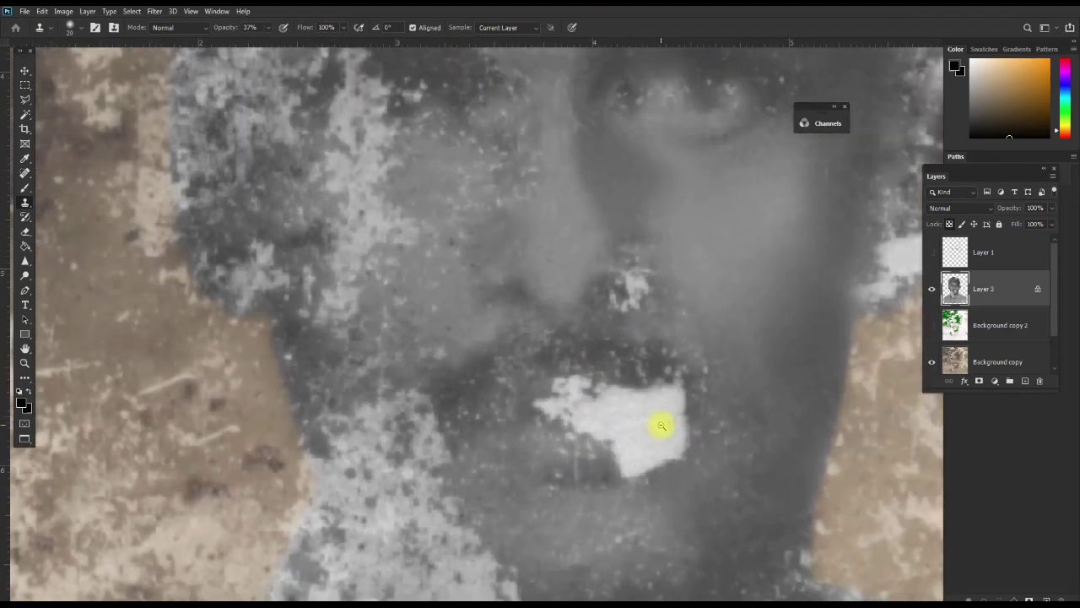
pyautogui.scroll(-1, 656, 427)
pyautogui.scroll(1, 660, 425)
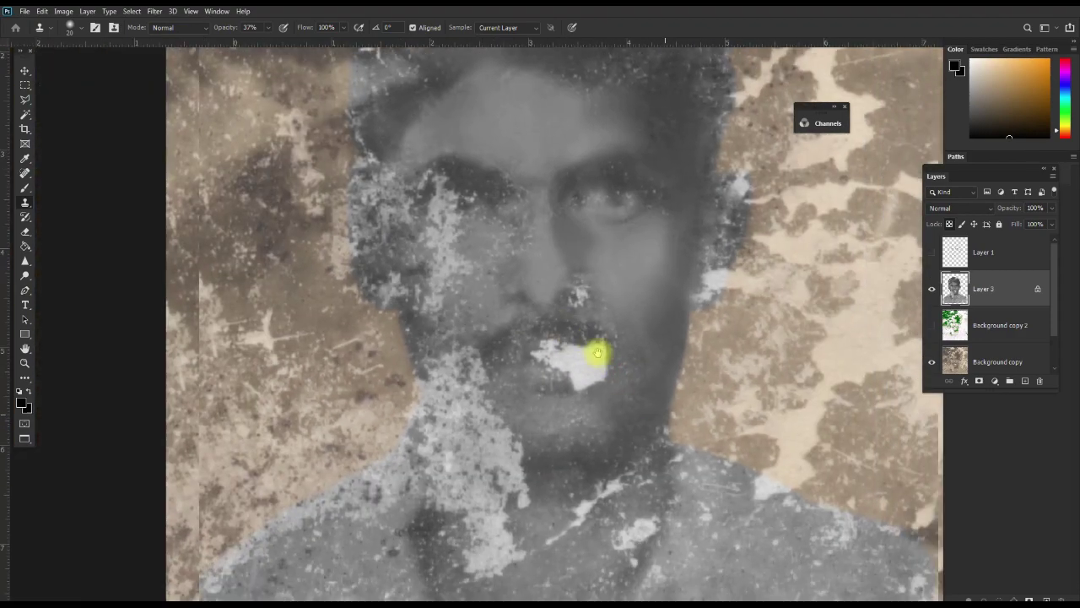
pyautogui.keyDown('ctrl'); pyautogui.click(545, 369); pyautogui.keyUp('ctrl')
pyautogui.moveTo(588, 277); pyautogui.dragTo(586, 345)
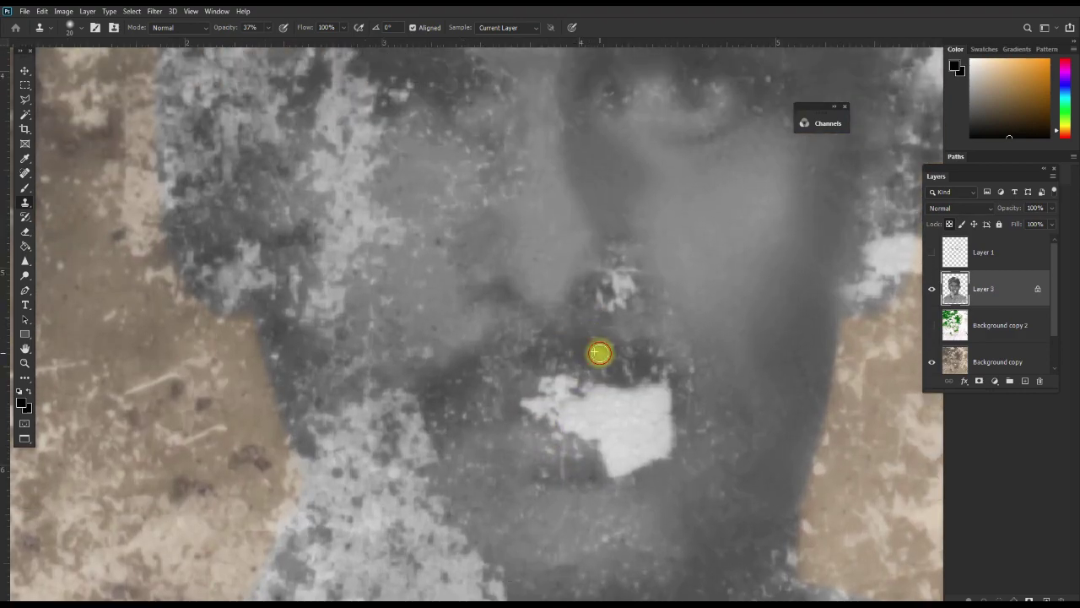
pyautogui.moveTo(598, 355)
pyautogui.mouseDown()
pyautogui.moveTo(642, 349)
pyautogui.moveTo(633, 370)
pyautogui.moveTo(621, 362)
pyautogui.mouseUp()
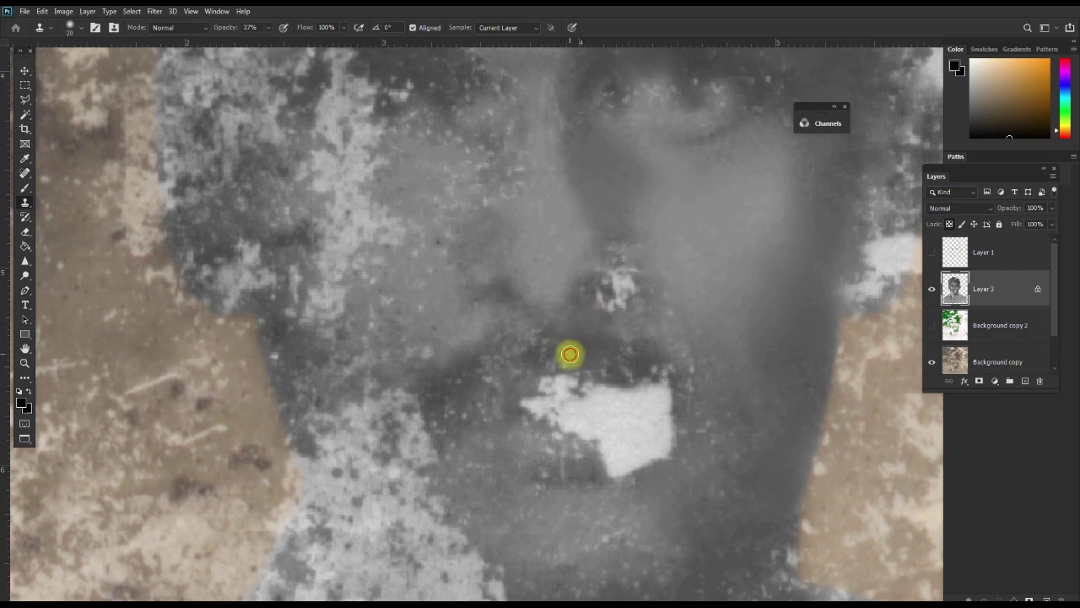
pyautogui.moveTo(569, 354)
pyautogui.mouseDown()
pyautogui.moveTo(560, 341)
pyautogui.moveTo(531, 355)
pyautogui.mouseUp()
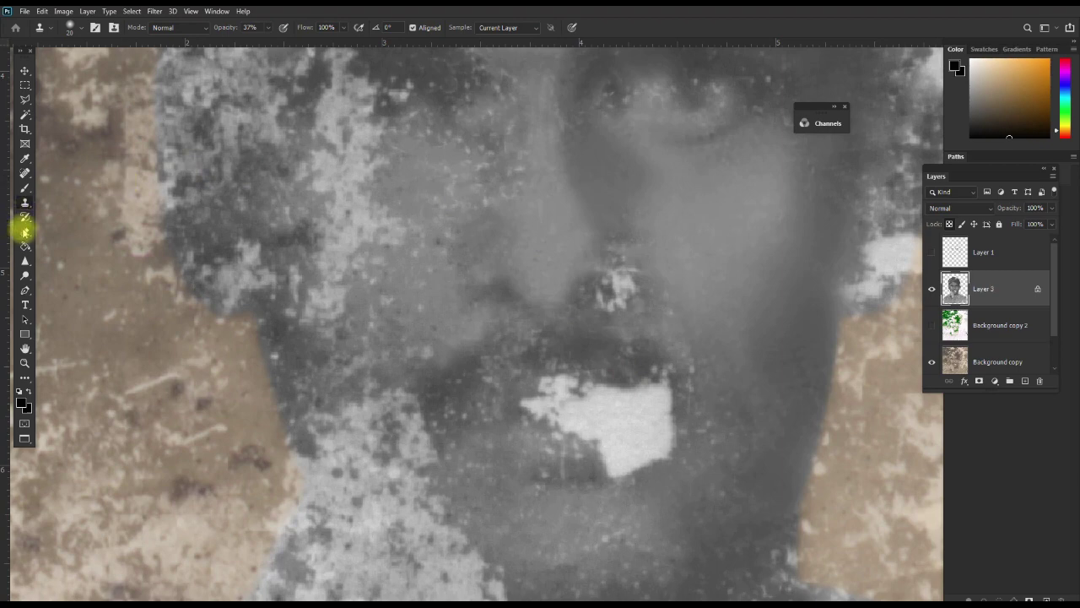
# Switch to a smaller Spot Healing Brush and heal the specks beside and below the lip
pyautogui.rightClick(25, 173)
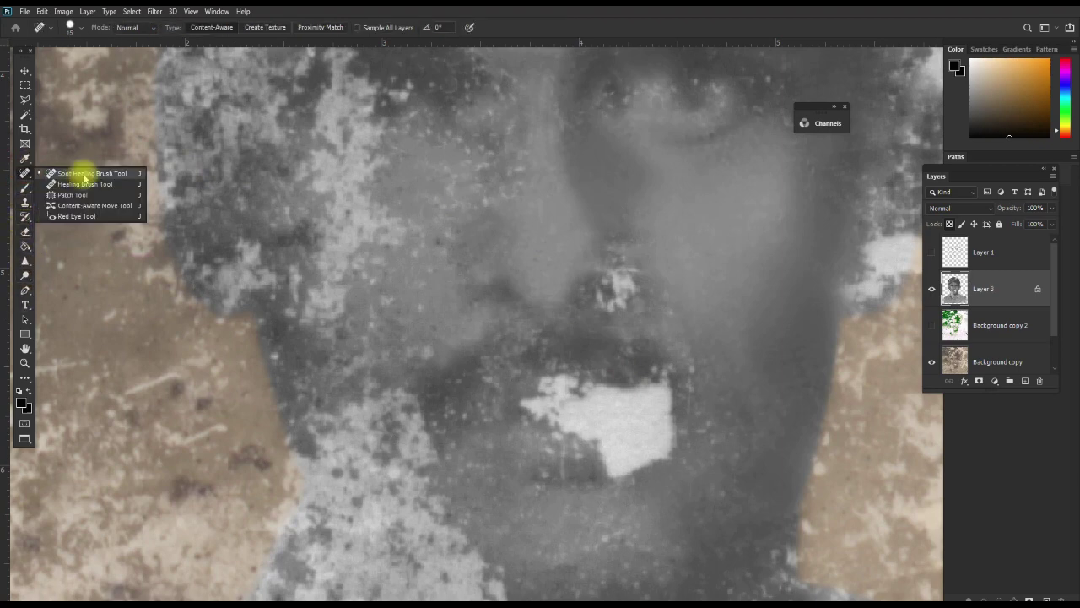
pyautogui.click(79, 173)
pyautogui.press('[')
pyautogui.press('[')
pyautogui.press('[')
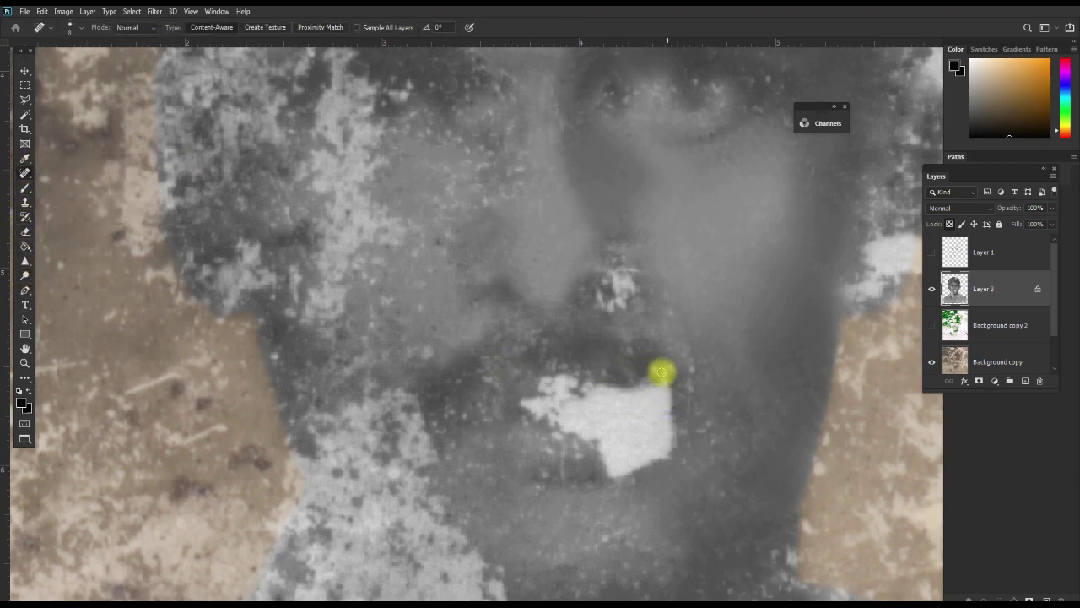
pyautogui.click(687, 373)
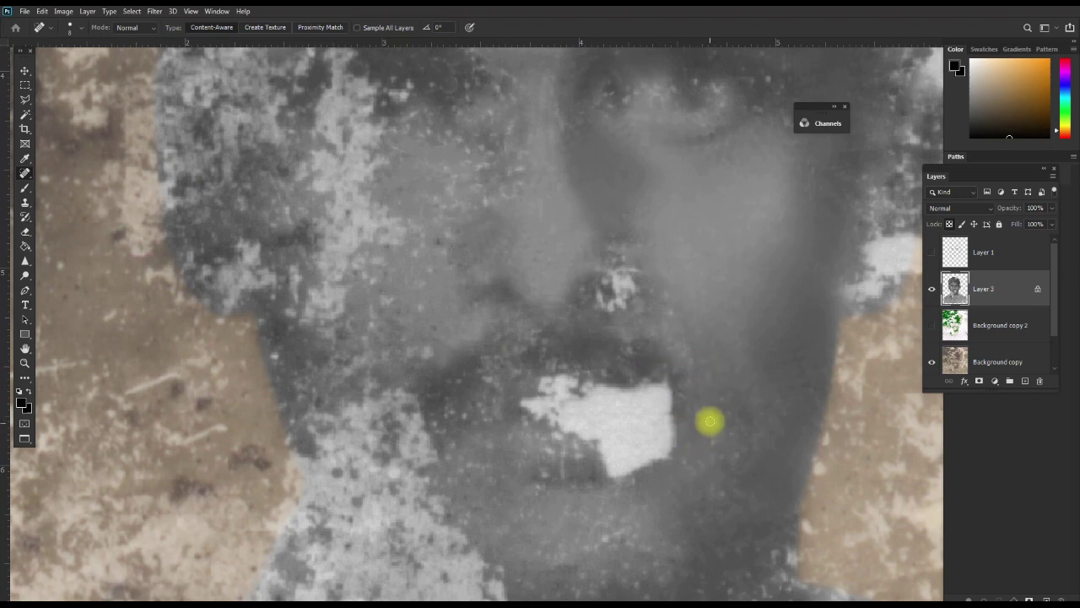
pyautogui.click(735, 467)
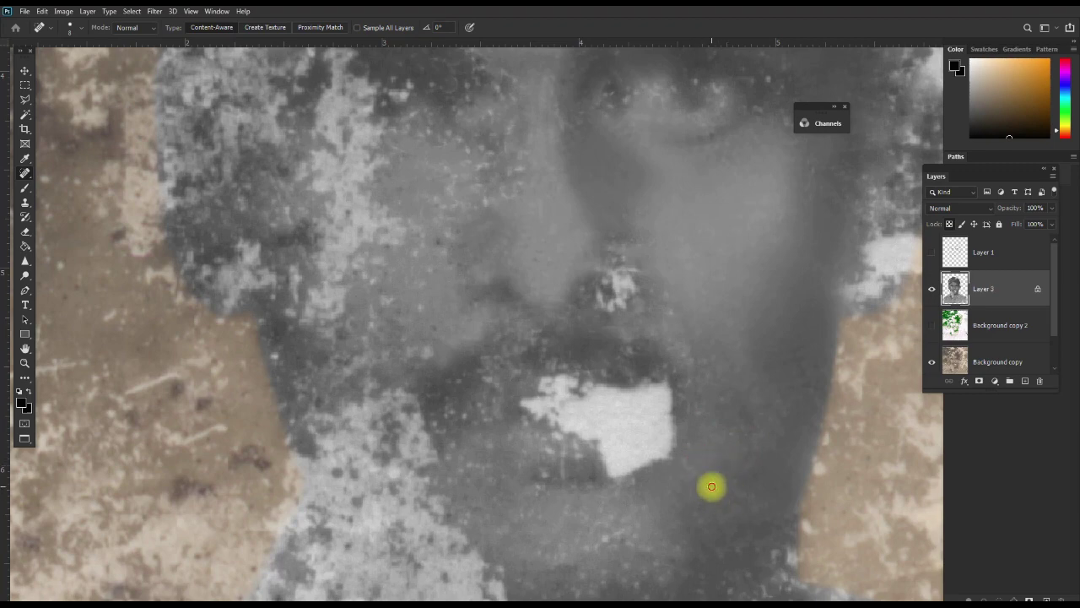
# Heal the white specks and white patch under the nose
pyautogui.scroll(3, 633, 362)
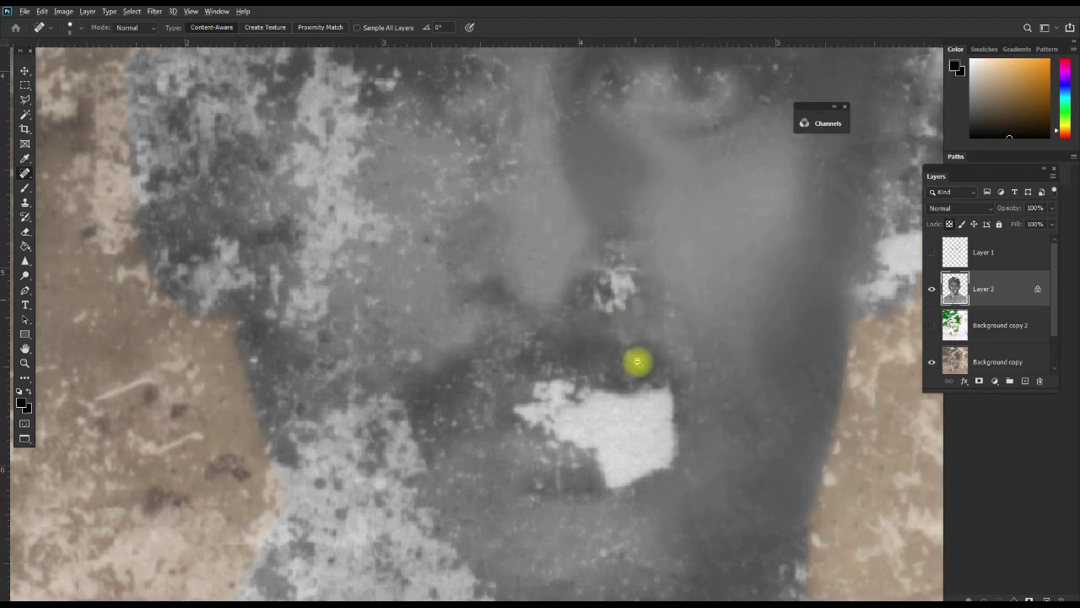
pyautogui.moveTo(509, 289); pyautogui.dragTo(703, 320)
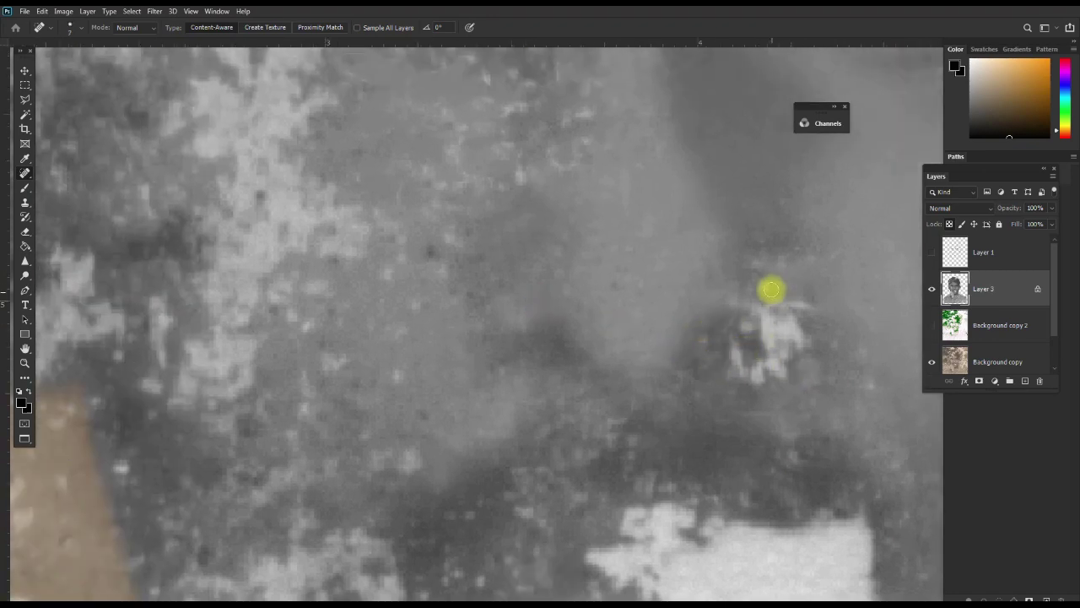
pyautogui.moveTo(806, 307); pyautogui.dragTo(763, 309)
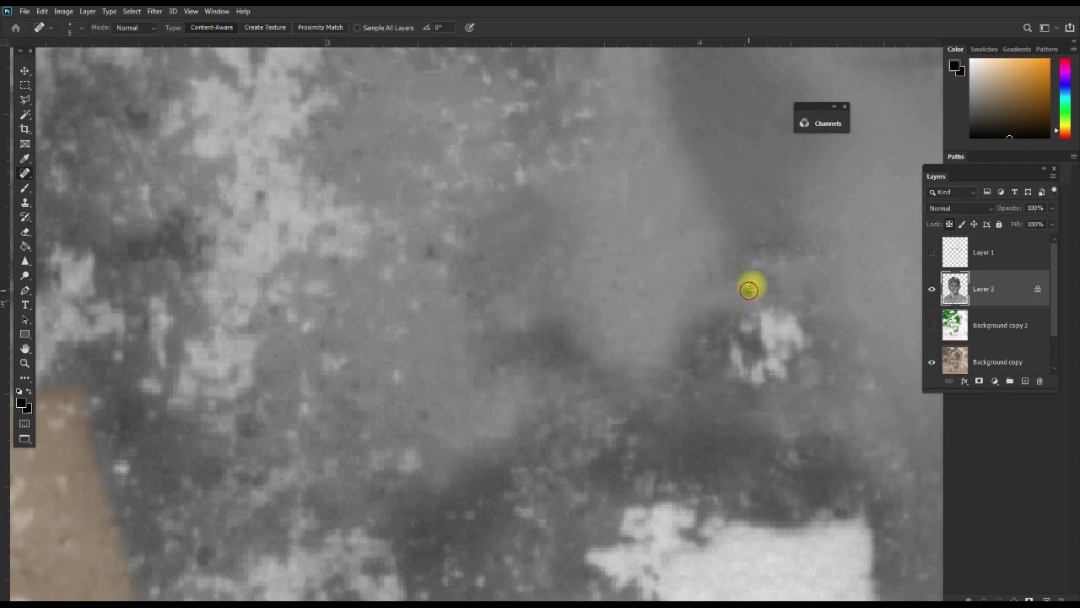
pyautogui.moveTo(731, 348)
pyautogui.mouseDown()
pyautogui.moveTo(738, 363)
pyautogui.moveTo(727, 374)
pyautogui.mouseUp()
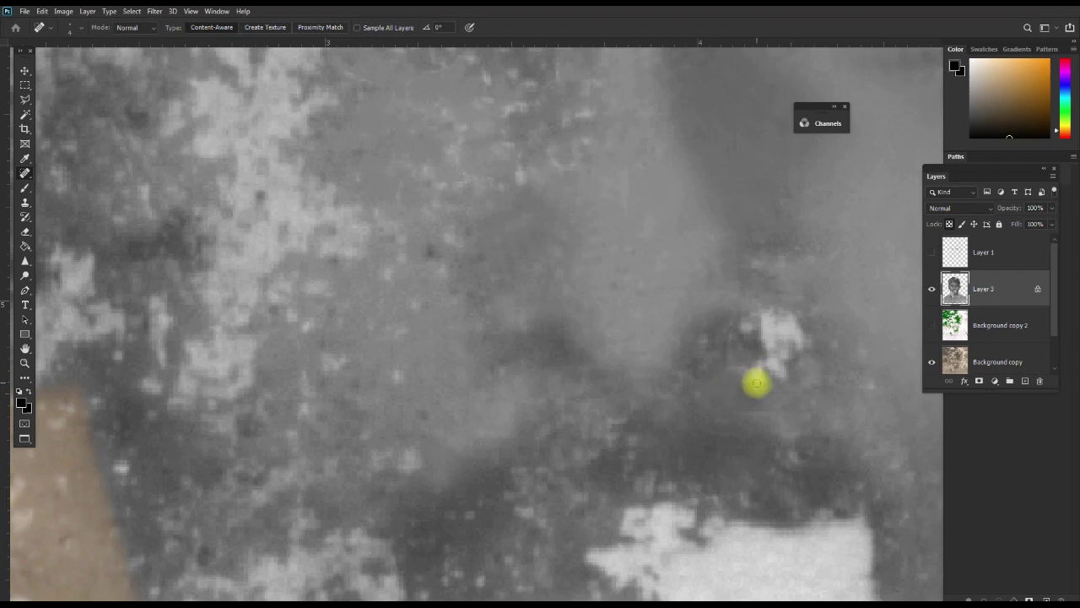
pyautogui.moveTo(774, 364); pyautogui.dragTo(779, 369)
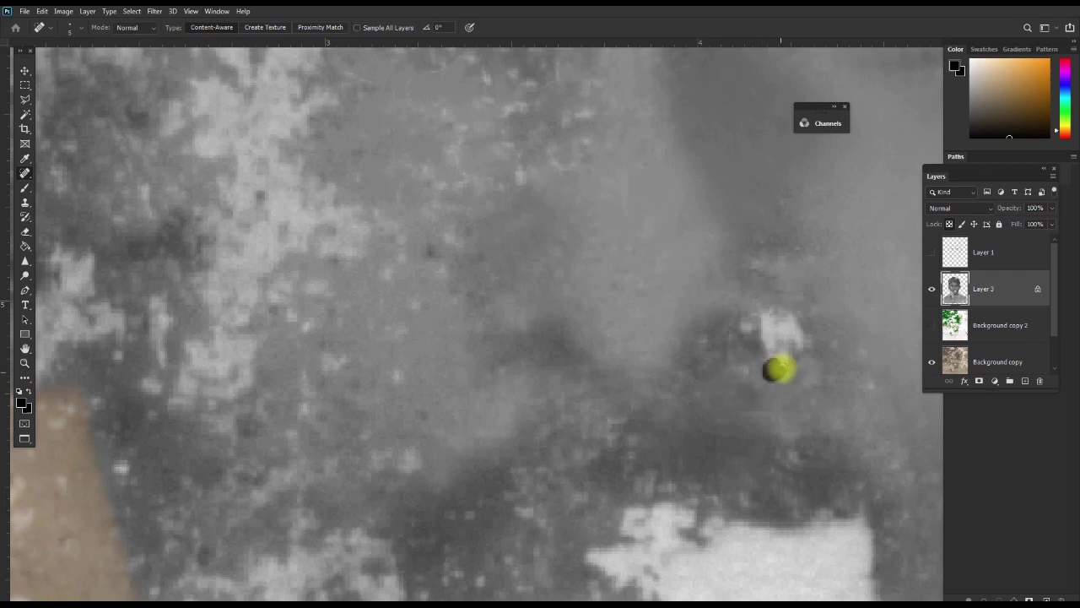
# Heal the remaining specks below and right of the nostril and the dark spots on the nose
pyautogui.press('space')
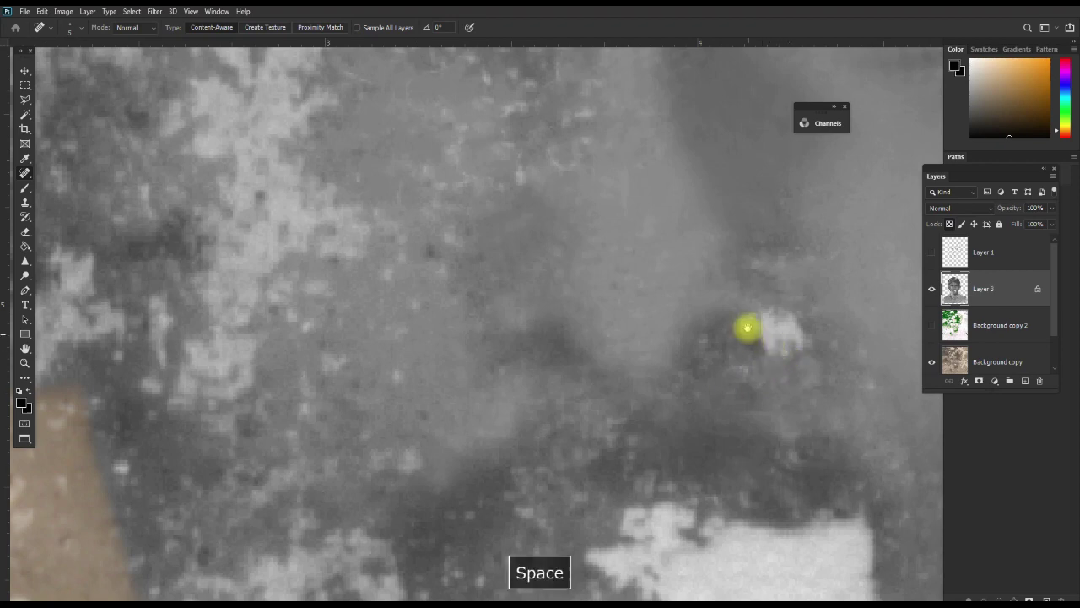
pyautogui.moveTo(747, 326); pyautogui.dragTo(701, 310)
pyautogui.keyDown('alt'); pyautogui.click(701, 310); pyautogui.keyUp('alt')
pyautogui.press('space')
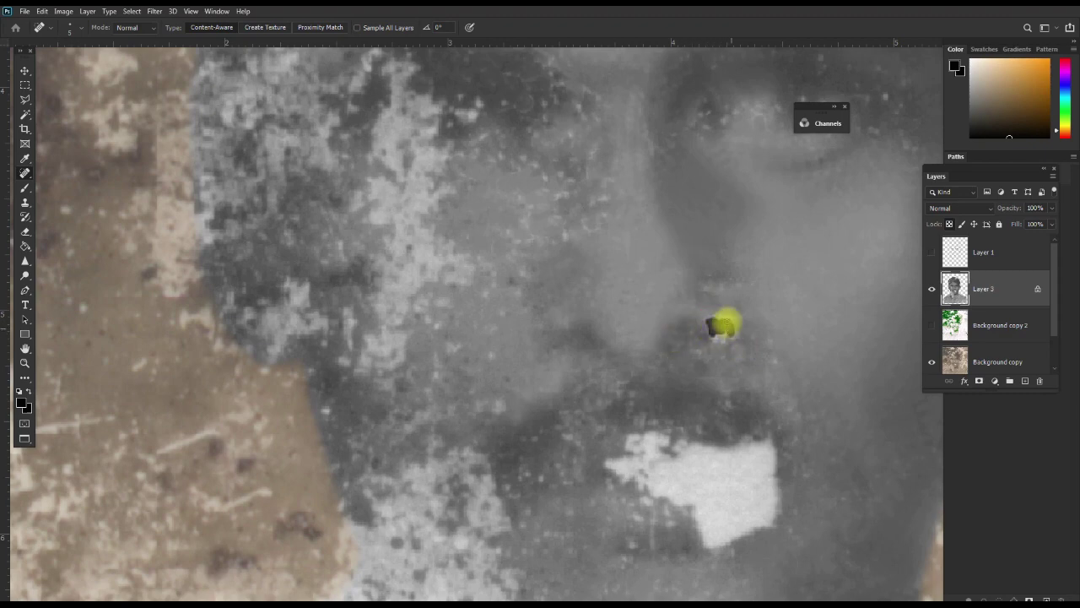
pyautogui.moveTo(724, 322)
pyautogui.mouseDown()
pyautogui.moveTo(729, 342)
pyautogui.moveTo(714, 352)
pyautogui.mouseUp()
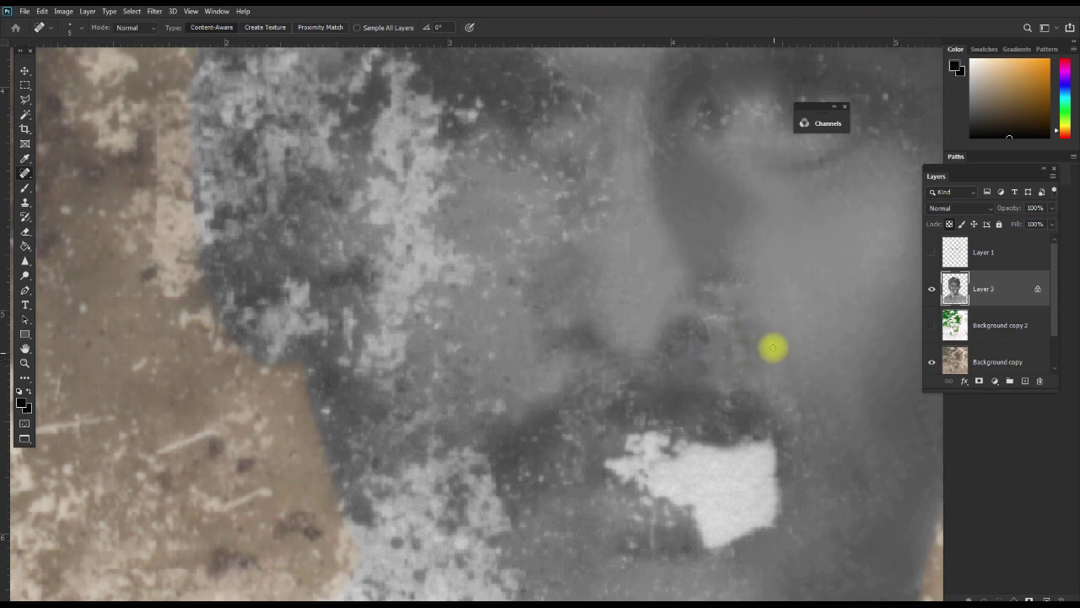
pyautogui.click(745, 351)
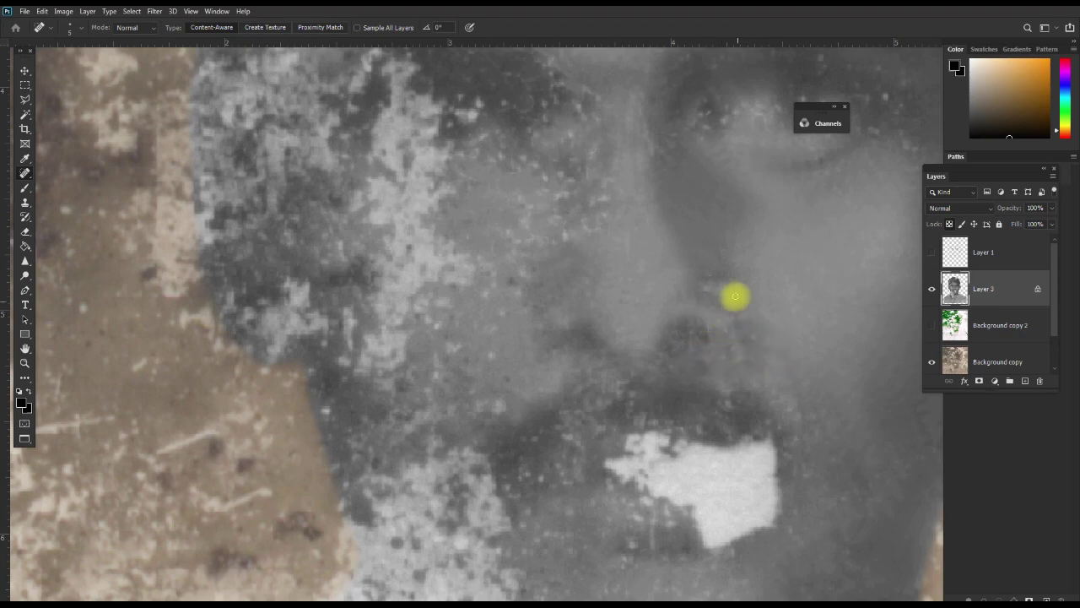
pyautogui.click(717, 287)
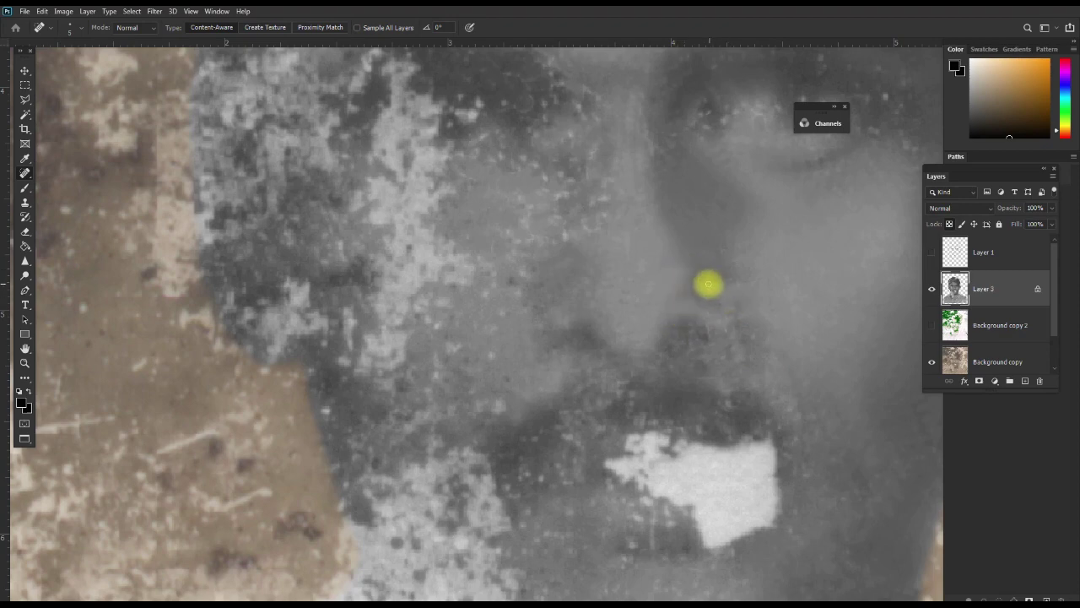
pyautogui.click(707, 269)
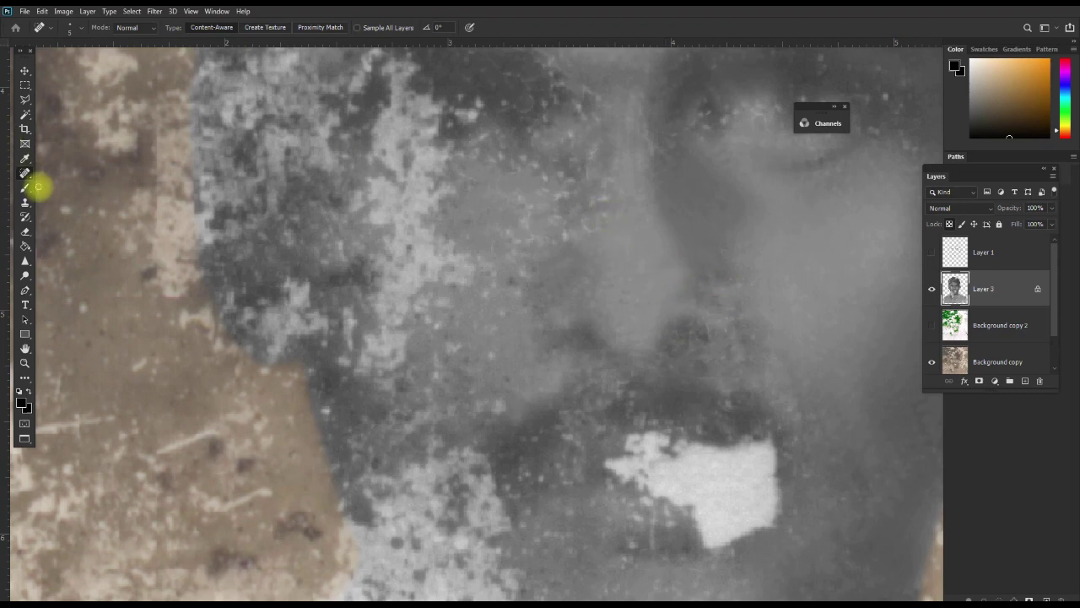
# Return to the Clone Stamp and dab clean skin over blotches on the nose and beside the nostril
pyautogui.click(26, 201)
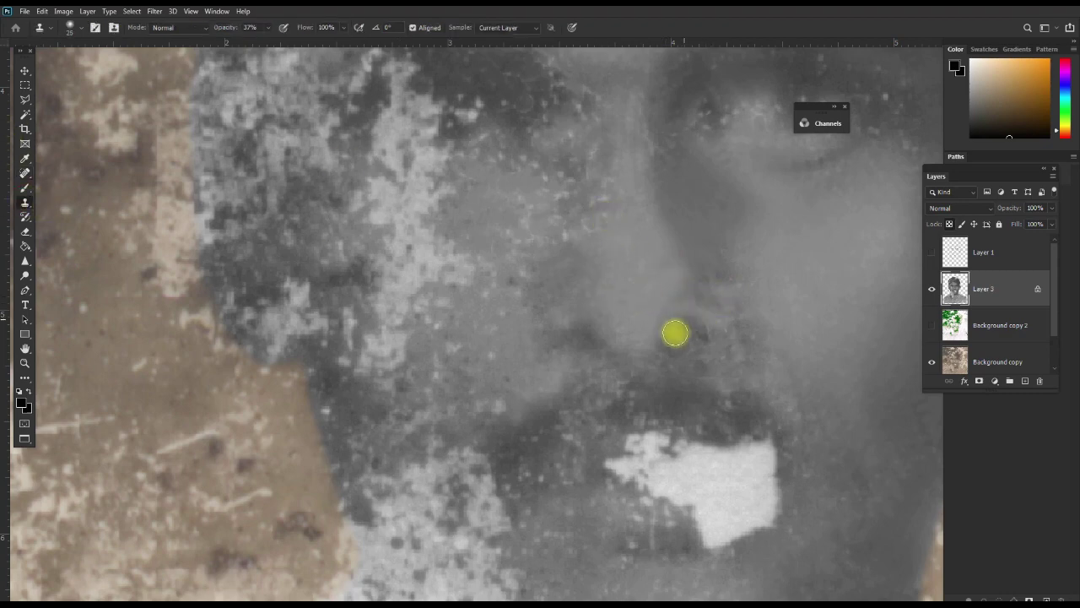
pyautogui.keyDown('alt'); pyautogui.click(605, 355); pyautogui.keyUp('alt')
pyautogui.click(575, 347)
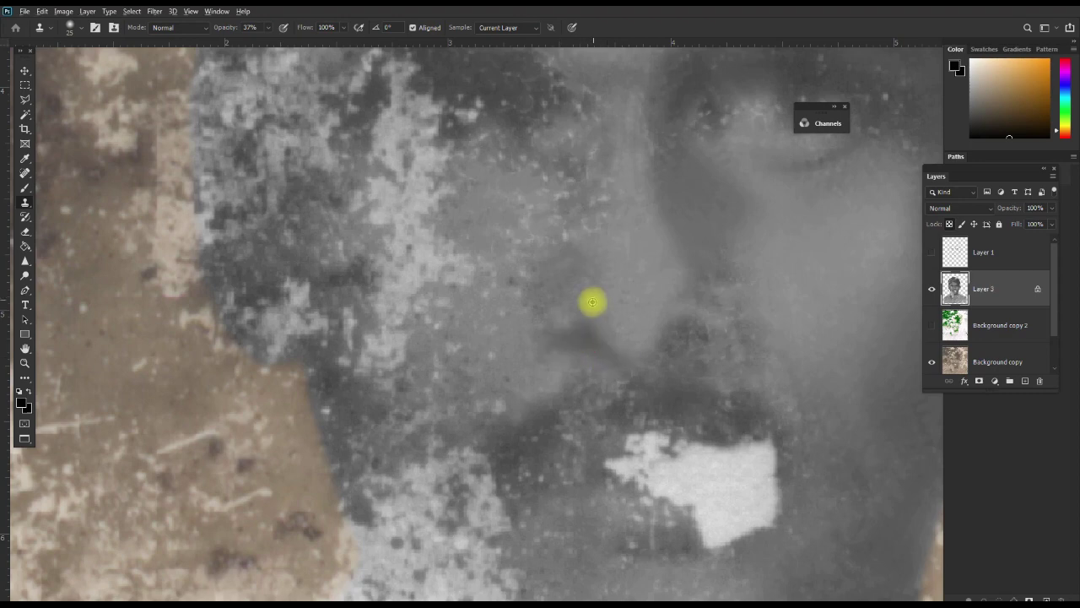
pyautogui.click(561, 310)
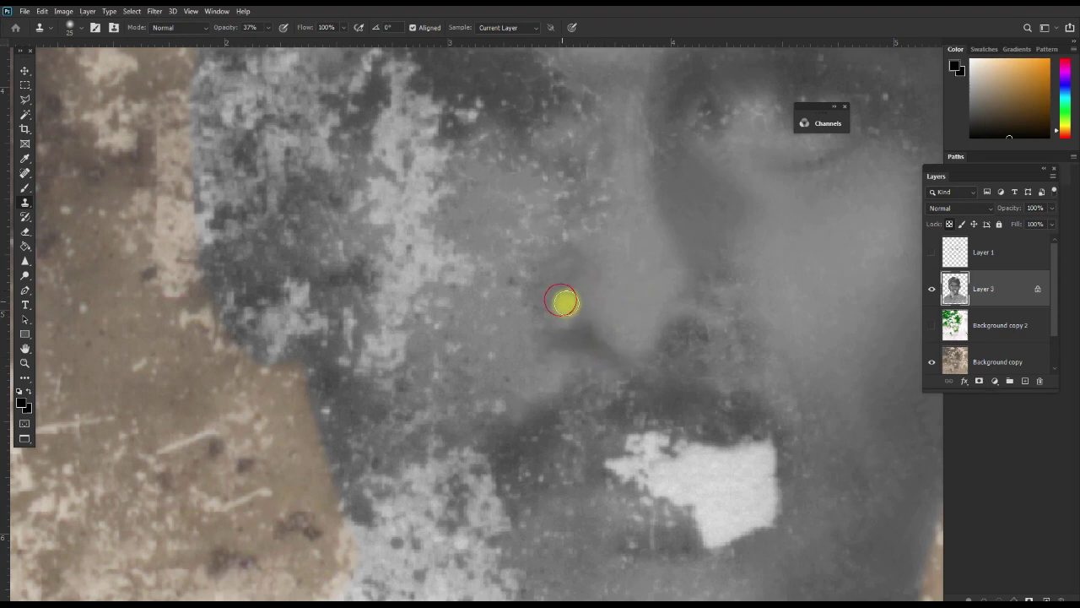
pyautogui.click(554, 308)
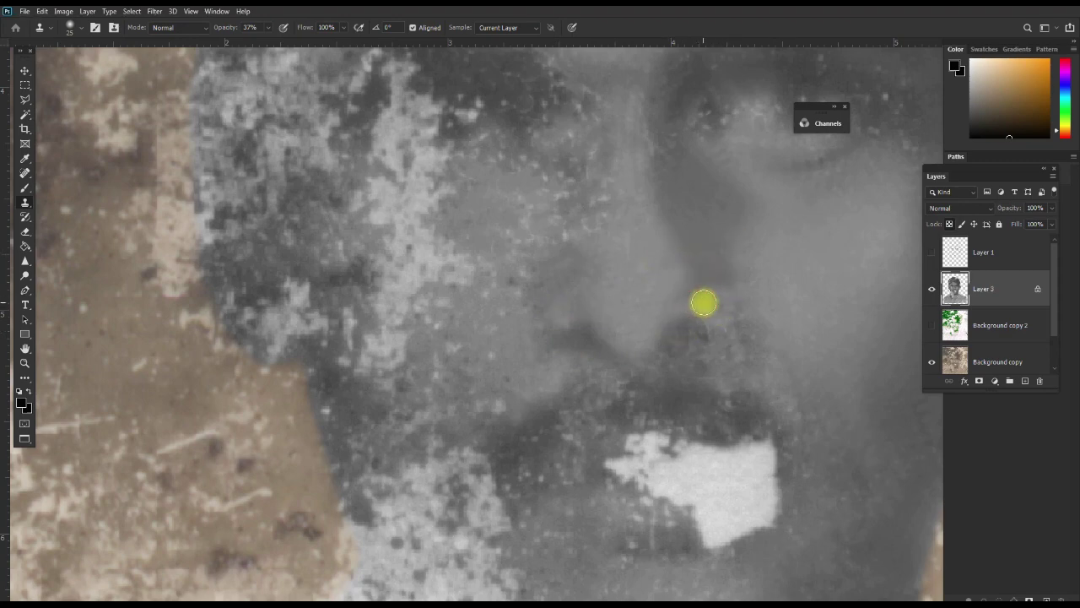
# Clone over the spots and specks right of the nose and by the nostril
pyautogui.click(704, 287)
pyautogui.click(725, 295)
pyautogui.click(720, 322)
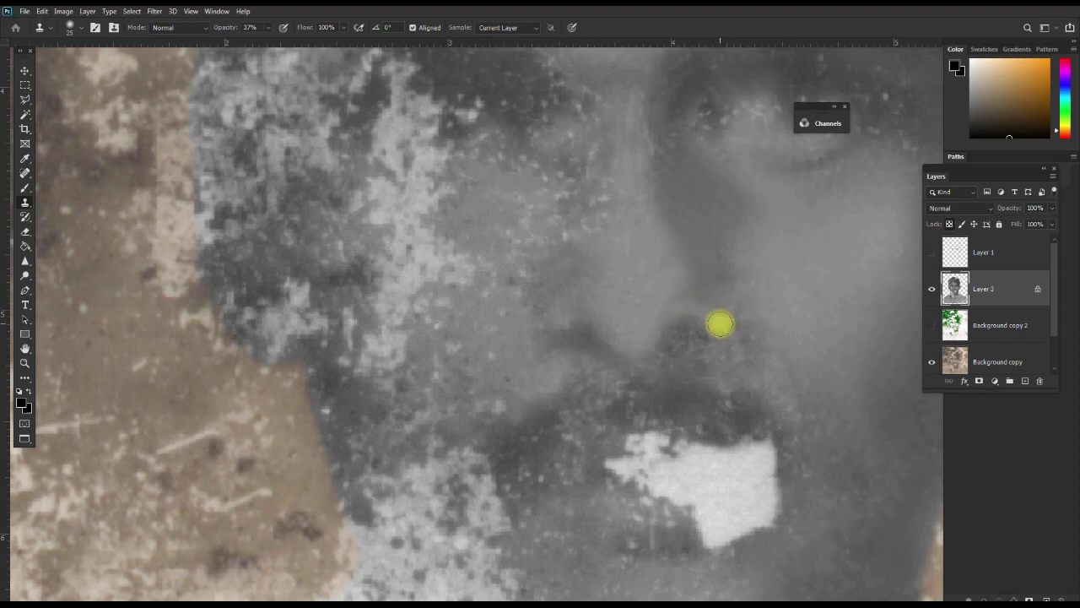
pyautogui.click(730, 313)
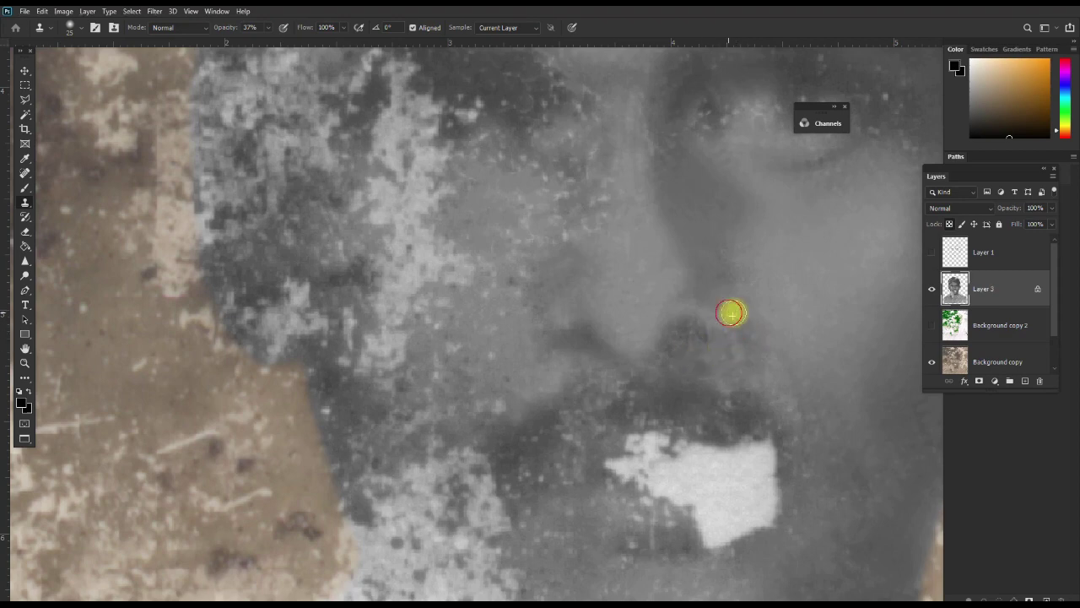
pyautogui.click(728, 356)
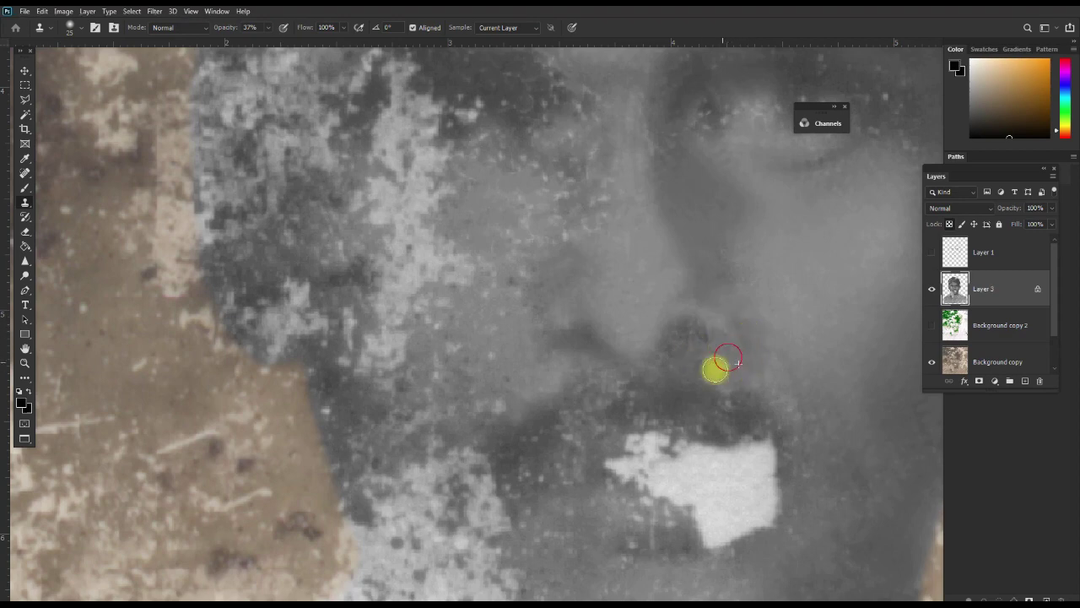
# Recentre on the nose, clone one more spot, then shrink the brush and zoom closer
pyautogui.press('space')
pyautogui.moveTo(701, 330); pyautogui.dragTo(637, 331)
pyautogui.press('F9')
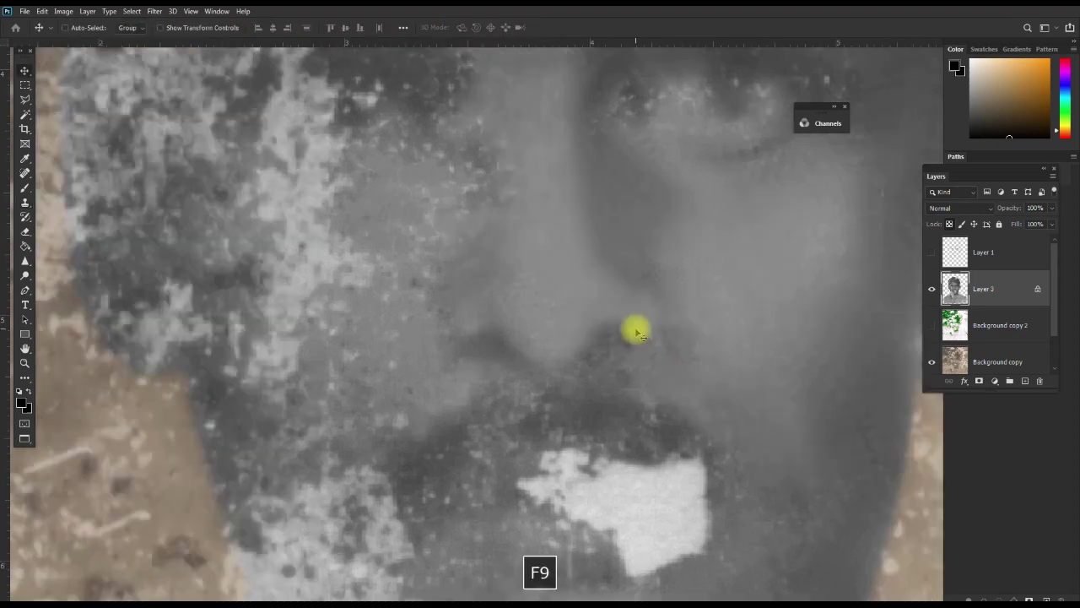
pyautogui.press('s')
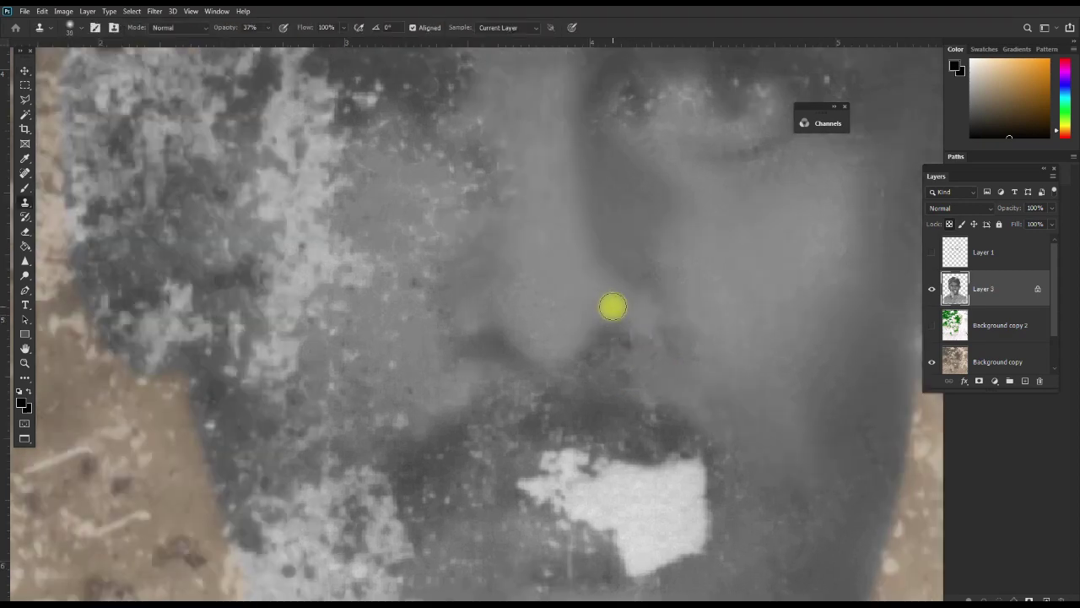
pyautogui.click(662, 345)
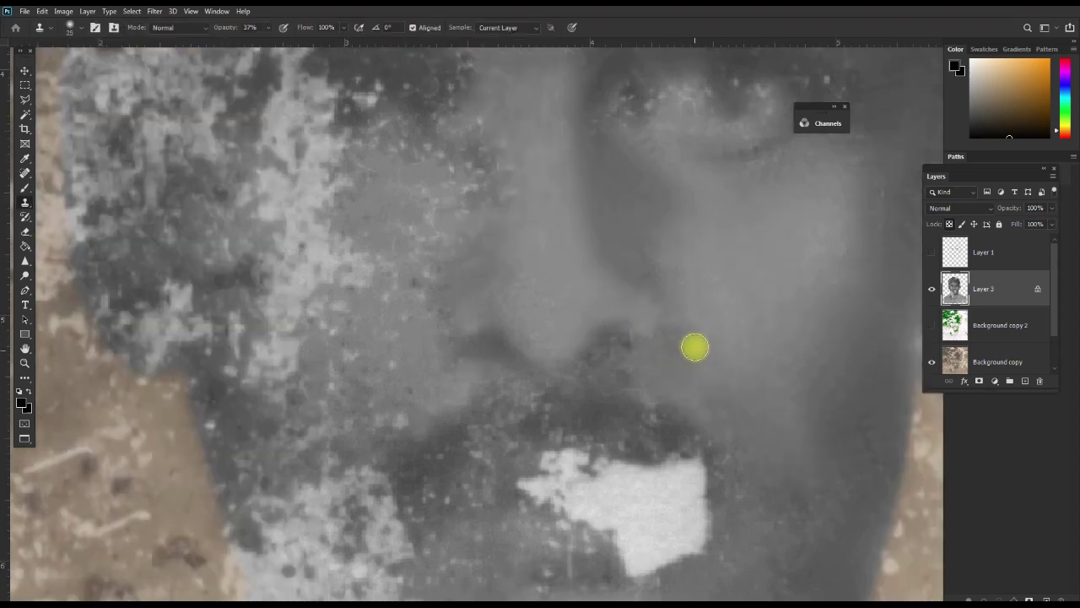
pyautogui.press('[')
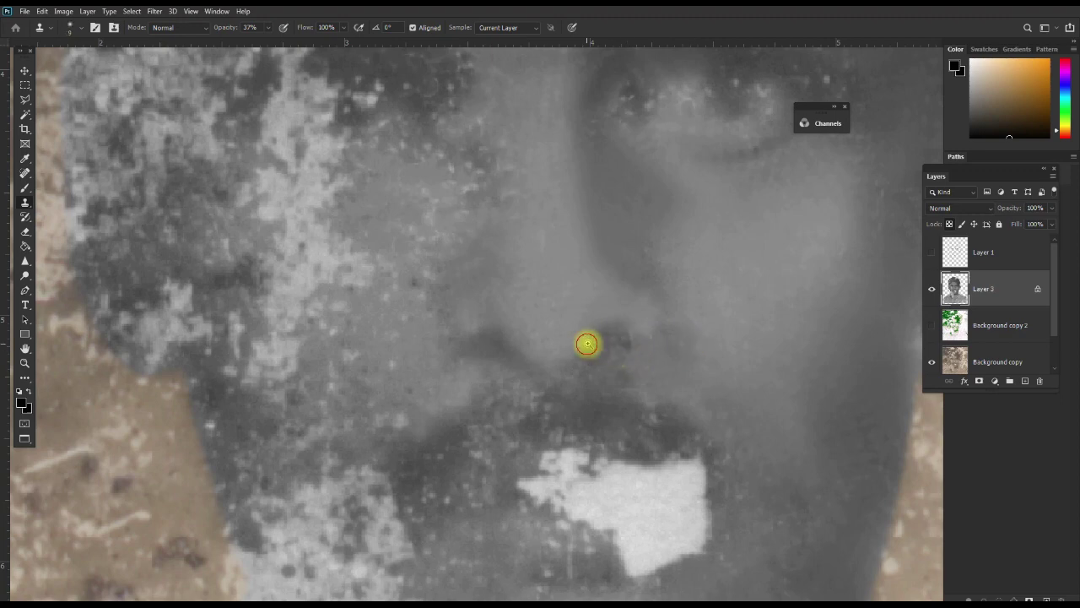
pyautogui.hotkey('ctrl', 'space')
pyautogui.moveTo(585, 343); pyautogui.dragTo(639, 338)
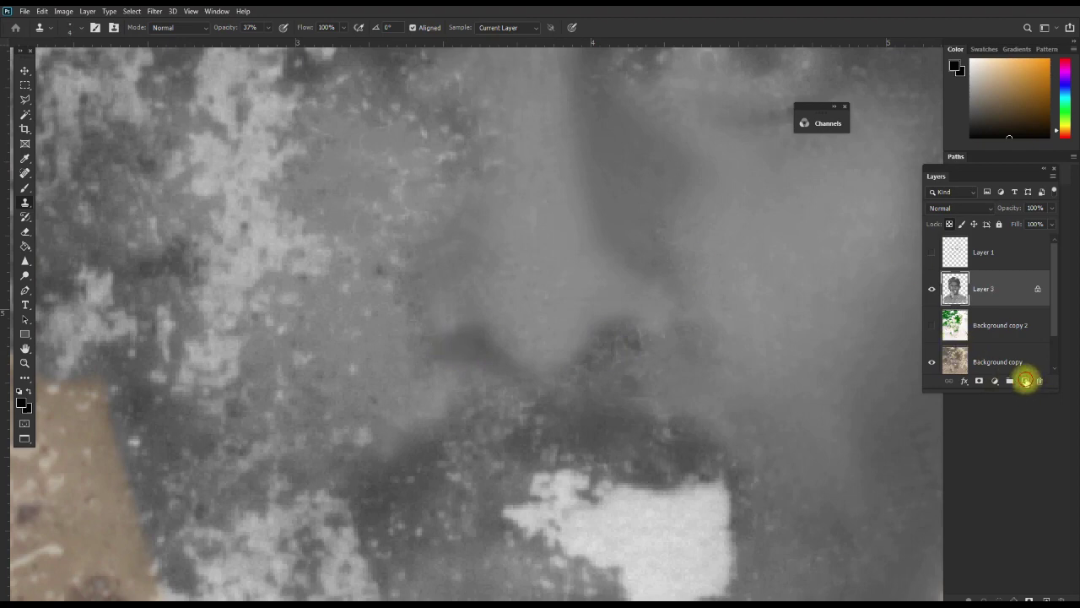
# Add new Layer 4 with a small black brush and try short strokes at the right nostril
pyautogui.click(1025, 380)
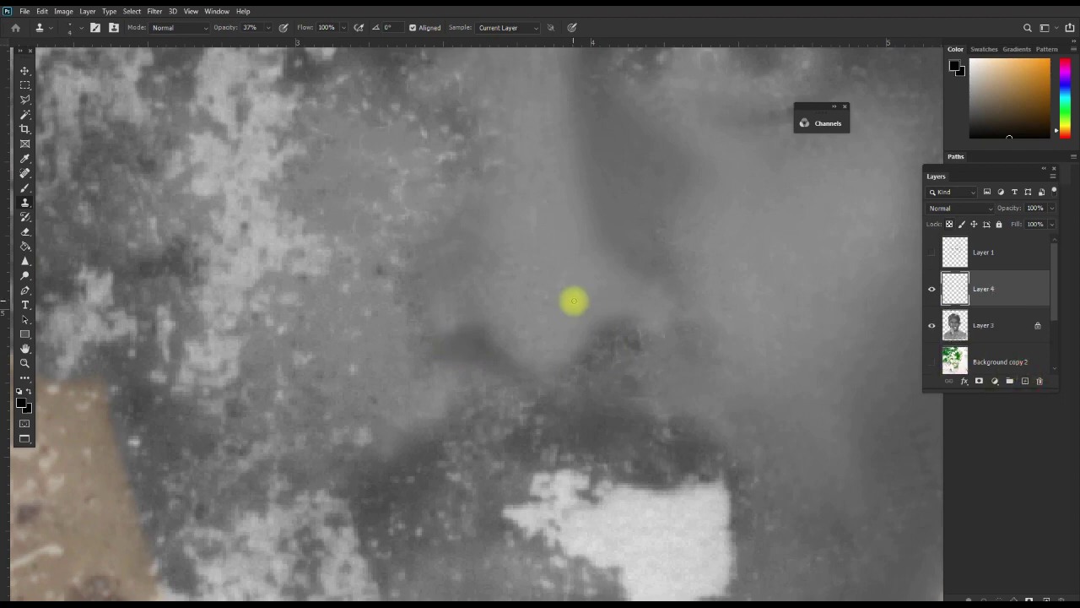
pyautogui.click(25, 187)
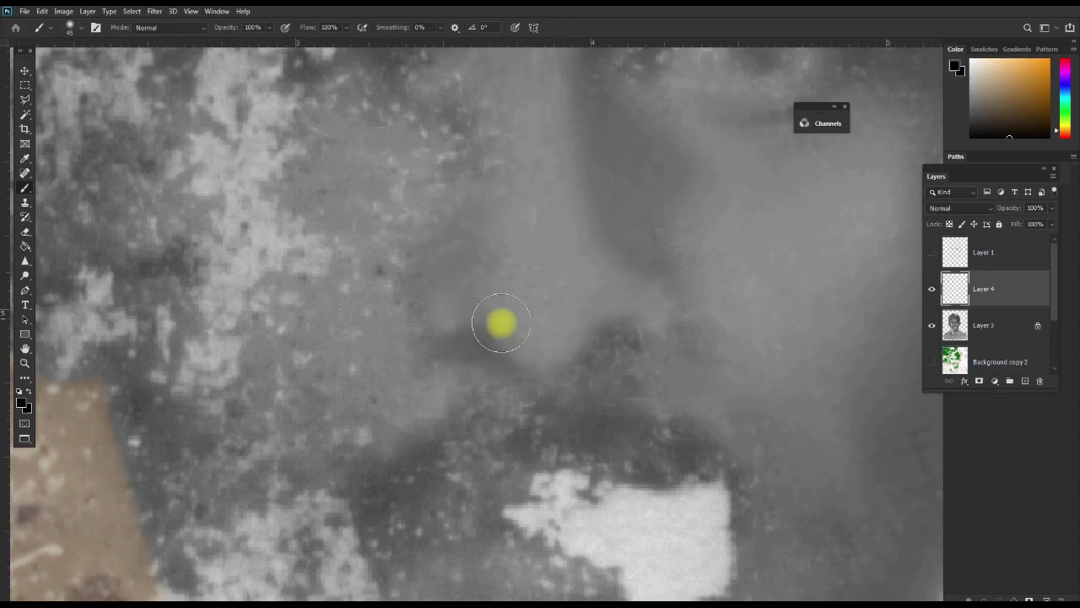
pyautogui.press('[')
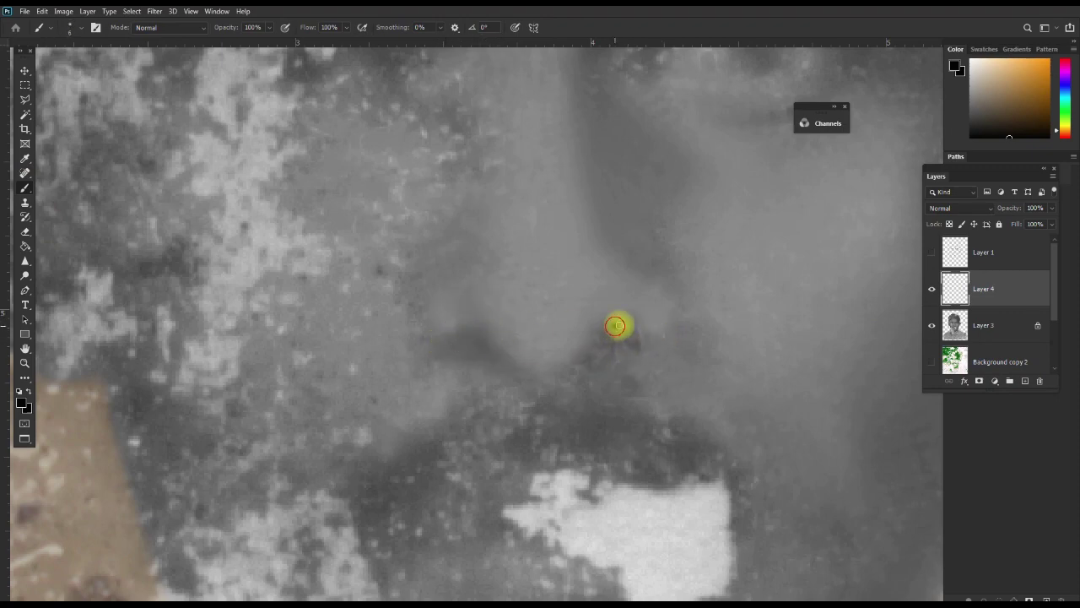
pyautogui.moveTo(616, 326); pyautogui.dragTo(629, 325)
pyautogui.hotkey('ctrl', 'alt', 'z')
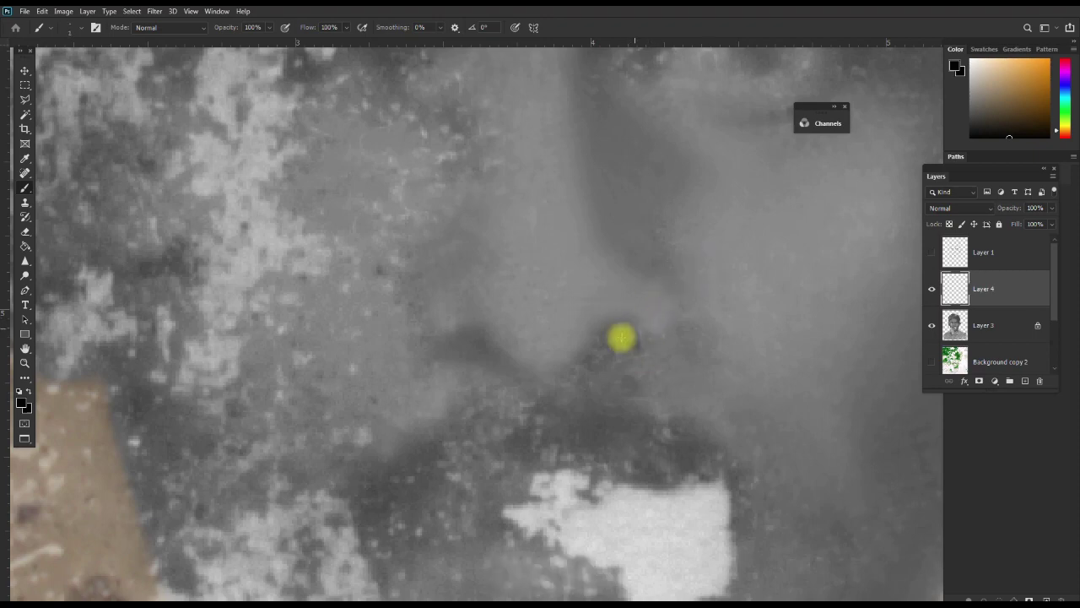
pyautogui.moveTo(614, 325); pyautogui.dragTo(633, 325)
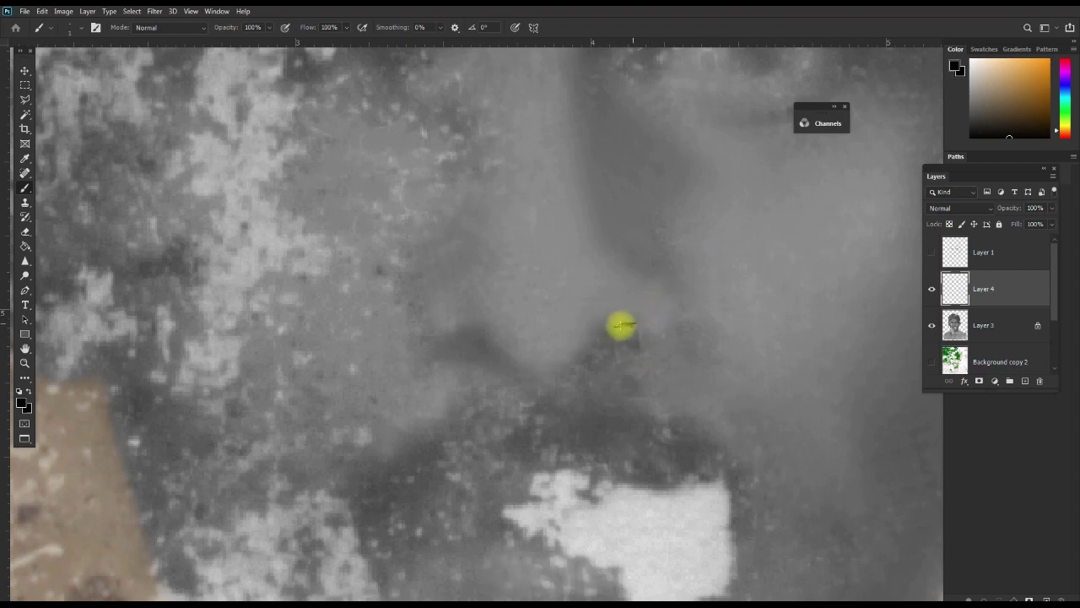
pyautogui.hotkey('ctrl', 'alt', 'z')
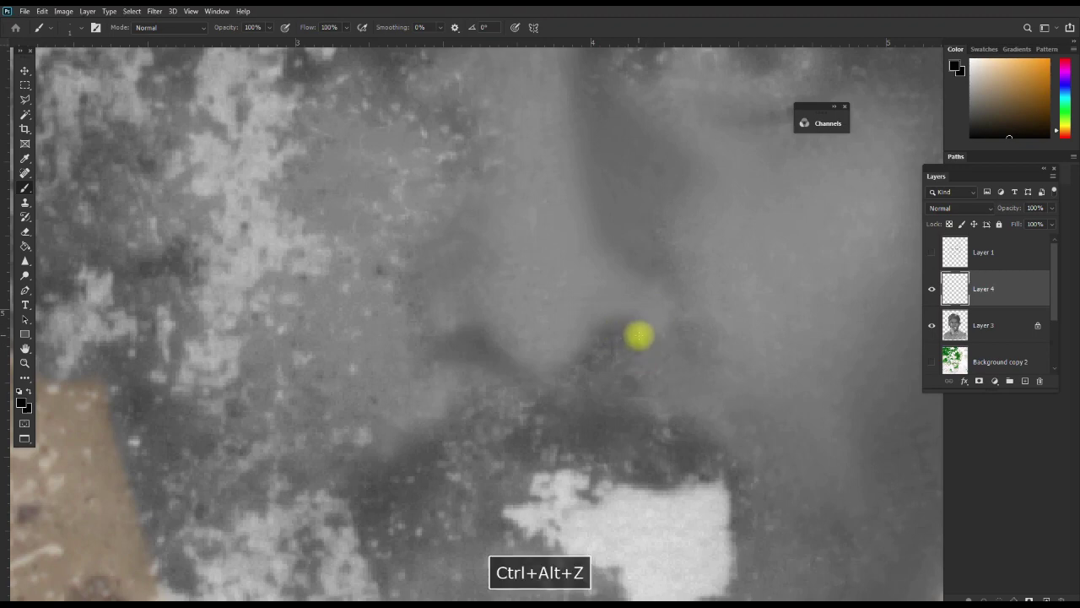
# Trace both nostril curves and outline the left and right sides of the nose
pyautogui.moveTo(634, 332); pyautogui.dragTo(598, 346)
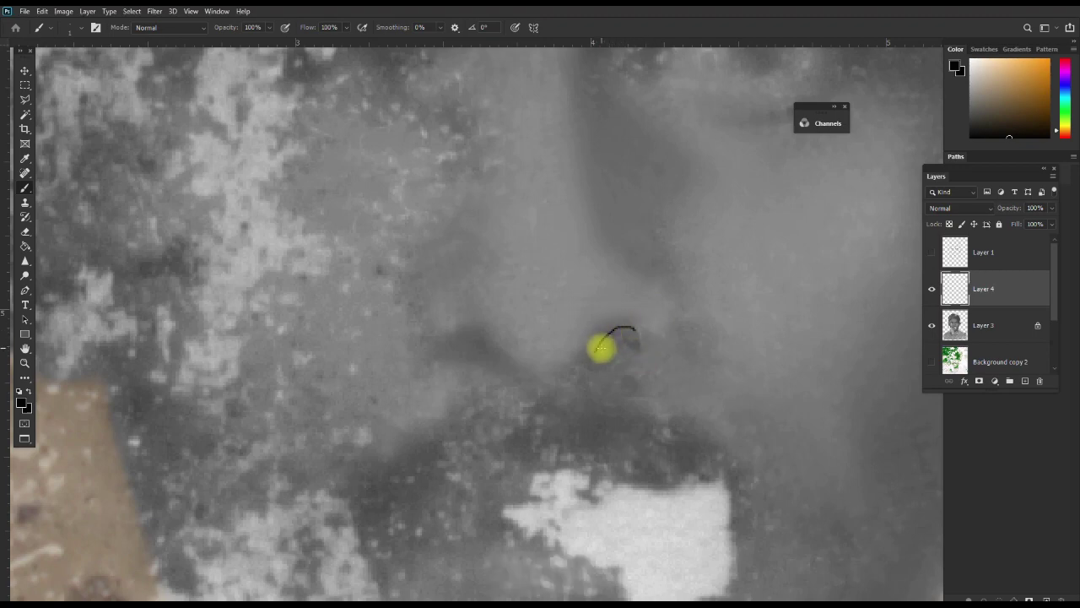
pyautogui.click(448, 338)
pyautogui.moveTo(450, 337)
pyautogui.mouseDown()
pyautogui.moveTo(476, 330)
pyautogui.moveTo(496, 360)
pyautogui.mouseUp()
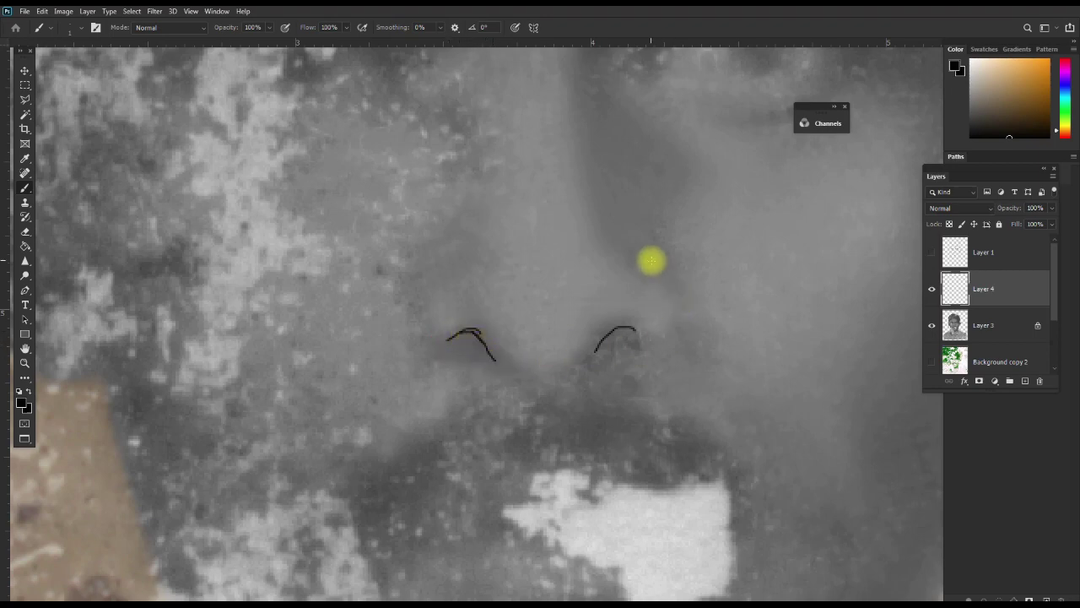
pyautogui.moveTo(642, 255)
pyautogui.mouseDown()
pyautogui.moveTo(669, 277)
pyautogui.moveTo(682, 320)
pyautogui.moveTo(672, 350)
pyautogui.mouseUp()
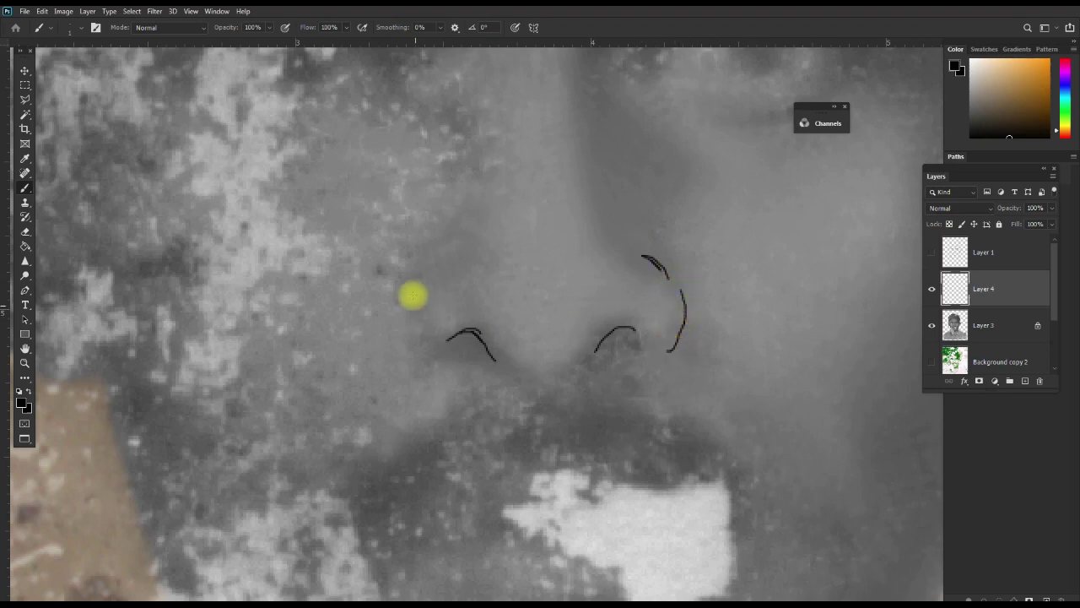
pyautogui.moveTo(427, 266); pyautogui.dragTo(422, 346)
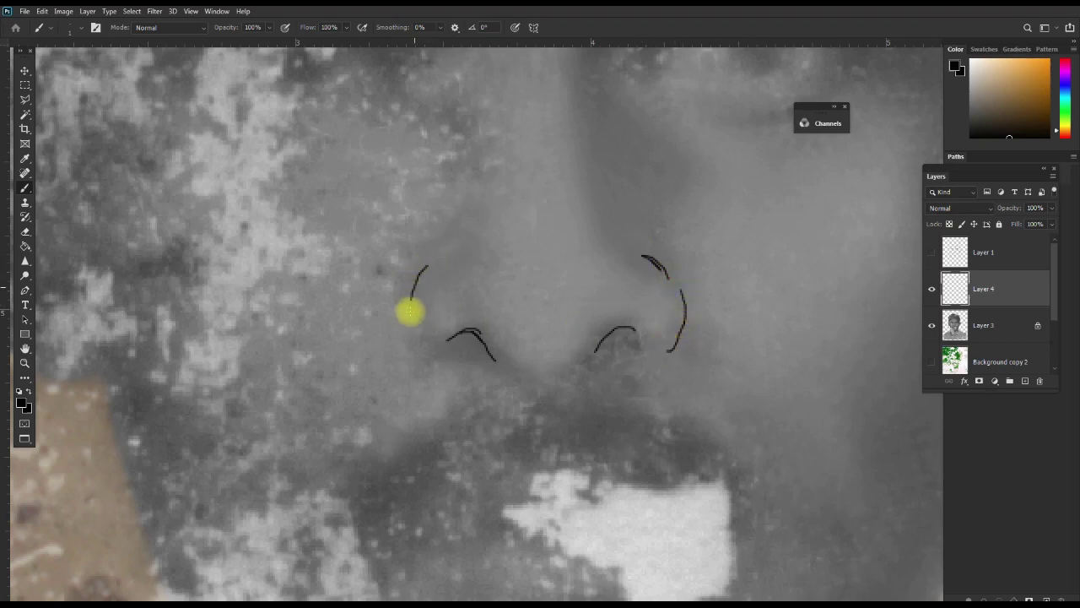
# Draw a short line by the right nostril and two lines down the right cheek
pyautogui.scroll(-1, 558, 267)
pyautogui.scroll(-1, 558, 267)
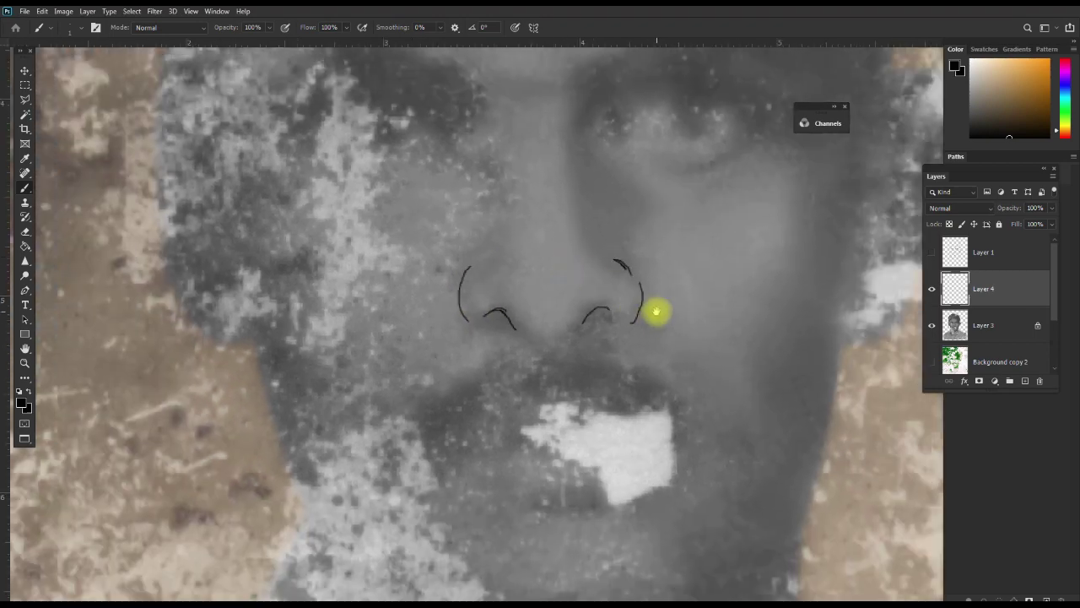
pyautogui.press('space')
pyautogui.moveTo(648, 296); pyautogui.dragTo(655, 316)
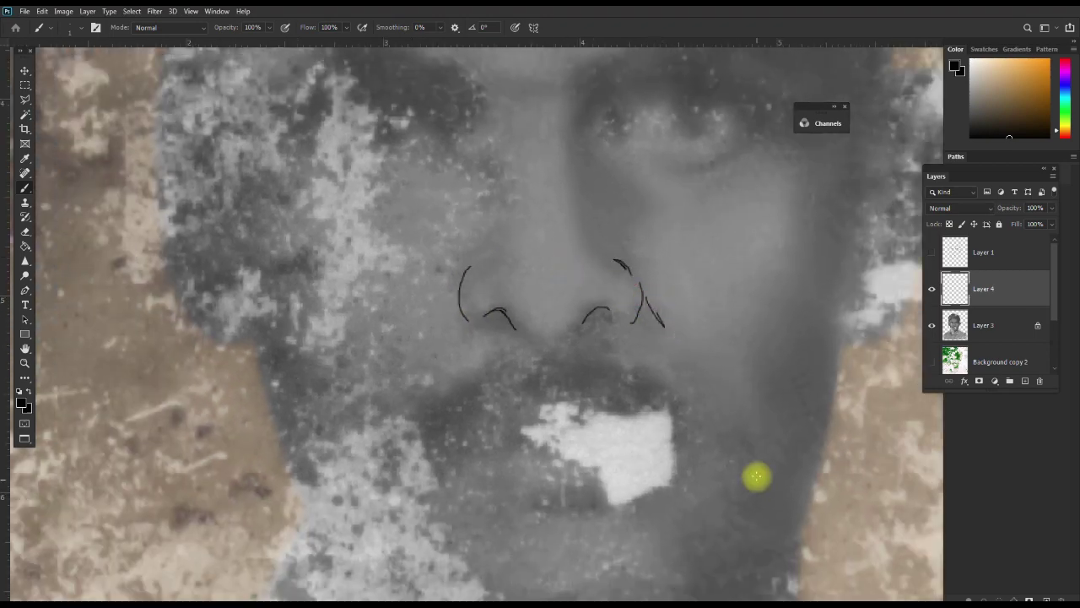
pyautogui.press('space')
pyautogui.moveTo(754, 475); pyautogui.dragTo(716, 343)
pyautogui.moveTo(700, 262); pyautogui.dragTo(682, 410)
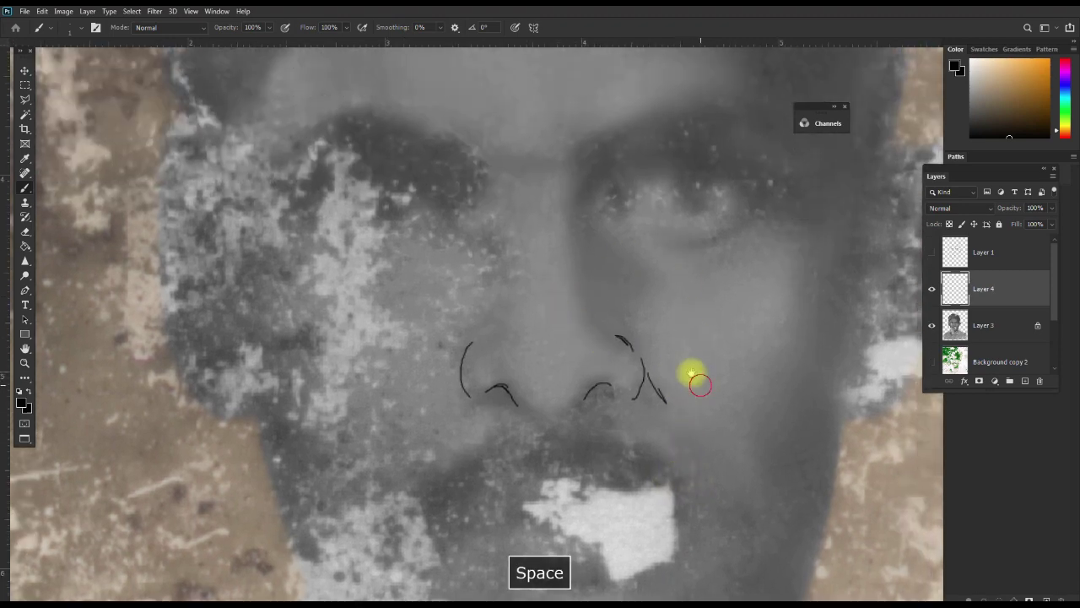
pyautogui.moveTo(692, 374); pyautogui.dragTo(667, 312)
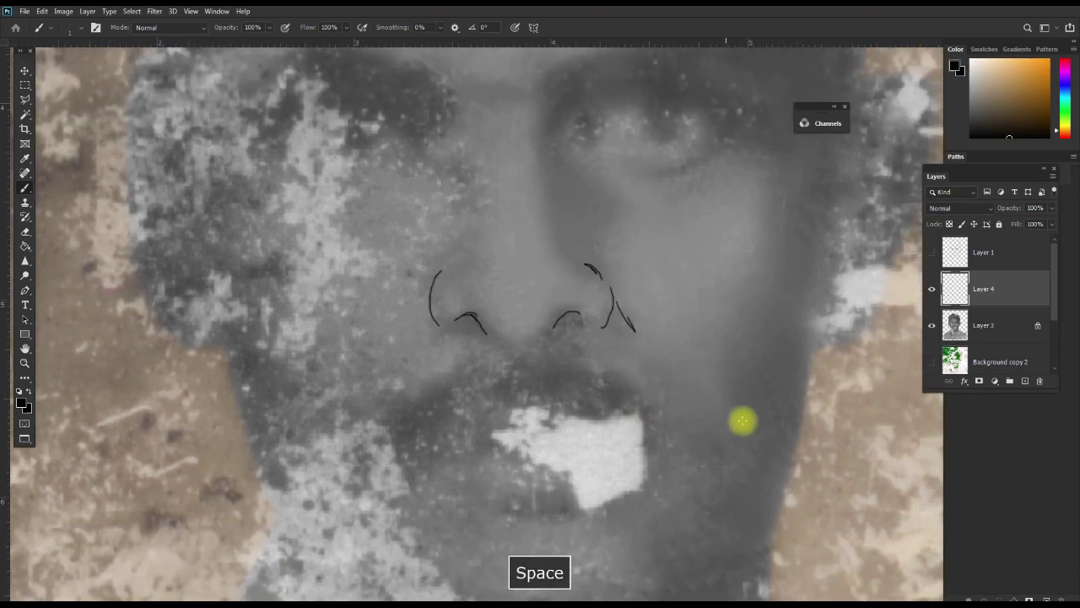
pyautogui.moveTo(727, 360); pyautogui.dragTo(737, 484)
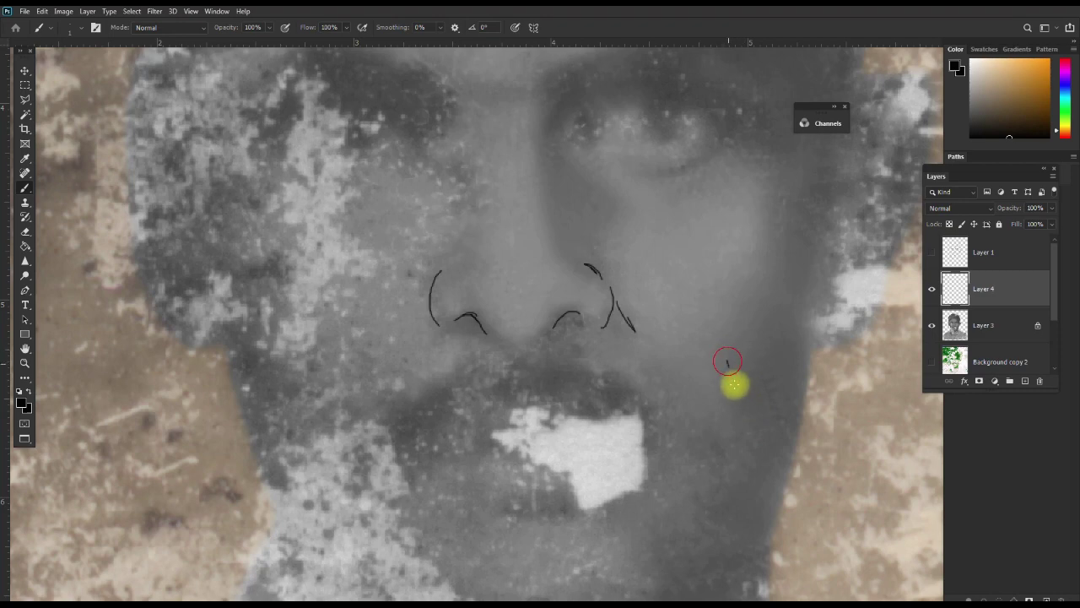
pyautogui.moveTo(683, 385); pyautogui.dragTo(714, 452)
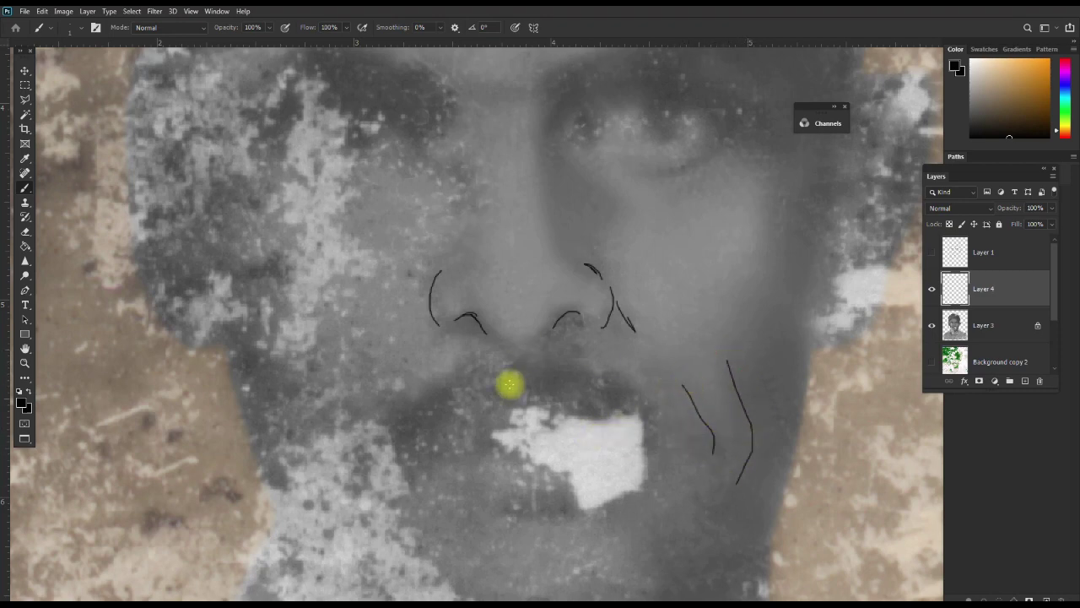
pyautogui.keyDown('alt'); pyautogui.click(525, 378); pyautogui.keyUp('alt')
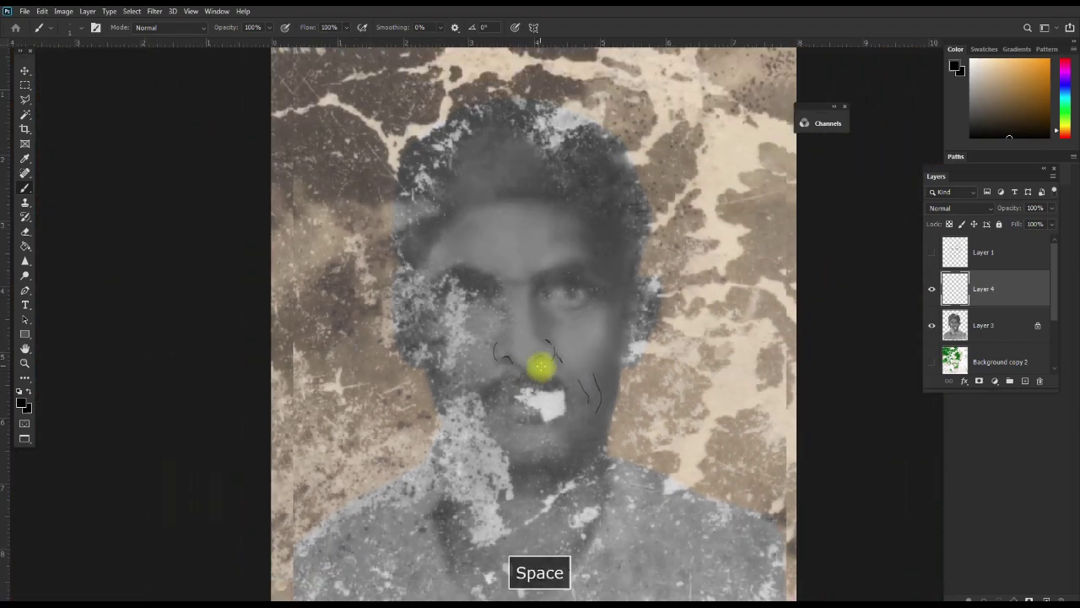
# Toggle Layer 3 on and off to compare, then hide it with Layer 4 left visible
pyautogui.keyDown('ctrl'); pyautogui.click(513, 393); pyautogui.keyUp('ctrl')
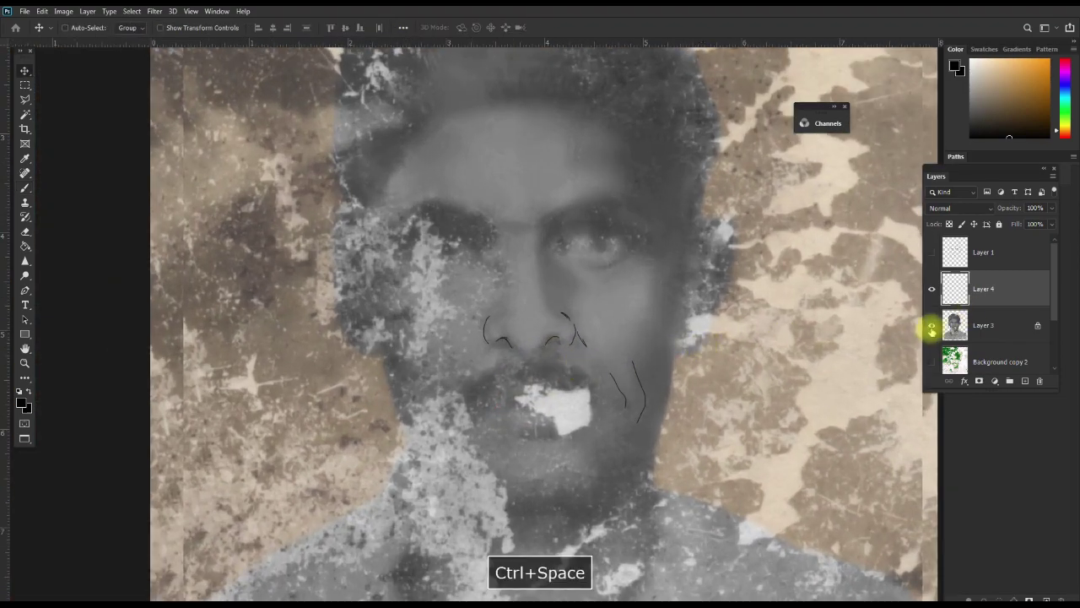
pyautogui.click(932, 325)
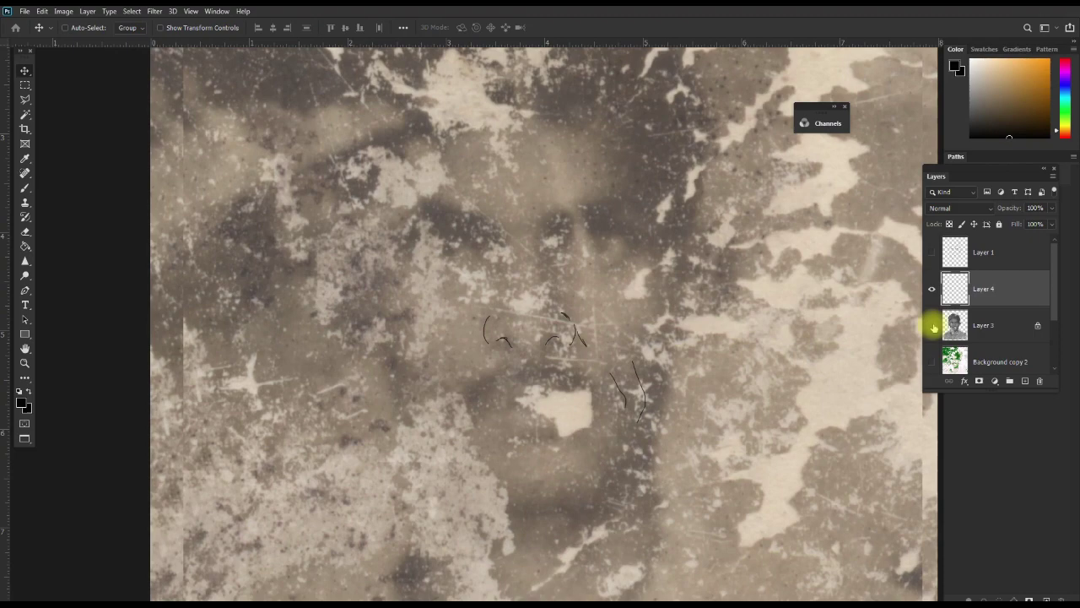
pyautogui.click(933, 326)
pyautogui.click(932, 326)
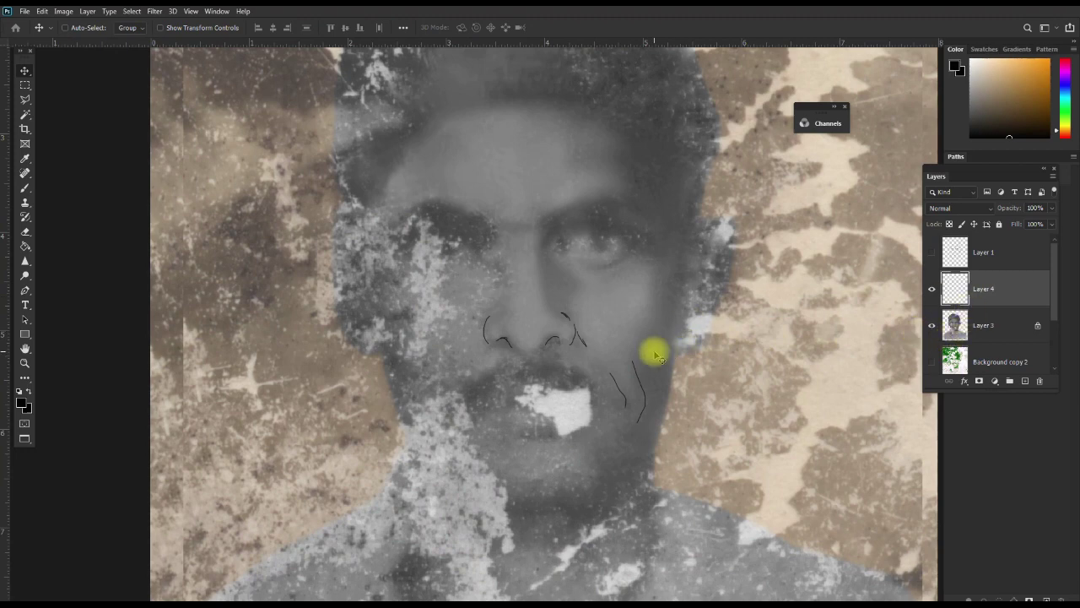
pyautogui.press('b')
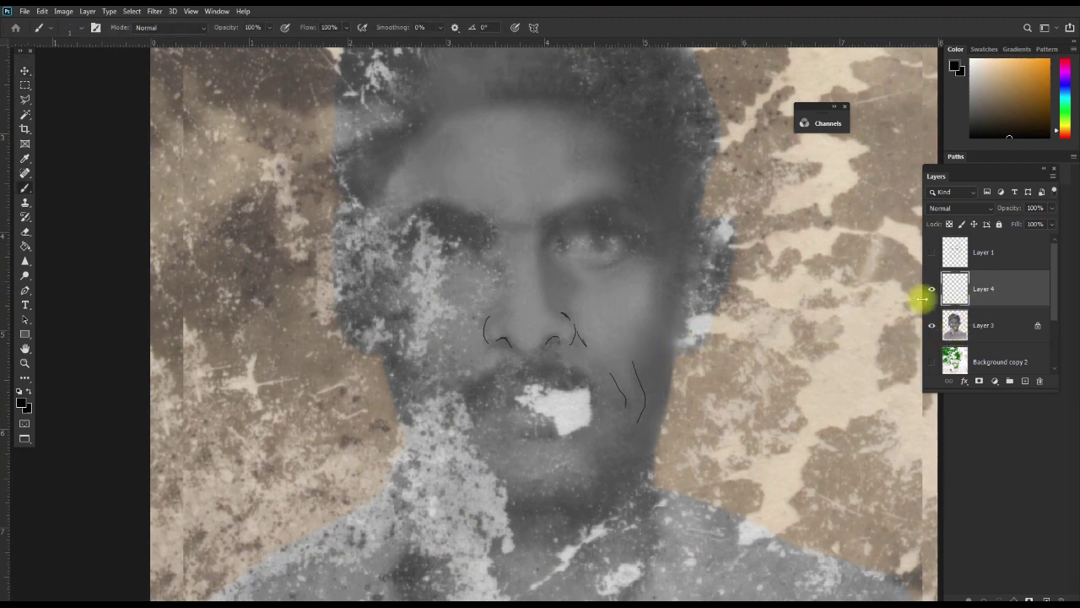
pyautogui.click(933, 290)
pyautogui.click(932, 326)
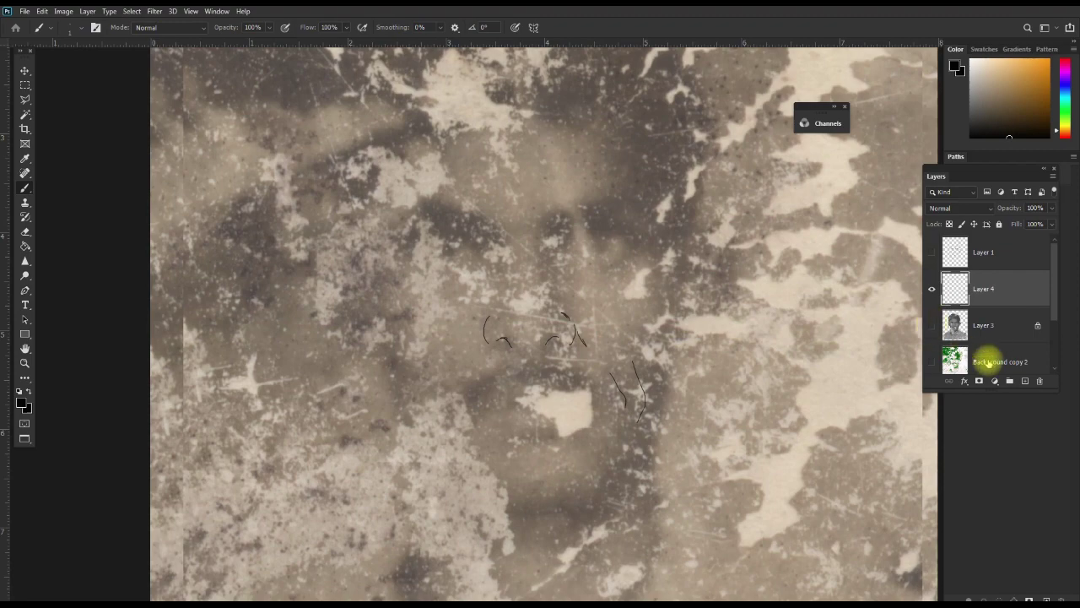
# Show Background copy 2 and sketch thin black outlines at the nose, brow, right cheek, jaw and left cheek
pyautogui.click(933, 362)
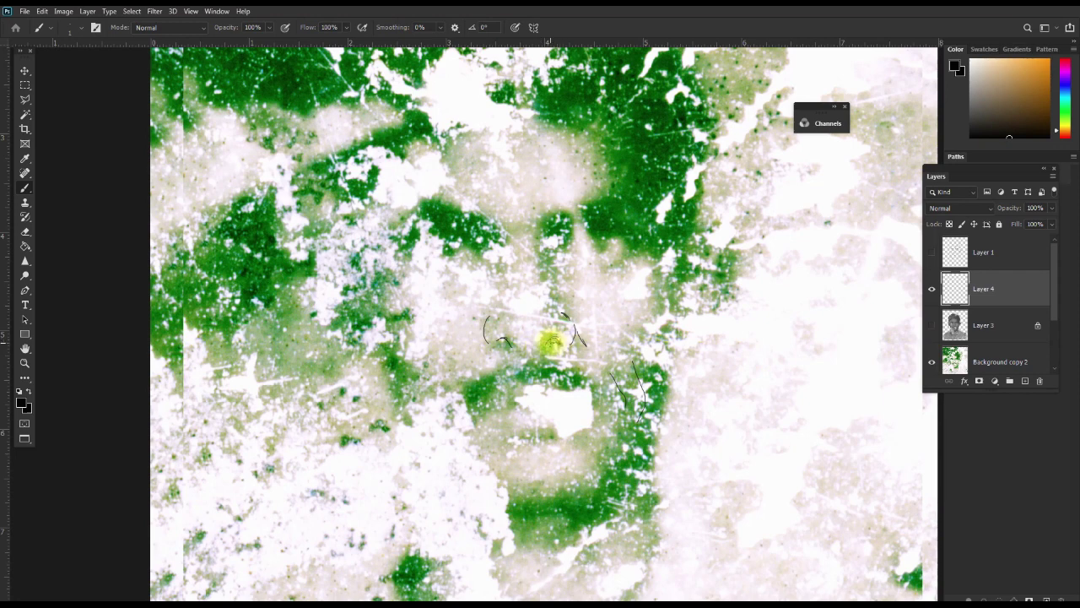
pyautogui.moveTo(547, 343); pyautogui.dragTo(560, 341)
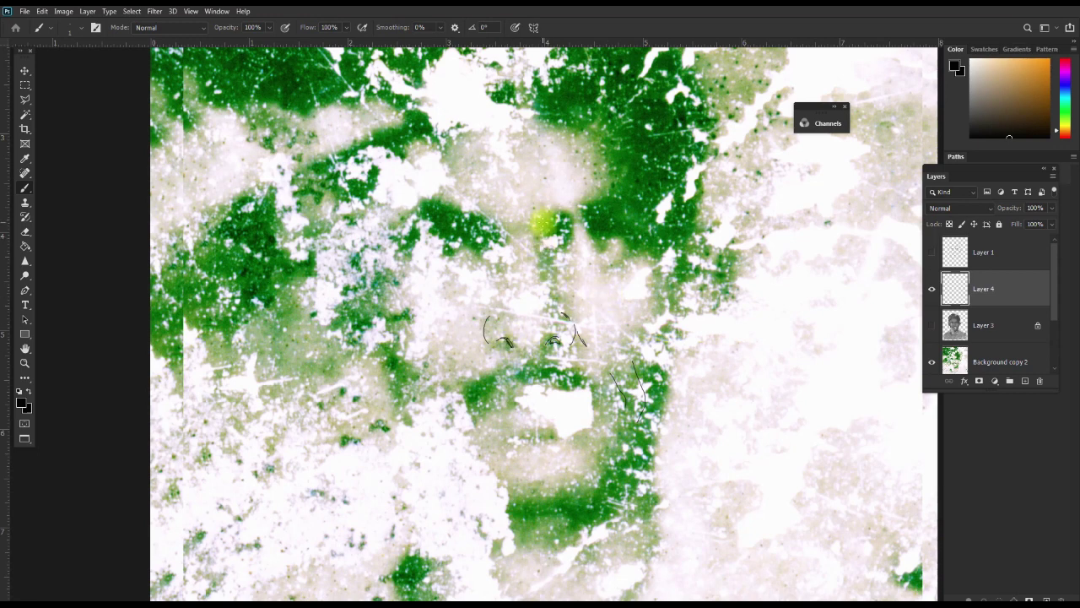
pyautogui.moveTo(510, 228); pyautogui.dragTo(545, 217)
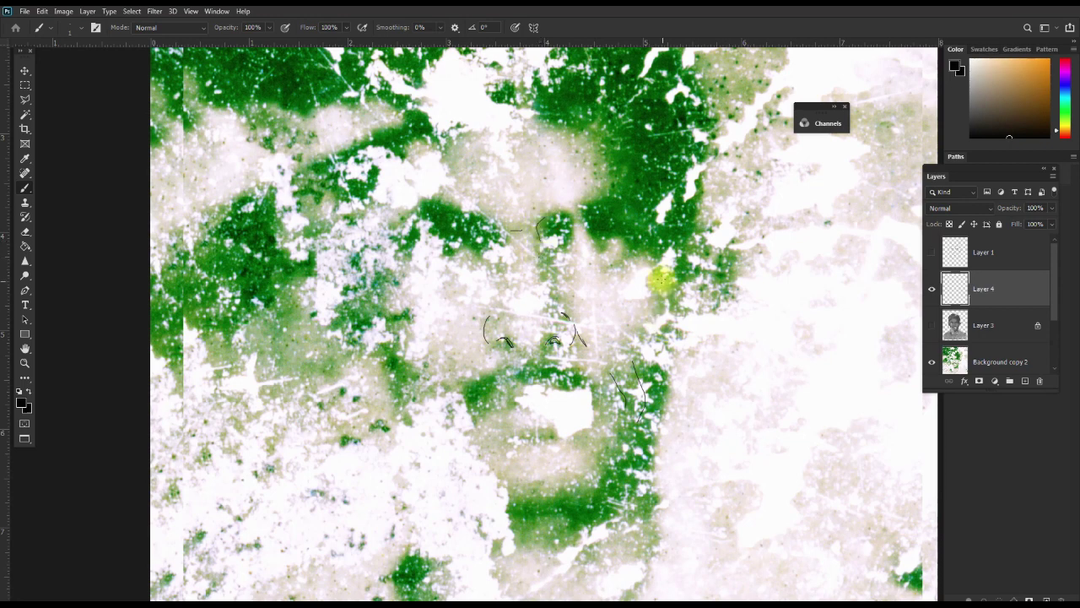
pyautogui.click(638, 257)
pyautogui.moveTo(656, 290); pyautogui.dragTo(658, 317)
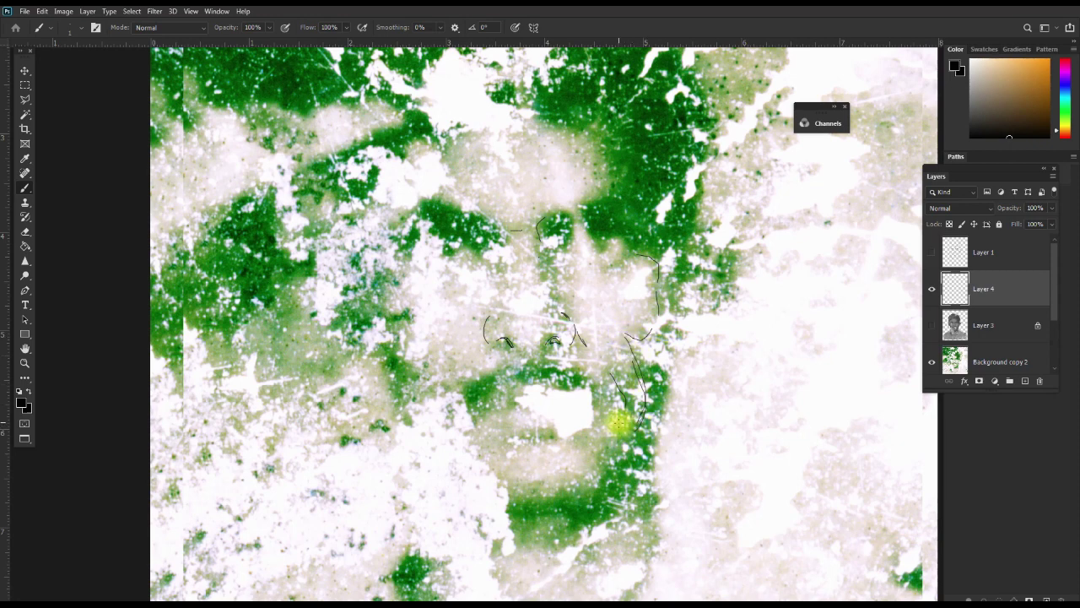
pyautogui.moveTo(619, 422); pyautogui.dragTo(606, 454)
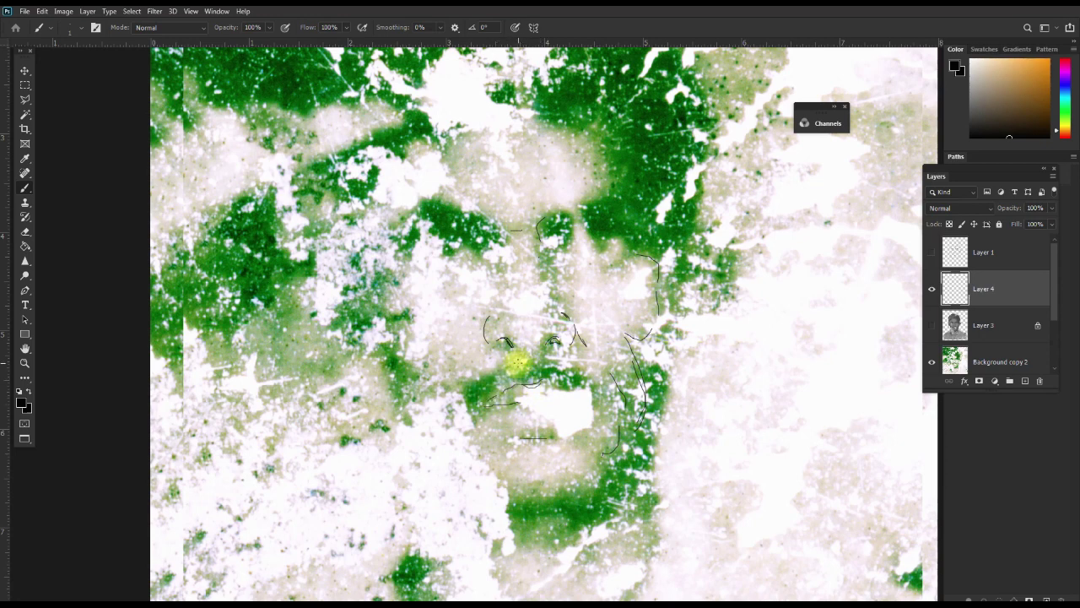
pyautogui.moveTo(487, 372); pyautogui.dragTo(462, 390)
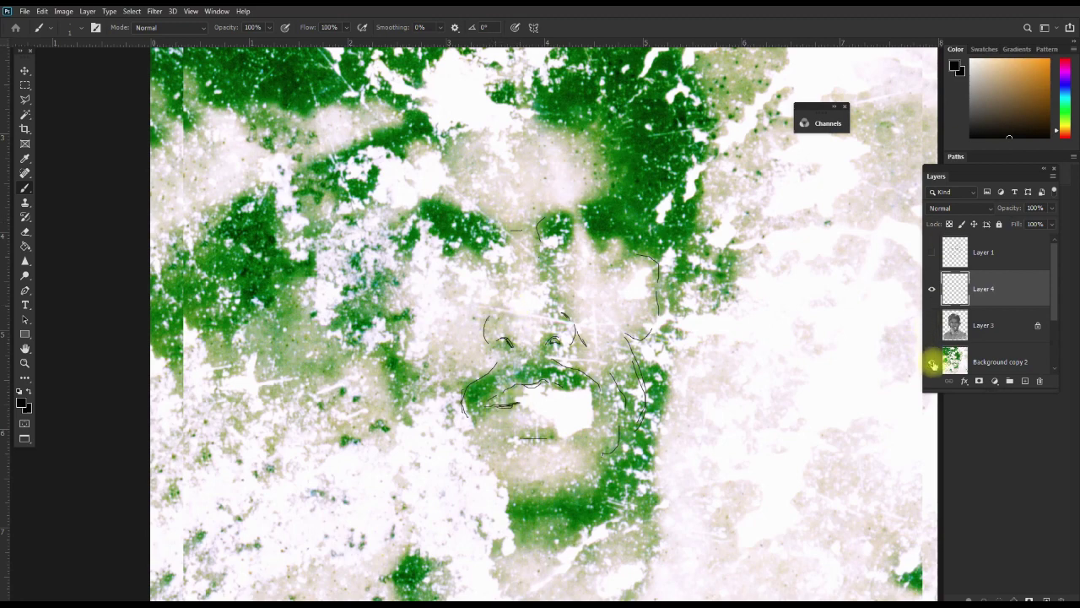
# Hide the green Background copy 2 and try short right-cheek strokes, undoing the stray one
pyautogui.click(933, 359)
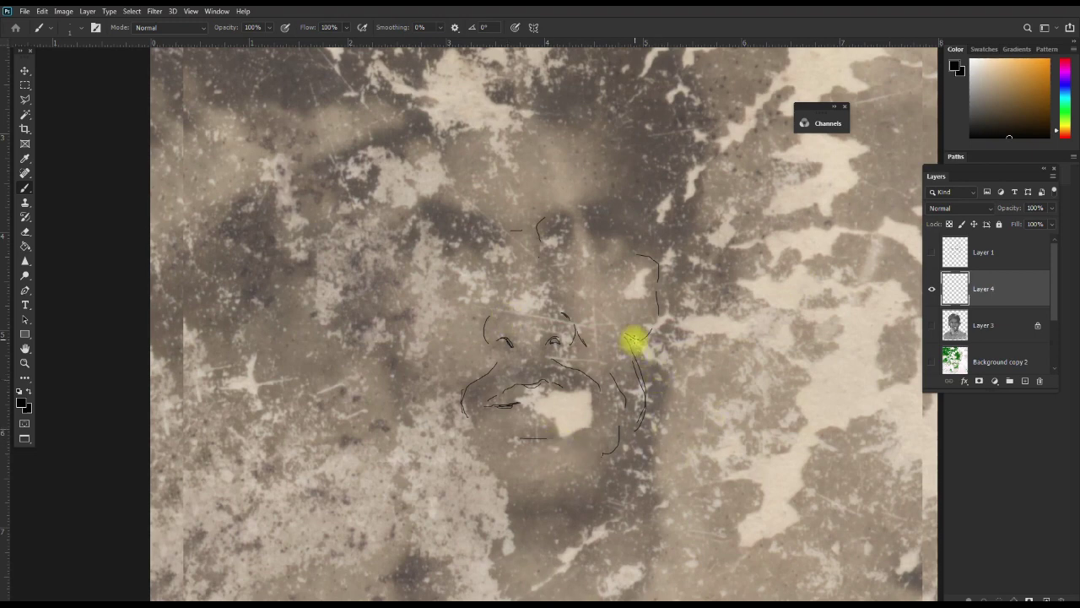
pyautogui.moveTo(627, 336); pyautogui.dragTo(646, 361)
pyautogui.moveTo(633, 342); pyautogui.dragTo(646, 357)
pyautogui.hotkey('ctrl', 'alt', 'z')
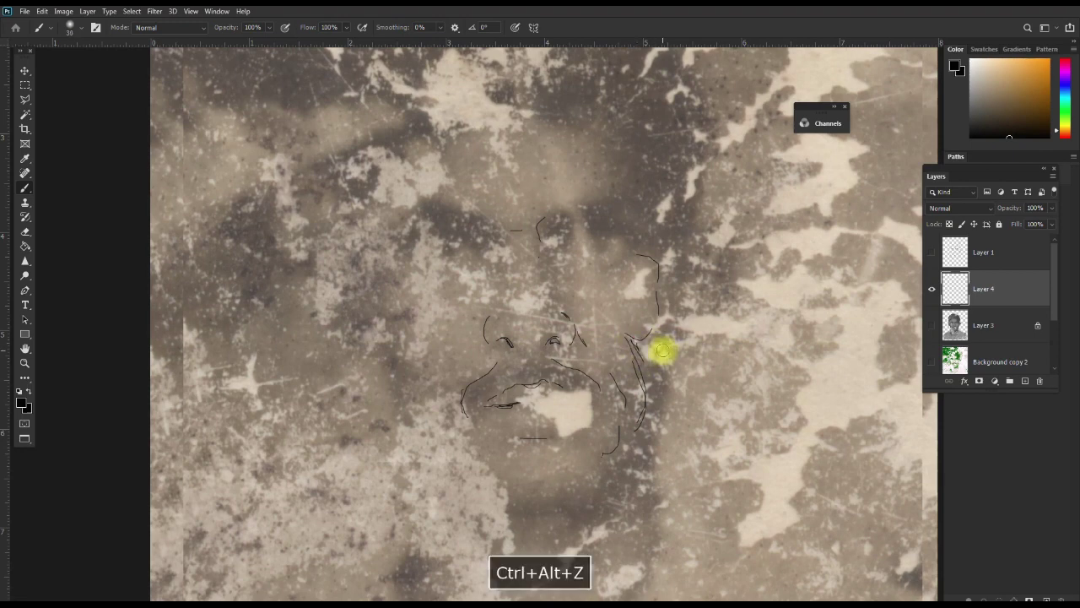
# At 20% opacity, add faint strokes from cheek to jaw and across the upper lip
pyautogui.press('2')
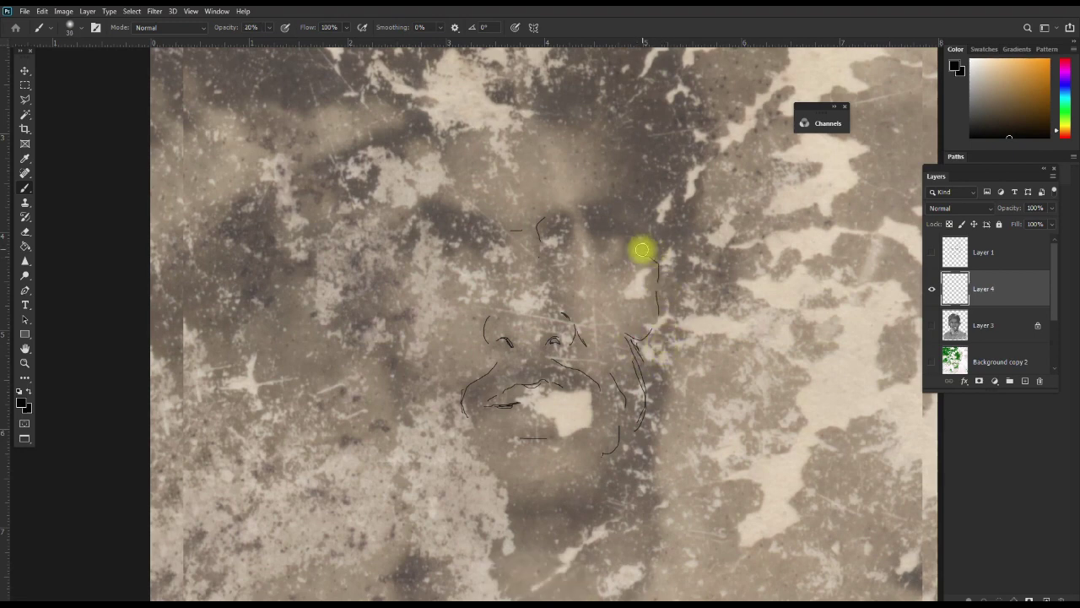
pyautogui.moveTo(646, 343); pyautogui.dragTo(612, 467)
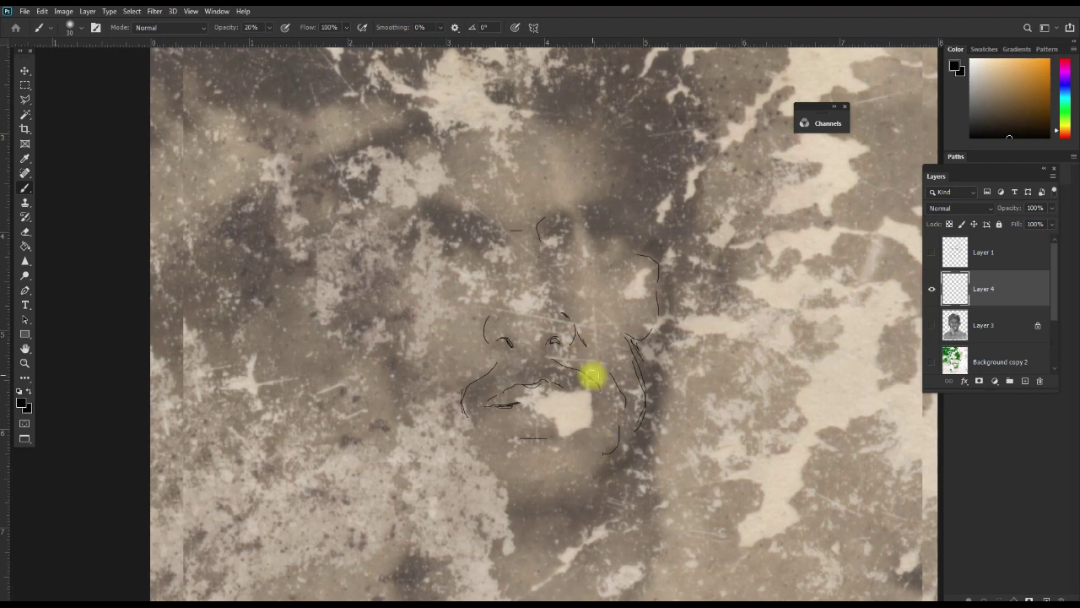
pyautogui.moveTo(532, 367)
pyautogui.mouseDown()
pyautogui.moveTo(493, 372)
pyautogui.moveTo(579, 379)
pyautogui.moveTo(560, 366)
pyautogui.moveTo(484, 391)
pyautogui.mouseUp()
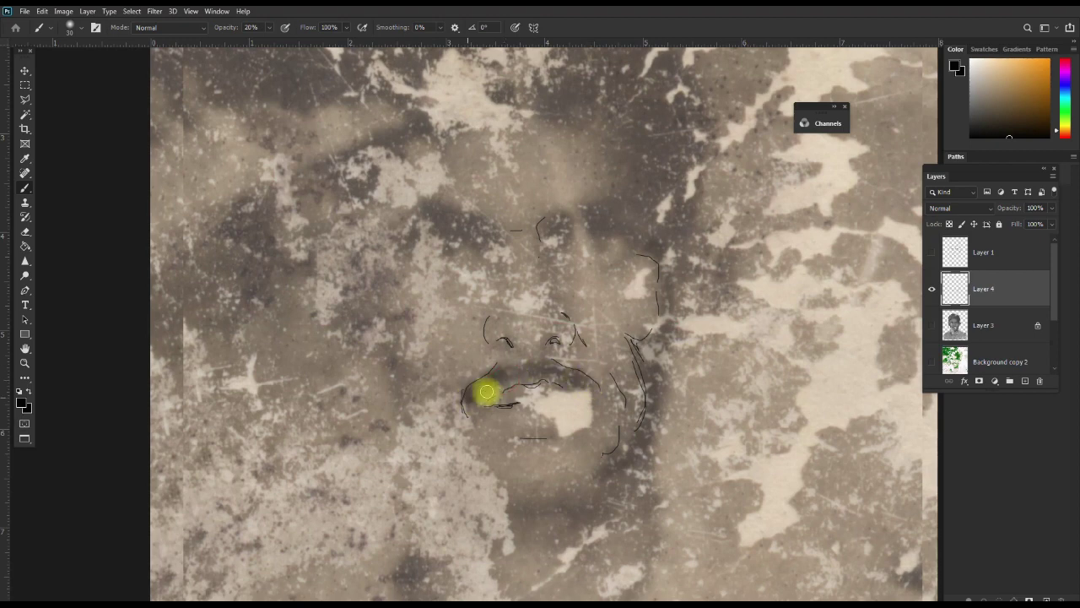
# Toggle the sketch layer to compare, then show the grey reference face on Layer 3
pyautogui.click(932, 286)
pyautogui.click(931, 287)
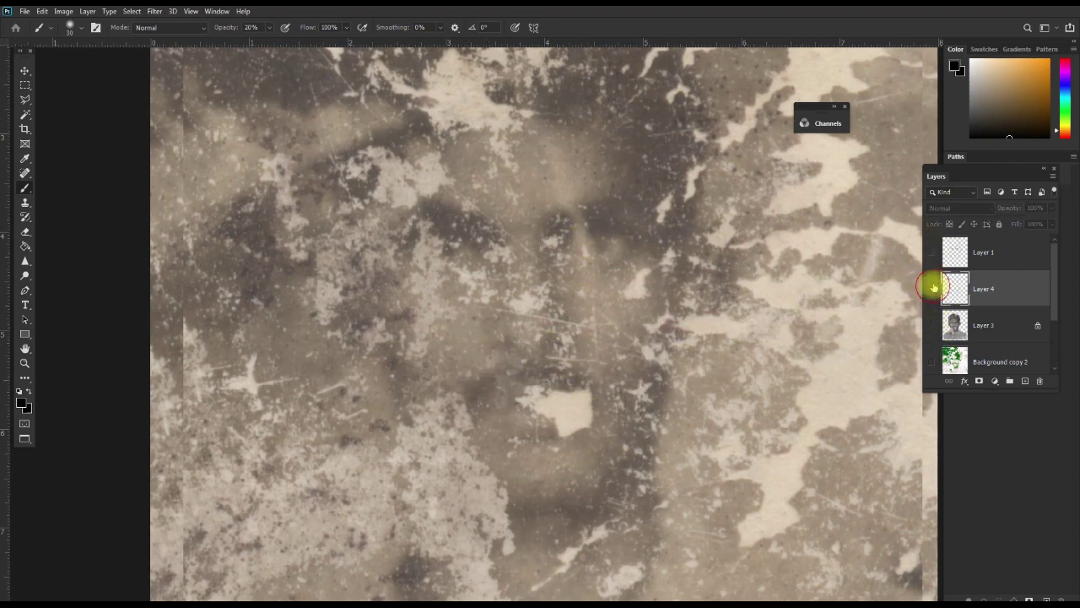
pyautogui.click(932, 288)
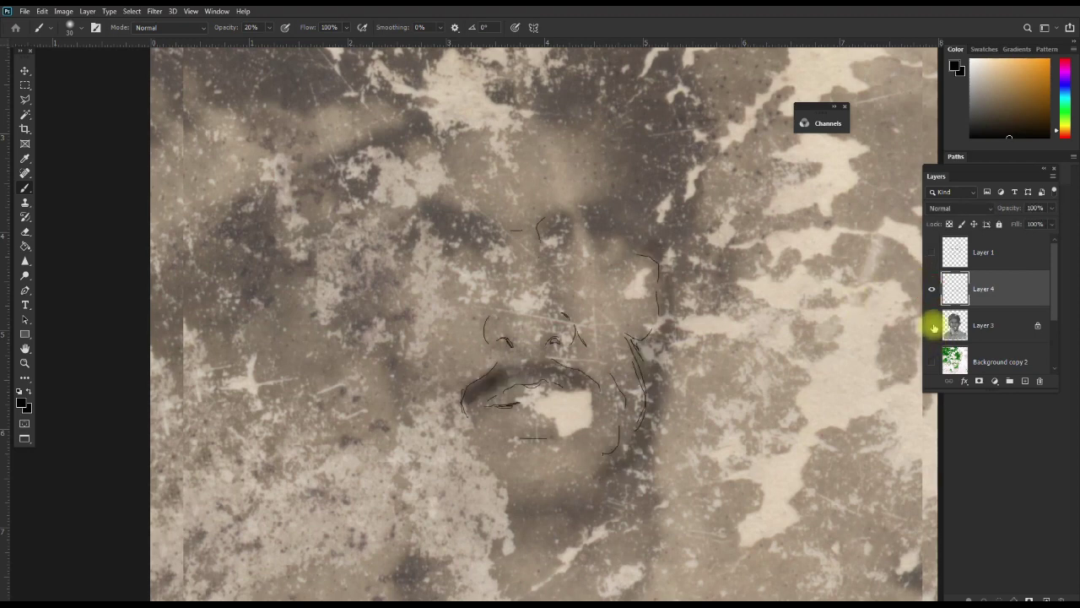
pyautogui.click(932, 325)
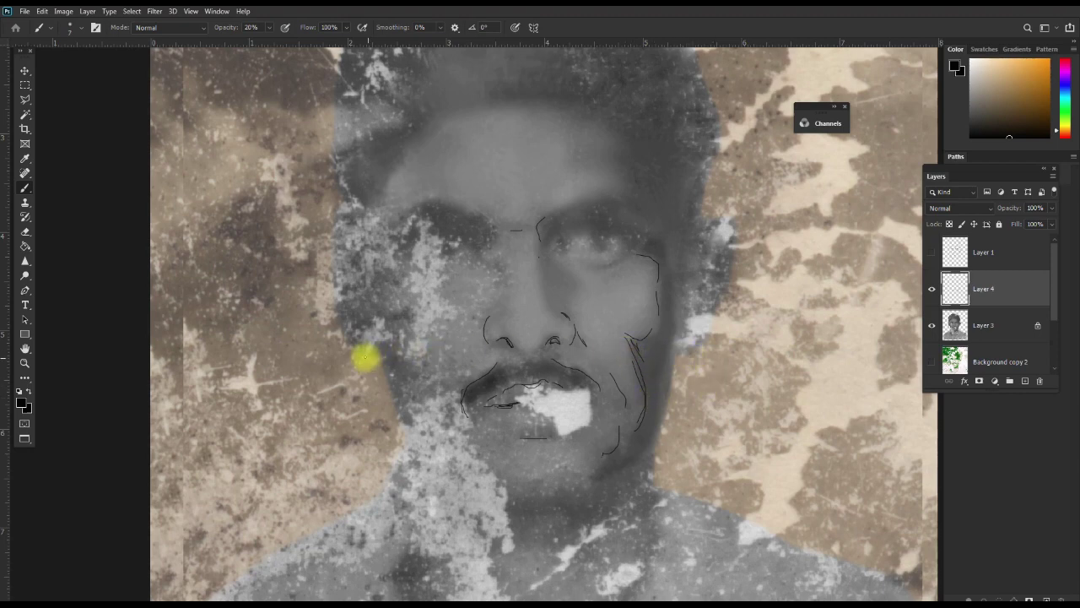
# Draw a straight horizontal guide line across the face, undoing misplaced attempts
pyautogui.keyDown('shift'); pyautogui.click(364, 354); pyautogui.keyUp('shift')
pyautogui.hotkey('ctrl', 'alt', 'z')
pyautogui.keyDown('shift'); pyautogui.click(367, 356); pyautogui.keyUp('shift')
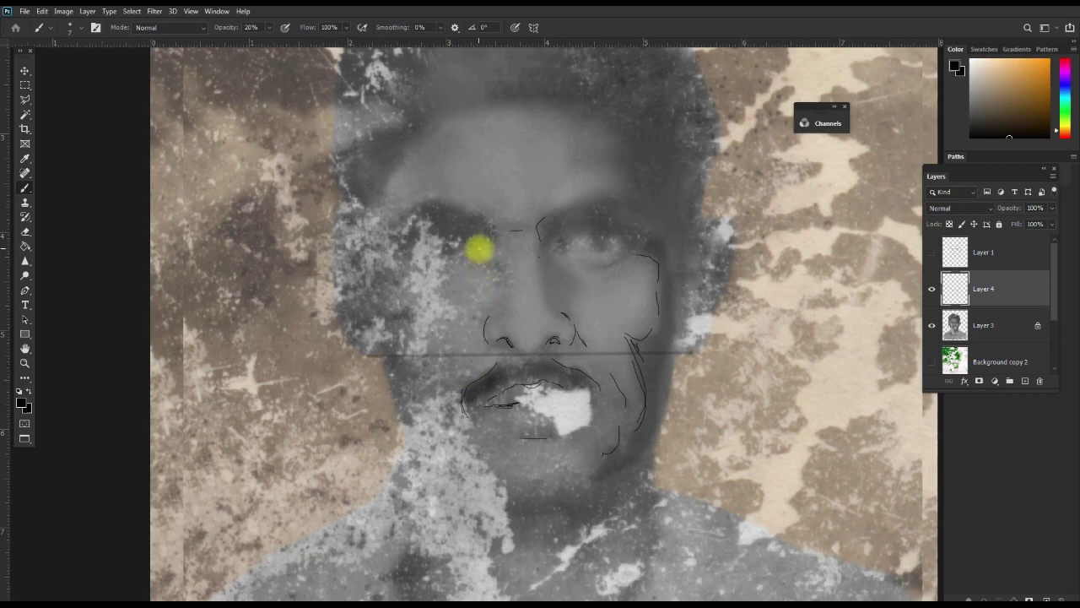
pyautogui.hotkey('ctrl', 'alt', 'z')
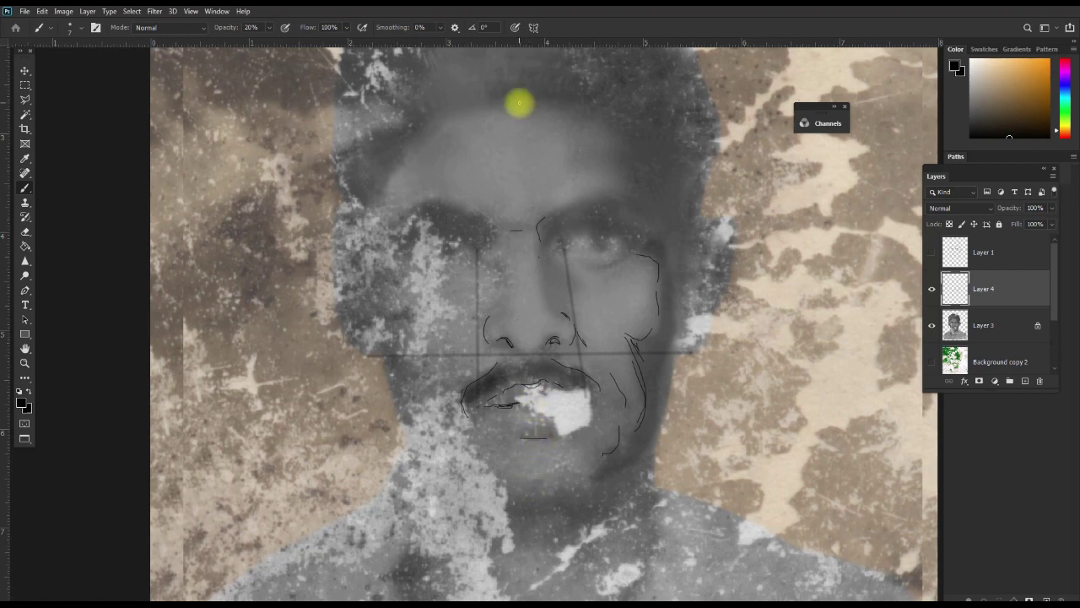
# Redraw a straight horizontal guide line across the eyes on the sketch layer
pyautogui.click(932, 289)
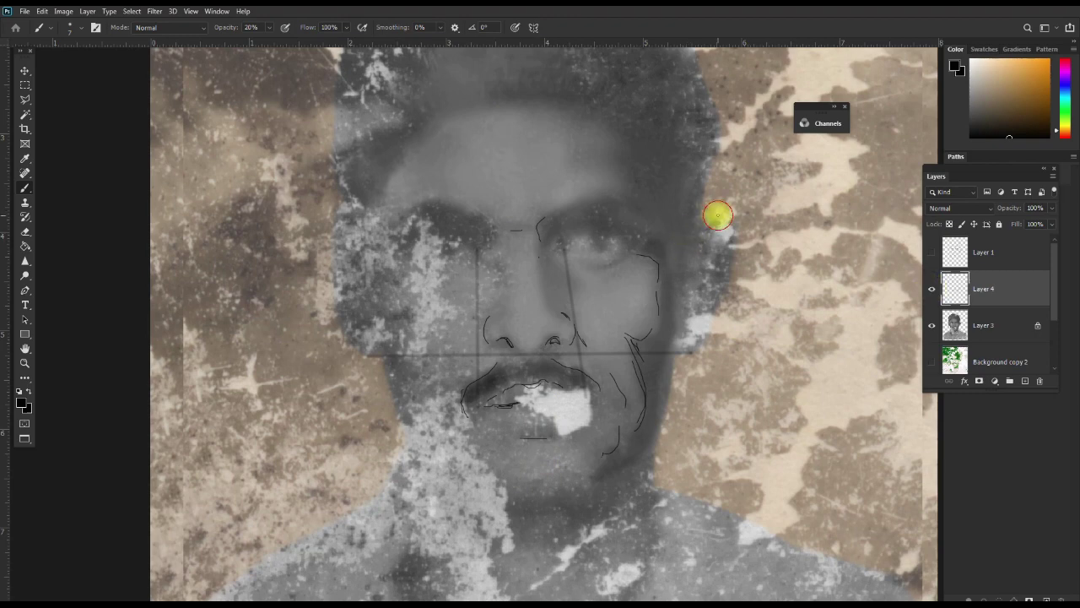
pyautogui.keyDown('shift'); pyautogui.click(328, 219); pyautogui.keyUp('shift')
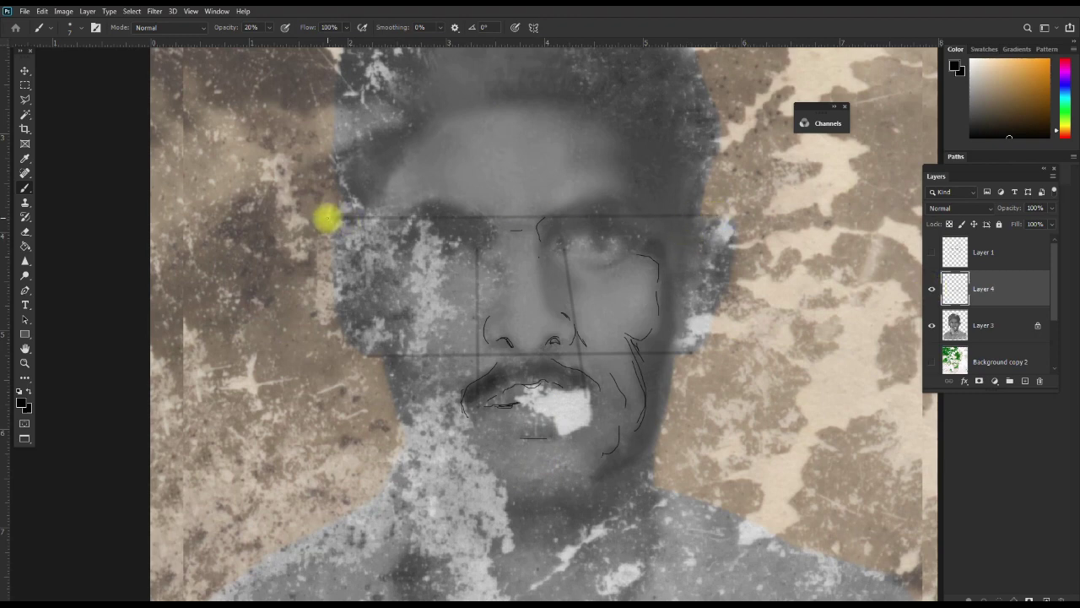
pyautogui.hotkey('ctrl', 'alt', 'z')
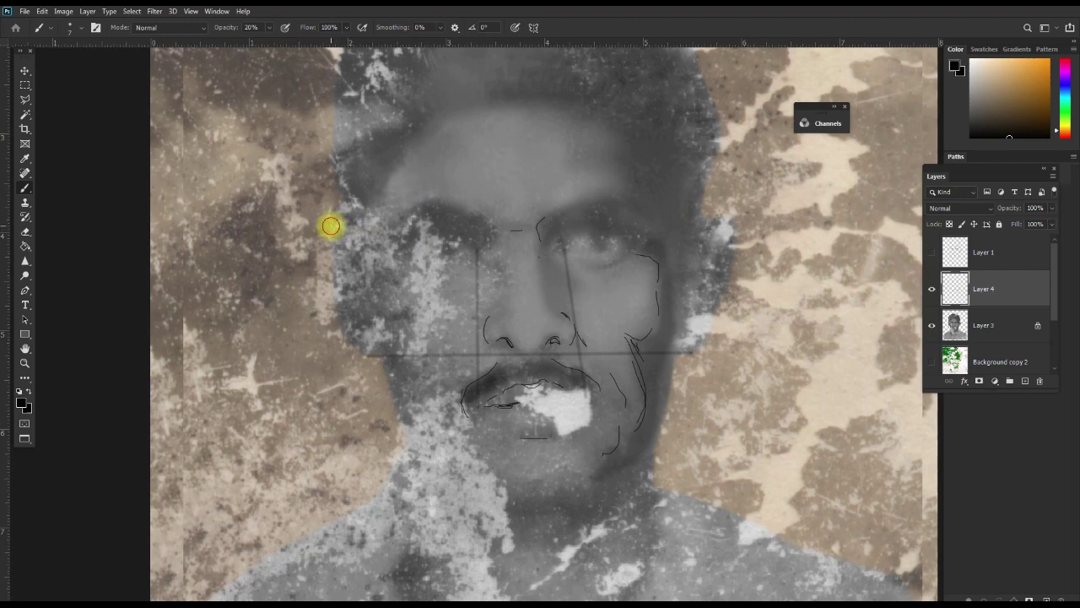
pyautogui.keyDown('shift'); pyautogui.click(330, 225); pyautogui.keyUp('shift')
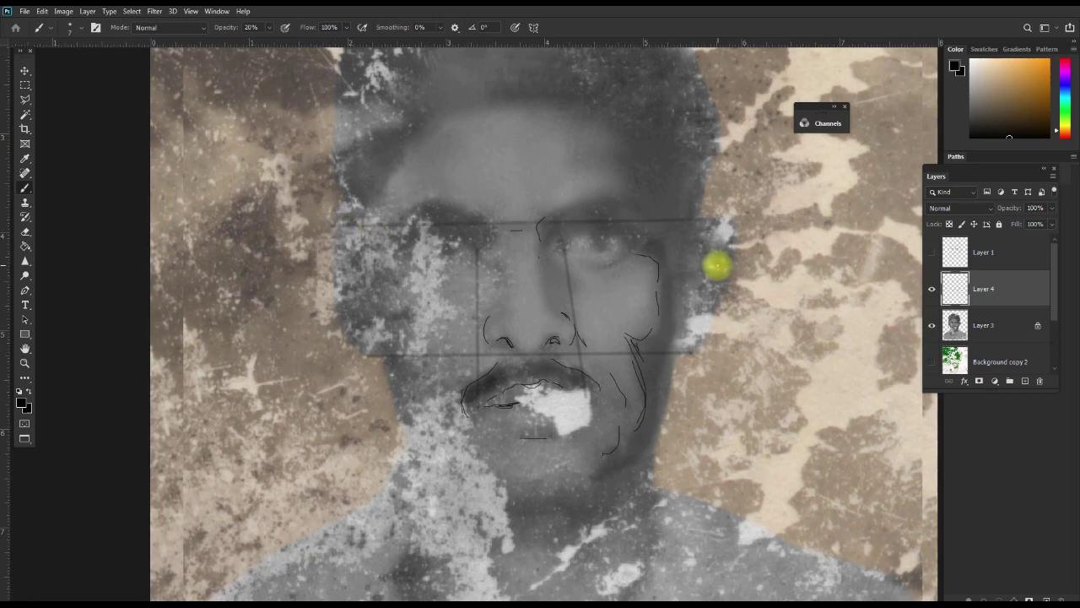
pyautogui.press('v')
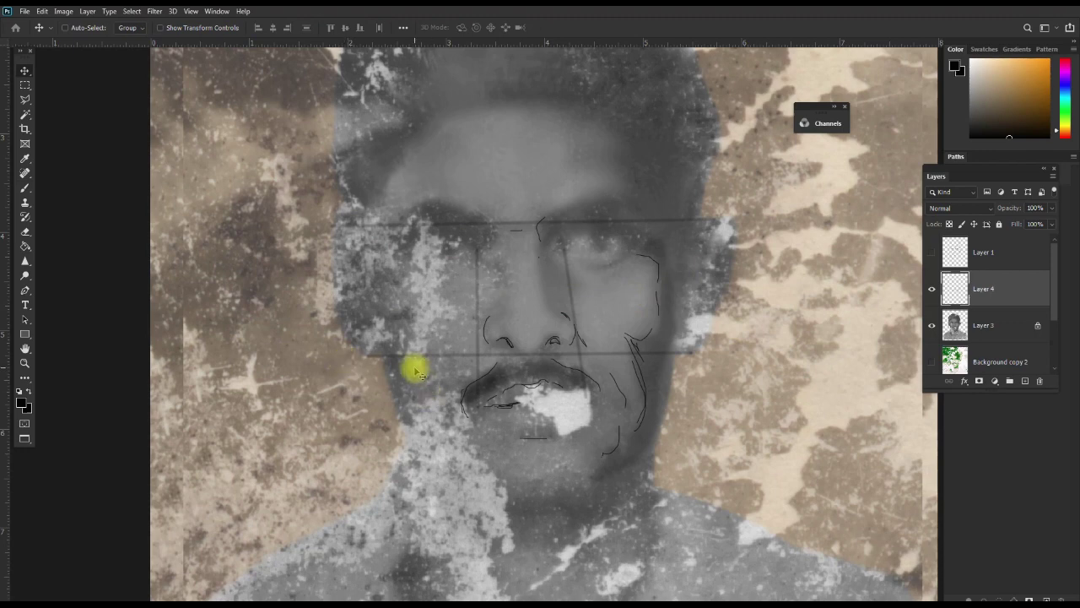
pyautogui.press('b')
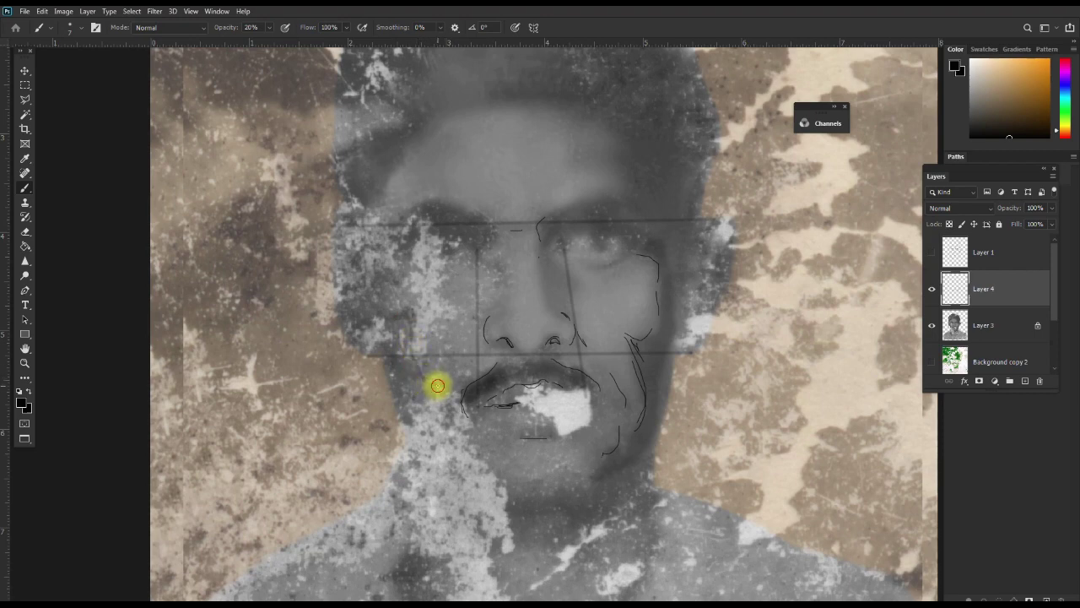
# Draw 30% guide strokes down the left cheek edge, near the chin and along both jawlines
pyautogui.press('9')
pyautogui.moveTo(411, 320); pyautogui.dragTo(419, 370)
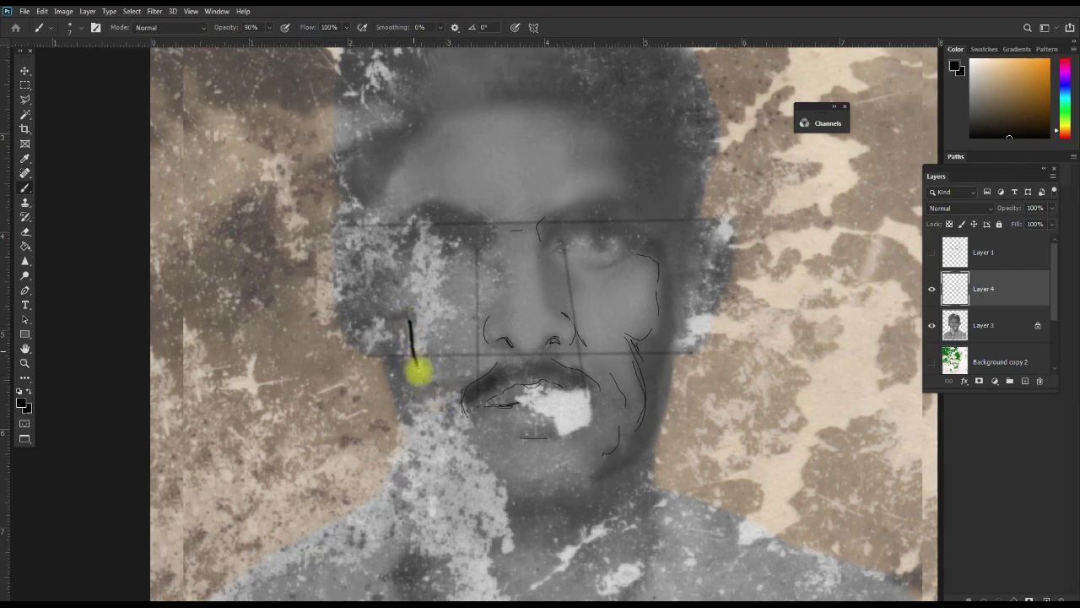
pyautogui.hotkey('ctrl', 'alt', 'z')
pyautogui.press('3')
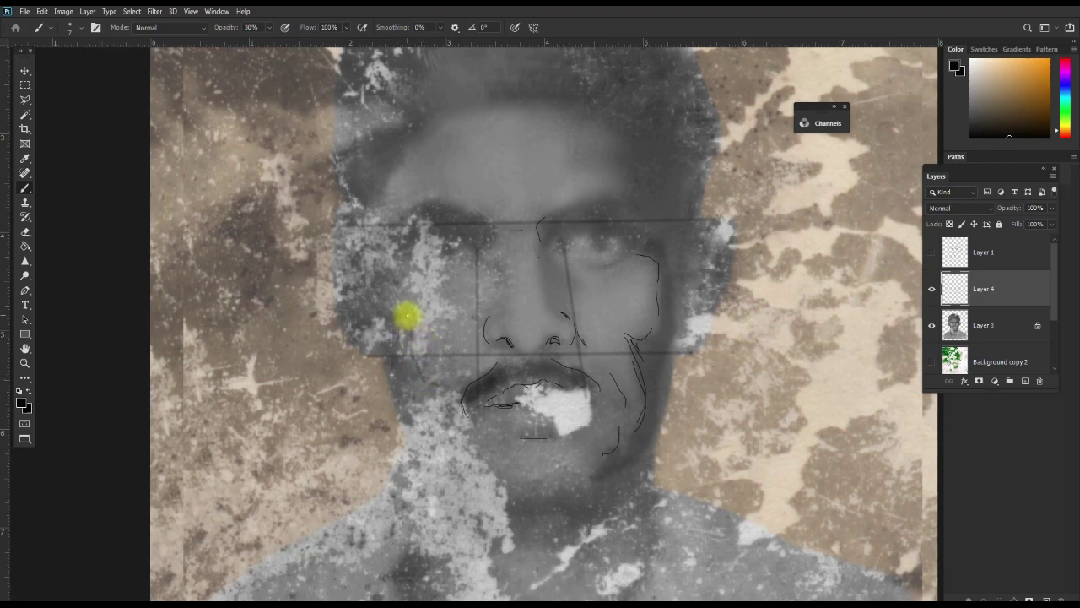
pyautogui.moveTo(407, 316); pyautogui.dragTo(444, 442)
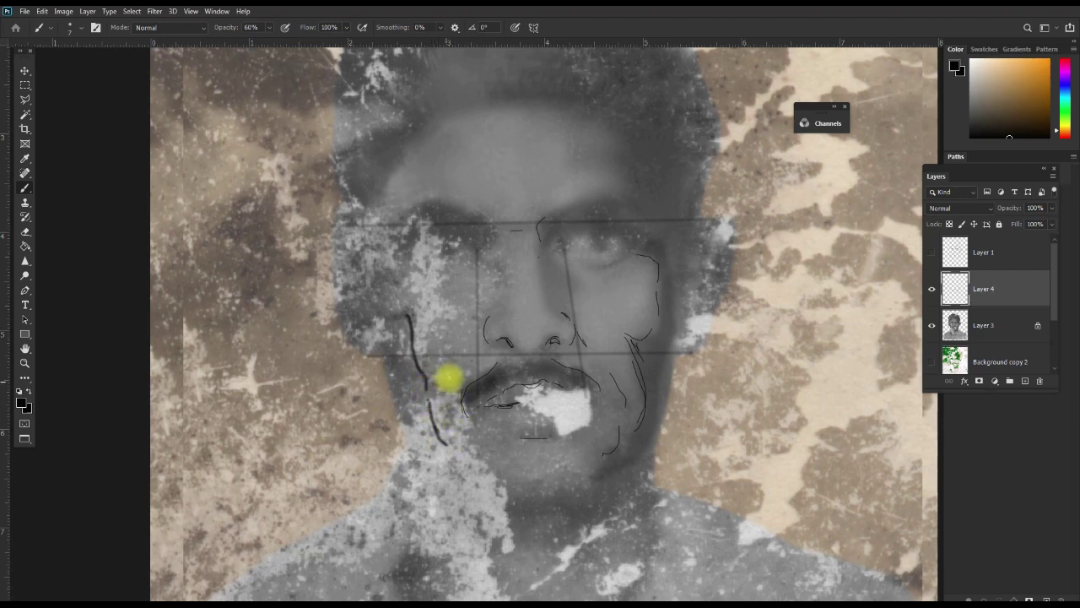
pyautogui.moveTo(443, 400); pyautogui.dragTo(443, 429)
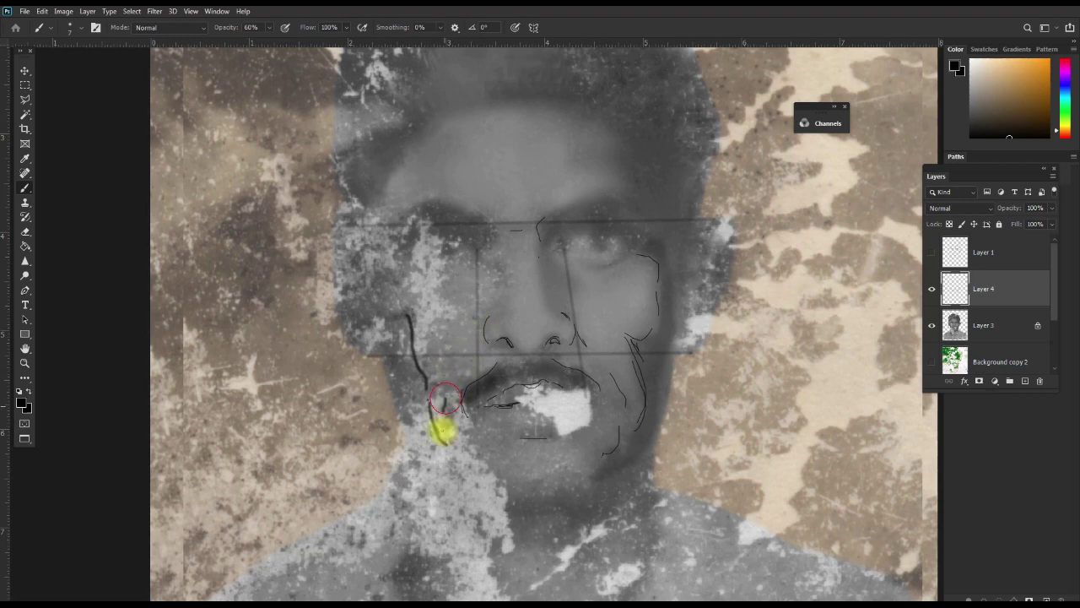
pyautogui.moveTo(385, 365)
pyautogui.mouseDown()
pyautogui.moveTo(414, 444)
pyautogui.moveTo(461, 503)
pyautogui.moveTo(532, 510)
pyautogui.mouseUp()
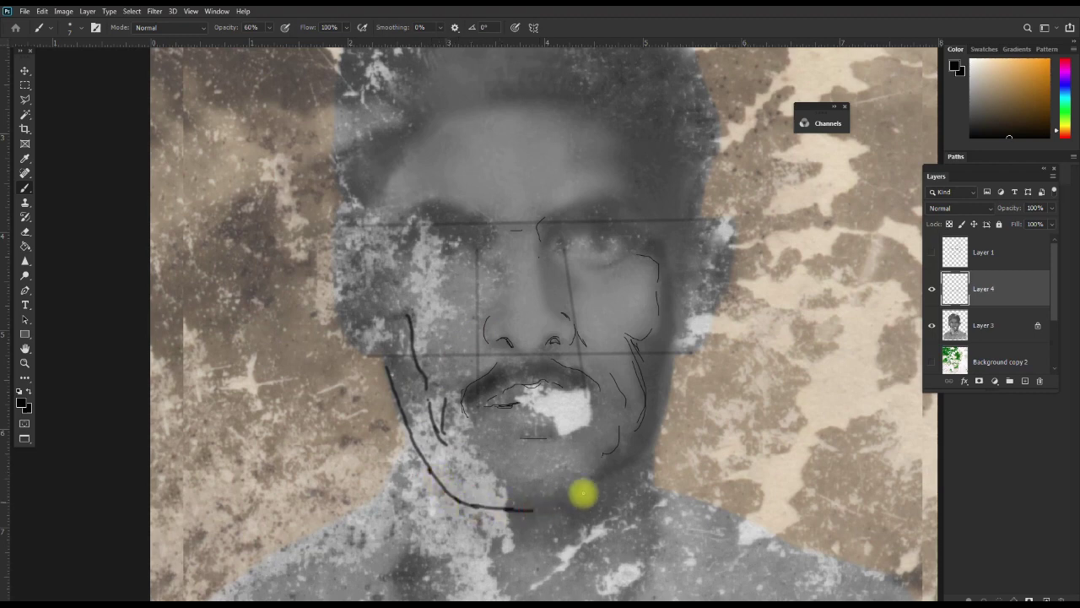
pyautogui.moveTo(664, 410)
pyautogui.mouseDown()
pyautogui.moveTo(634, 476)
pyautogui.moveTo(604, 496)
pyautogui.moveTo(540, 508)
pyautogui.mouseUp()
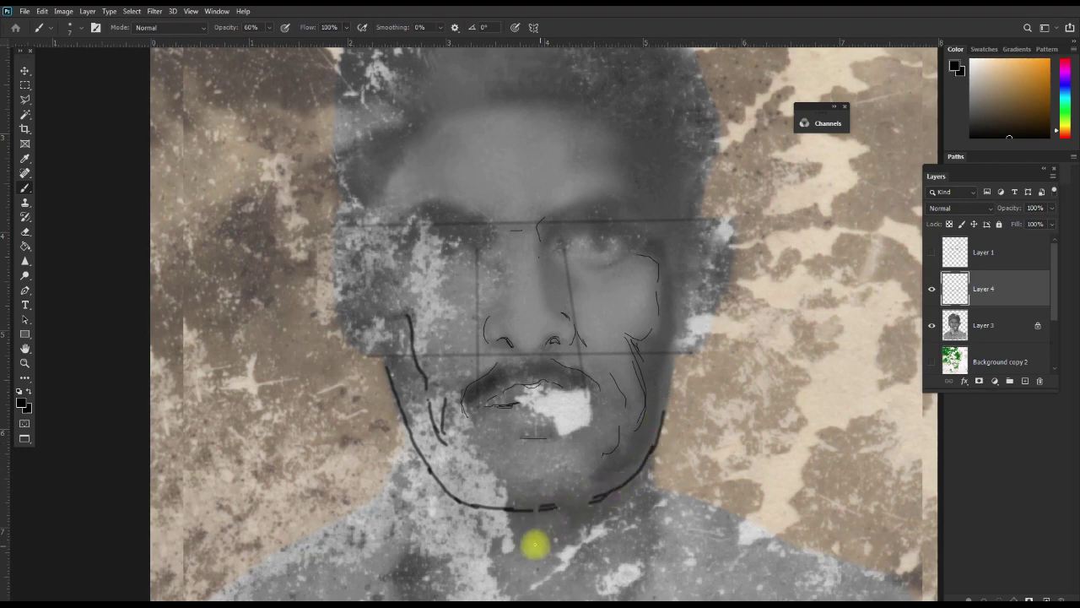
# Add short guide lines below the right jaw and down the left cheek, then hide Layer 4
pyautogui.press('space')
pyautogui.moveTo(583, 514); pyautogui.dragTo(569, 434)
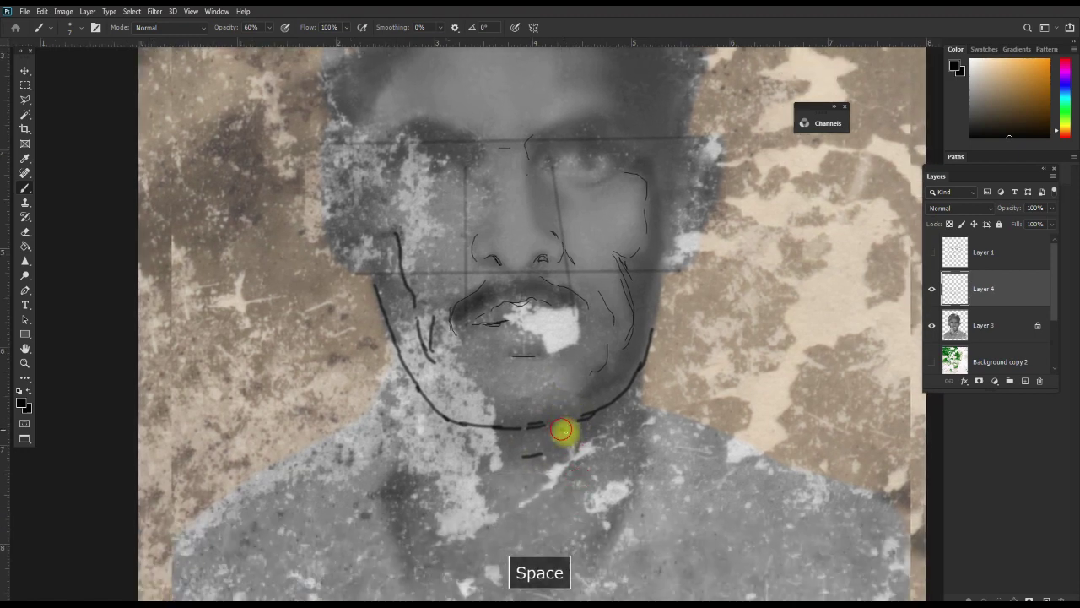
pyautogui.moveTo(641, 410); pyautogui.dragTo(641, 430)
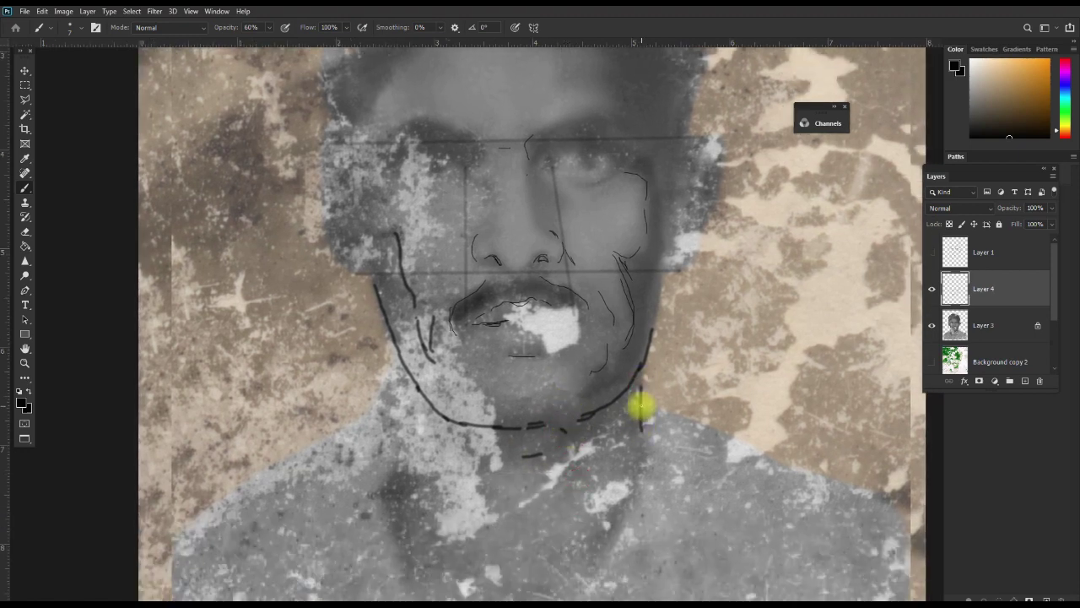
pyautogui.moveTo(638, 381); pyautogui.dragTo(637, 427)
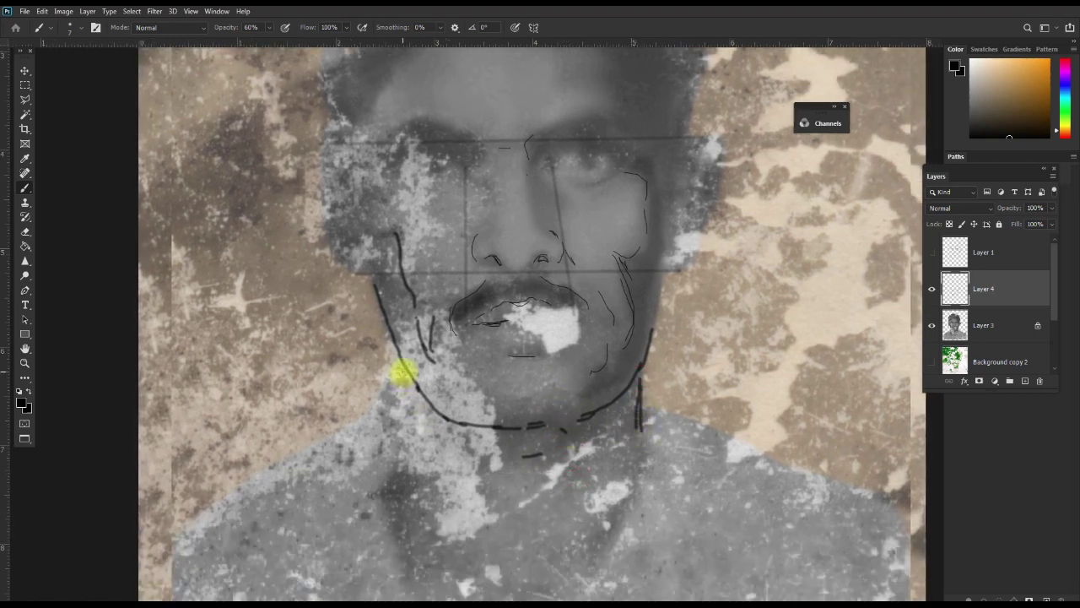
pyautogui.moveTo(403, 371); pyautogui.dragTo(410, 459)
pyautogui.press('space')
pyautogui.moveTo(479, 317); pyautogui.dragTo(478, 407)
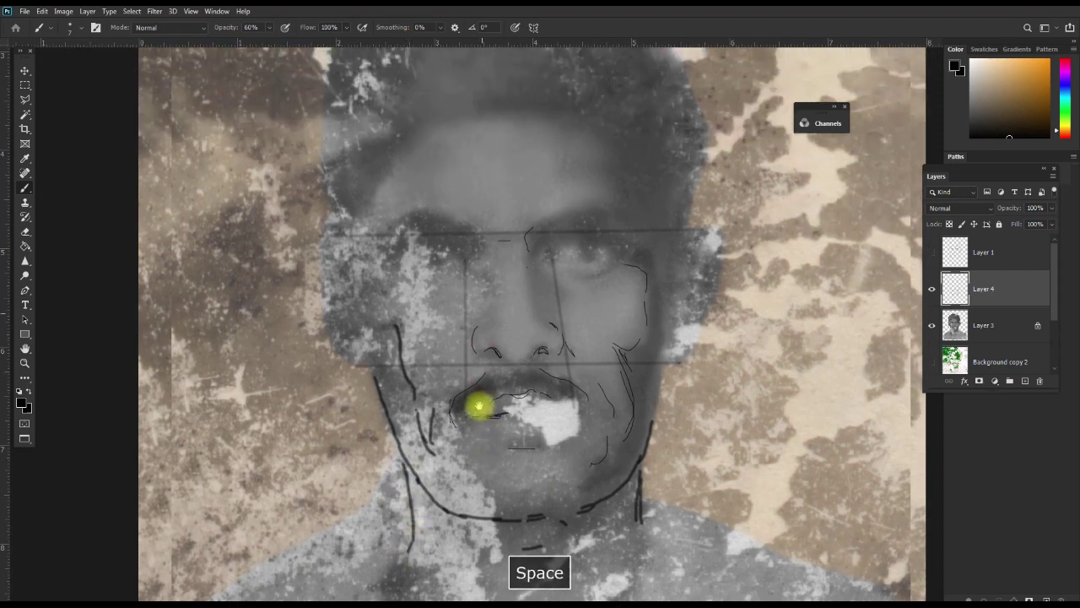
pyautogui.click(932, 289)
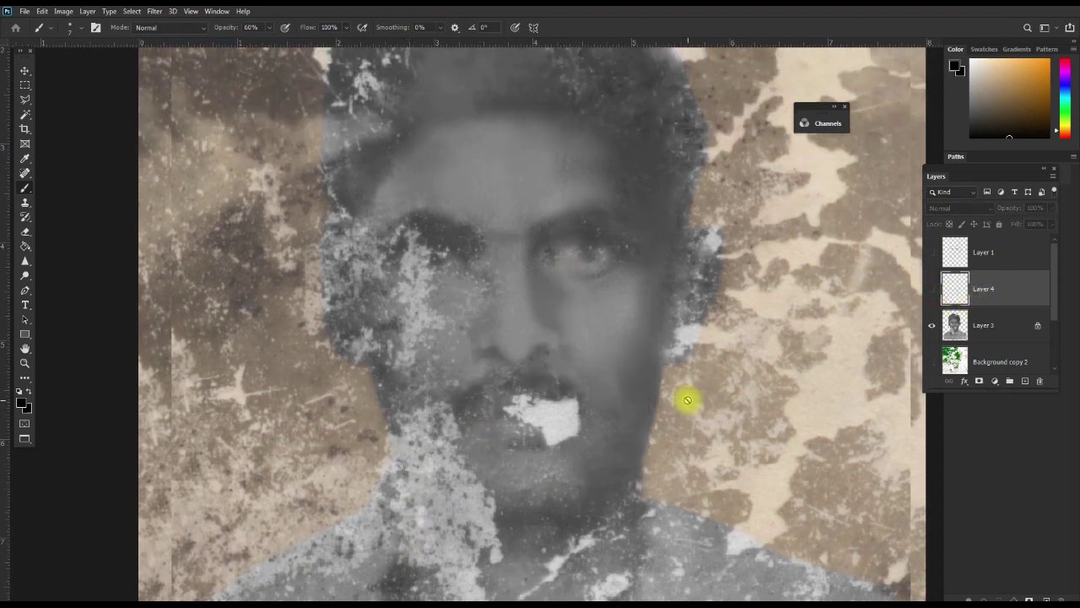
# Toggle Layer 3's grey face to compare with the original, then zoom into the face
pyautogui.press('space')
pyautogui.moveTo(586, 284); pyautogui.dragTo(567, 353)
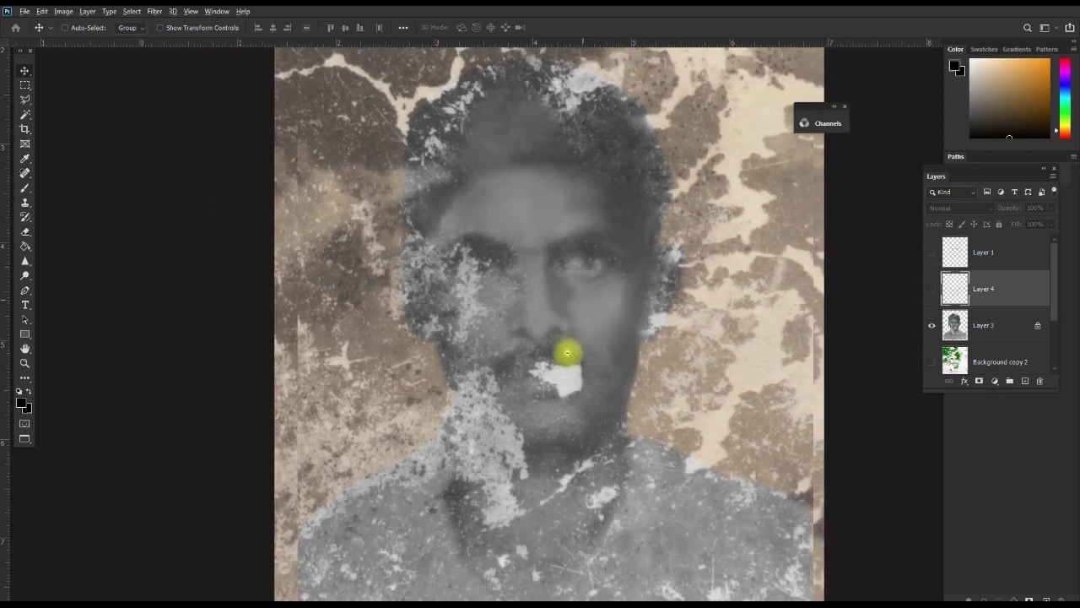
pyautogui.click(931, 325)
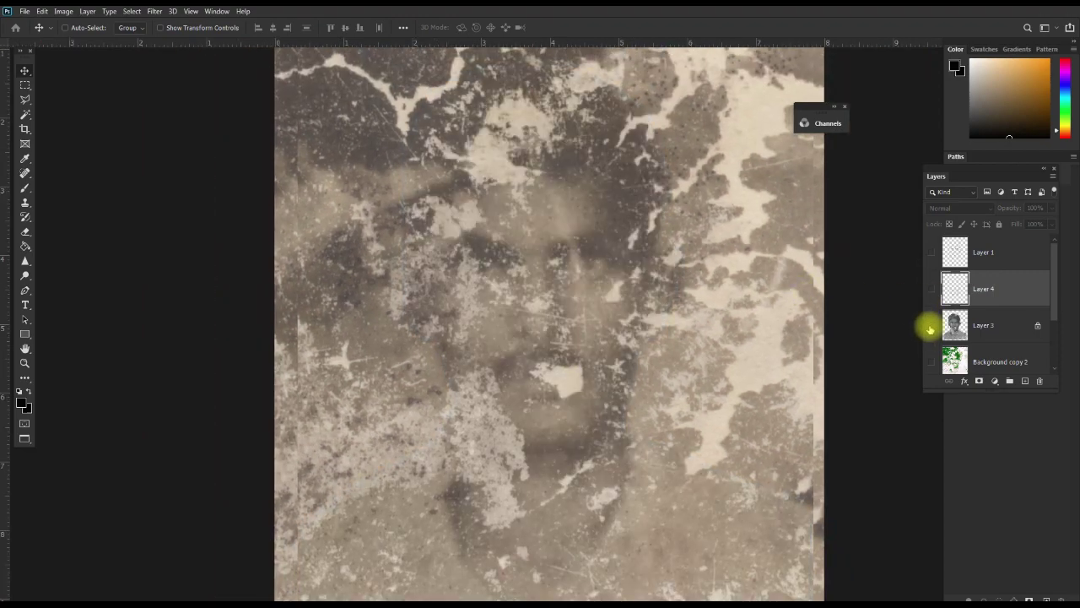
pyautogui.click(931, 326)
pyautogui.click(932, 326)
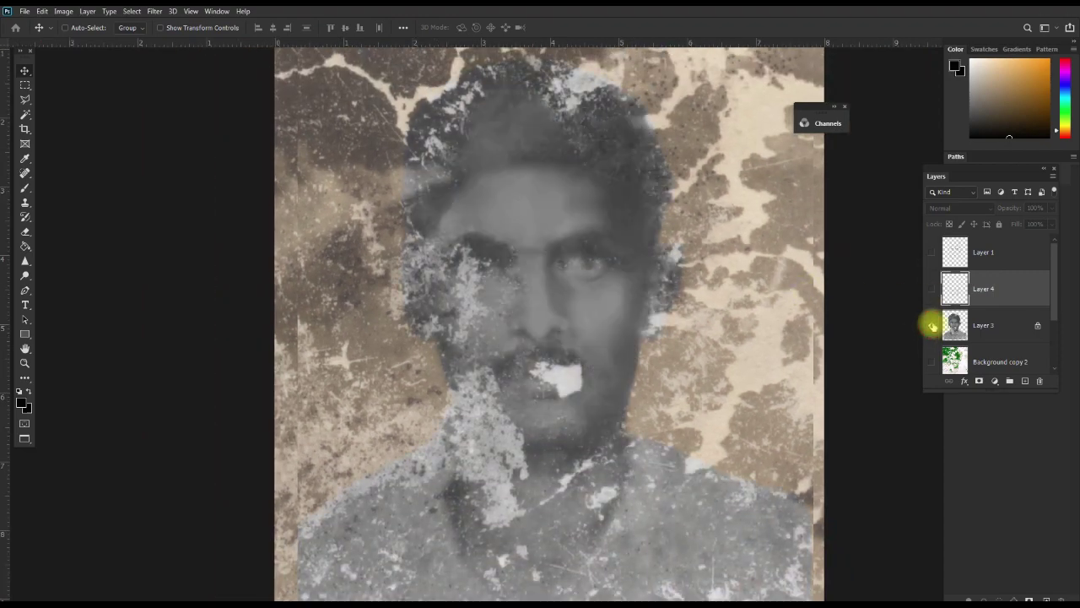
pyautogui.keyDown('ctrl'); pyautogui.click(567, 309); pyautogui.keyUp('ctrl')
pyautogui.keyDown('ctrl'); pyautogui.click(522, 311); pyautogui.keyUp('ctrl')
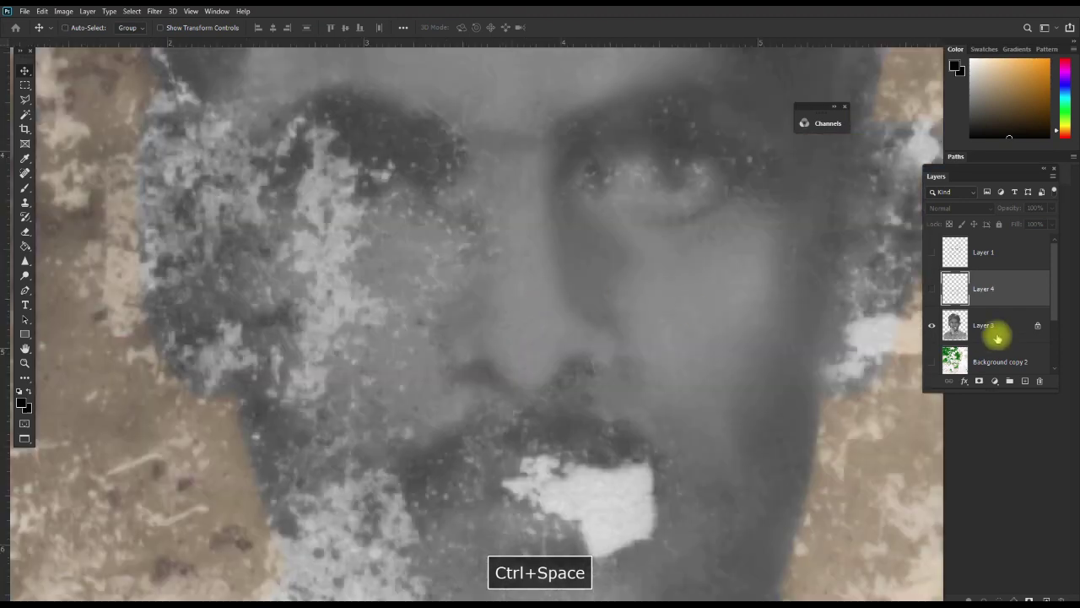
# Select Layer 3 and clone-stamp clean texture over the nose base and upper-lip edge
pyautogui.click(992, 329)
pyautogui.press('s')
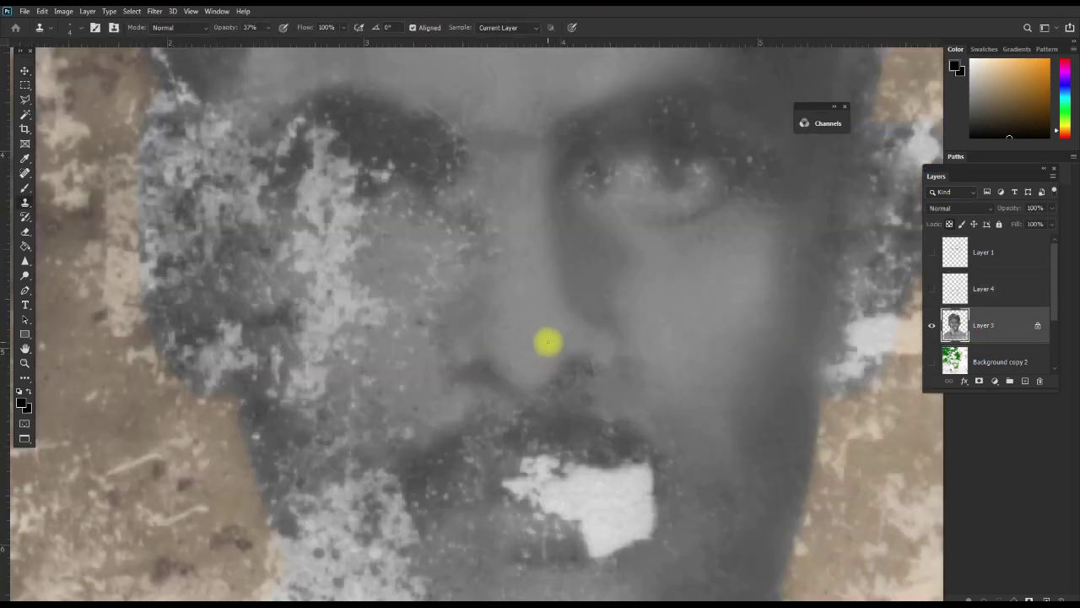
pyautogui.keyDown('alt'); pyautogui.click(607, 386); pyautogui.keyUp('alt')
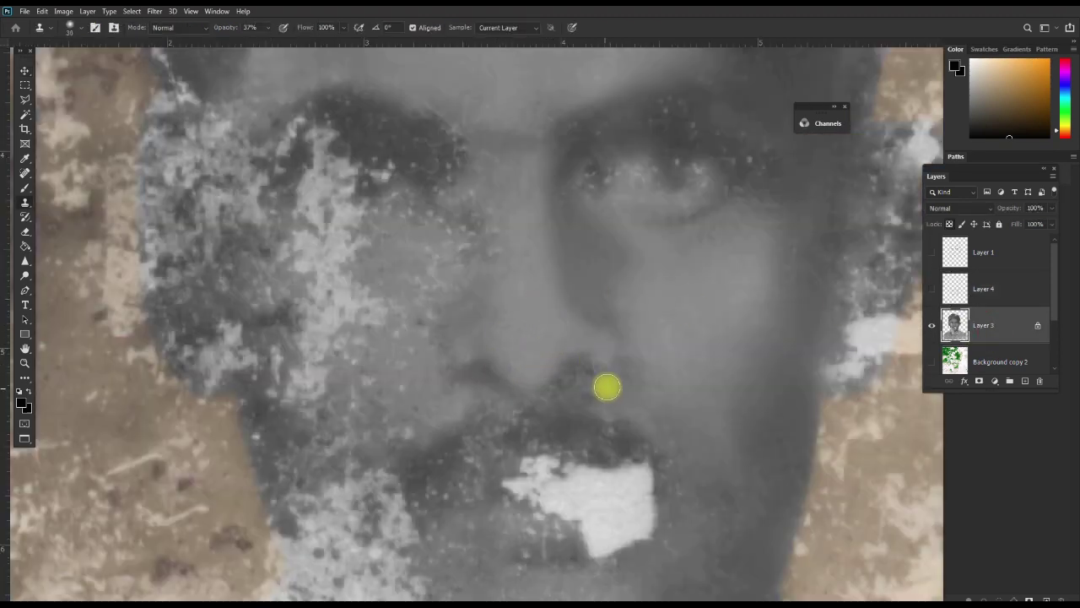
pyautogui.moveTo(609, 385); pyautogui.dragTo(588, 398)
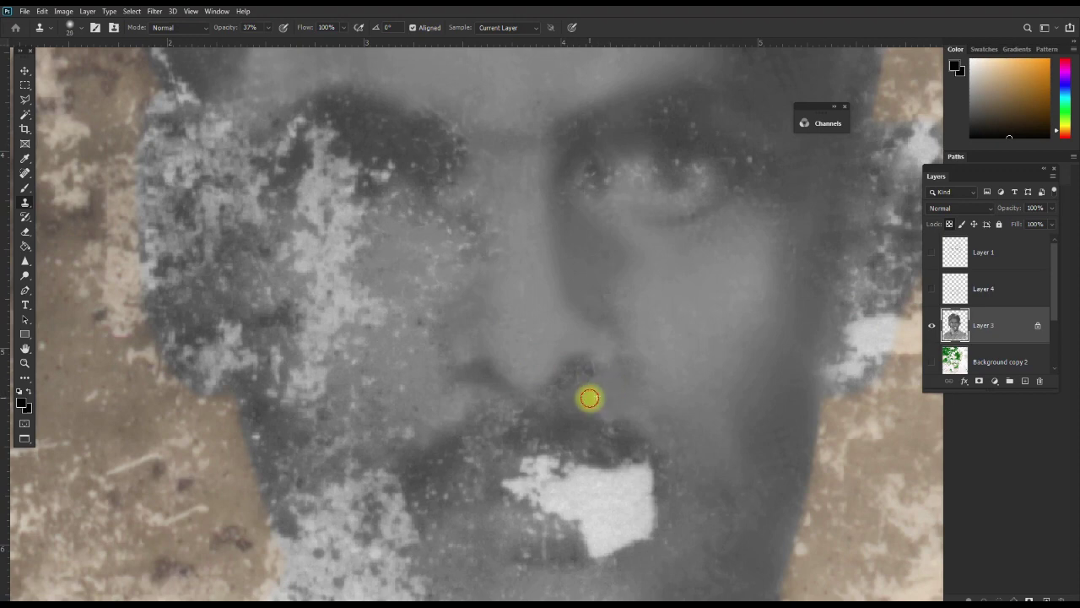
pyautogui.moveTo(667, 387); pyautogui.dragTo(692, 451)
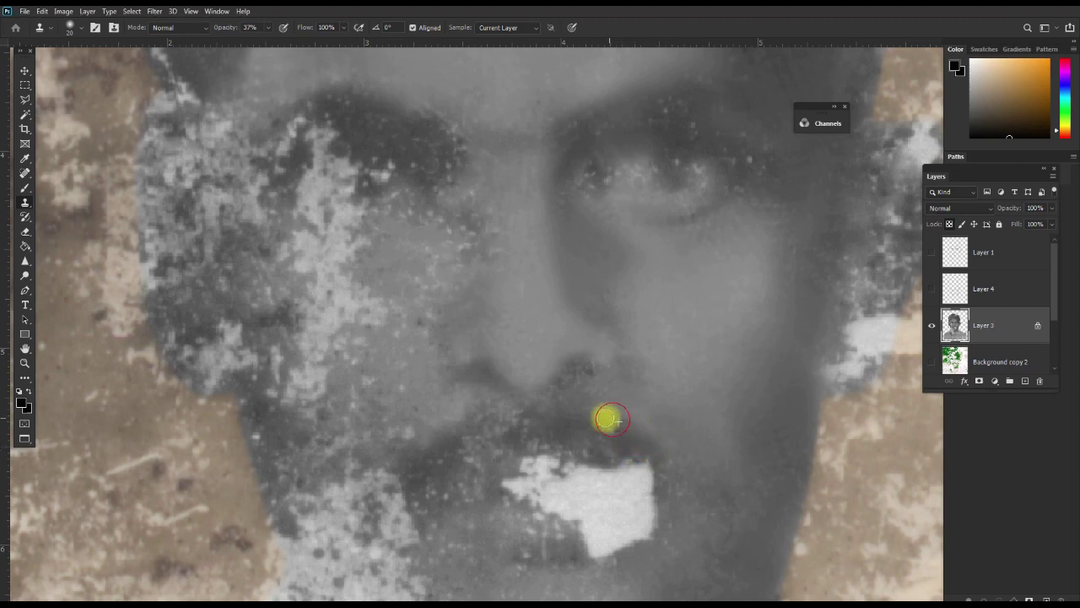
pyautogui.click(608, 416)
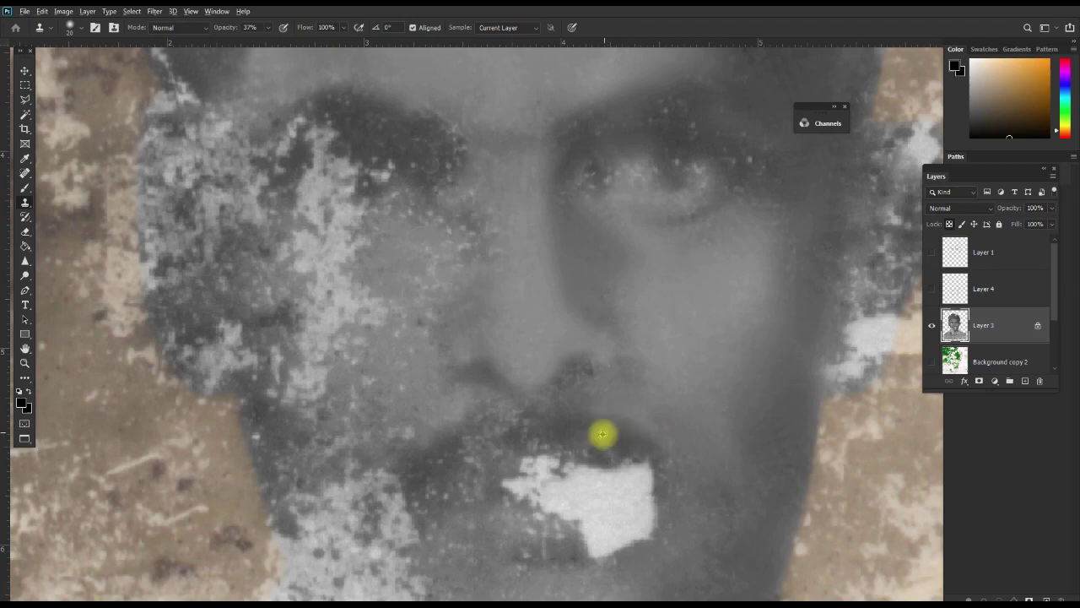
pyautogui.click(599, 450)
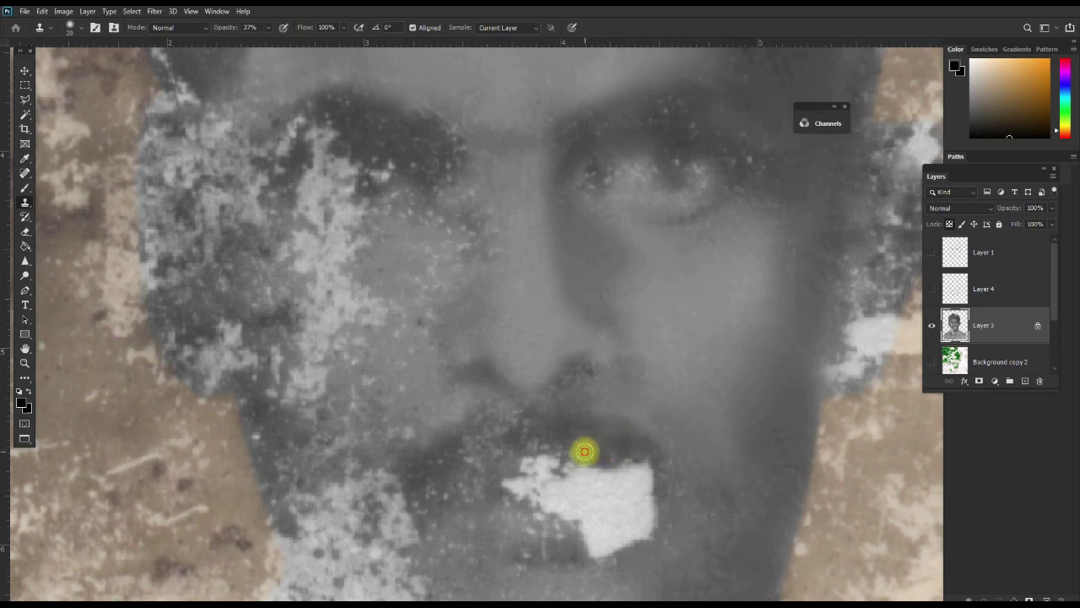
# Dab cloned texture onto the upper lip and nose base, briefly checking the sketch lines
pyautogui.scroll(-2, 579, 433)
pyautogui.moveTo(581, 427); pyautogui.dragTo(583, 400)
pyautogui.scroll(2, 582, 400)
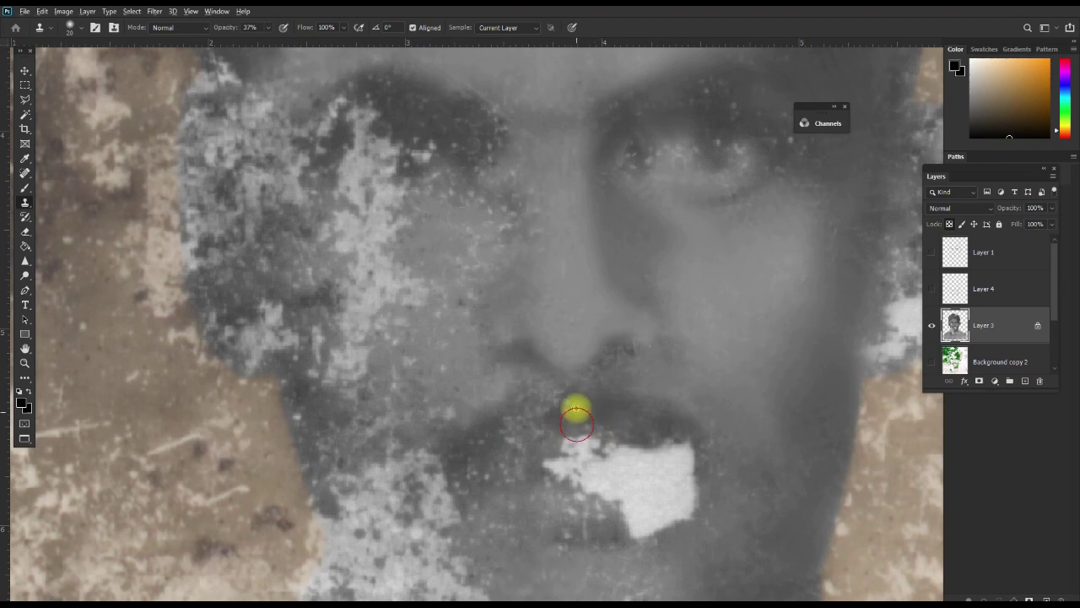
pyautogui.click(571, 413)
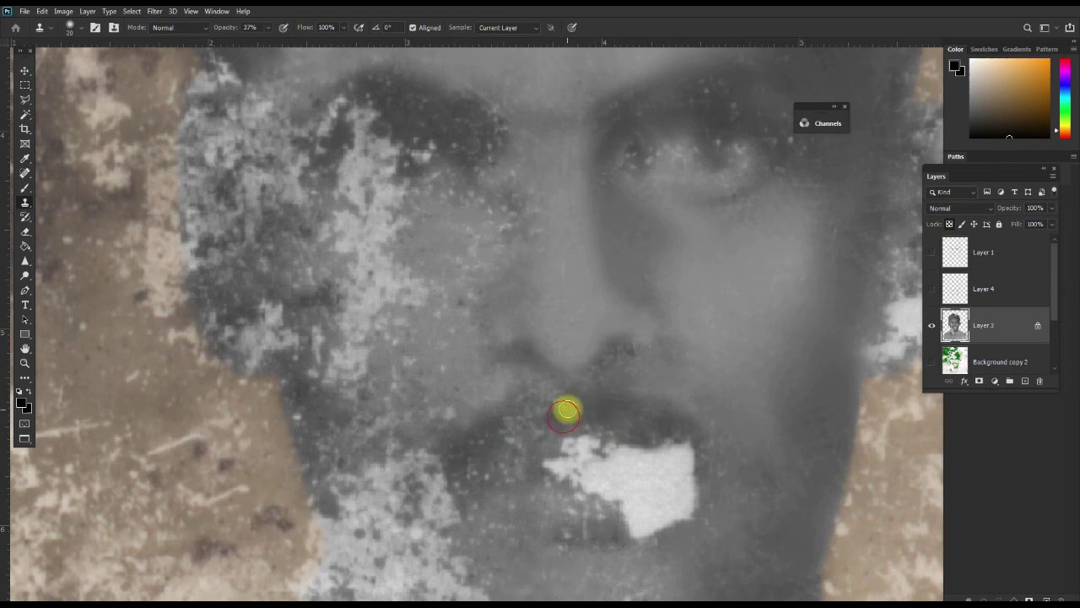
pyautogui.click(583, 391)
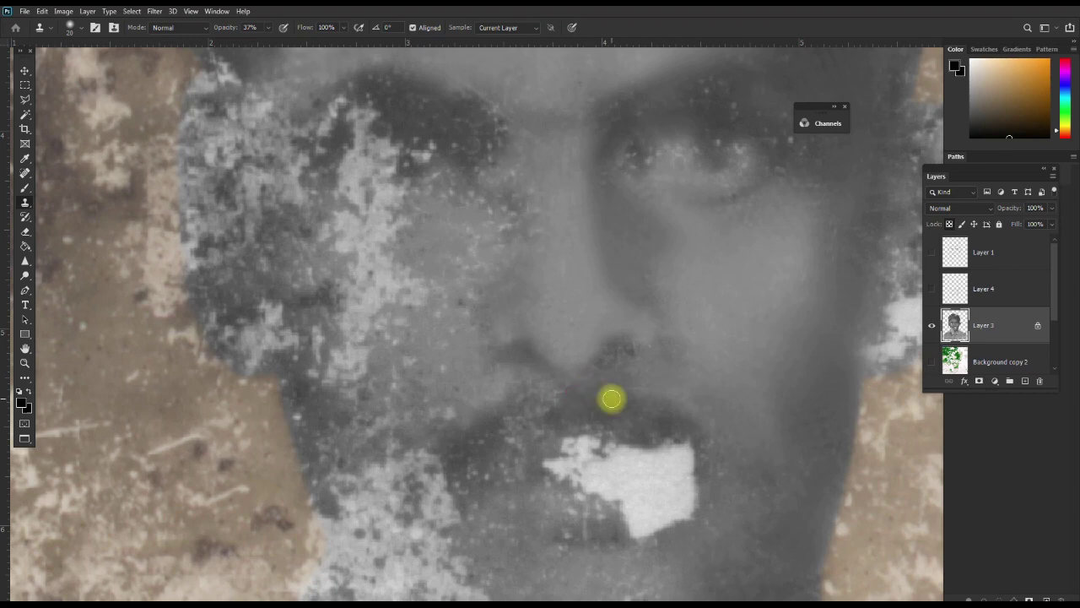
pyautogui.click(931, 288)
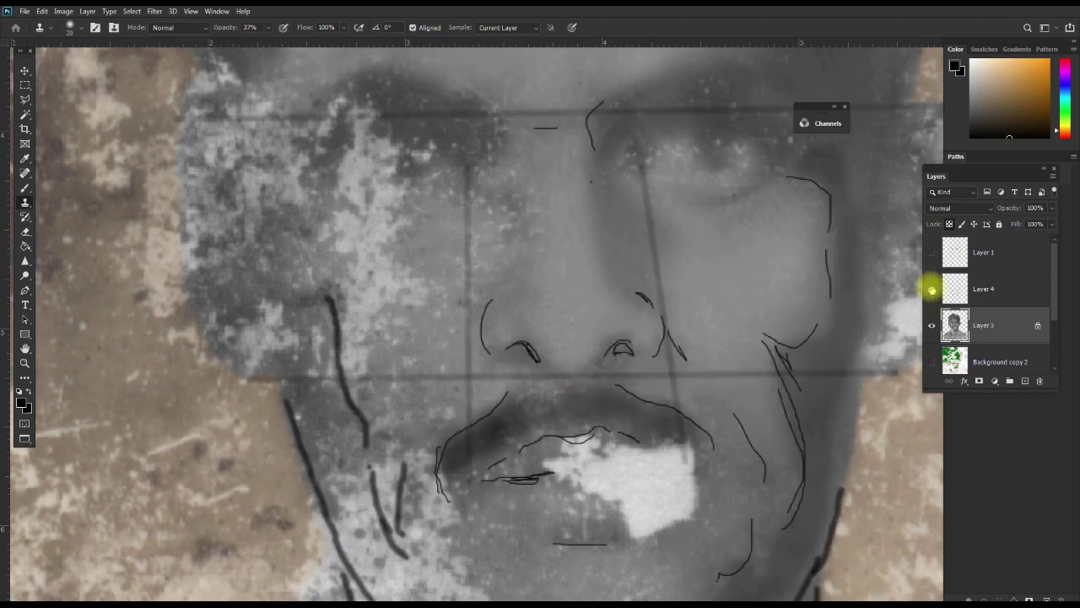
pyautogui.click(932, 289)
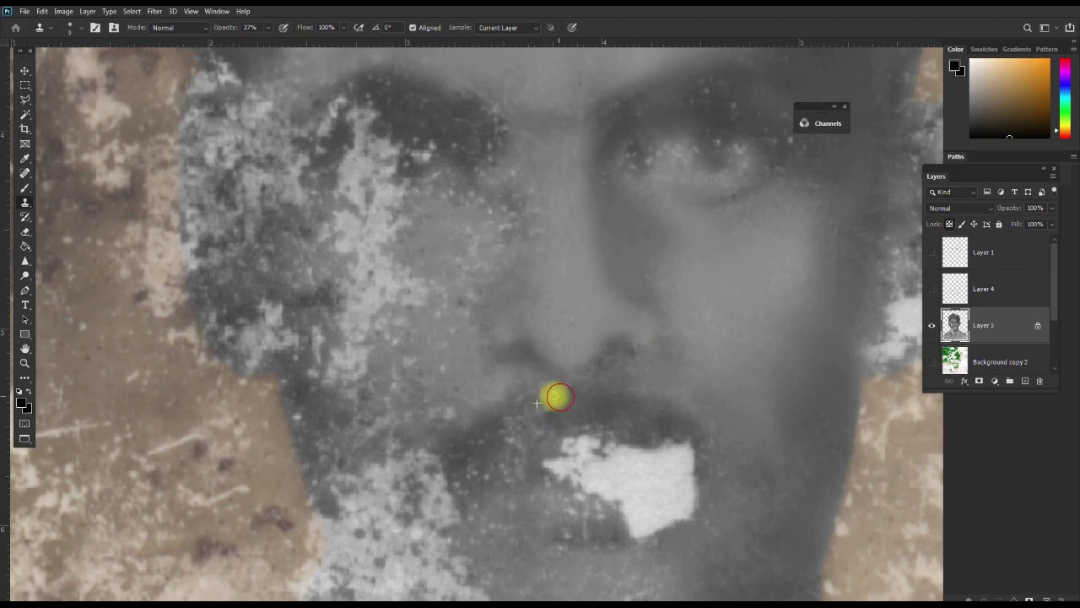
# Enlarge the clone brush to 35 and stamp clean texture across the upper lip
pyautogui.moveTo(561, 395); pyautogui.dragTo(542, 405)
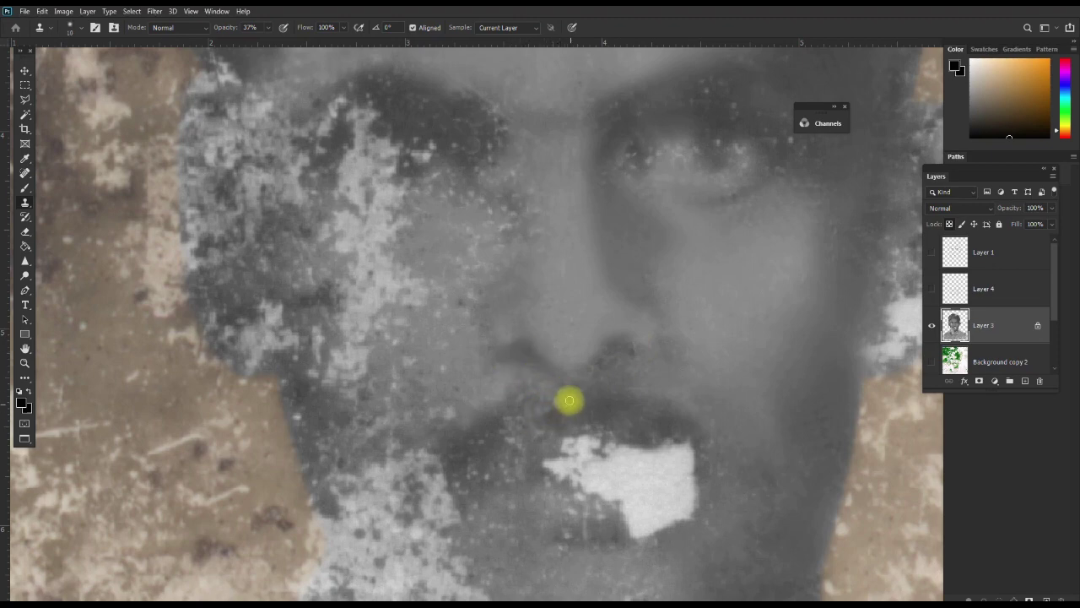
pyautogui.press(']')
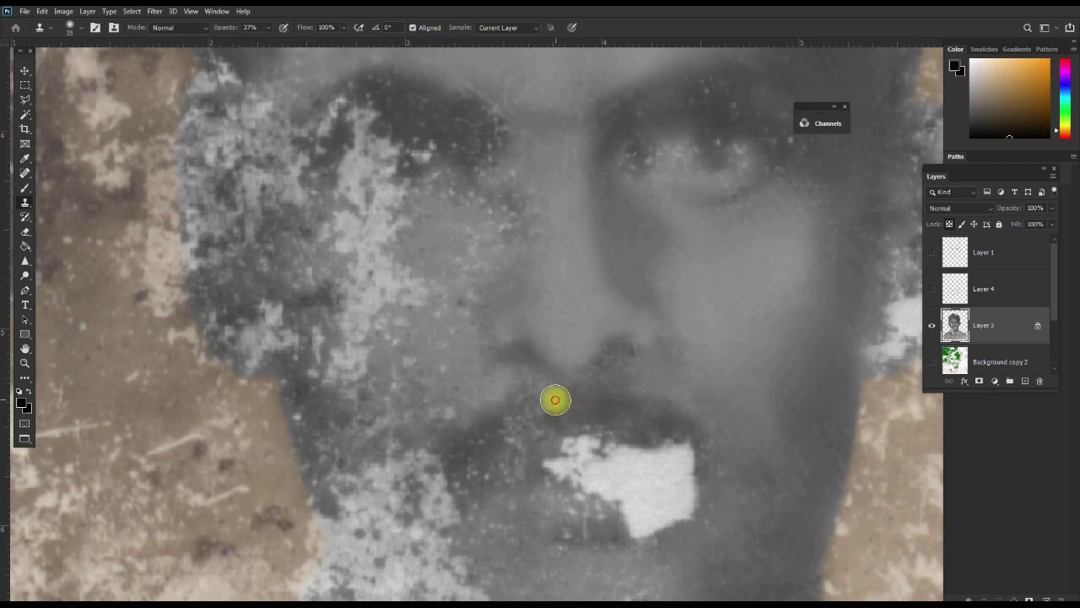
pyautogui.click(535, 411)
pyautogui.click(530, 418)
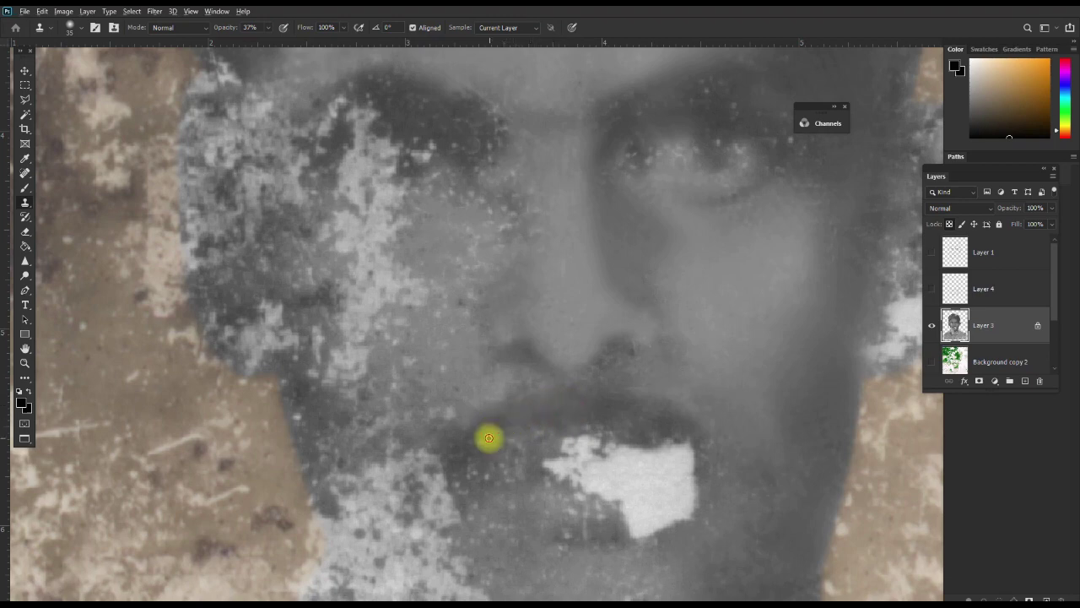
pyautogui.click(507, 432)
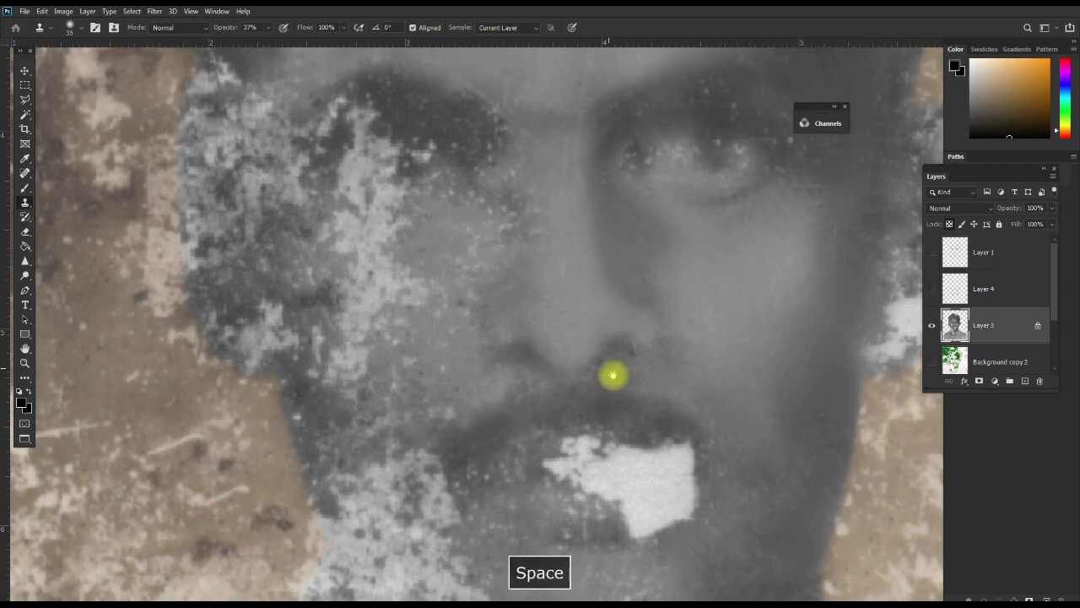
# Clone-stamp skin texture along the eyebrow
pyautogui.moveTo(612, 374); pyautogui.dragTo(579, 349)
pyautogui.scroll(-2, 577, 345)
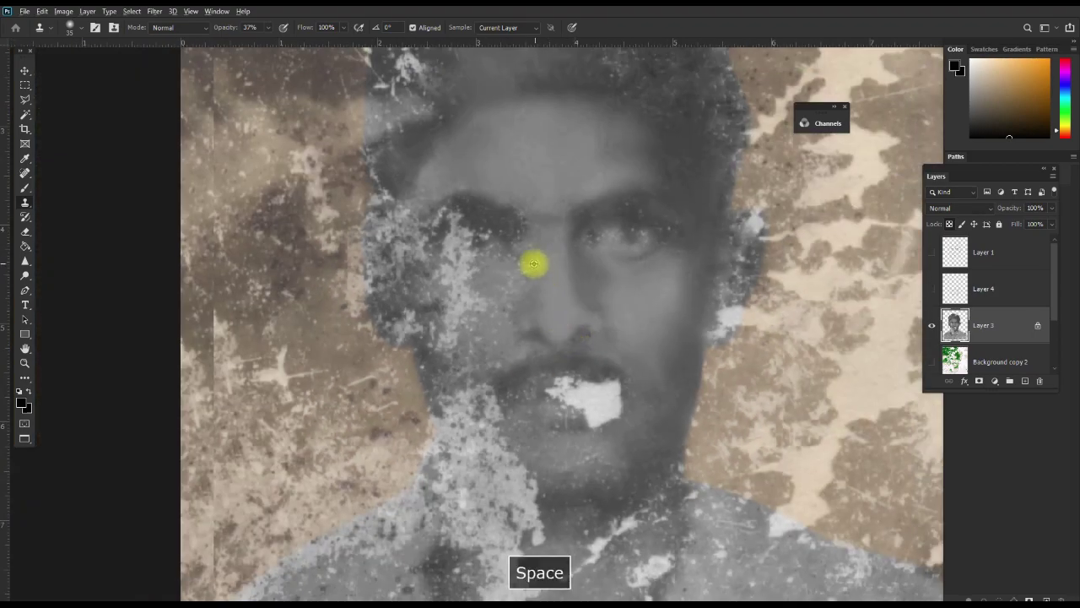
pyautogui.click(538, 259)
pyautogui.moveTo(528, 253); pyautogui.dragTo(523, 225)
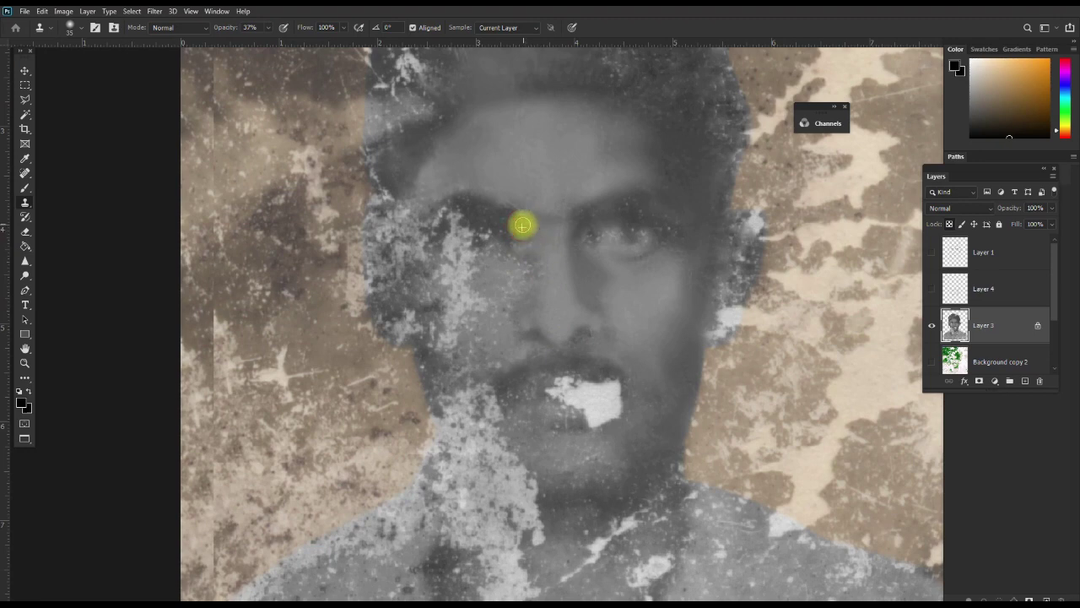
pyautogui.click(530, 226)
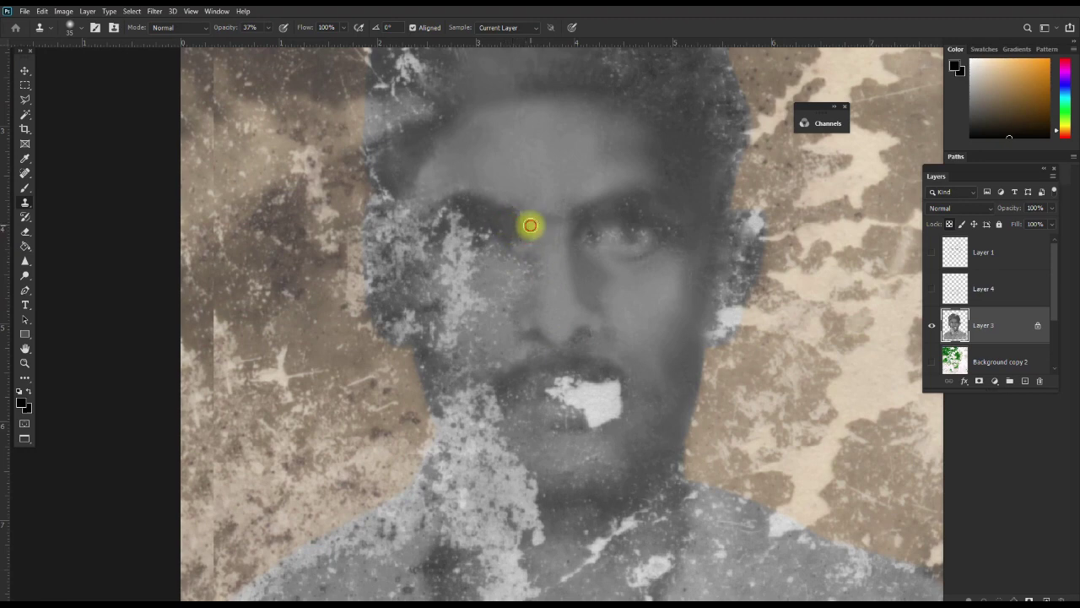
pyautogui.moveTo(530, 225); pyautogui.dragTo(530, 236)
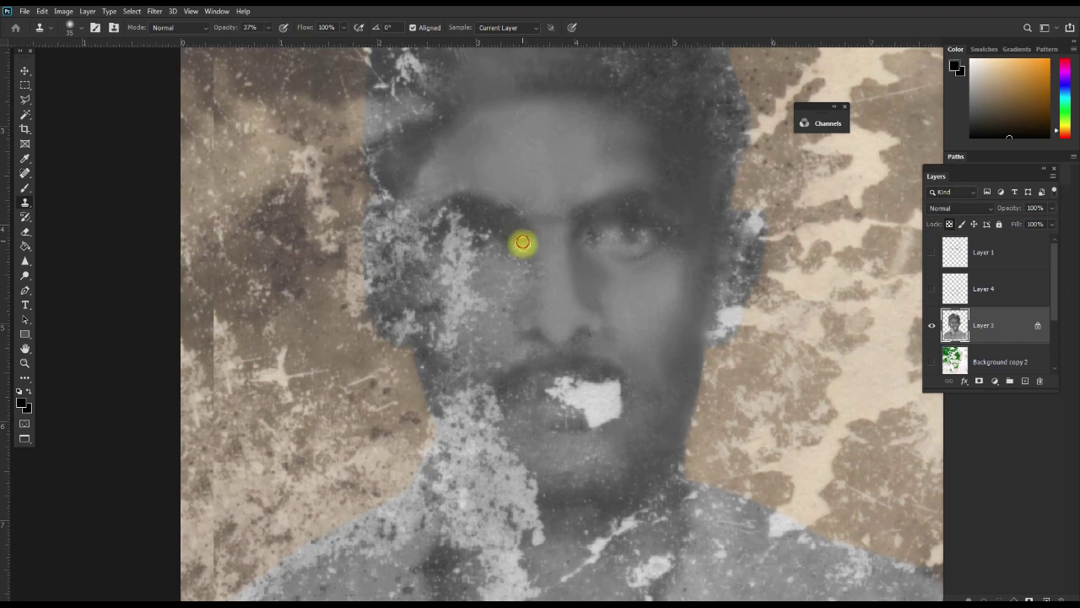
pyautogui.click(506, 253)
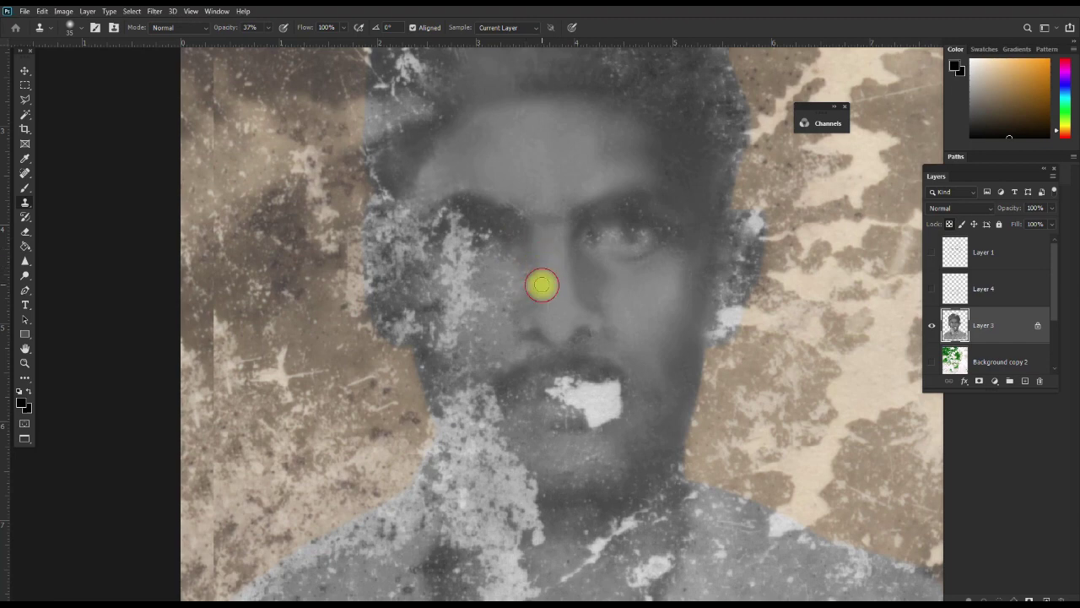
# Clone clean skin down the nose bridge and over the left cheek speckles
pyautogui.click(529, 263)
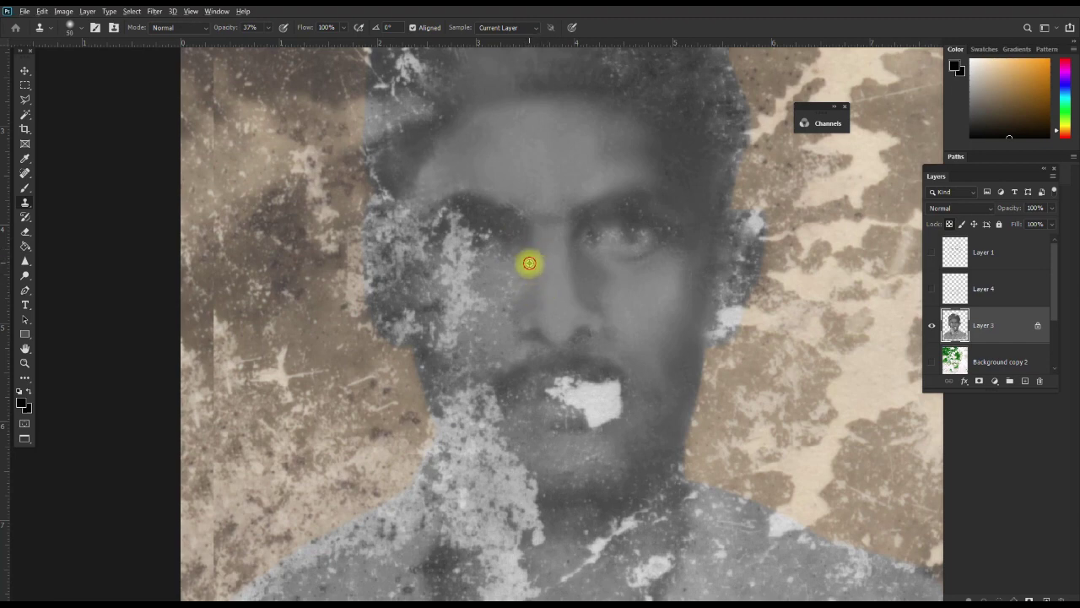
pyautogui.moveTo(526, 266); pyautogui.dragTo(519, 277)
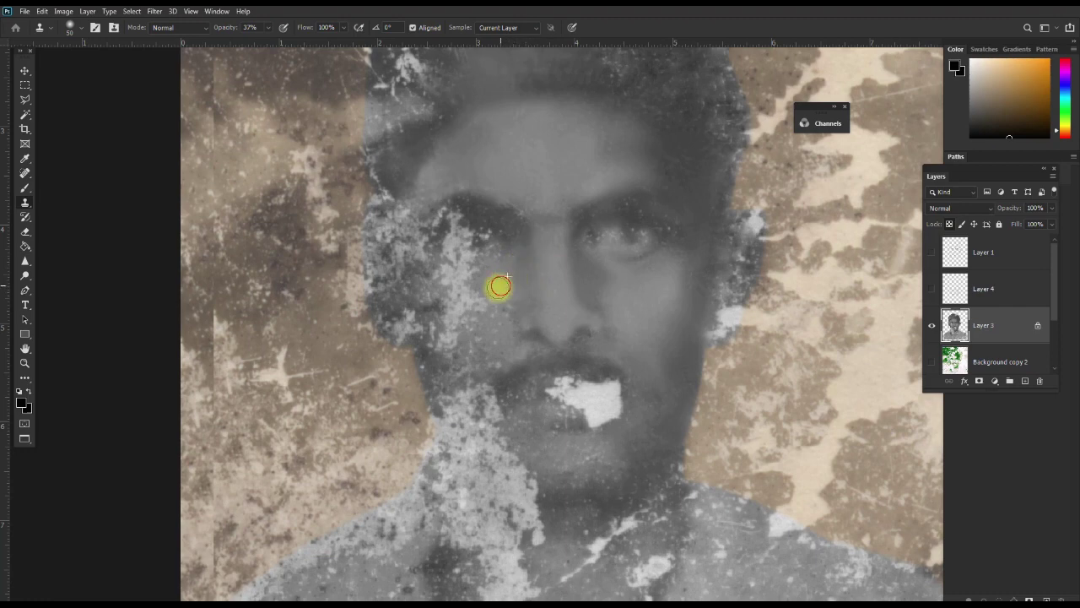
pyautogui.moveTo(501, 295); pyautogui.dragTo(503, 310)
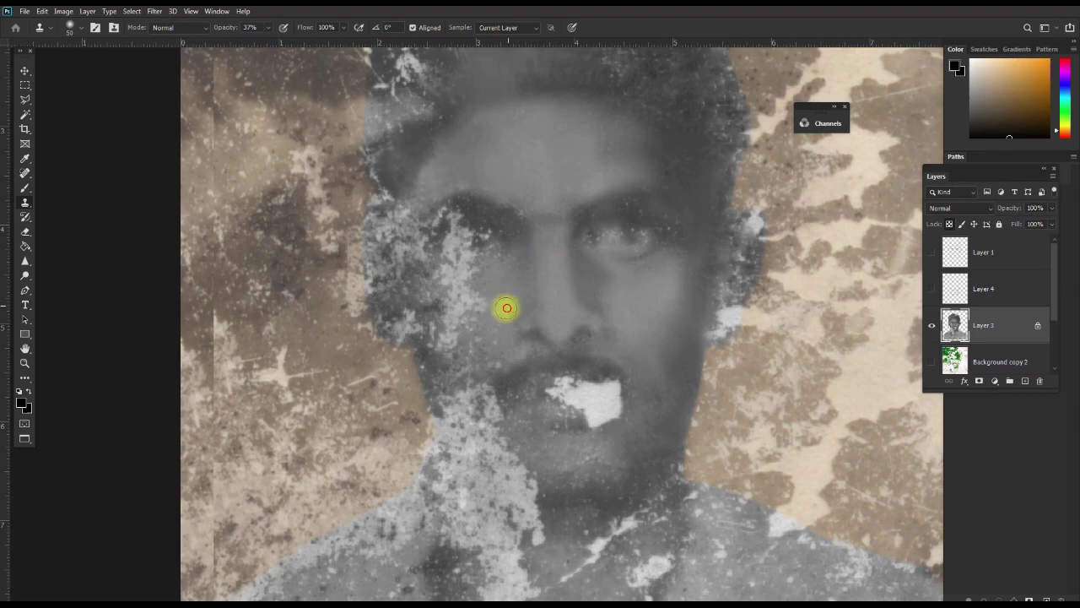
pyautogui.click(499, 313)
pyautogui.moveTo(499, 313); pyautogui.dragTo(492, 340)
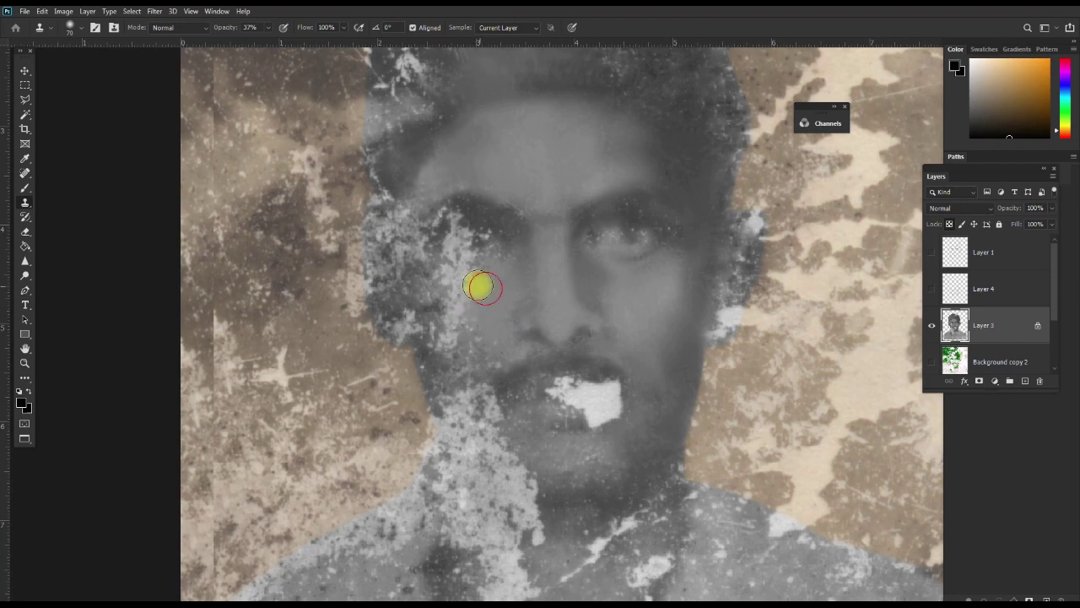
pyautogui.moveTo(475, 278); pyautogui.dragTo(486, 270)
pyautogui.click(472, 269)
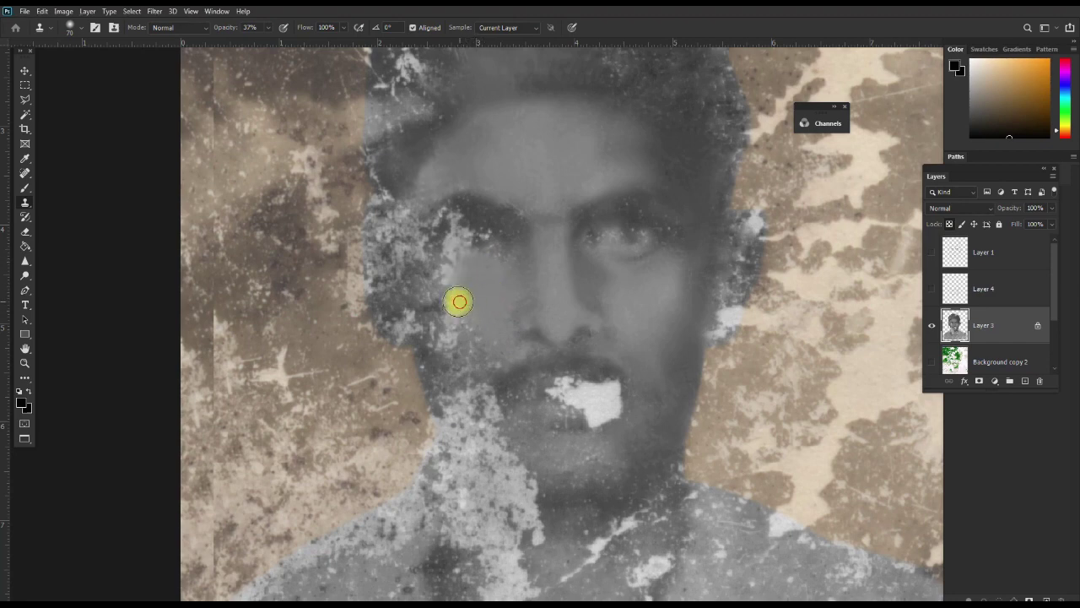
pyautogui.moveTo(459, 301); pyautogui.dragTo(477, 328)
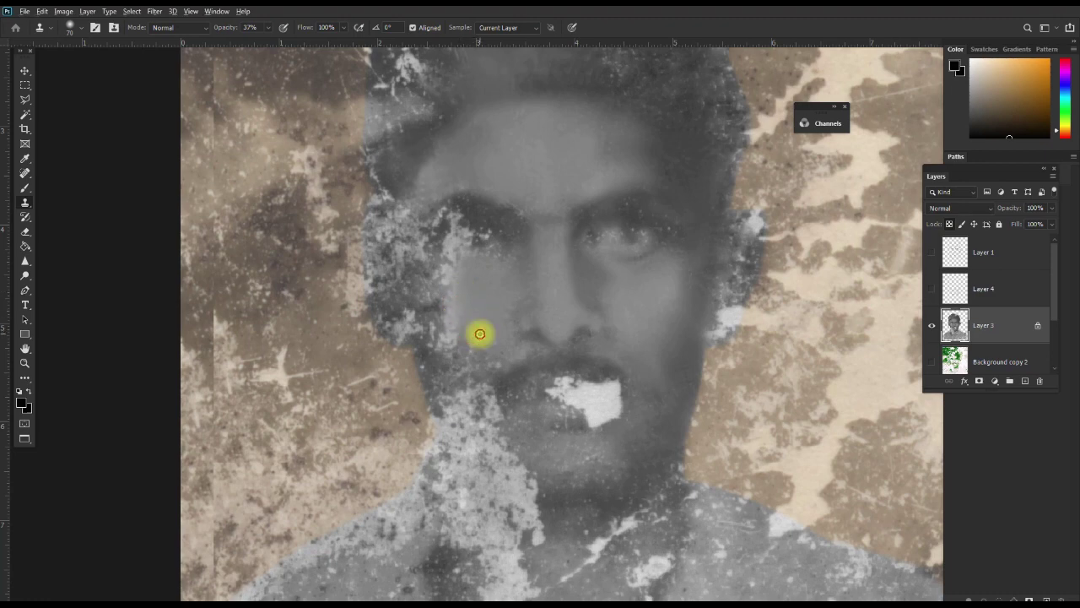
pyautogui.moveTo(470, 353); pyautogui.dragTo(497, 357)
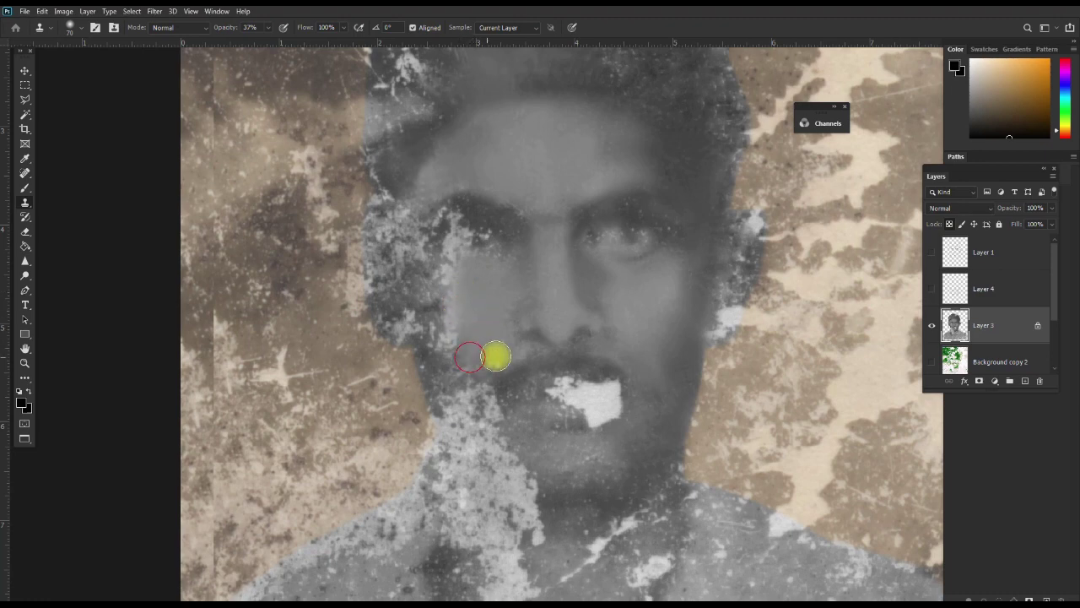
# With a smaller brush, smooth the cheek edge and the jaw beside the mustache toward the chin
pyautogui.press('[')
pyautogui.press('[')
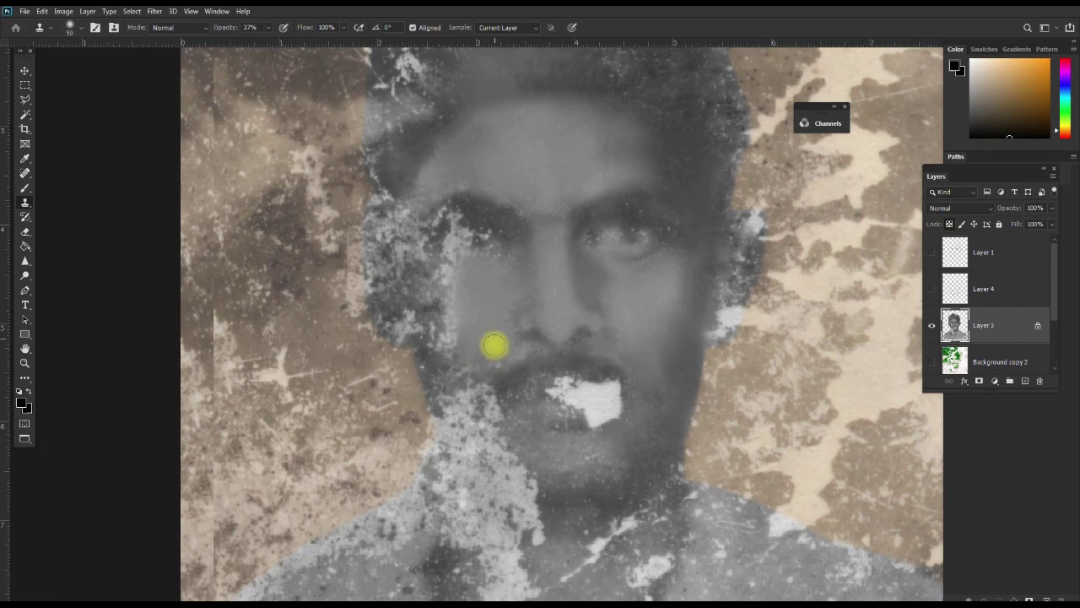
pyautogui.click(497, 340)
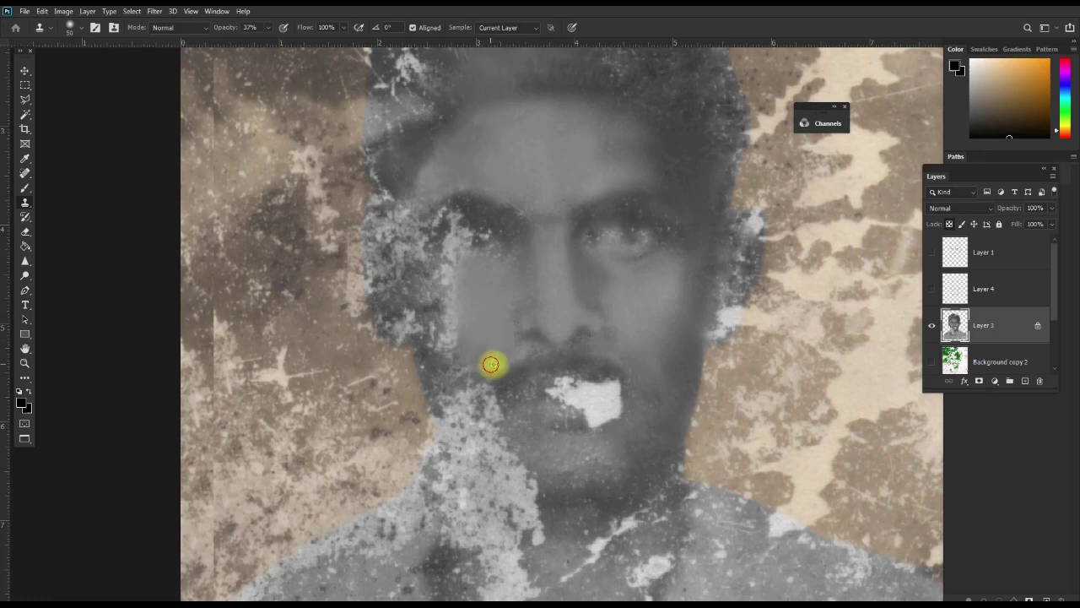
pyautogui.moveTo(499, 363); pyautogui.dragTo(471, 357)
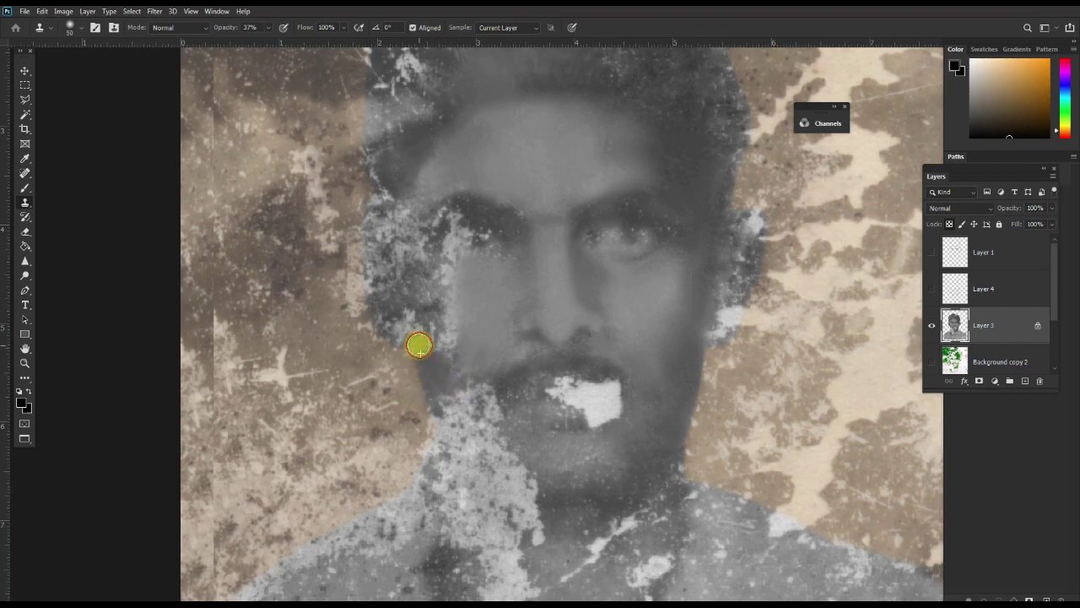
pyautogui.click(435, 358)
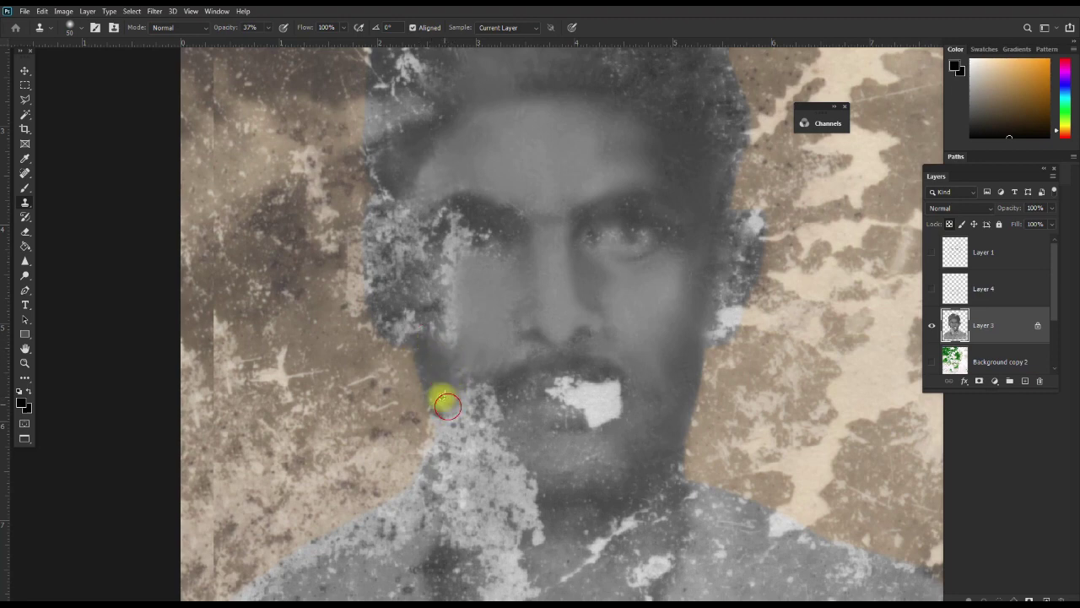
pyautogui.moveTo(440, 397); pyautogui.dragTo(445, 380)
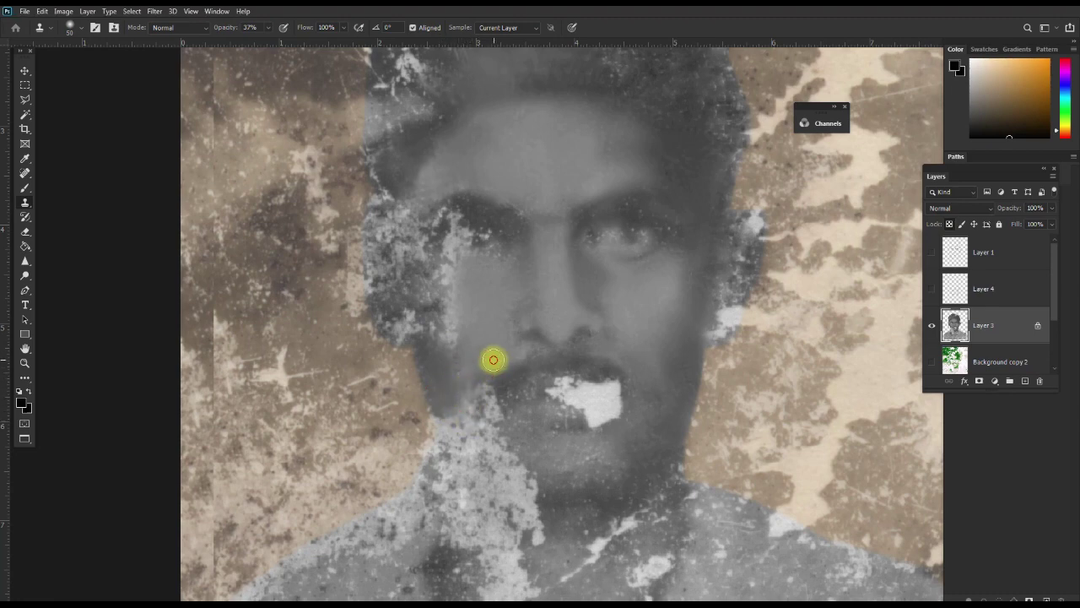
pyautogui.moveTo(470, 382); pyautogui.dragTo(492, 359)
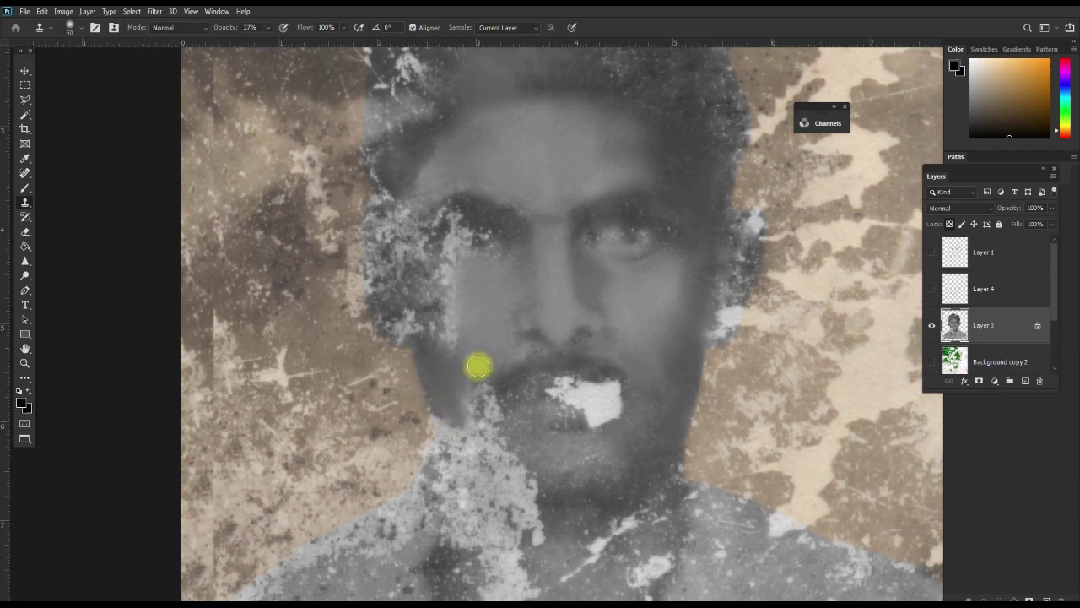
pyautogui.keyDown('alt'); pyautogui.click(531, 326); pyautogui.keyUp('alt')
pyautogui.moveTo(475, 366); pyautogui.dragTo(461, 418)
pyautogui.moveTo(528, 466)
pyautogui.mouseDown()
pyautogui.moveTo(549, 477)
pyautogui.moveTo(654, 430)
pyautogui.mouseUp()
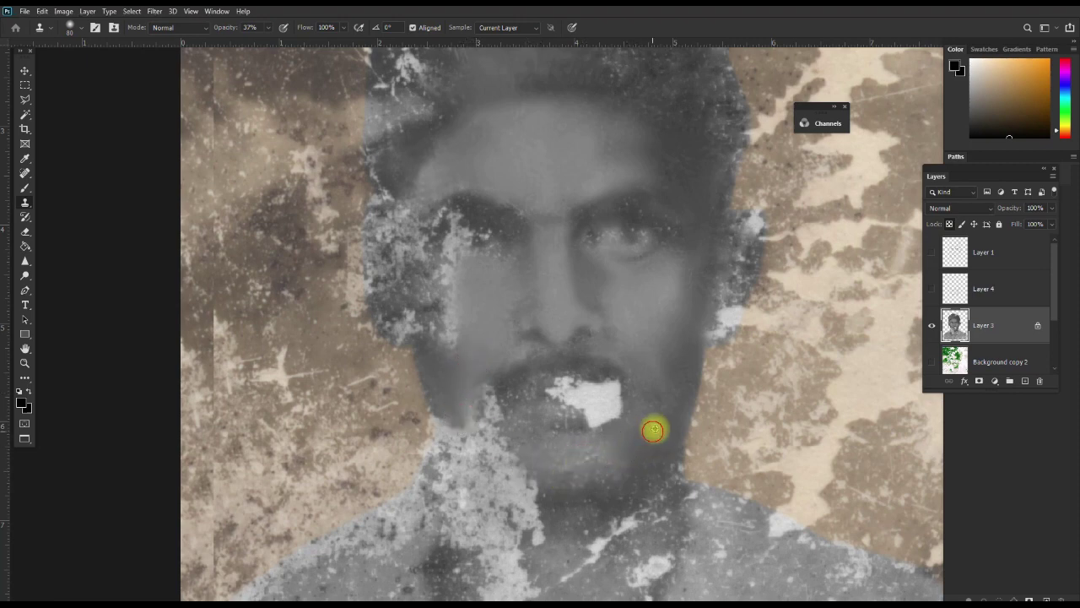
# Clone beside the mouth and over the right cheek, checking Layer 4, then undo the last stroke
pyautogui.moveTo(655, 421); pyautogui.dragTo(675, 397)
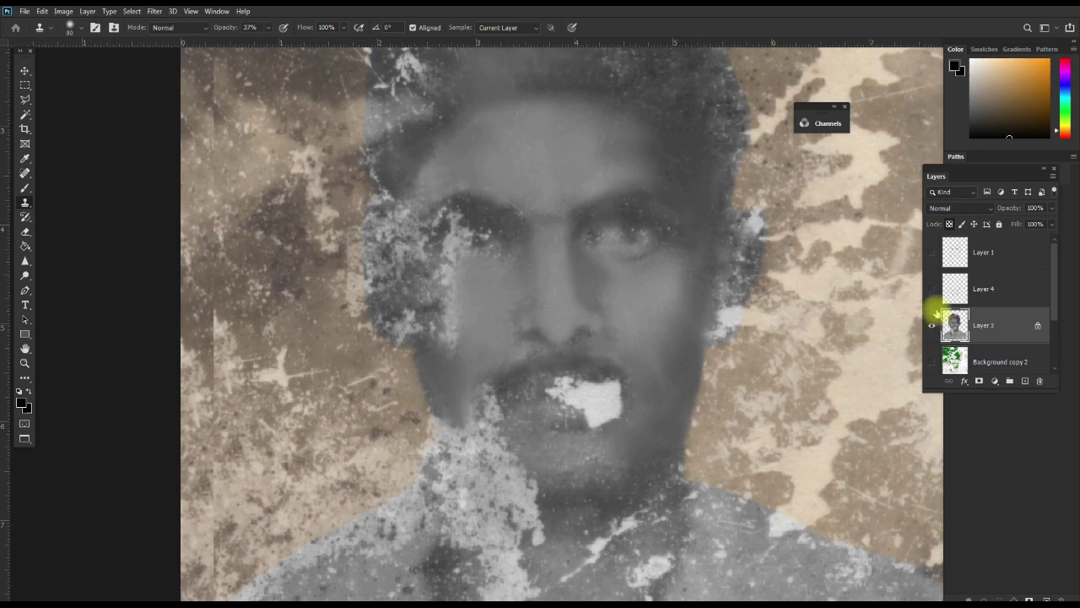
pyautogui.click(932, 288)
pyautogui.click(933, 288)
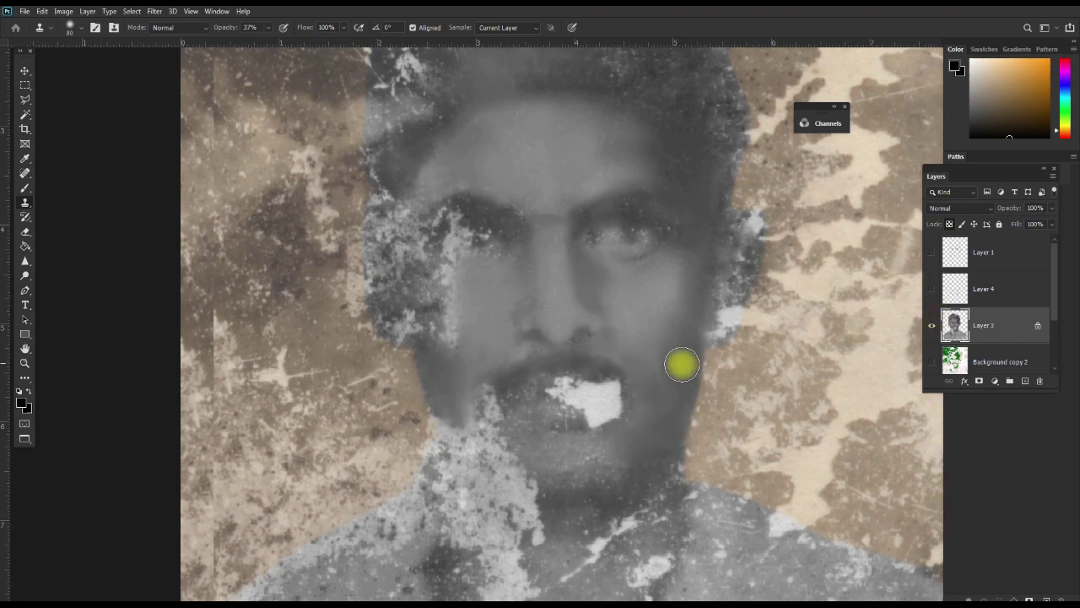
pyautogui.moveTo(670, 379); pyautogui.dragTo(668, 329)
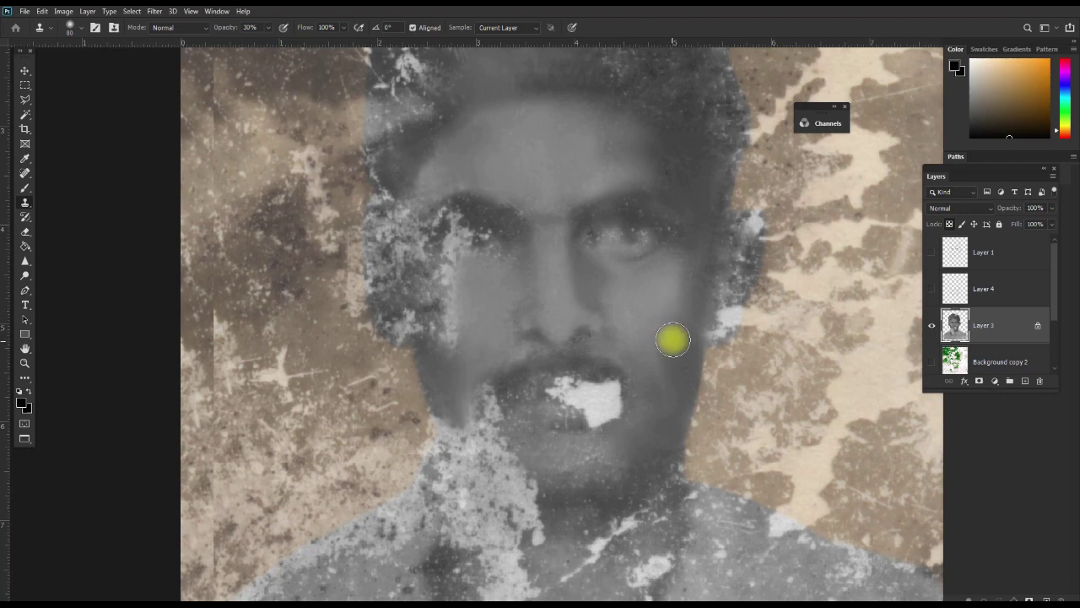
pyautogui.hotkey('ctrl', 'alt', 'z')
# At 30% opacity, clone-stamp the right cheek down to and across the chin
pyautogui.press('3')
pyautogui.click(691, 320)
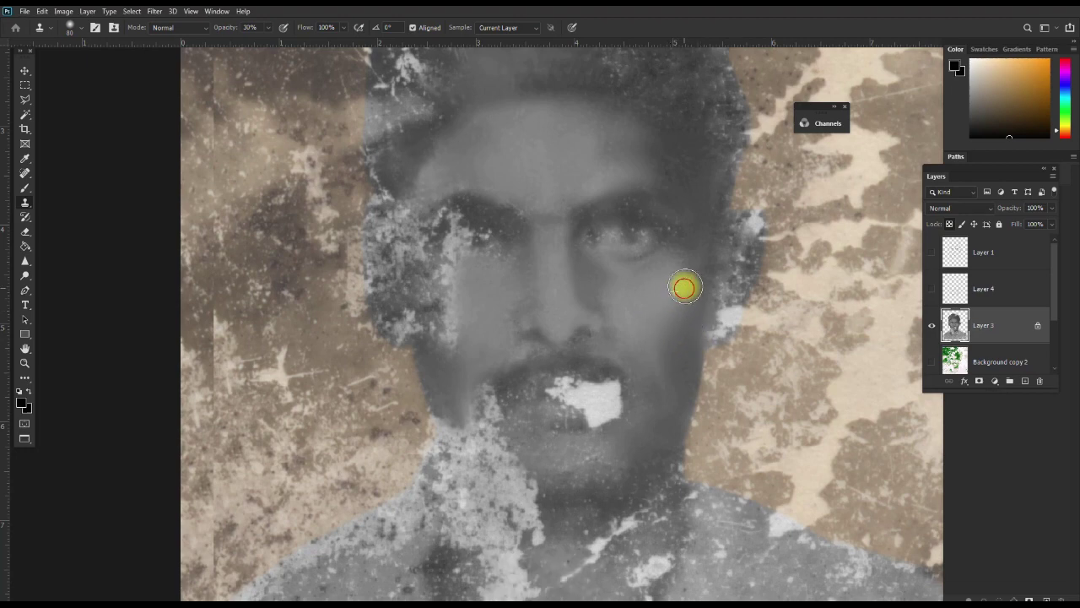
pyautogui.moveTo(691, 319); pyautogui.dragTo(666, 278)
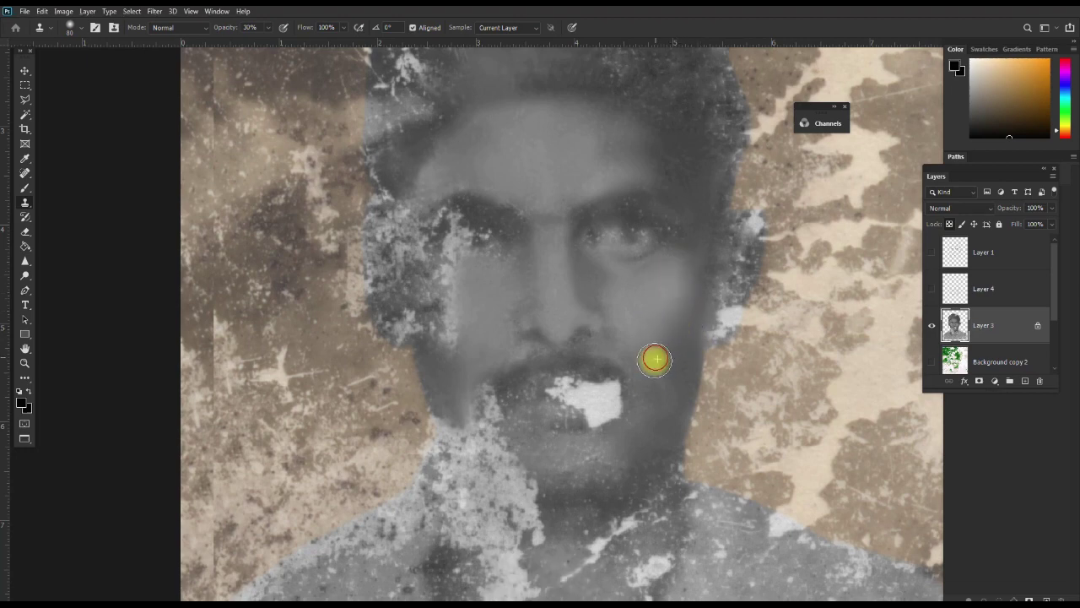
pyautogui.moveTo(655, 358)
pyautogui.mouseDown()
pyautogui.moveTo(639, 434)
pyautogui.moveTo(664, 412)
pyautogui.moveTo(656, 463)
pyautogui.mouseUp()
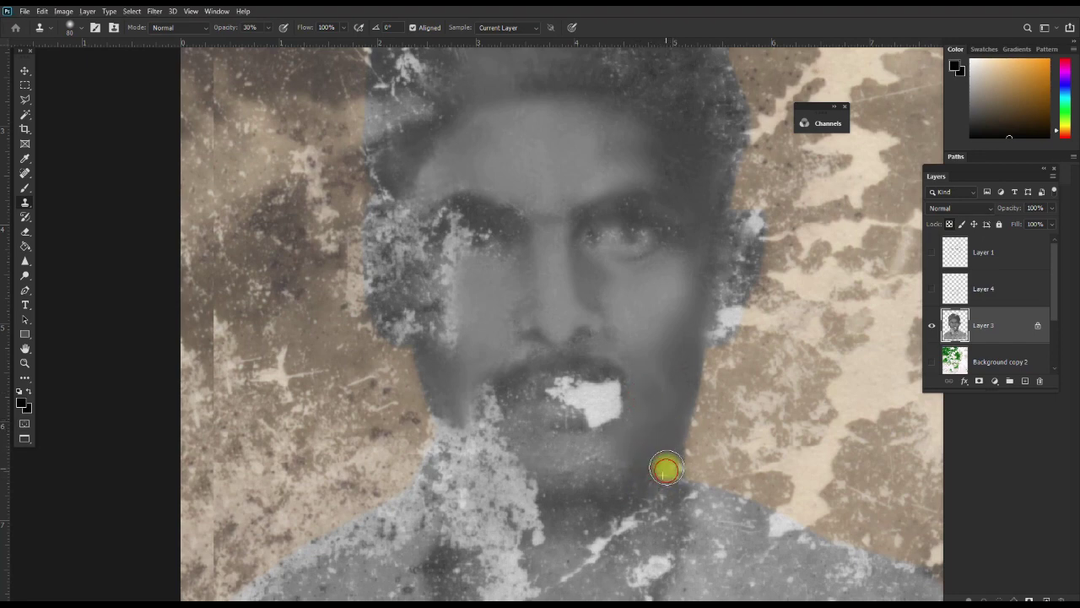
pyautogui.moveTo(655, 463); pyautogui.dragTo(607, 481)
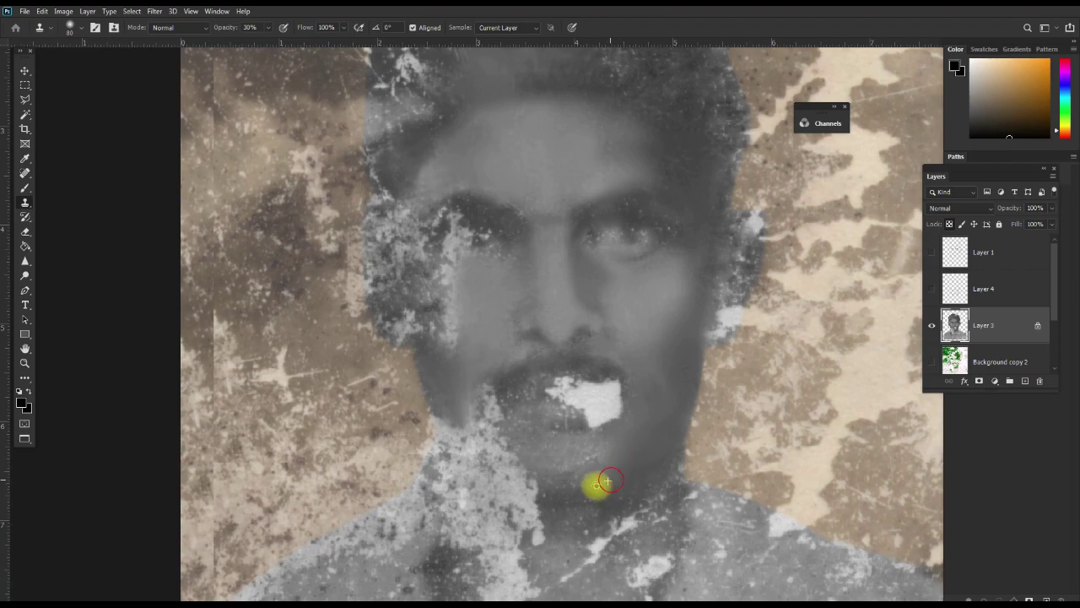
pyautogui.moveTo(608, 480); pyautogui.dragTo(582, 489)
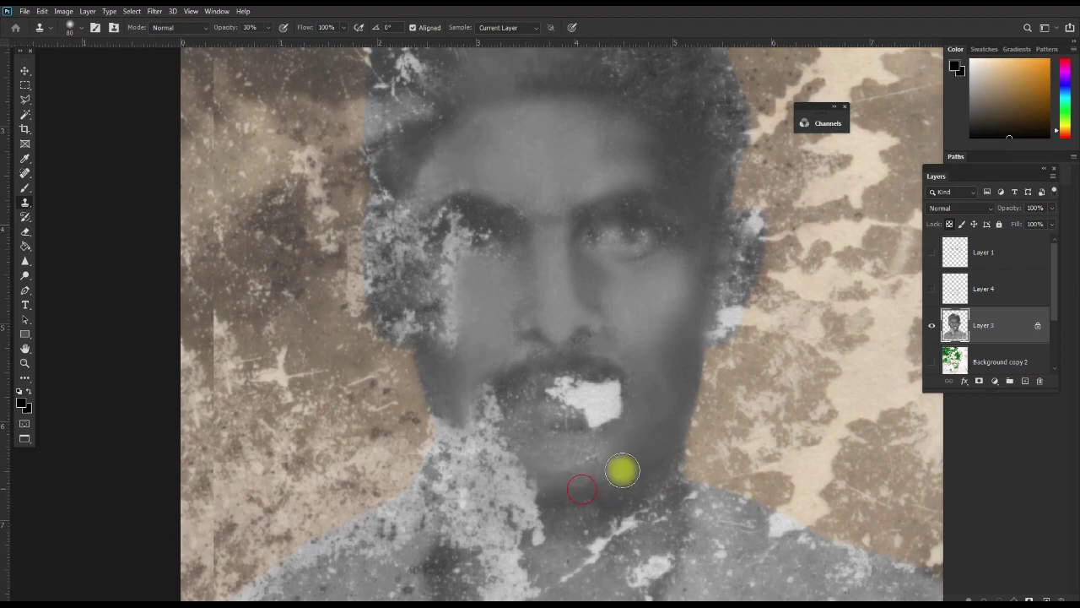
pyautogui.scroll(-3, 610, 458)
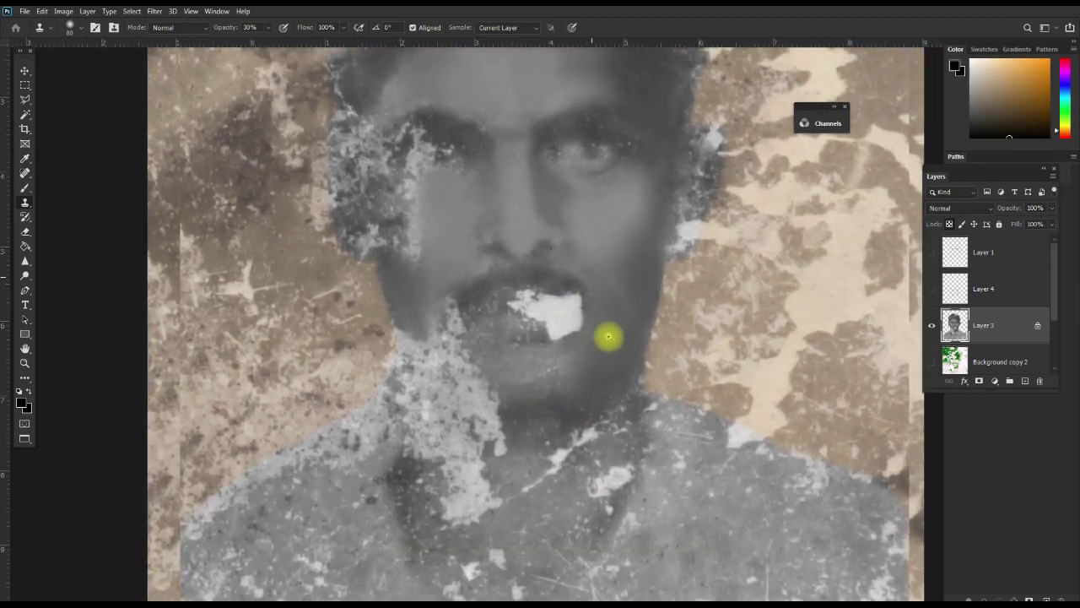
# Sample clean lip tone and clone over the lower lip and the white lip patch's edges
pyautogui.scroll(2, 608, 337)
pyautogui.moveTo(591, 453)
pyautogui.mouseDown()
pyautogui.moveTo(565, 447)
pyautogui.moveTo(582, 430)
pyautogui.moveTo(577, 415)
pyautogui.moveTo(545, 436)
pyautogui.moveTo(521, 432)
pyautogui.moveTo(538, 454)
pyautogui.moveTo(579, 465)
pyautogui.mouseUp()
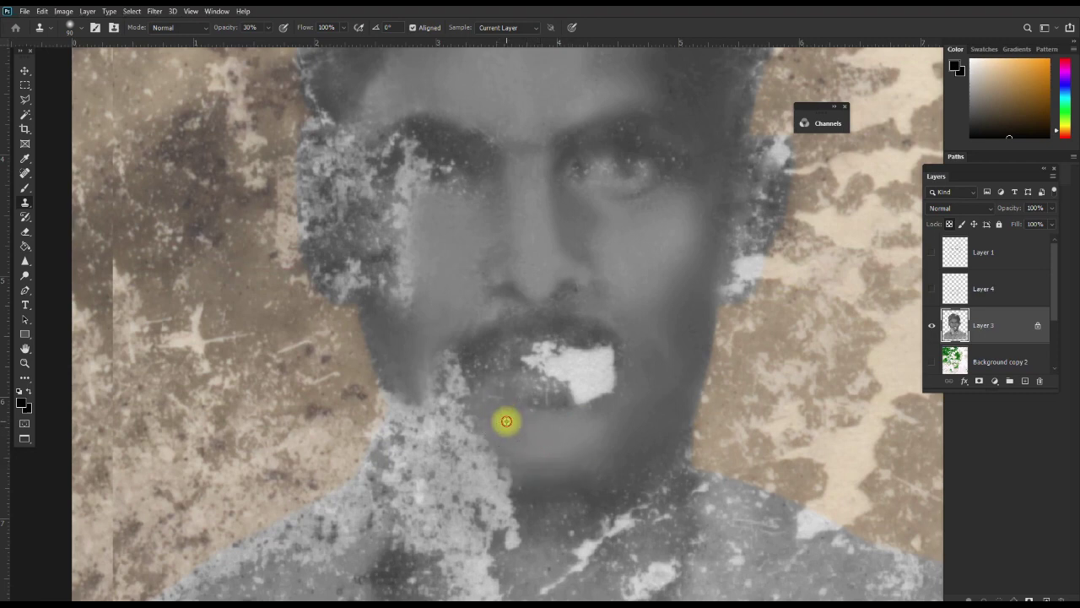
pyautogui.keyDown('alt'); pyautogui.click(506, 421); pyautogui.keyUp('alt')
pyautogui.click(533, 433)
pyautogui.moveTo(530, 428)
pyautogui.mouseDown()
pyautogui.moveTo(506, 411)
pyautogui.moveTo(543, 410)
pyautogui.mouseUp()
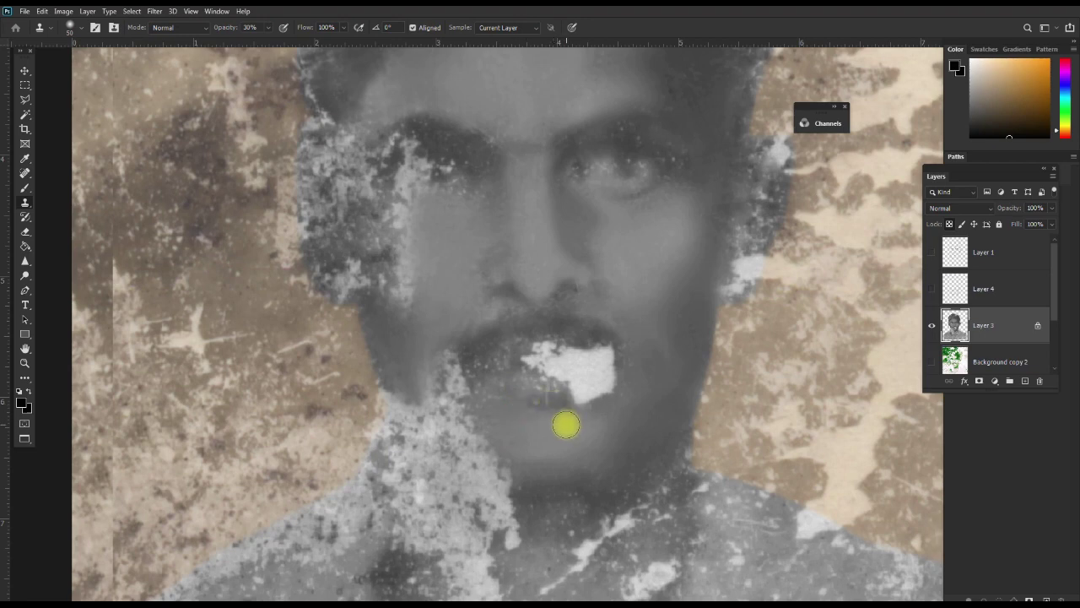
pyautogui.press('space')
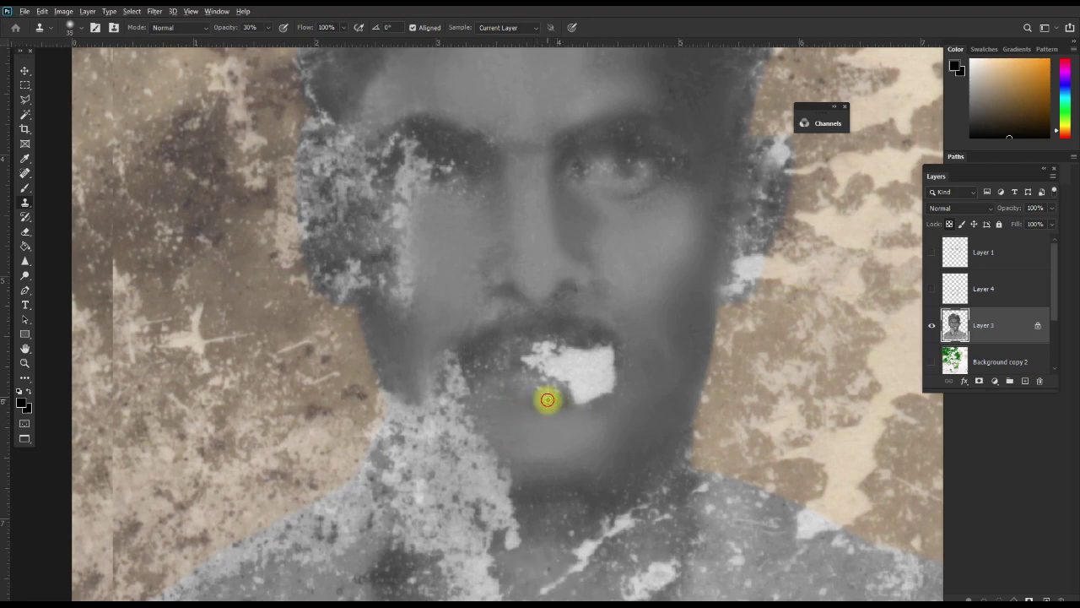
pyautogui.moveTo(578, 405)
pyautogui.mouseDown()
pyautogui.moveTo(631, 390)
pyautogui.moveTo(613, 391)
pyautogui.mouseUp()
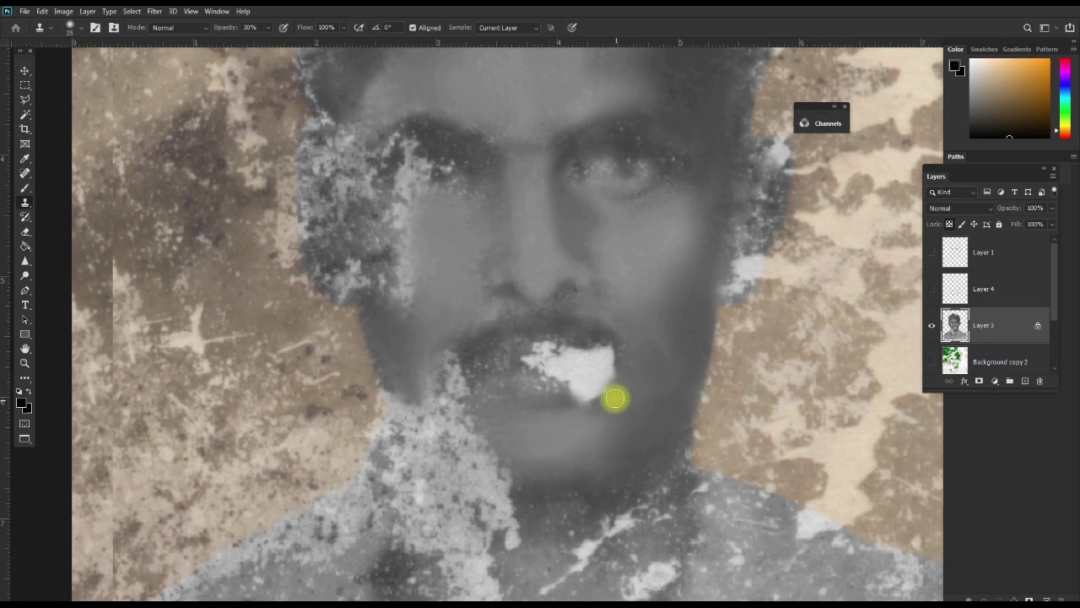
pyautogui.moveTo(607, 403); pyautogui.dragTo(600, 403)
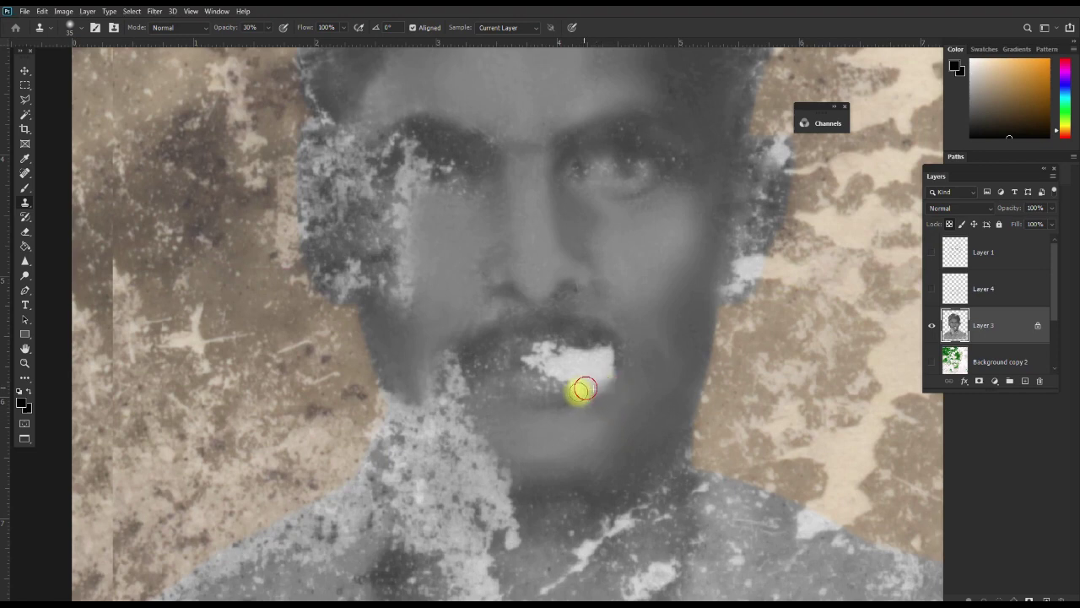
pyautogui.moveTo(578, 385)
pyautogui.mouseDown()
pyautogui.moveTo(620, 405)
pyautogui.moveTo(585, 413)
pyautogui.moveTo(588, 403)
pyautogui.moveTo(526, 393)
pyautogui.mouseUp()
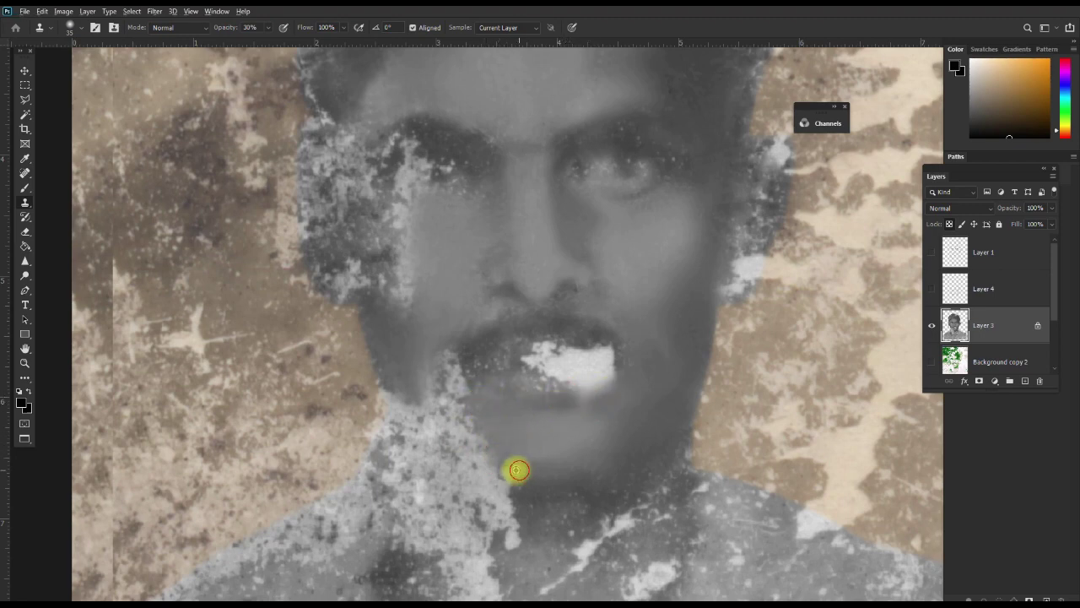
# Resample clean chin skin and stamp it across and up along the chin
pyautogui.click(506, 453)
pyautogui.click(520, 488)
pyautogui.moveTo(520, 487); pyautogui.dragTo(512, 482)
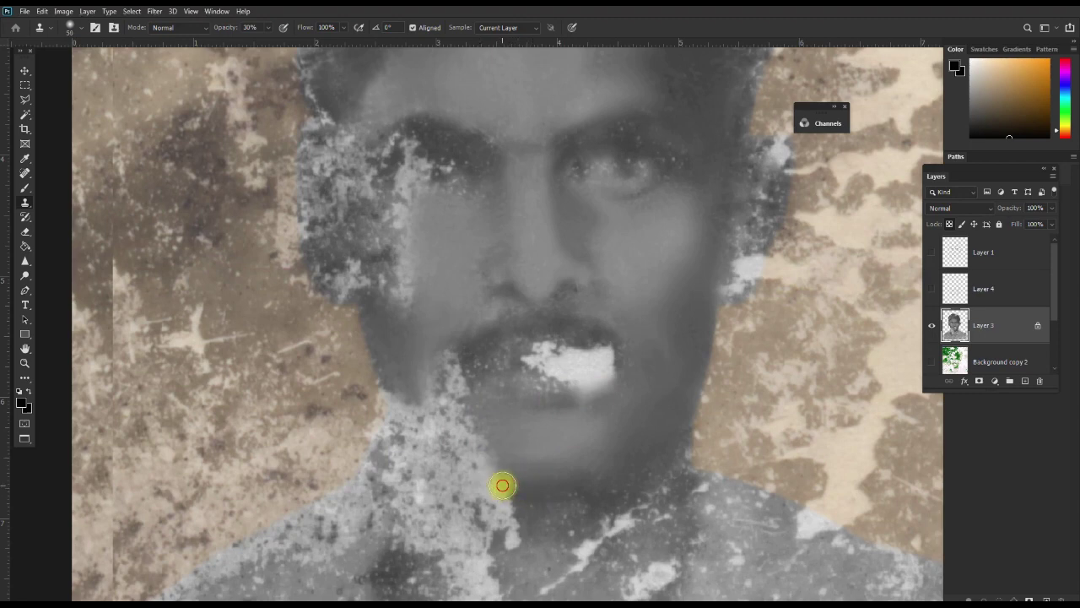
pyautogui.click(496, 464)
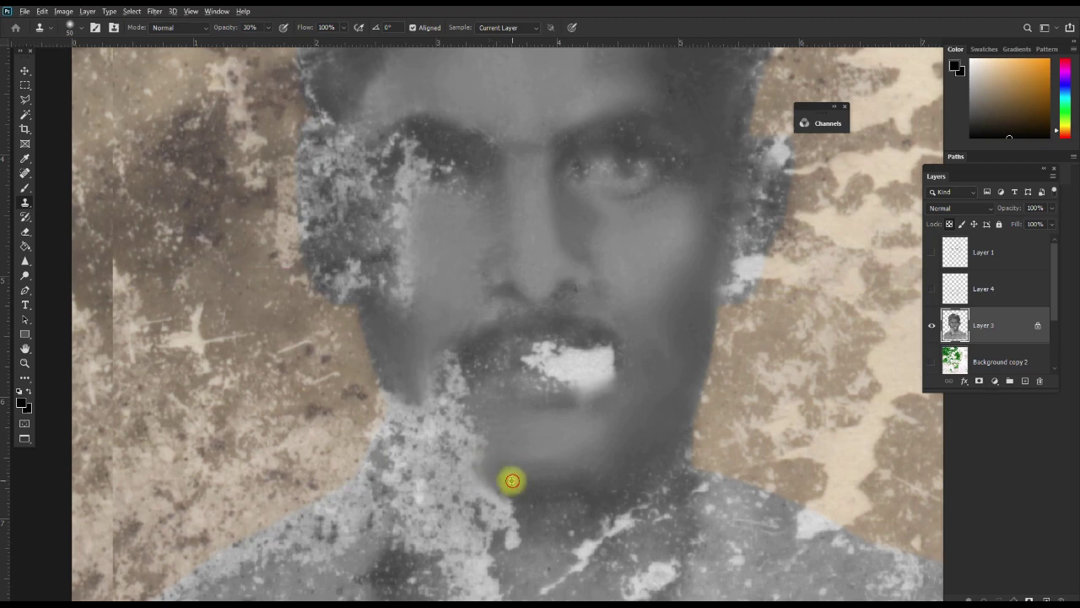
pyautogui.click(488, 483)
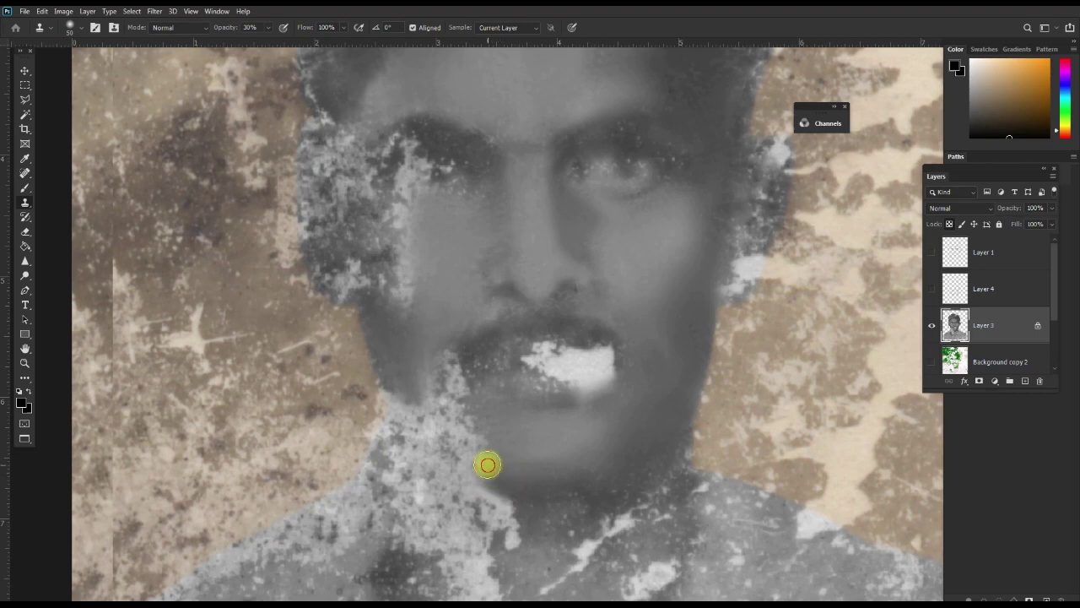
pyautogui.click(465, 448)
pyautogui.click(477, 435)
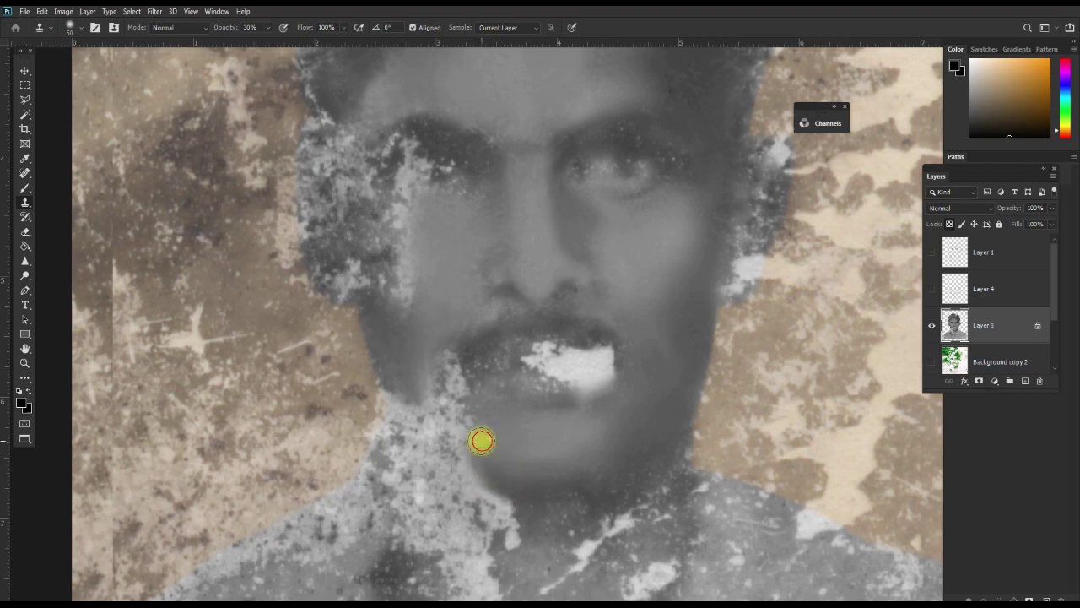
pyautogui.click(485, 426)
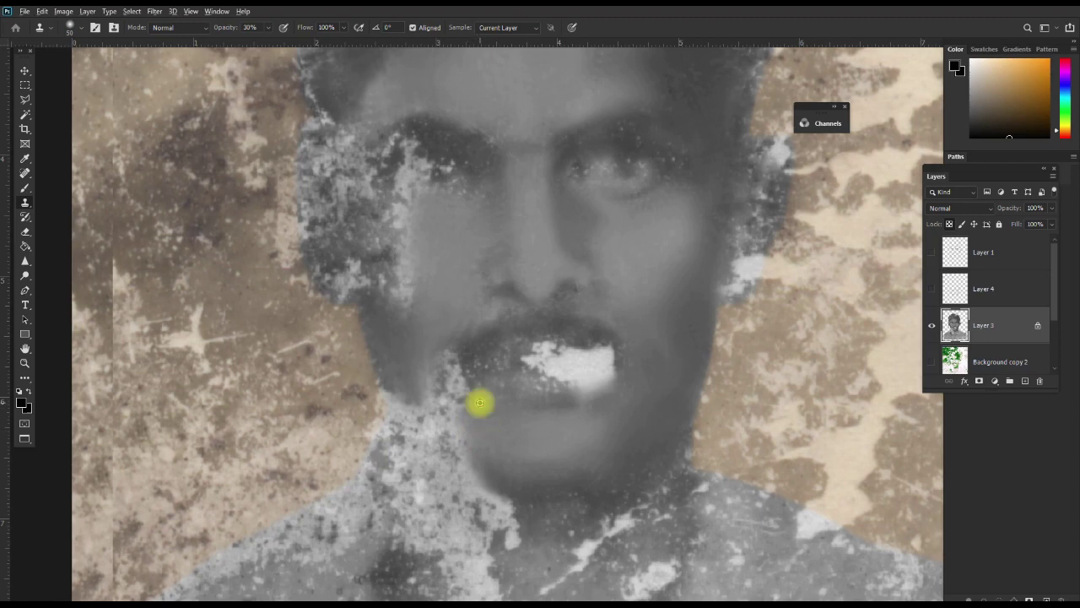
# Dab and paint cloned skin around the lip corner and along the chin edge
pyautogui.click(485, 390)
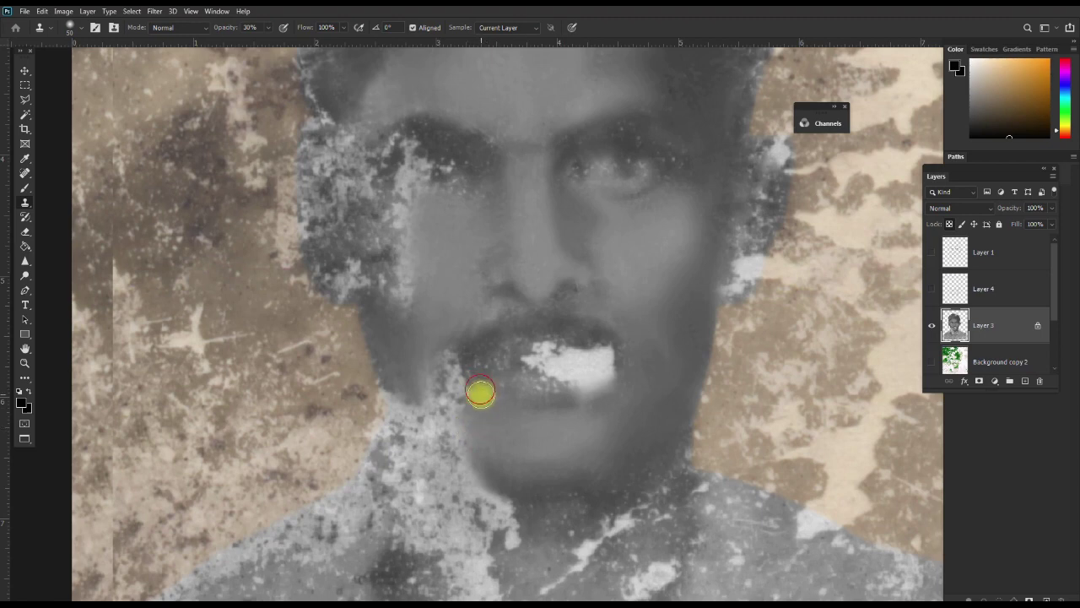
pyautogui.click(494, 384)
pyautogui.moveTo(490, 384)
pyautogui.mouseDown()
pyautogui.moveTo(474, 384)
pyautogui.moveTo(454, 410)
pyautogui.moveTo(451, 346)
pyautogui.mouseUp()
pyautogui.click(462, 391)
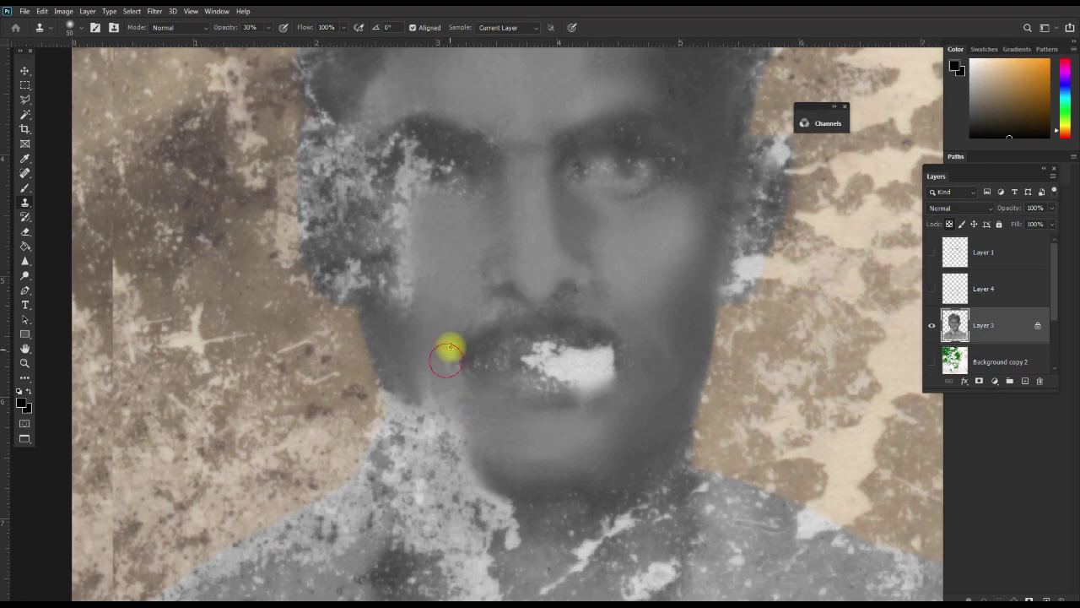
pyautogui.moveTo(448, 448)
pyautogui.mouseDown()
pyautogui.moveTo(448, 417)
pyautogui.moveTo(474, 451)
pyautogui.moveTo(461, 411)
pyautogui.mouseUp()
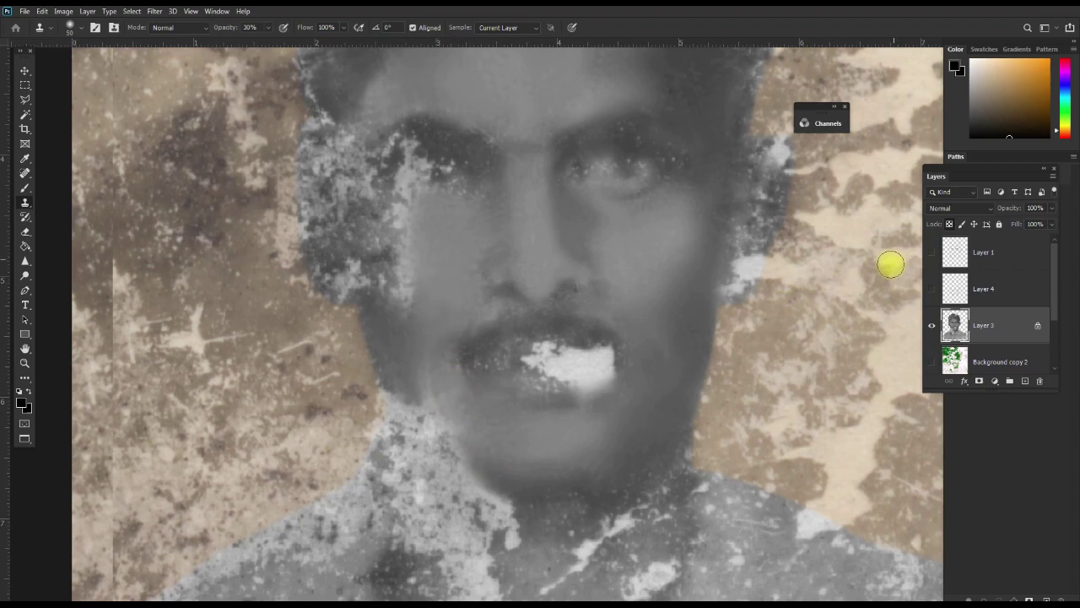
pyautogui.click(933, 328)
pyautogui.doubleClick(933, 328)
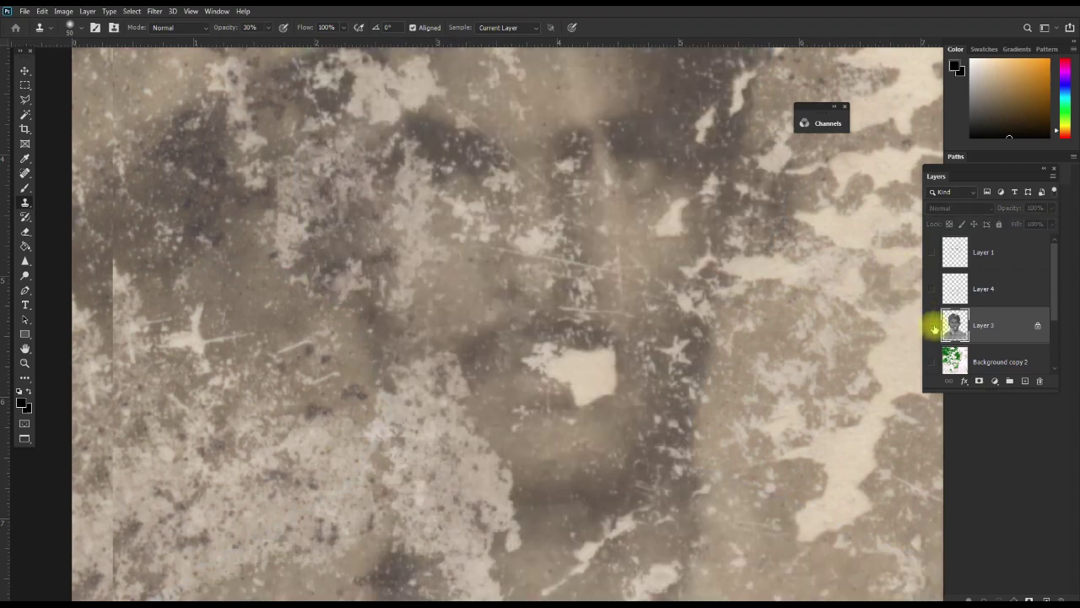
pyautogui.click(933, 328)
pyautogui.click(932, 327)
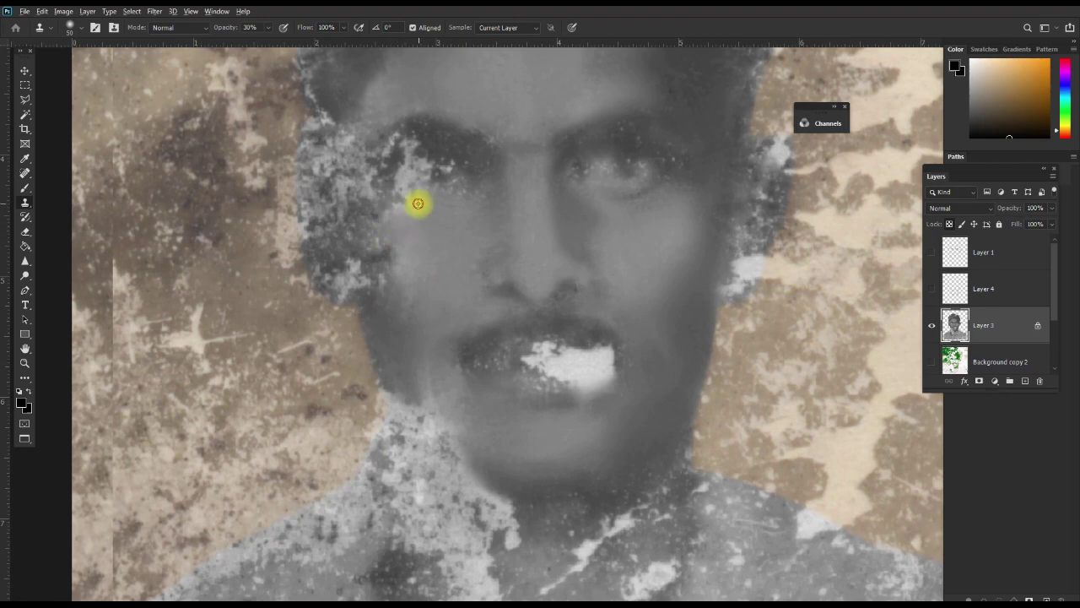
# Paint cloned skin down the outer left cheek edge, then resample near the eyebrow
pyautogui.moveTo(388, 210); pyautogui.dragTo(383, 253)
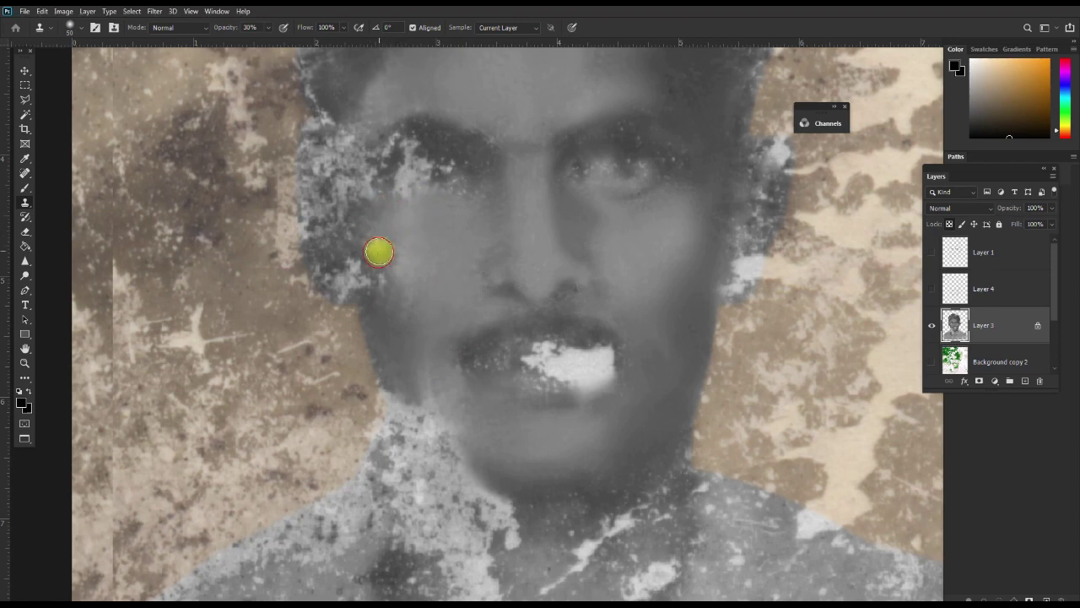
pyautogui.moveTo(377, 247); pyautogui.dragTo(362, 245)
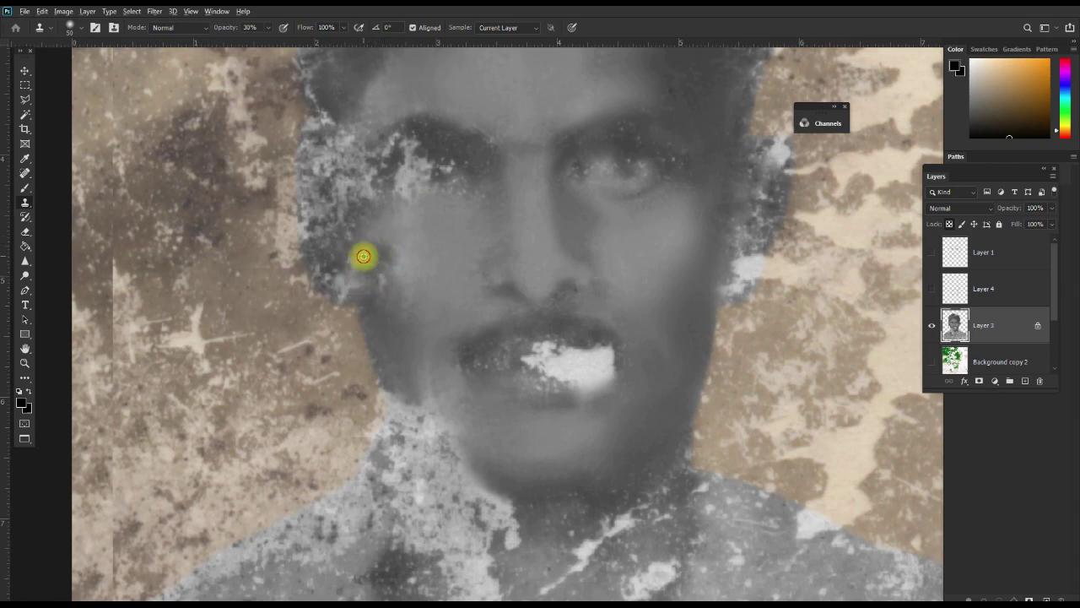
pyautogui.moveTo(354, 262)
pyautogui.mouseDown()
pyautogui.moveTo(385, 301)
pyautogui.moveTo(393, 246)
pyautogui.mouseUp()
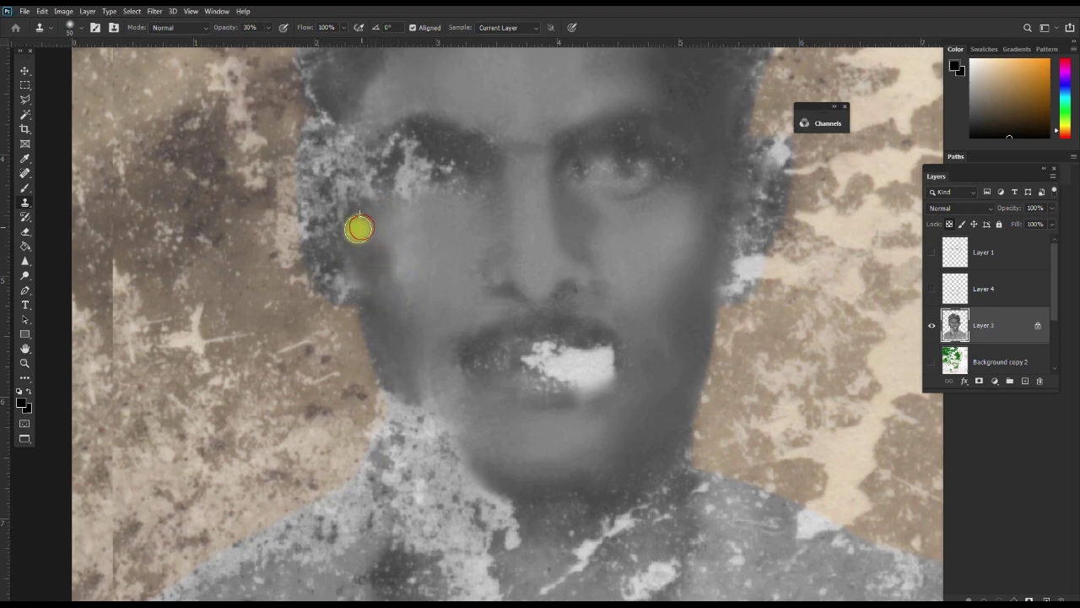
pyautogui.moveTo(368, 241)
pyautogui.mouseDown()
pyautogui.moveTo(354, 214)
pyautogui.moveTo(361, 255)
pyautogui.moveTo(388, 258)
pyautogui.moveTo(421, 234)
pyautogui.moveTo(400, 291)
pyautogui.moveTo(422, 279)
pyautogui.moveTo(388, 260)
pyautogui.moveTo(402, 278)
pyautogui.moveTo(378, 279)
pyautogui.moveTo(422, 329)
pyautogui.moveTo(390, 323)
pyautogui.moveTo(380, 304)
pyautogui.moveTo(385, 347)
pyautogui.moveTo(374, 335)
pyautogui.moveTo(414, 397)
pyautogui.moveTo(393, 386)
pyautogui.moveTo(405, 410)
pyautogui.moveTo(403, 401)
pyautogui.mouseUp()
pyautogui.keyDown('alt'); pyautogui.click(372, 185); pyautogui.keyUp('alt')
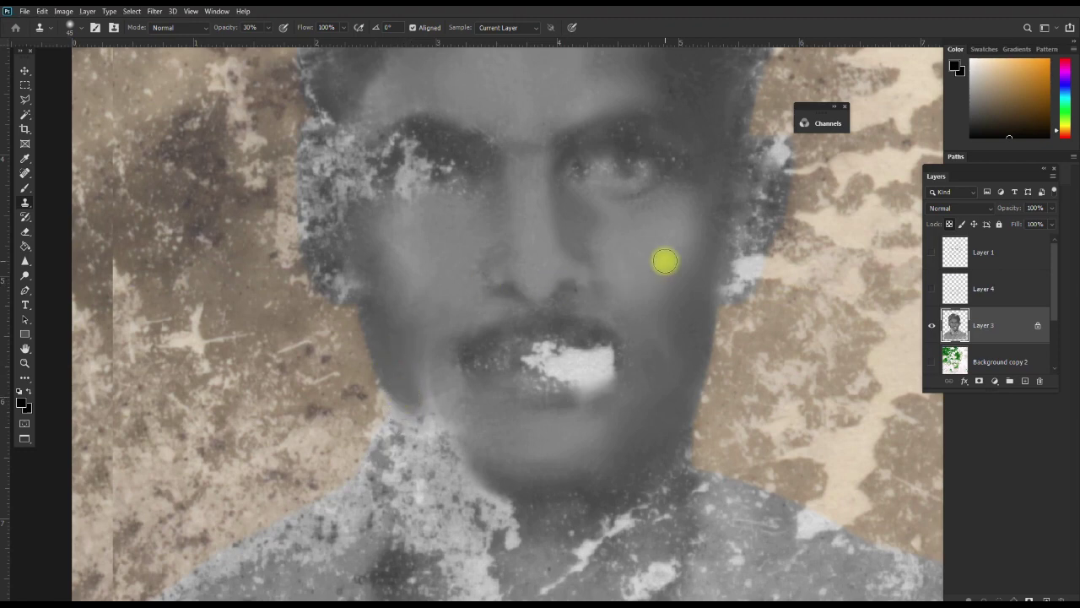
# Clone skin over the cheek beside the nose, then with a smaller brush along the jaw, chin and neck
pyautogui.moveTo(478, 271); pyautogui.dragTo(466, 286)
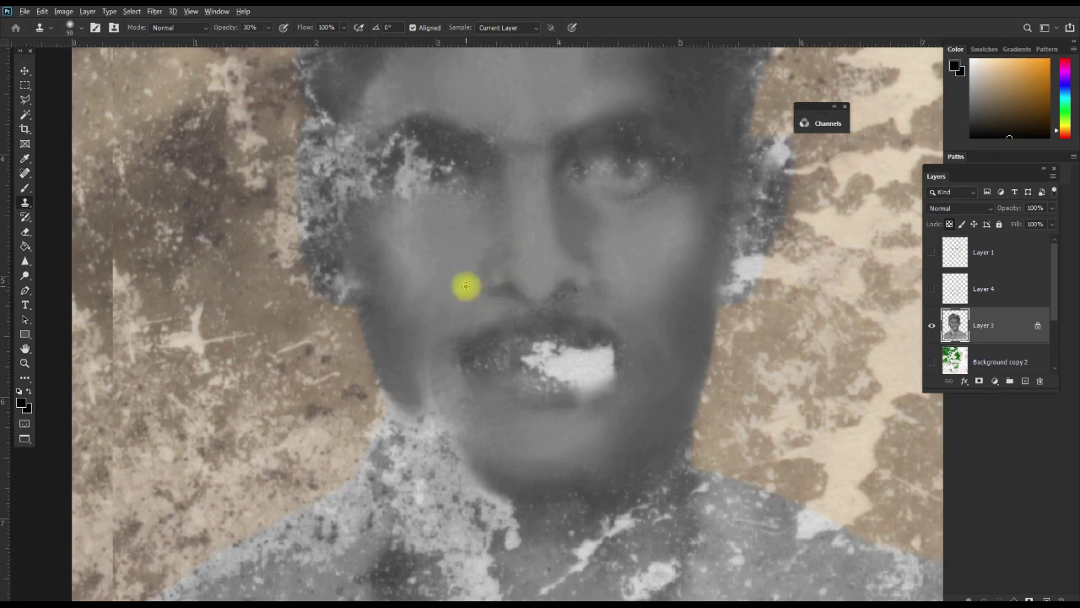
pyautogui.moveTo(489, 245); pyautogui.dragTo(494, 221)
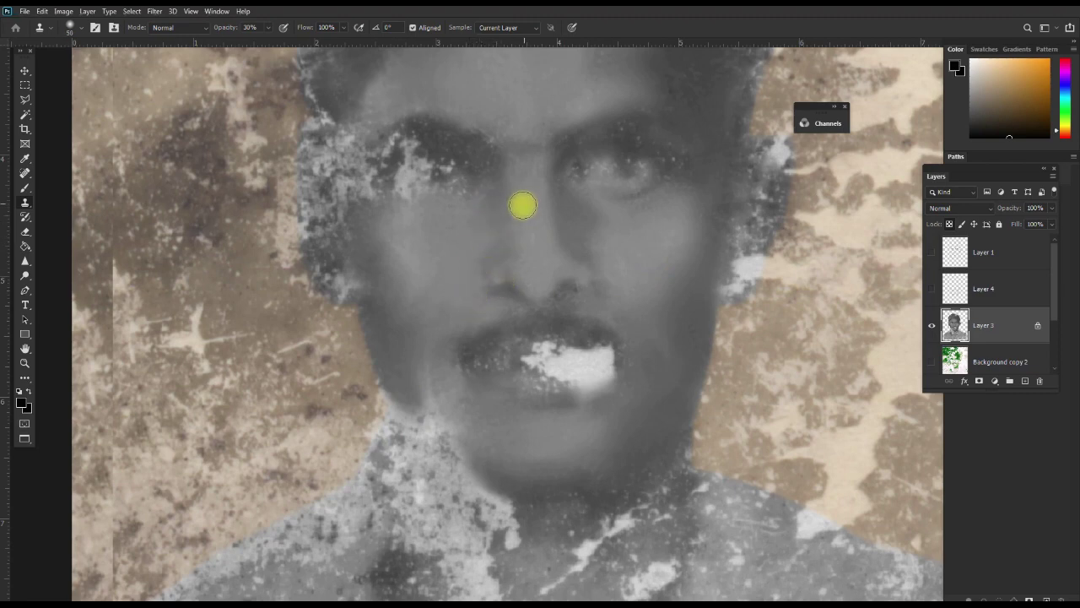
pyautogui.press('F9')
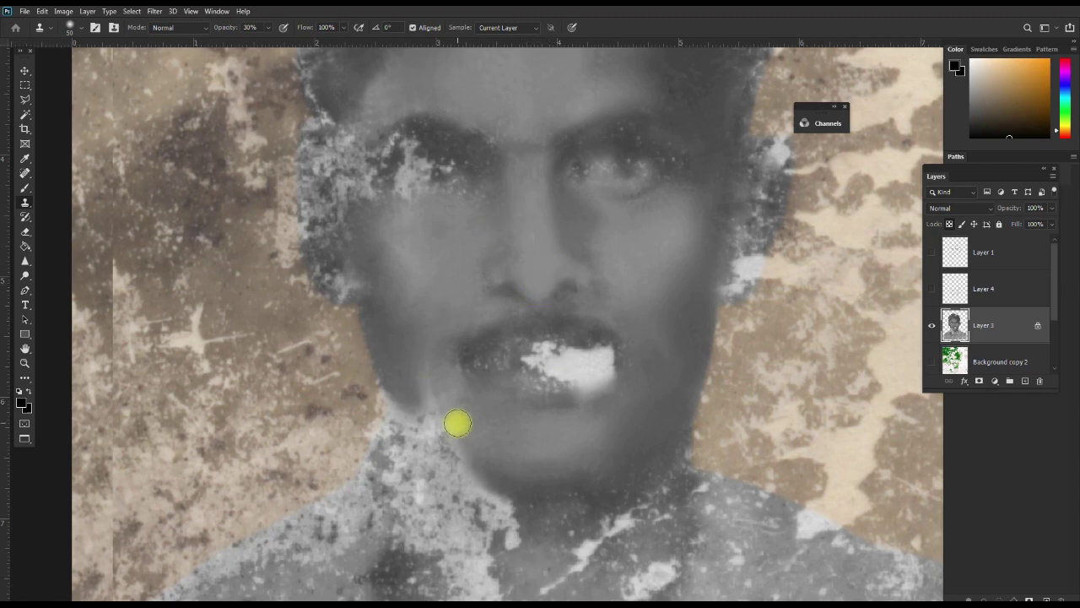
pyautogui.moveTo(451, 408)
pyautogui.mouseDown()
pyautogui.moveTo(393, 391)
pyautogui.moveTo(405, 414)
pyautogui.moveTo(388, 379)
pyautogui.moveTo(420, 430)
pyautogui.moveTo(504, 494)
pyautogui.moveTo(526, 490)
pyautogui.moveTo(525, 531)
pyautogui.moveTo(514, 518)
pyautogui.moveTo(532, 552)
pyautogui.moveTo(501, 538)
pyautogui.moveTo(554, 554)
pyautogui.moveTo(554, 429)
pyautogui.moveTo(489, 400)
pyautogui.moveTo(446, 422)
pyautogui.moveTo(430, 394)
pyautogui.moveTo(460, 401)
pyautogui.moveTo(446, 379)
pyautogui.moveTo(431, 383)
pyautogui.mouseUp()
pyautogui.press('[')
pyautogui.press('[')
pyautogui.press('[')
pyautogui.moveTo(435, 403)
pyautogui.mouseDown()
pyautogui.moveTo(482, 465)
pyautogui.moveTo(470, 459)
pyautogui.moveTo(492, 470)
pyautogui.moveTo(478, 466)
pyautogui.moveTo(497, 494)
pyautogui.moveTo(480, 484)
pyautogui.moveTo(499, 511)
pyautogui.moveTo(490, 505)
pyautogui.moveTo(490, 535)
pyautogui.mouseUp()
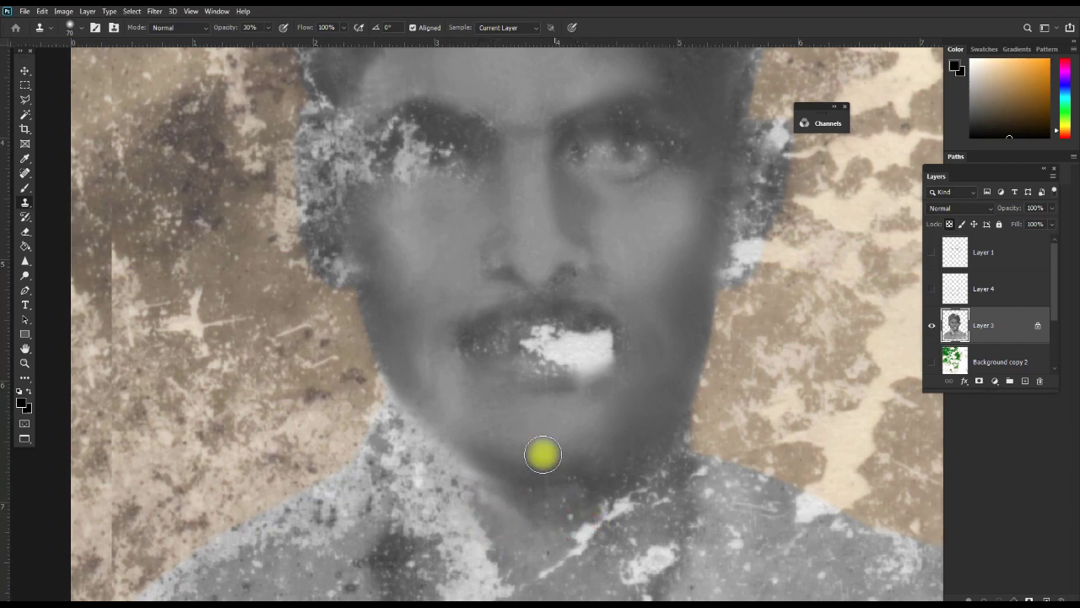
# Clone over the speckles around the left eye and along its edge
pyautogui.moveTo(482, 323); pyautogui.dragTo(507, 454)
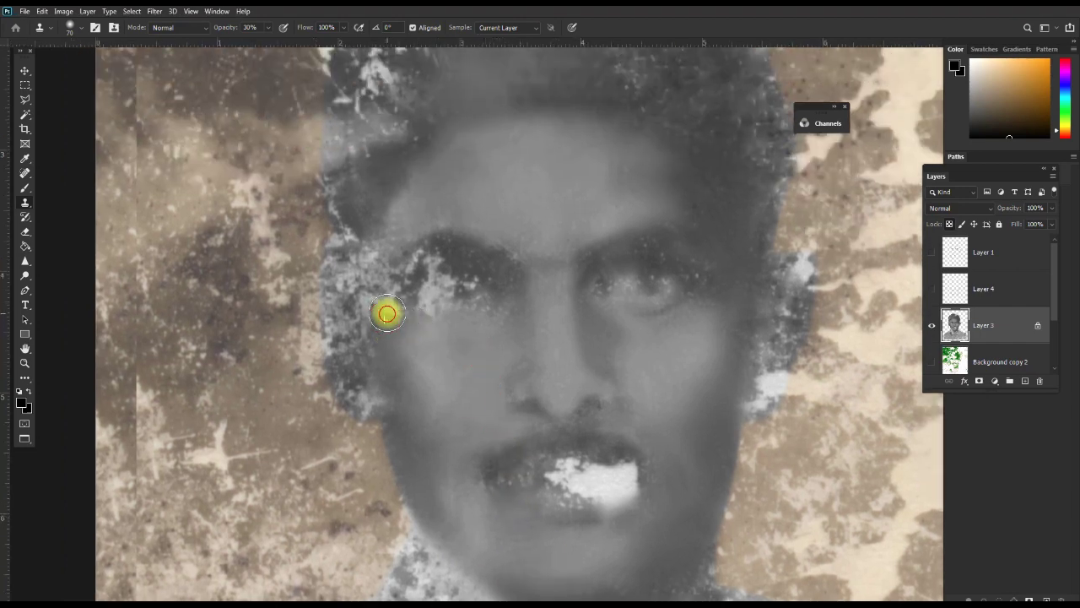
pyautogui.moveTo(385, 305); pyautogui.dragTo(373, 326)
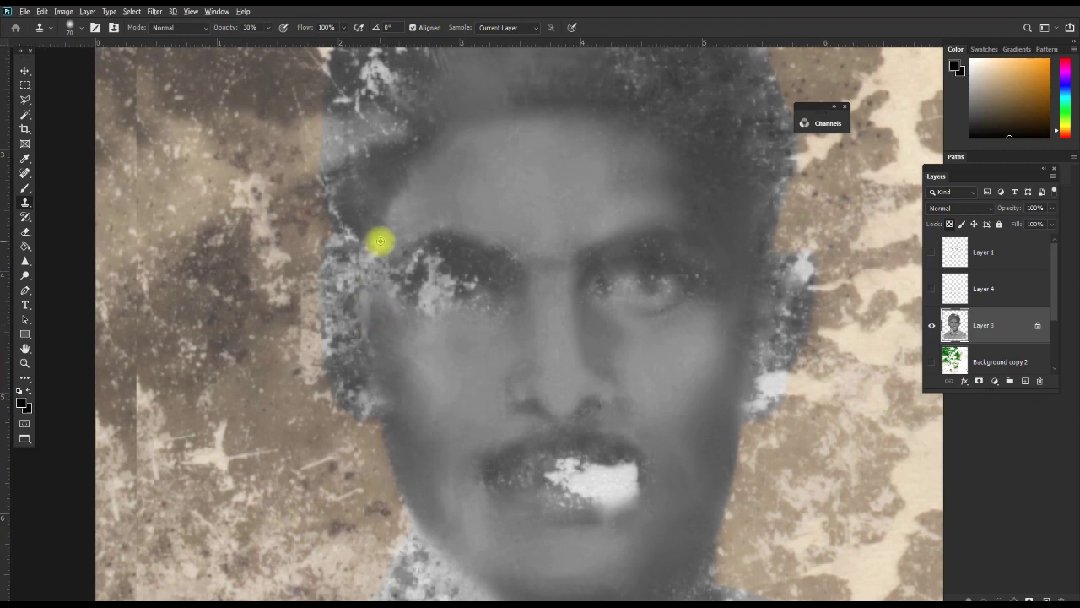
pyautogui.moveTo(380, 249); pyautogui.dragTo(374, 263)
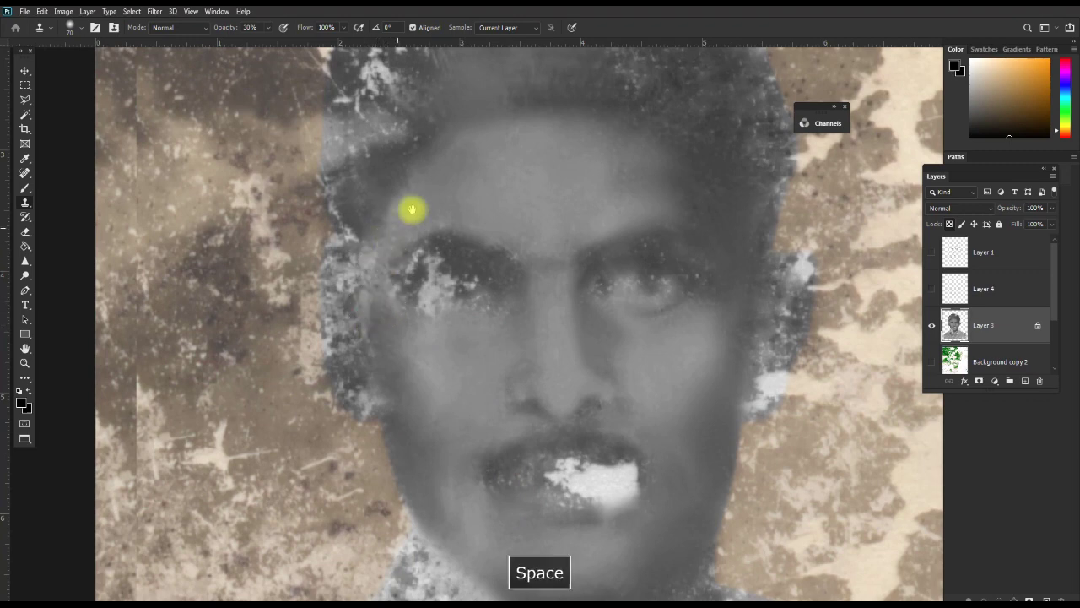
pyautogui.scroll(-1, 433, 233)
pyautogui.scroll(-1, 434, 232)
pyautogui.scroll(-1, 439, 233)
# Toggle Layer 3 off and on to compare the retouched face with the original
pyautogui.press('space')
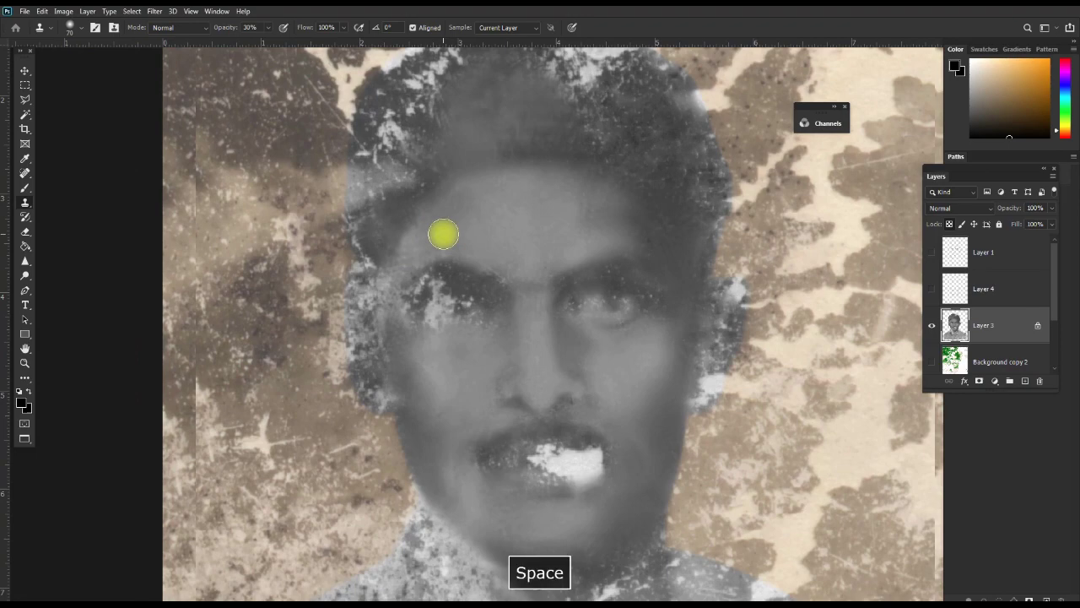
pyautogui.click(933, 327)
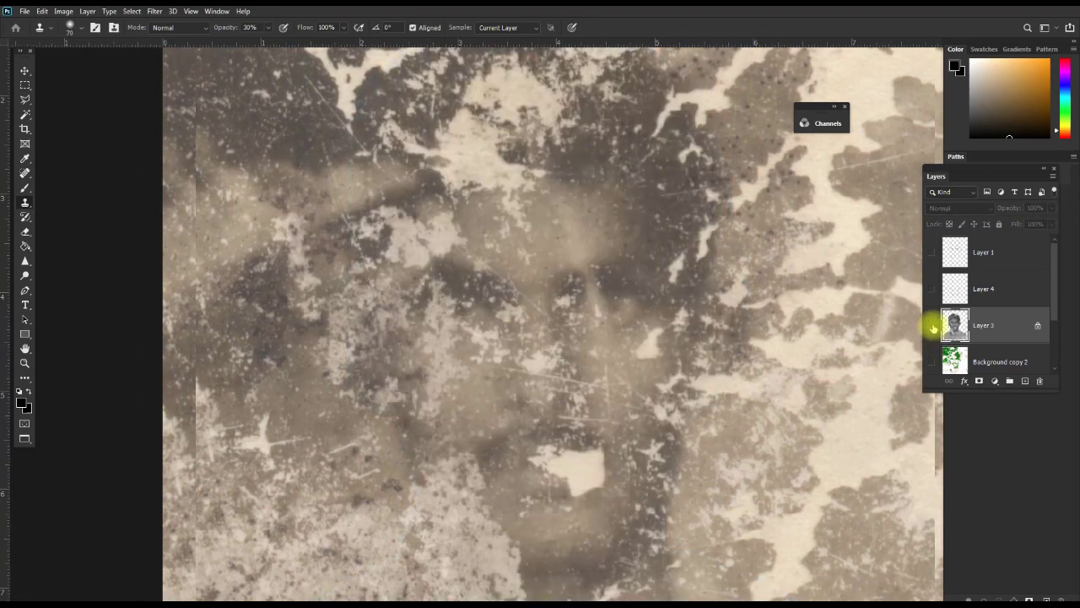
pyautogui.click(931, 325)
pyautogui.click(932, 325)
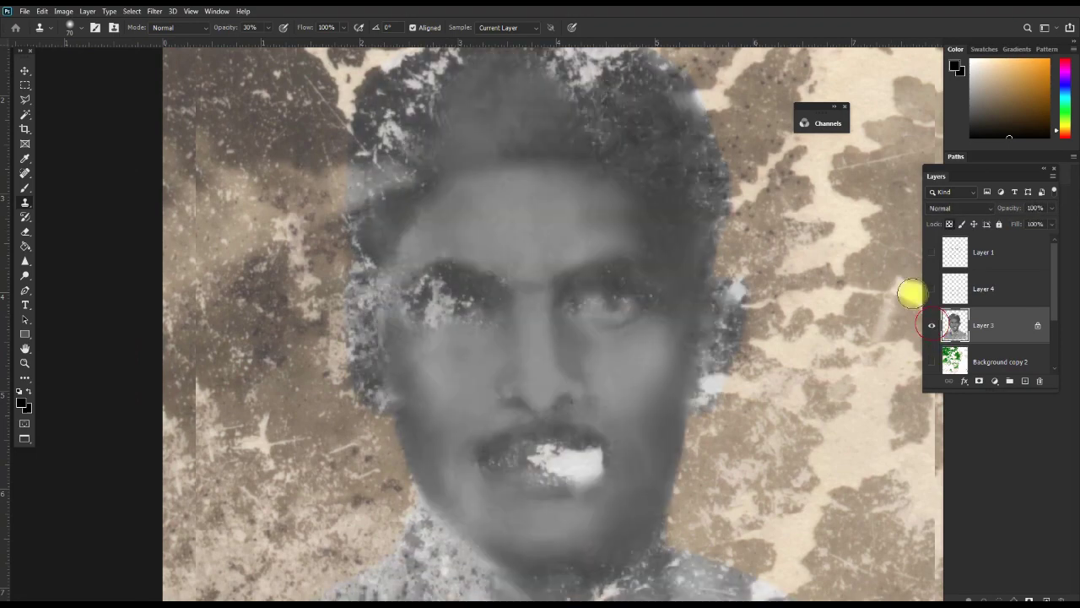
# Sample clean chin skin and clone it down across the chin
pyautogui.keyDown('alt'); pyautogui.click(437, 463); pyautogui.keyUp('alt')
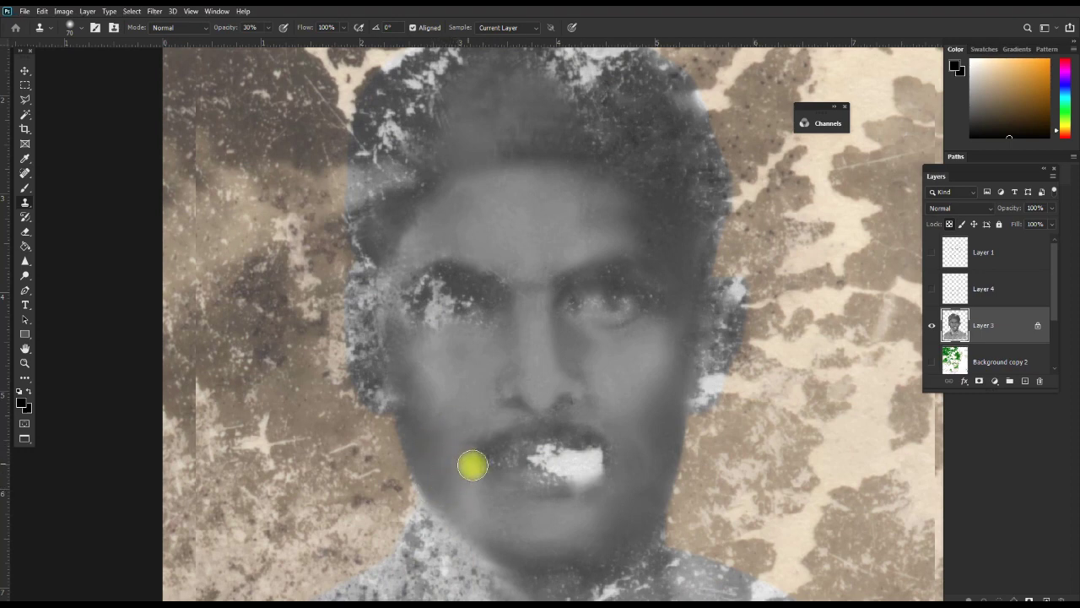
pyautogui.moveTo(470, 470); pyautogui.dragTo(470, 434)
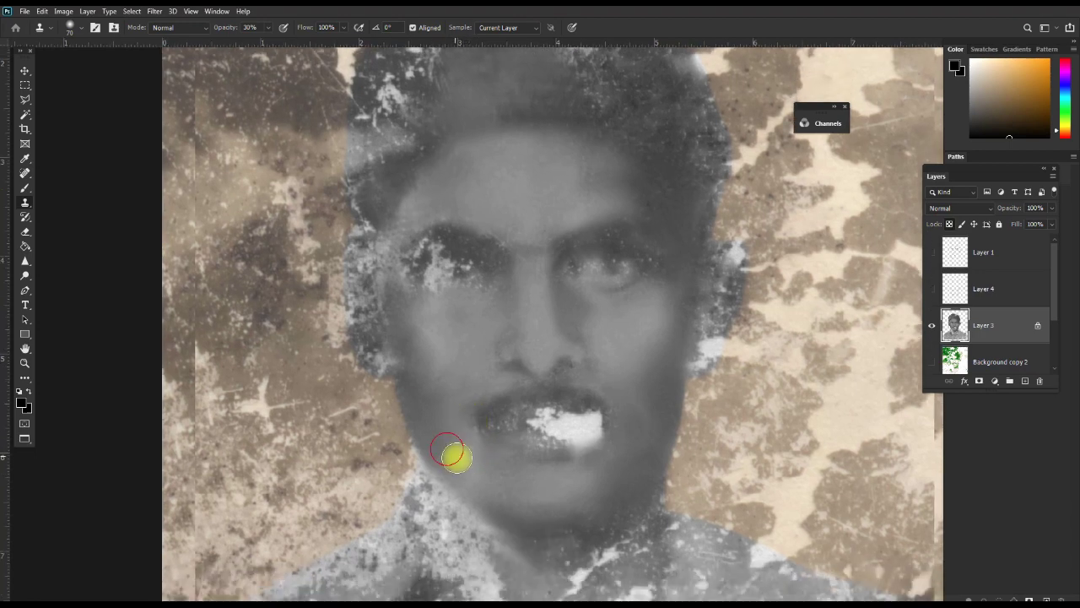
pyautogui.keyDown('alt'); pyautogui.click(471, 452); pyautogui.keyUp('alt')
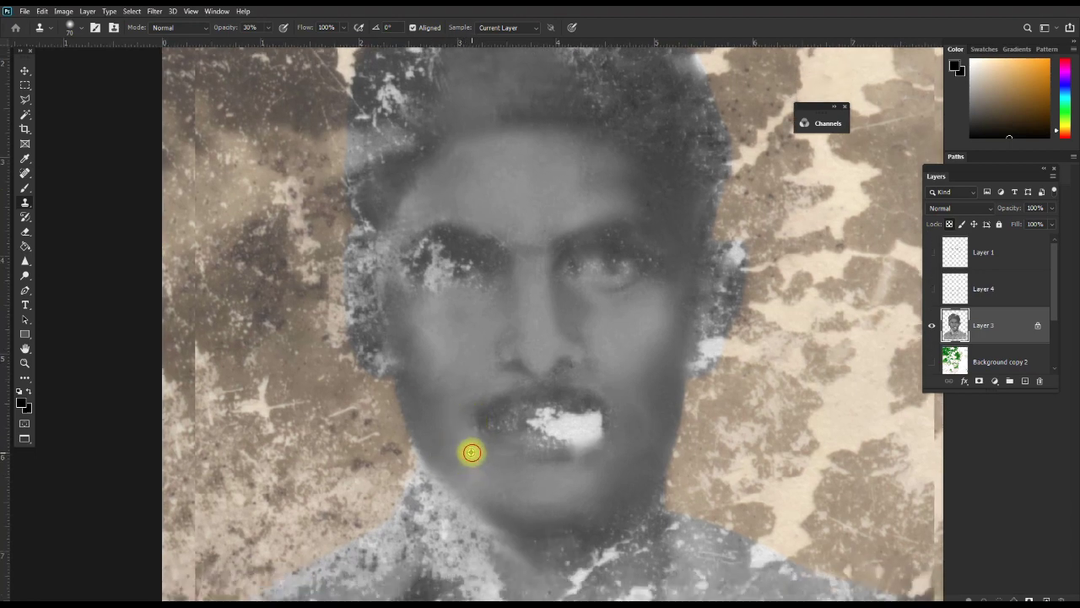
pyautogui.moveTo(470, 448)
pyautogui.mouseDown()
pyautogui.moveTo(476, 491)
pyautogui.moveTo(443, 474)
pyautogui.mouseUp()
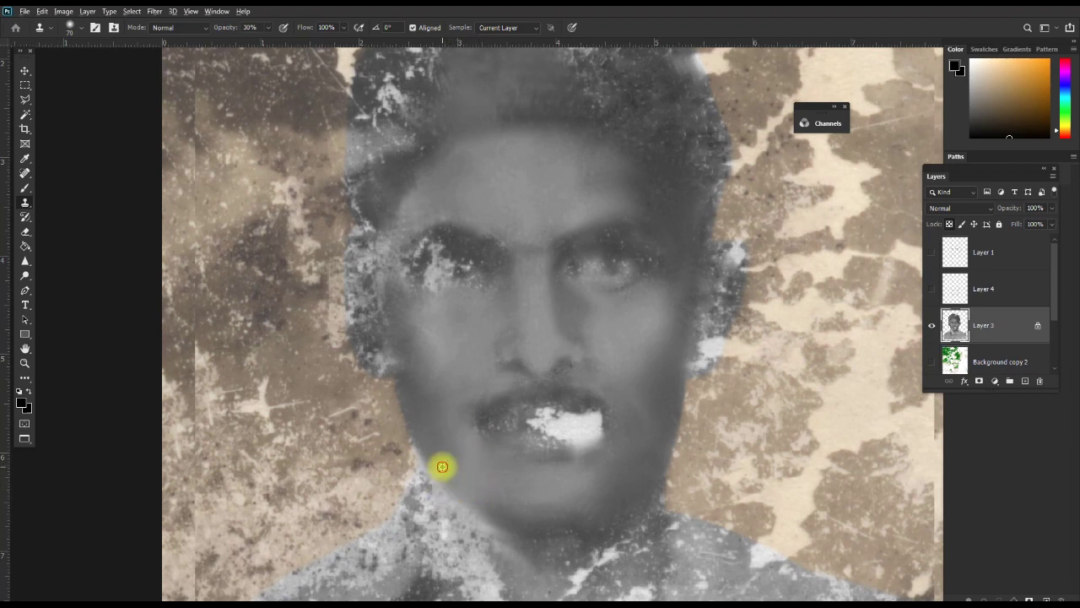
# Clone over the white specks along the neck and the chin's right edge
pyautogui.moveTo(492, 555); pyautogui.dragTo(615, 522)
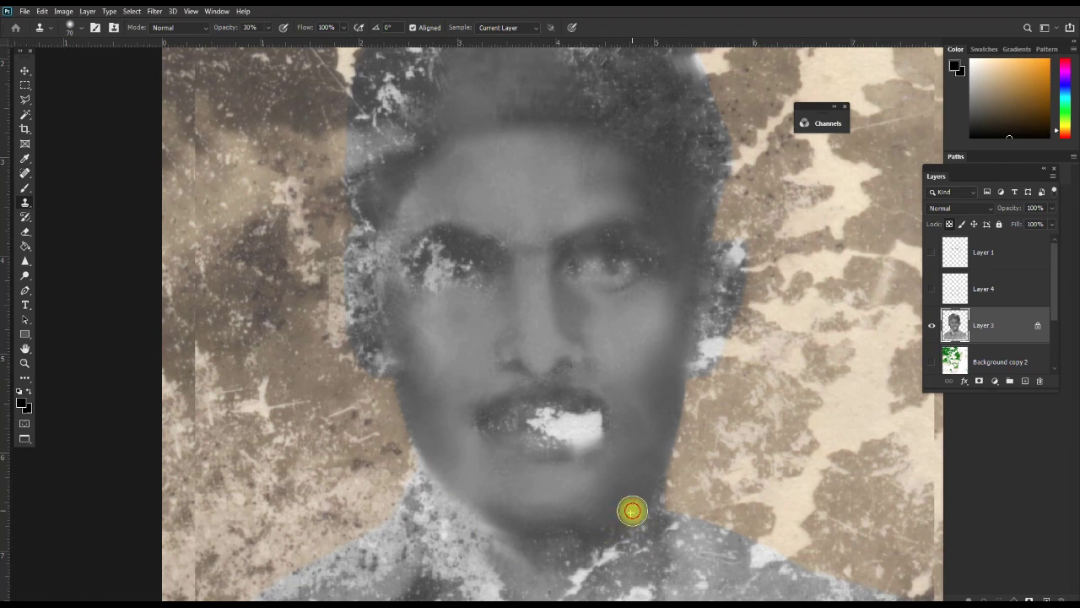
pyautogui.moveTo(621, 513)
pyautogui.mouseDown()
pyautogui.moveTo(639, 512)
pyautogui.moveTo(625, 550)
pyautogui.moveTo(547, 512)
pyautogui.moveTo(570, 490)
pyautogui.moveTo(548, 506)
pyautogui.mouseUp()
pyautogui.press('space')
pyautogui.click(538, 509)
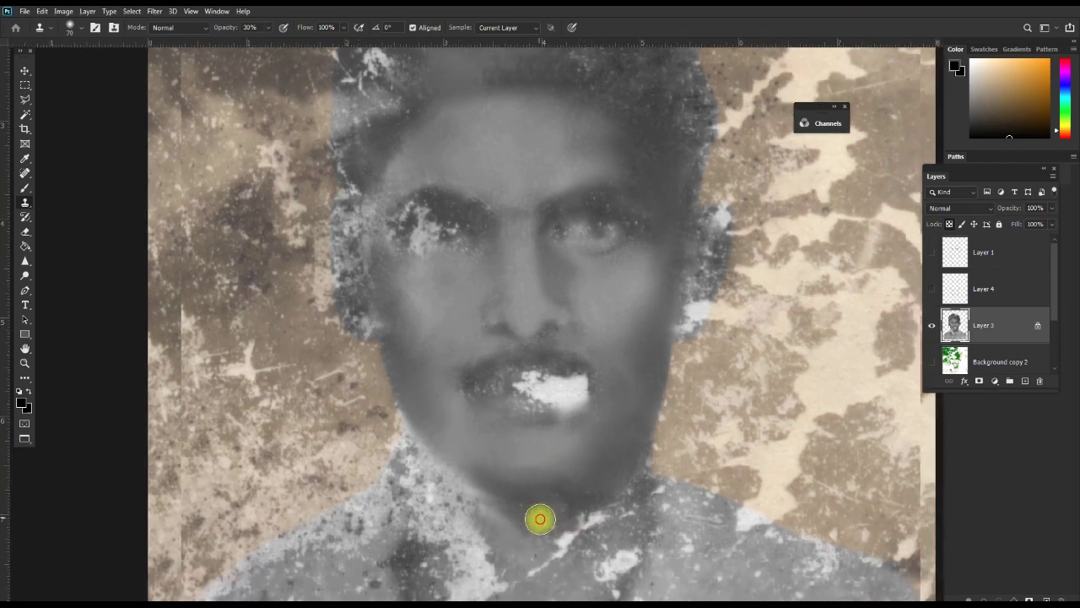
pyautogui.moveTo(540, 519)
pyautogui.mouseDown()
pyautogui.moveTo(566, 510)
pyautogui.moveTo(528, 497)
pyautogui.moveTo(594, 471)
pyautogui.moveTo(611, 504)
pyautogui.mouseUp()
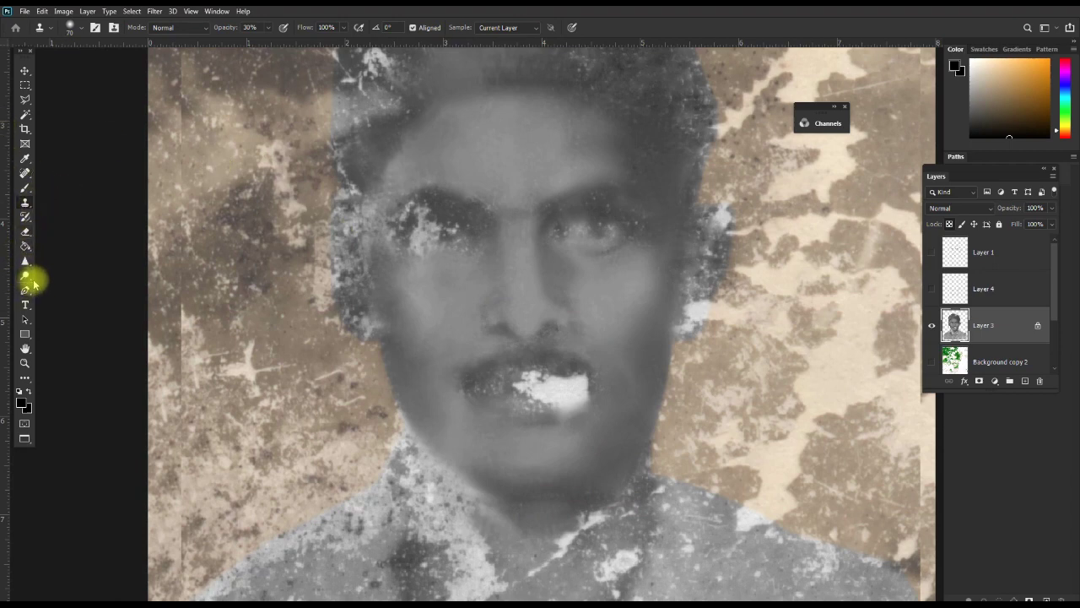
pyautogui.click(26, 277)
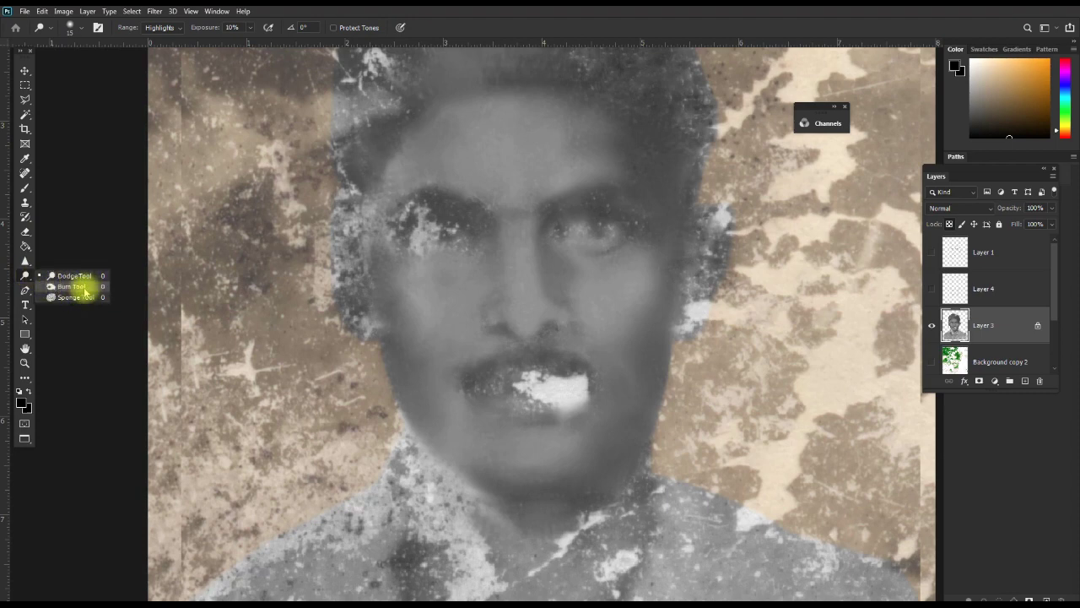
pyautogui.click(85, 288)
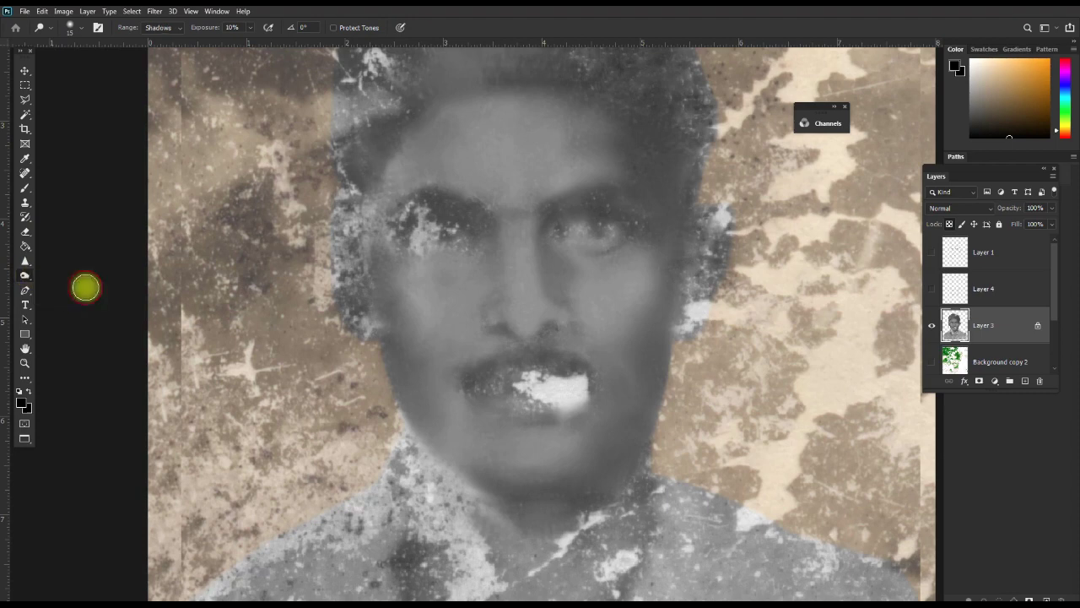
pyautogui.click(168, 28)
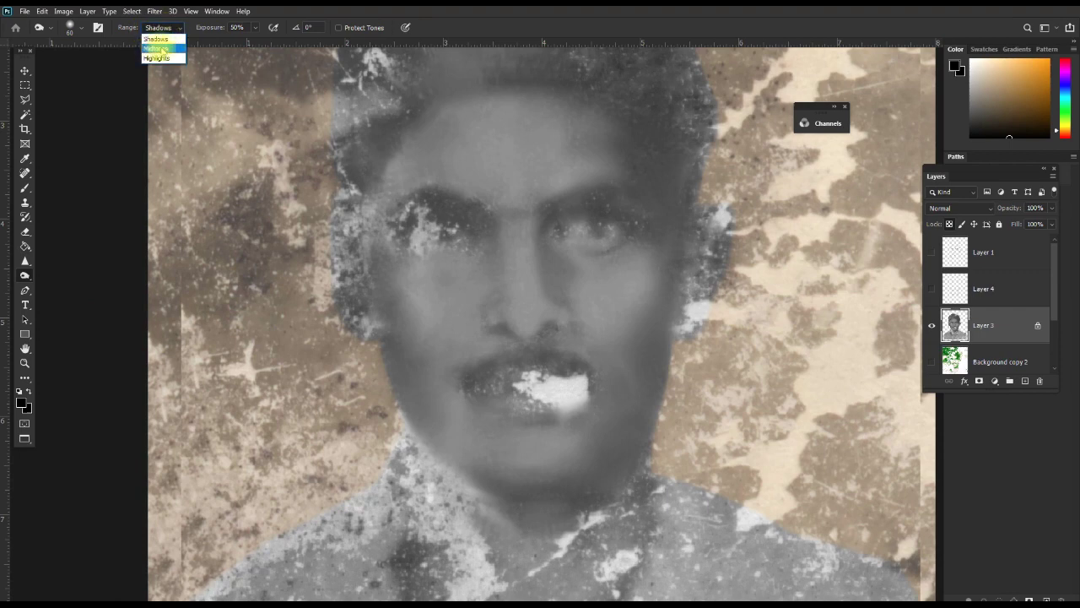
pyautogui.click(157, 49)
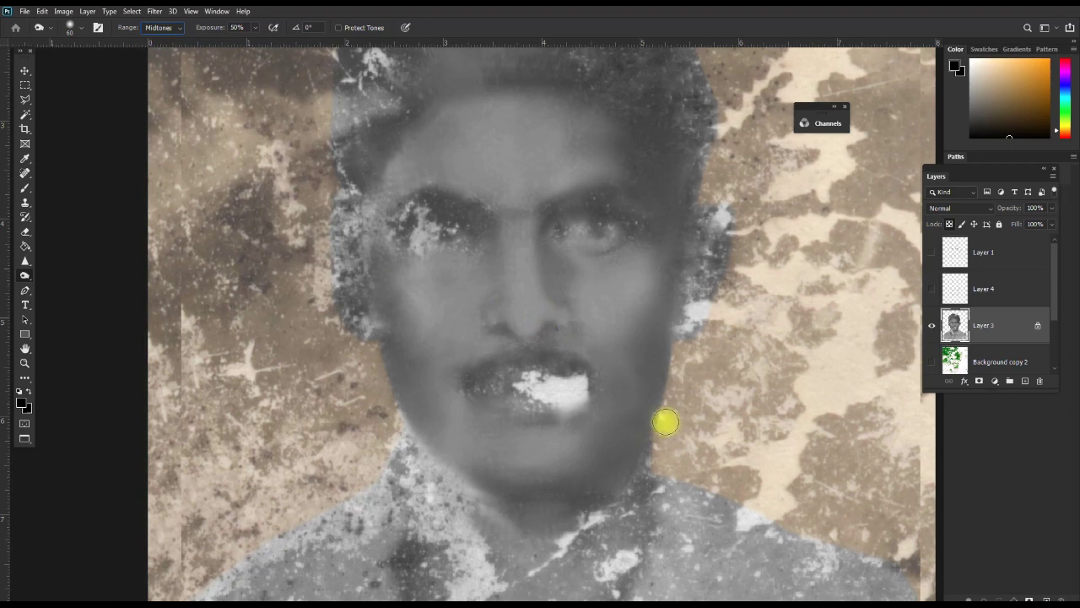
# Set Exposure to 26% and darken around both eyes, enlarging the brush to 40
pyautogui.click(255, 28)
pyautogui.write('26')
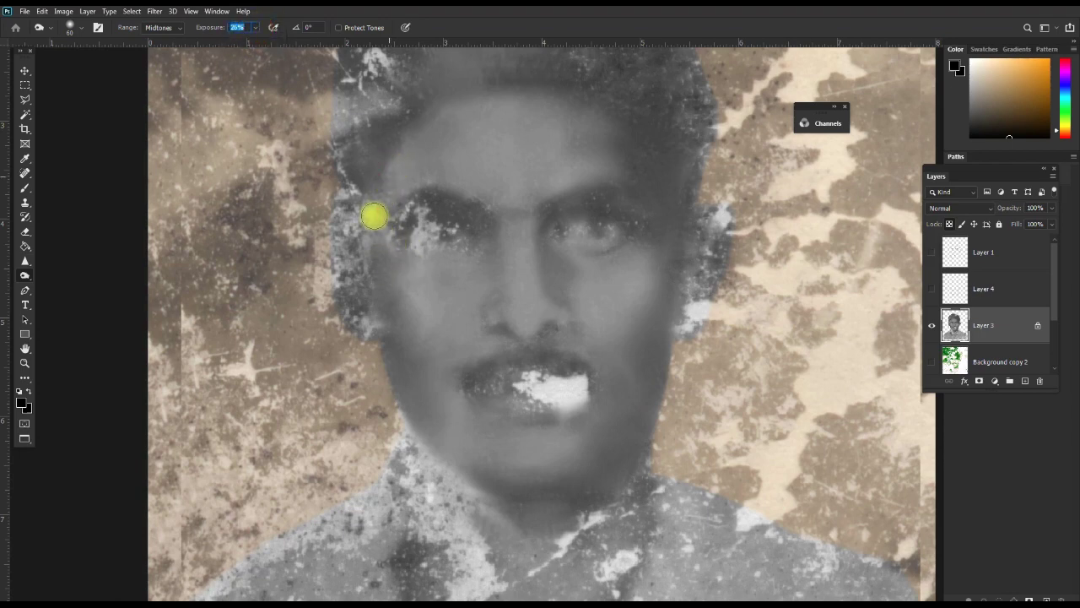
pyautogui.moveTo(352, 226); pyautogui.dragTo(360, 234)
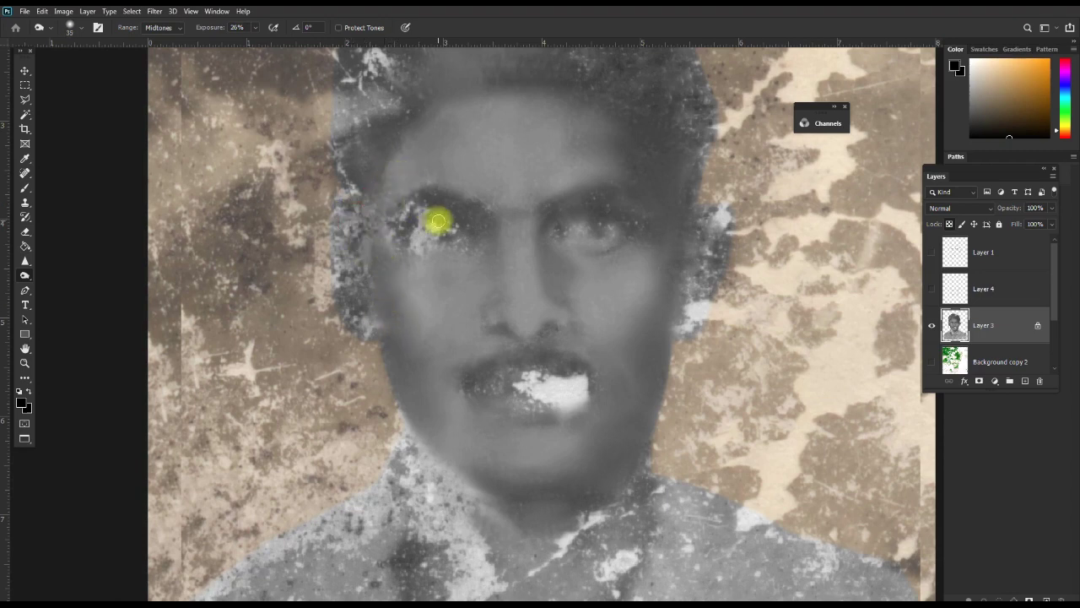
pyautogui.moveTo(430, 215); pyautogui.dragTo(422, 209)
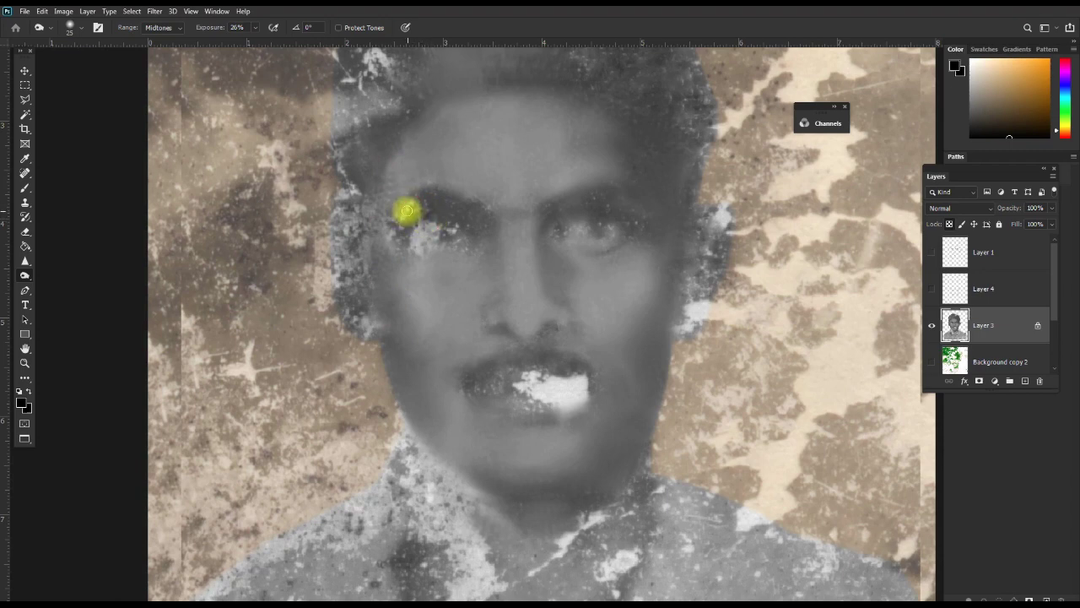
pyautogui.press(']')
pyautogui.press(']')
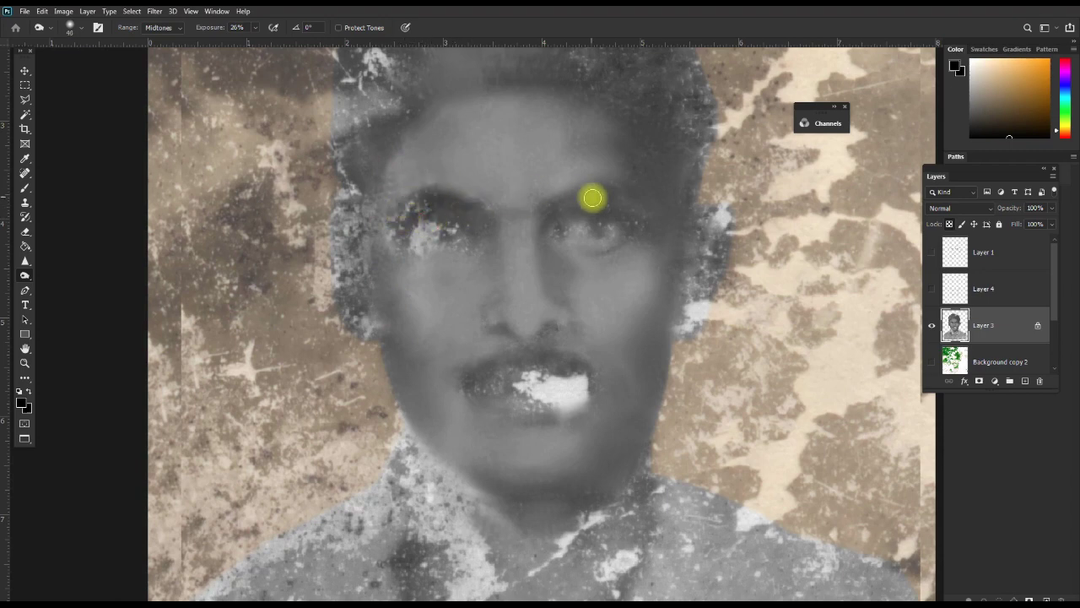
pyautogui.moveTo(558, 207); pyautogui.dragTo(585, 205)
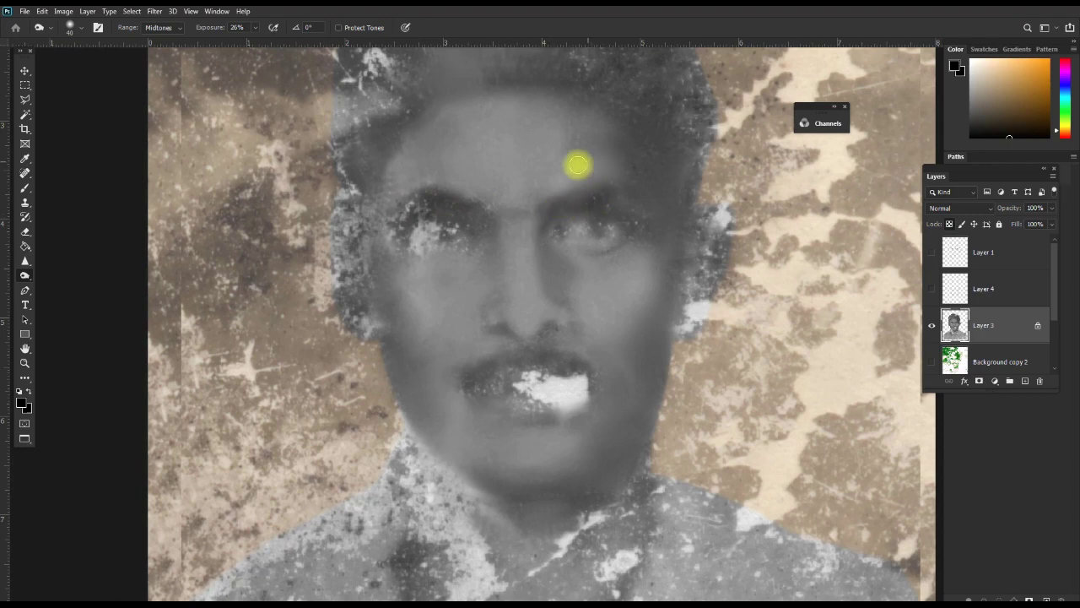
pyautogui.hotkey('ctrl', 'alt', 'z')
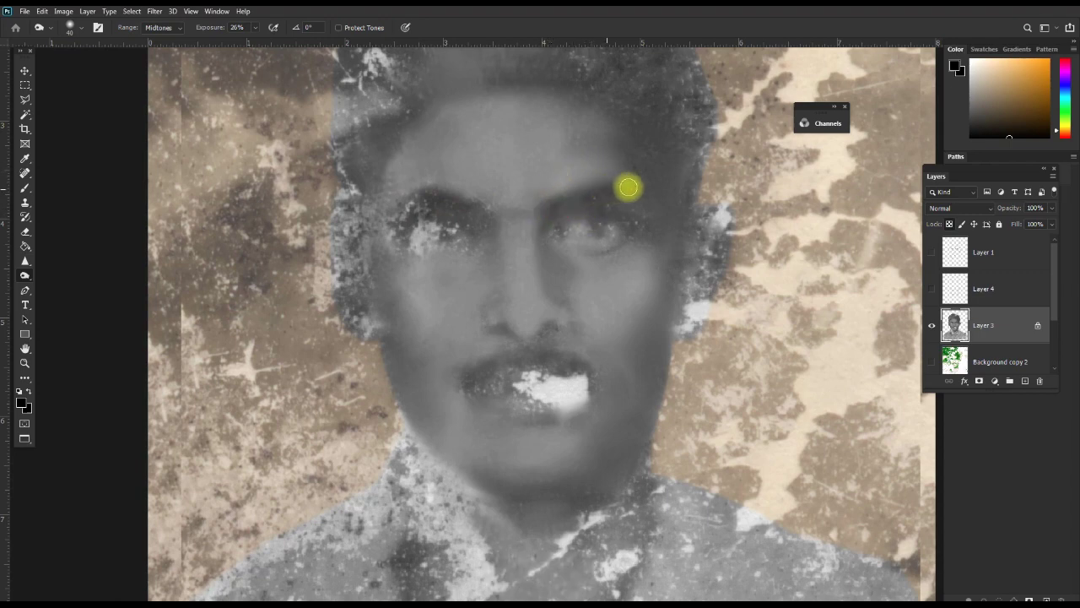
pyautogui.moveTo(582, 198); pyautogui.dragTo(559, 210)
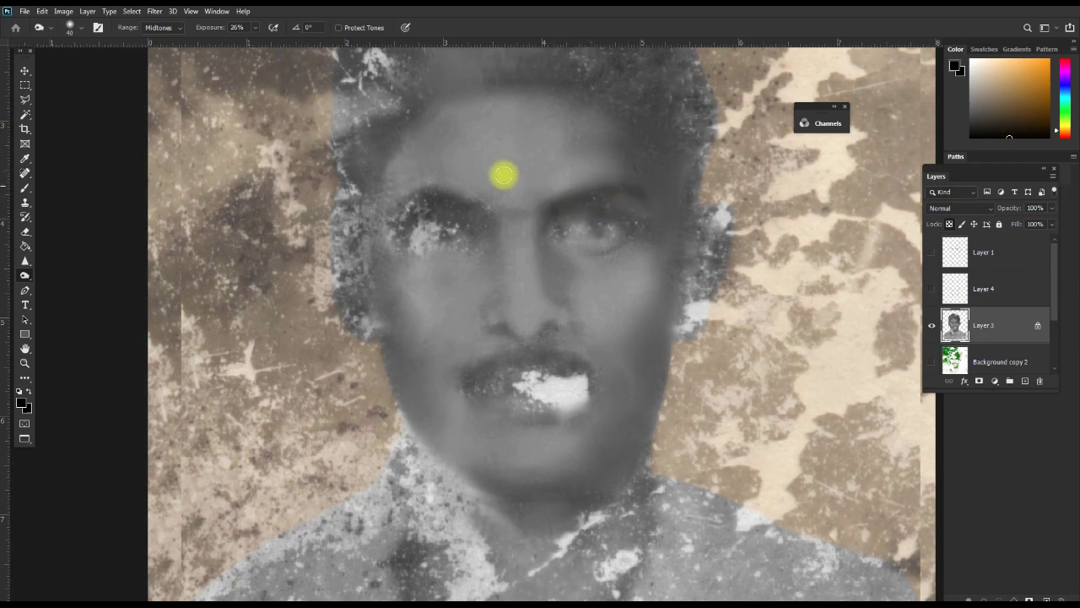
pyautogui.click(410, 212)
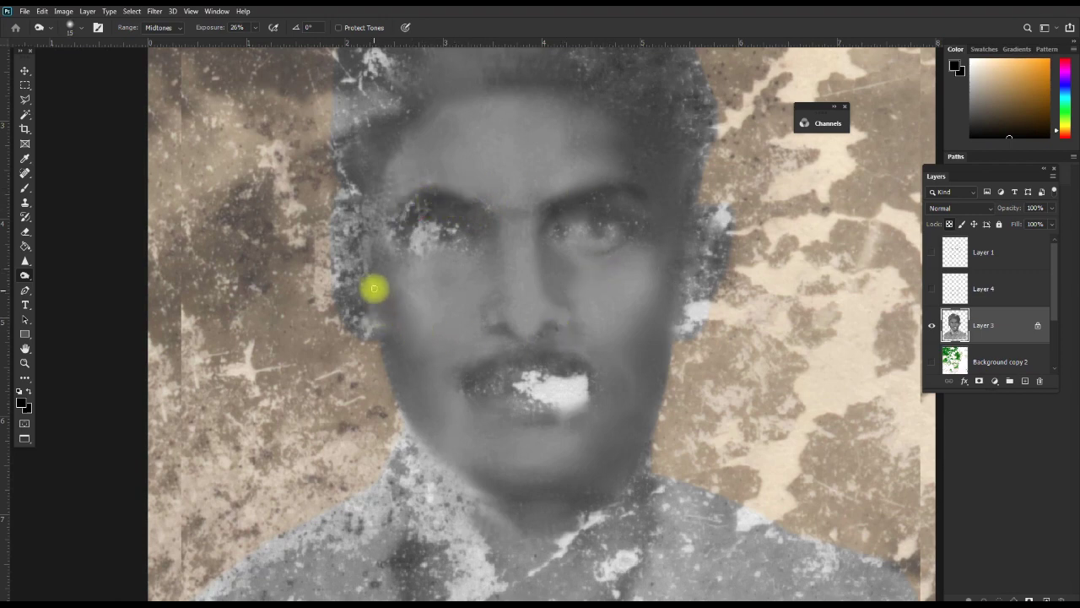
# Darken the left temple and hairline at size 20, then the right cheek edge at 25
pyautogui.press('[')
pyautogui.moveTo(380, 181); pyautogui.dragTo(378, 303)
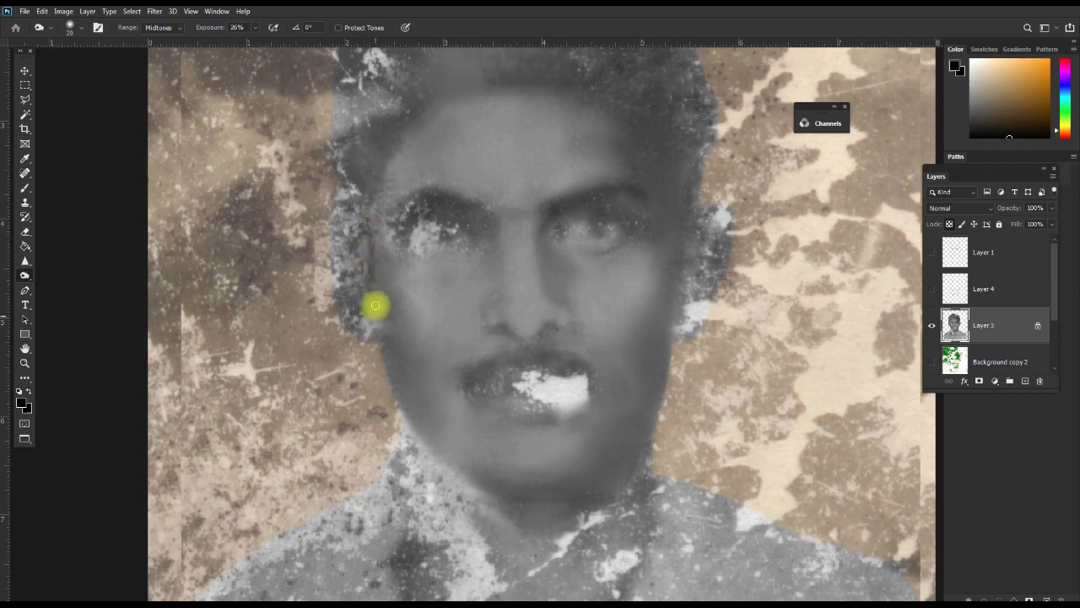
pyautogui.press(']')
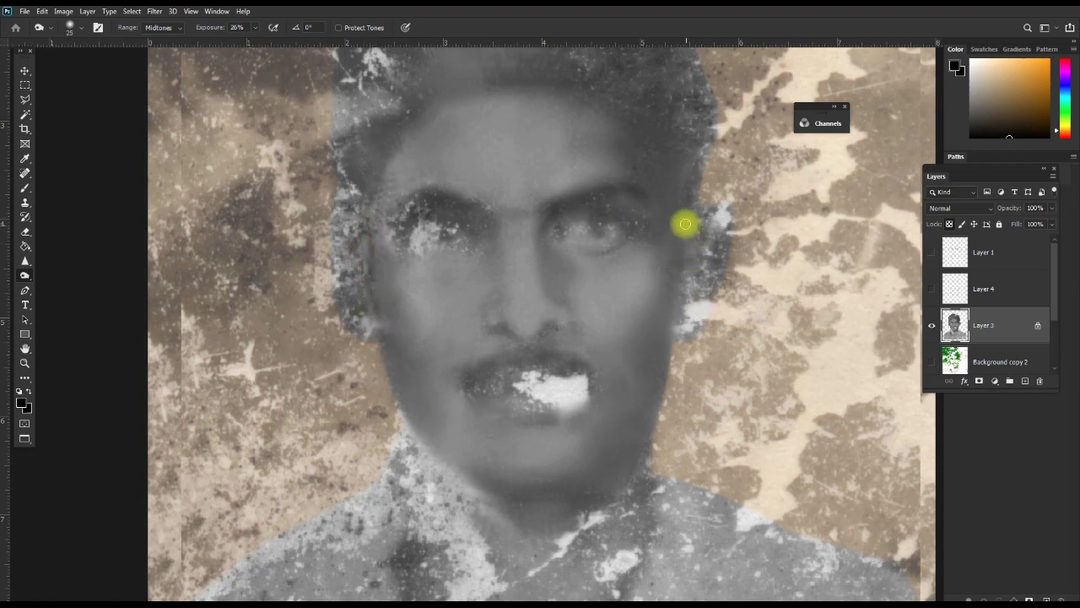
pyautogui.moveTo(677, 288); pyautogui.dragTo(672, 331)
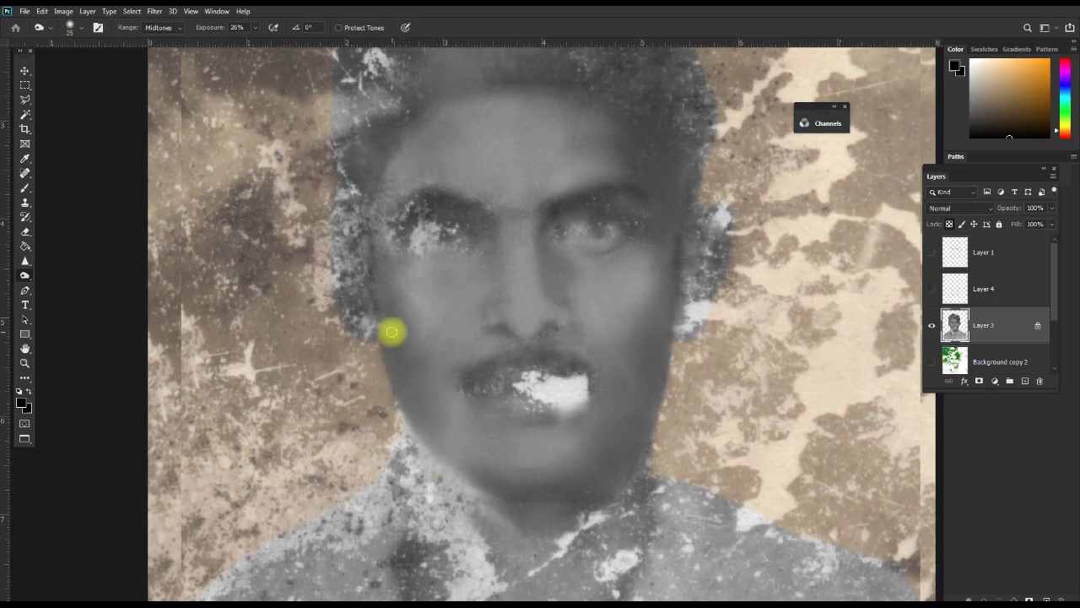
# Touch up the left jawline and the underside of the chin, redoing one chin stroke
pyautogui.moveTo(377, 315); pyautogui.dragTo(392, 373)
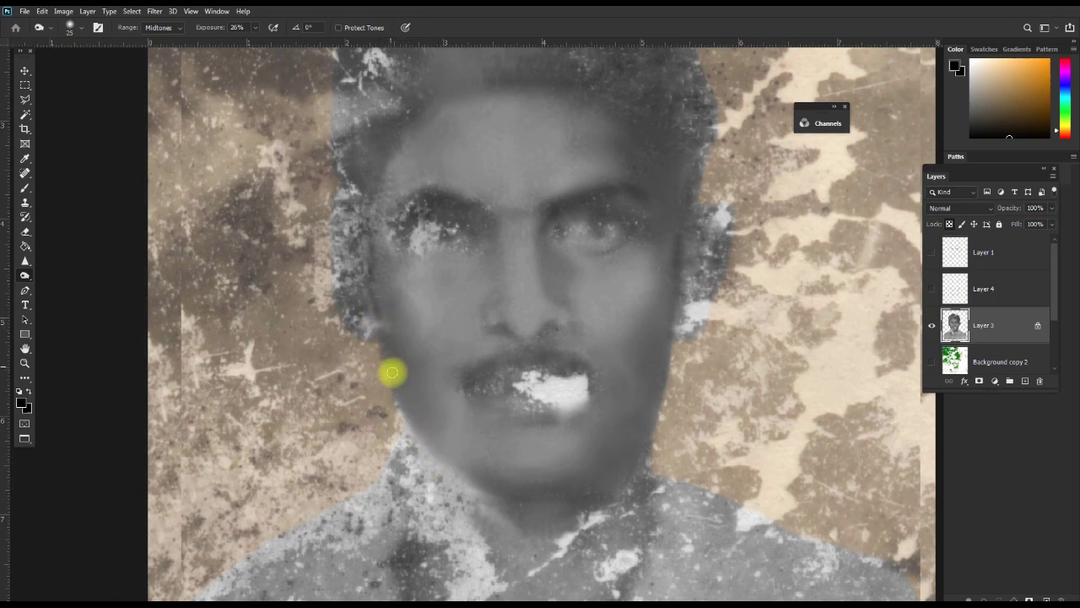
pyautogui.moveTo(408, 415); pyautogui.dragTo(469, 478)
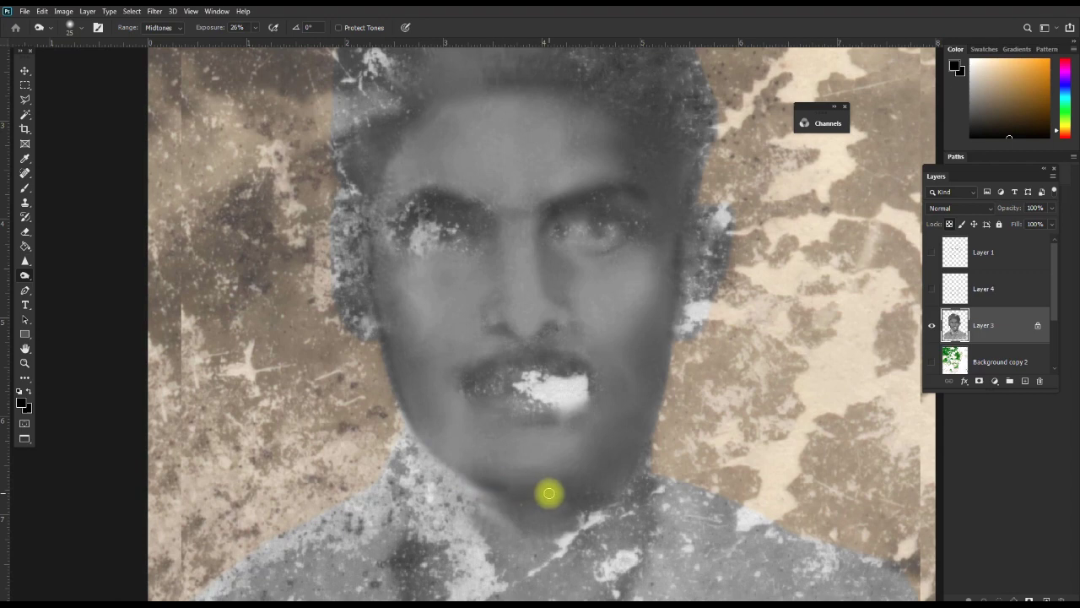
pyautogui.moveTo(553, 493); pyautogui.dragTo(583, 486)
pyautogui.hotkey('ctrl', 'alt', 'z')
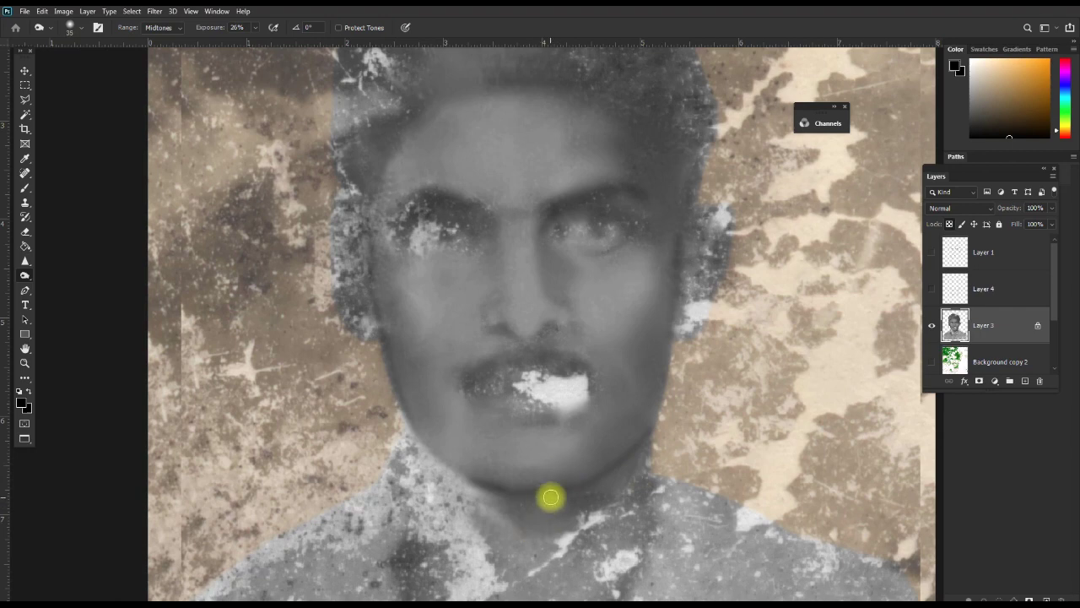
pyautogui.moveTo(550, 497); pyautogui.dragTo(504, 480)
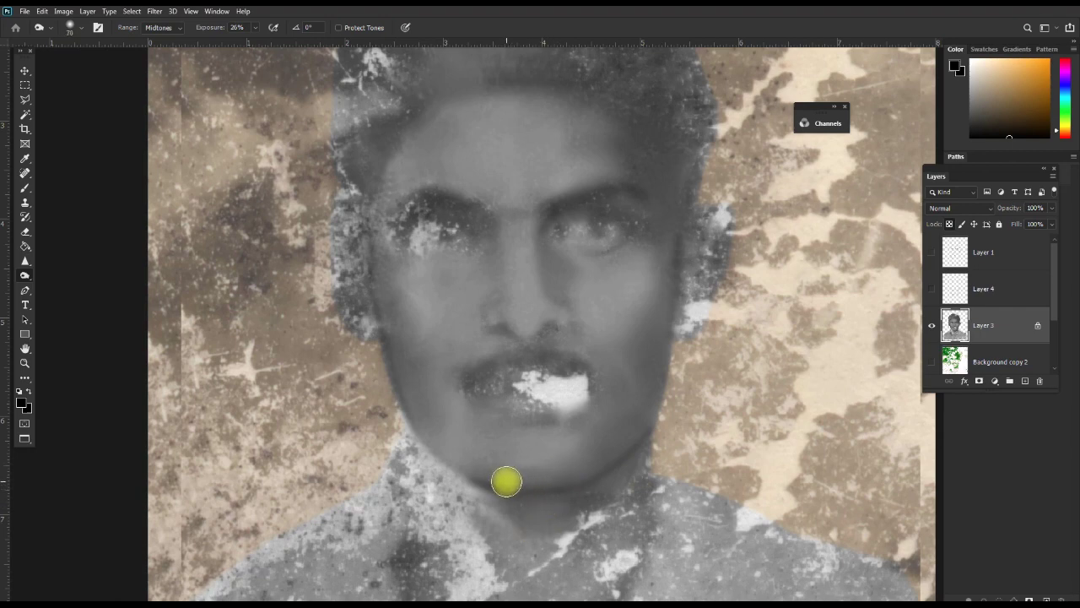
# Lower Exposure to 11% and rework the chin with one stroke, then step it back
pyautogui.click(238, 27)
pyautogui.click(255, 28)
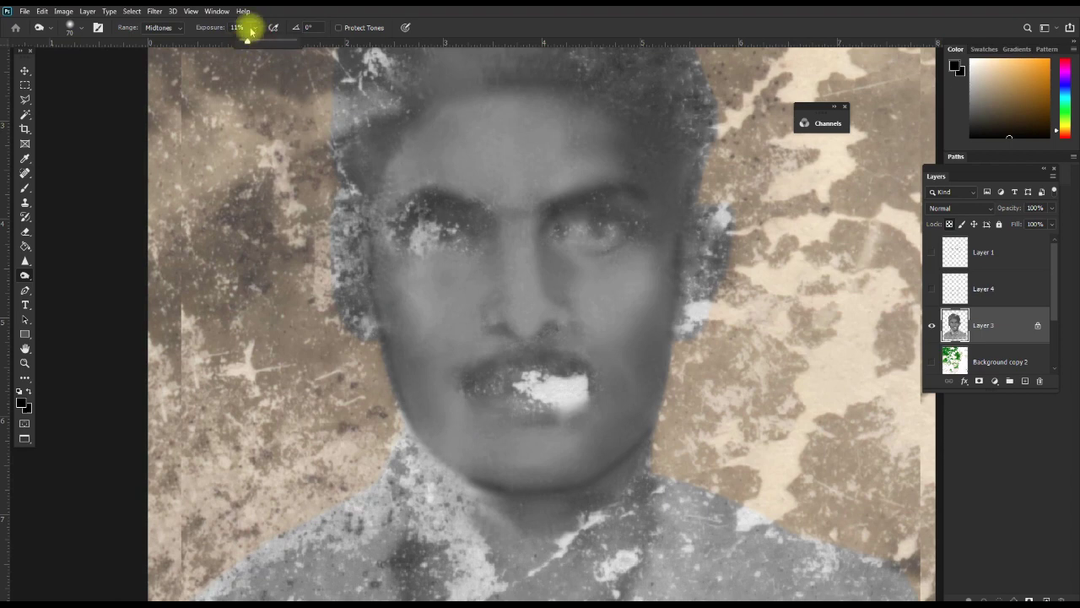
pyautogui.click(255, 29)
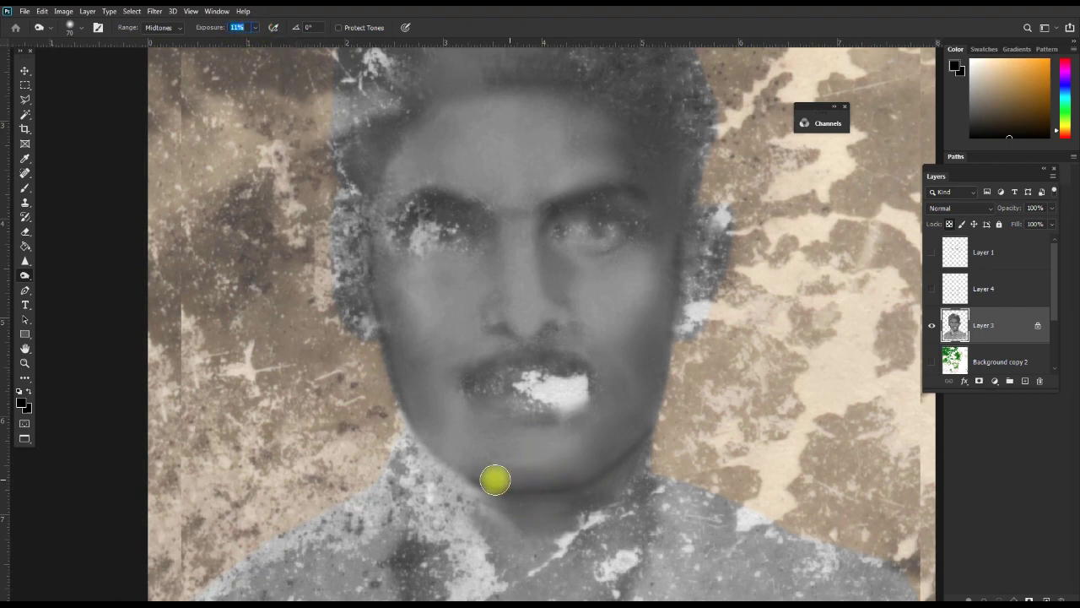
pyautogui.moveTo(494, 477)
pyautogui.mouseDown()
pyautogui.moveTo(538, 488)
pyautogui.moveTo(602, 458)
pyautogui.moveTo(627, 436)
pyautogui.moveTo(661, 360)
pyautogui.moveTo(616, 456)
pyautogui.moveTo(649, 422)
pyautogui.moveTo(581, 480)
pyautogui.moveTo(592, 461)
pyautogui.moveTo(516, 492)
pyautogui.moveTo(434, 436)
pyautogui.moveTo(461, 465)
pyautogui.moveTo(478, 465)
pyautogui.moveTo(407, 379)
pyautogui.moveTo(422, 436)
pyautogui.moveTo(647, 359)
pyautogui.moveTo(678, 258)
pyautogui.moveTo(656, 405)
pyautogui.moveTo(683, 319)
pyautogui.moveTo(561, 337)
pyautogui.moveTo(372, 227)
pyautogui.moveTo(381, 306)
pyautogui.moveTo(600, 292)
pyautogui.moveTo(667, 214)
pyautogui.moveTo(675, 224)
pyautogui.moveTo(684, 258)
pyautogui.moveTo(410, 307)
pyautogui.moveTo(426, 322)
pyautogui.moveTo(424, 301)
pyautogui.moveTo(424, 357)
pyautogui.moveTo(393, 299)
pyautogui.moveTo(410, 398)
pyautogui.moveTo(474, 474)
pyautogui.moveTo(682, 313)
pyautogui.moveTo(655, 323)
pyautogui.moveTo(638, 413)
pyautogui.moveTo(632, 379)
pyautogui.moveTo(506, 450)
pyautogui.moveTo(606, 364)
pyautogui.moveTo(596, 307)
pyautogui.moveTo(552, 329)
pyautogui.moveTo(499, 331)
pyautogui.moveTo(588, 309)
pyautogui.mouseUp()
pyautogui.hotkey('ctrl', 'alt', 'z')
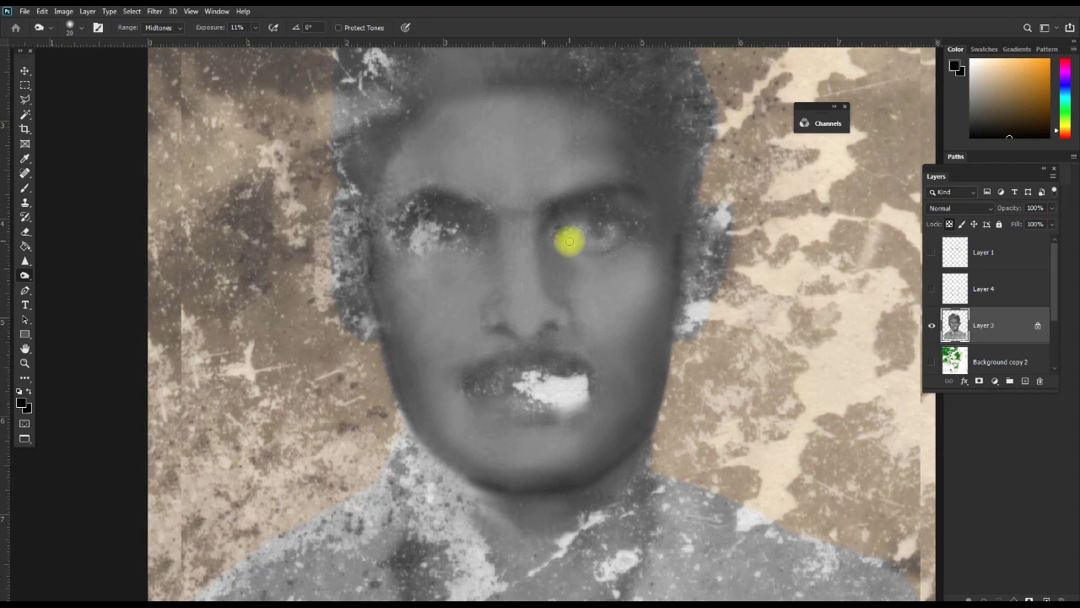
pyautogui.press('space')
# Pan to the lower face and even the left cheek and jaw edge with an 80-size brush
pyautogui.moveTo(534, 182); pyautogui.dragTo(535, 207)
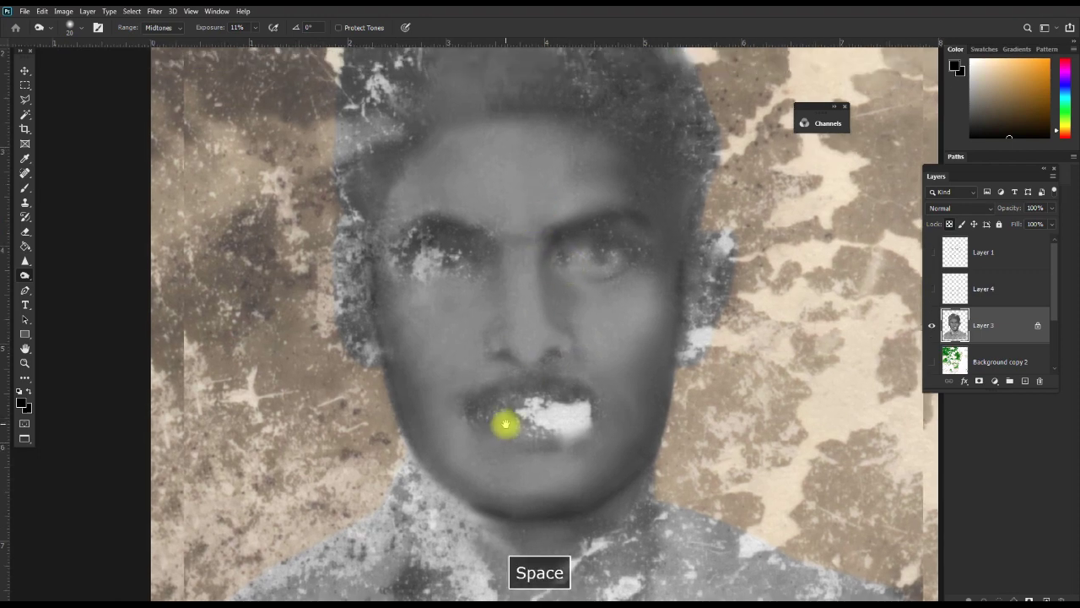
pyautogui.moveTo(505, 424); pyautogui.dragTo(511, 349)
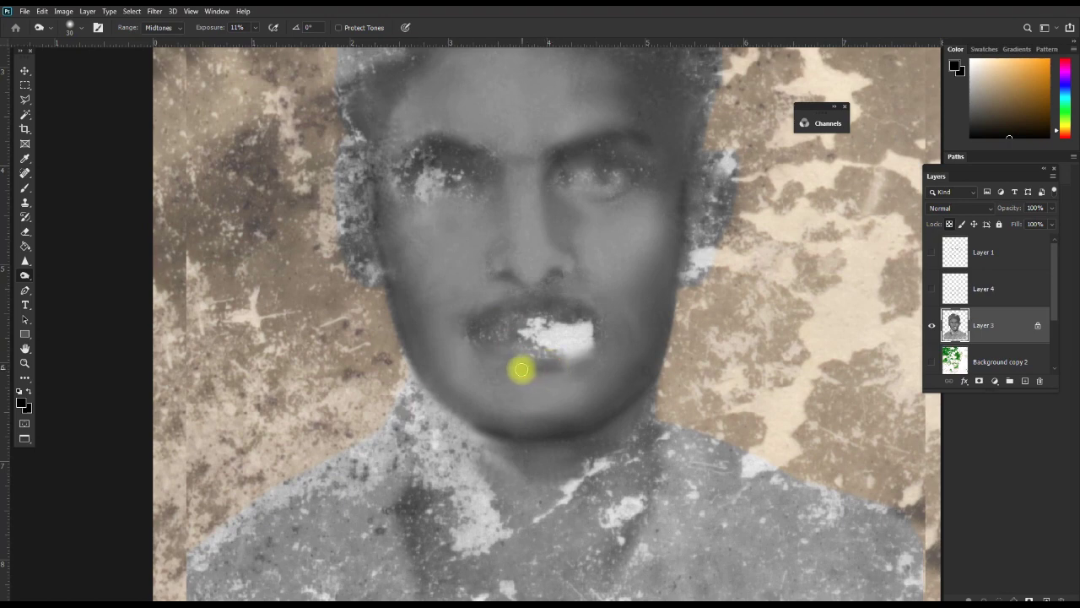
pyautogui.press('space')
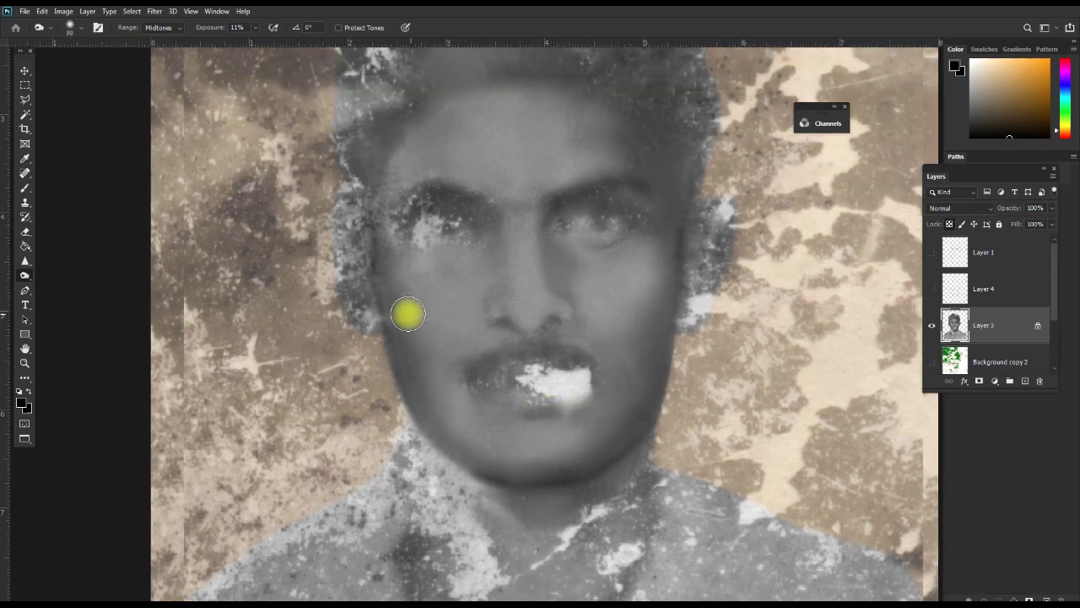
pyautogui.press(']')
pyautogui.press(']')
pyautogui.press(']')
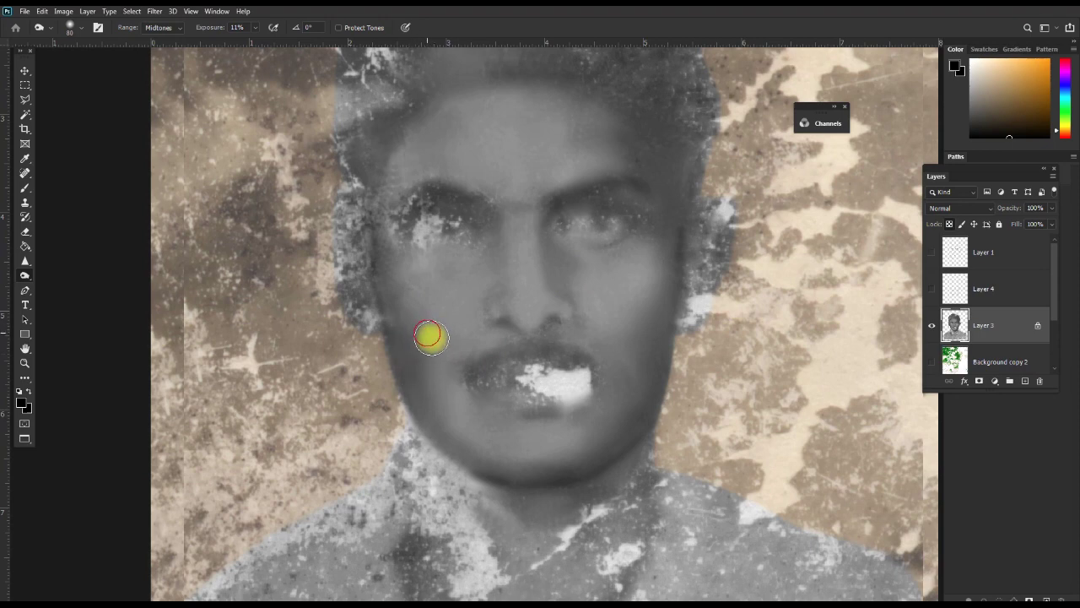
pyautogui.moveTo(438, 382)
pyautogui.mouseDown()
pyautogui.moveTo(437, 412)
pyautogui.moveTo(439, 381)
pyautogui.moveTo(425, 410)
pyautogui.moveTo(415, 406)
pyautogui.moveTo(439, 436)
pyautogui.moveTo(453, 390)
pyautogui.moveTo(456, 435)
pyautogui.moveTo(455, 393)
pyautogui.moveTo(441, 480)
pyautogui.mouseUp()
pyautogui.moveTo(705, 388)
pyautogui.mouseDown()
pyautogui.moveTo(652, 356)
pyautogui.moveTo(627, 393)
pyautogui.moveTo(641, 391)
pyautogui.moveTo(639, 405)
pyautogui.moveTo(661, 393)
pyautogui.moveTo(610, 424)
pyautogui.moveTo(598, 417)
pyautogui.moveTo(606, 435)
pyautogui.moveTo(611, 427)
pyautogui.moveTo(509, 475)
pyautogui.moveTo(487, 434)
pyautogui.moveTo(486, 451)
pyautogui.moveTo(446, 413)
pyautogui.mouseUp()
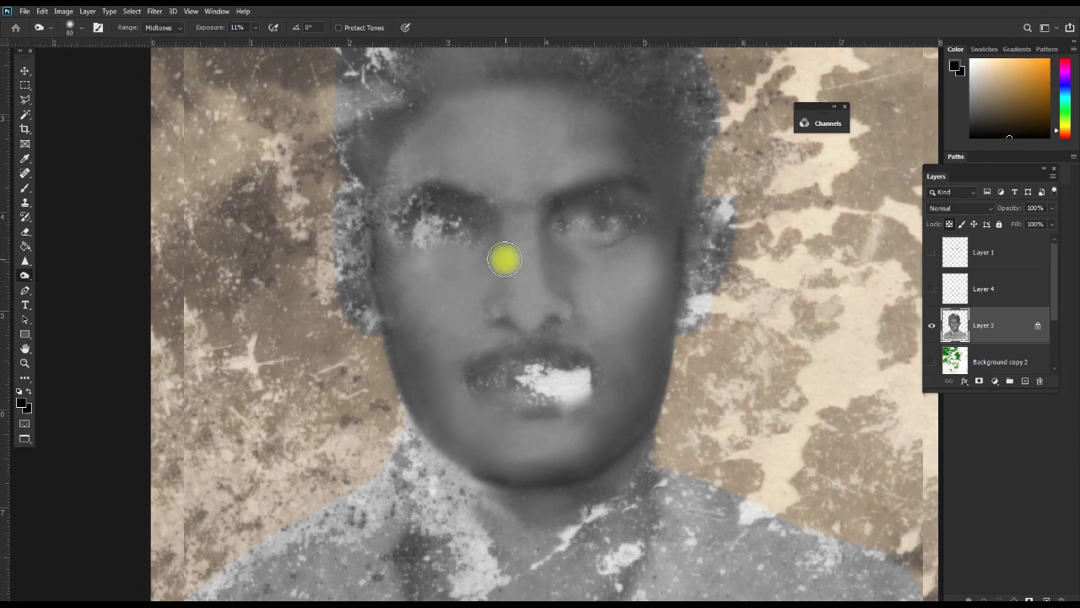
# Even the tones from the right eye to the brow and between the eyes, then across the nose with a smaller brush
pyautogui.moveTo(588, 221)
pyautogui.mouseDown()
pyautogui.moveTo(532, 189)
pyautogui.moveTo(512, 197)
pyautogui.moveTo(494, 292)
pyautogui.mouseUp()
pyautogui.moveTo(542, 235); pyautogui.dragTo(499, 260)
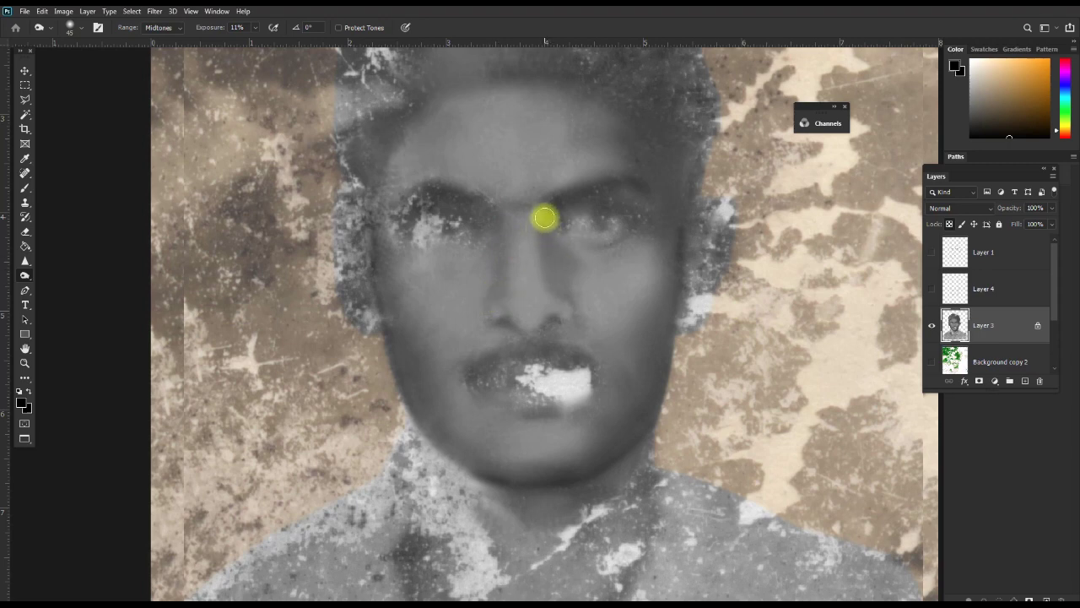
pyautogui.moveTo(543, 209); pyautogui.dragTo(540, 234)
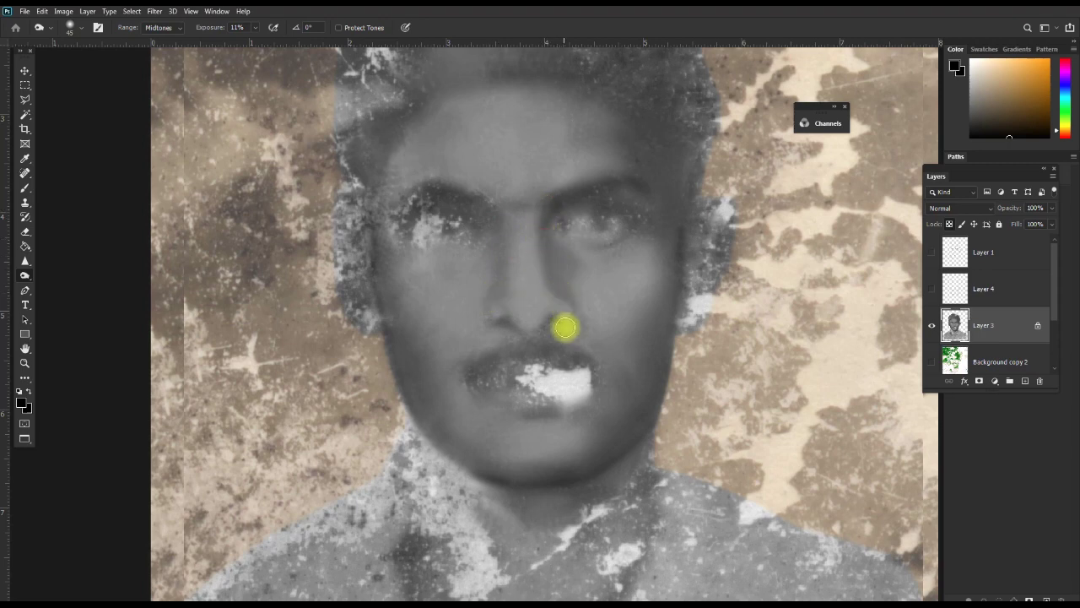
pyautogui.press('[')
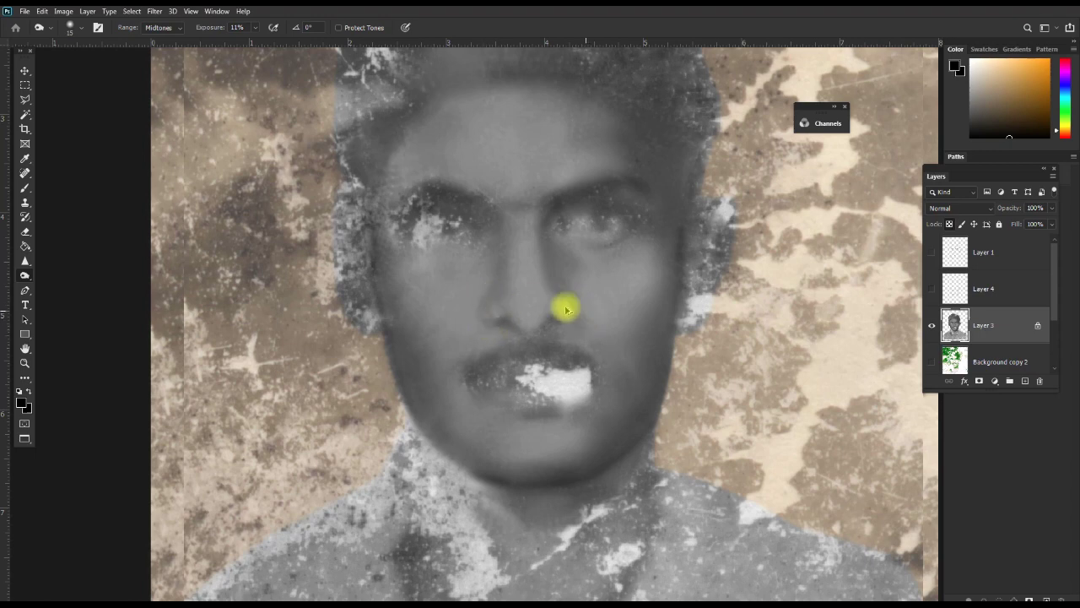
pyautogui.hotkey('ctrl', 'alt', 'z')
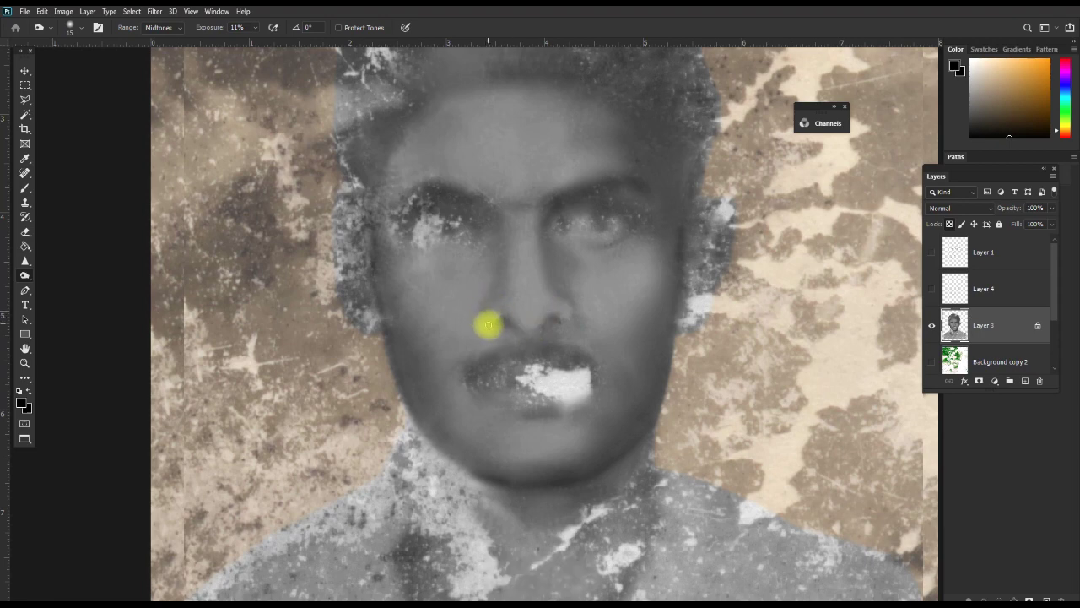
pyautogui.hotkey('ctrl', 'alt', 'z')
pyautogui.moveTo(482, 306); pyautogui.dragTo(573, 291)
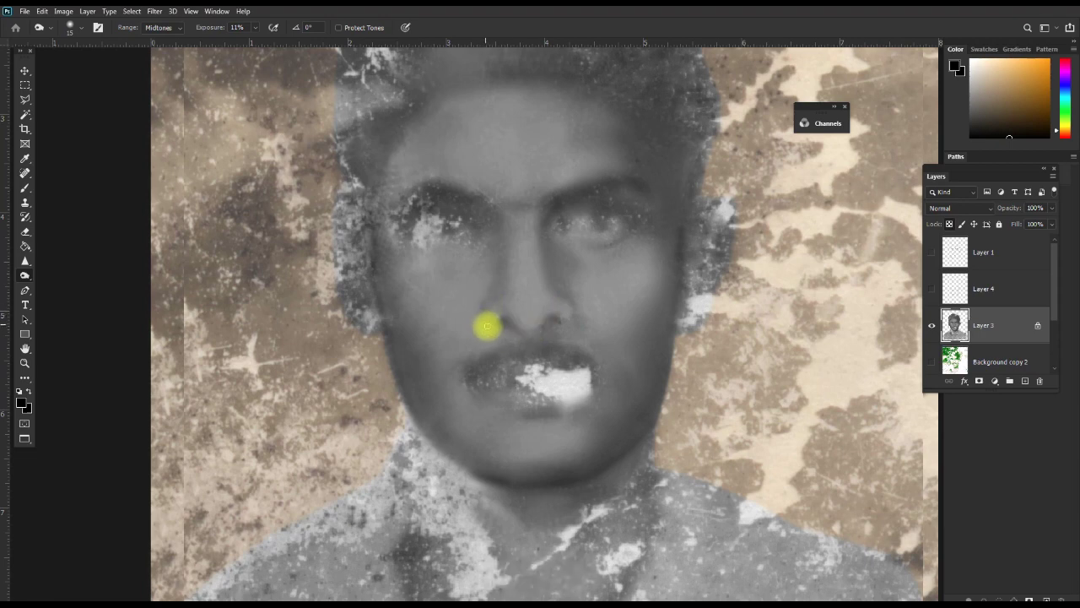
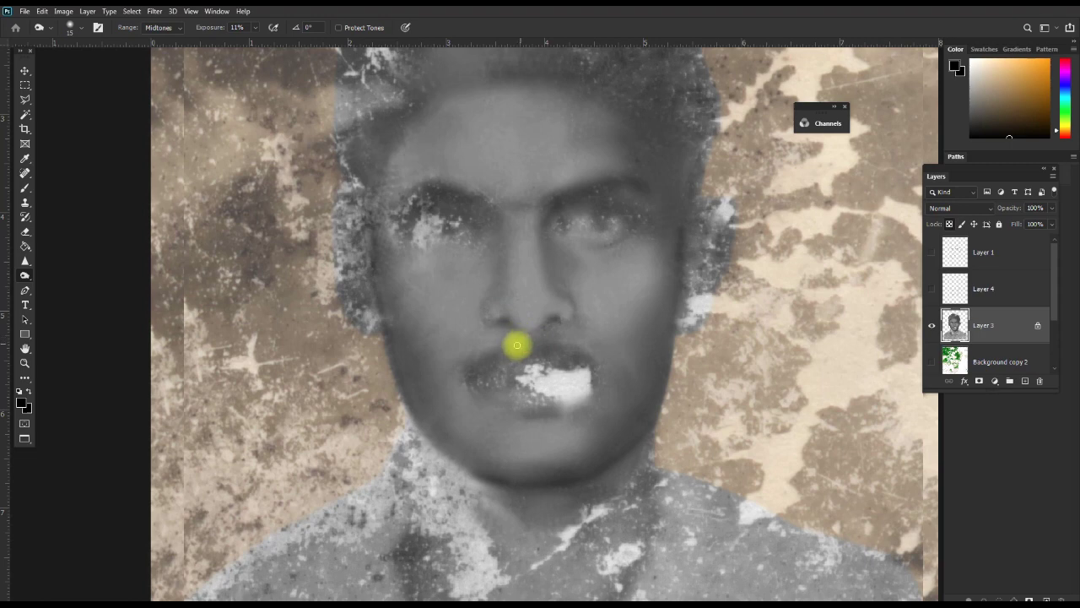
# Dodge the upper lip and a chin spot at 11% midtones with a size-70 brush
pyautogui.moveTo(498, 353); pyautogui.dragTo(455, 372)
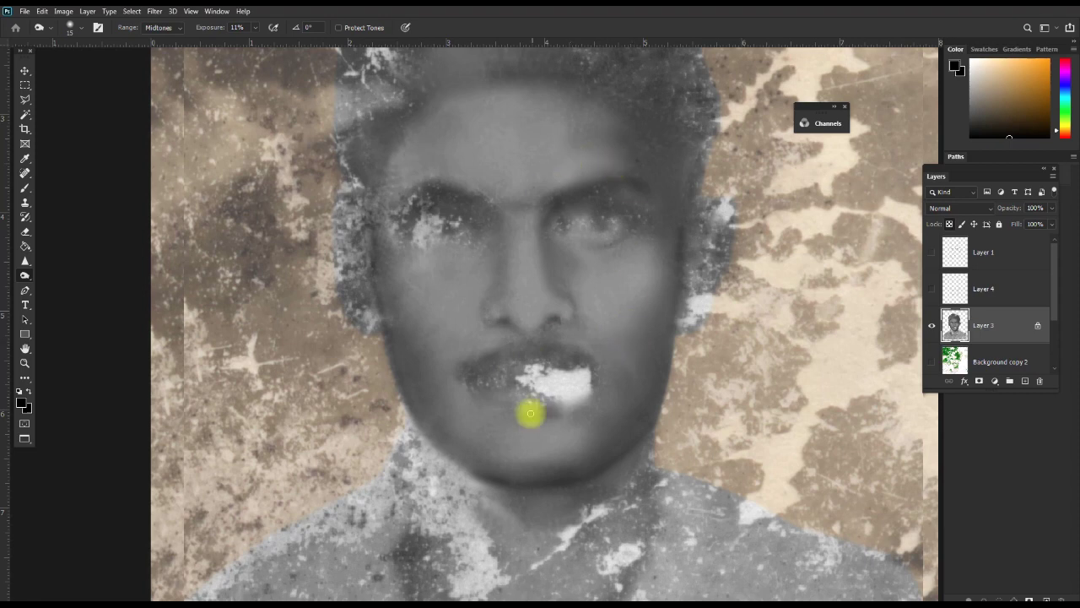
pyautogui.press(']')
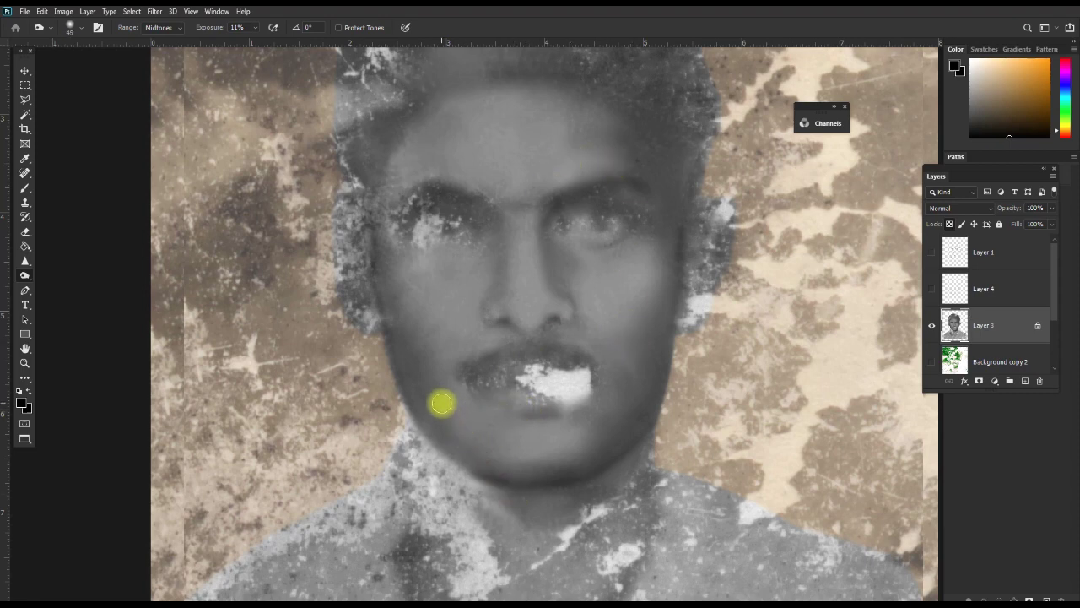
pyautogui.press(']')
pyautogui.press(']')
pyautogui.press(']')
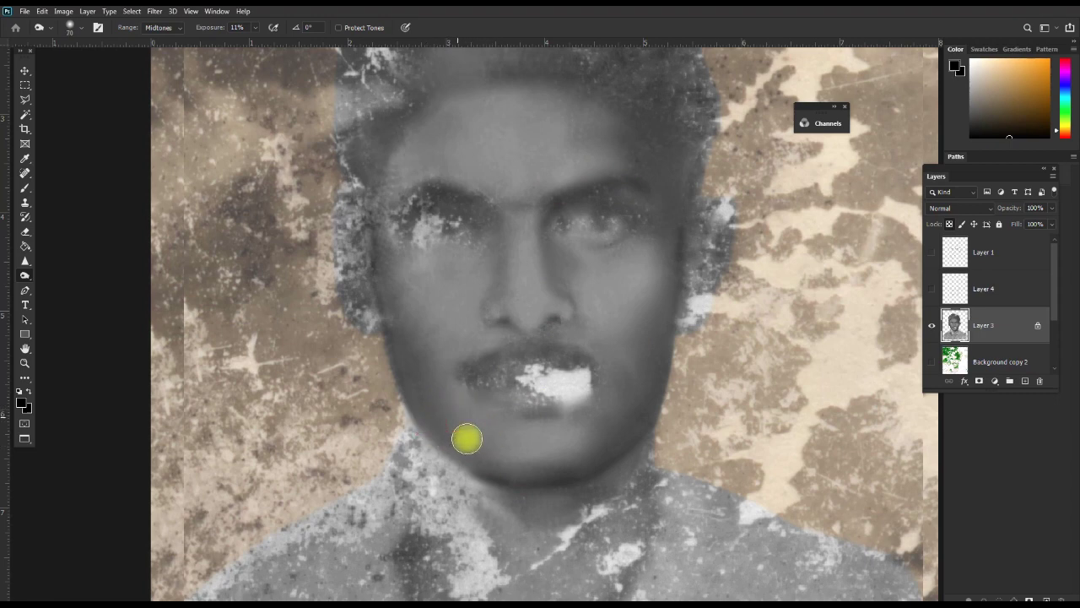
pyautogui.click(463, 427)
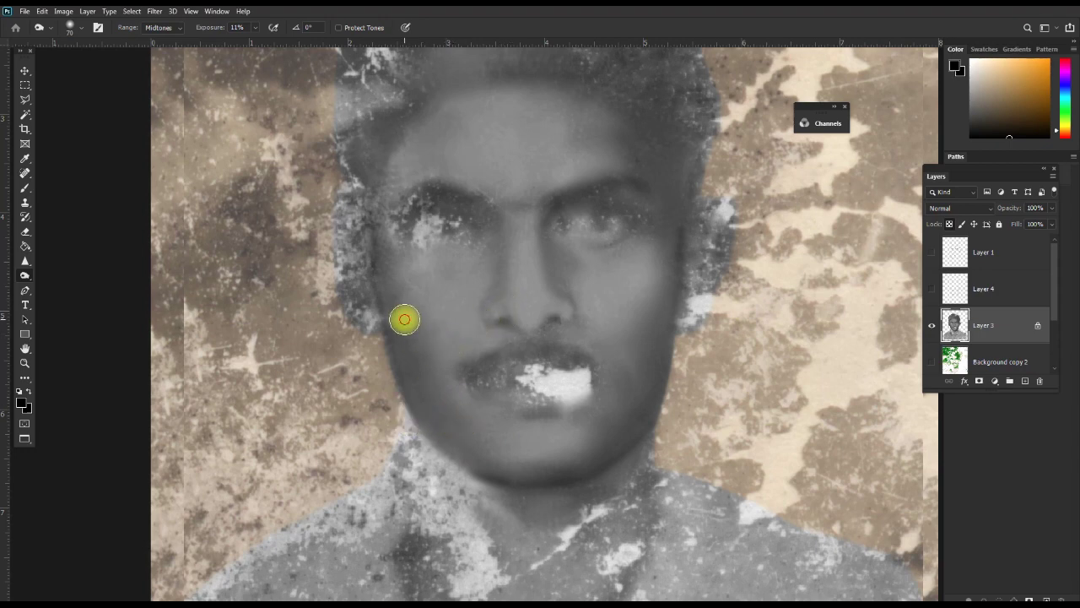
pyautogui.press('F9')
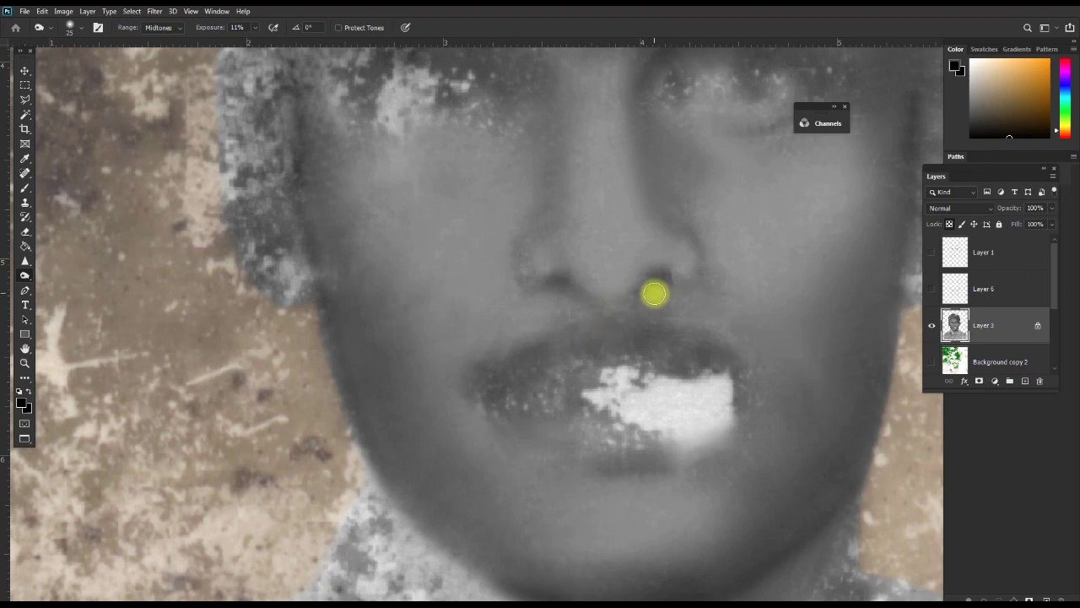
# Dodge around the nostril and along the upper lip, switching brush size between 15 and 30
pyautogui.press('[')
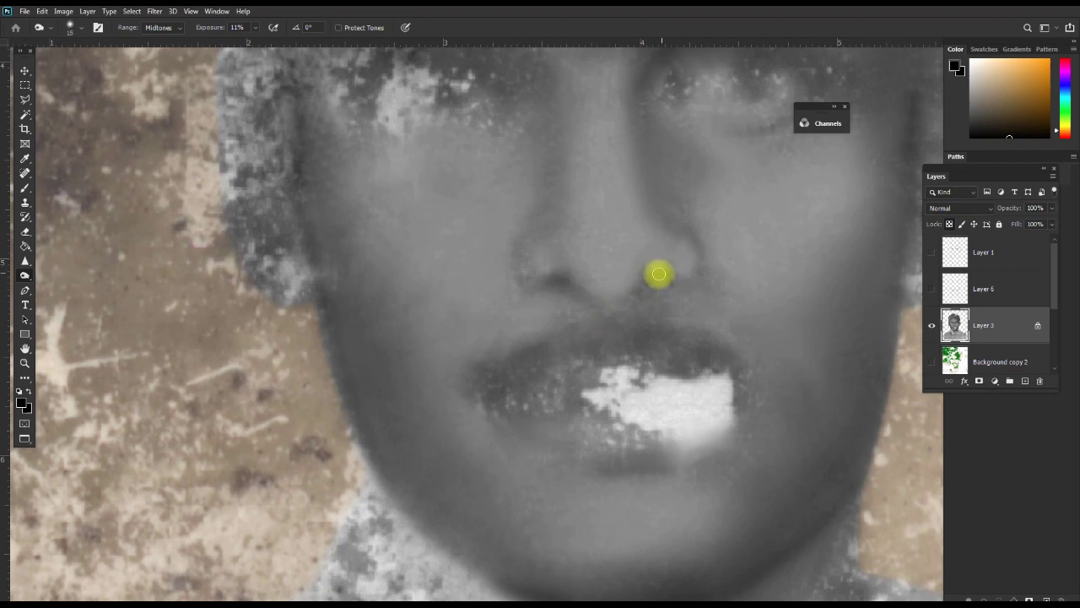
pyautogui.moveTo(656, 285); pyautogui.dragTo(561, 280)
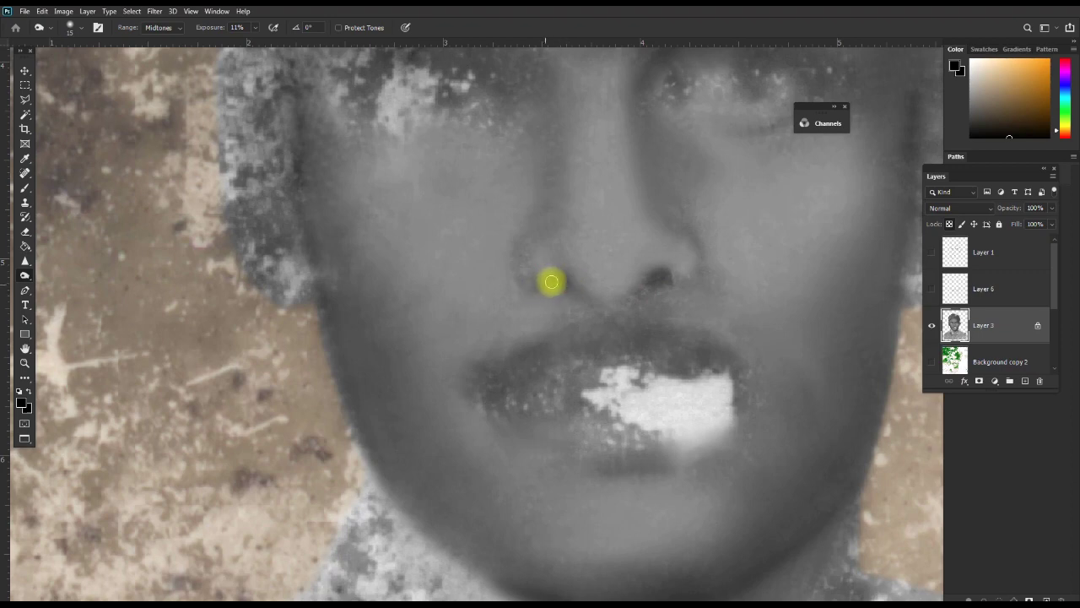
pyautogui.press(']')
pyautogui.press(']')
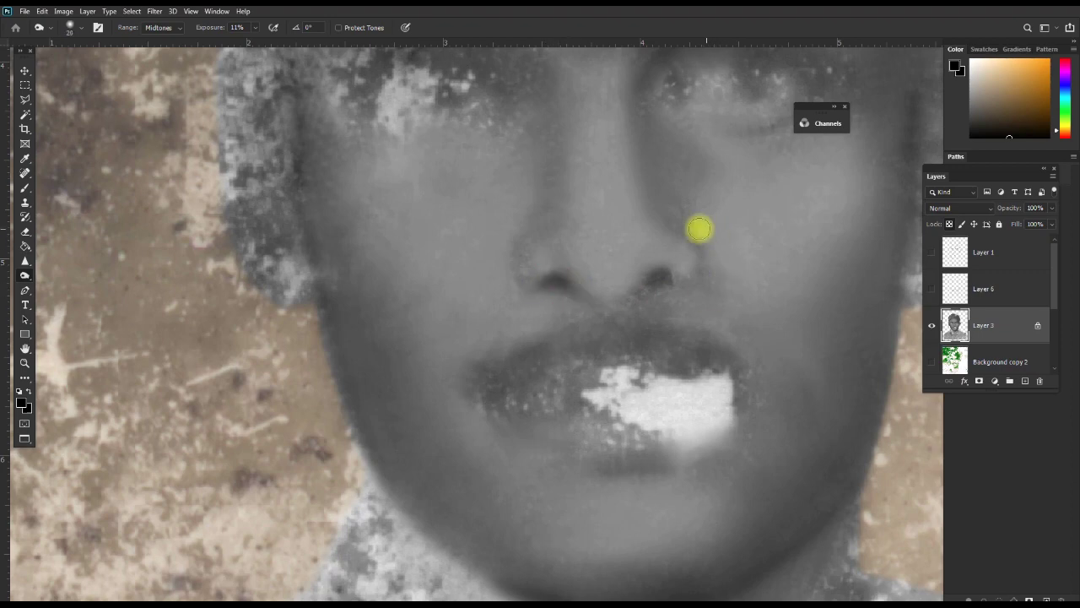
pyautogui.press('[')
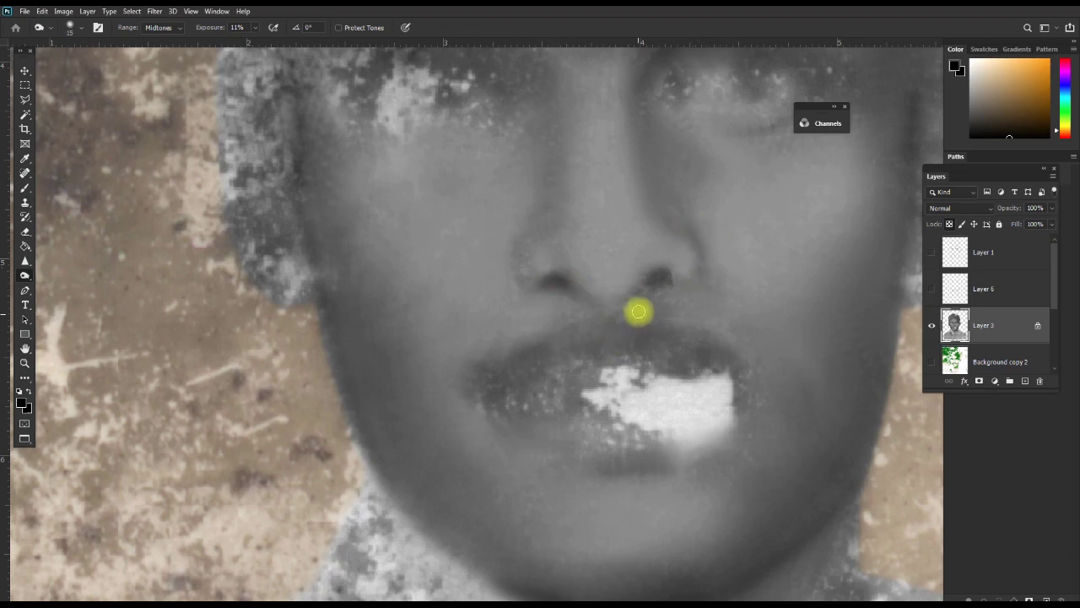
pyautogui.press(']')
pyautogui.press(']')
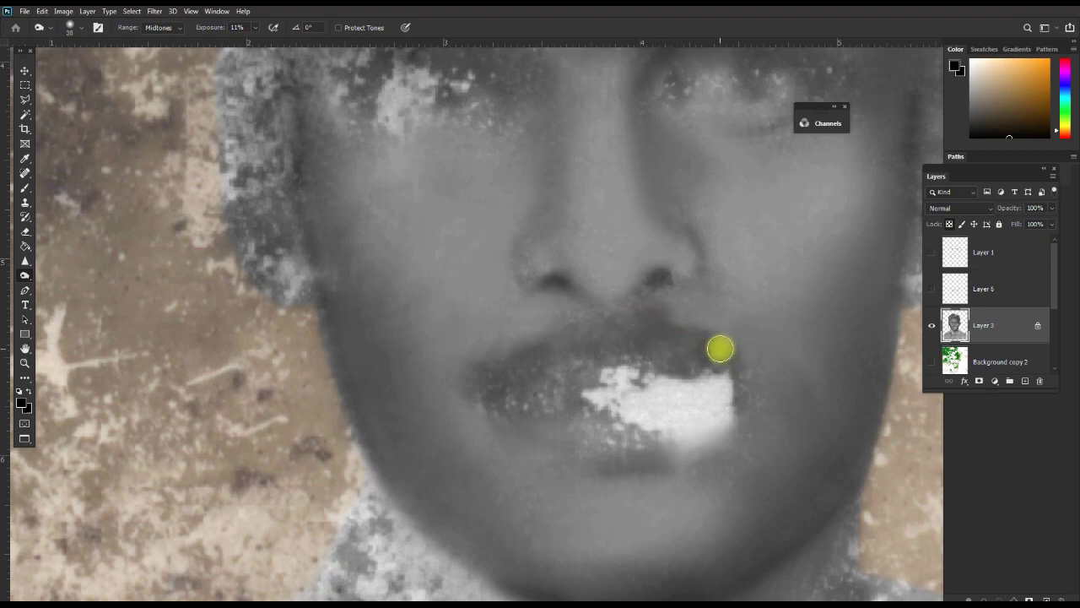
pyautogui.moveTo(737, 358)
pyautogui.mouseDown()
pyautogui.moveTo(655, 338)
pyautogui.moveTo(680, 328)
pyautogui.mouseUp()
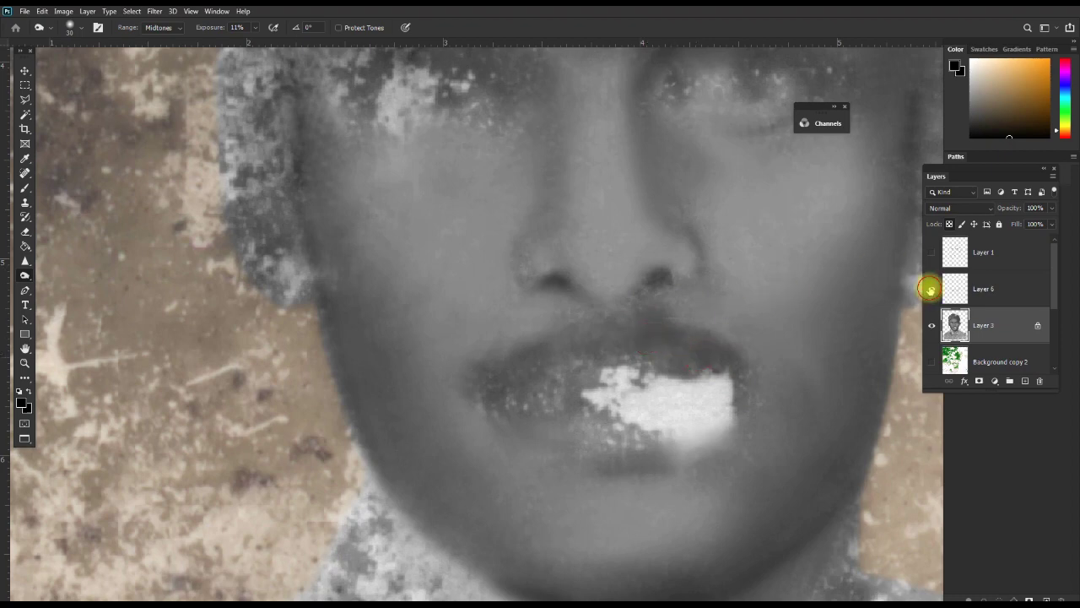
# Toggle the Layer 6 sketch on and off to compare, leaving it hidden
pyautogui.click(930, 290)
pyautogui.click(930, 289)
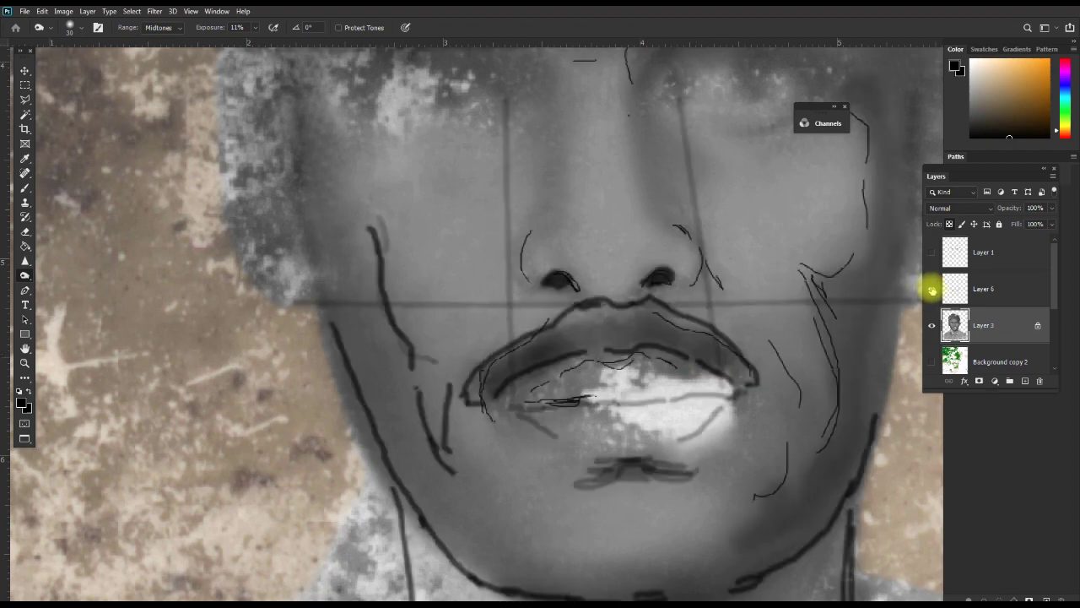
pyautogui.click(930, 289)
pyautogui.click(931, 290)
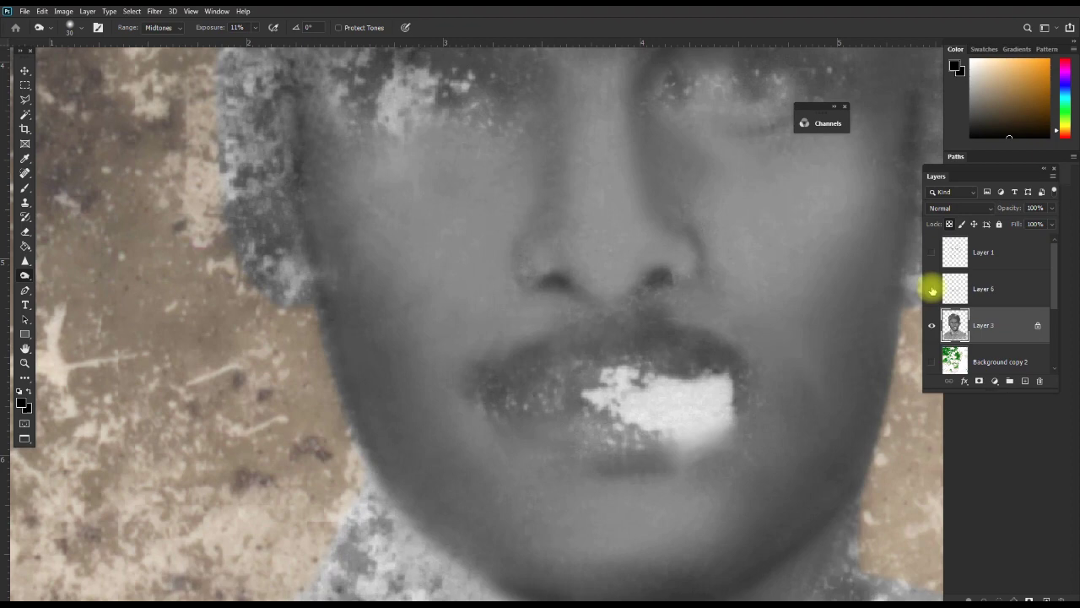
pyautogui.click(932, 290)
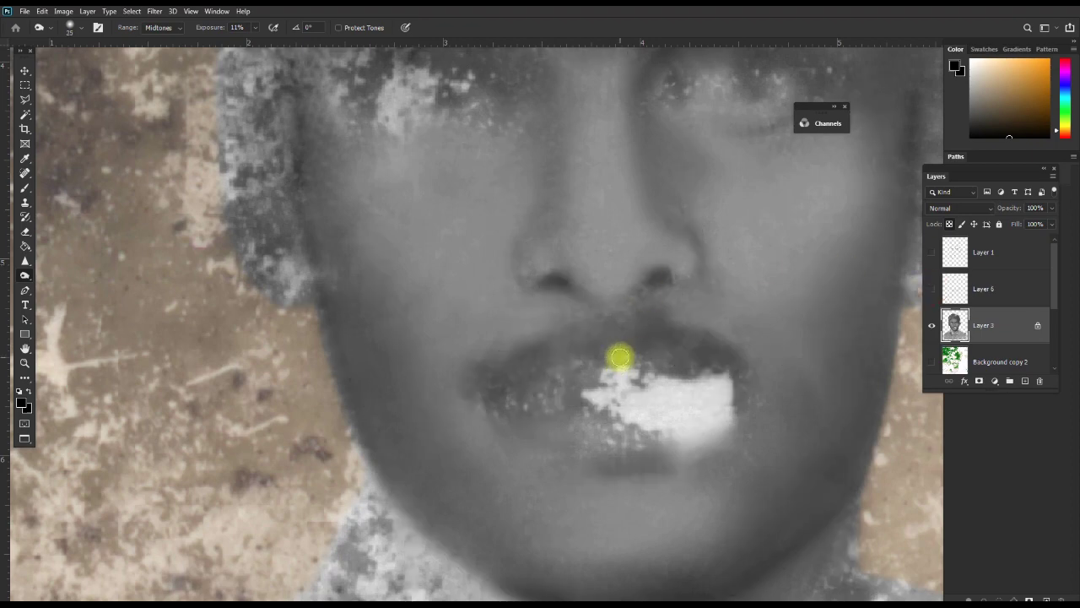
# Dodge strokes and dabs across the upper lip, its left side and the right mouth corner
pyautogui.moveTo(629, 348)
pyautogui.mouseDown()
pyautogui.moveTo(590, 354)
pyautogui.moveTo(641, 349)
pyautogui.mouseUp()
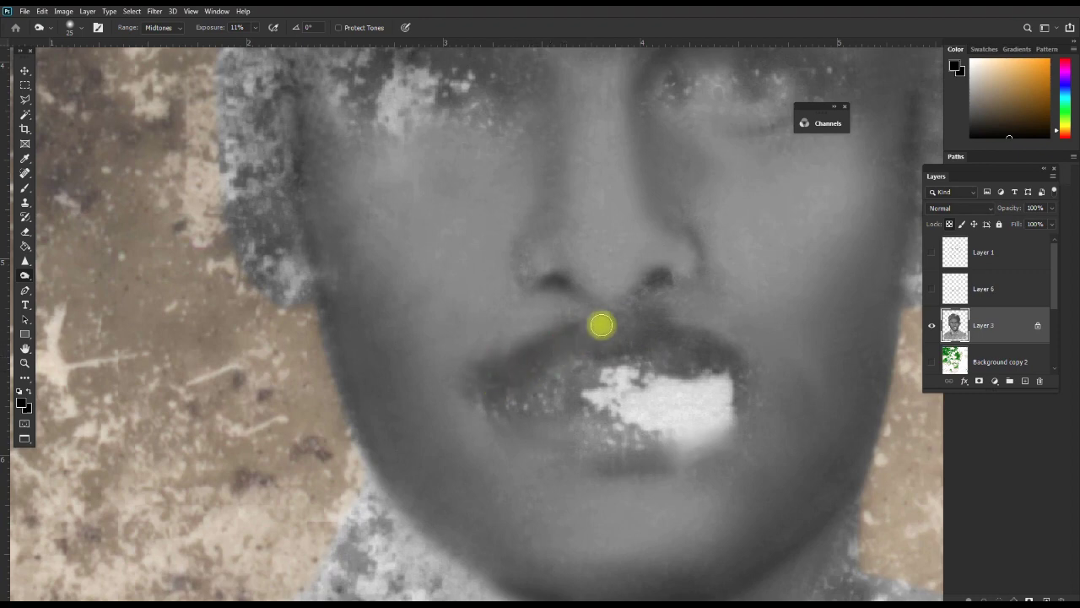
pyautogui.moveTo(601, 325); pyautogui.dragTo(579, 314)
pyautogui.click(563, 345)
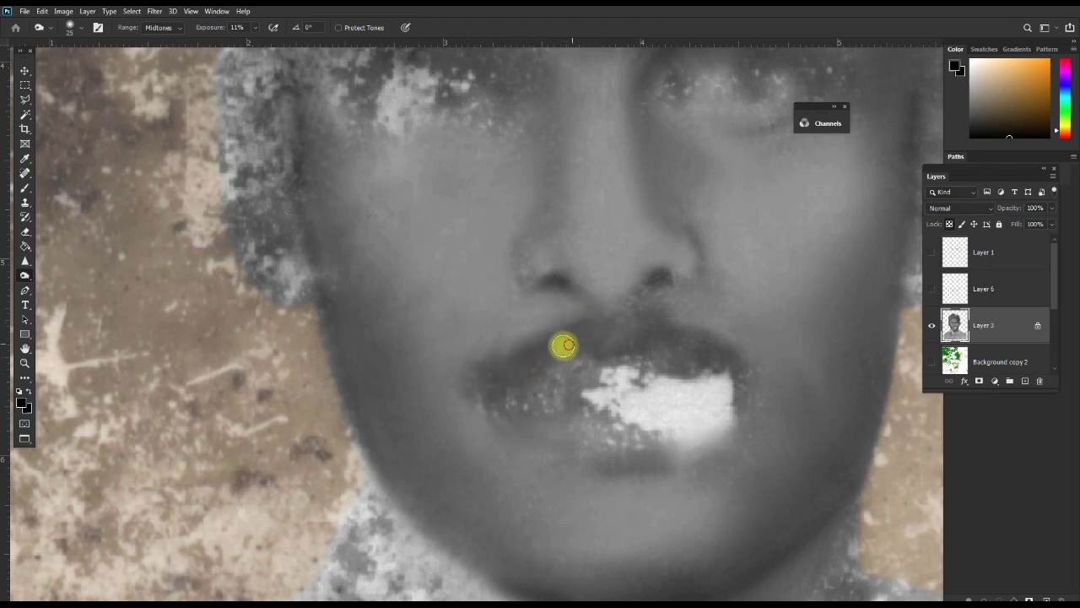
pyautogui.moveTo(525, 340)
pyautogui.mouseDown()
pyautogui.moveTo(481, 394)
pyautogui.moveTo(501, 381)
pyautogui.mouseUp()
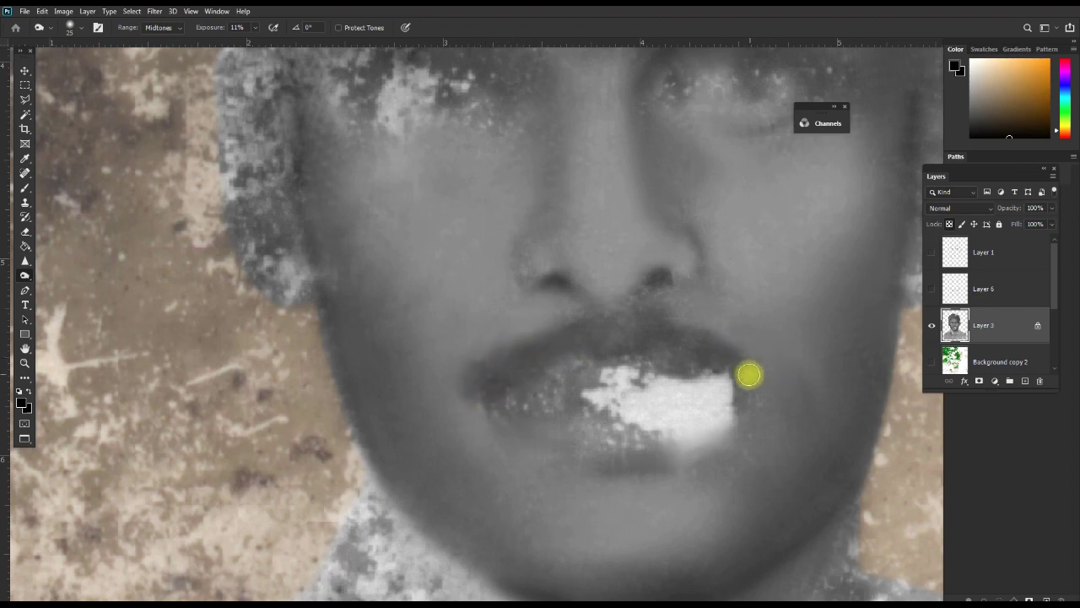
pyautogui.moveTo(740, 367); pyautogui.dragTo(704, 372)
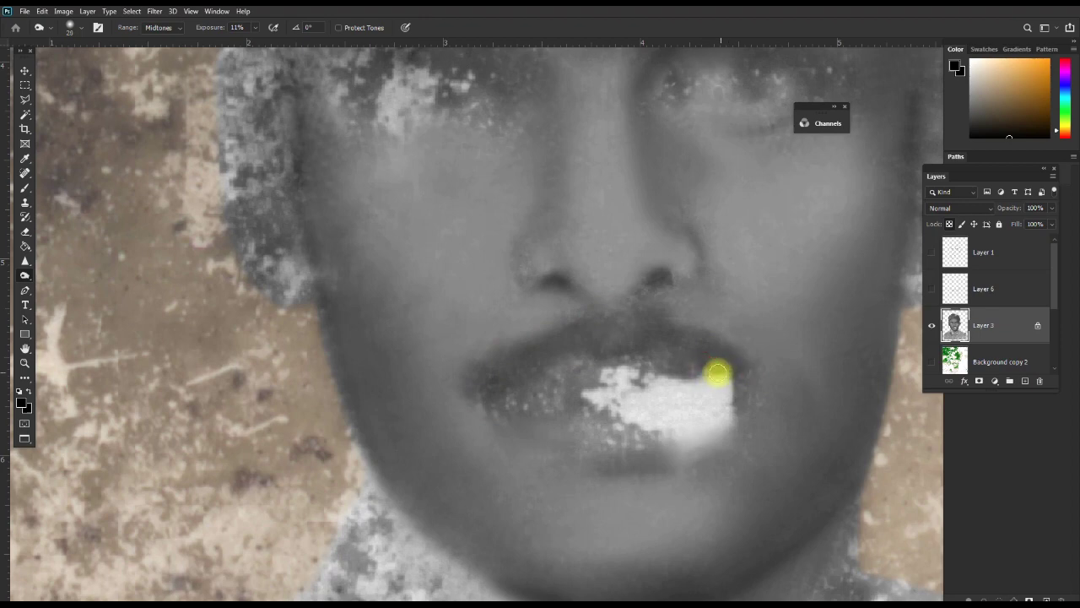
pyautogui.click(714, 357)
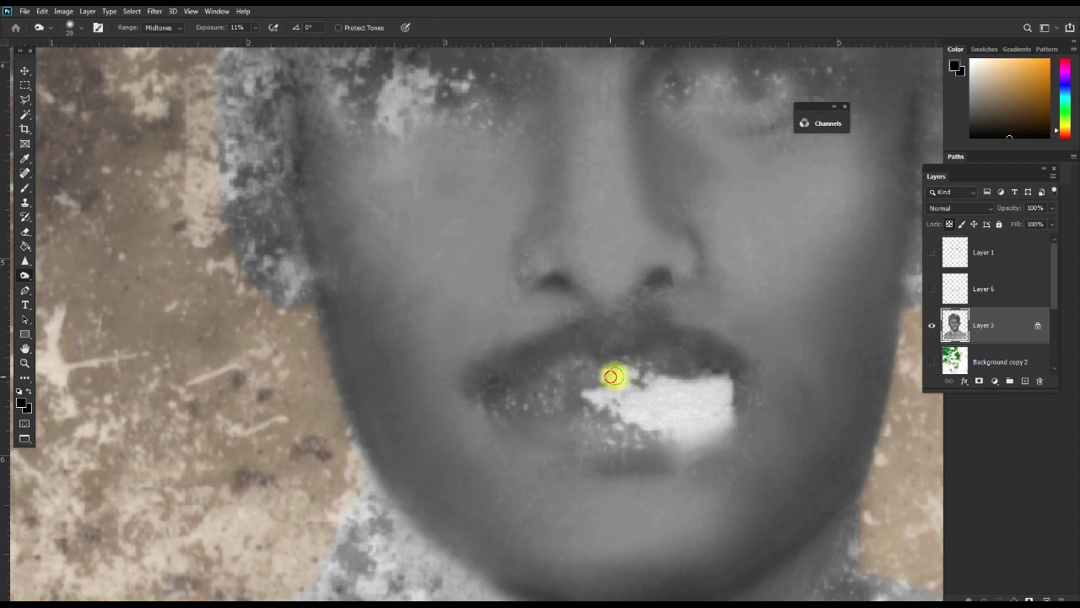
pyautogui.moveTo(630, 375); pyautogui.dragTo(636, 372)
pyautogui.moveTo(585, 397)
pyautogui.mouseDown()
pyautogui.moveTo(682, 391)
pyautogui.moveTo(602, 405)
pyautogui.moveTo(650, 414)
pyautogui.mouseUp()
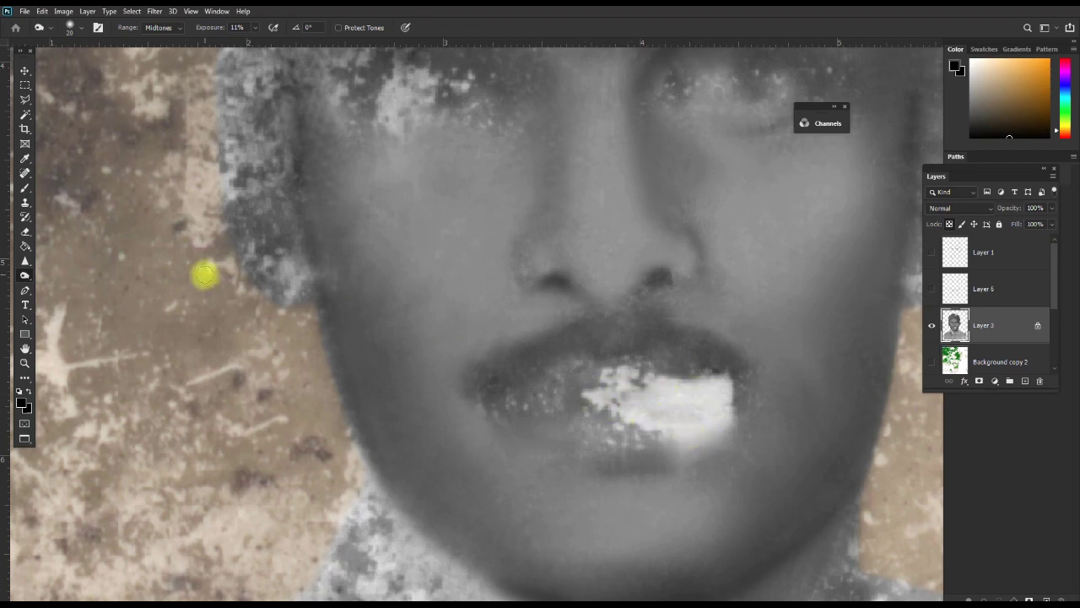
pyautogui.moveTo(610, 413)
pyautogui.mouseDown()
pyautogui.moveTo(652, 415)
pyautogui.moveTo(658, 465)
pyautogui.mouseUp()
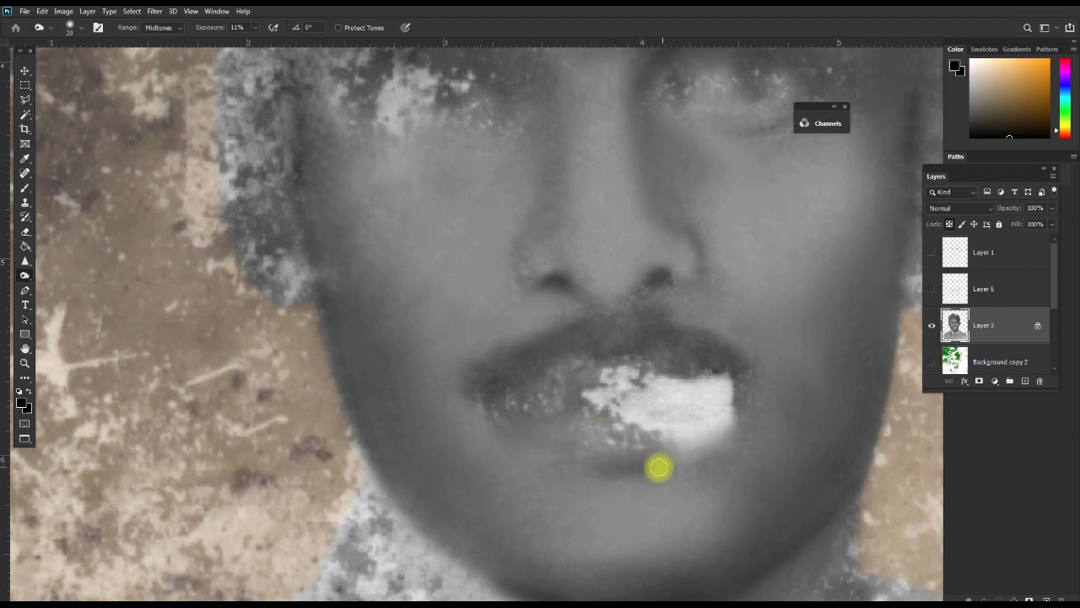
# Show Layer 6, dodge the chin just below the lower lip, then hide the sketch
pyautogui.click(932, 289)
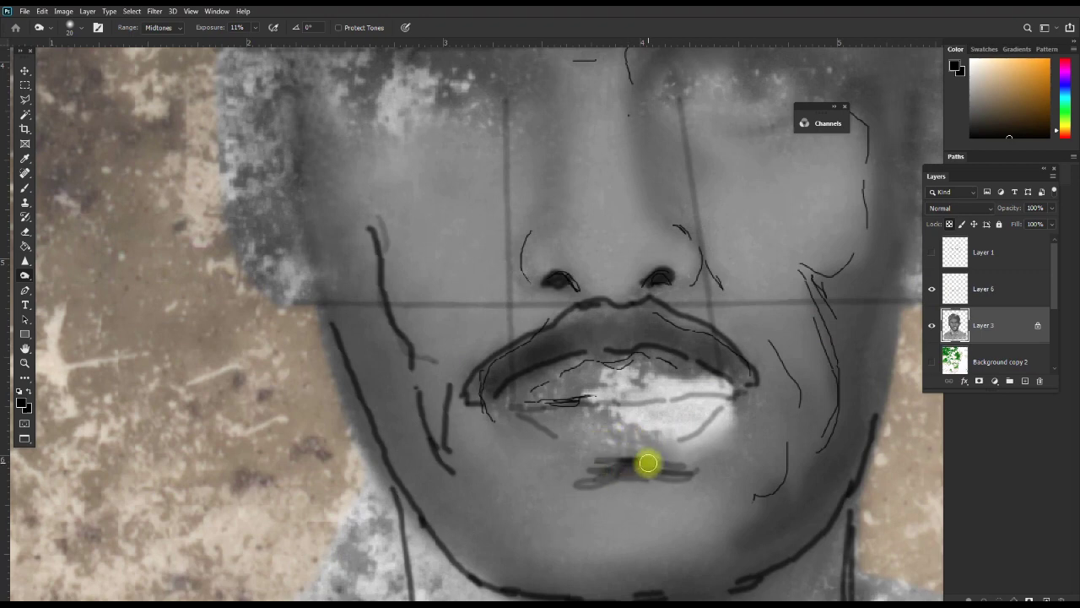
pyautogui.moveTo(614, 466); pyautogui.dragTo(633, 463)
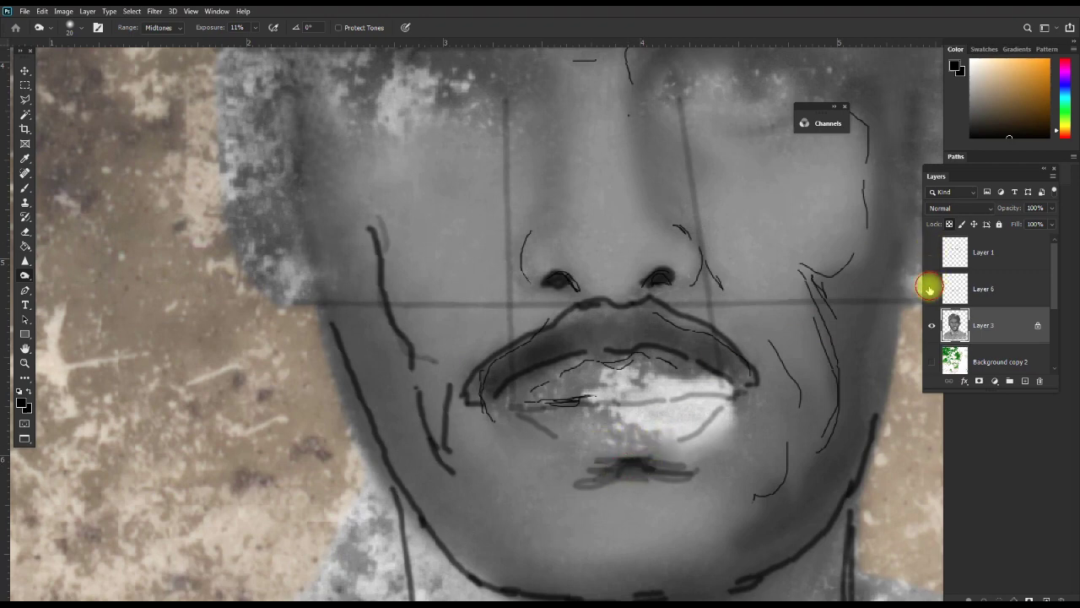
pyautogui.click(930, 288)
pyautogui.click(930, 288)
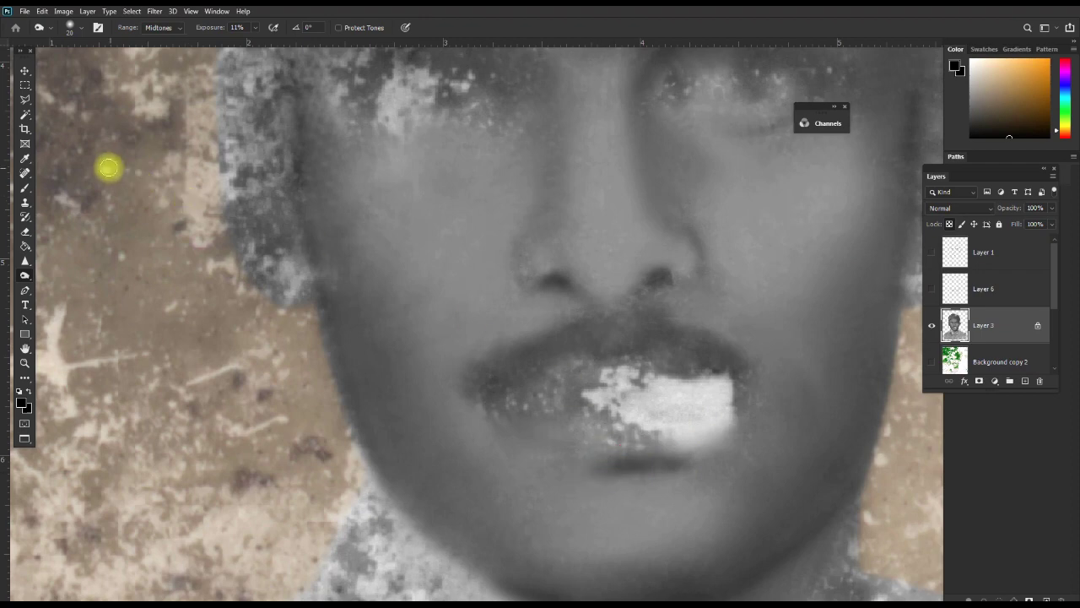
# Switch to the Brush tool and set its opacity to 9%
pyautogui.rightClick(27, 275)
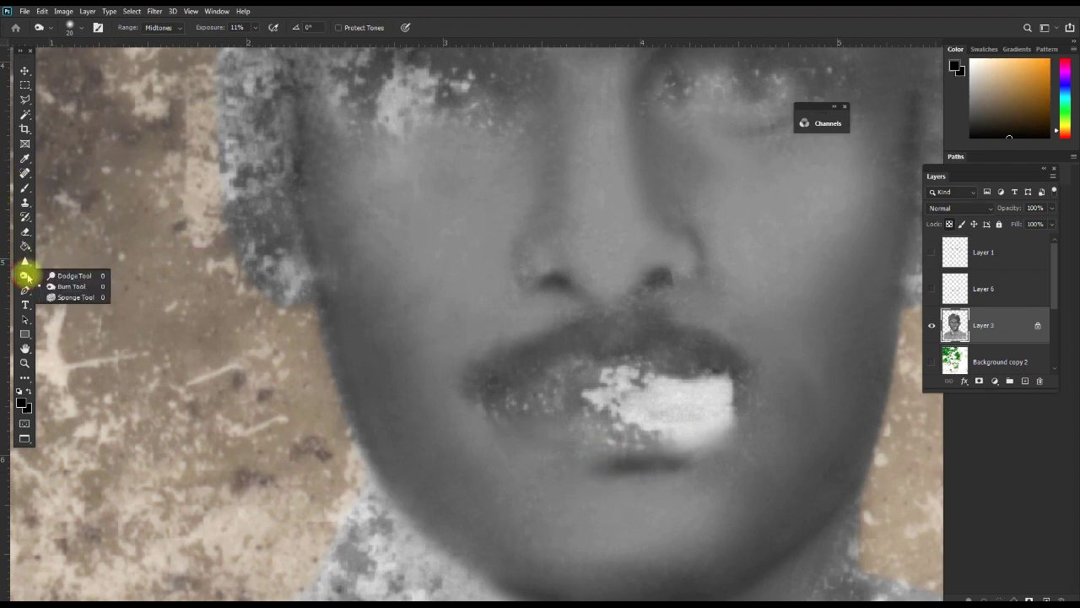
pyautogui.click(26, 275)
pyautogui.click(24, 187)
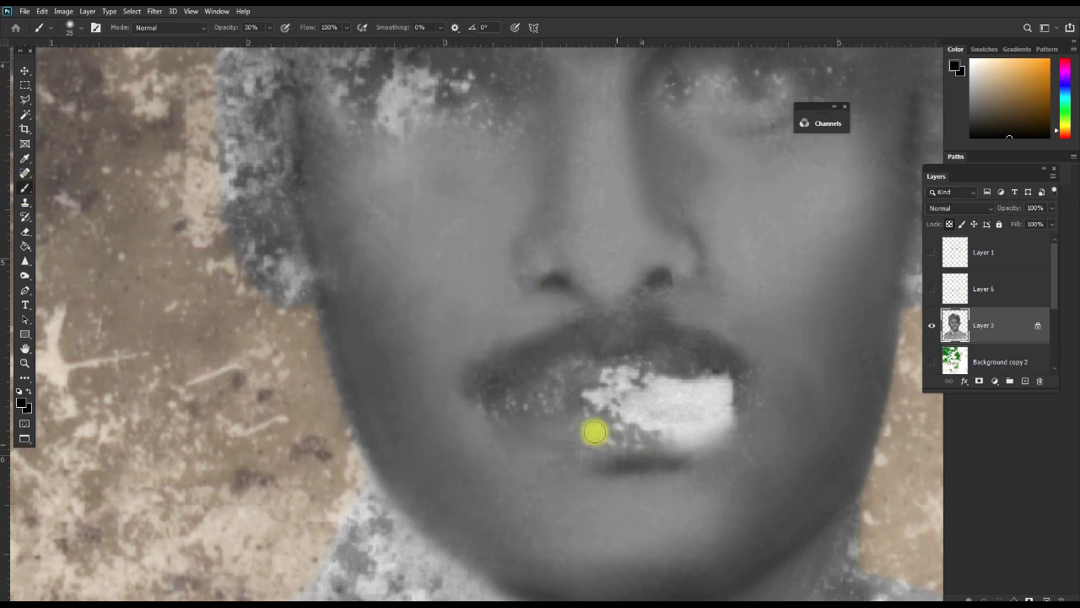
pyautogui.click(268, 29)
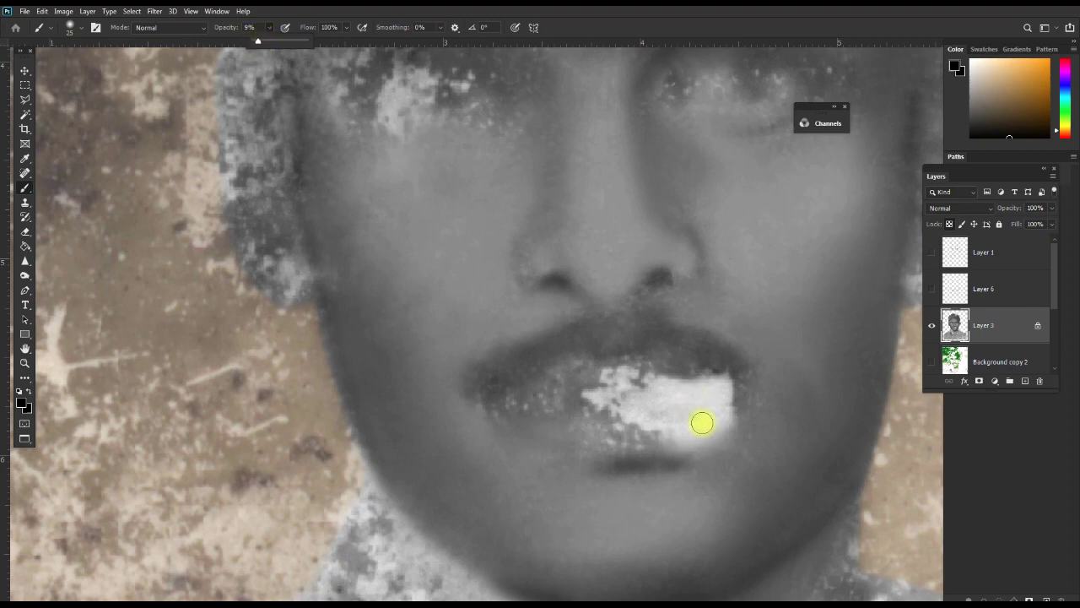
# Sample grey from the lips and paint it softly over the white lip patch
pyautogui.moveTo(583, 421)
pyautogui.mouseDown()
pyautogui.moveTo(599, 374)
pyautogui.moveTo(581, 447)
pyautogui.moveTo(677, 442)
pyautogui.moveTo(594, 413)
pyautogui.mouseUp()
pyautogui.keyDown('alt'); pyautogui.click(608, 417); pyautogui.keyUp('alt')
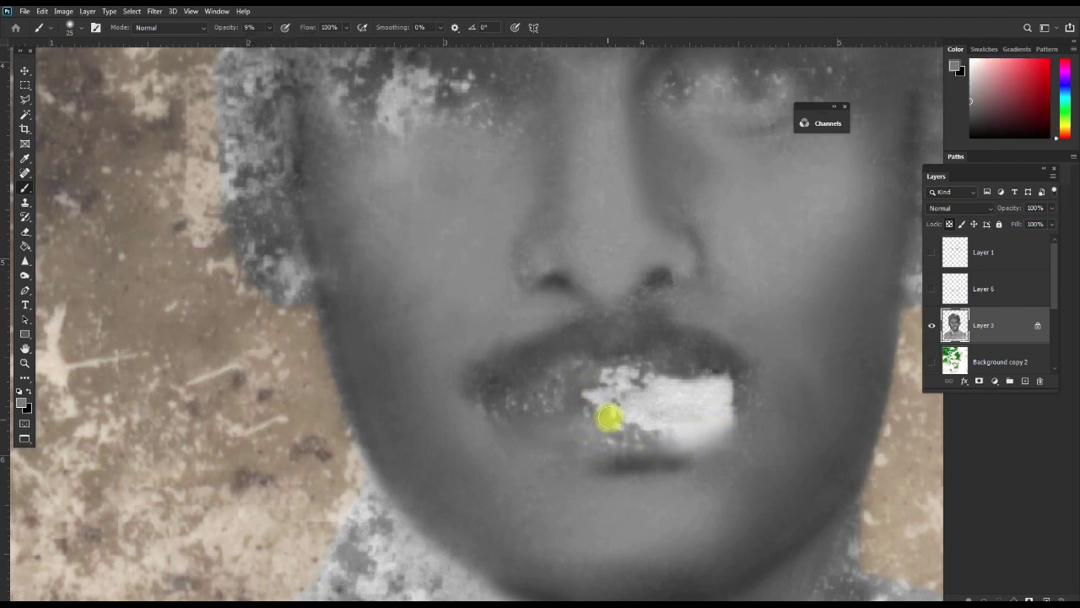
pyautogui.moveTo(622, 412)
pyautogui.mouseDown()
pyautogui.moveTo(657, 421)
pyautogui.moveTo(622, 413)
pyautogui.mouseUp()
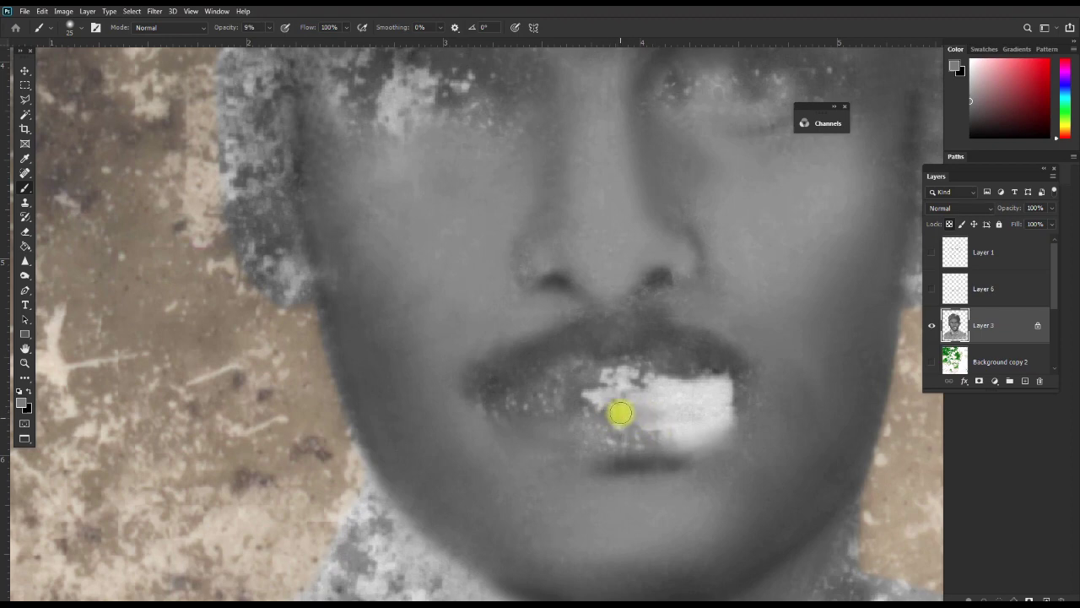
pyautogui.moveTo(597, 407)
pyautogui.mouseDown()
pyautogui.moveTo(627, 397)
pyautogui.moveTo(656, 405)
pyautogui.moveTo(655, 421)
pyautogui.moveTo(682, 419)
pyautogui.moveTo(649, 443)
pyautogui.moveTo(600, 424)
pyautogui.mouseUp()
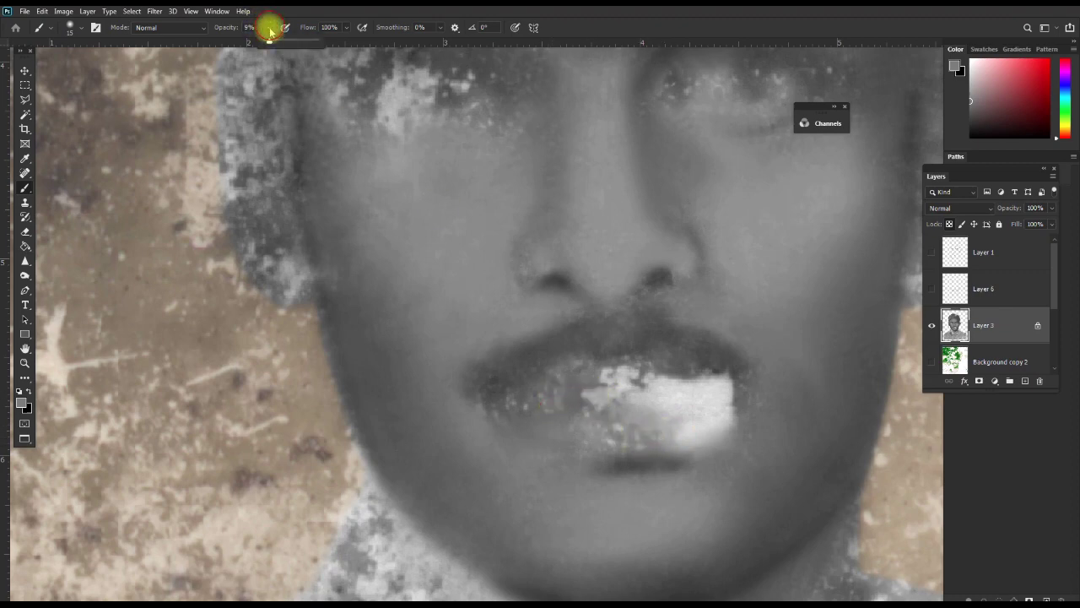
# Raise brush opacity to 22% and paint over the damaged right lip corner
pyautogui.moveTo(276, 41); pyautogui.dragTo(276, 41)
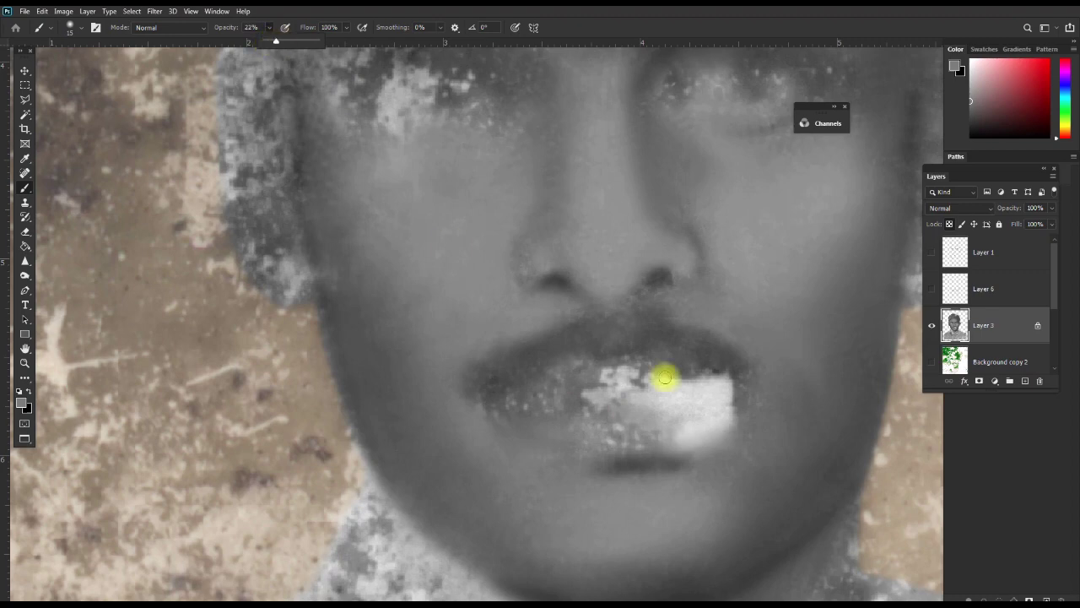
pyautogui.moveTo(664, 434); pyautogui.dragTo(735, 388)
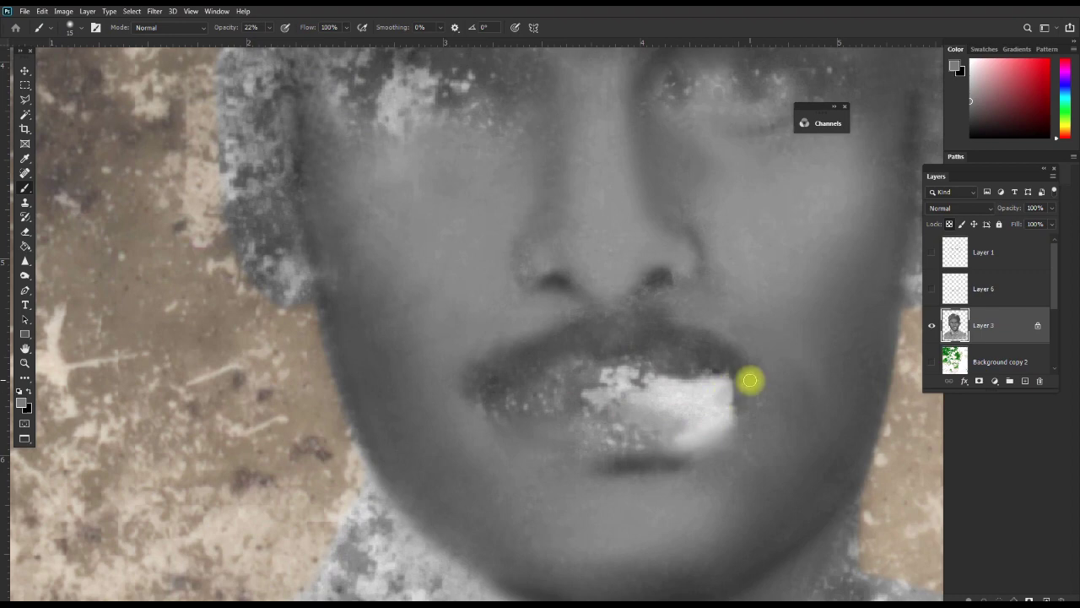
pyautogui.click(737, 393)
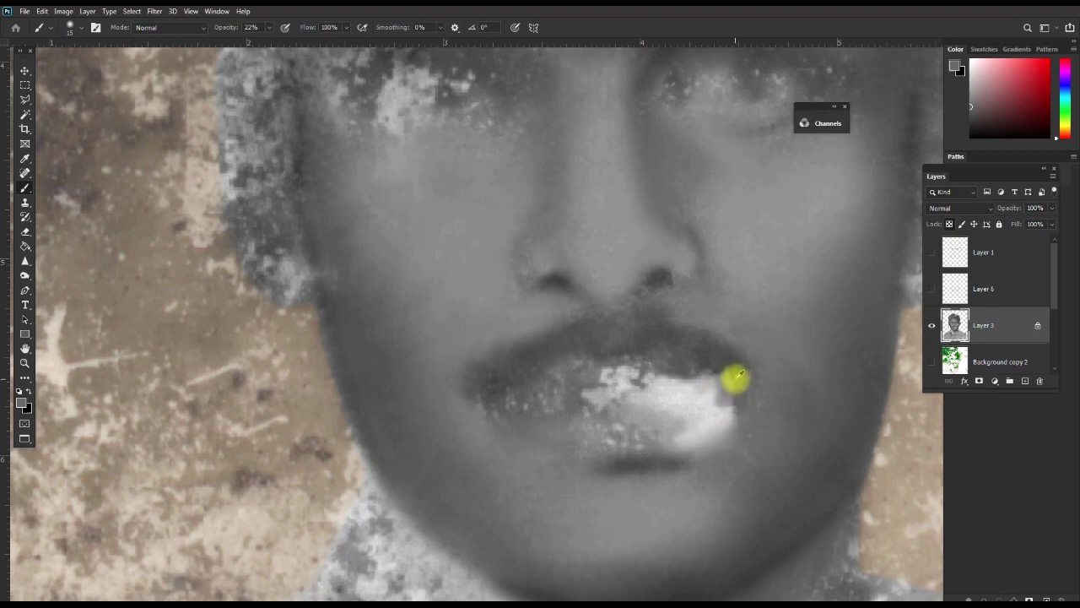
pyautogui.click(732, 378)
pyautogui.moveTo(725, 376); pyautogui.dragTo(697, 369)
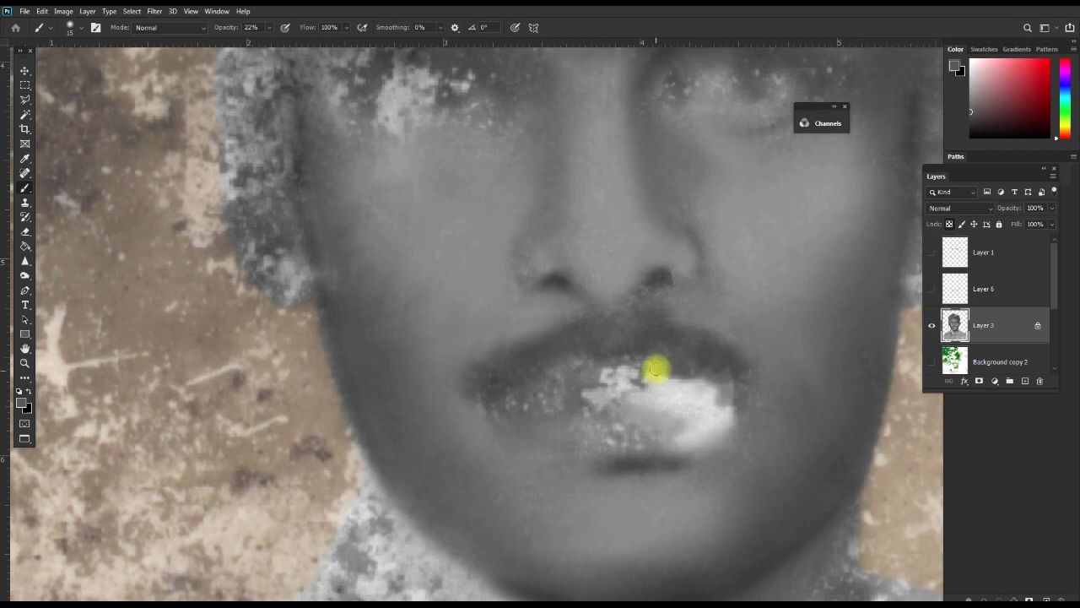
# Dab and stroke grey along the upper lip's white patch and reshape the lower-lip highlight
pyautogui.click(667, 377)
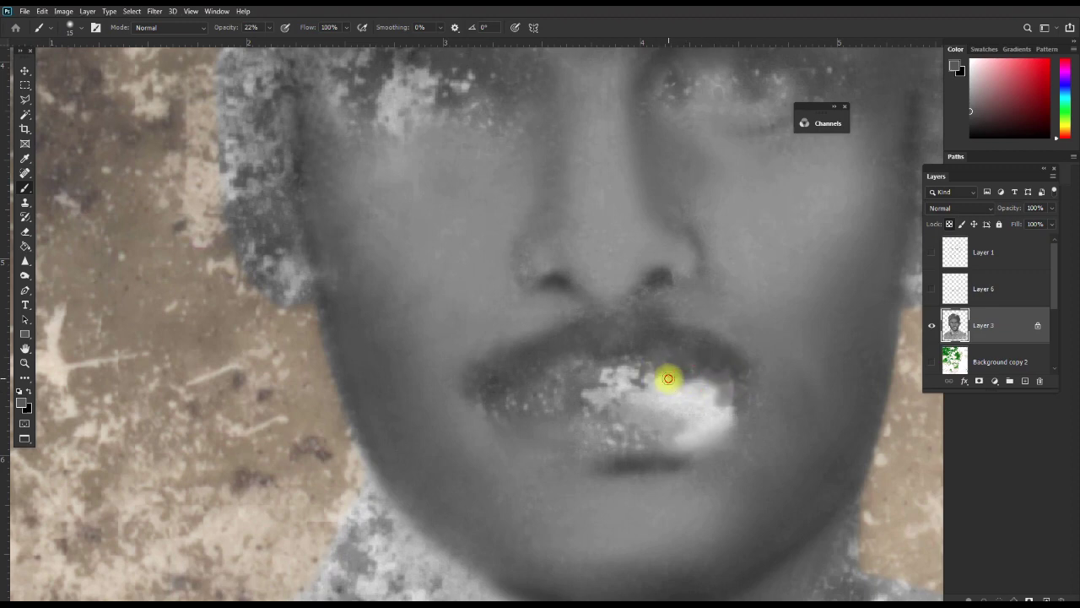
pyautogui.click(643, 376)
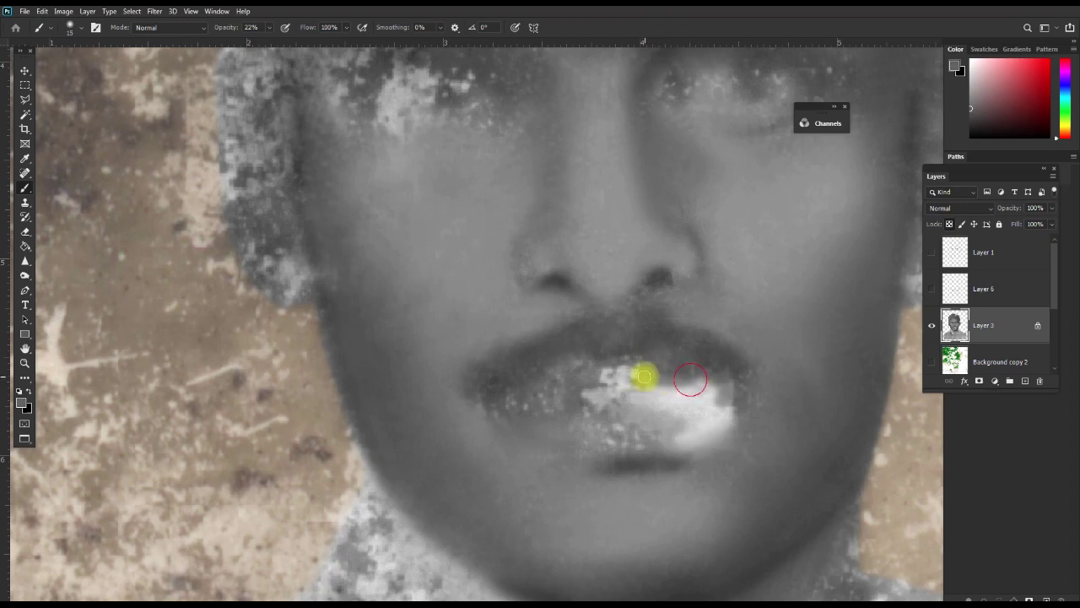
pyautogui.click(644, 369)
pyautogui.moveTo(643, 370); pyautogui.dragTo(634, 374)
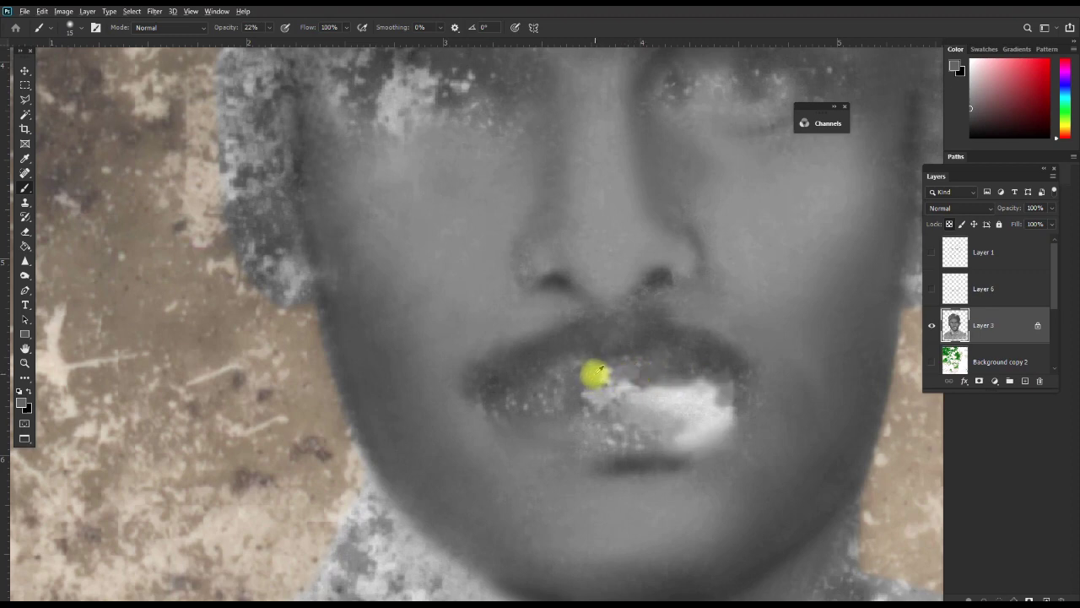
pyautogui.click(601, 376)
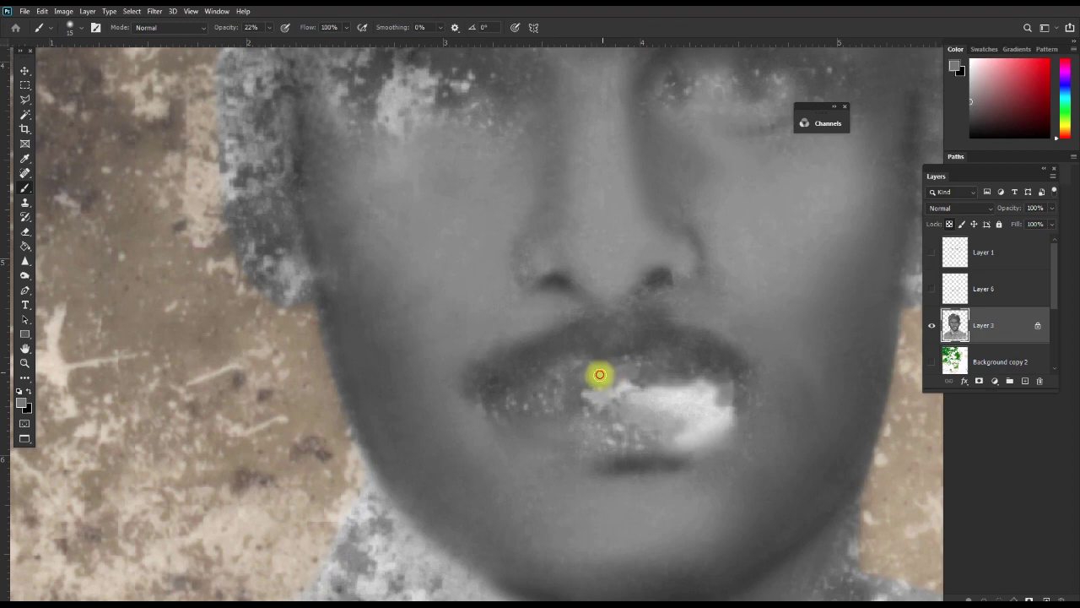
pyautogui.moveTo(599, 374); pyautogui.dragTo(583, 386)
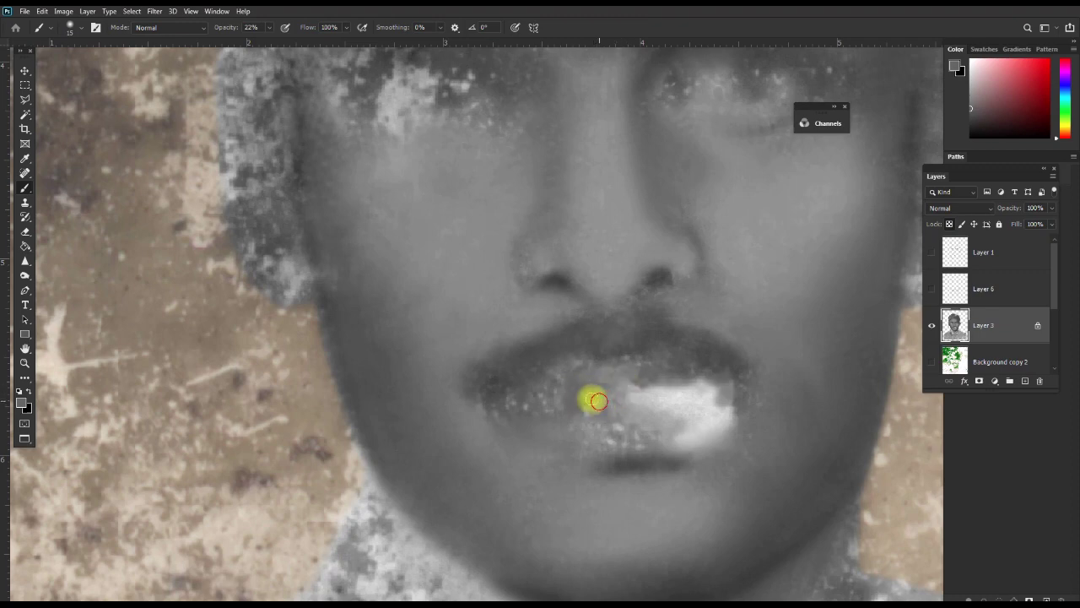
pyautogui.moveTo(563, 391)
pyautogui.mouseDown()
pyautogui.moveTo(554, 393)
pyautogui.moveTo(569, 391)
pyautogui.mouseUp()
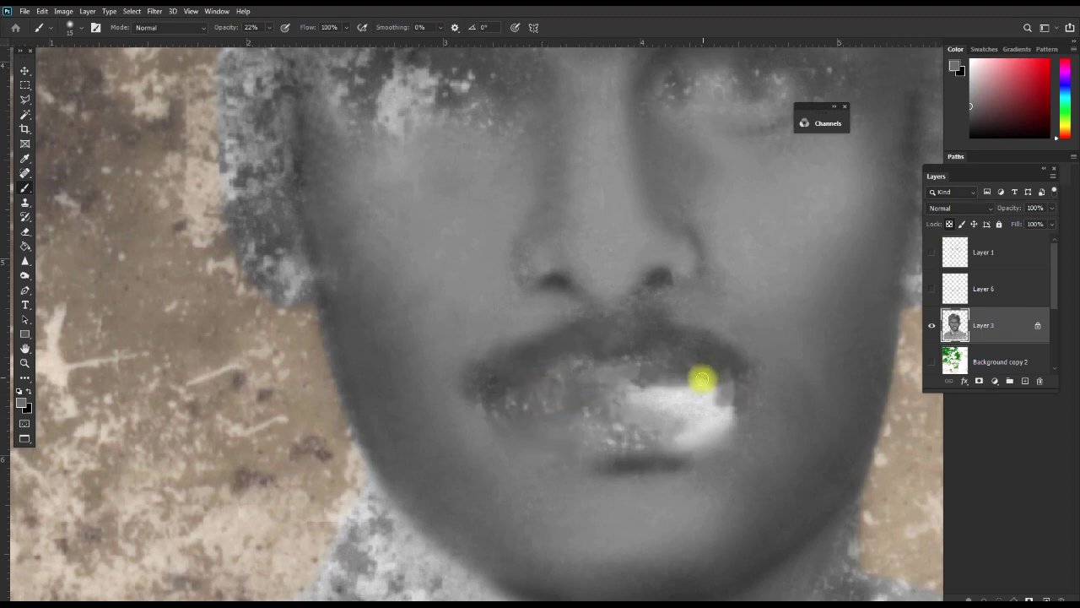
pyautogui.click(679, 364)
pyautogui.moveTo(672, 379)
pyautogui.mouseDown()
pyautogui.moveTo(699, 385)
pyautogui.moveTo(570, 408)
pyautogui.mouseUp()
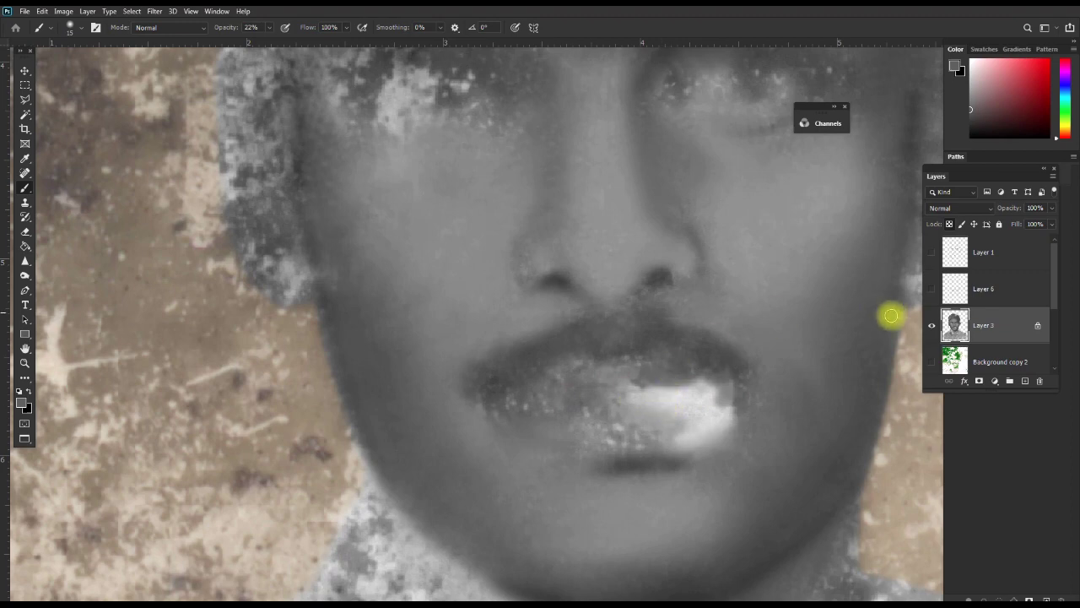
# Show the Layer 6 sketch and brush the lower lip along its outline toward the left
pyautogui.click(931, 288)
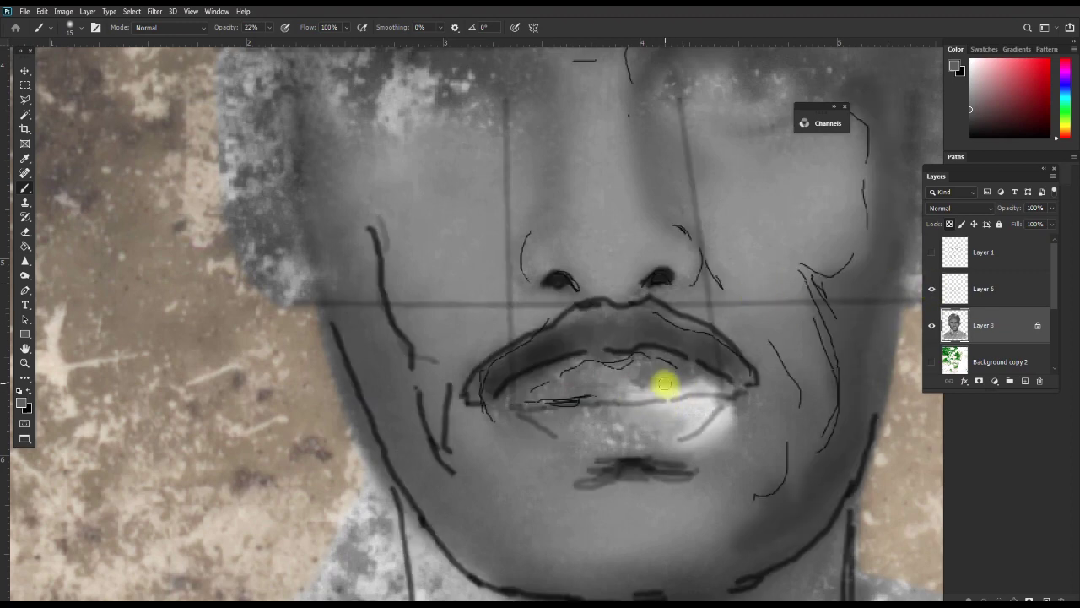
pyautogui.moveTo(657, 381)
pyautogui.mouseDown()
pyautogui.moveTo(637, 393)
pyautogui.moveTo(654, 386)
pyautogui.mouseUp()
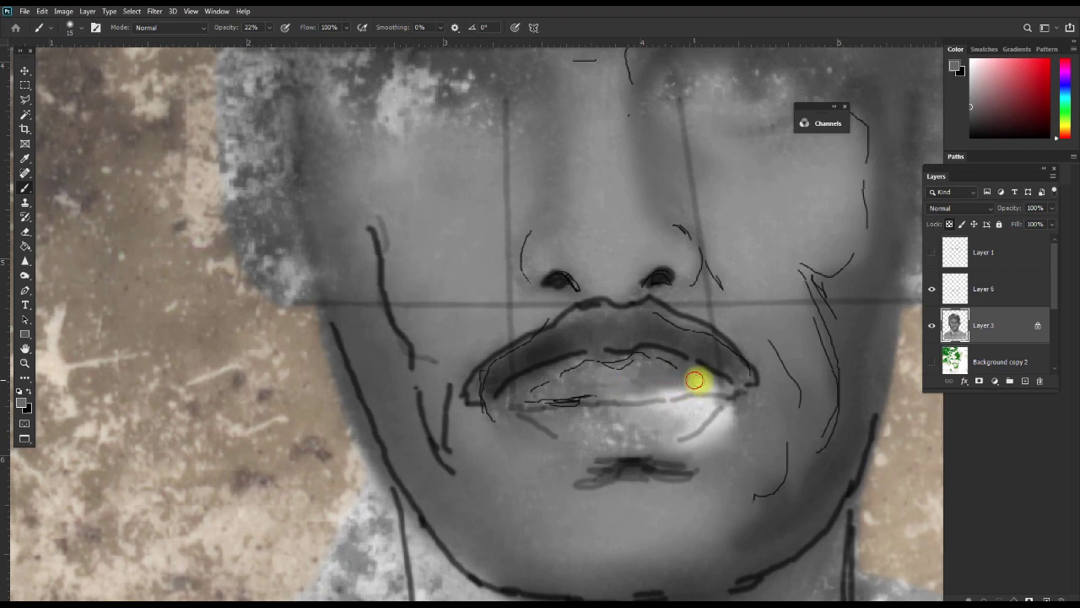
pyautogui.moveTo(700, 387)
pyautogui.mouseDown()
pyautogui.moveTo(616, 381)
pyautogui.moveTo(644, 386)
pyautogui.moveTo(643, 404)
pyautogui.moveTo(716, 397)
pyautogui.moveTo(676, 433)
pyautogui.moveTo(706, 411)
pyautogui.moveTo(670, 402)
pyautogui.moveTo(716, 413)
pyautogui.moveTo(672, 425)
pyautogui.moveTo(621, 417)
pyautogui.moveTo(630, 435)
pyautogui.mouseUp()
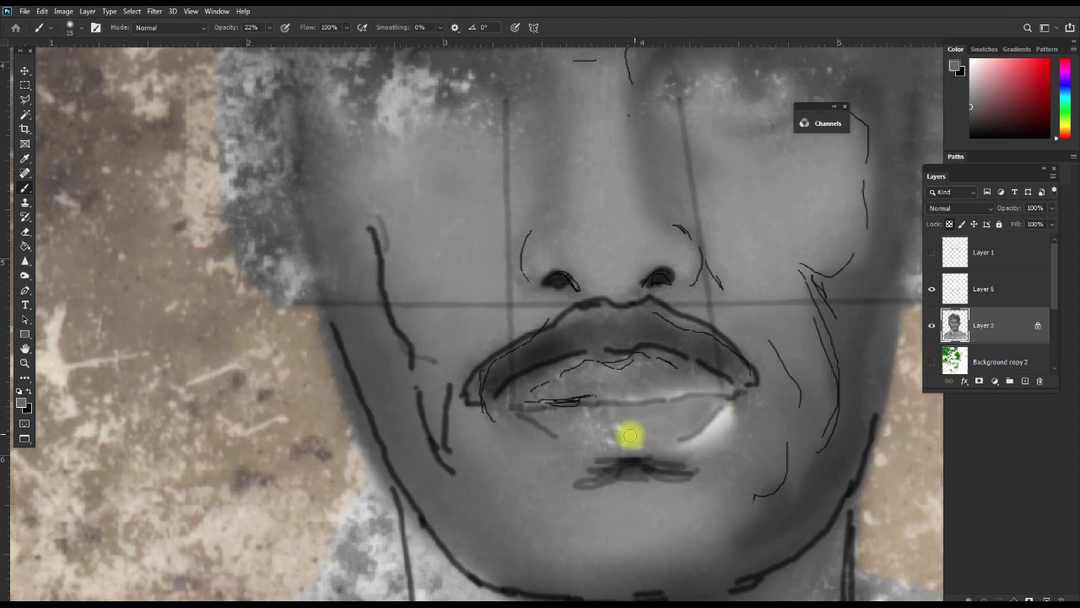
# Hide the sketch, sample the lower lip with a size-35 Clone Stamp, and stamp the right corner
pyautogui.click(931, 288)
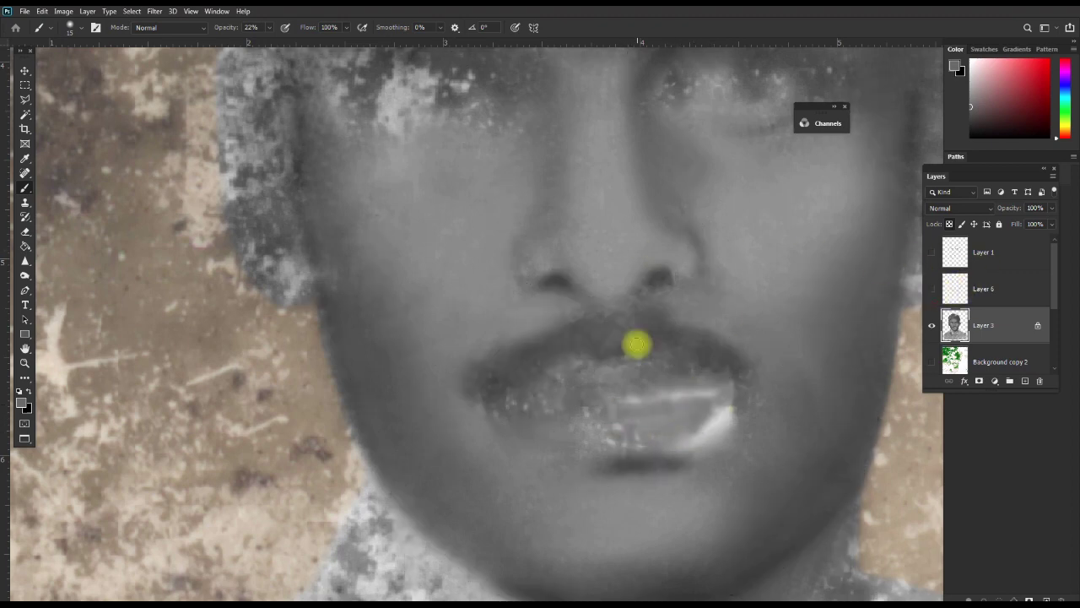
pyautogui.press('s')
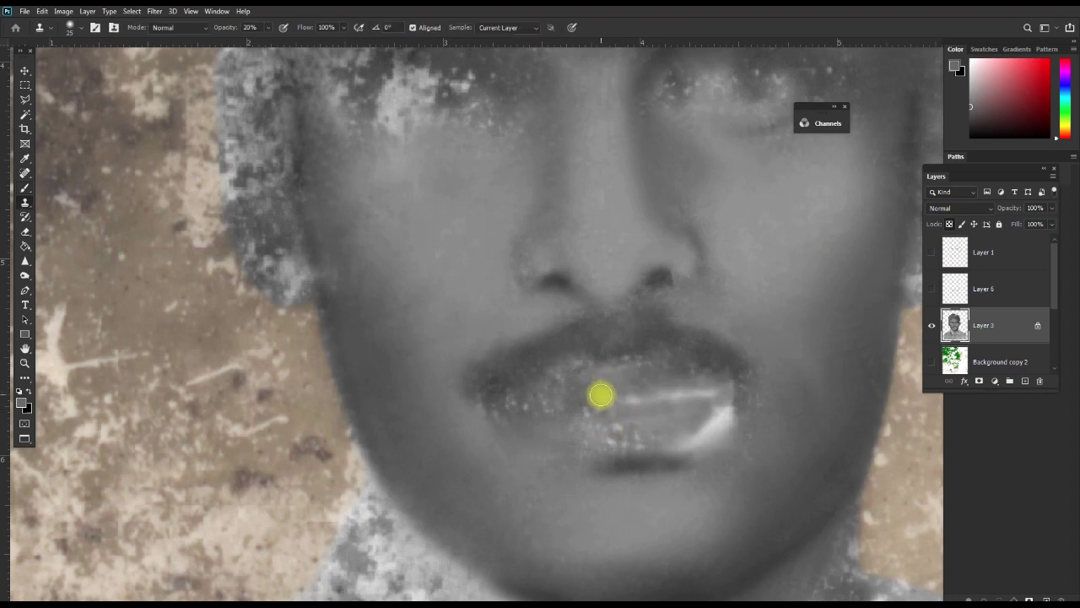
pyautogui.keyDown('alt'); pyautogui.click(541, 400); pyautogui.keyUp('alt')
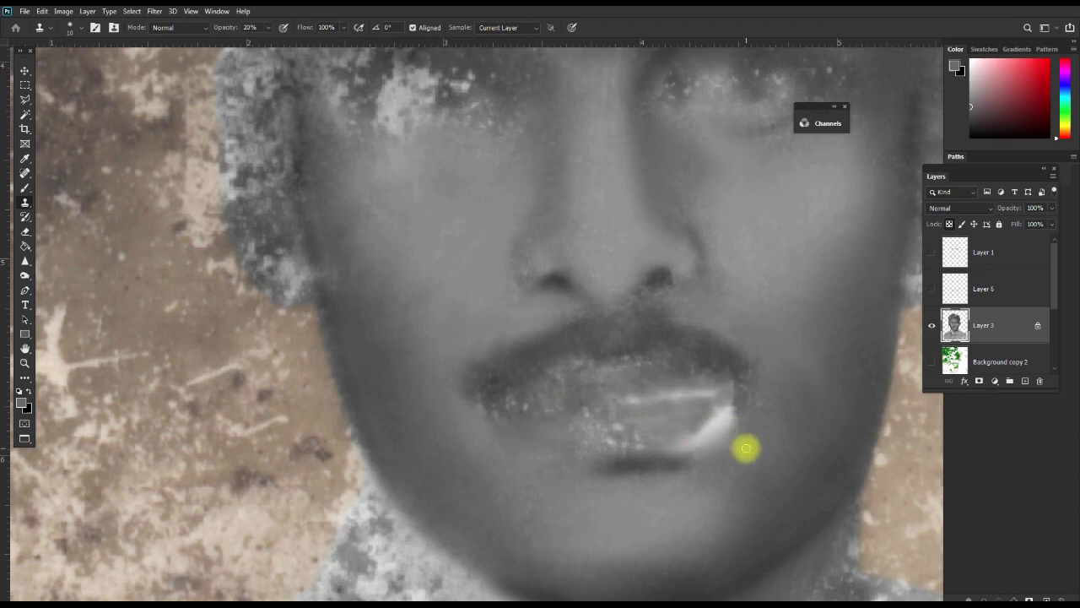
pyautogui.press(']')
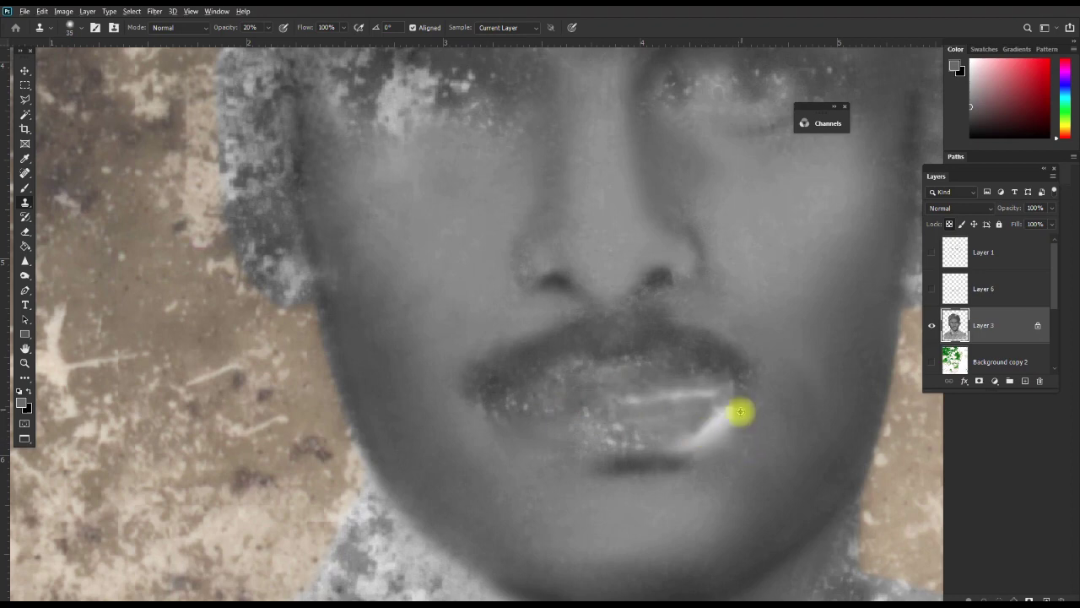
pyautogui.click(737, 409)
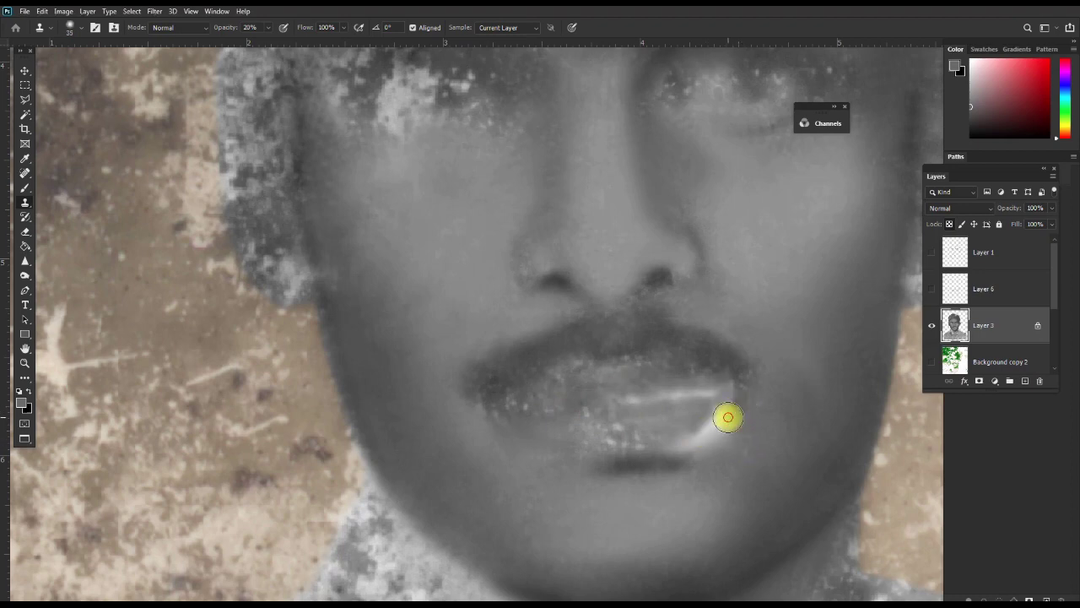
pyautogui.moveTo(727, 417)
pyautogui.mouseDown()
pyautogui.moveTo(740, 391)
pyautogui.moveTo(730, 383)
pyautogui.moveTo(740, 407)
pyautogui.moveTo(702, 415)
pyautogui.moveTo(709, 427)
pyautogui.mouseUp()
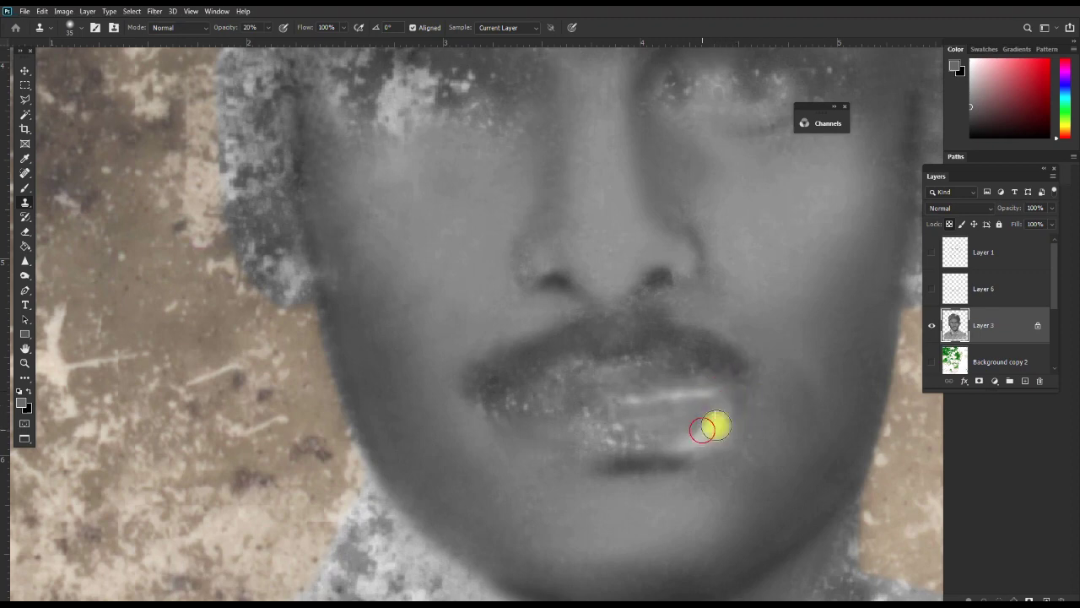
# Toggle Layer 3 off and on, then clone texture across the lower lip
pyautogui.click(932, 327)
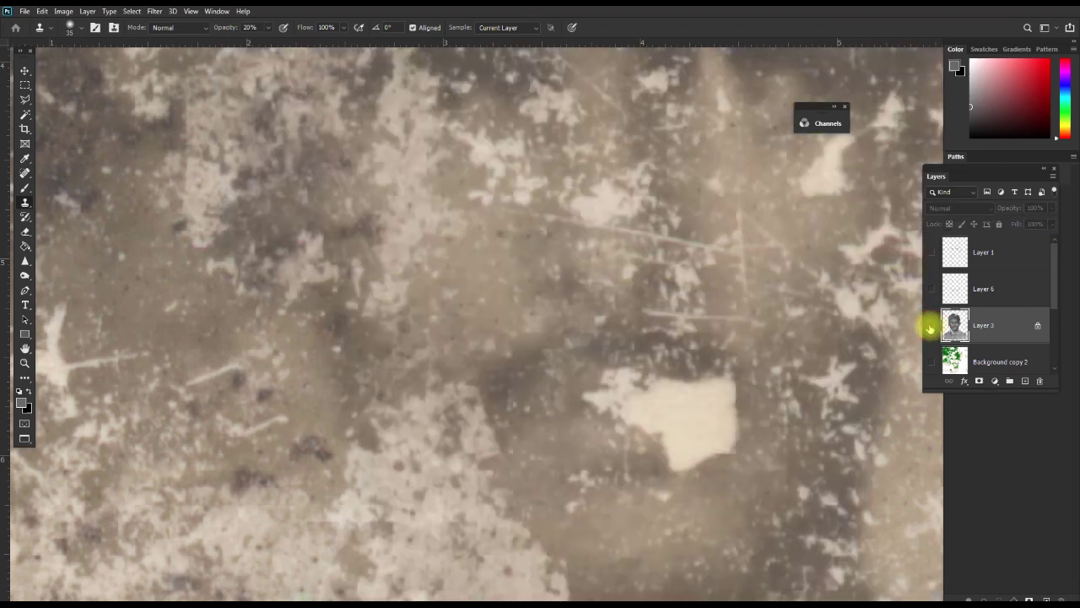
pyautogui.click(932, 328)
pyautogui.moveTo(713, 432)
pyautogui.mouseDown()
pyautogui.moveTo(732, 429)
pyautogui.moveTo(682, 436)
pyautogui.moveTo(718, 417)
pyautogui.moveTo(690, 434)
pyautogui.moveTo(696, 422)
pyautogui.moveTo(673, 402)
pyautogui.moveTo(554, 393)
pyautogui.moveTo(585, 424)
pyautogui.moveTo(633, 431)
pyautogui.moveTo(621, 430)
pyautogui.mouseUp()
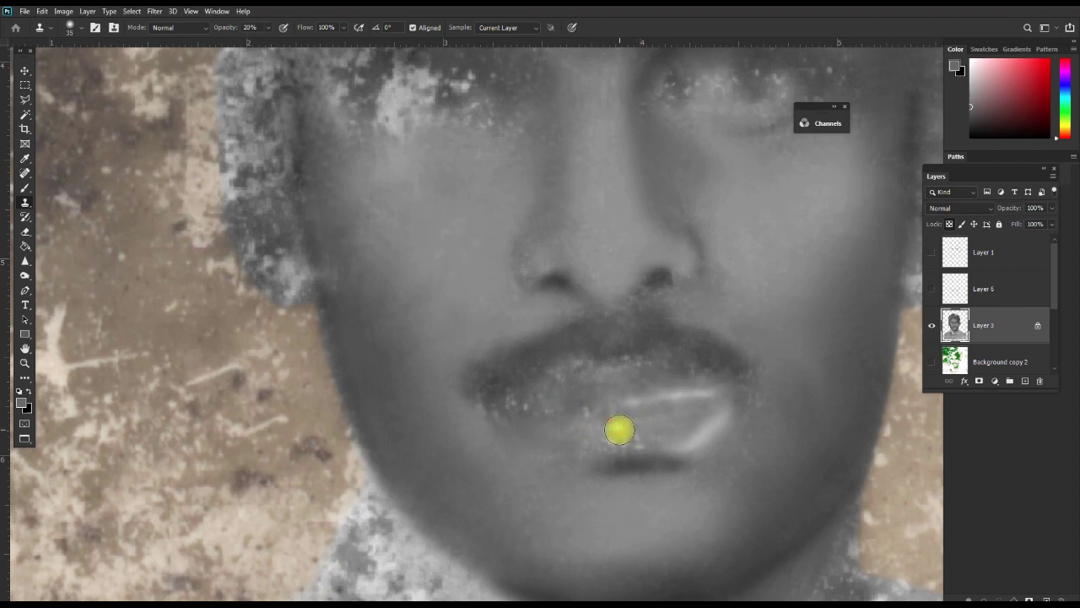
# Zoom in, brush down the bright lower-lip streak, check the sketch, then clone smoother texture across
pyautogui.keyDown('ctrl'); pyautogui.click(650, 417); pyautogui.keyUp('ctrl')
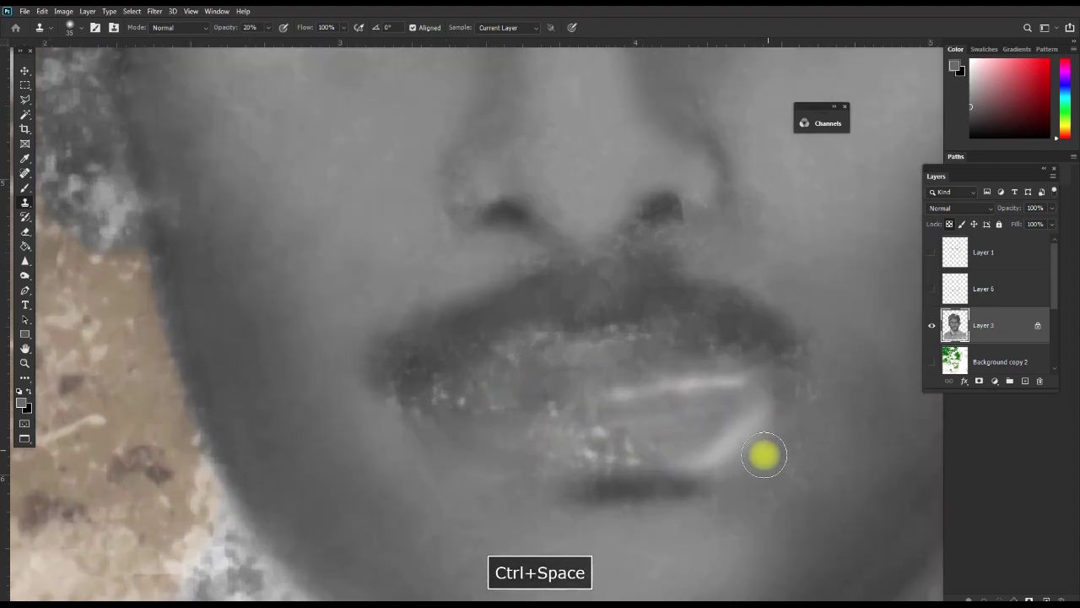
pyautogui.press('b')
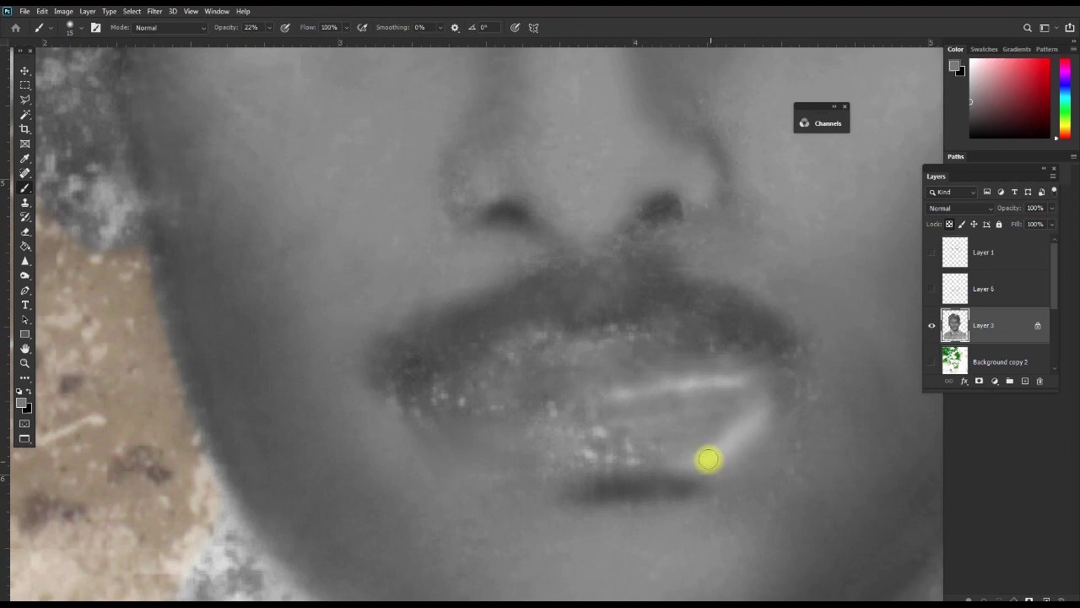
pyautogui.moveTo(707, 458)
pyautogui.mouseDown()
pyautogui.moveTo(767, 405)
pyautogui.moveTo(684, 453)
pyautogui.moveTo(731, 386)
pyautogui.moveTo(638, 390)
pyautogui.moveTo(708, 379)
pyautogui.moveTo(682, 380)
pyautogui.moveTo(605, 396)
pyautogui.moveTo(667, 372)
pyautogui.mouseUp()
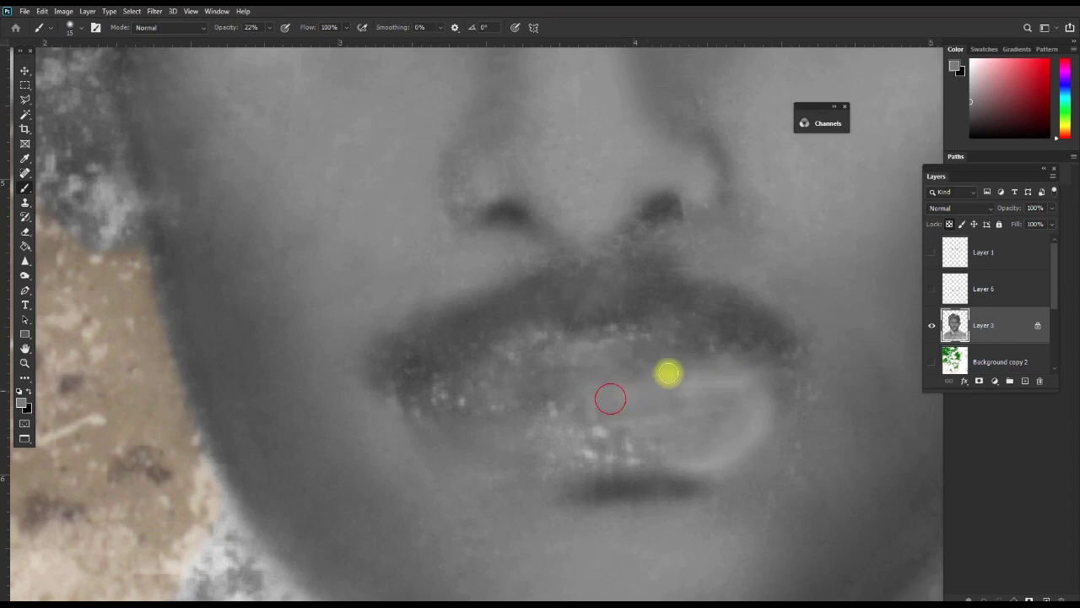
pyautogui.click(931, 289)
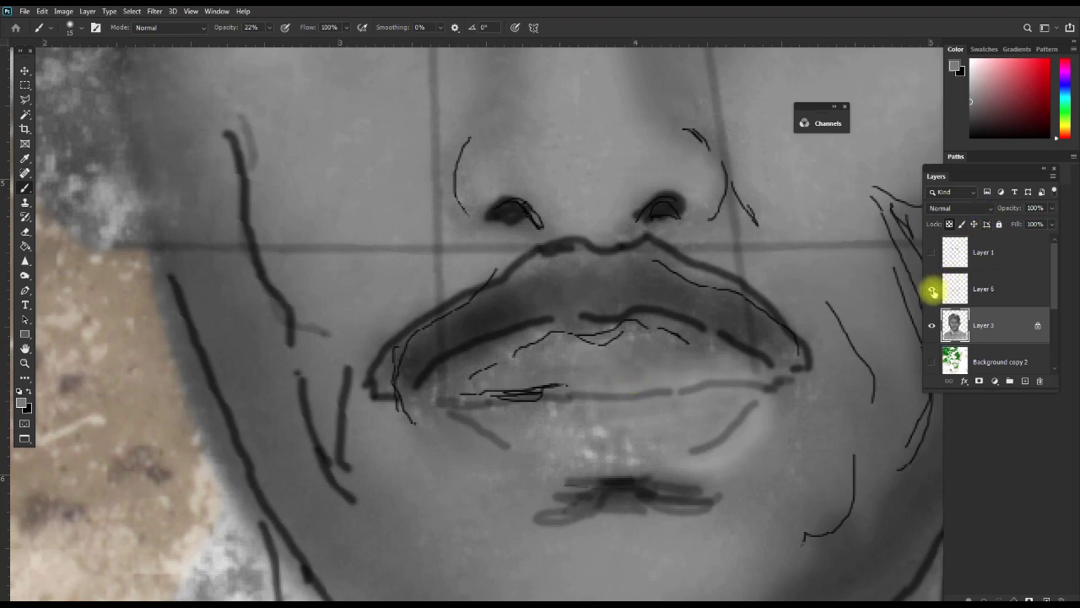
pyautogui.click(932, 289)
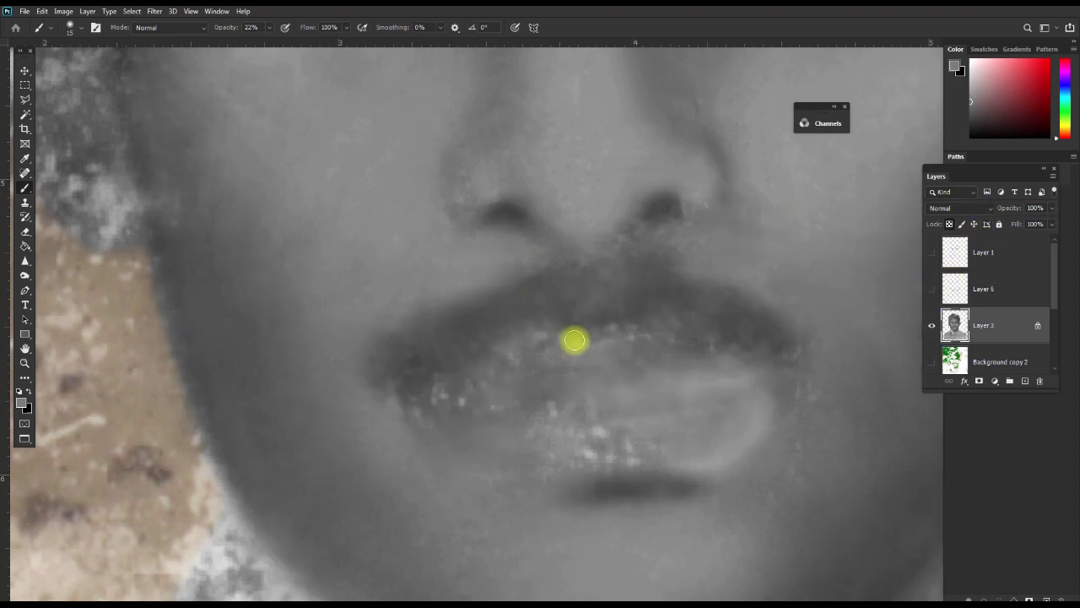
pyautogui.press('s')
pyautogui.moveTo(709, 382)
pyautogui.mouseDown()
pyautogui.moveTo(651, 362)
pyautogui.moveTo(623, 401)
pyautogui.mouseUp()
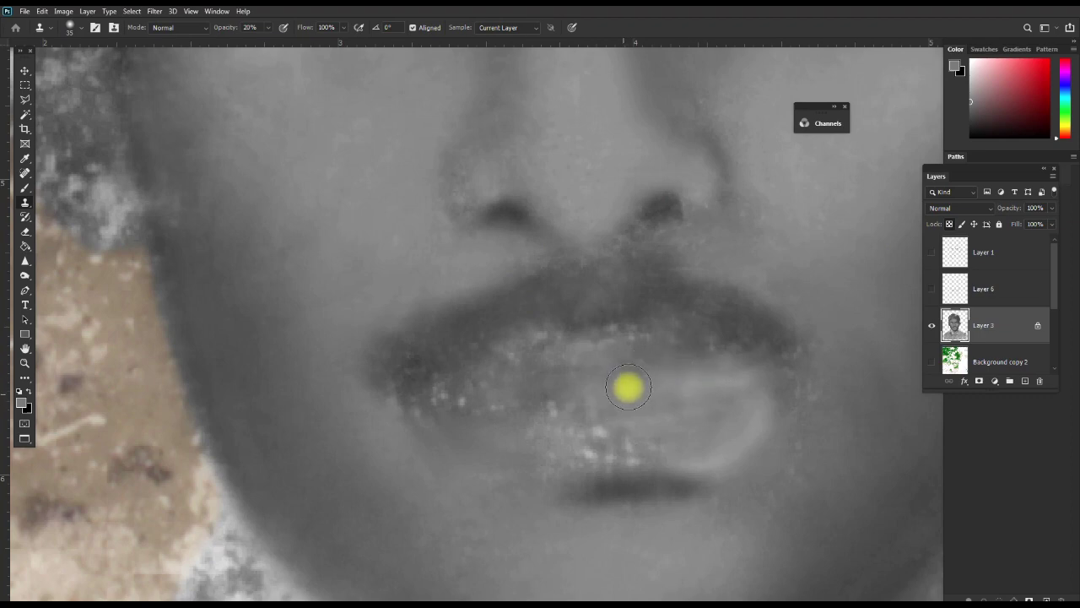
# Set Clone Stamp opacity to 70%, enlarge the brush, and compare with Layer 1's marks
pyautogui.press('F9')
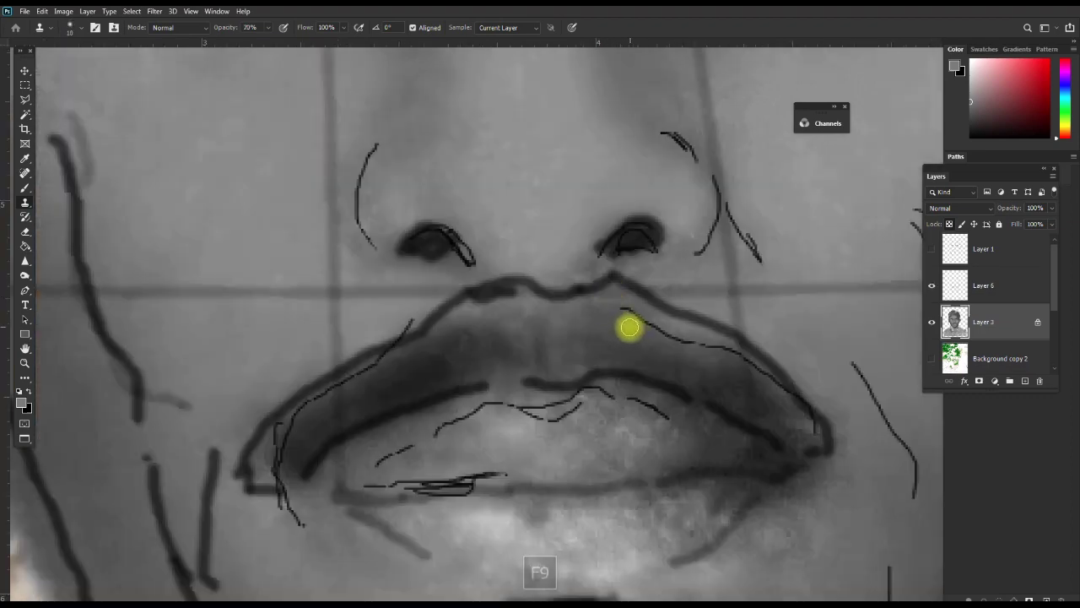
pyautogui.press('7')
pyautogui.press(']')
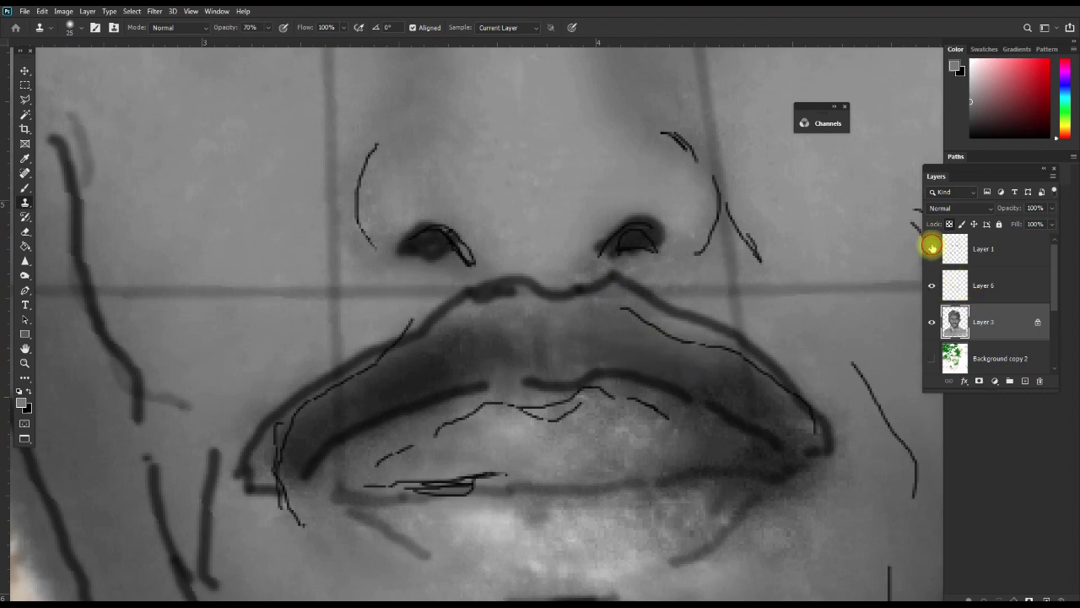
pyautogui.click(932, 248)
pyautogui.click(931, 248)
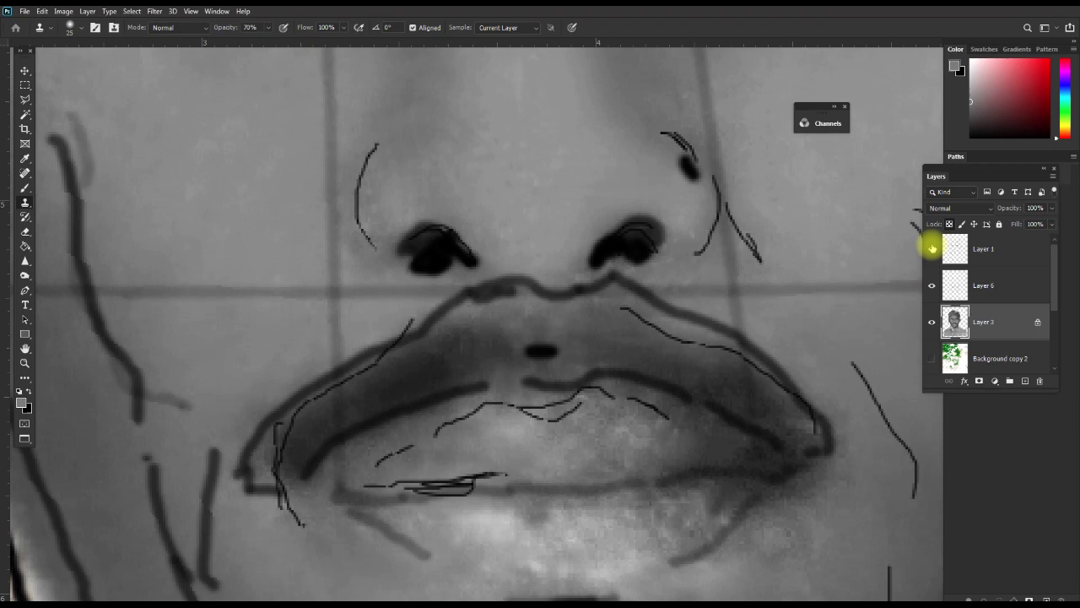
pyautogui.click(932, 249)
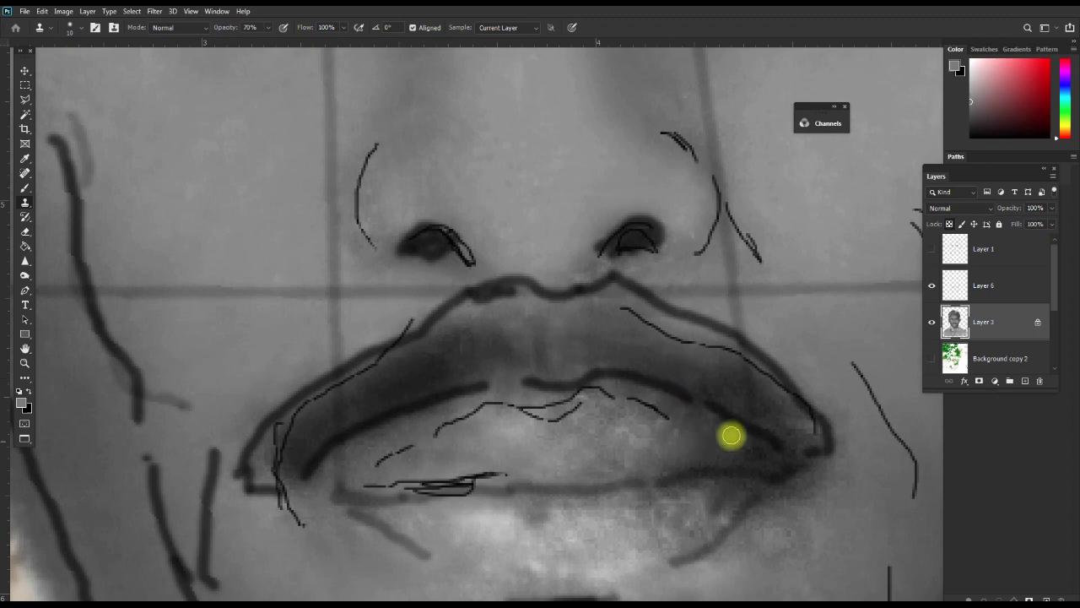
pyautogui.click(989, 318)
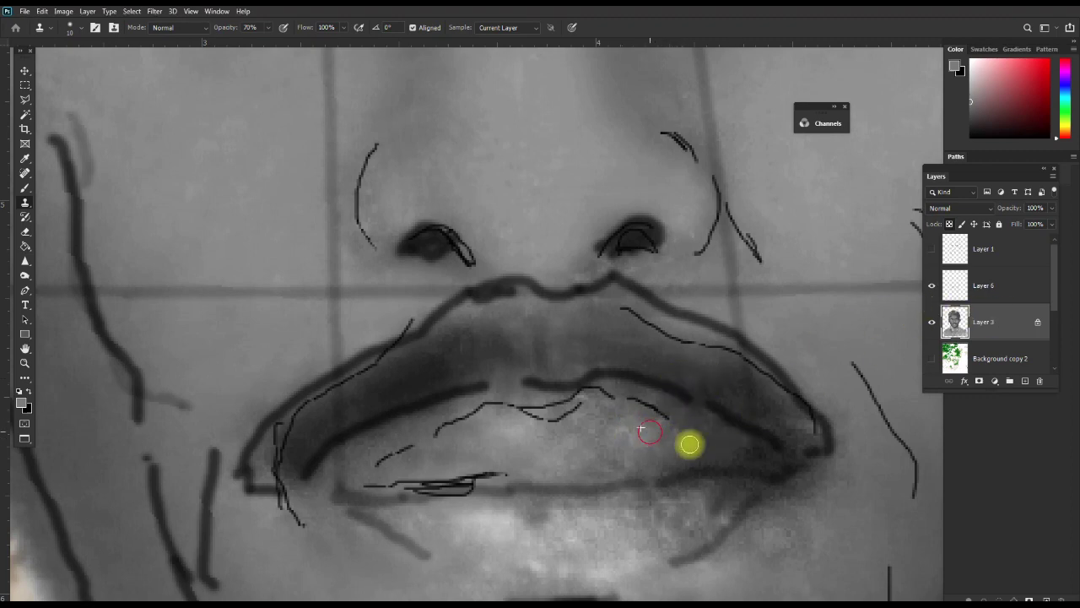
# Clone texture along the lower lip and its corner, enlarging the brush to about 25
pyautogui.click(731, 505)
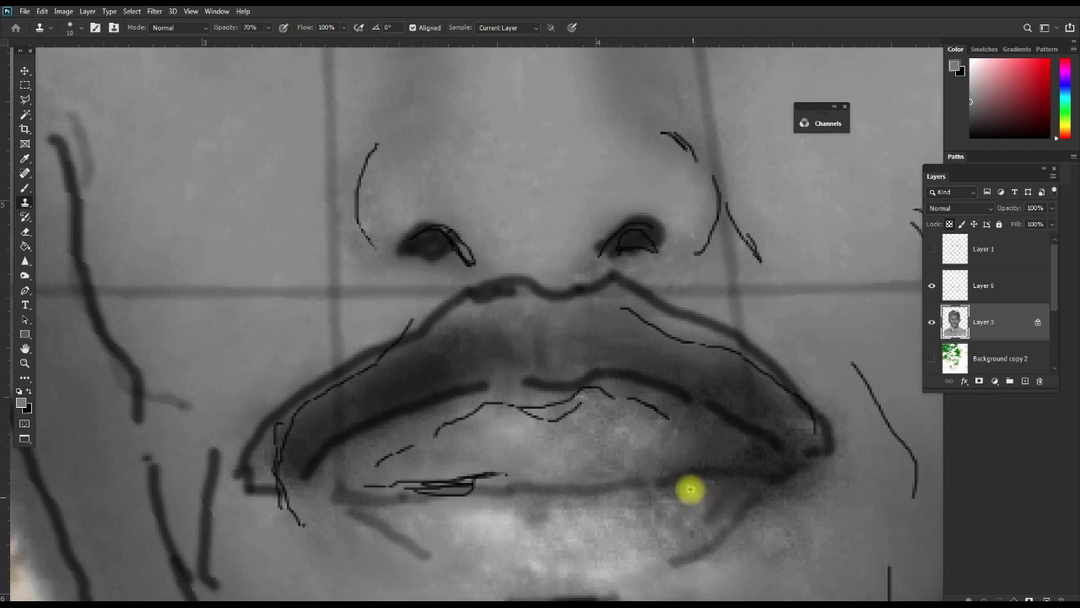
pyautogui.click(699, 479)
pyautogui.moveTo(716, 478); pyautogui.dragTo(482, 497)
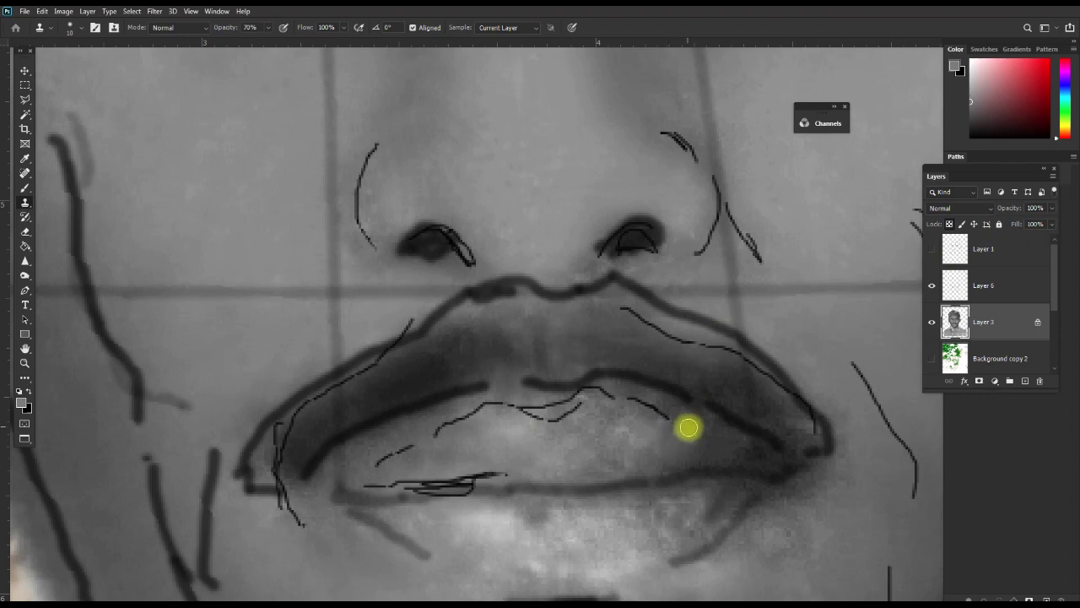
pyautogui.moveTo(687, 427)
pyautogui.mouseDown()
pyautogui.moveTo(709, 427)
pyautogui.moveTo(701, 421)
pyautogui.mouseUp()
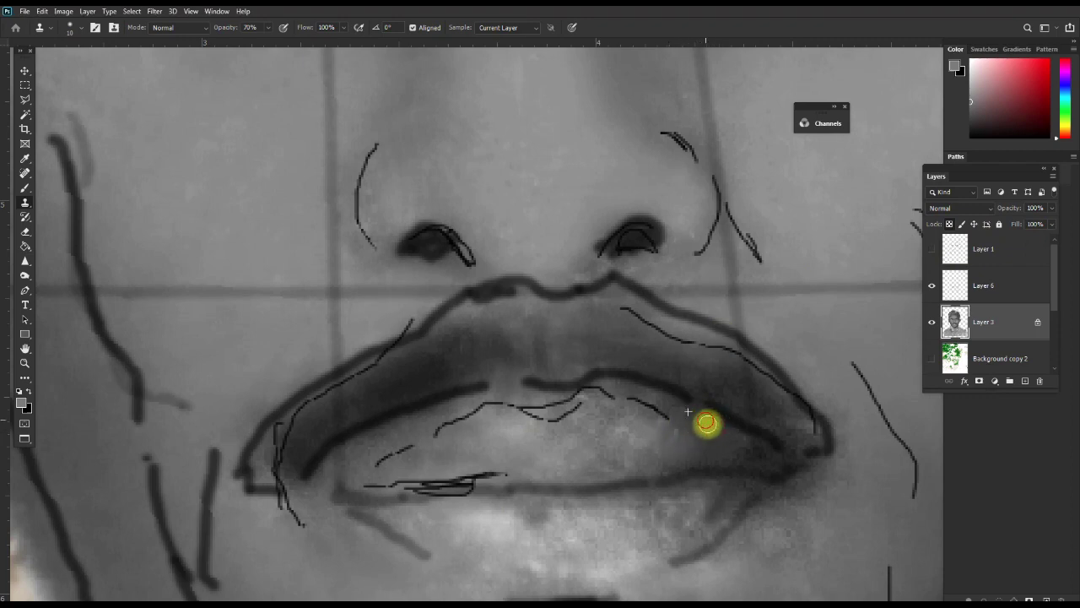
pyautogui.press(']')
pyautogui.press(']')
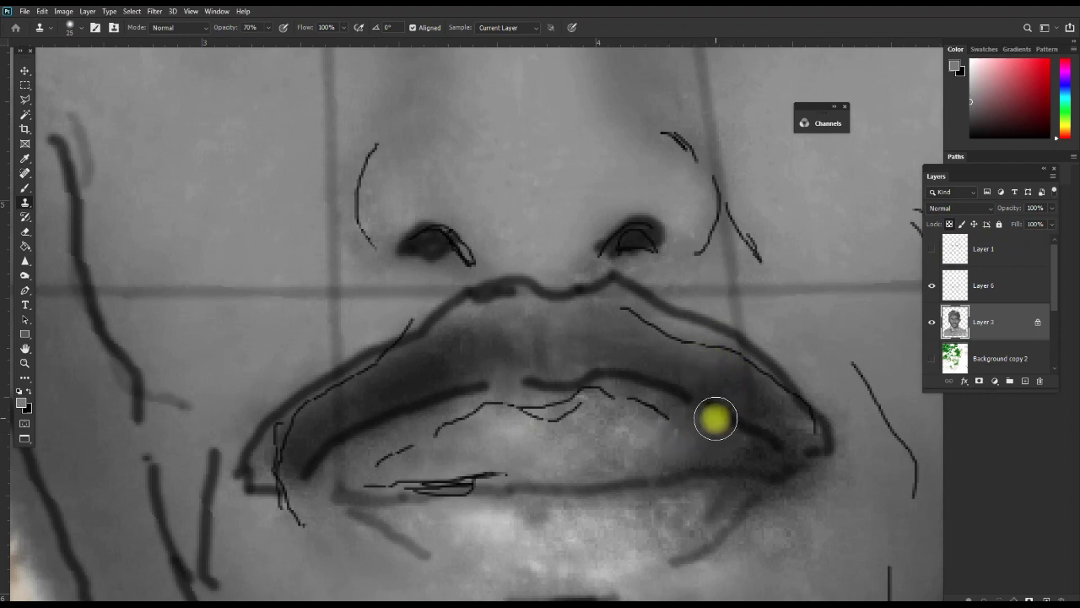
# Set Layer 6's sketch opacity to 57%, then reselect Layer 3
pyautogui.click(986, 283)
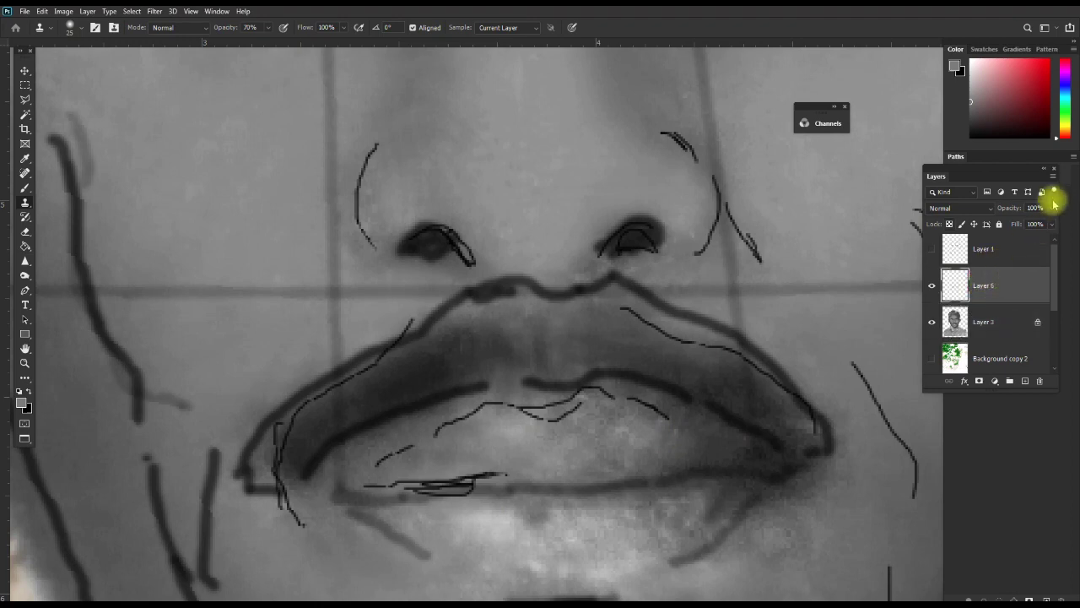
pyautogui.moveTo(1054, 212); pyautogui.dragTo(1025, 226)
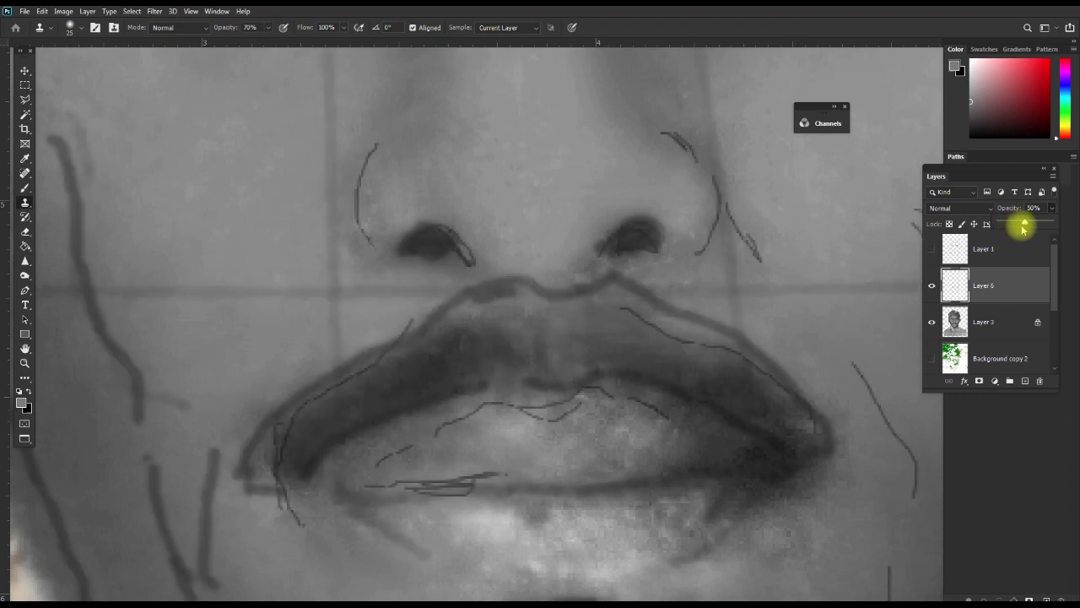
pyautogui.moveTo(1022, 226)
pyautogui.mouseDown()
pyautogui.moveTo(986, 226)
pyautogui.moveTo(1036, 224)
pyautogui.mouseUp()
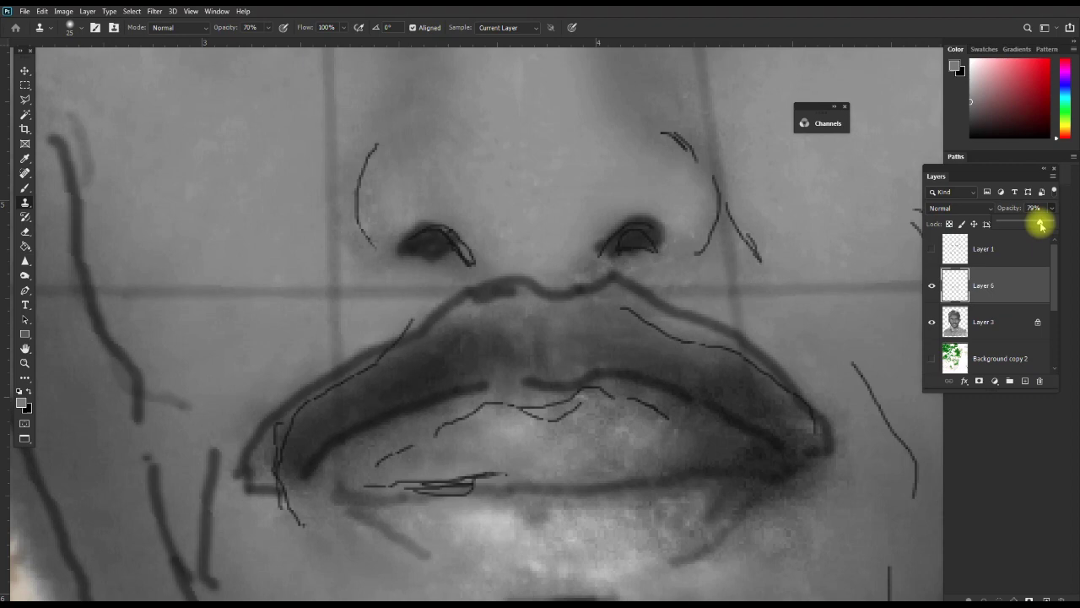
pyautogui.moveTo(1041, 224); pyautogui.dragTo(1031, 224)
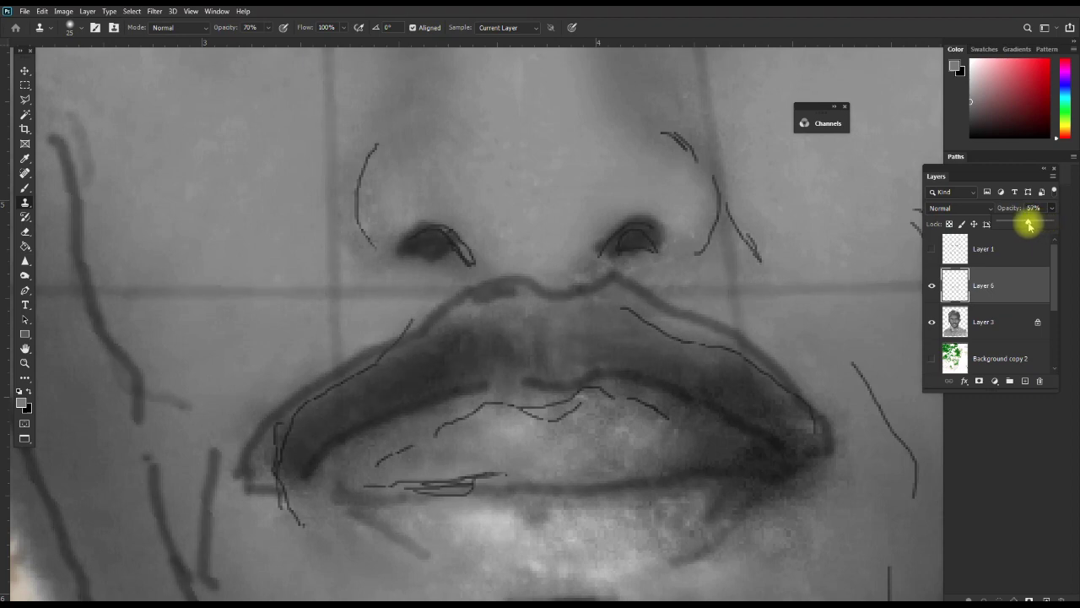
pyautogui.moveTo(1030, 223); pyautogui.dragTo(1031, 223)
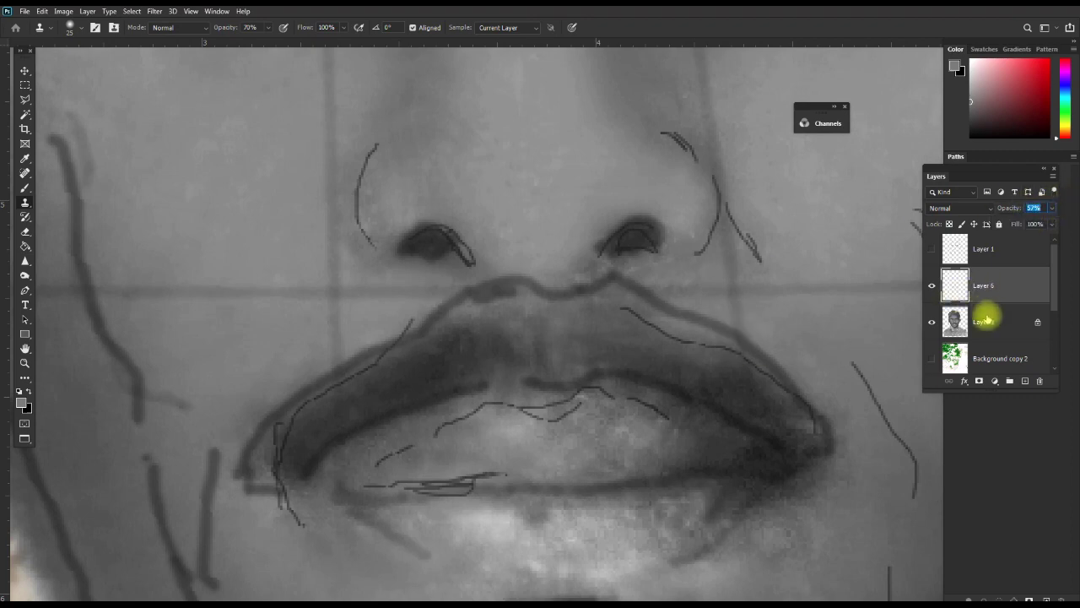
pyautogui.click(986, 322)
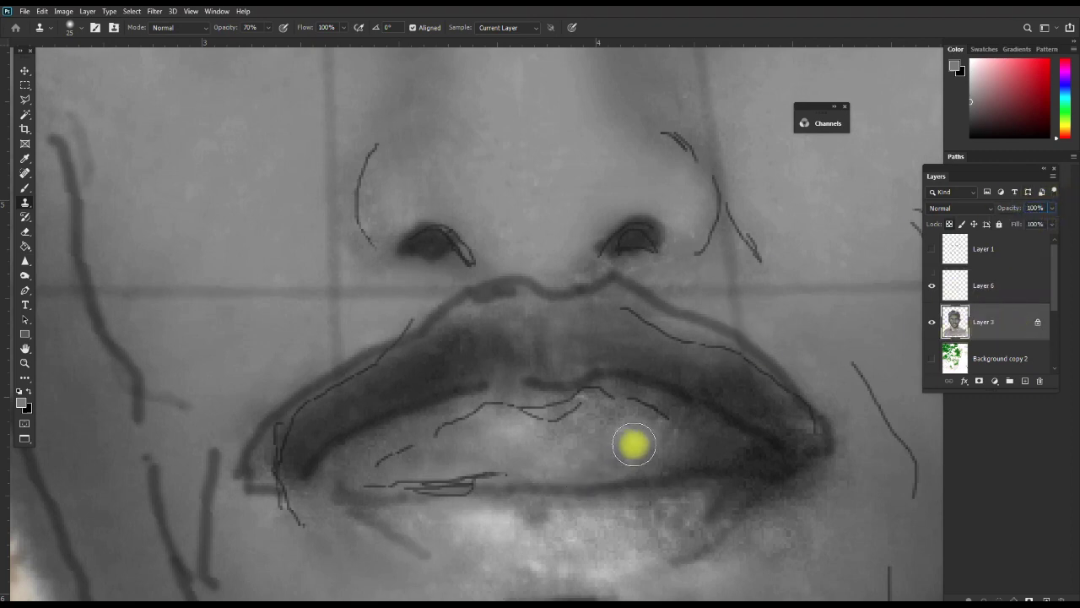
# Undo the last clone stroke and set the Clone Stamp to 34% opacity, size 30
pyautogui.hotkey('ctrl', 'alt', 'z')
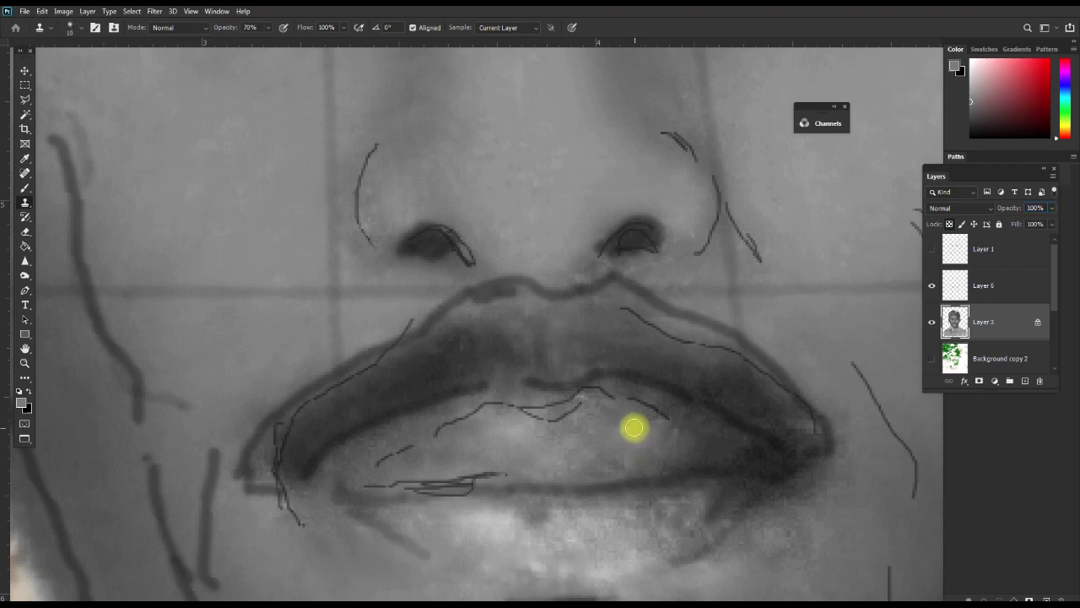
pyautogui.press('3')
pyautogui.press('4')
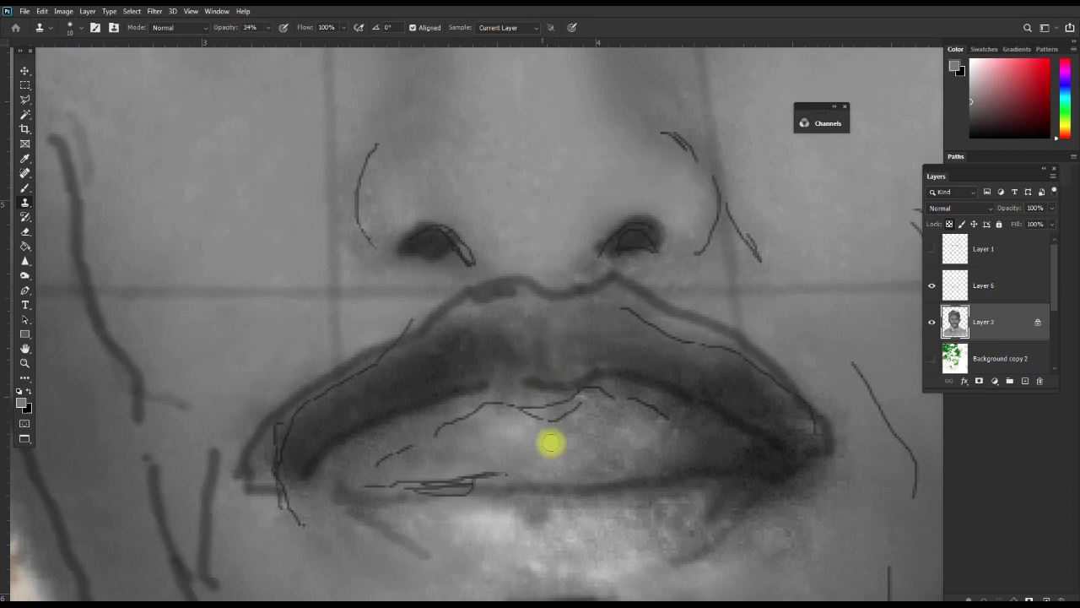
pyautogui.click(535, 510)
pyautogui.press(']')
pyautogui.press(']')
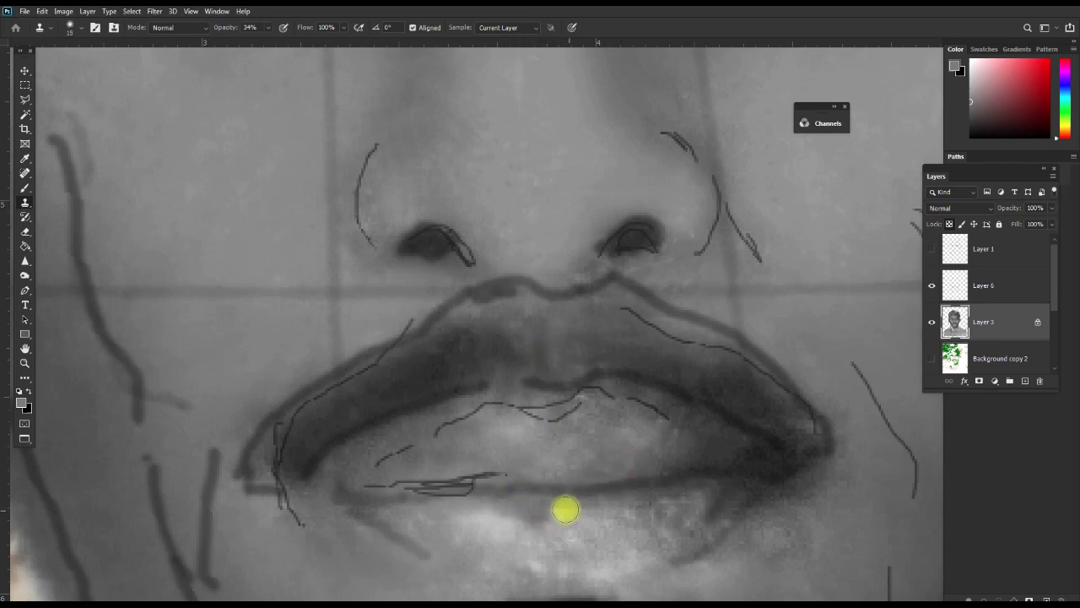
# Clone texture from a new source along and below the lower lip
pyautogui.keyDown('alt'); pyautogui.click(535, 511); pyautogui.keyUp('alt')
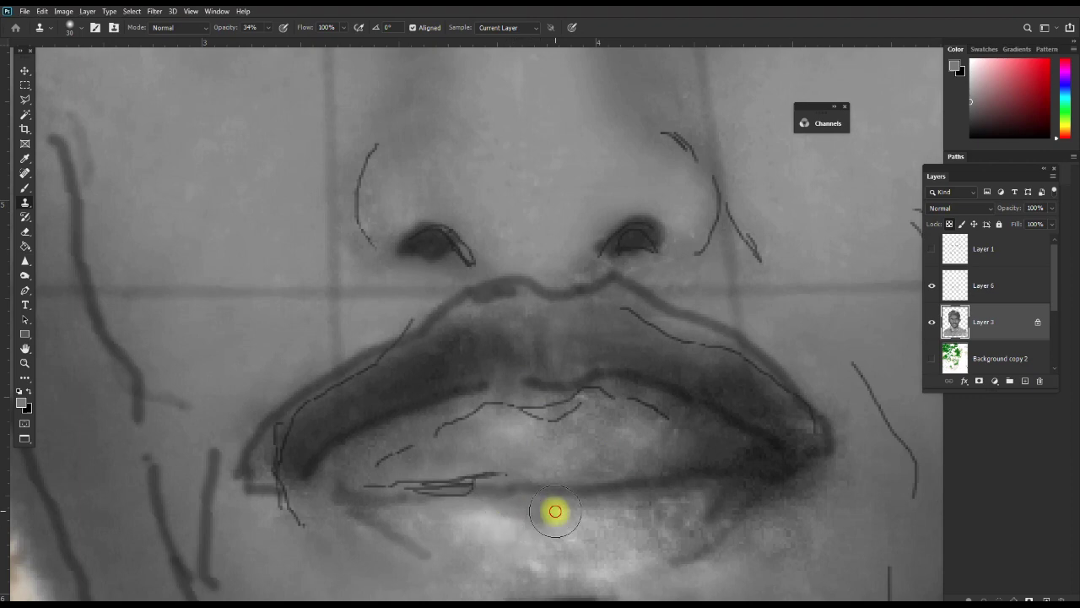
pyautogui.click(574, 509)
pyautogui.moveTo(509, 516)
pyautogui.mouseDown()
pyautogui.moveTo(459, 520)
pyautogui.moveTo(537, 529)
pyautogui.mouseUp()
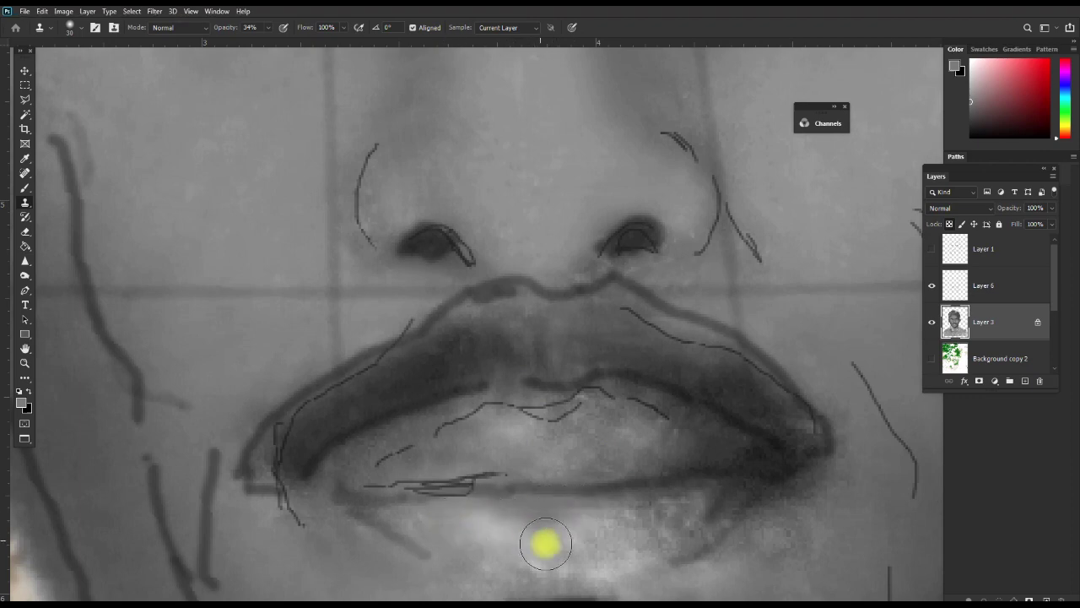
pyautogui.moveTo(548, 521)
pyautogui.mouseDown()
pyautogui.moveTo(600, 533)
pyautogui.moveTo(674, 515)
pyautogui.mouseUp()
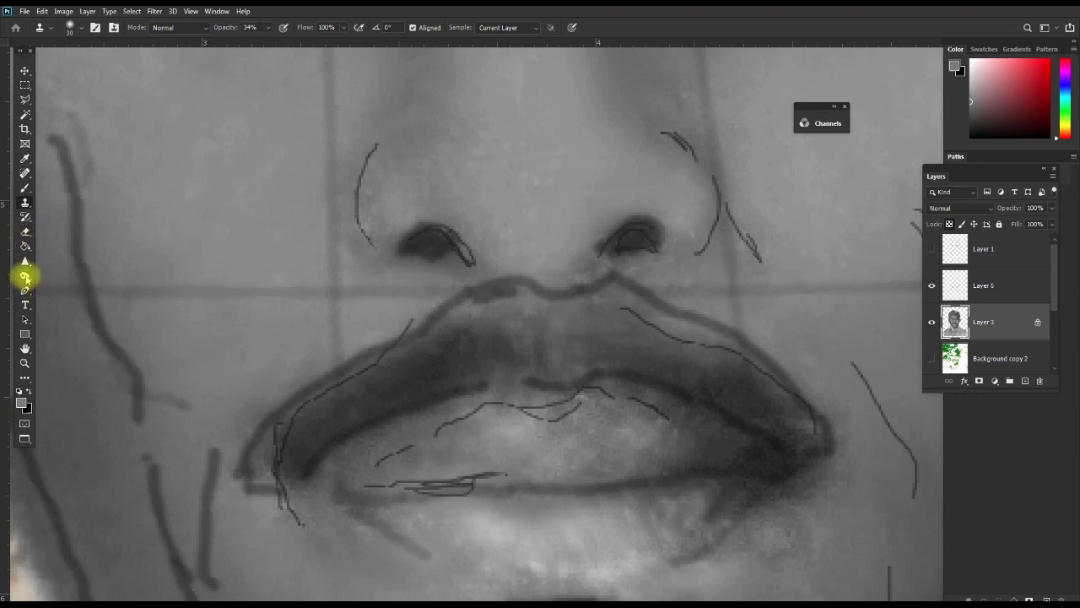
# Darken the upper lip and both mouth corners with the Burn tool at brush size 25
pyautogui.click(26, 277)
pyautogui.click(73, 282)
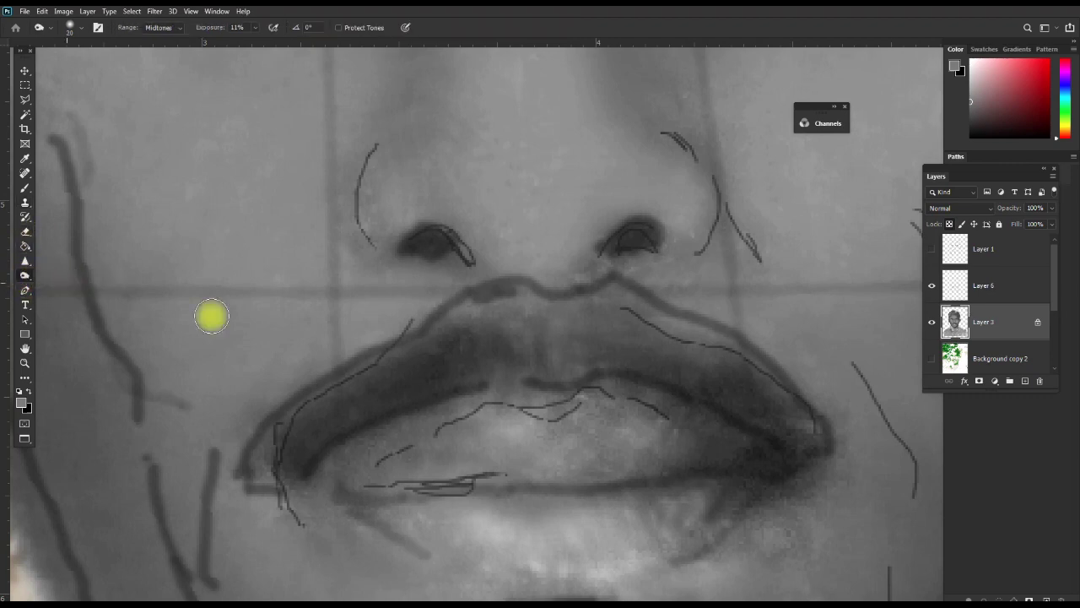
pyautogui.press('[')
pyautogui.press('[')
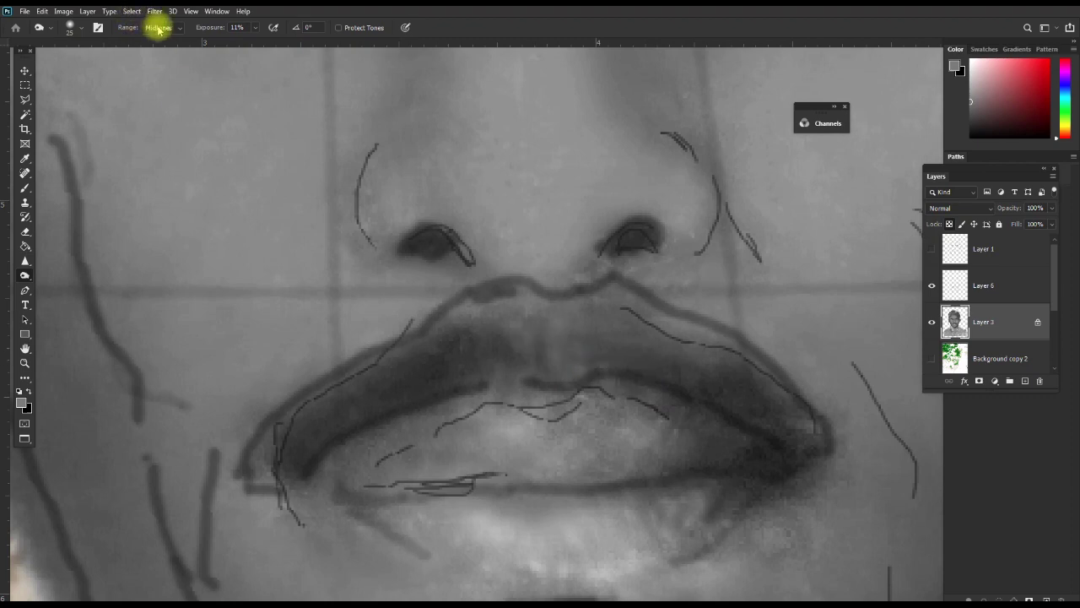
pyautogui.moveTo(675, 362)
pyautogui.mouseDown()
pyautogui.moveTo(690, 359)
pyautogui.moveTo(655, 345)
pyautogui.moveTo(697, 347)
pyautogui.moveTo(798, 413)
pyautogui.moveTo(819, 451)
pyautogui.mouseUp()
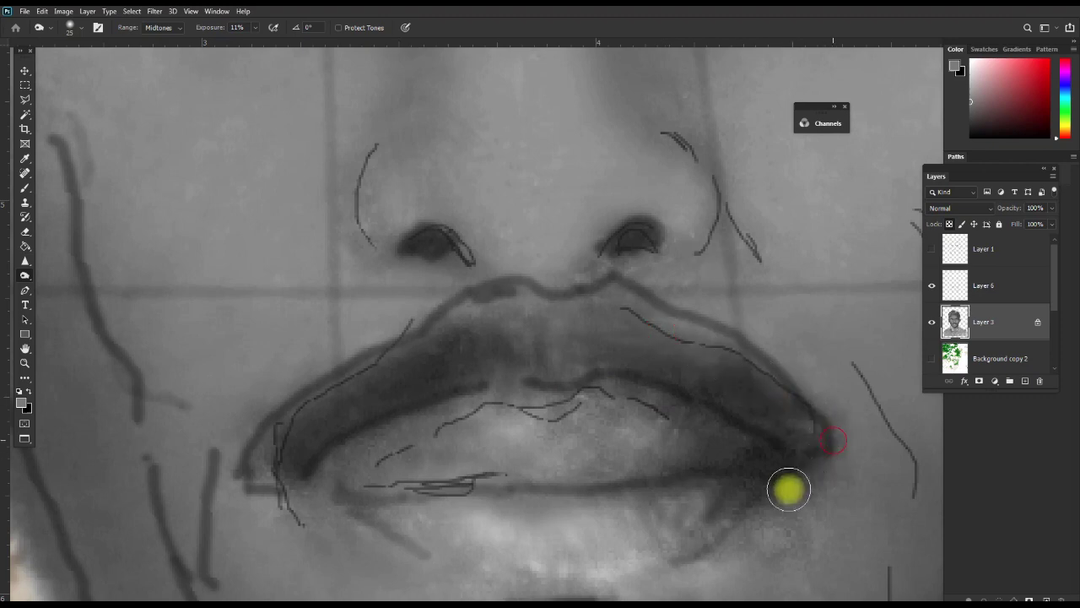
pyautogui.moveTo(782, 482)
pyautogui.mouseDown()
pyautogui.moveTo(771, 427)
pyautogui.moveTo(762, 472)
pyautogui.moveTo(767, 424)
pyautogui.moveTo(636, 357)
pyautogui.moveTo(678, 360)
pyautogui.moveTo(658, 345)
pyautogui.moveTo(578, 337)
pyautogui.moveTo(548, 355)
pyautogui.moveTo(493, 333)
pyautogui.mouseUp()
pyautogui.moveTo(492, 332)
pyautogui.mouseDown()
pyautogui.moveTo(433, 357)
pyautogui.moveTo(472, 318)
pyautogui.moveTo(350, 390)
pyautogui.moveTo(299, 446)
pyautogui.moveTo(274, 454)
pyautogui.moveTo(272, 439)
pyautogui.moveTo(294, 477)
pyautogui.moveTo(290, 470)
pyautogui.moveTo(381, 376)
pyautogui.moveTo(385, 385)
pyautogui.mouseUp()
pyautogui.click(337, 450)
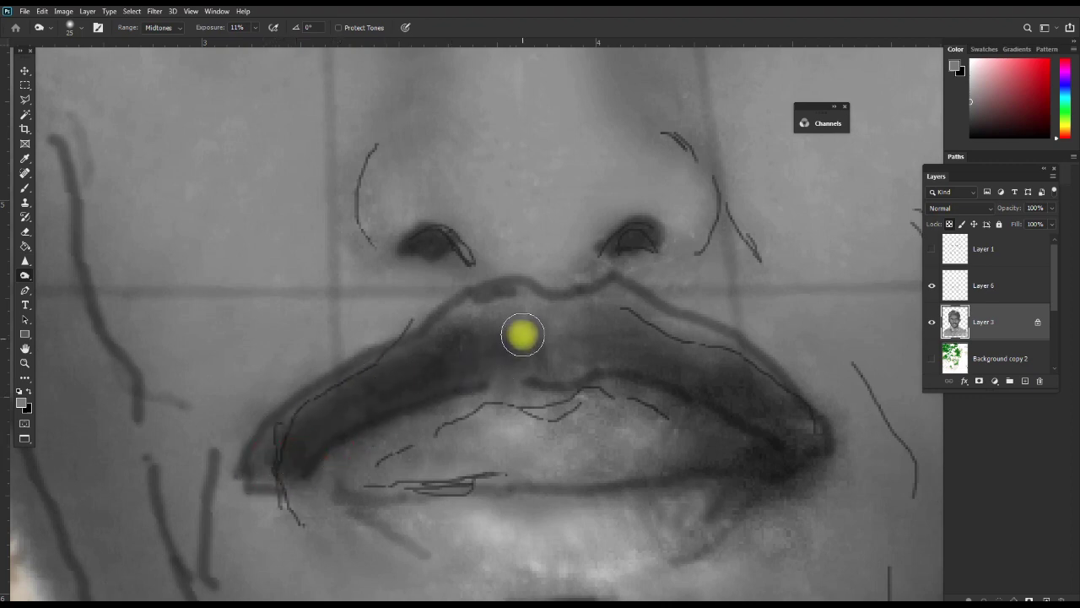
pyautogui.moveTo(503, 316)
pyautogui.mouseDown()
pyautogui.moveTo(651, 354)
pyautogui.moveTo(704, 337)
pyautogui.moveTo(820, 432)
pyautogui.moveTo(798, 482)
pyautogui.moveTo(818, 472)
pyautogui.moveTo(808, 498)
pyautogui.moveTo(801, 481)
pyautogui.moveTo(754, 461)
pyautogui.moveTo(742, 421)
pyautogui.moveTo(705, 407)
pyautogui.moveTo(743, 446)
pyautogui.moveTo(675, 394)
pyautogui.moveTo(732, 460)
pyautogui.moveTo(721, 443)
pyautogui.mouseUp()
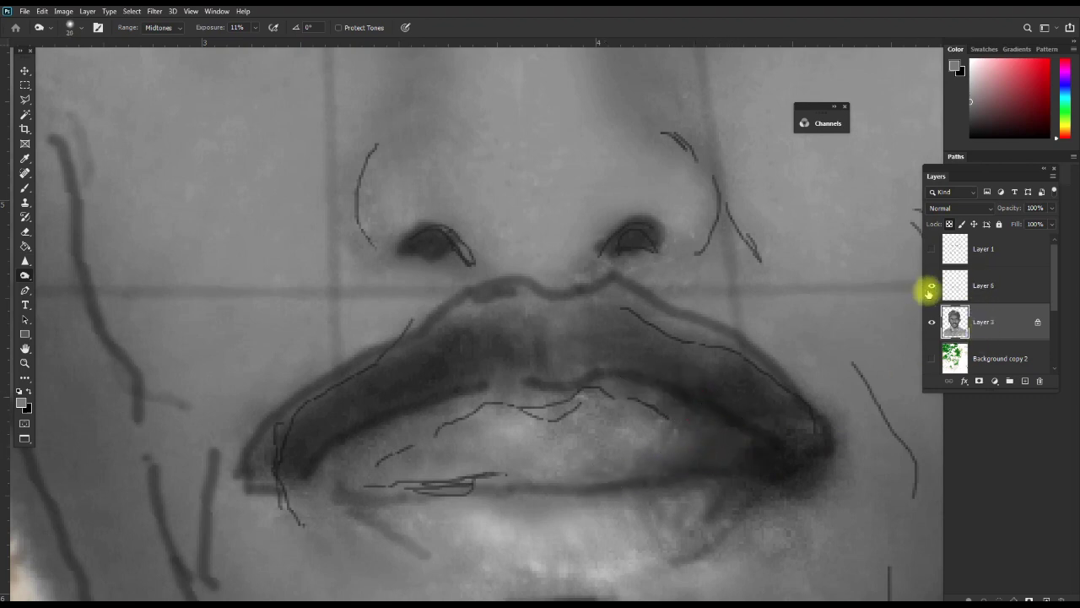
# Hide the Layer 6 sketch and darken the line between the lips toward the left
pyautogui.click(931, 287)
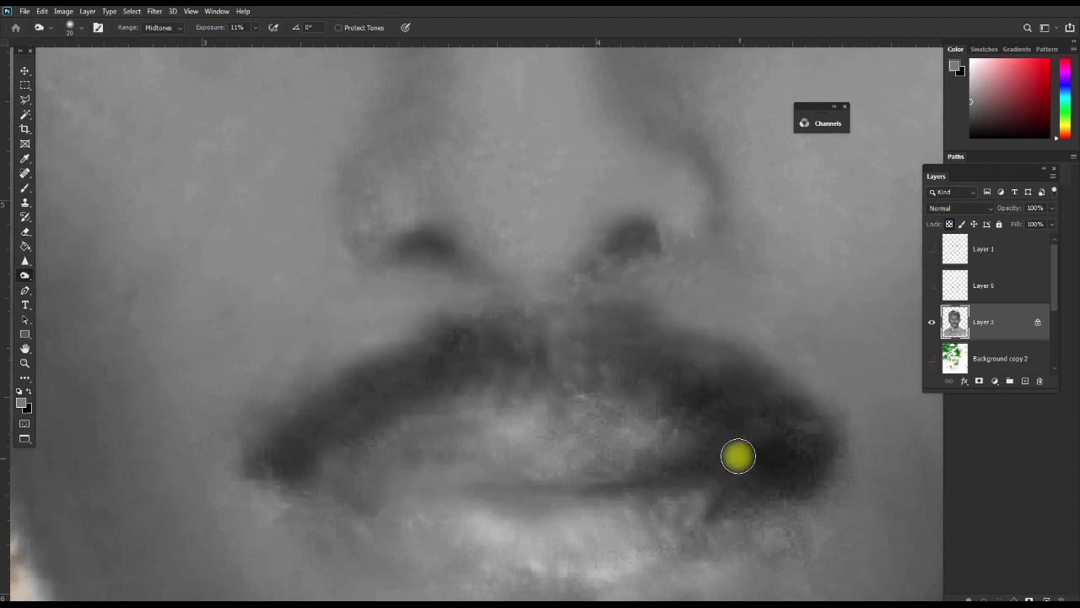
pyautogui.press('[')
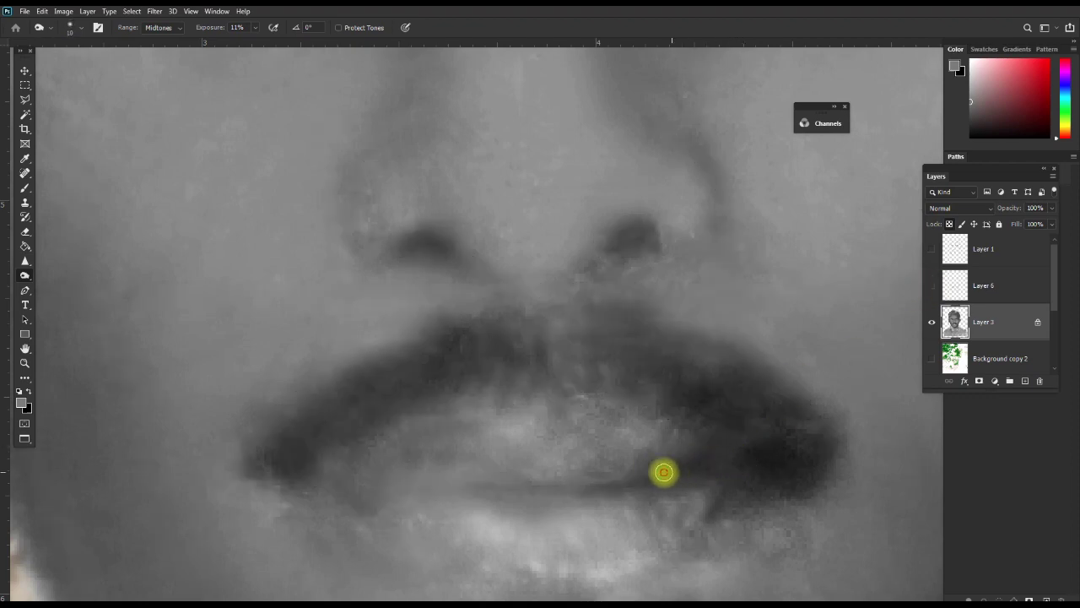
pyautogui.moveTo(543, 478)
pyautogui.mouseDown()
pyautogui.moveTo(501, 479)
pyautogui.moveTo(661, 479)
pyautogui.moveTo(460, 483)
pyautogui.mouseUp()
pyautogui.moveTo(378, 482); pyautogui.dragTo(353, 483)
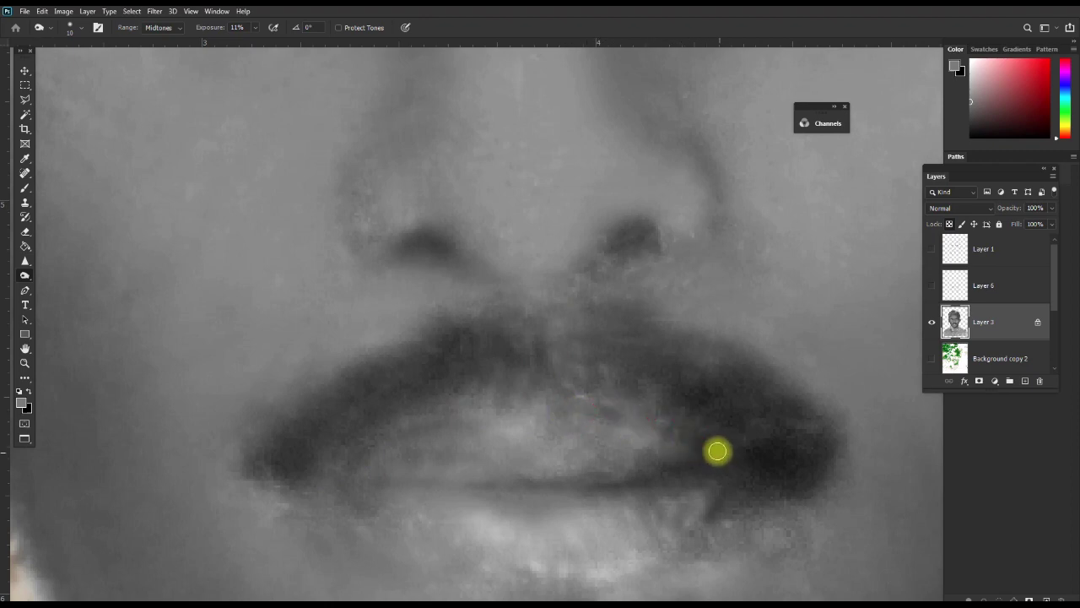
# Darken the left mouth corners and the upper lip from left to right
pyautogui.click(477, 410)
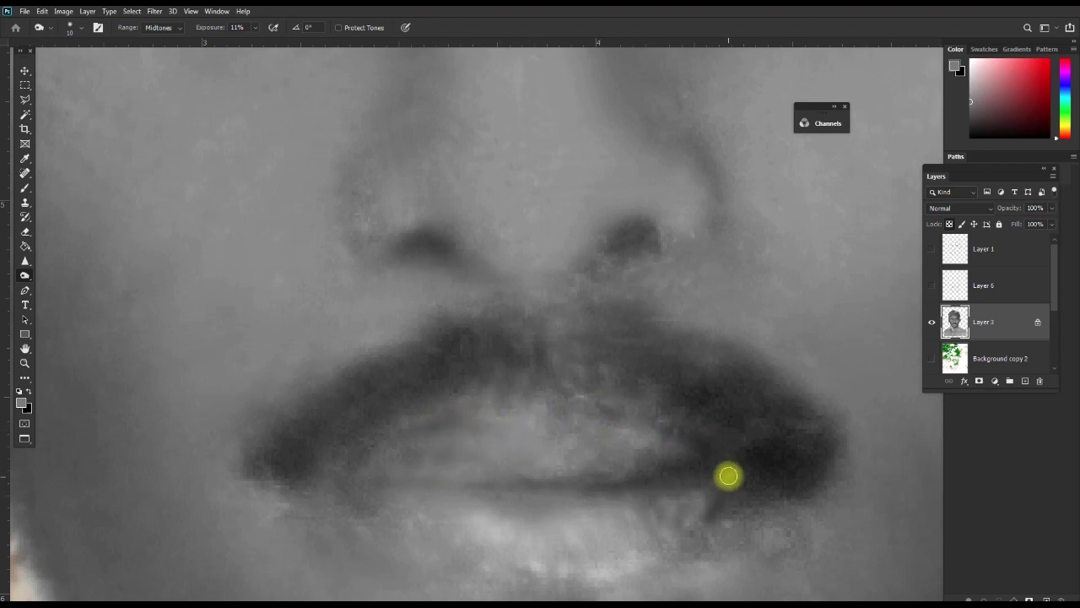
pyautogui.moveTo(694, 413); pyautogui.dragTo(706, 332)
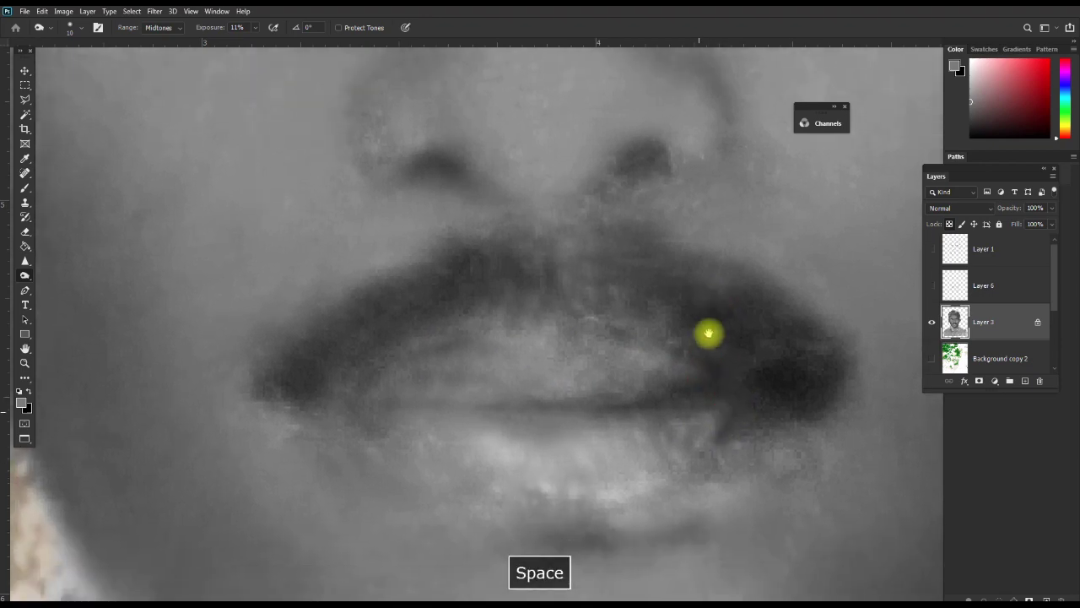
pyautogui.click(603, 320)
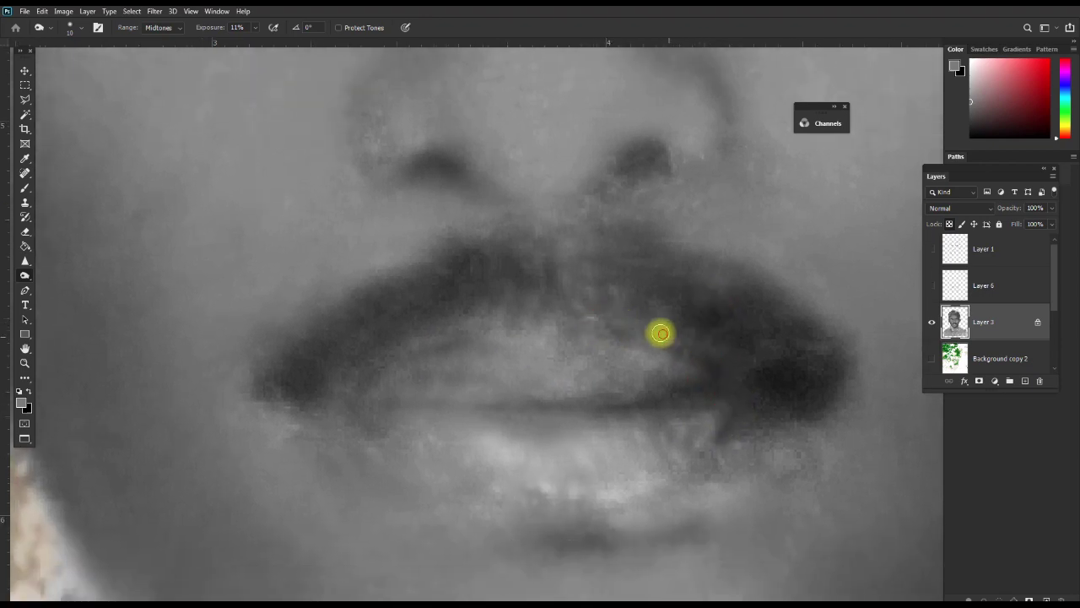
pyautogui.click(599, 321)
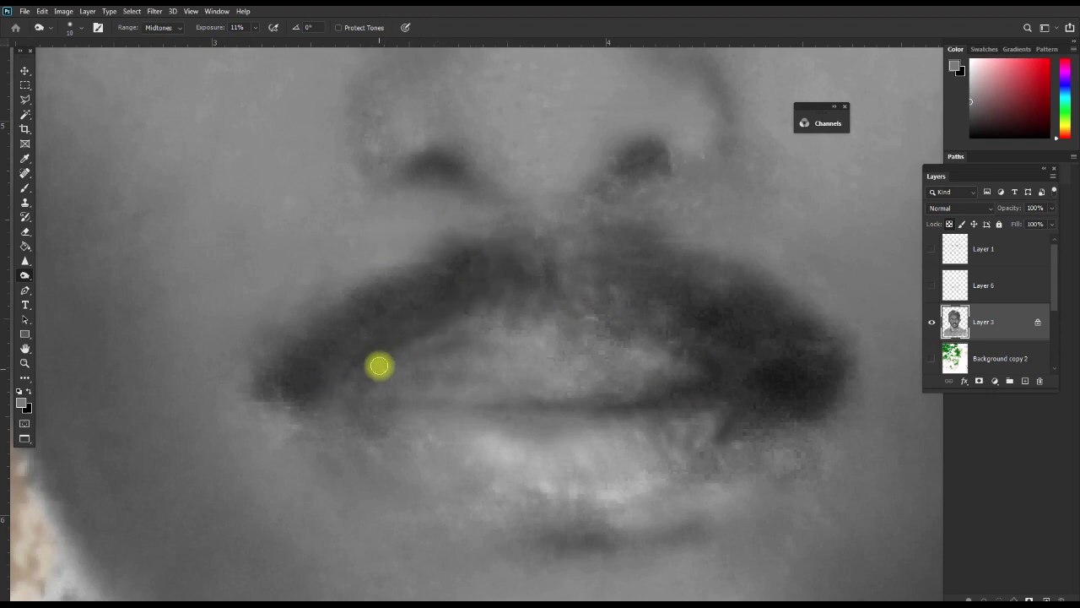
pyautogui.moveTo(271, 405)
pyautogui.mouseDown()
pyautogui.moveTo(248, 405)
pyautogui.moveTo(359, 379)
pyautogui.moveTo(334, 410)
pyautogui.mouseUp()
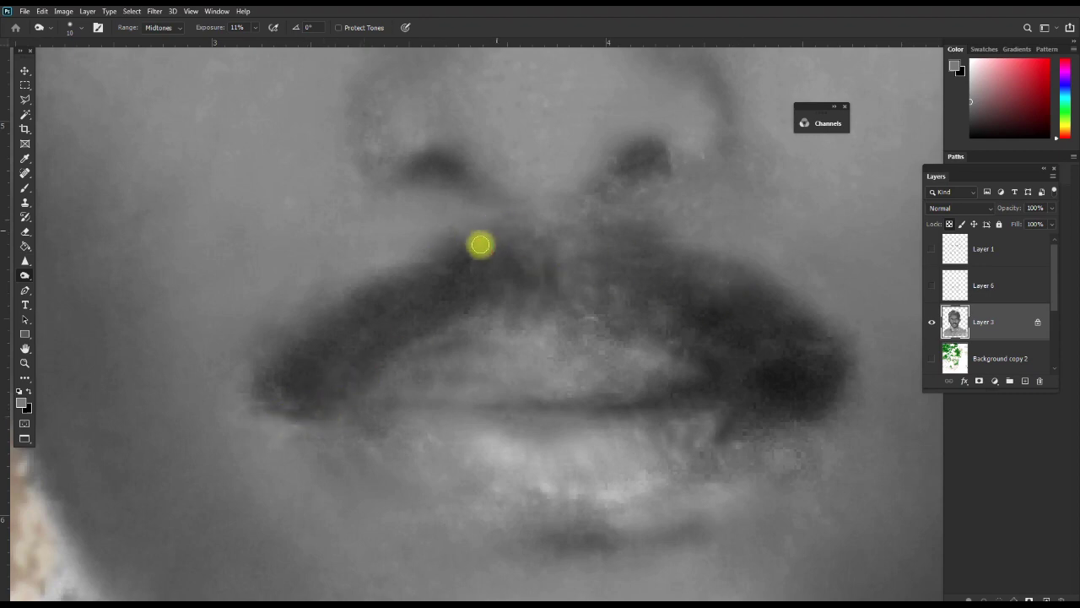
pyautogui.moveTo(479, 245); pyautogui.dragTo(345, 290)
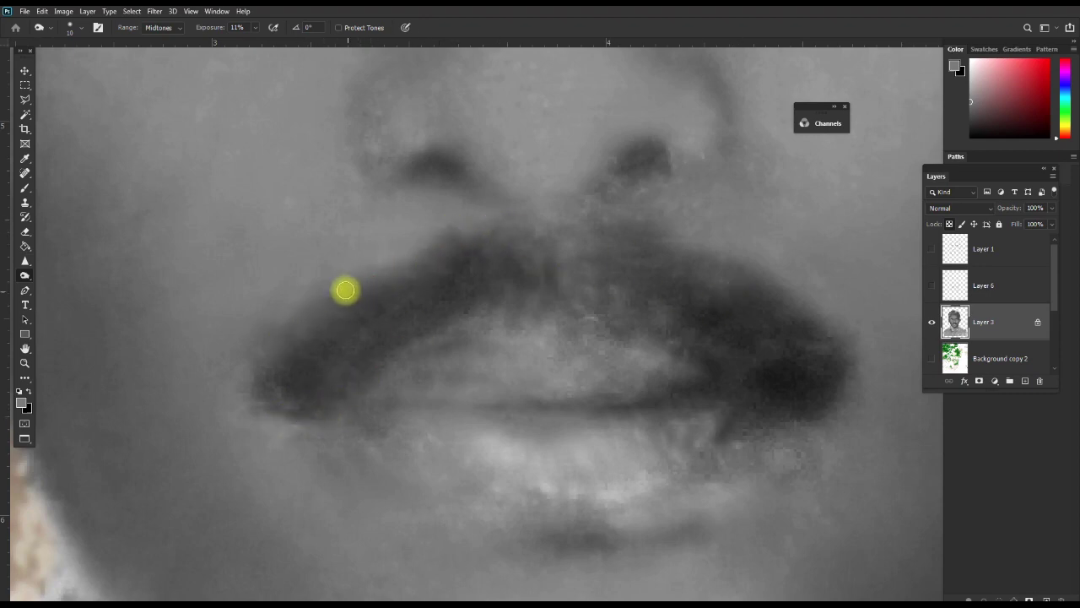
pyautogui.moveTo(275, 340); pyautogui.dragTo(244, 396)
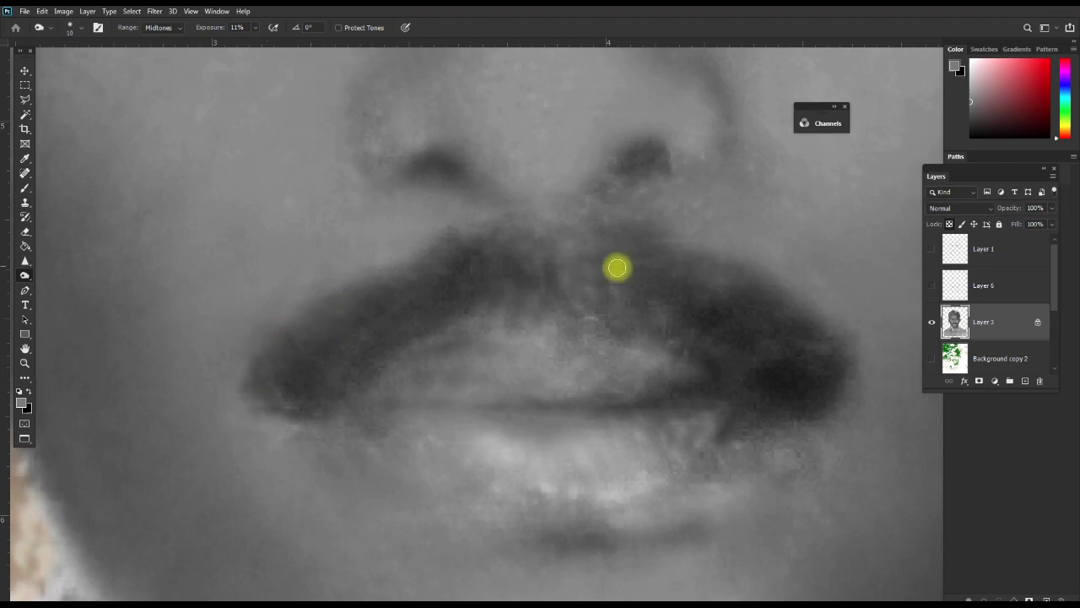
pyautogui.moveTo(616, 267); pyautogui.dragTo(756, 302)
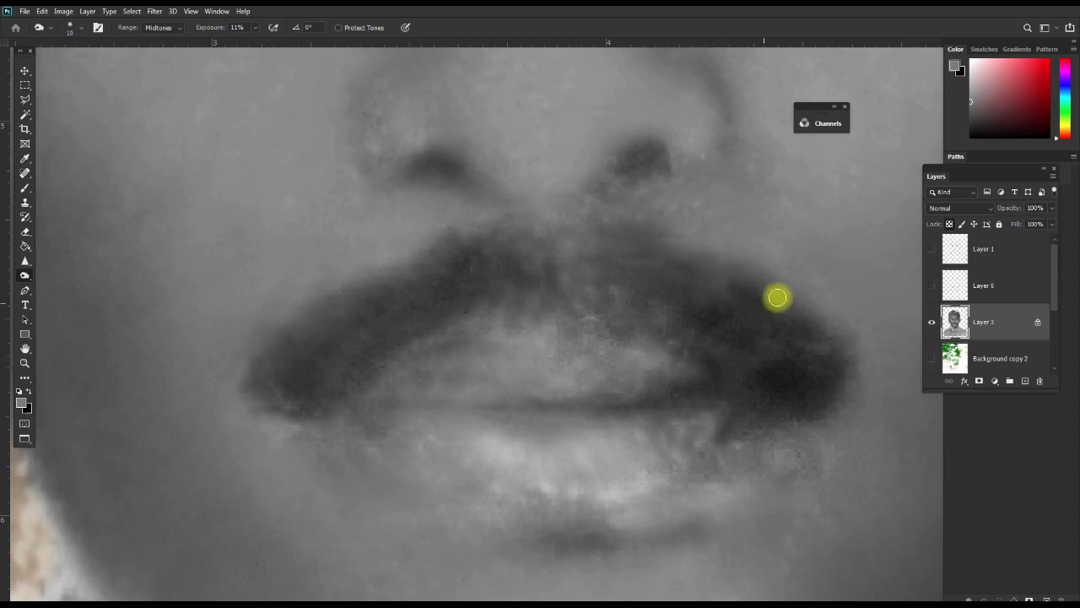
# Stamp cloned texture across the blotchy lower lip with the Clone Stamp
pyautogui.press('s')
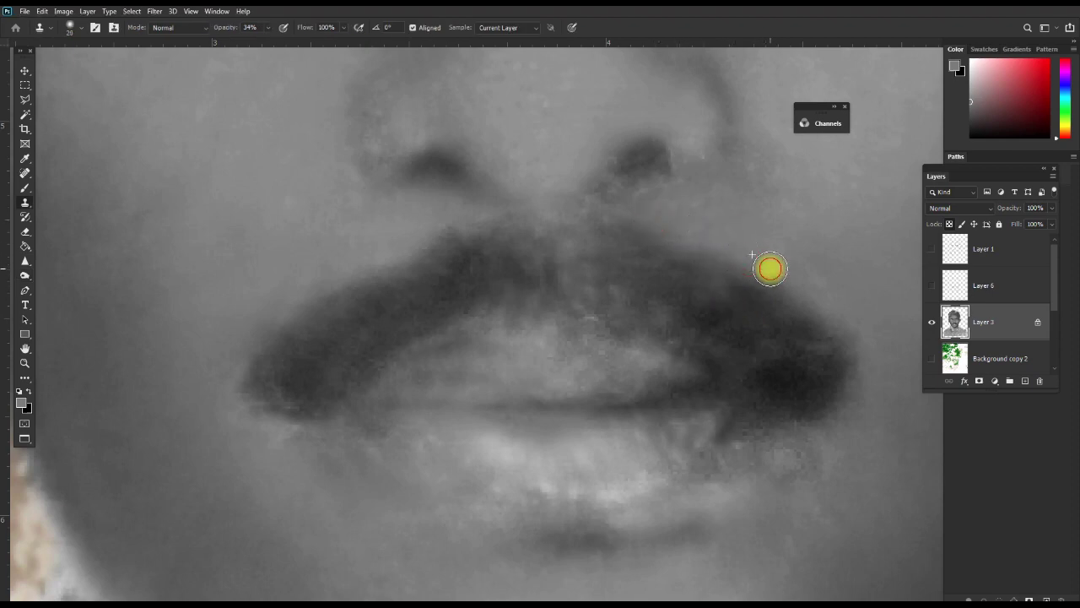
pyautogui.click(831, 431)
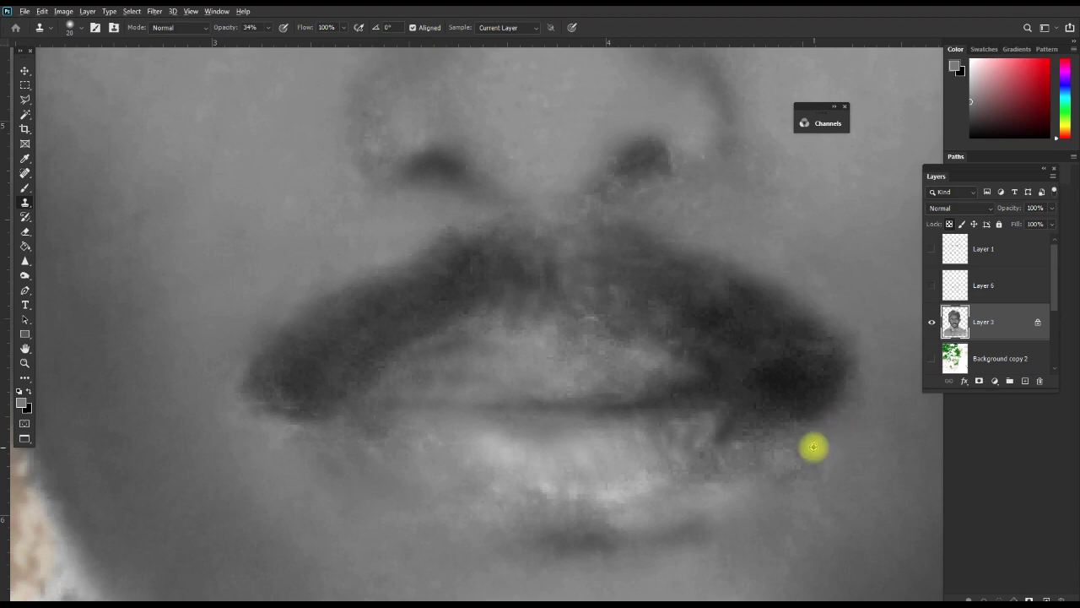
pyautogui.moveTo(778, 472)
pyautogui.mouseDown()
pyautogui.moveTo(721, 499)
pyautogui.moveTo(737, 506)
pyautogui.mouseUp()
pyautogui.click(707, 524)
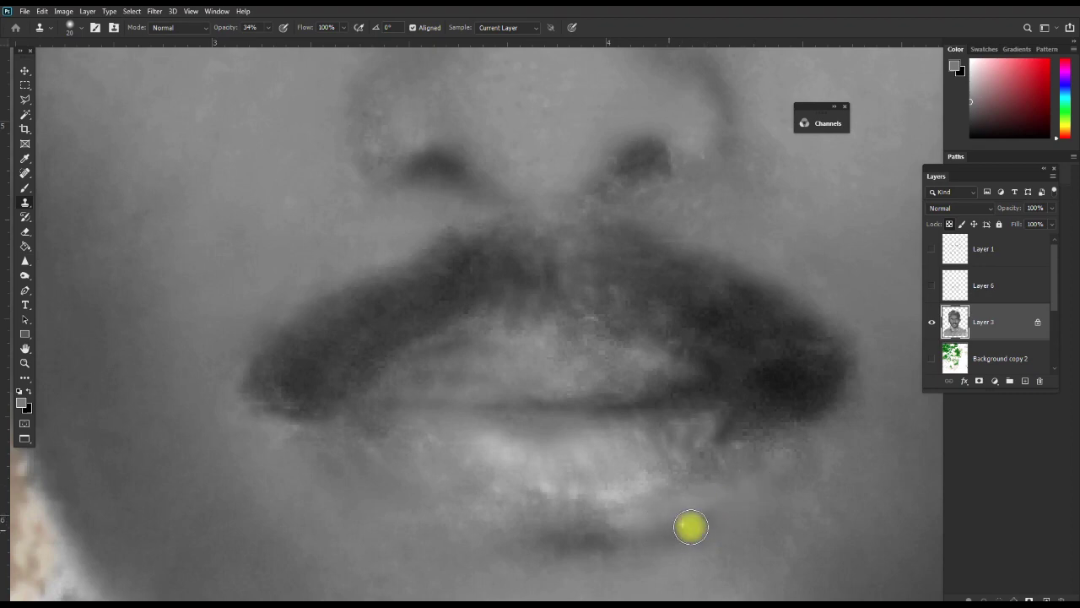
pyautogui.click(663, 525)
pyautogui.moveTo(678, 520); pyautogui.dragTo(704, 504)
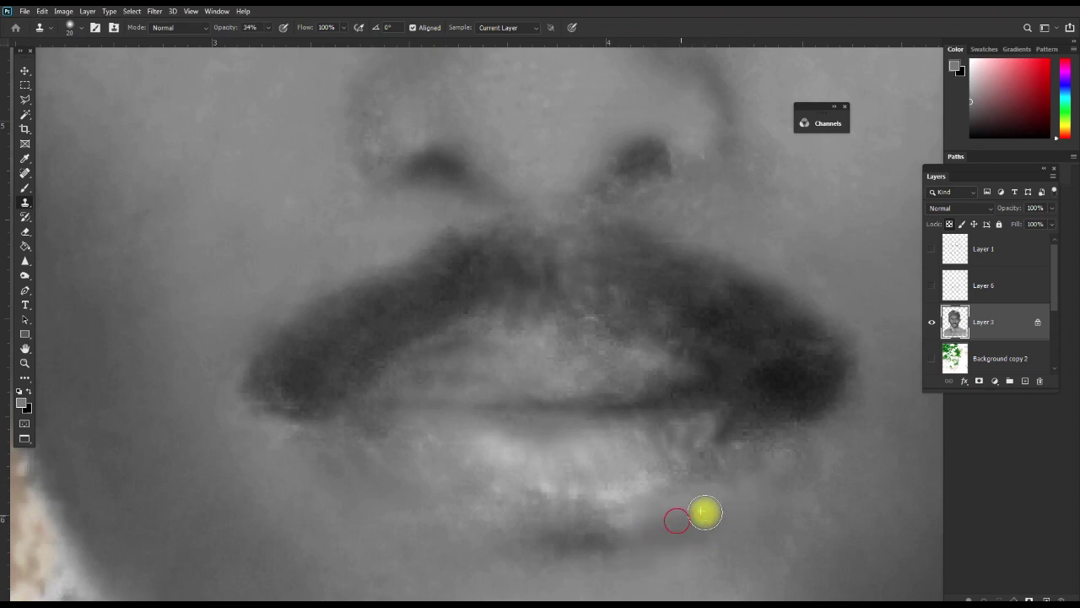
pyautogui.click(715, 503)
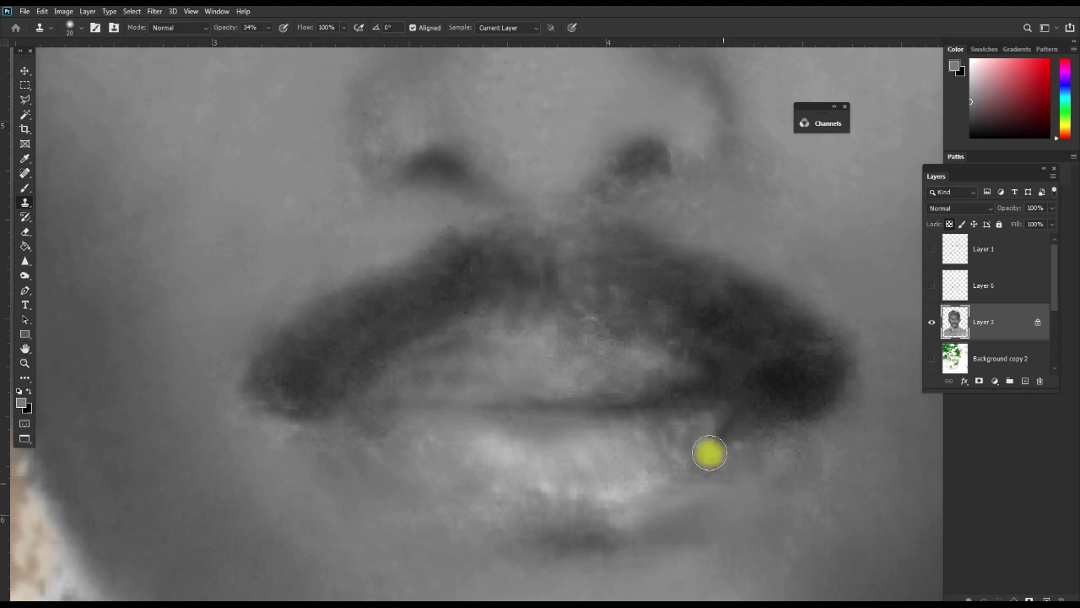
# Undo an upper-lip clone stroke and flick Layer 6's sketch to compare, leaving it hidden
pyautogui.press('space')
pyautogui.click(612, 347)
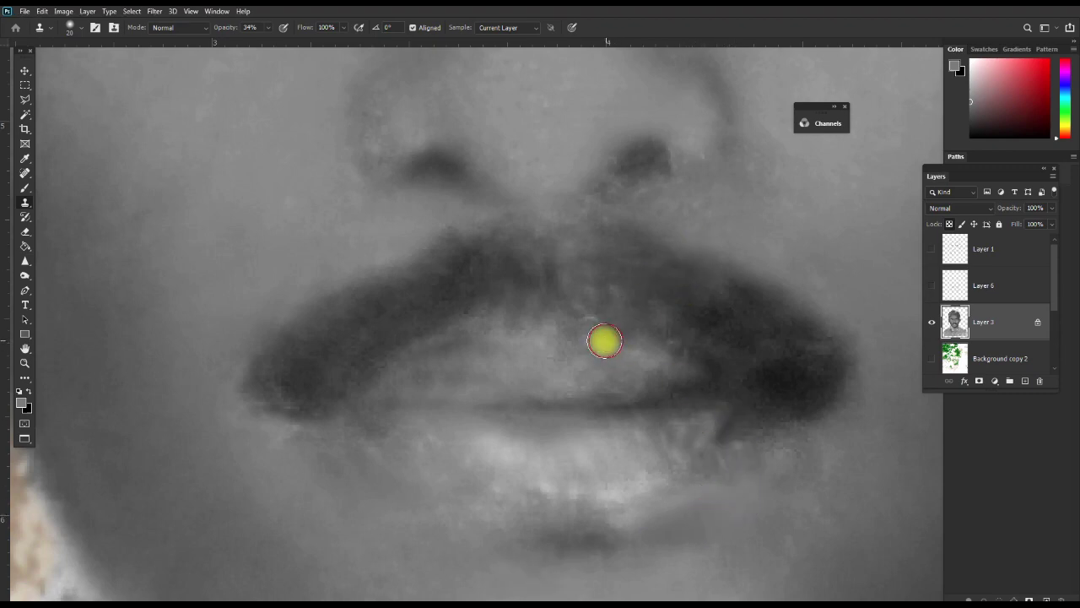
pyautogui.hotkey('ctrl', 'alt', 'z')
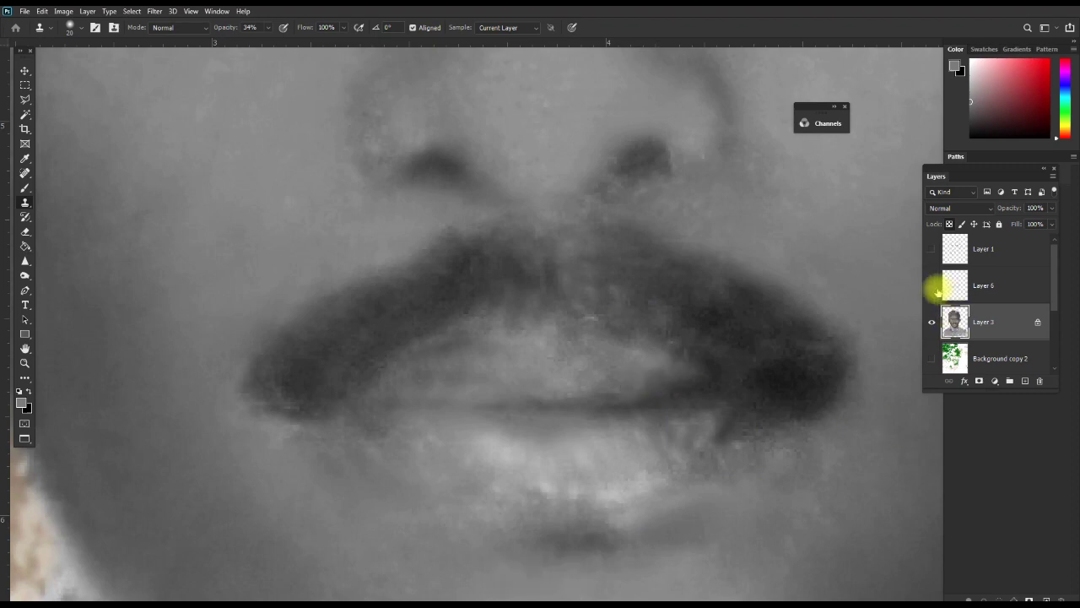
pyautogui.click(932, 288)
pyautogui.click(932, 288)
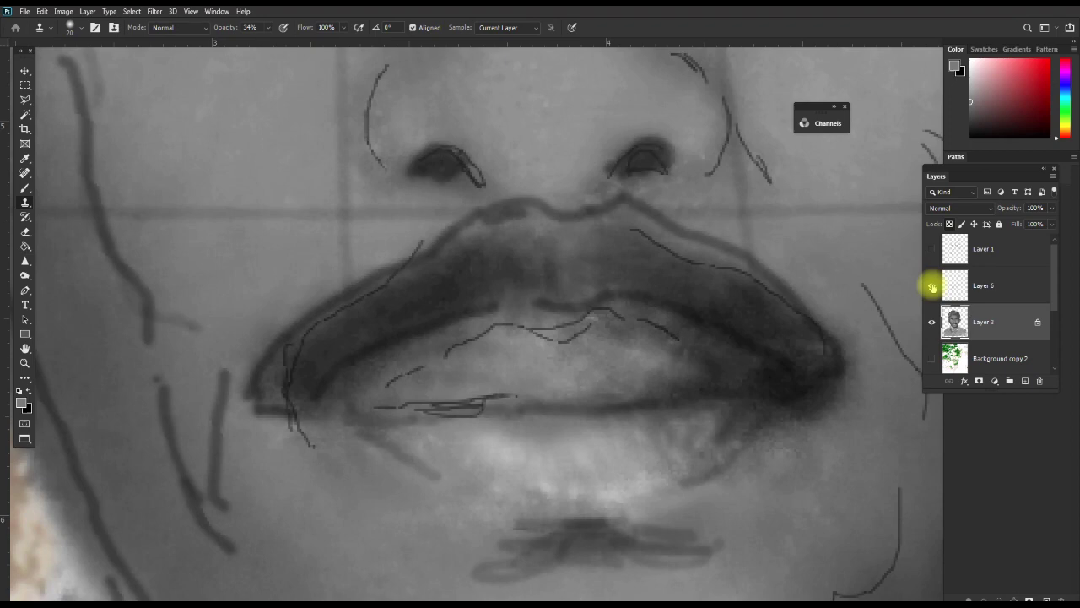
pyautogui.click(933, 288)
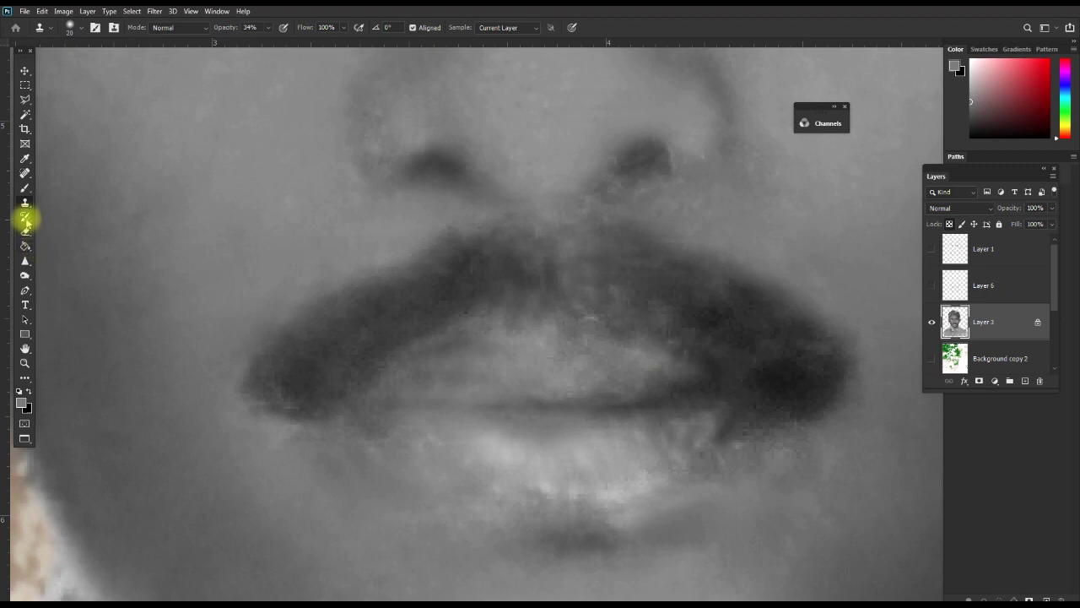
# Lighten the lip line and upper lip with the Dodge tool at 11% midtones
pyautogui.click(25, 276)
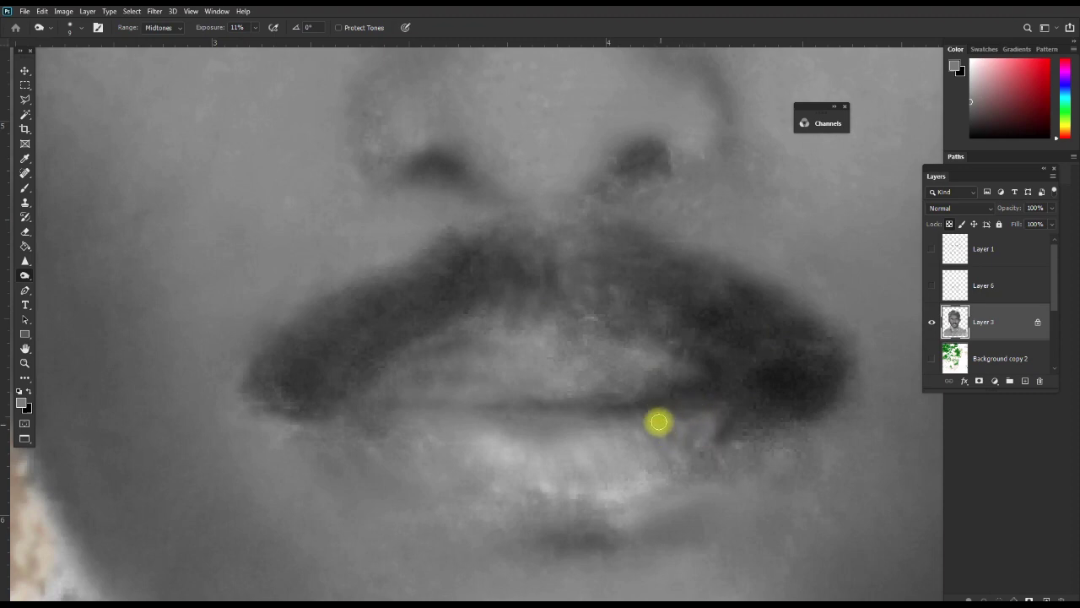
pyautogui.moveTo(635, 408); pyautogui.dragTo(645, 392)
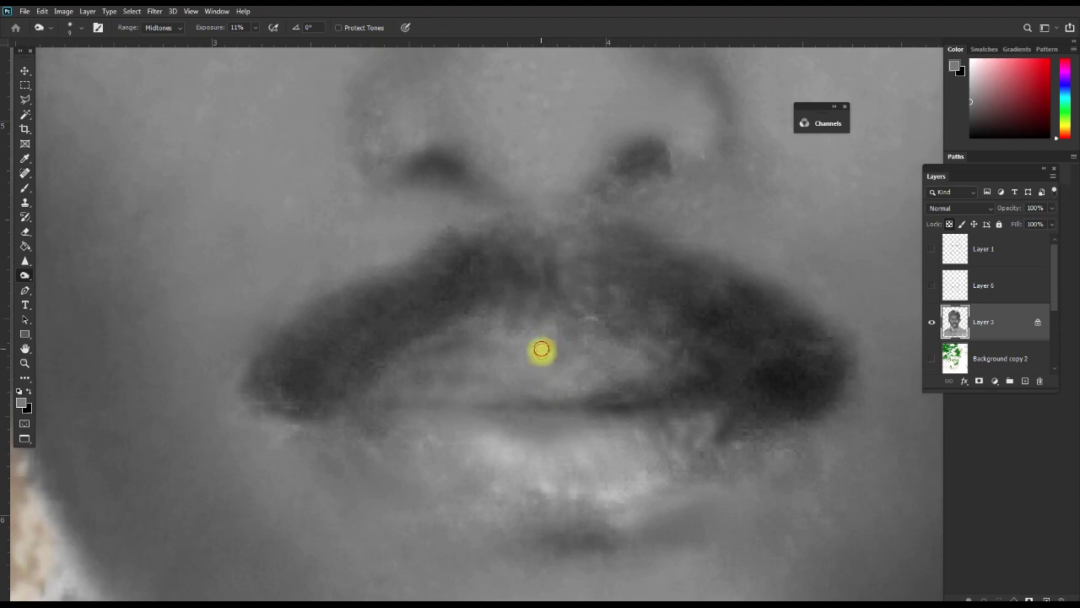
pyautogui.click(474, 342)
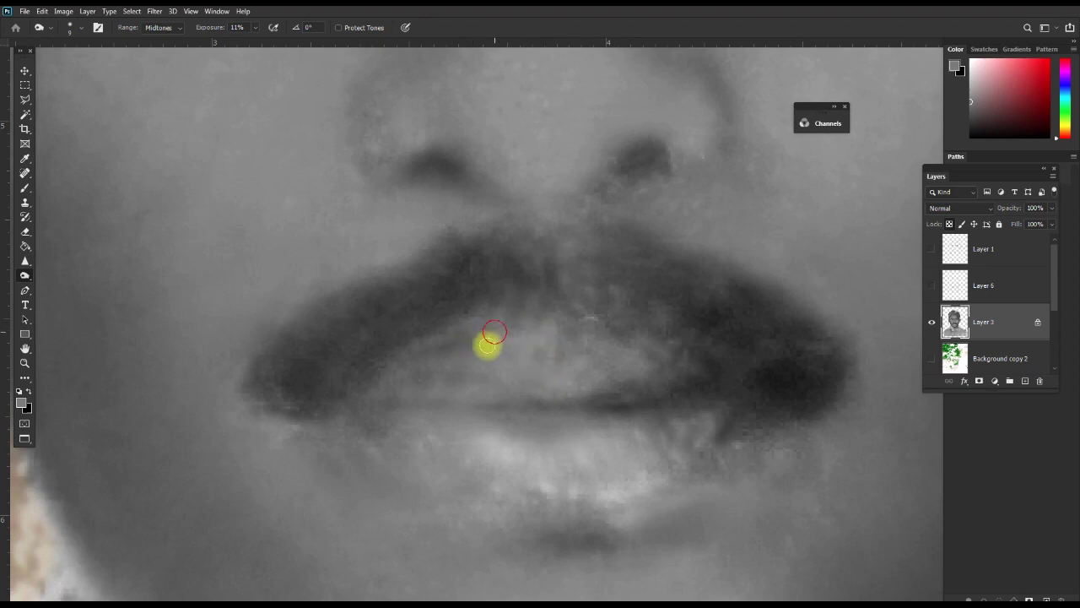
pyautogui.moveTo(487, 344); pyautogui.dragTo(379, 392)
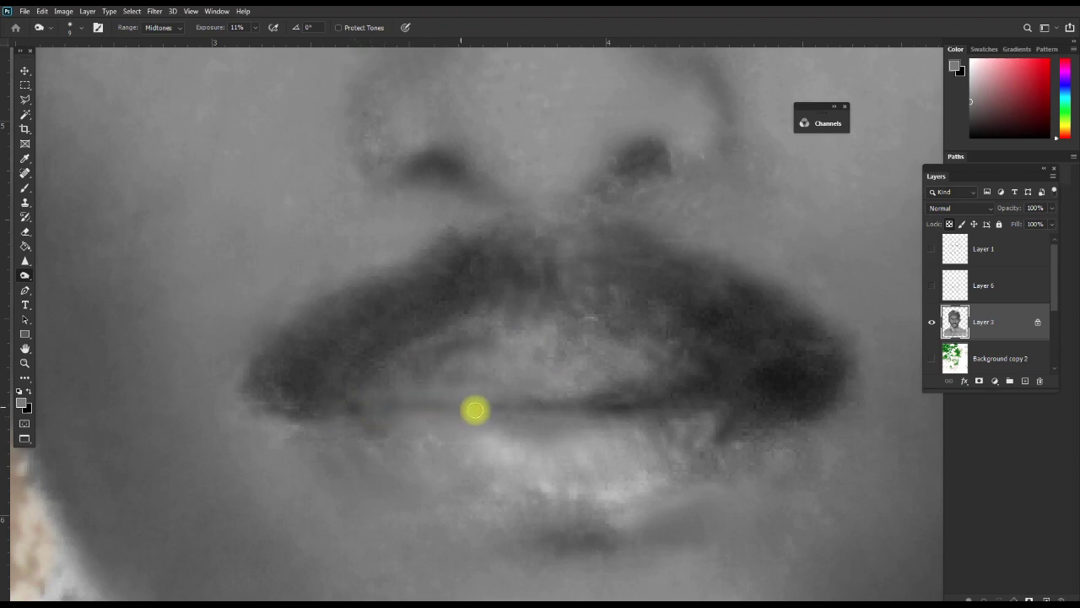
pyautogui.moveTo(501, 405); pyautogui.dragTo(558, 405)
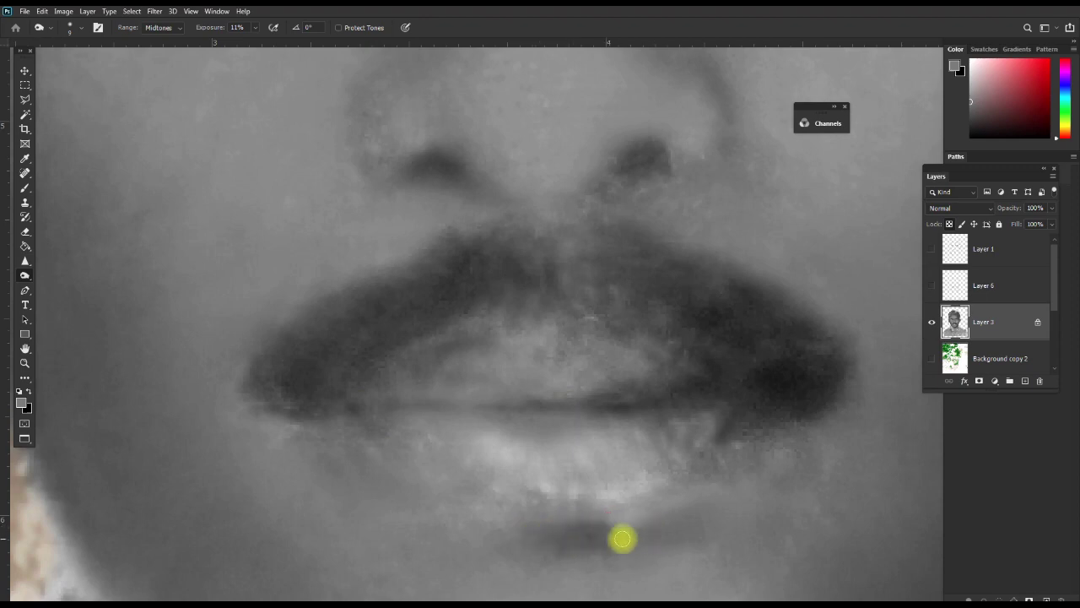
pyautogui.moveTo(615, 524)
pyautogui.mouseDown()
pyautogui.moveTo(631, 521)
pyautogui.moveTo(617, 523)
pyautogui.mouseUp()
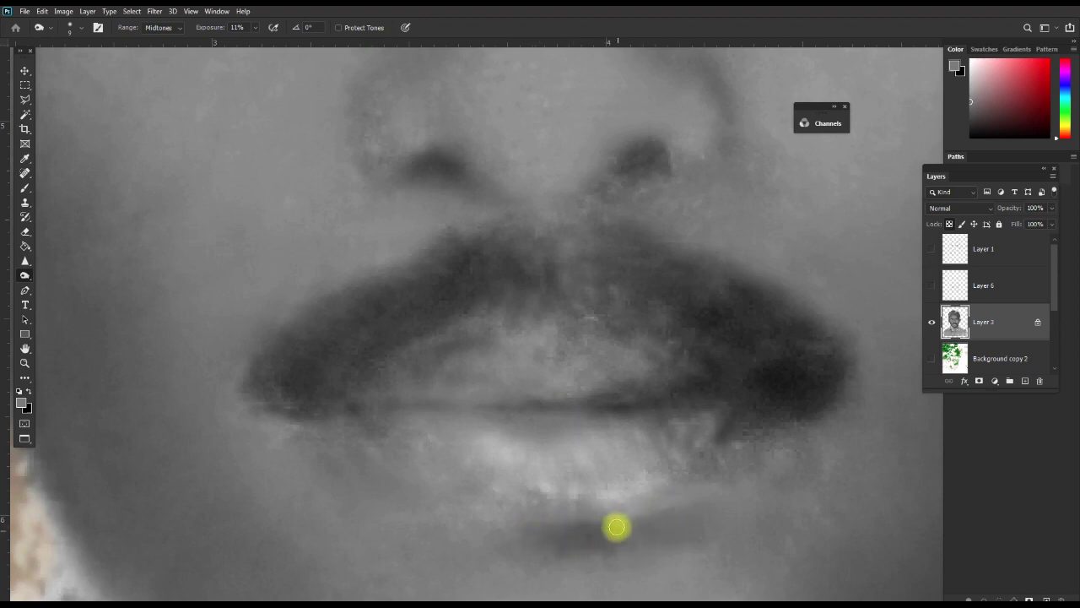
# Enlarge the dodge brush to about 25 and lighten the lower-lip edge and corners
pyautogui.press(']')
pyautogui.press(']')
pyautogui.press(']')
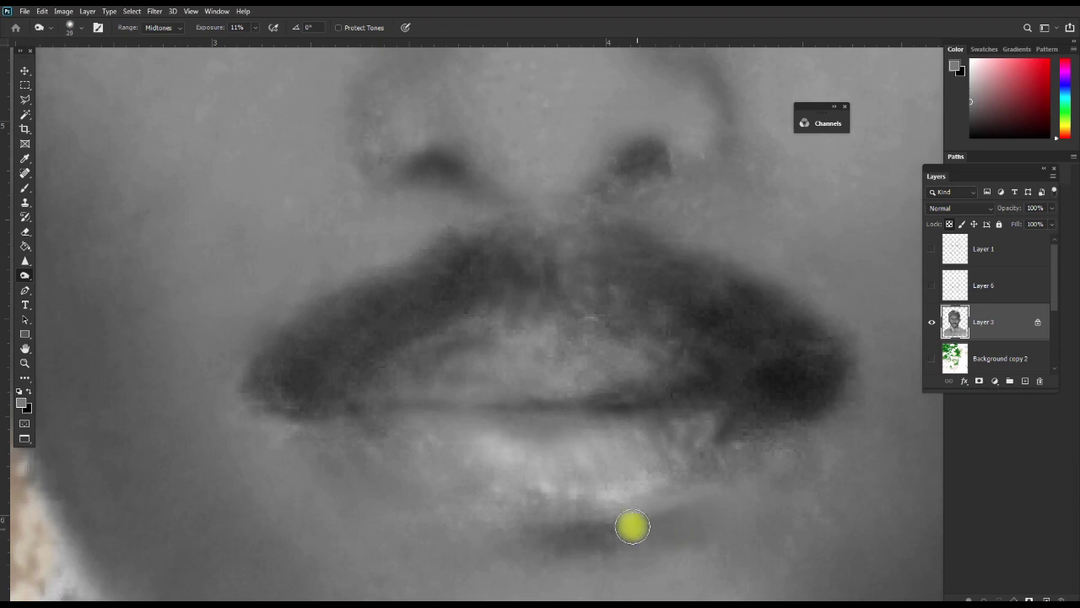
pyautogui.moveTo(684, 497)
pyautogui.mouseDown()
pyautogui.moveTo(712, 525)
pyautogui.moveTo(487, 541)
pyautogui.mouseUp()
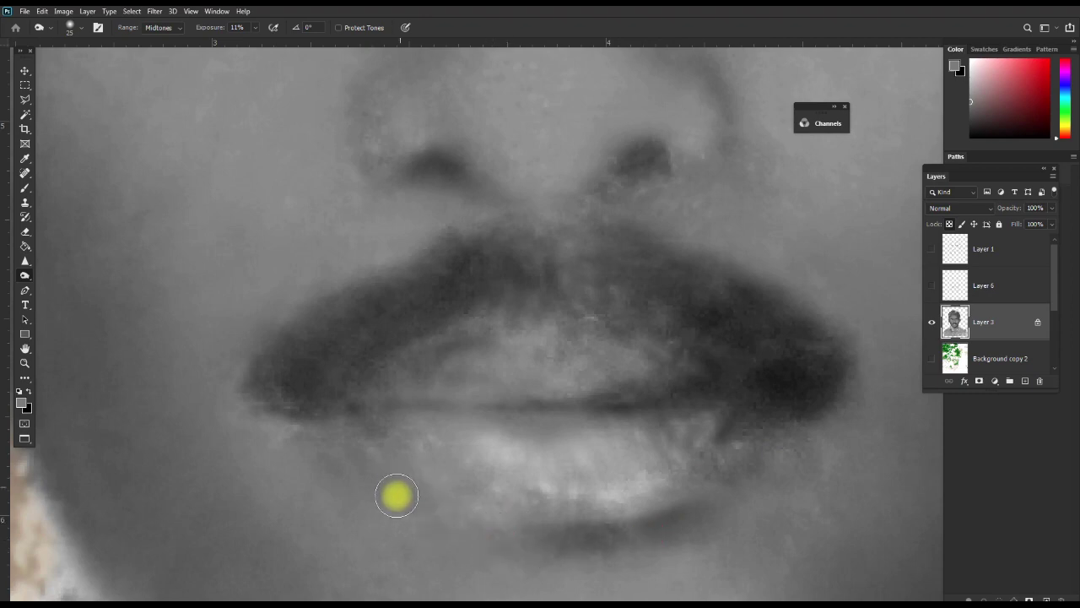
pyautogui.moveTo(480, 531)
pyautogui.mouseDown()
pyautogui.moveTo(414, 506)
pyautogui.moveTo(540, 548)
pyautogui.mouseUp()
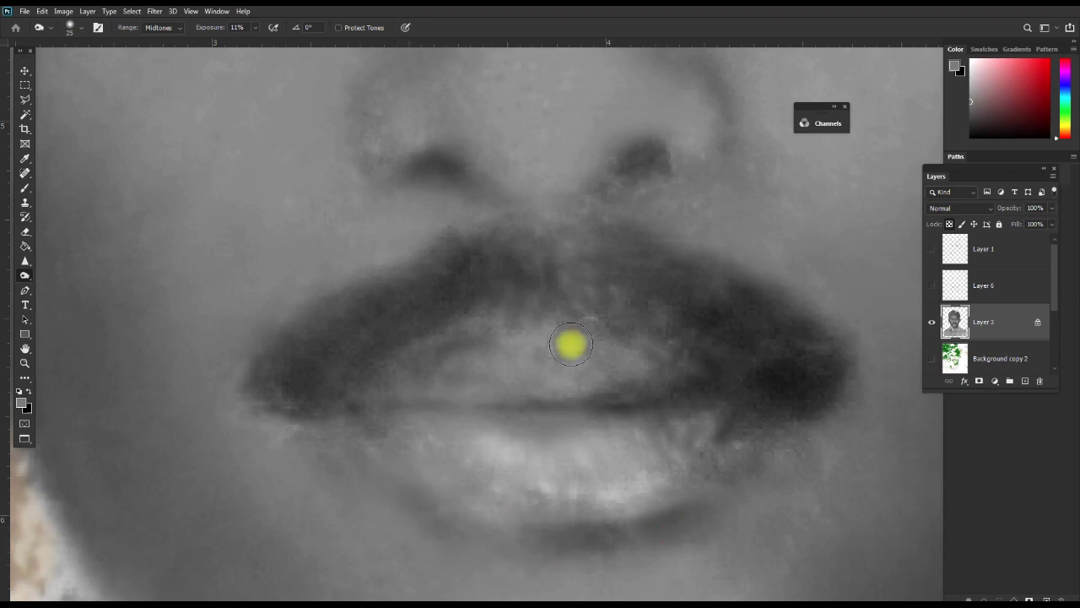
pyautogui.moveTo(592, 420)
pyautogui.mouseDown()
pyautogui.moveTo(627, 413)
pyautogui.moveTo(560, 414)
pyautogui.moveTo(620, 424)
pyautogui.mouseUp()
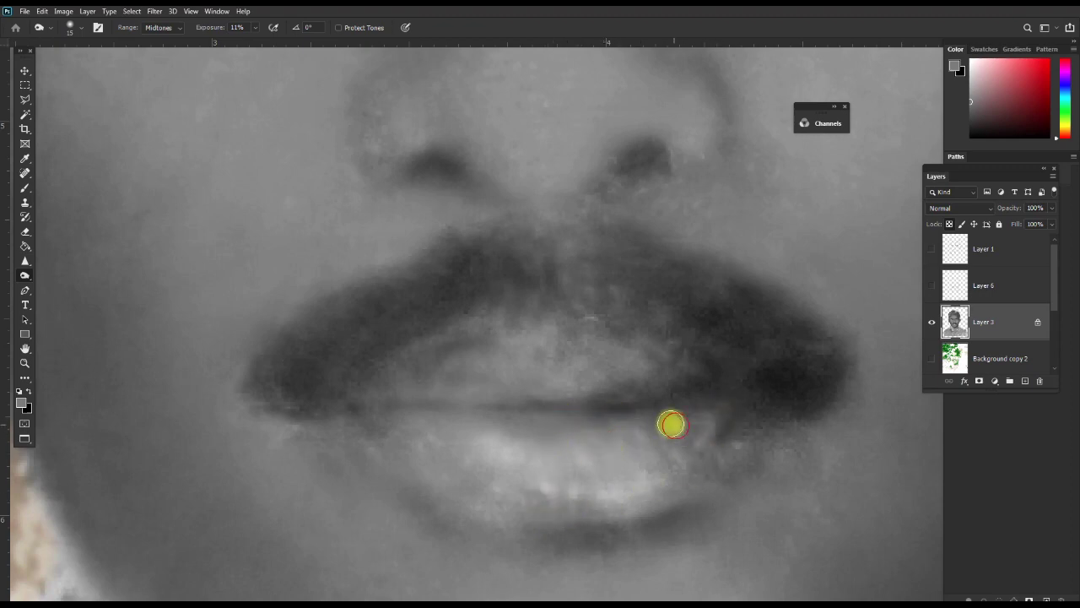
pyautogui.click(708, 378)
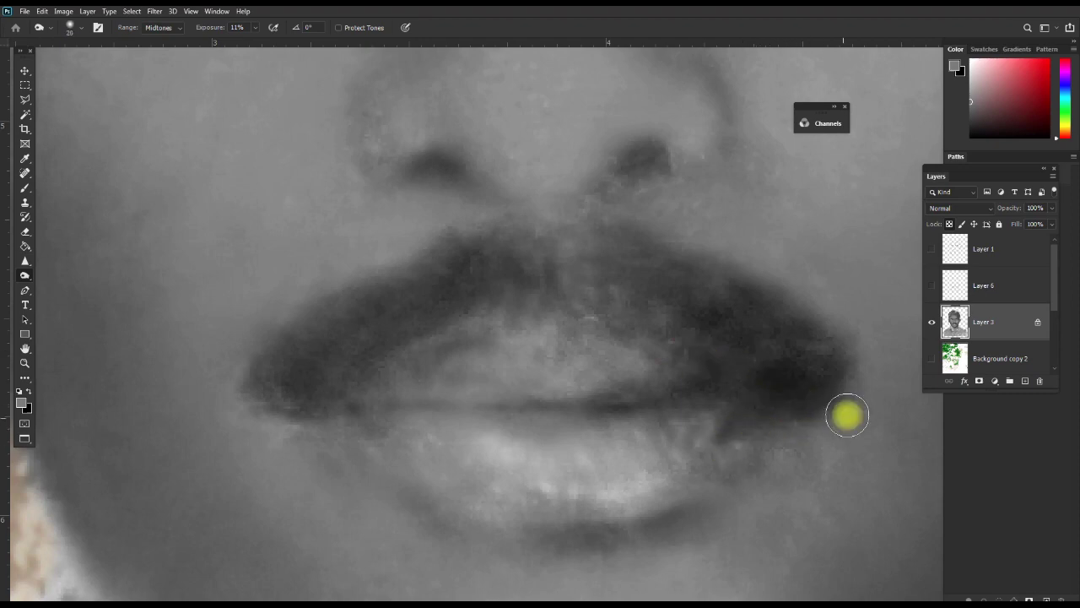
pyautogui.click(827, 369)
pyautogui.moveTo(679, 226); pyautogui.dragTo(715, 331)
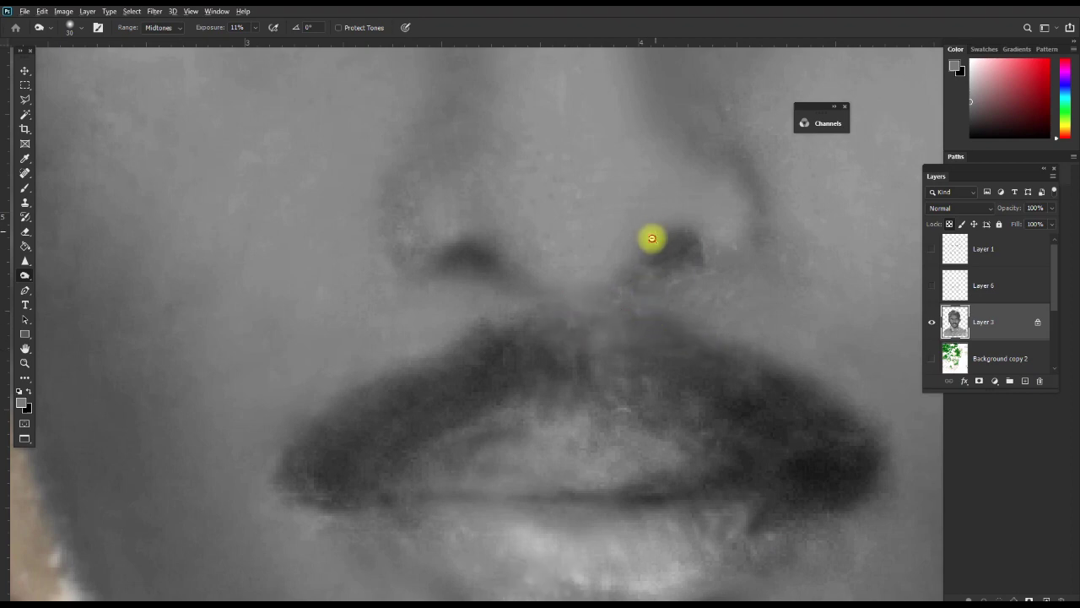
# Adjust the view and flick the Layer 6 sketch on and off
pyautogui.scroll(-4, 641, 270)
pyautogui.scroll(1, 662, 313)
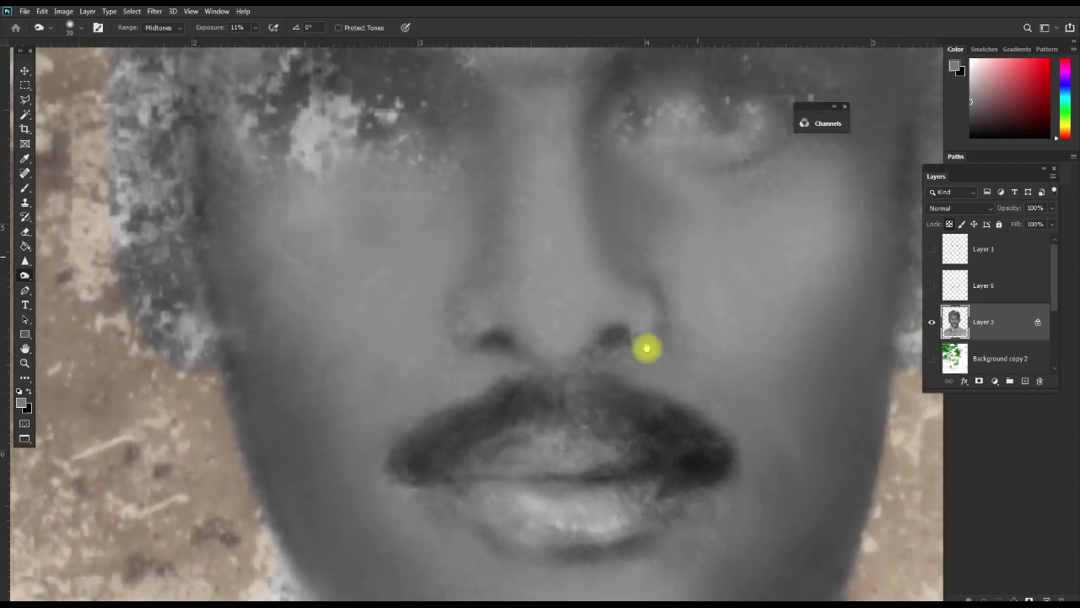
pyautogui.moveTo(646, 348); pyautogui.dragTo(656, 349)
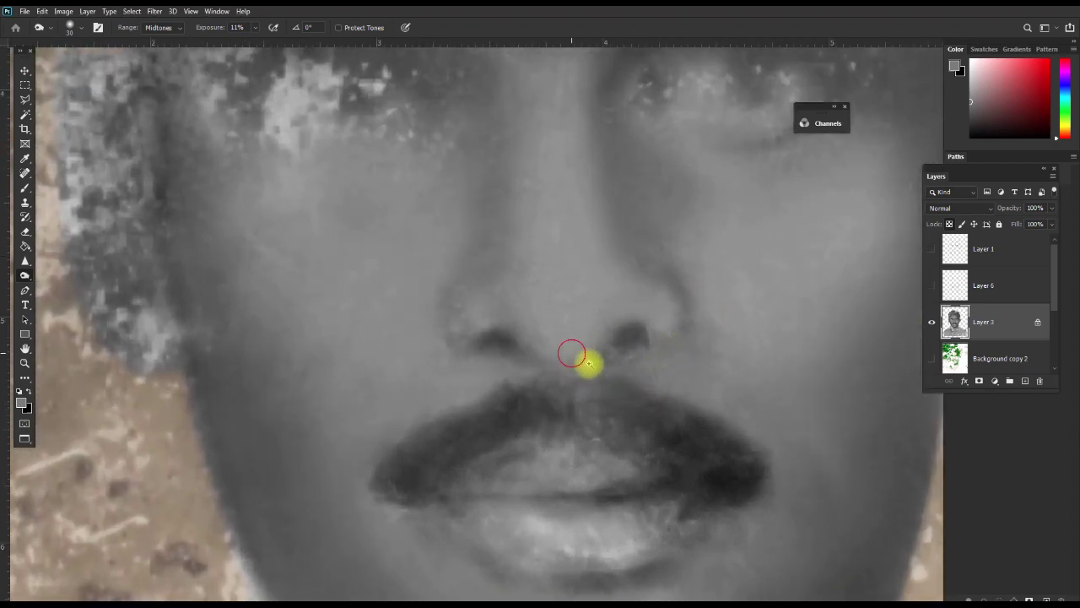
pyautogui.scroll(2, 591, 361)
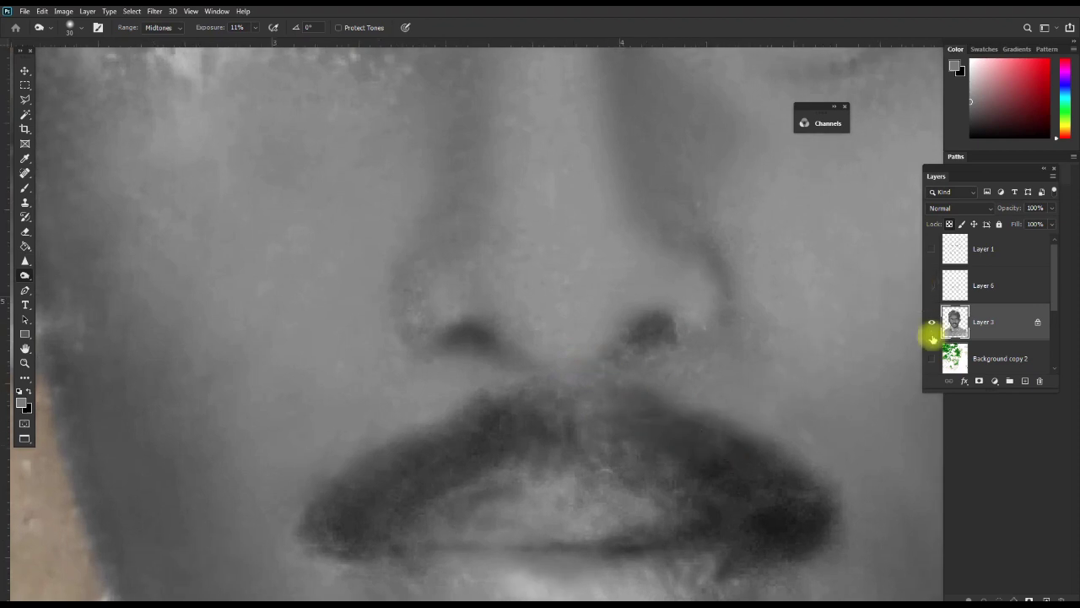
pyautogui.click(933, 285)
pyautogui.click(932, 285)
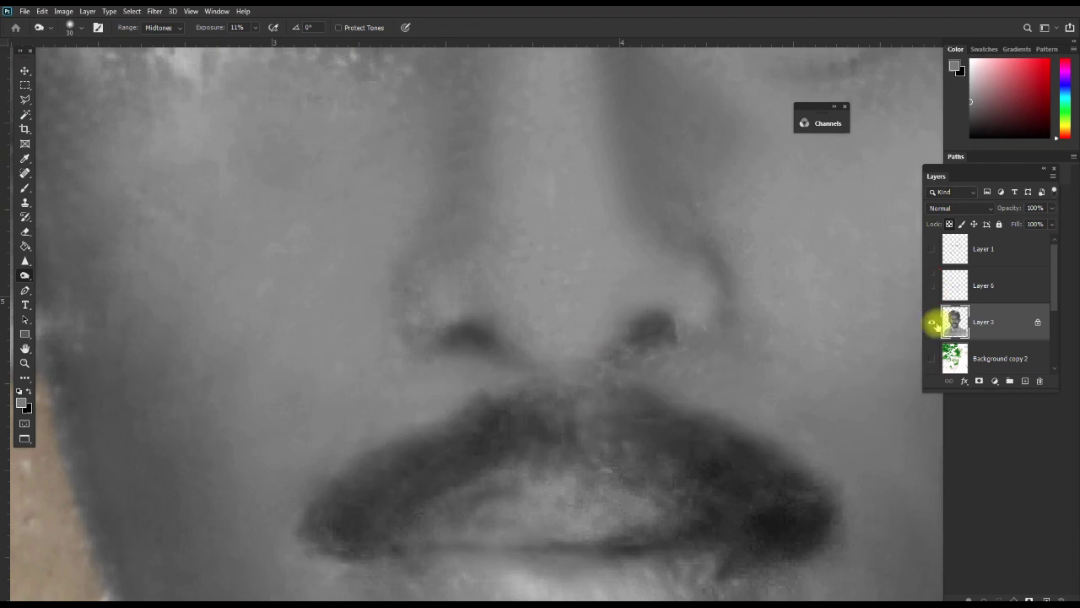
# Make Background copy 2 visible, toggle Layer 3 to compare, and leave Layer 6 hidden
pyautogui.click(931, 358)
pyautogui.click(931, 321)
pyautogui.click(931, 322)
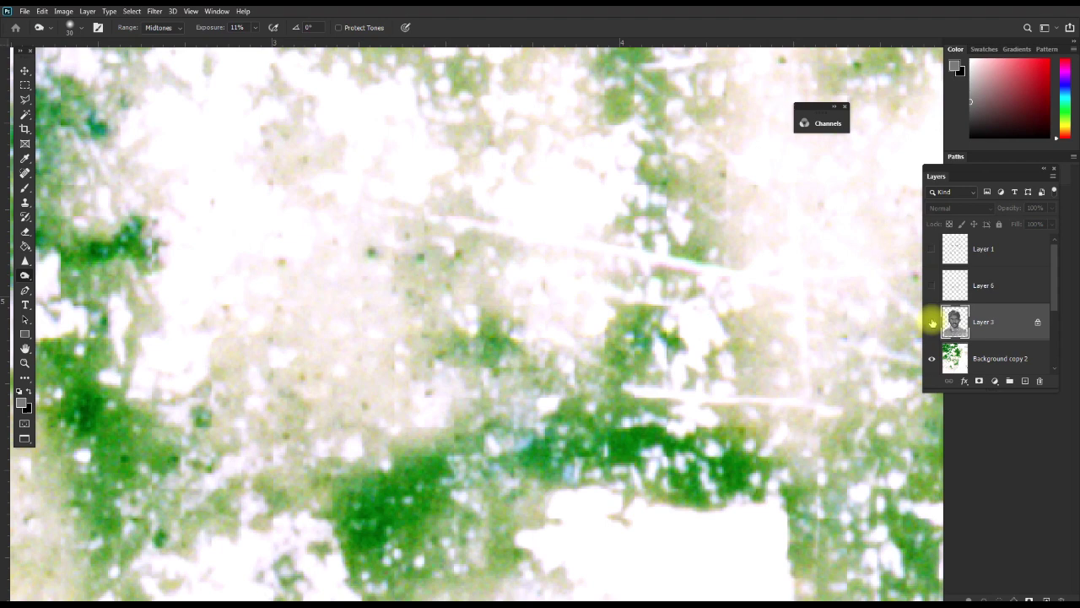
pyautogui.click(932, 322)
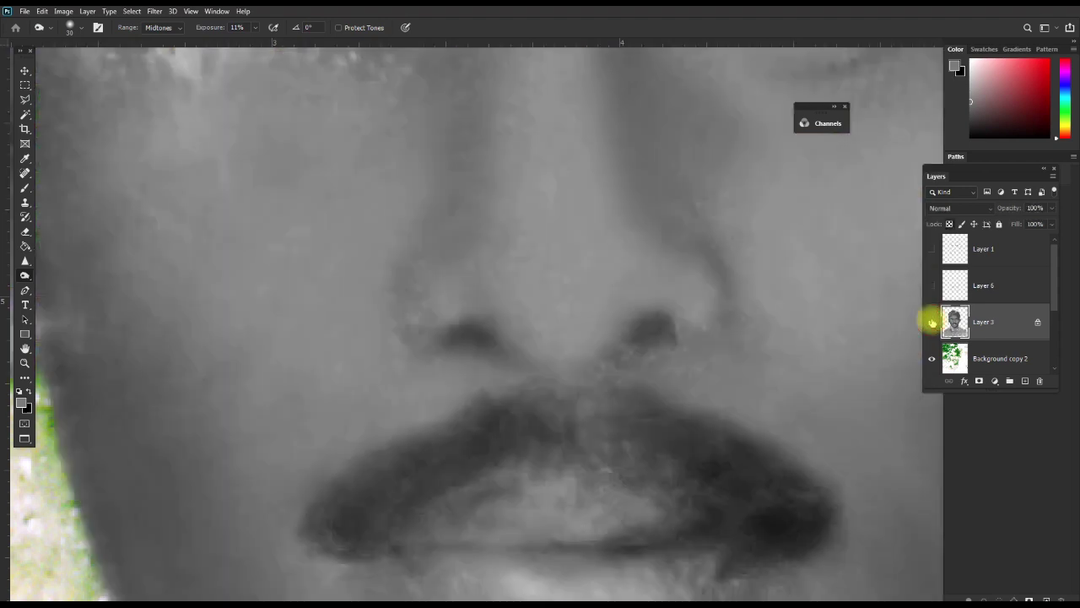
pyautogui.click(931, 286)
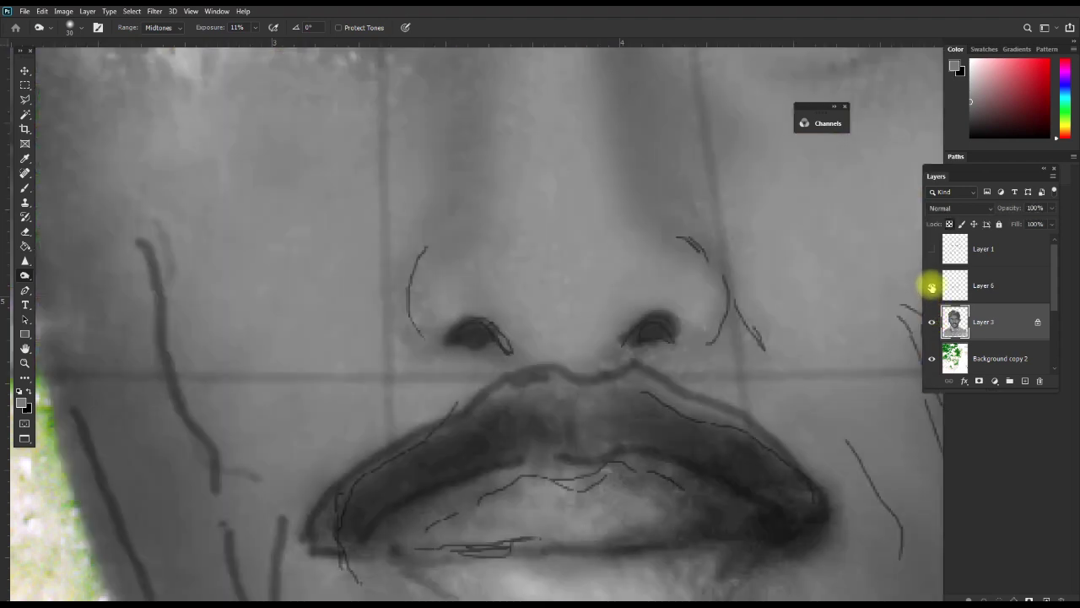
pyautogui.click(931, 285)
pyautogui.click(932, 285)
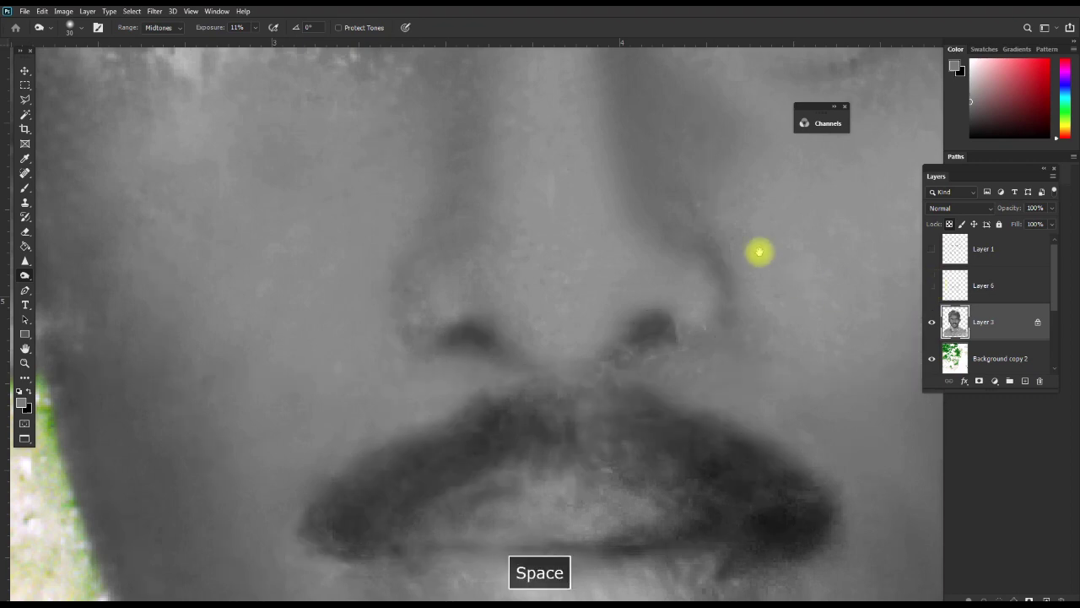
# Hide Background copy 2 and toggle Layer 3 to compare the face with the original photo
pyautogui.moveTo(757, 250); pyautogui.dragTo(677, 437)
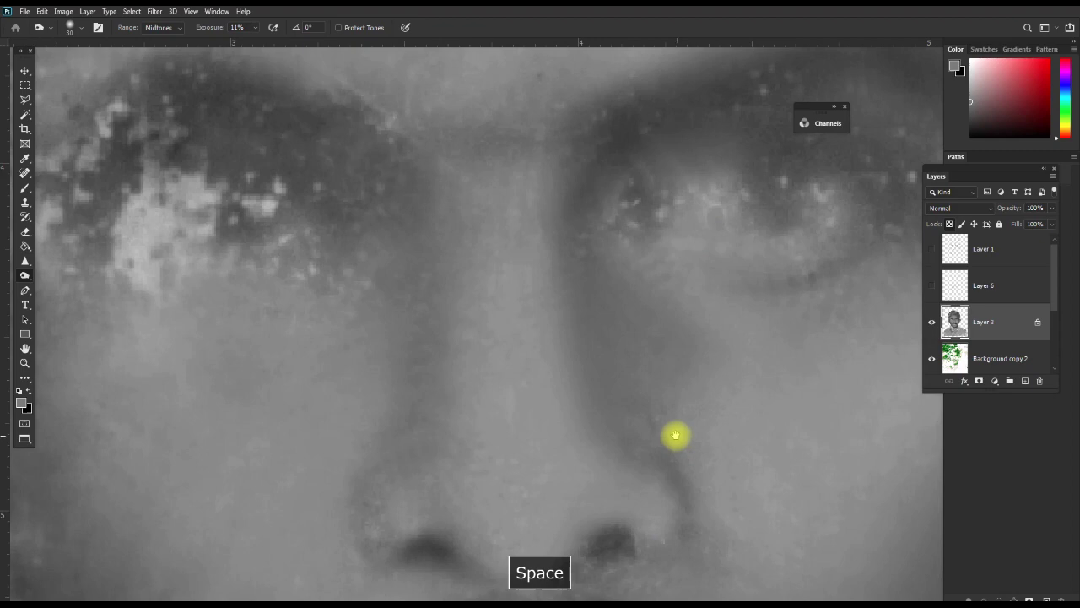
pyautogui.scroll(-3, 675, 432)
pyautogui.scroll(-3, 672, 429)
pyautogui.moveTo(672, 441)
pyautogui.mouseDown()
pyautogui.moveTo(659, 326)
pyautogui.moveTo(672, 313)
pyautogui.mouseUp()
pyautogui.press('space')
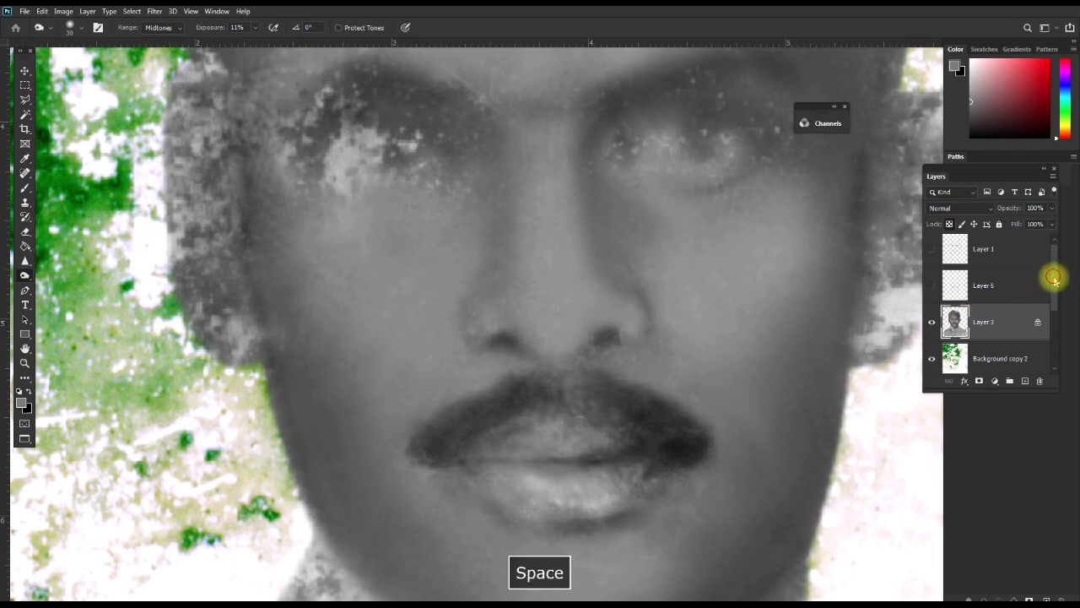
pyautogui.moveTo(1054, 278); pyautogui.dragTo(1053, 296)
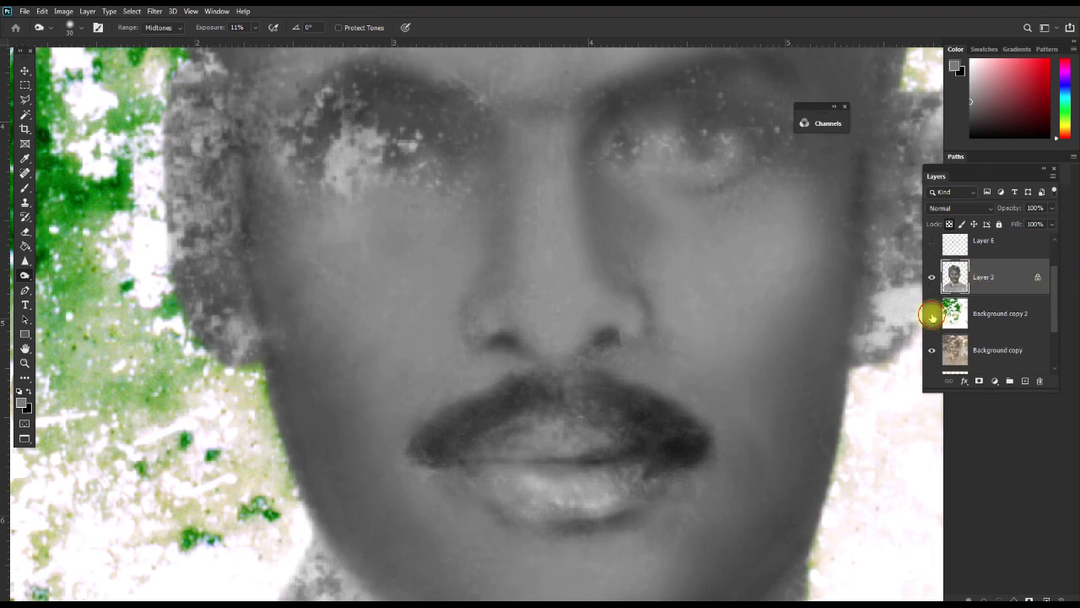
pyautogui.click(932, 315)
pyautogui.click(932, 280)
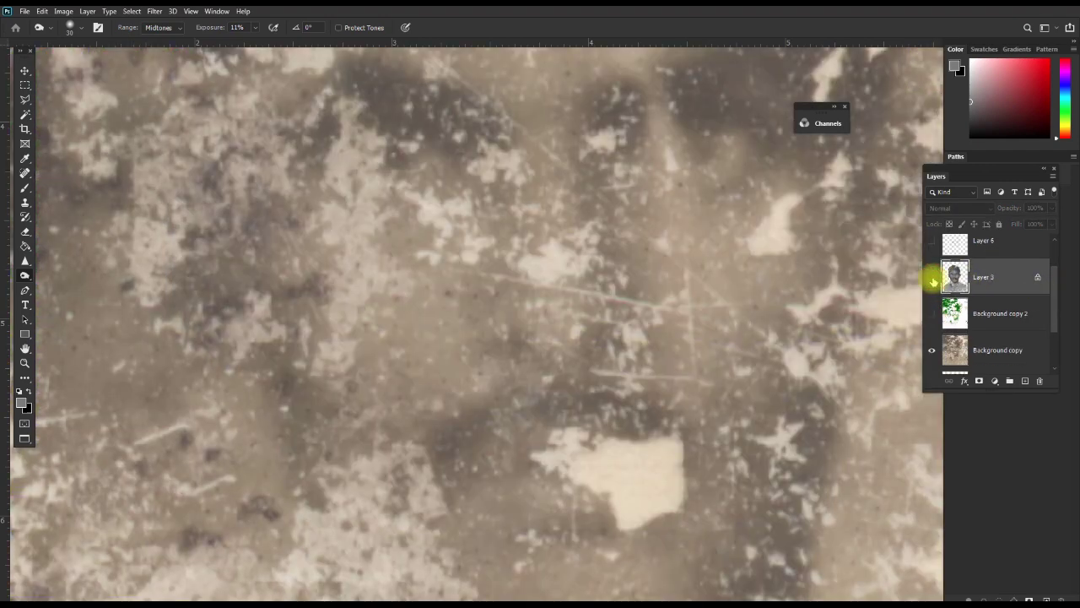
pyautogui.click(931, 279)
pyautogui.click(932, 280)
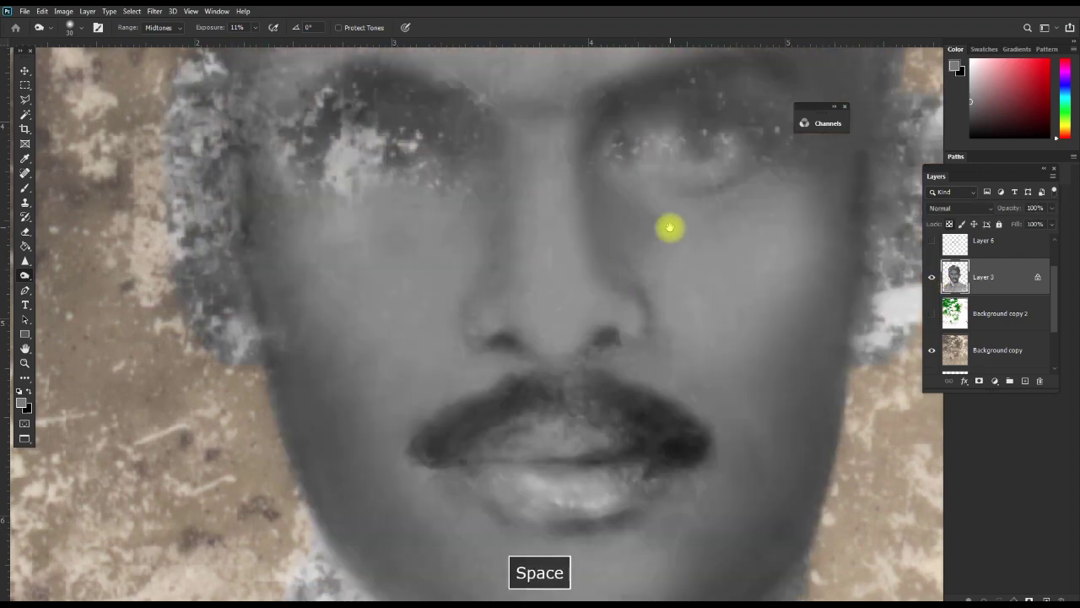
# Zoom in on the lower face around the lips
pyautogui.moveTo(668, 229); pyautogui.dragTo(653, 347)
pyautogui.scroll(-5, 653, 346)
pyautogui.scroll(-1, 650, 345)
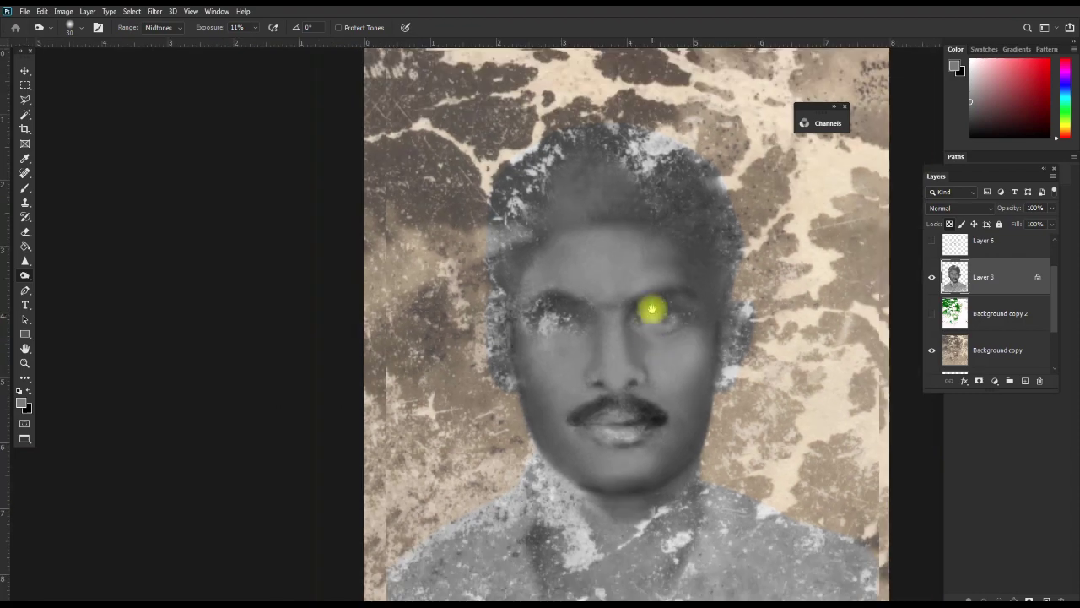
pyautogui.scroll(1, 650, 309)
pyautogui.scroll(2, 655, 330)
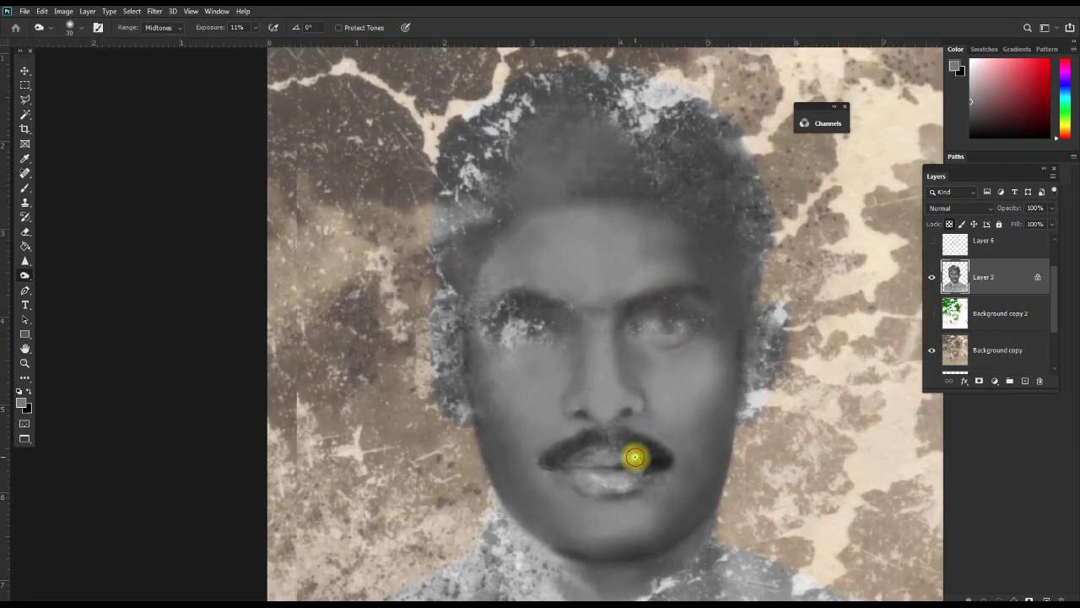
pyautogui.scroll(2, 637, 460)
pyautogui.scroll(1, 643, 485)
pyautogui.scroll(2, 642, 494)
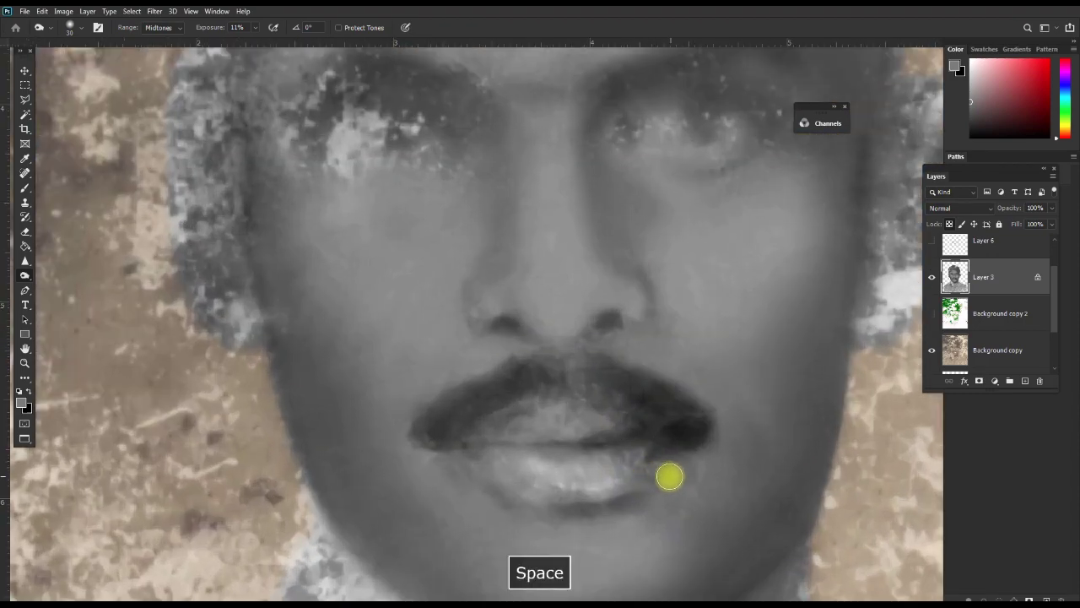
# Clone smoother texture over the lower lip's pale patch at 34%, then 23% opacity
pyautogui.press('s')
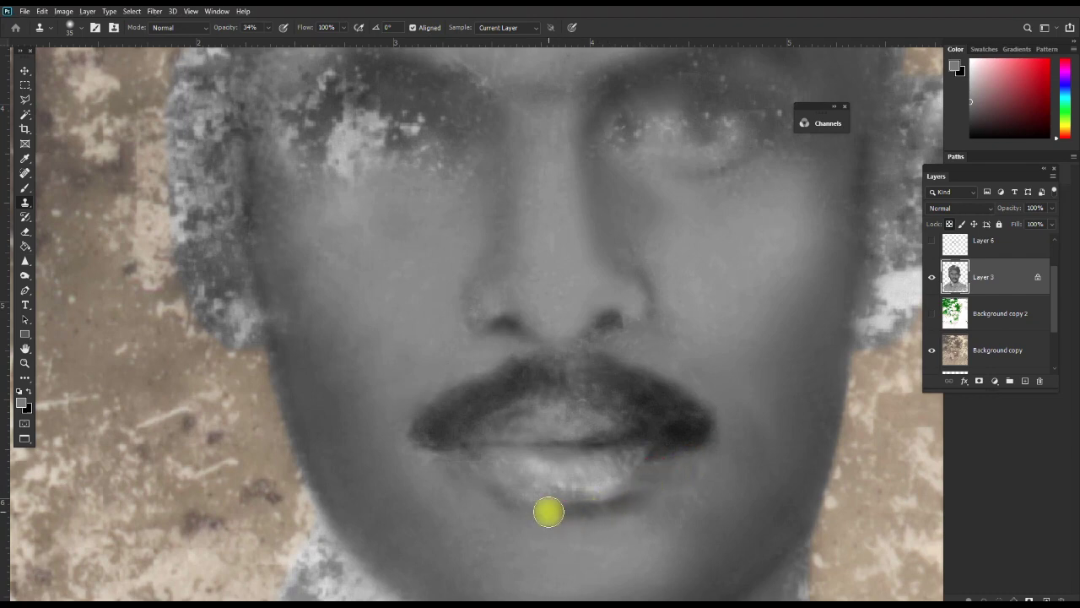
pyautogui.moveTo(541, 511)
pyautogui.mouseDown()
pyautogui.moveTo(599, 514)
pyautogui.moveTo(614, 534)
pyautogui.moveTo(554, 516)
pyautogui.moveTo(615, 524)
pyautogui.moveTo(619, 501)
pyautogui.mouseUp()
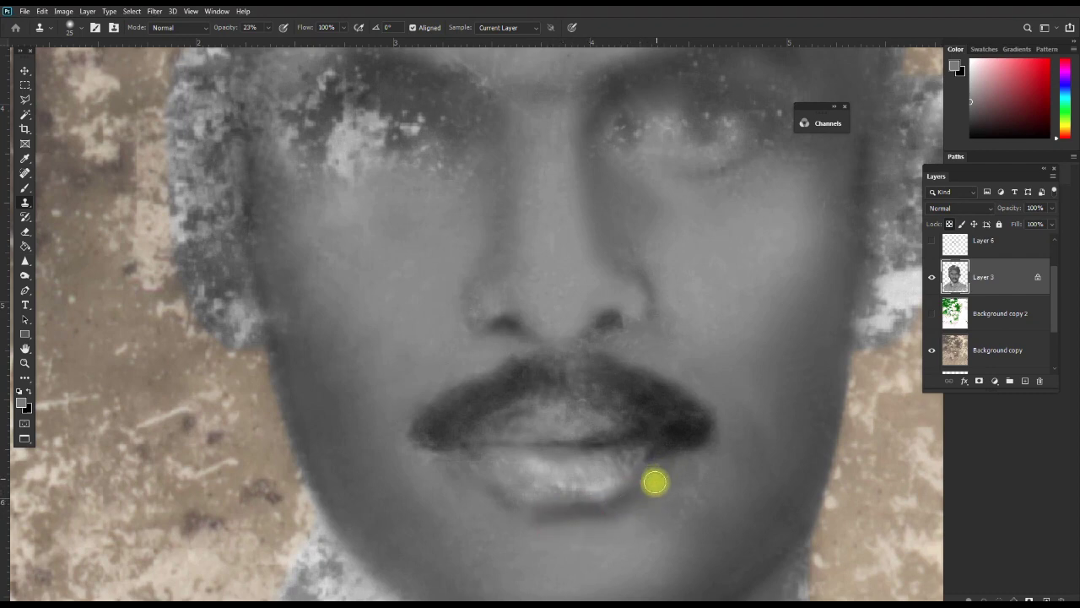
pyautogui.click(634, 512)
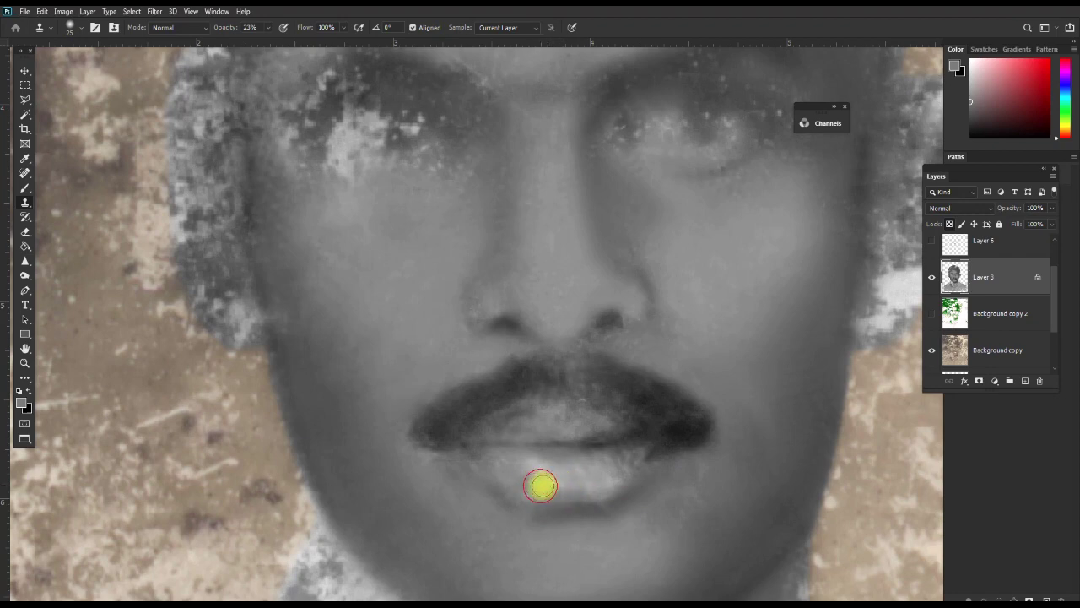
pyautogui.moveTo(540, 486); pyautogui.dragTo(497, 463)
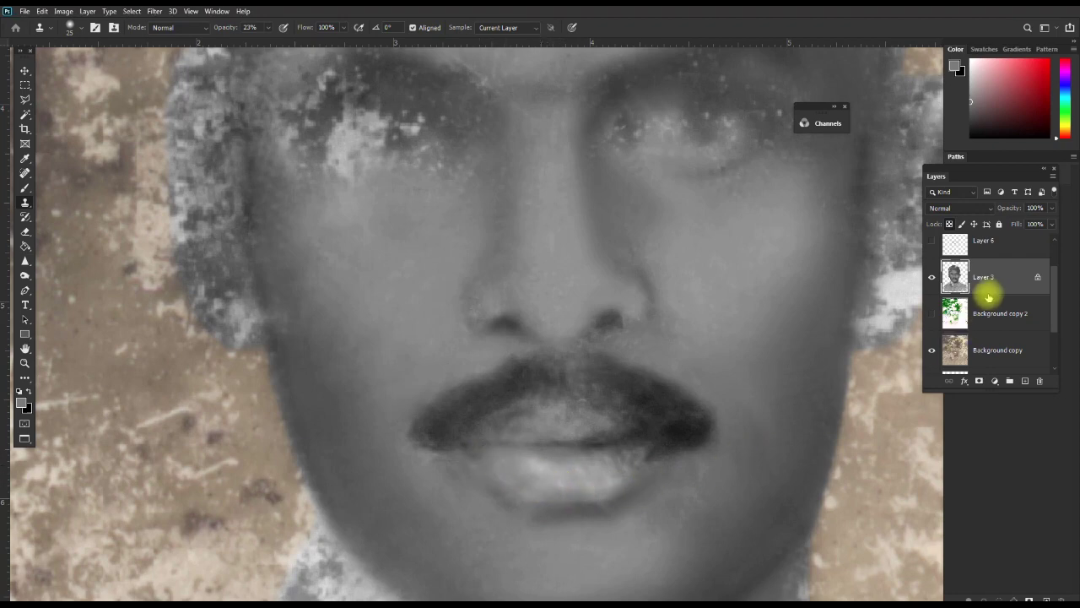
# Show Background copy 2, toggle Layer 3 to compare leaving it on, and zoom on the mouth
pyautogui.click(930, 278)
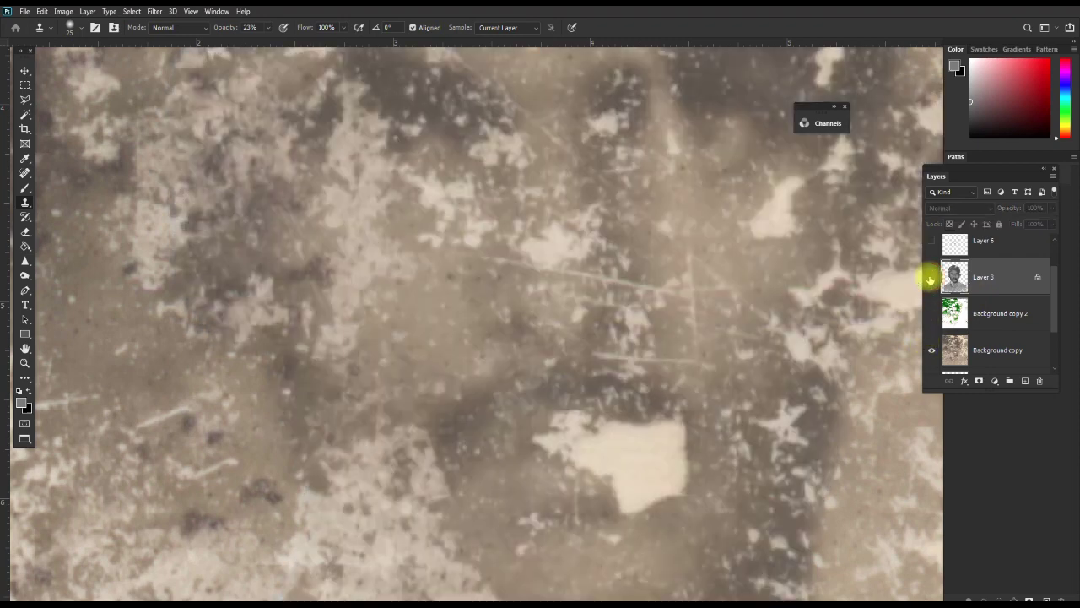
pyautogui.scroll(-1, 687, 292)
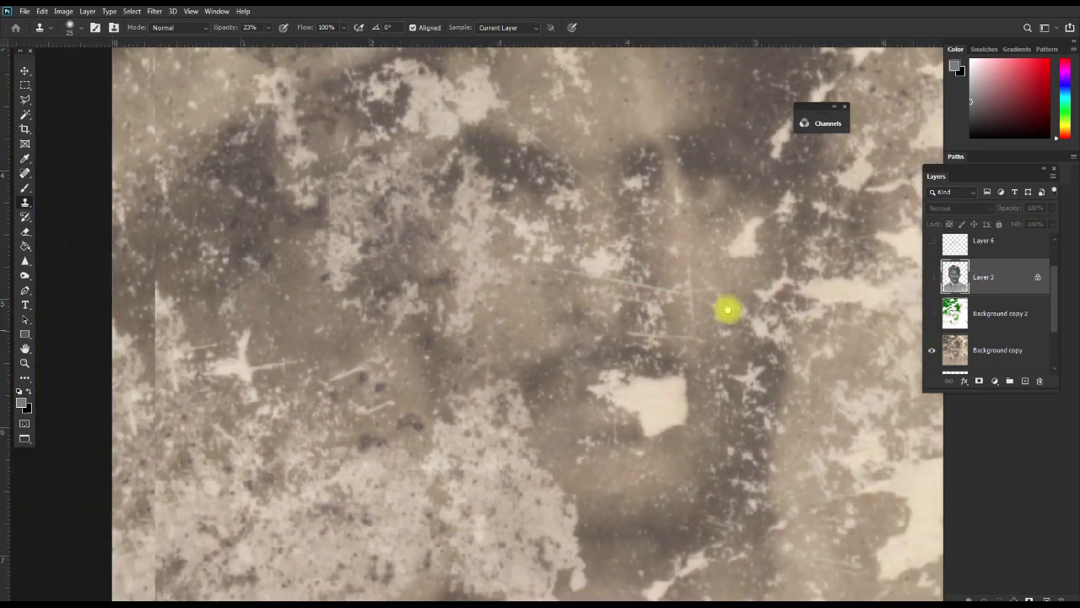
pyautogui.press('space')
pyautogui.click(930, 313)
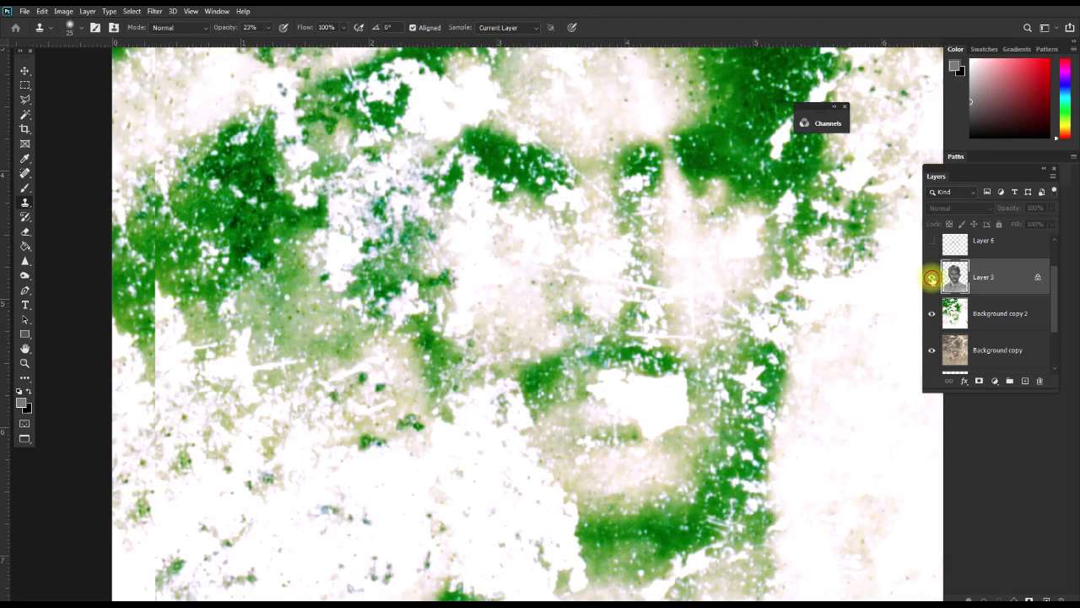
pyautogui.click(930, 279)
pyautogui.click(931, 278)
pyautogui.click(931, 281)
pyautogui.click(932, 280)
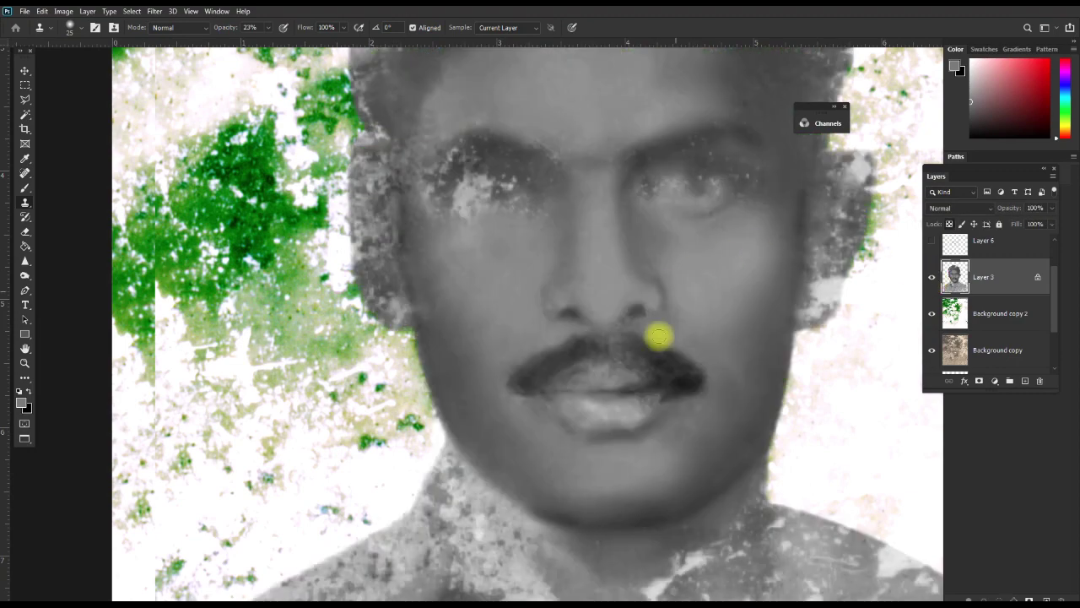
pyautogui.keyDown('ctrl'); pyautogui.keyDown('space'); pyautogui.click(600, 383); pyautogui.keyUp('space'); pyautogui.keyUp('ctrl')
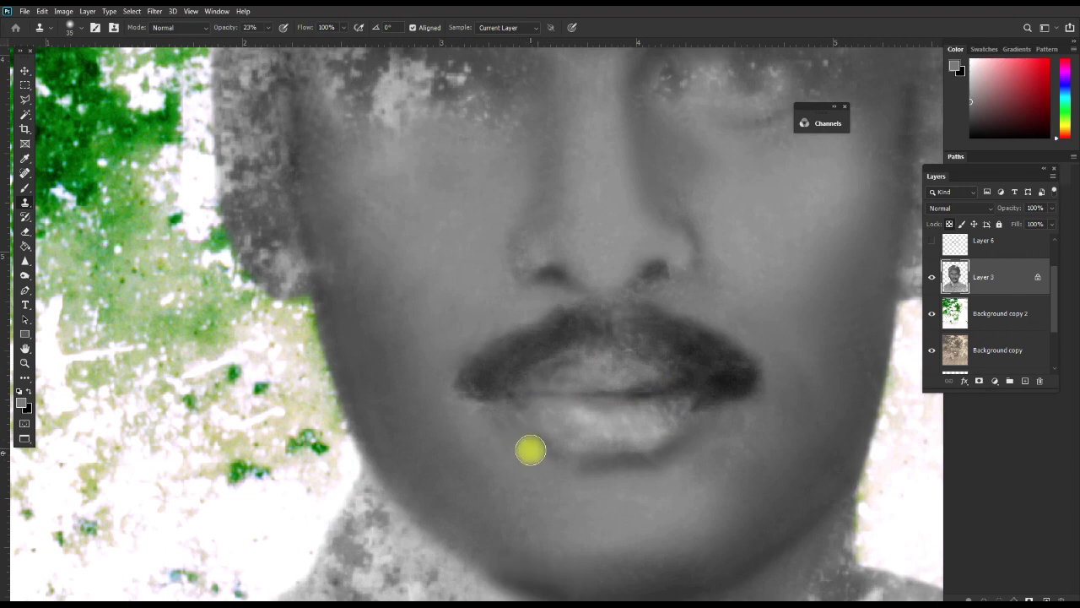
# Enlarge the Clone Stamp brush to 40 and clone smooth skin over the lower lip
pyautogui.press(']')
pyautogui.press(']')
pyautogui.press(']')
pyautogui.keyDown('alt'); pyautogui.click(523, 431); pyautogui.keyUp('alt')
pyautogui.moveTo(536, 439)
pyautogui.mouseDown()
pyautogui.moveTo(545, 456)
pyautogui.moveTo(523, 451)
pyautogui.mouseUp()
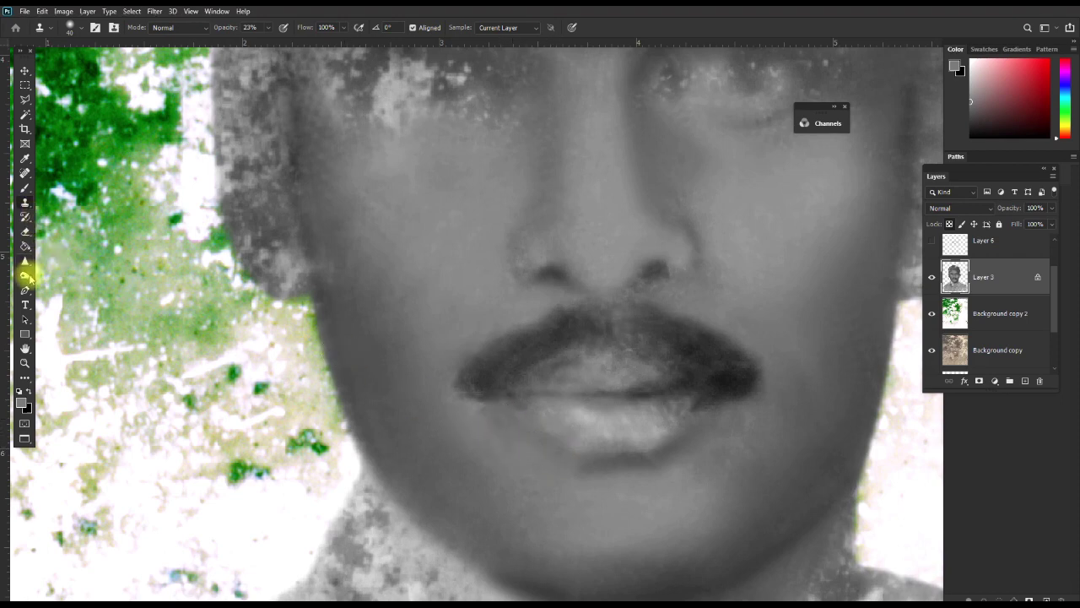
# Switch to the Burn tool and darken below the lips and the mustache's top edge
pyautogui.click(25, 275)
pyautogui.rightClick(25, 275)
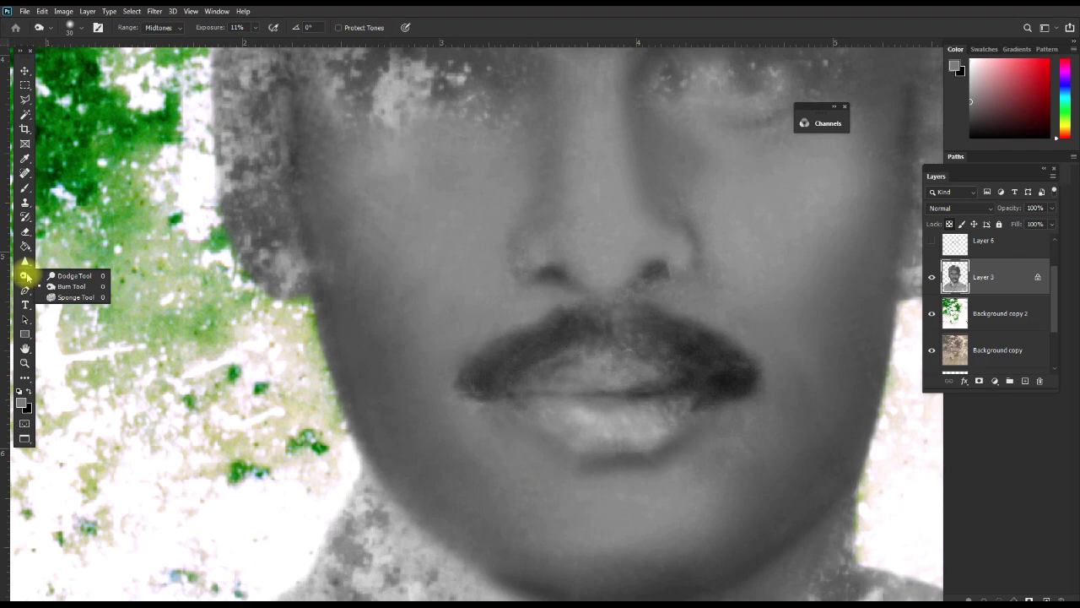
pyautogui.click(70, 287)
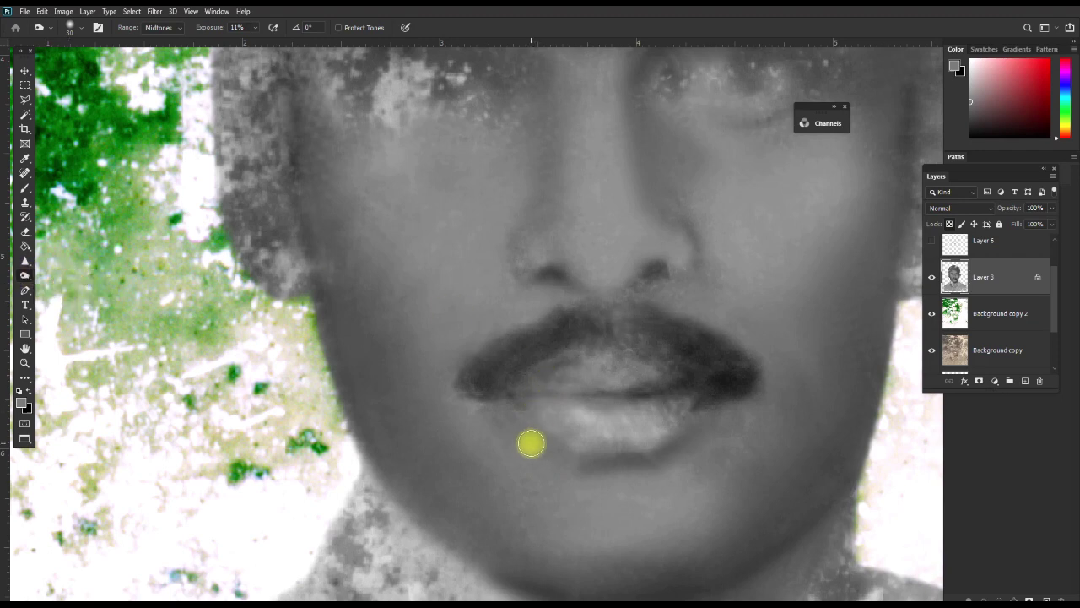
pyautogui.press(']')
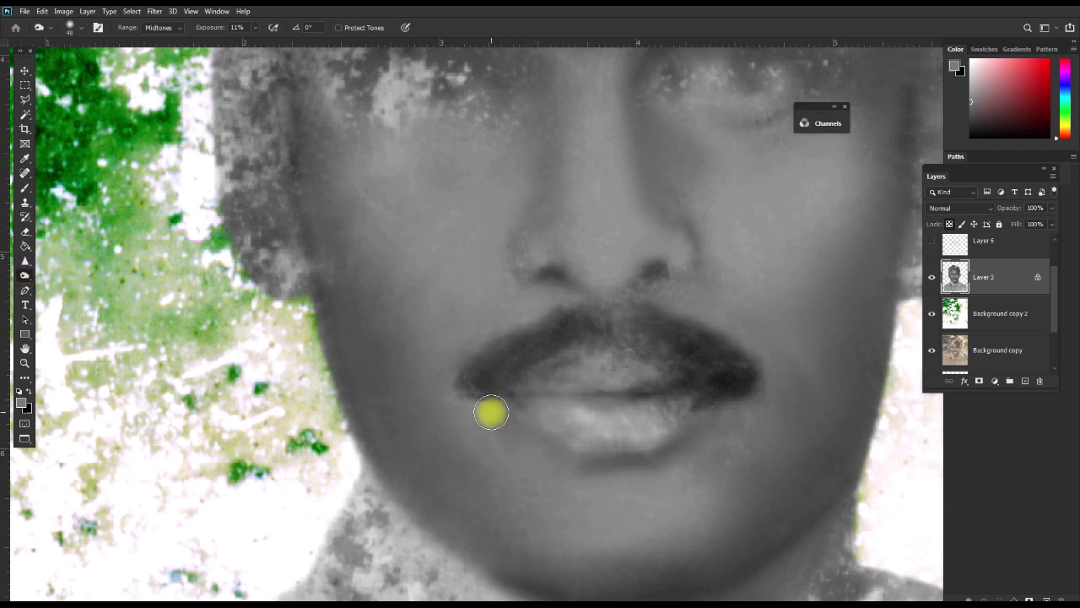
pyautogui.moveTo(521, 434)
pyautogui.mouseDown()
pyautogui.moveTo(531, 474)
pyautogui.moveTo(550, 464)
pyautogui.mouseUp()
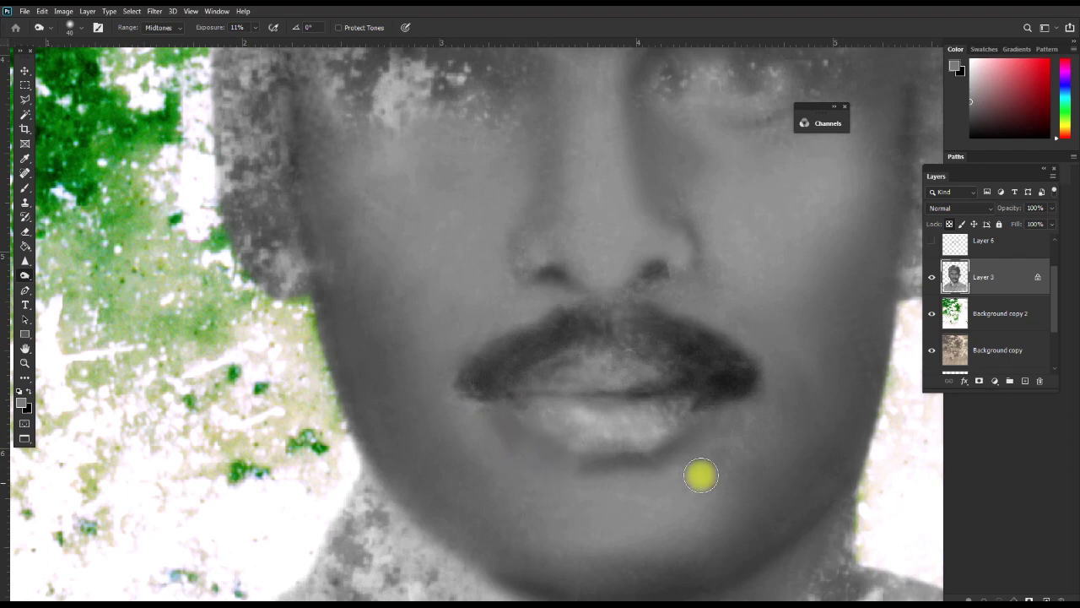
pyautogui.moveTo(733, 411)
pyautogui.mouseDown()
pyautogui.moveTo(743, 401)
pyautogui.moveTo(733, 422)
pyautogui.mouseUp()
pyautogui.press('[')
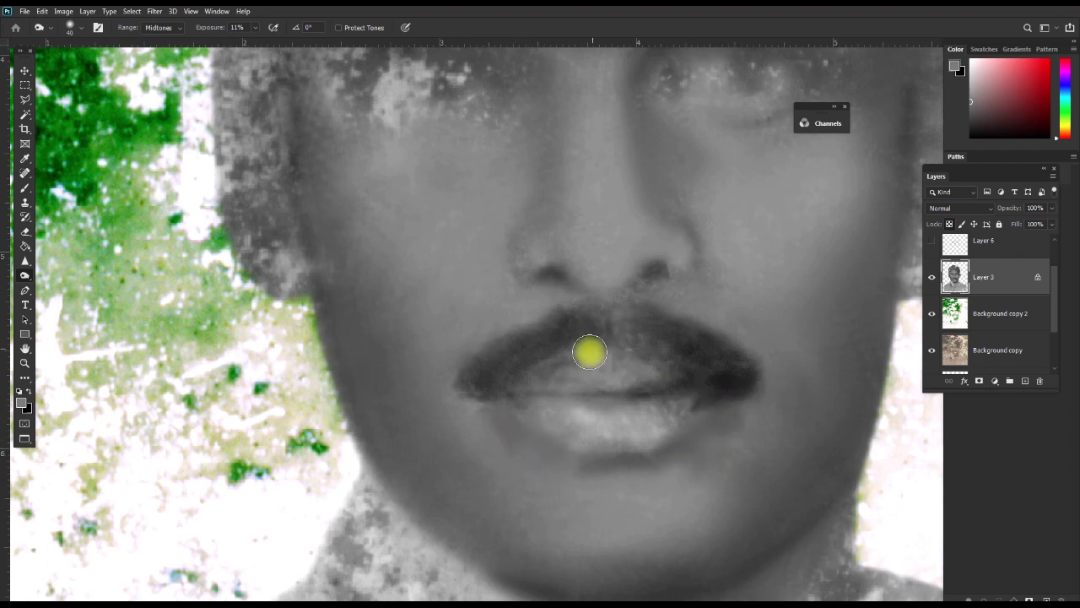
pyautogui.moveTo(540, 355)
pyautogui.mouseDown()
pyautogui.moveTo(579, 309)
pyautogui.moveTo(508, 335)
pyautogui.moveTo(545, 304)
pyautogui.moveTo(474, 366)
pyautogui.moveTo(579, 304)
pyautogui.moveTo(677, 317)
pyautogui.moveTo(666, 309)
pyautogui.moveTo(706, 352)
pyautogui.moveTo(580, 323)
pyautogui.moveTo(492, 366)
pyautogui.moveTo(508, 329)
pyautogui.moveTo(475, 343)
pyautogui.moveTo(468, 386)
pyautogui.moveTo(497, 304)
pyautogui.moveTo(417, 340)
pyautogui.moveTo(509, 442)
pyautogui.moveTo(581, 484)
pyautogui.moveTo(561, 465)
pyautogui.moveTo(598, 458)
pyautogui.moveTo(557, 463)
pyautogui.moveTo(514, 427)
pyautogui.moveTo(546, 455)
pyautogui.moveTo(530, 444)
pyautogui.moveTo(717, 503)
pyautogui.moveTo(713, 453)
pyautogui.moveTo(531, 492)
pyautogui.moveTo(525, 472)
pyautogui.moveTo(632, 490)
pyautogui.moveTo(735, 480)
pyautogui.moveTo(740, 518)
pyautogui.moveTo(702, 412)
pyautogui.moveTo(706, 448)
pyautogui.moveTo(679, 490)
pyautogui.moveTo(692, 472)
pyautogui.moveTo(684, 434)
pyautogui.moveTo(615, 497)
pyautogui.moveTo(695, 458)
pyautogui.moveTo(680, 480)
pyautogui.moveTo(559, 508)
pyautogui.moveTo(504, 482)
pyautogui.moveTo(492, 414)
pyautogui.moveTo(548, 525)
pyautogui.moveTo(802, 389)
pyautogui.moveTo(755, 359)
pyautogui.moveTo(710, 382)
pyautogui.moveTo(818, 390)
pyautogui.moveTo(834, 321)
pyautogui.moveTo(788, 430)
pyautogui.moveTo(729, 482)
pyautogui.moveTo(718, 476)
pyautogui.moveTo(644, 509)
pyautogui.moveTo(528, 498)
pyautogui.moveTo(575, 511)
pyautogui.moveTo(489, 484)
pyautogui.moveTo(379, 394)
pyautogui.moveTo(531, 390)
pyautogui.mouseUp()
# Raise Burn exposure to 20% and darken the edges of both cheeks
pyautogui.press('space')
pyautogui.press('2')
pyautogui.press('space')
pyautogui.moveTo(759, 412)
pyautogui.mouseDown()
pyautogui.moveTo(312, 333)
pyautogui.moveTo(290, 273)
pyautogui.moveTo(290, 306)
pyautogui.moveTo(277, 239)
pyautogui.moveTo(297, 386)
pyautogui.moveTo(320, 436)
pyautogui.mouseUp()
pyautogui.moveTo(788, 366)
pyautogui.mouseDown()
pyautogui.moveTo(862, 354)
pyautogui.moveTo(836, 441)
pyautogui.mouseUp()
# Darken the nostrils, then the right eye slightly with a 30 px brush
pyautogui.press('space')
pyautogui.moveTo(694, 282); pyautogui.dragTo(701, 374)
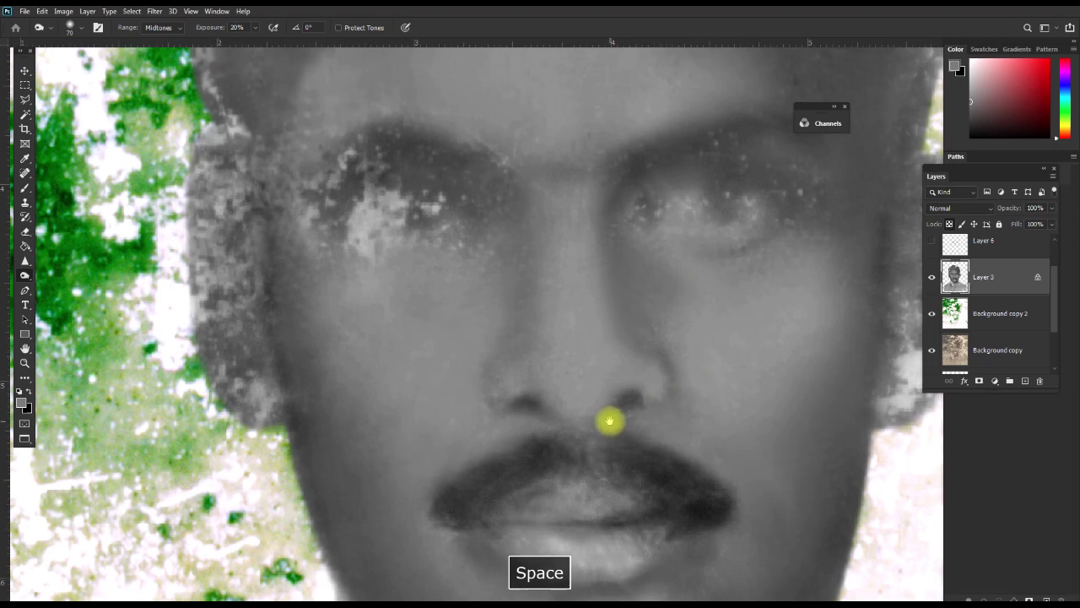
pyautogui.moveTo(609, 420)
pyautogui.mouseDown()
pyautogui.moveTo(621, 397)
pyautogui.moveTo(557, 414)
pyautogui.moveTo(657, 395)
pyautogui.moveTo(670, 373)
pyautogui.moveTo(579, 414)
pyautogui.moveTo(498, 408)
pyautogui.moveTo(489, 385)
pyautogui.mouseUp()
pyautogui.press('space')
pyautogui.moveTo(612, 245)
pyautogui.mouseDown()
pyautogui.moveTo(600, 366)
pyautogui.moveTo(362, 371)
pyautogui.moveTo(711, 376)
pyautogui.moveTo(691, 364)
pyautogui.moveTo(721, 340)
pyautogui.moveTo(714, 303)
pyautogui.moveTo(754, 335)
pyautogui.moveTo(700, 349)
pyautogui.mouseUp()
pyautogui.press('[')
pyautogui.press('[')
pyautogui.press('[')
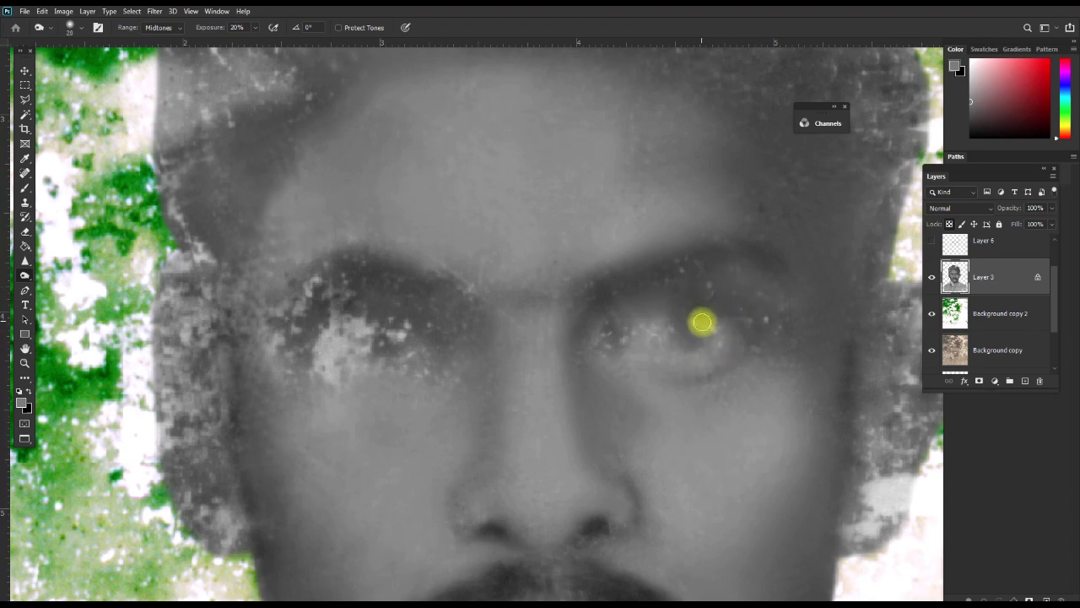
pyautogui.moveTo(692, 347)
pyautogui.mouseDown()
pyautogui.moveTo(699, 339)
pyautogui.moveTo(658, 332)
pyautogui.mouseUp()
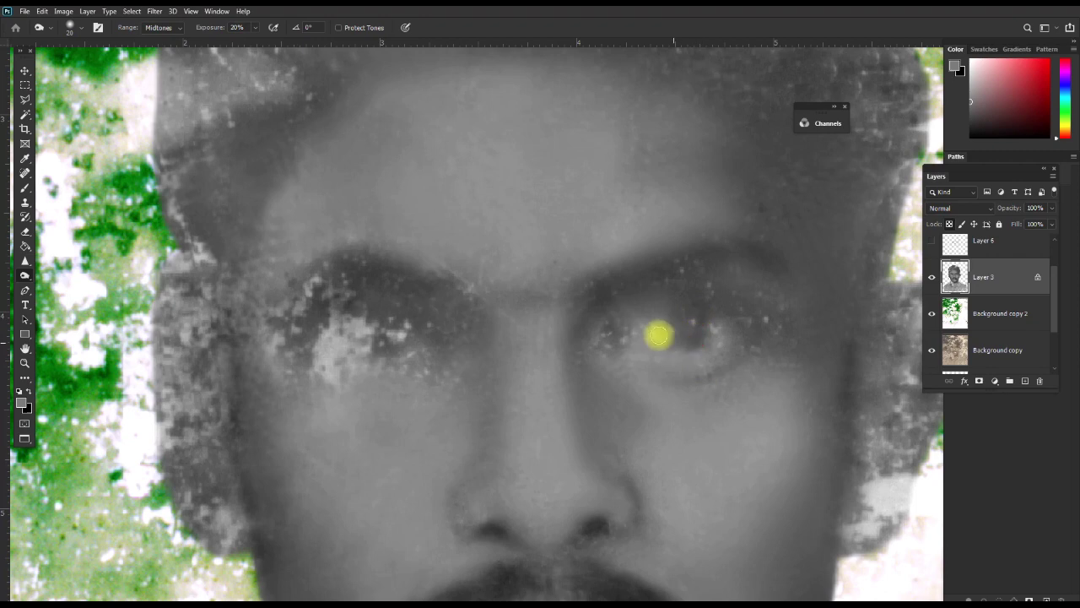
# Lighten across and under the right eye at 10% exposure with a 25–20 px brush
pyautogui.click(930, 243)
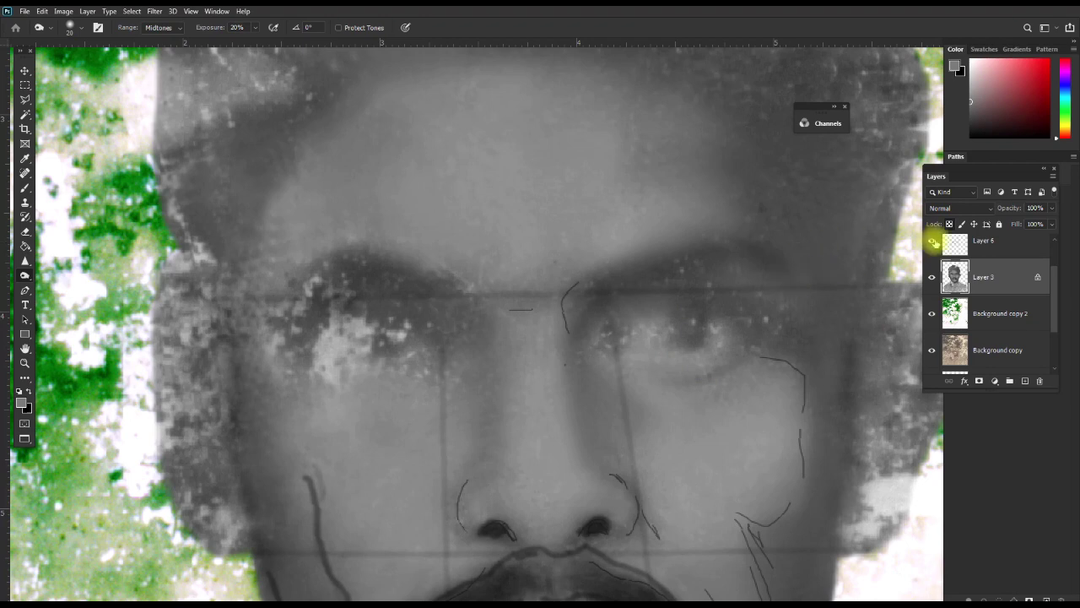
pyautogui.click(931, 243)
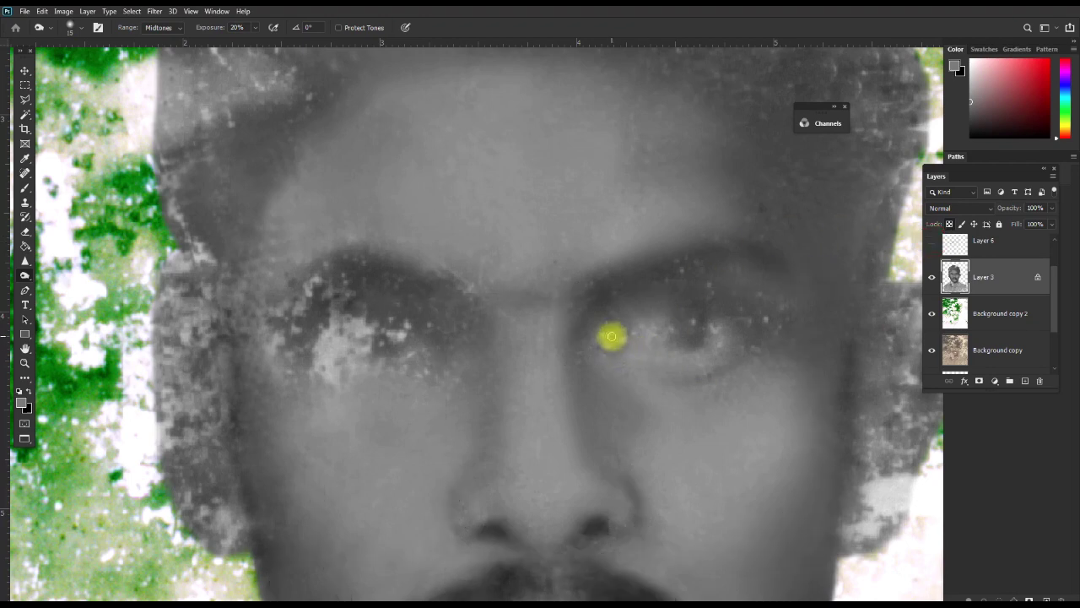
pyautogui.moveTo(603, 339); pyautogui.dragTo(672, 301)
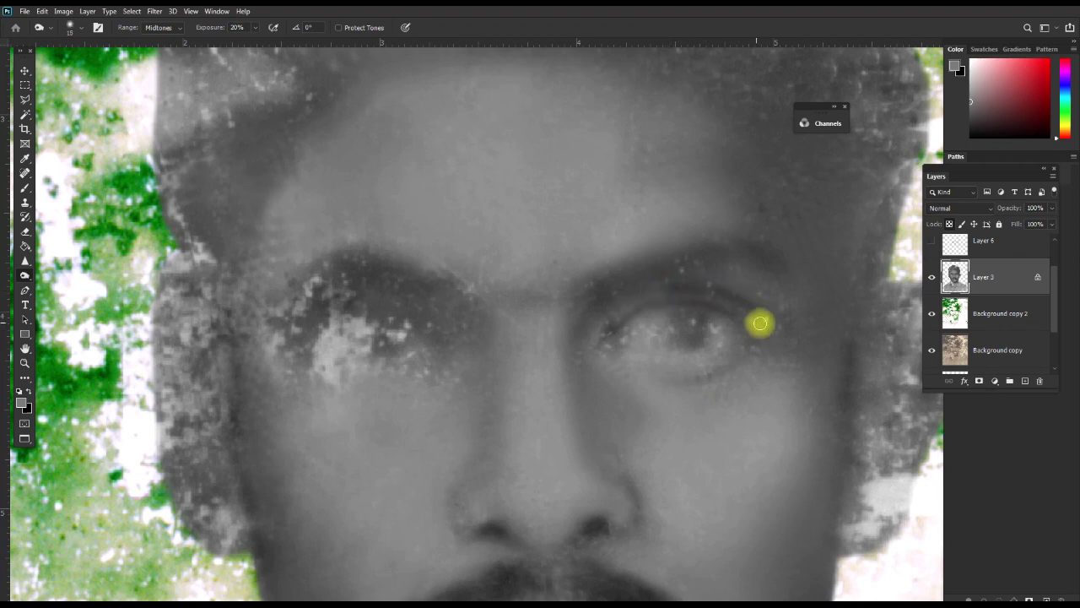
pyautogui.hotkey('ctrl', 'alt', 'z')
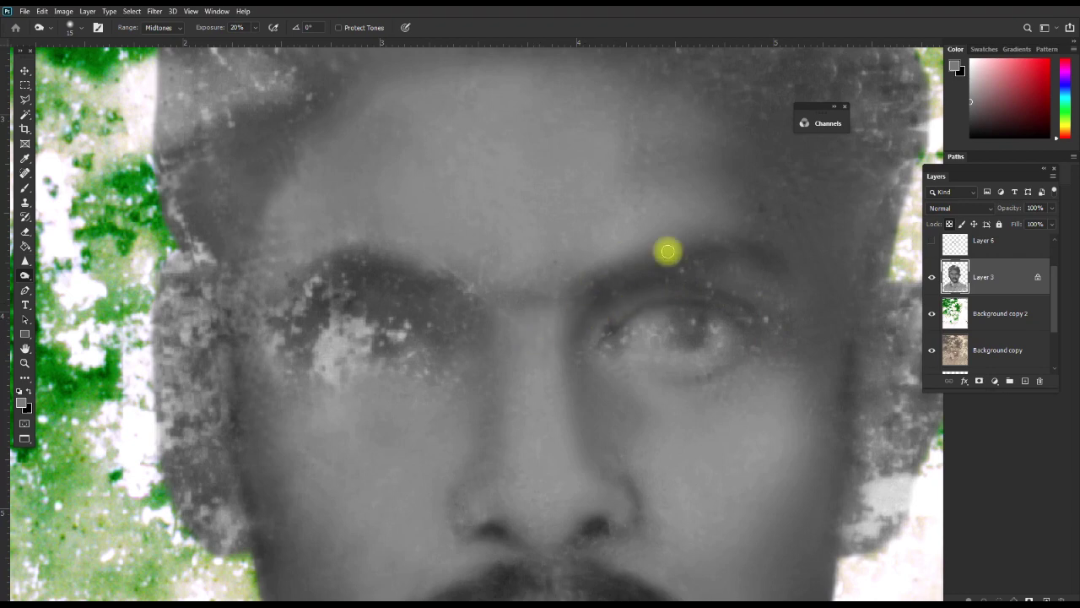
pyautogui.press(']')
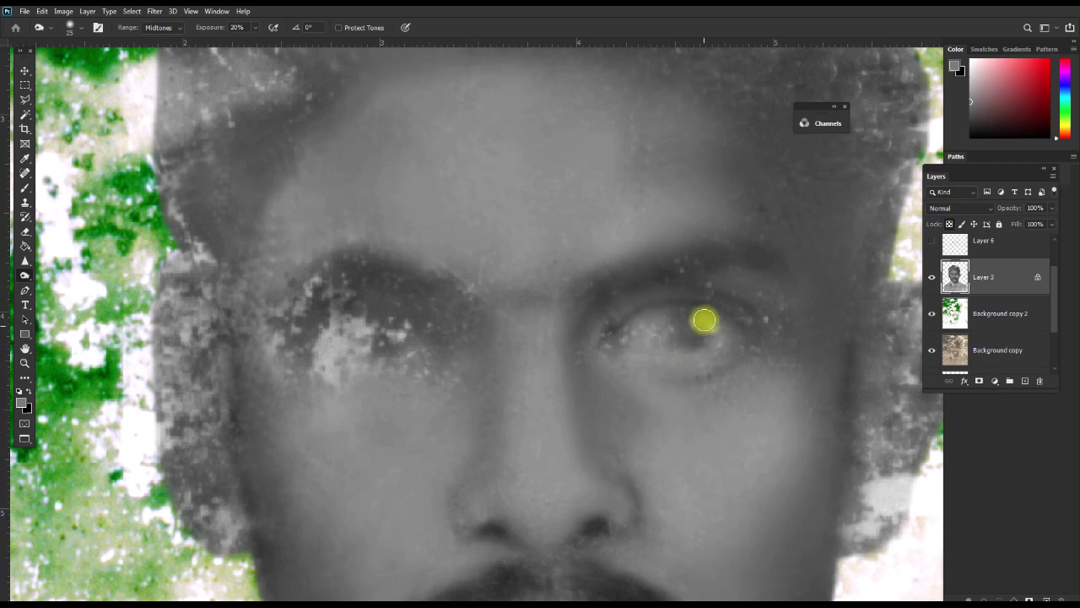
pyautogui.moveTo(704, 313)
pyautogui.mouseDown()
pyautogui.moveTo(727, 317)
pyautogui.moveTo(600, 336)
pyautogui.mouseUp()
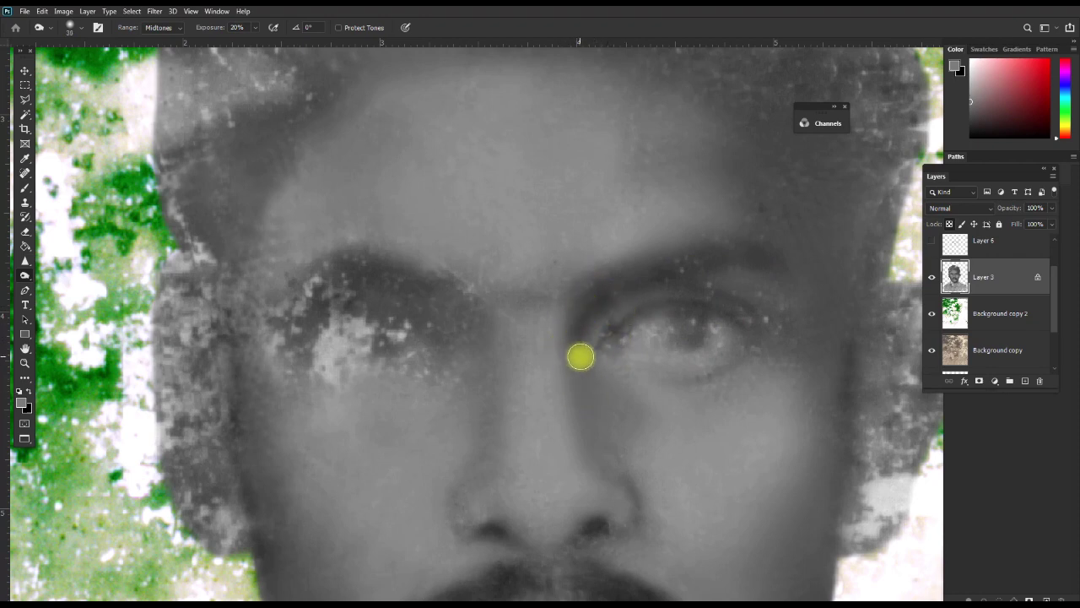
pyautogui.press('1')
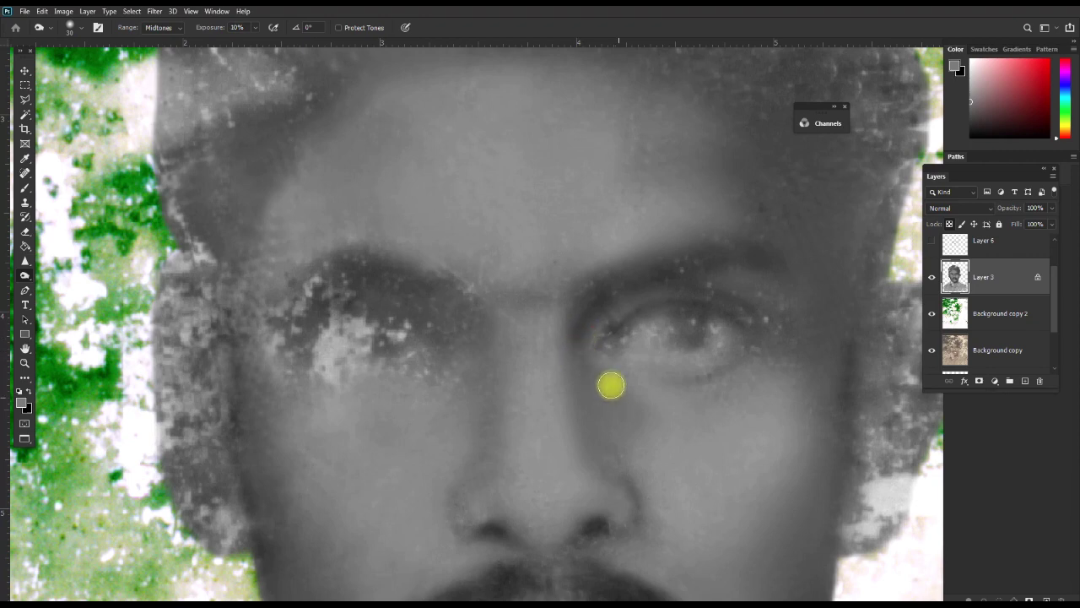
pyautogui.click(619, 396)
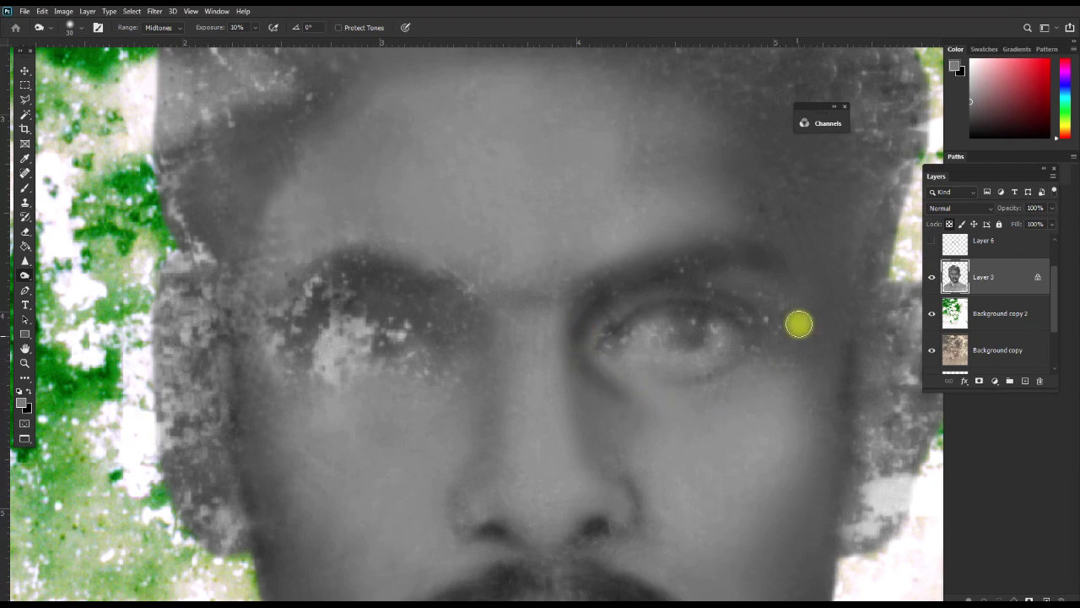
pyautogui.press('[')
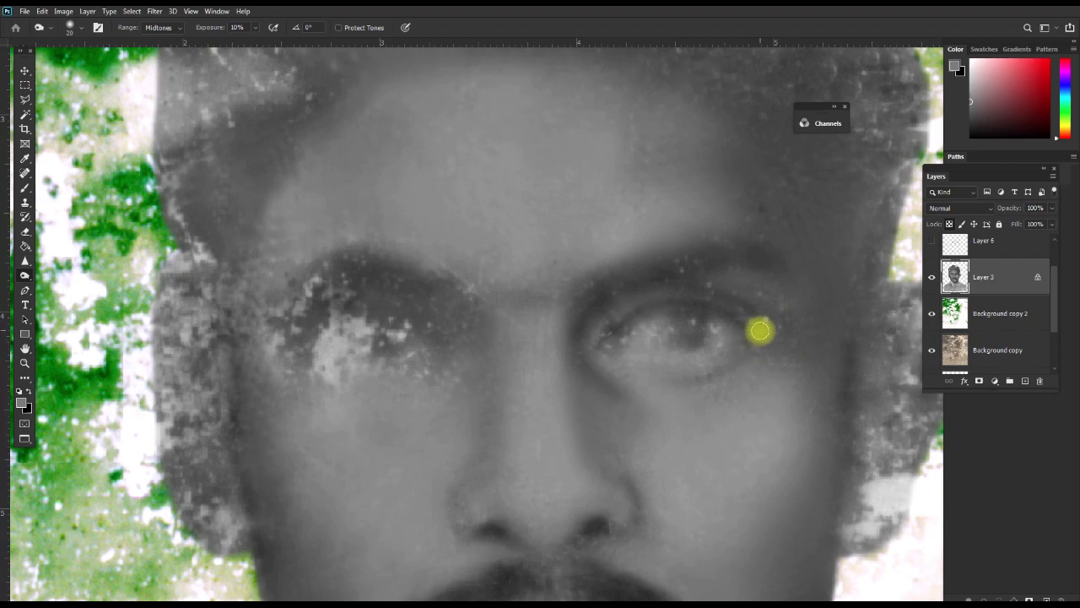
pyautogui.moveTo(741, 348); pyautogui.dragTo(677, 372)
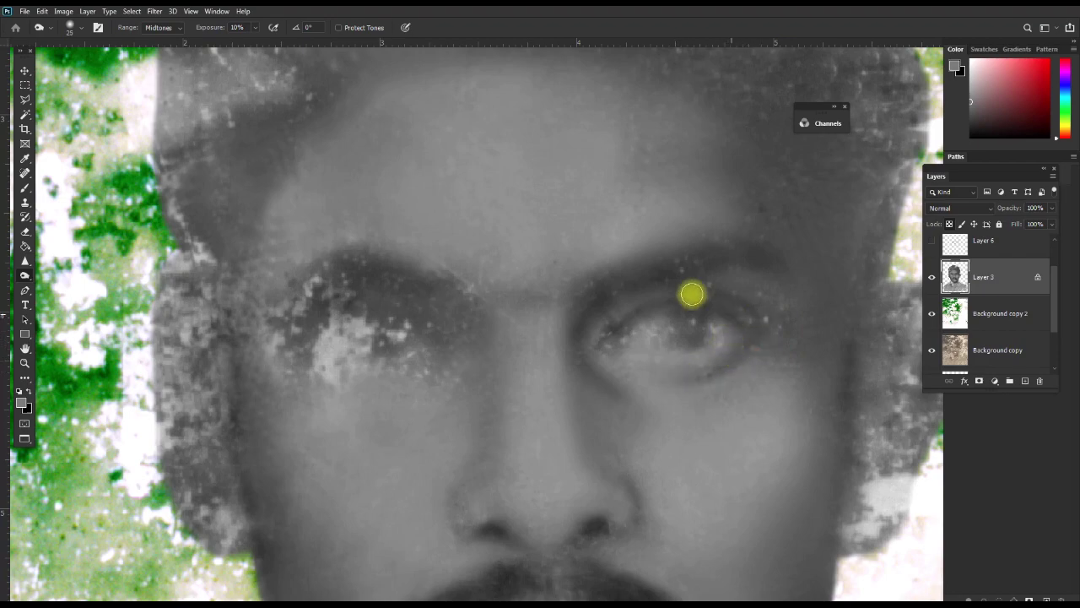
pyautogui.scroll(-3, 666, 231)
# Recentre the eyes and darken the right eye's iris with a smaller brush stroke
pyautogui.scroll(1, 714, 253)
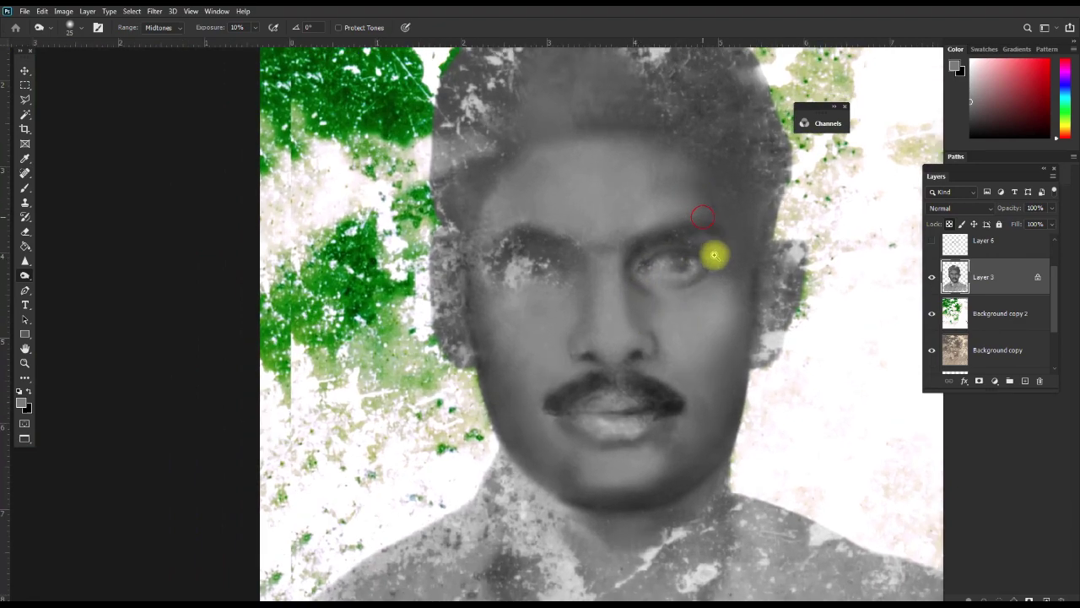
pyautogui.scroll(3, 735, 359)
pyautogui.moveTo(692, 284)
pyautogui.mouseDown()
pyautogui.moveTo(732, 369)
pyautogui.moveTo(693, 362)
pyautogui.moveTo(686, 333)
pyautogui.moveTo(644, 330)
pyautogui.moveTo(593, 363)
pyautogui.moveTo(613, 369)
pyautogui.moveTo(660, 346)
pyautogui.moveTo(651, 364)
pyautogui.moveTo(635, 352)
pyautogui.mouseUp()
pyautogui.press('[')
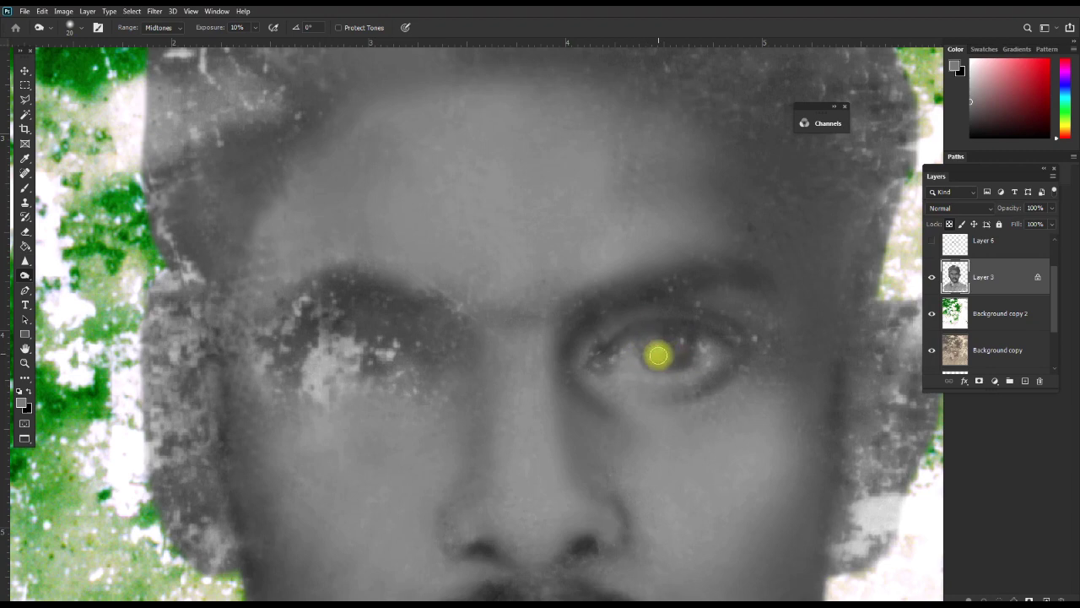
pyautogui.moveTo(665, 356); pyautogui.dragTo(711, 369)
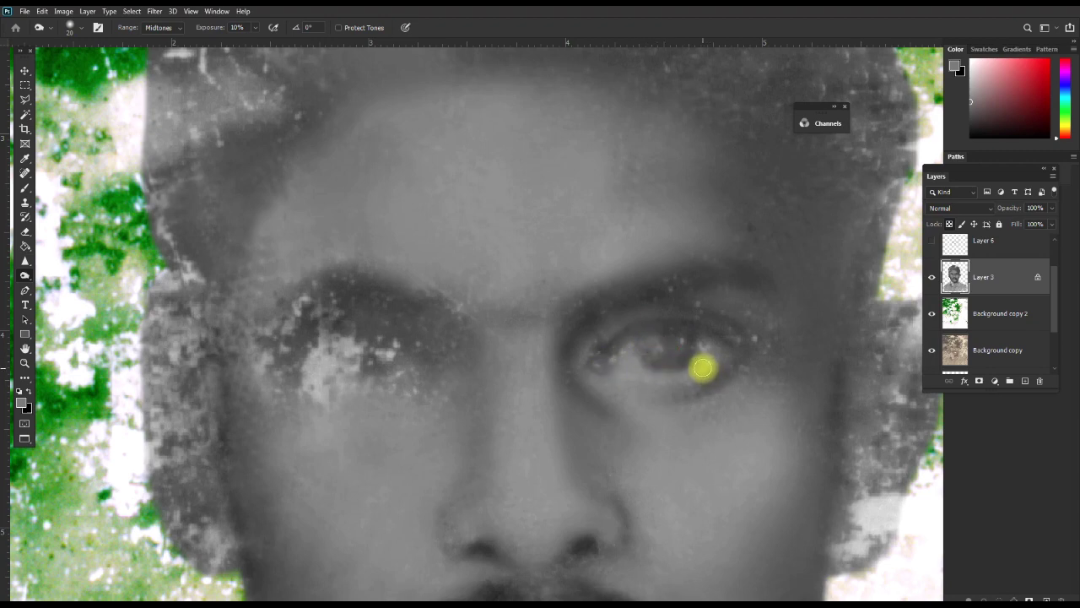
pyautogui.press('b')
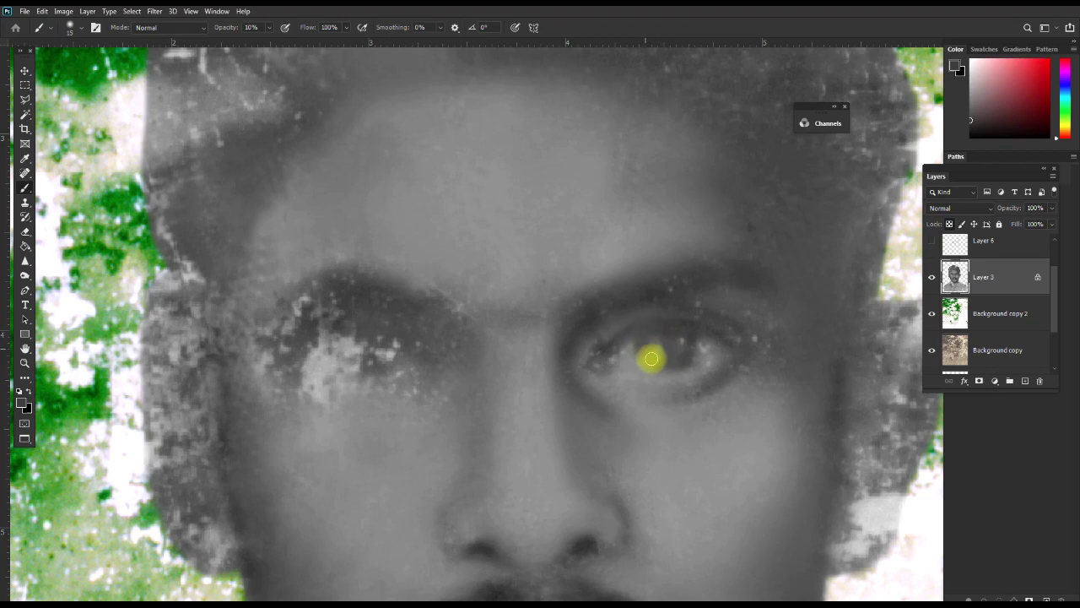
# Paint softly across the eye and under its corners, checking against the Layer 6 sketch
pyautogui.moveTo(660, 359)
pyautogui.mouseDown()
pyautogui.moveTo(688, 346)
pyautogui.moveTo(684, 356)
pyautogui.mouseUp()
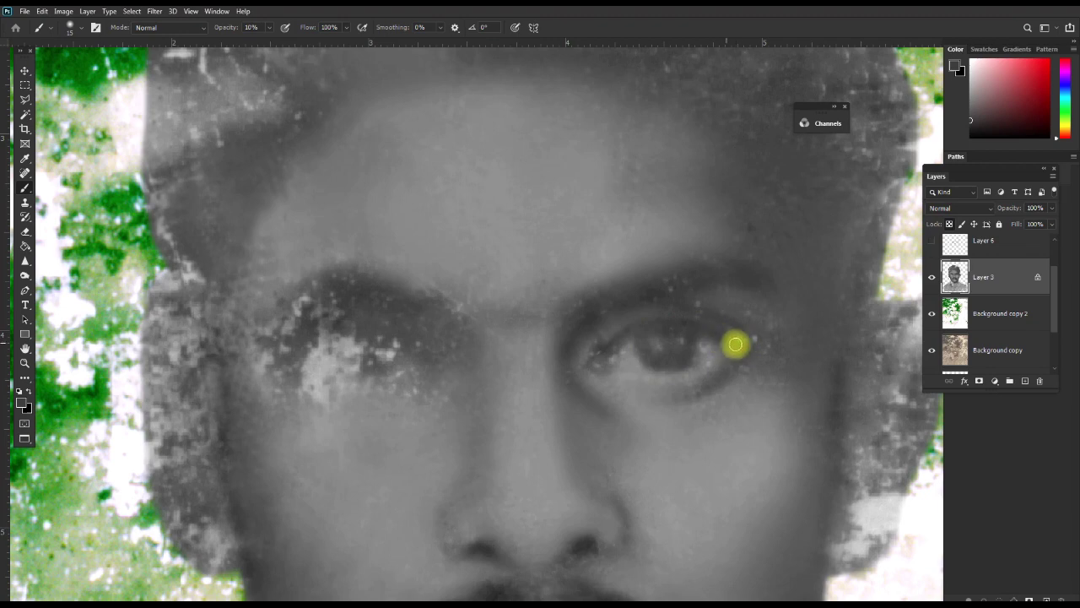
pyautogui.moveTo(596, 356); pyautogui.dragTo(704, 275)
pyautogui.click(933, 243)
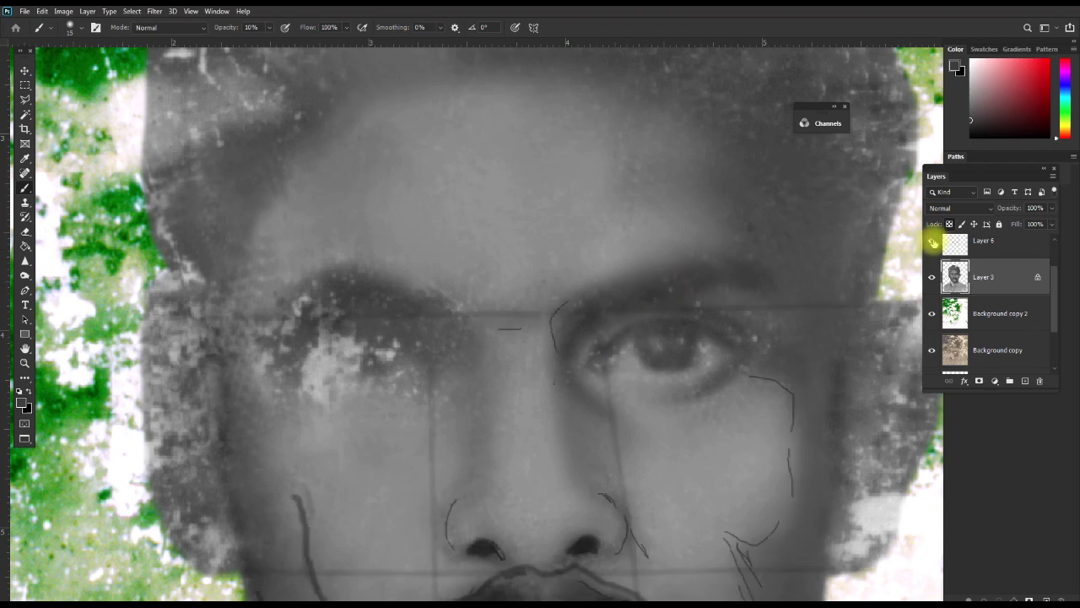
pyautogui.click(932, 243)
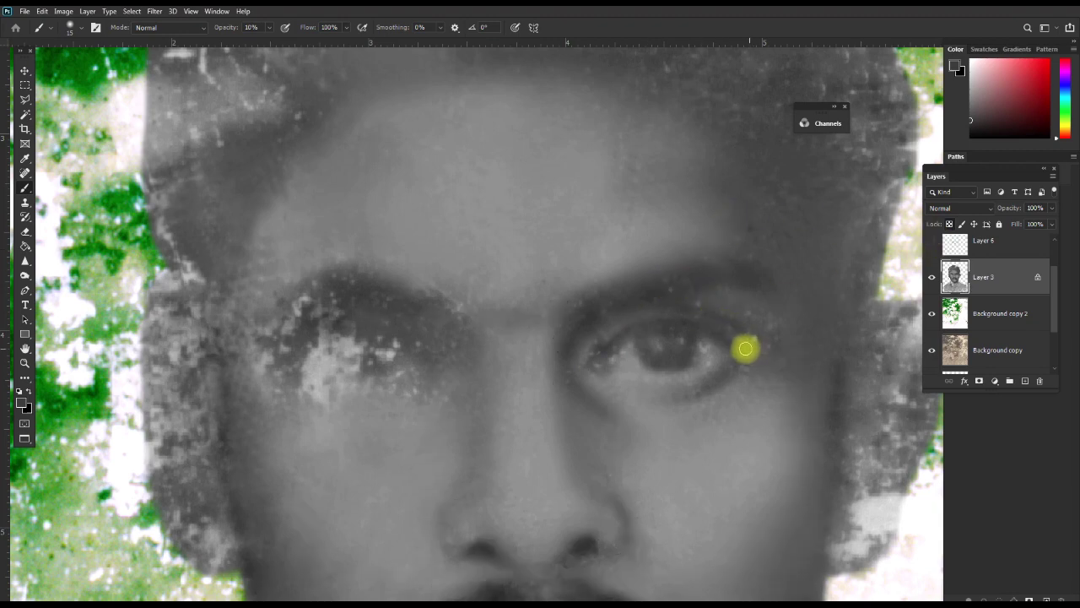
pyautogui.moveTo(739, 347)
pyautogui.mouseDown()
pyautogui.moveTo(728, 369)
pyautogui.moveTo(695, 379)
pyautogui.mouseUp()
pyautogui.click(715, 388)
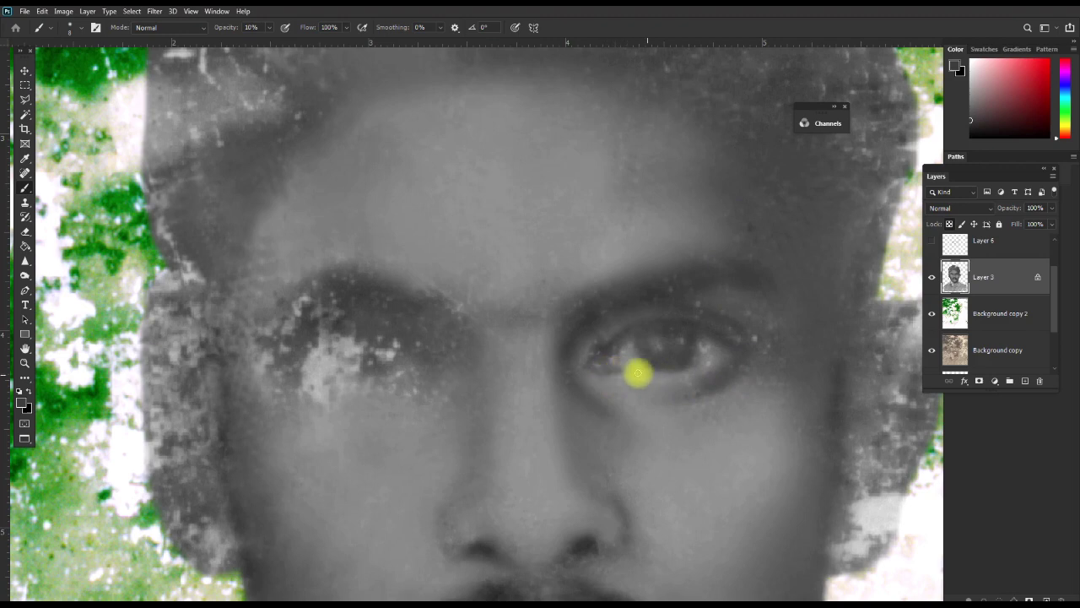
pyautogui.click(633, 369)
pyautogui.moveTo(632, 369)
pyautogui.mouseDown()
pyautogui.moveTo(726, 355)
pyautogui.moveTo(641, 384)
pyautogui.mouseUp()
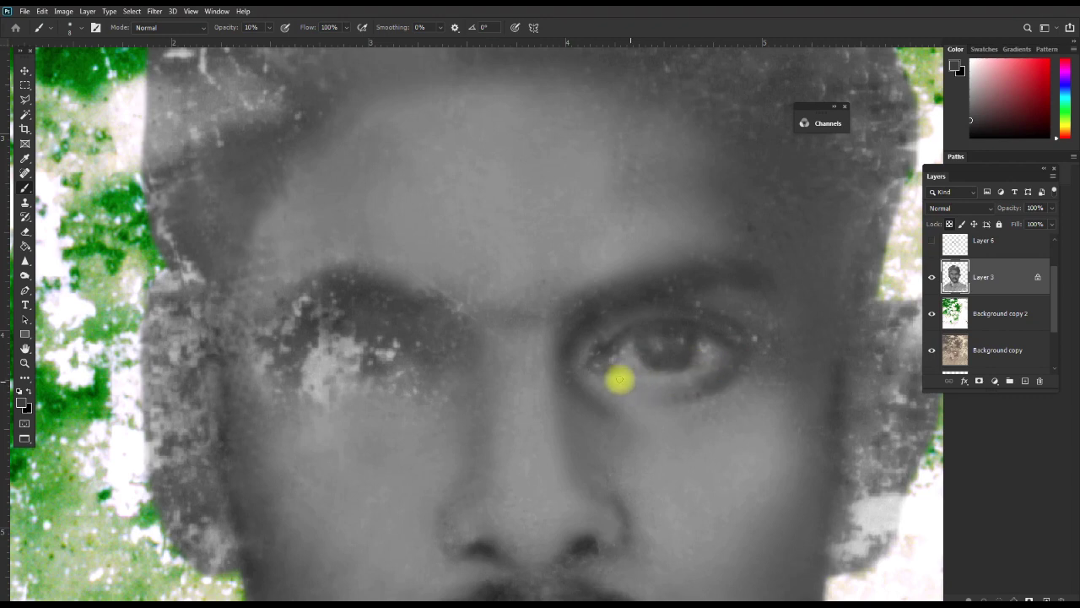
pyautogui.moveTo(608, 381)
pyautogui.mouseDown()
pyautogui.moveTo(704, 374)
pyautogui.moveTo(617, 384)
pyautogui.moveTo(650, 393)
pyautogui.moveTo(621, 384)
pyautogui.moveTo(622, 403)
pyautogui.moveTo(619, 388)
pyautogui.moveTo(685, 391)
pyautogui.mouseUp()
# With a 30–40 px brush, paint the outer eye corner, eyebrow, cheek and nose
pyautogui.press('[')
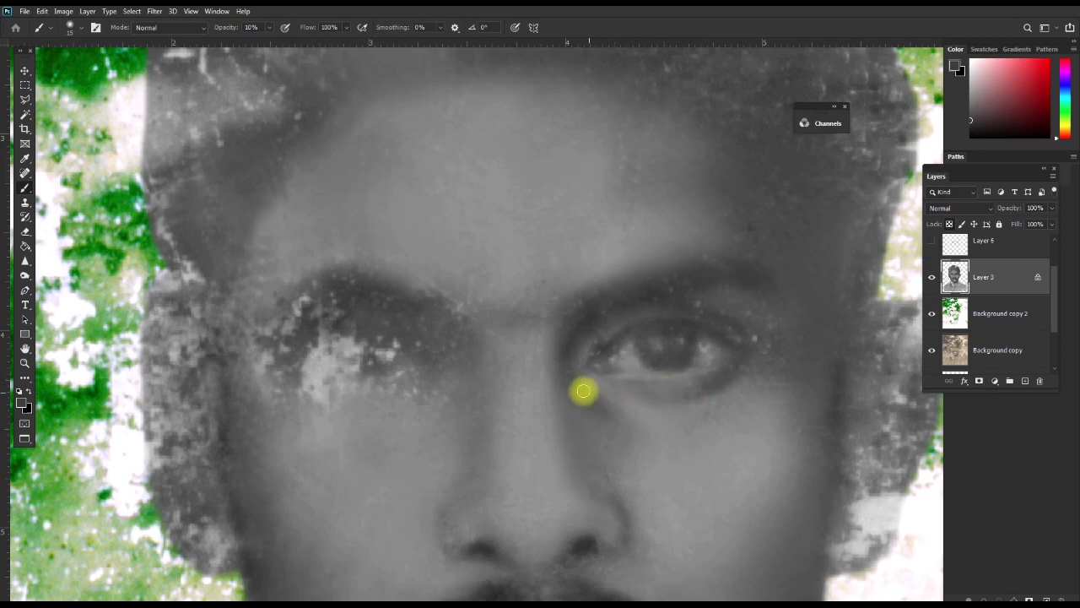
pyautogui.press(']')
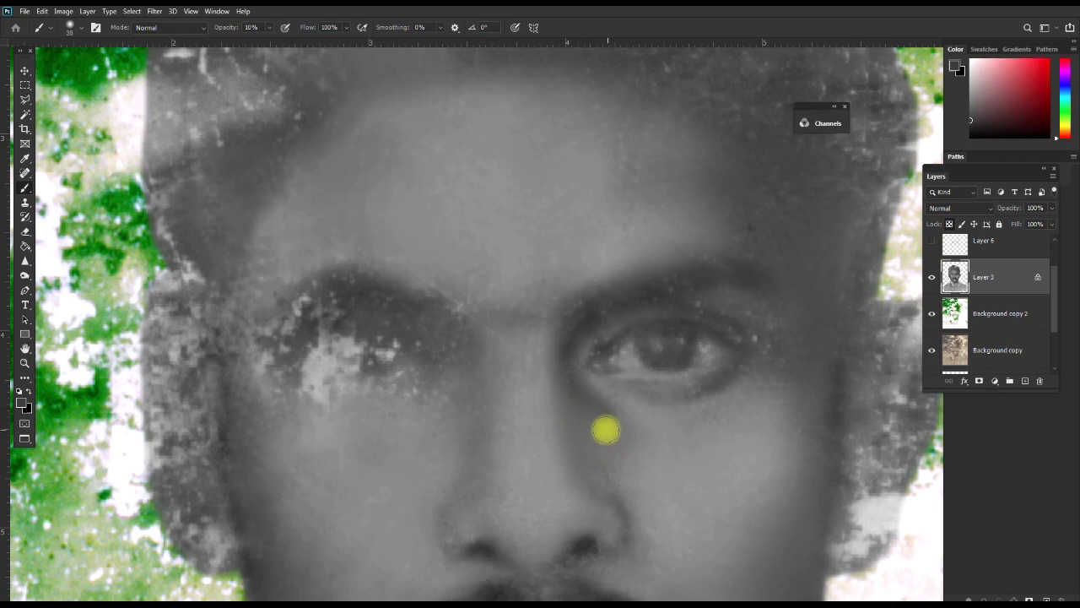
pyautogui.press(']')
pyautogui.moveTo(563, 374)
pyautogui.mouseDown()
pyautogui.moveTo(579, 340)
pyautogui.moveTo(649, 290)
pyautogui.mouseUp()
pyautogui.moveTo(594, 309); pyautogui.dragTo(695, 276)
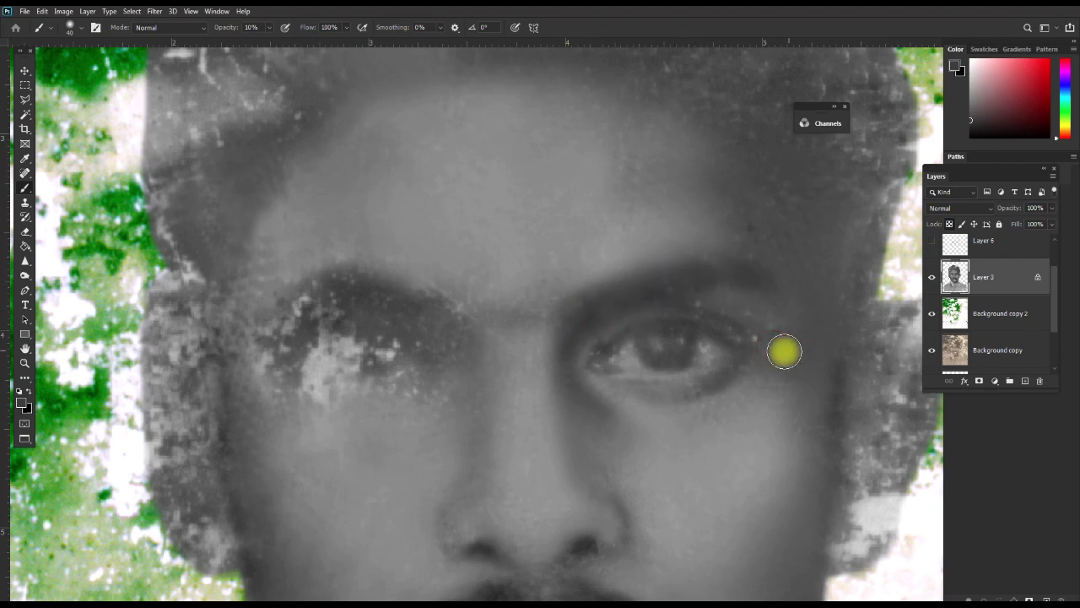
pyautogui.moveTo(802, 268); pyautogui.dragTo(807, 313)
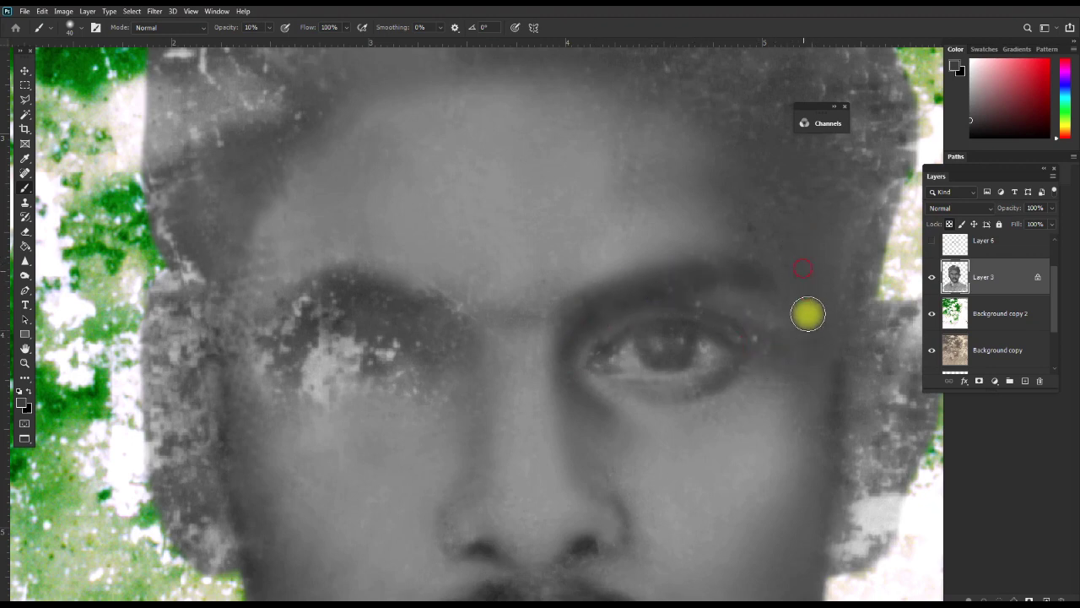
pyautogui.moveTo(821, 398); pyautogui.dragTo(816, 443)
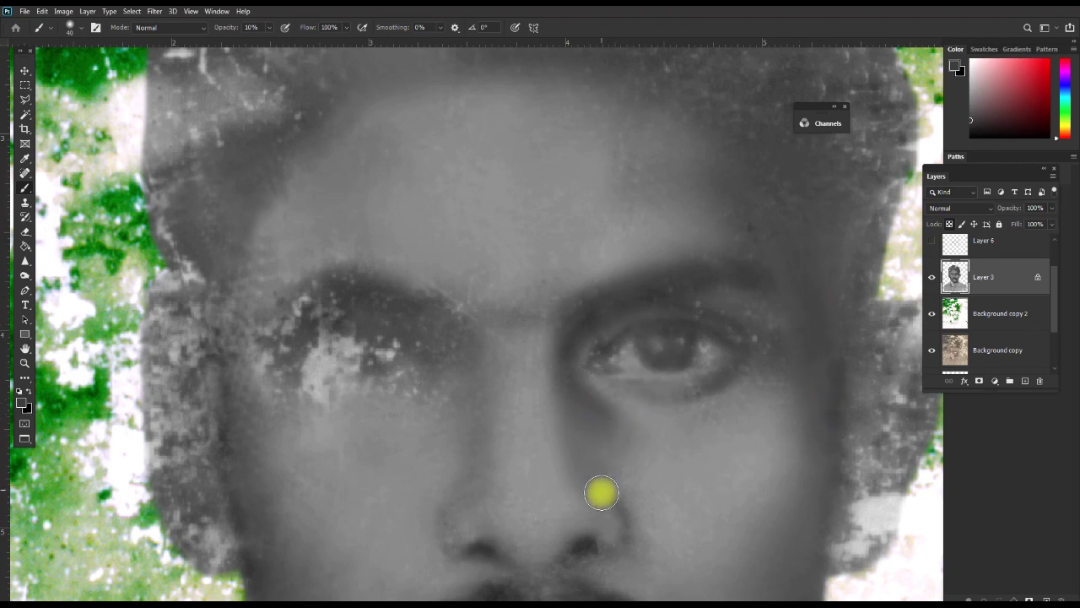
pyautogui.press('[')
pyautogui.moveTo(618, 490); pyautogui.dragTo(636, 516)
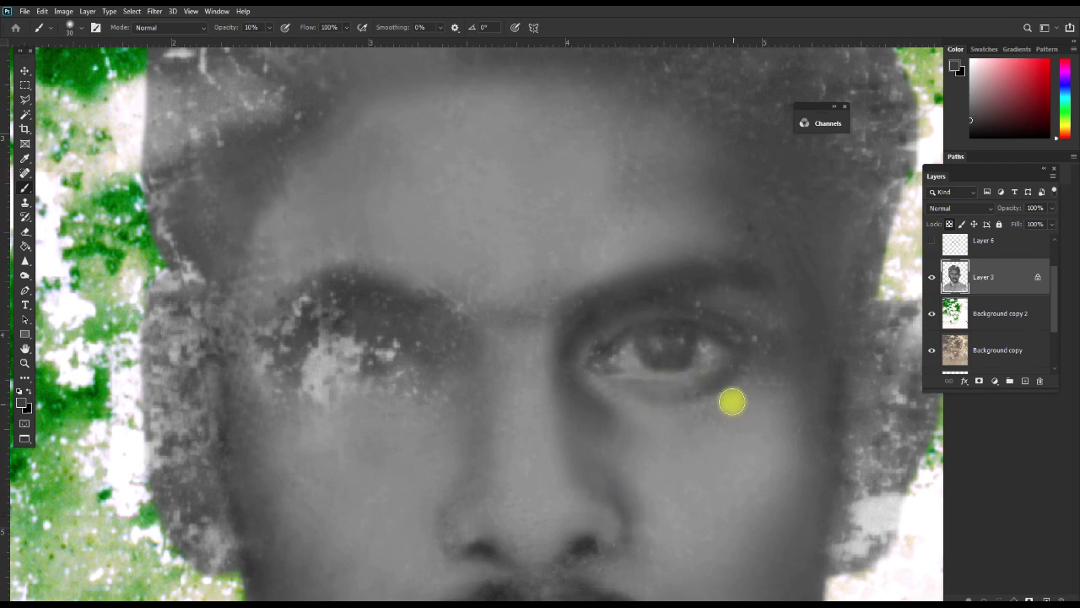
pyautogui.press(']')
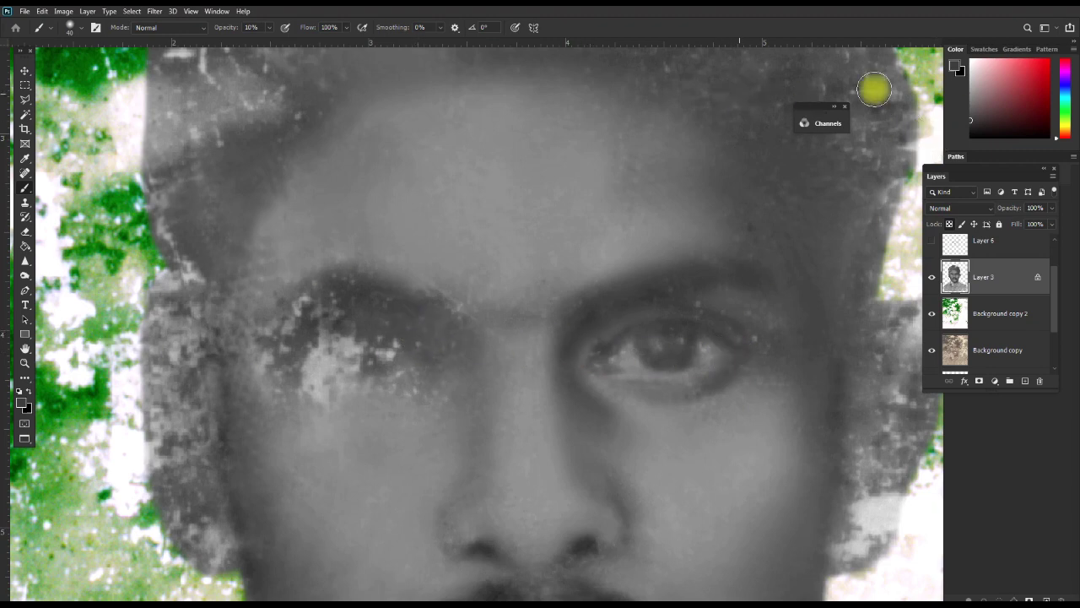
# Pick light grey and dab the inner and outer eye corners with a 15 px brush
pyautogui.moveTo(981, 78); pyautogui.dragTo(971, 86)
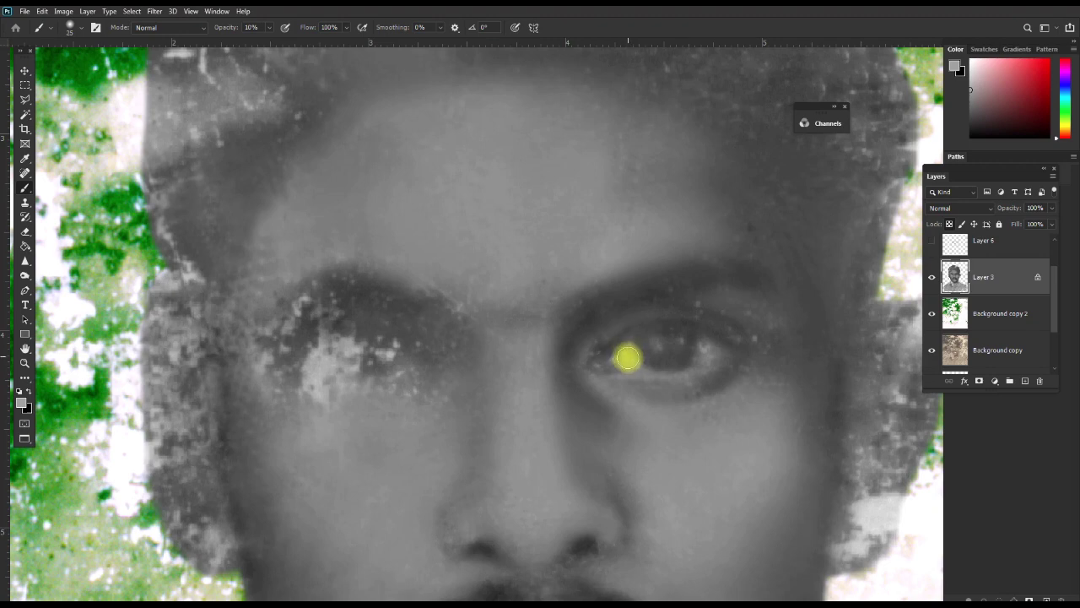
pyautogui.press('[')
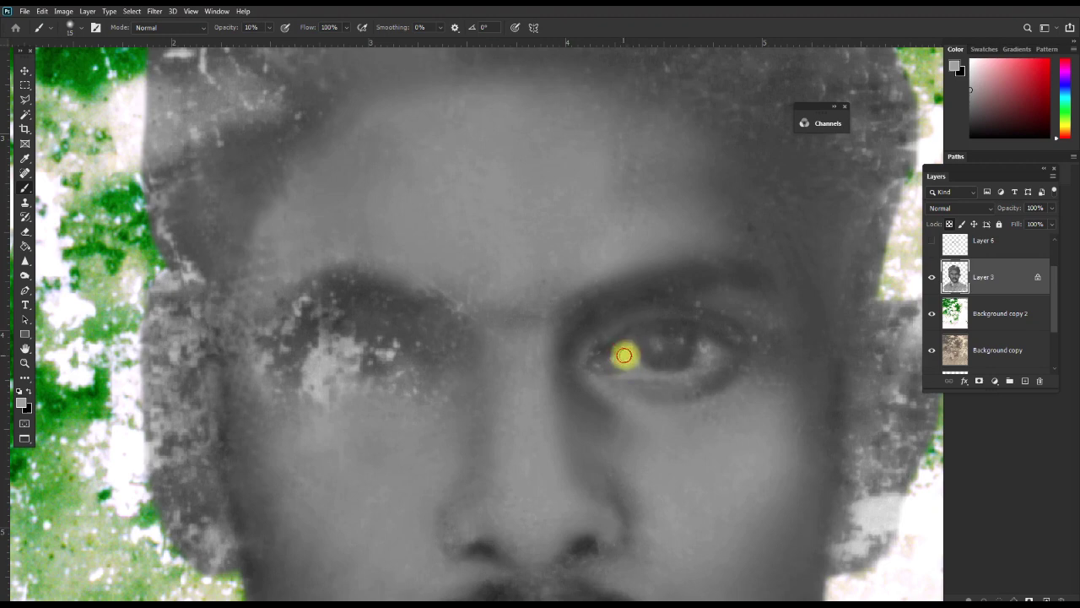
pyautogui.click(625, 348)
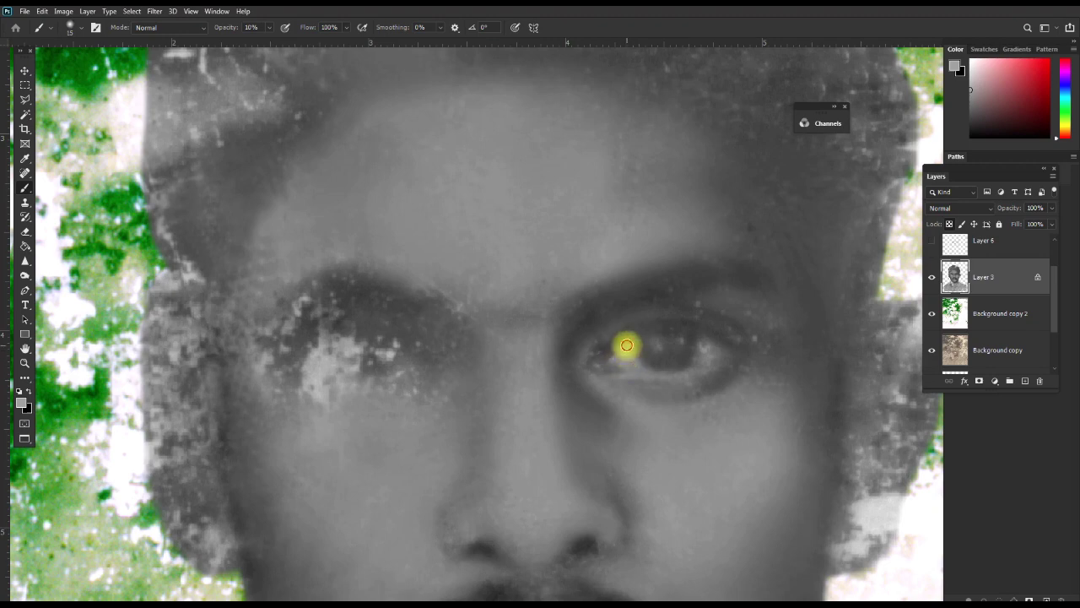
pyautogui.moveTo(626, 345); pyautogui.dragTo(620, 353)
pyautogui.moveTo(701, 362)
pyautogui.mouseDown()
pyautogui.moveTo(701, 340)
pyautogui.moveTo(707, 354)
pyautogui.moveTo(670, 379)
pyautogui.moveTo(617, 379)
pyautogui.moveTo(701, 376)
pyautogui.mouseUp()
# Lighten the lower eyelid at 25 px, hide Background copy 2, and toggle Layer 3 to compare
pyautogui.press(']')
pyautogui.press(']')
pyautogui.click(932, 277)
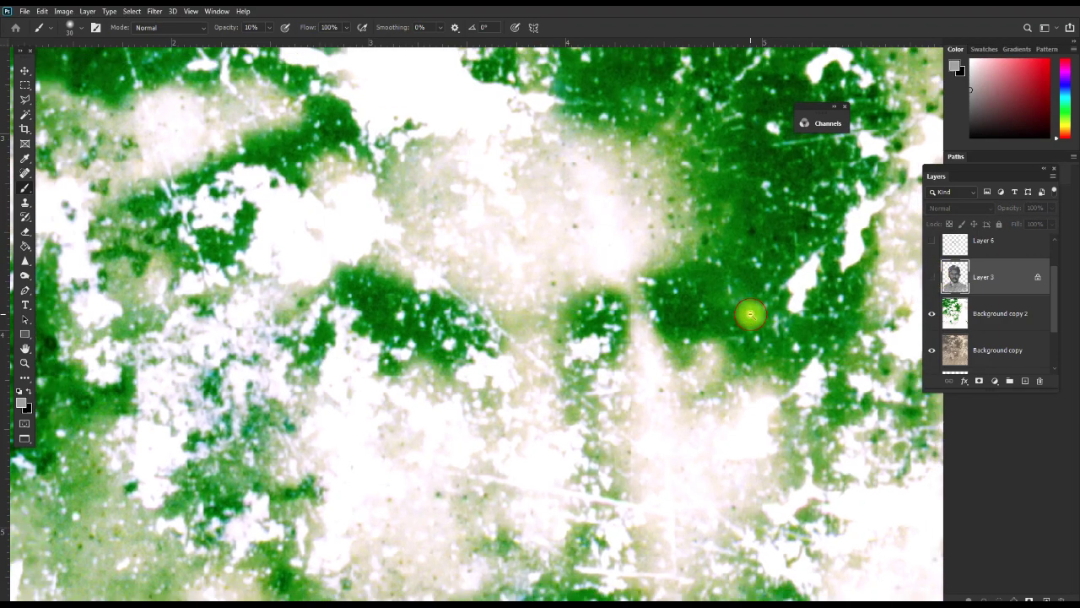
pyautogui.keyDown('alt'); pyautogui.click(800, 281); pyautogui.keyUp('alt')
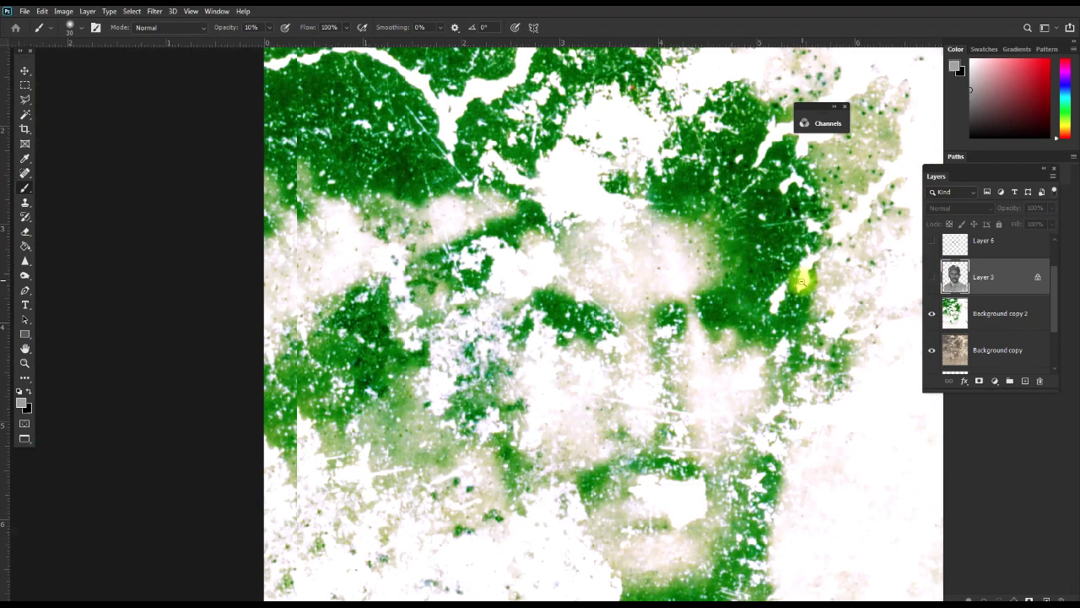
pyautogui.press('space')
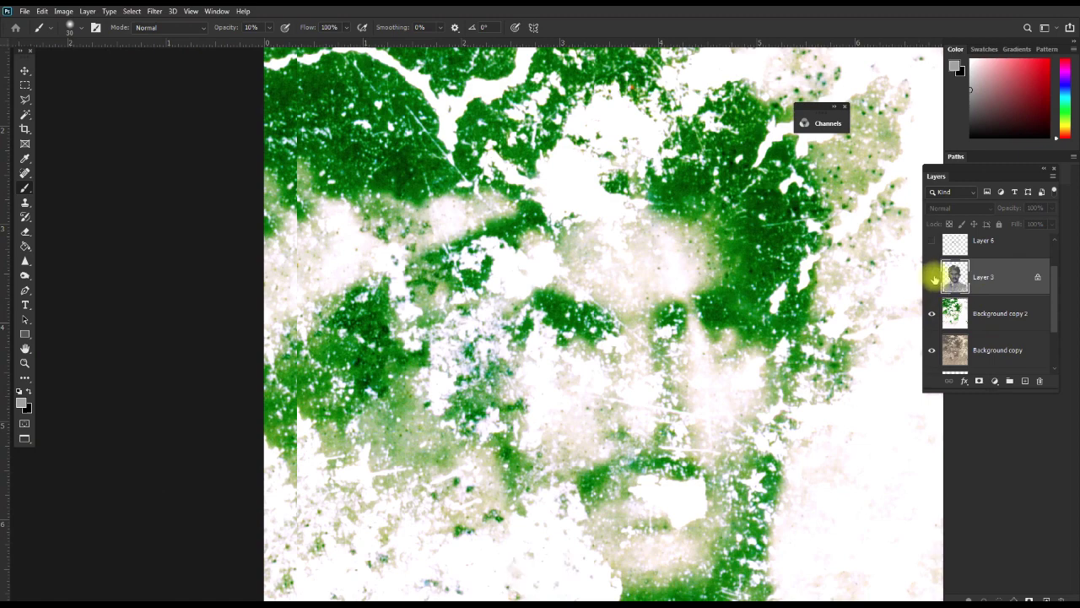
pyautogui.click(933, 315)
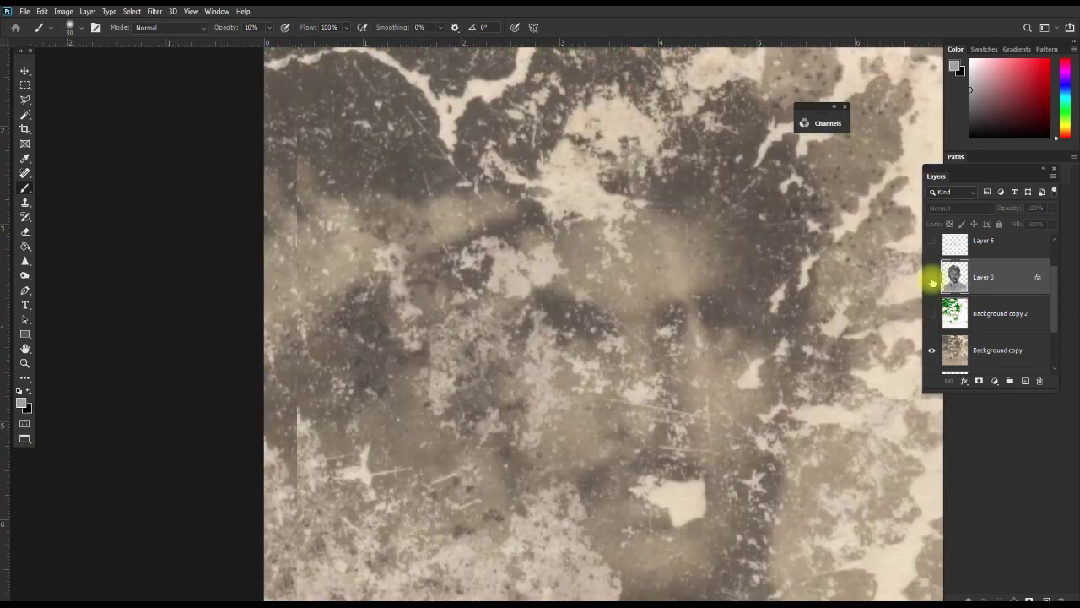
pyautogui.click(931, 279)
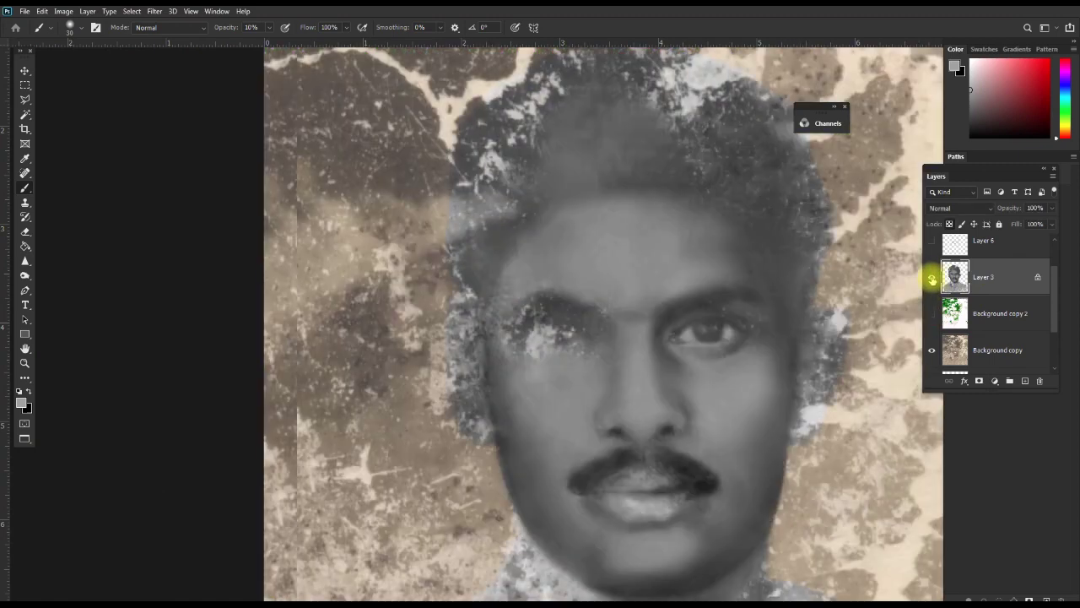
pyautogui.click(931, 279)
pyautogui.click(932, 279)
pyautogui.click(932, 279)
# Lasso a selection around the right eye and feather it by 15 pixels
pyautogui.moveTo(751, 354); pyautogui.dragTo(827, 307)
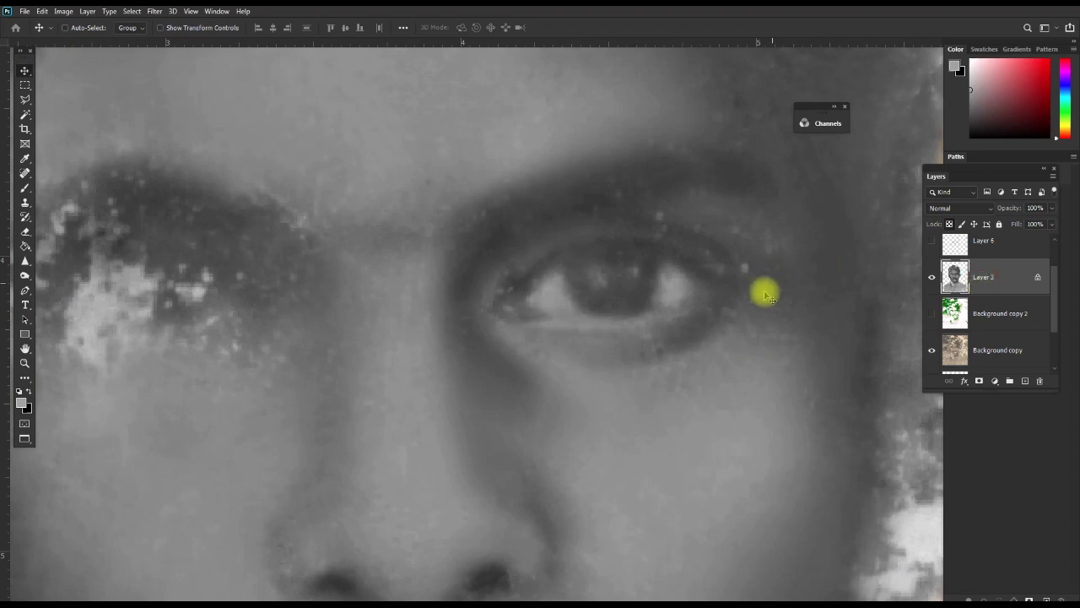
pyautogui.press('l')
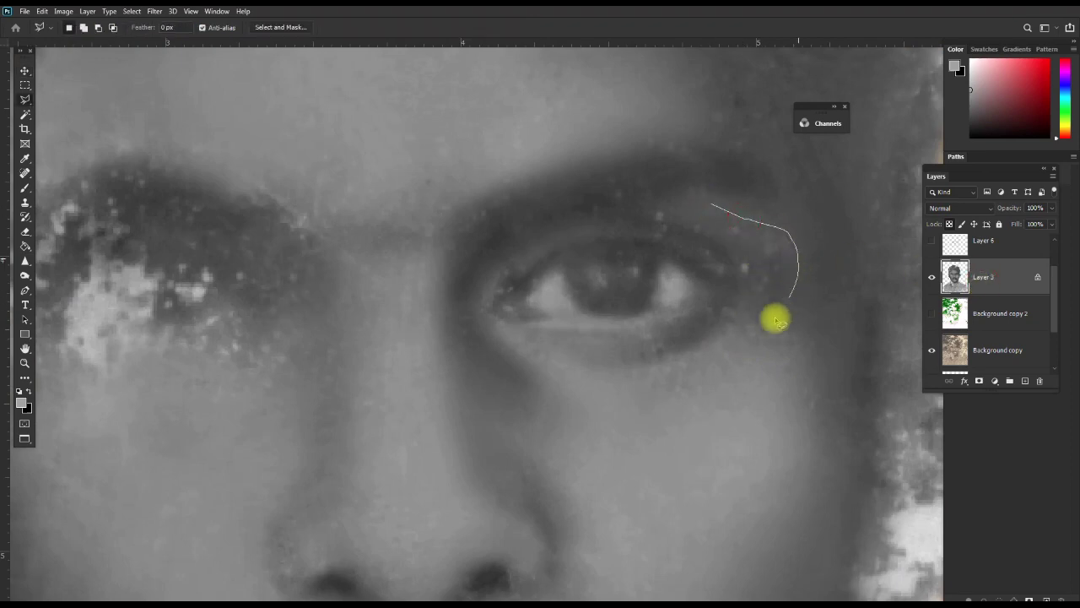
pyautogui.moveTo(629, 410); pyautogui.dragTo(492, 360)
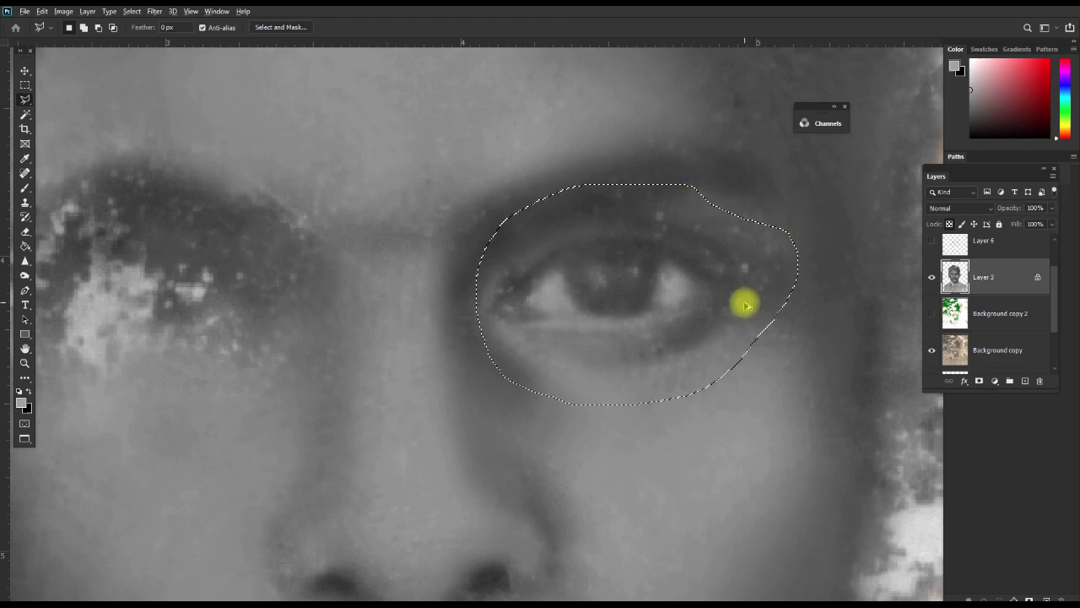
pyautogui.hotkey('ctrl', 'alt', 'd')
pyautogui.moveTo(462, 418); pyautogui.dragTo(550, 389)
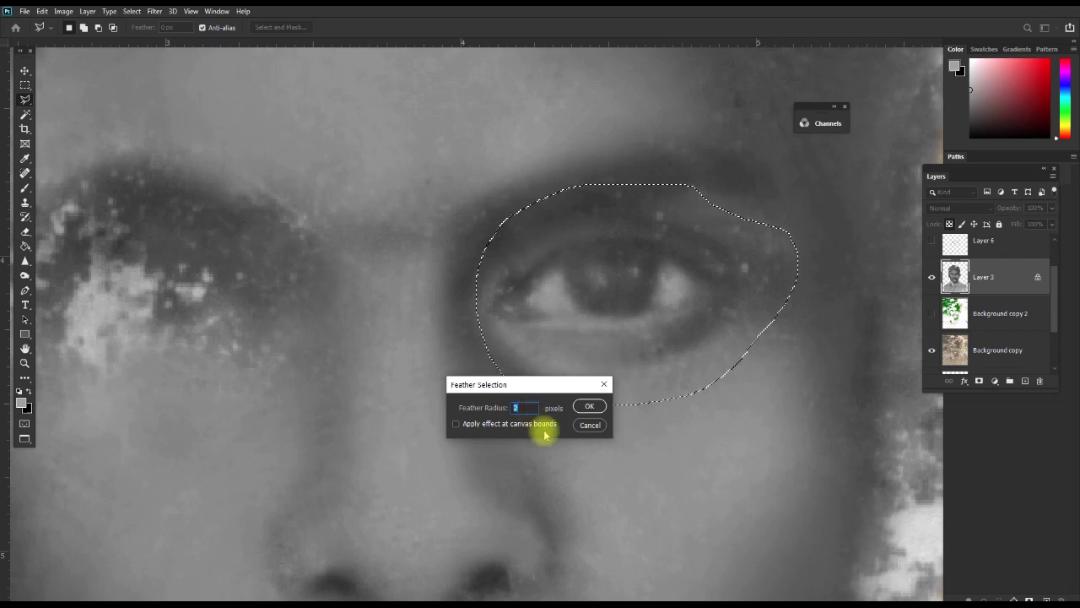
pyautogui.write('15')
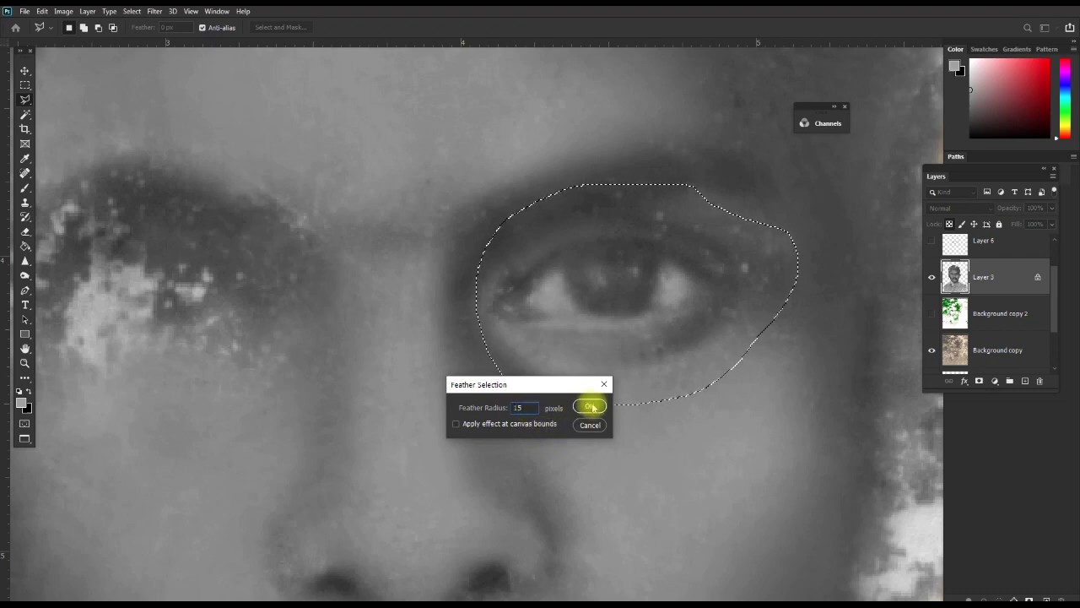
pyautogui.click(590, 406)
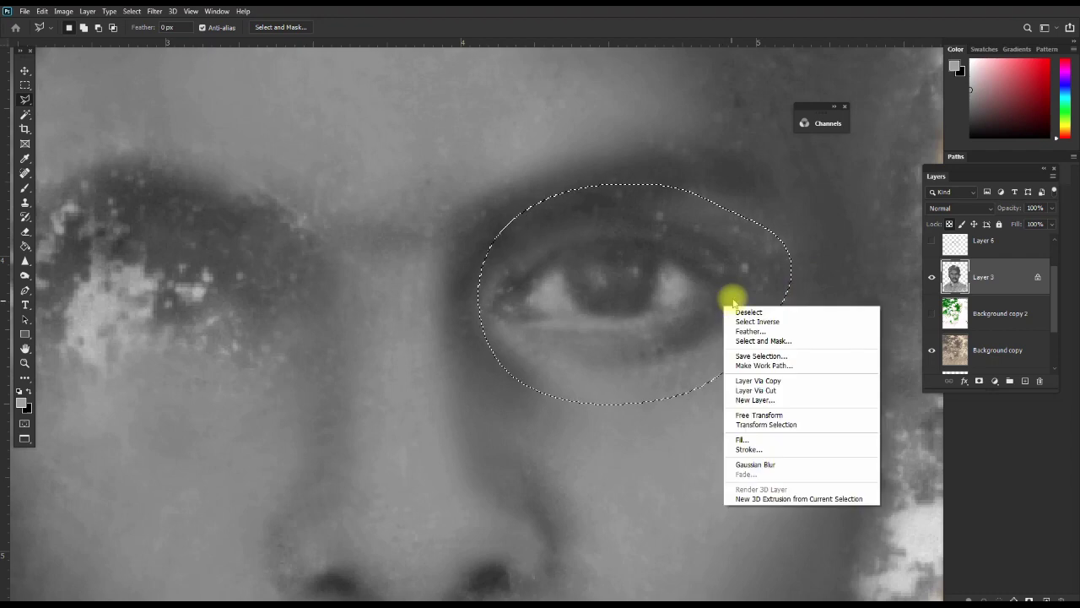
pyautogui.rightClick(723, 304)
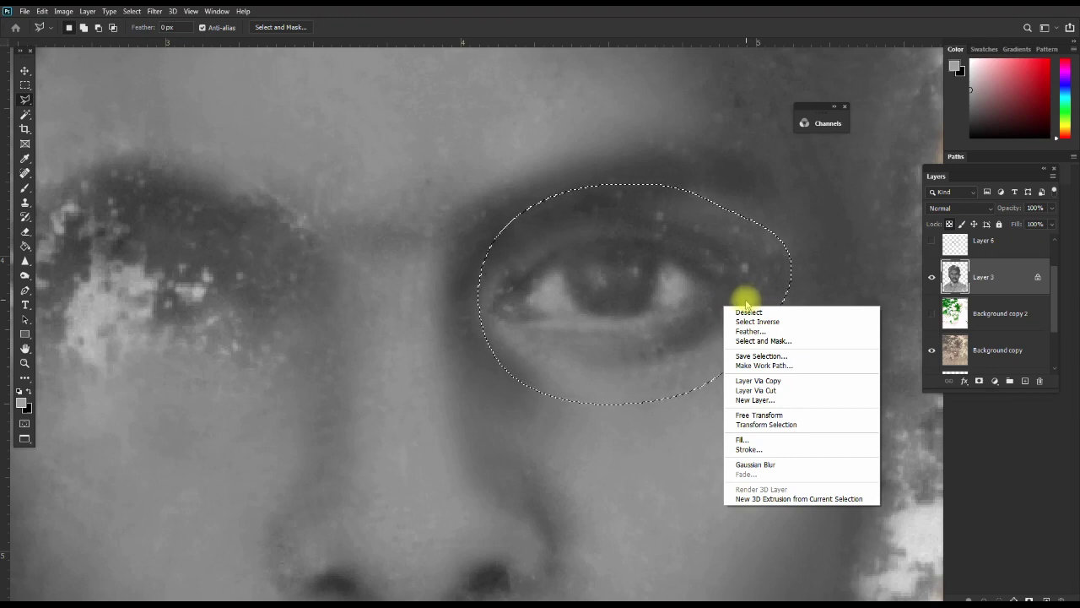
pyautogui.click(718, 255)
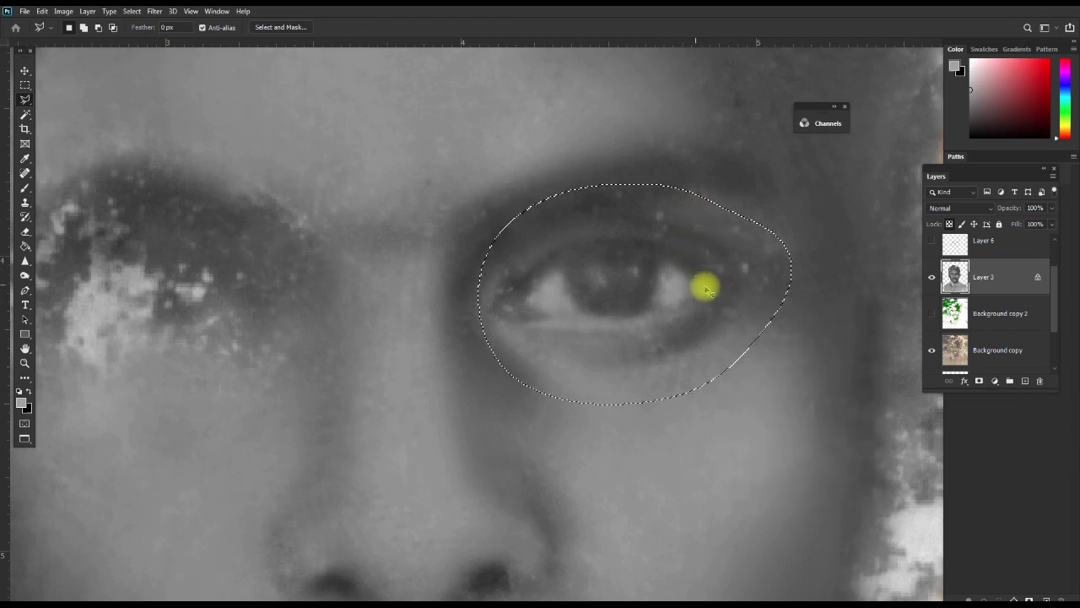
# Copy the selected eye to Layer 7 and scale it down slightly
pyautogui.hotkey('ctrl', 'j')
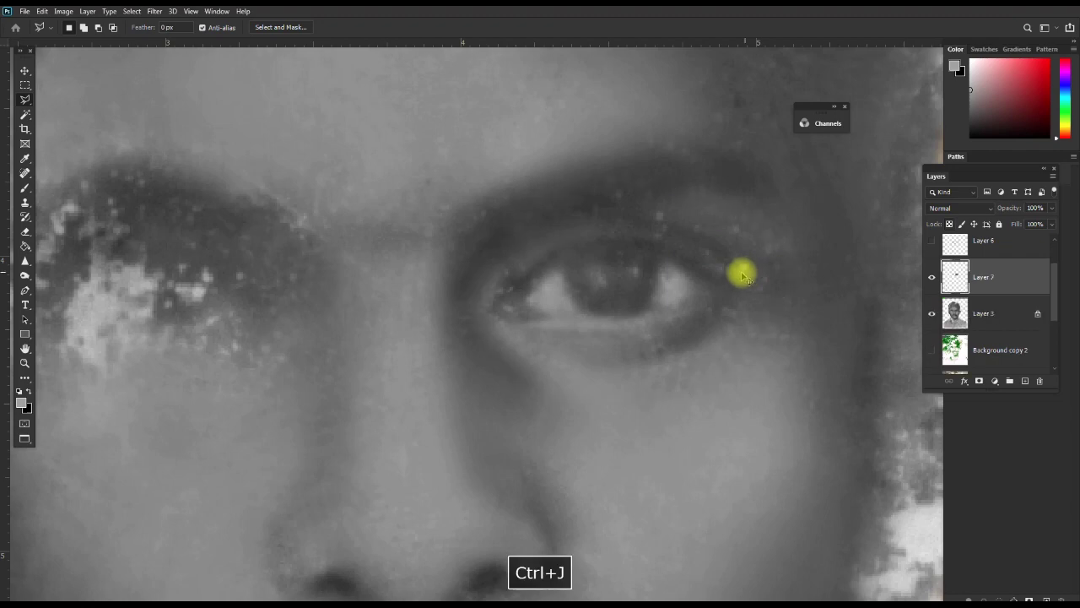
pyautogui.press('v')
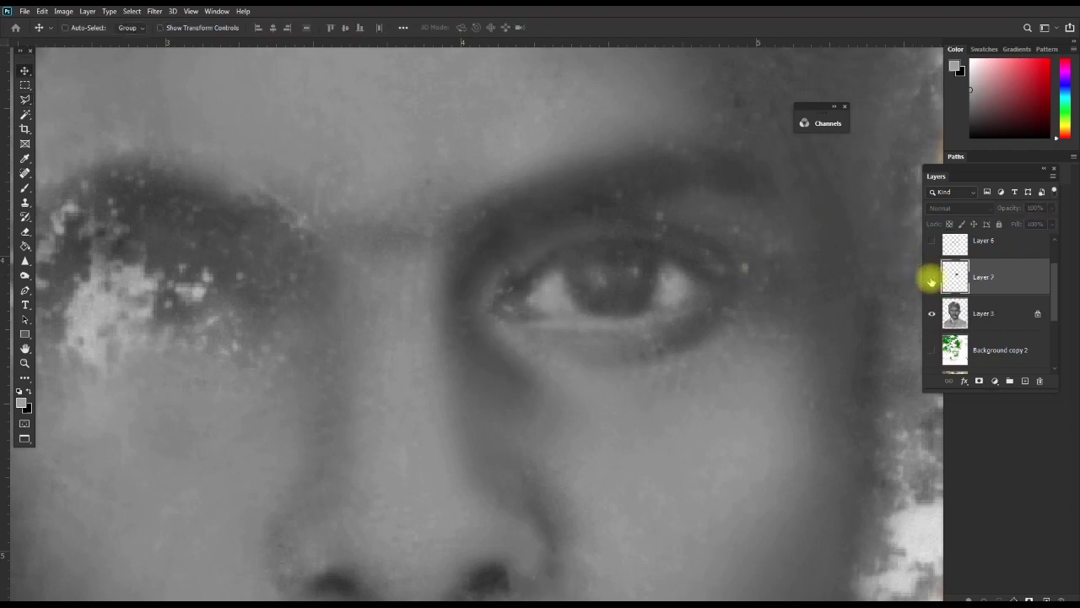
pyautogui.hotkey('ctrl', 't')
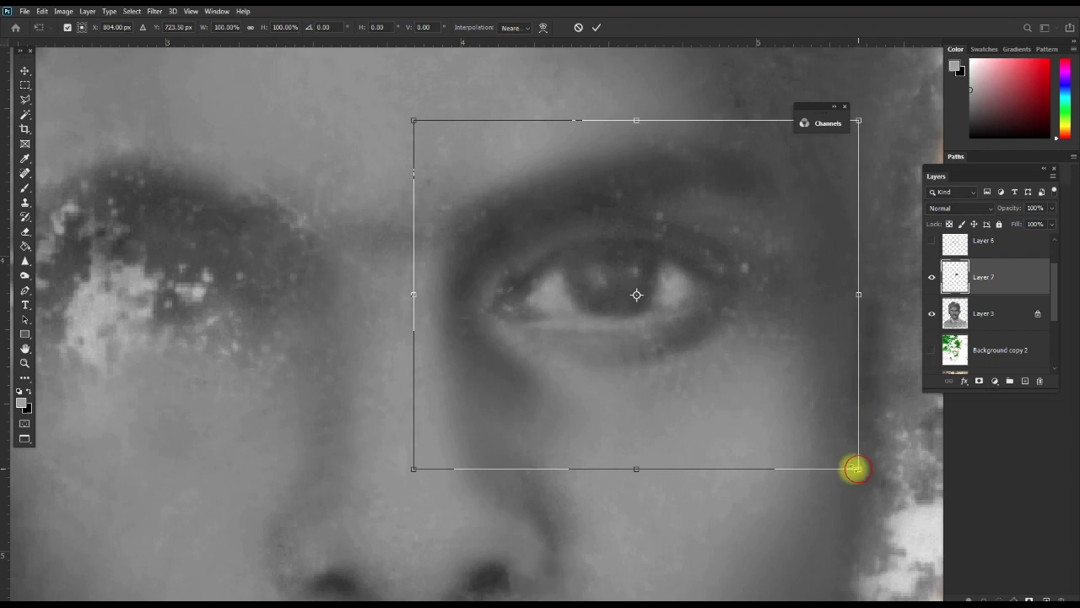
pyautogui.moveTo(855, 468); pyautogui.dragTo(851, 462)
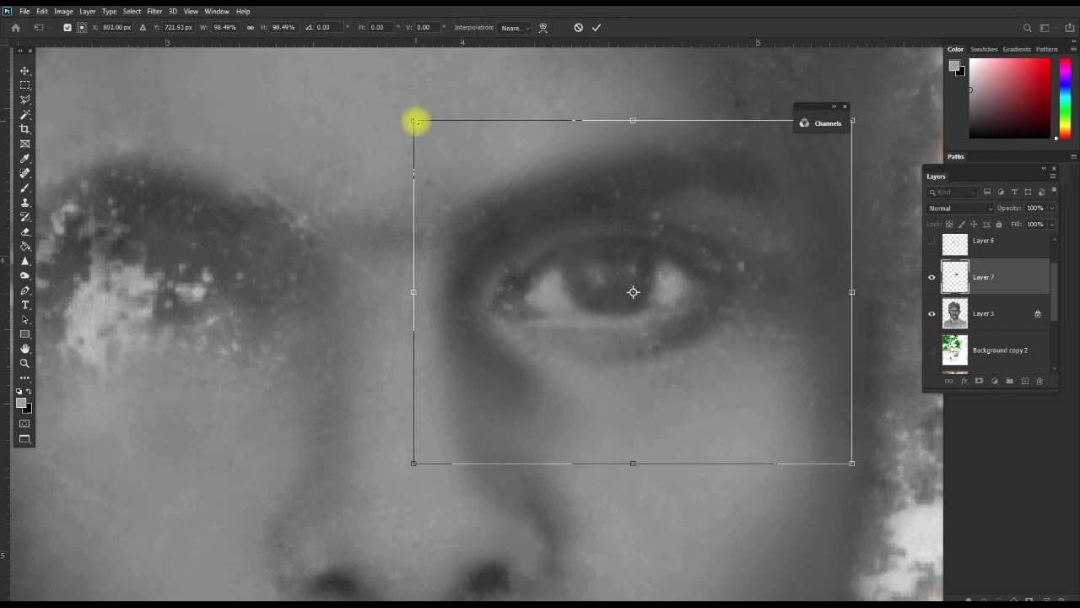
pyautogui.moveTo(416, 122); pyautogui.dragTo(417, 123)
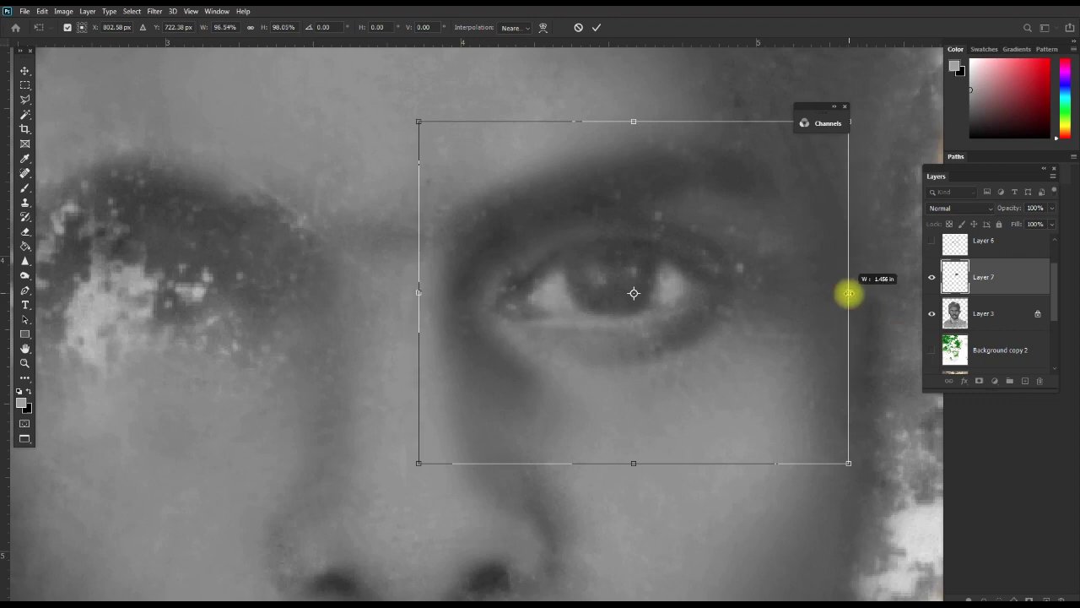
pyautogui.press('Return')
# Compare layer visibility, ending with Layer 3 hidden and the eye layer shown over the texture
pyautogui.scroll(-5, 673, 313)
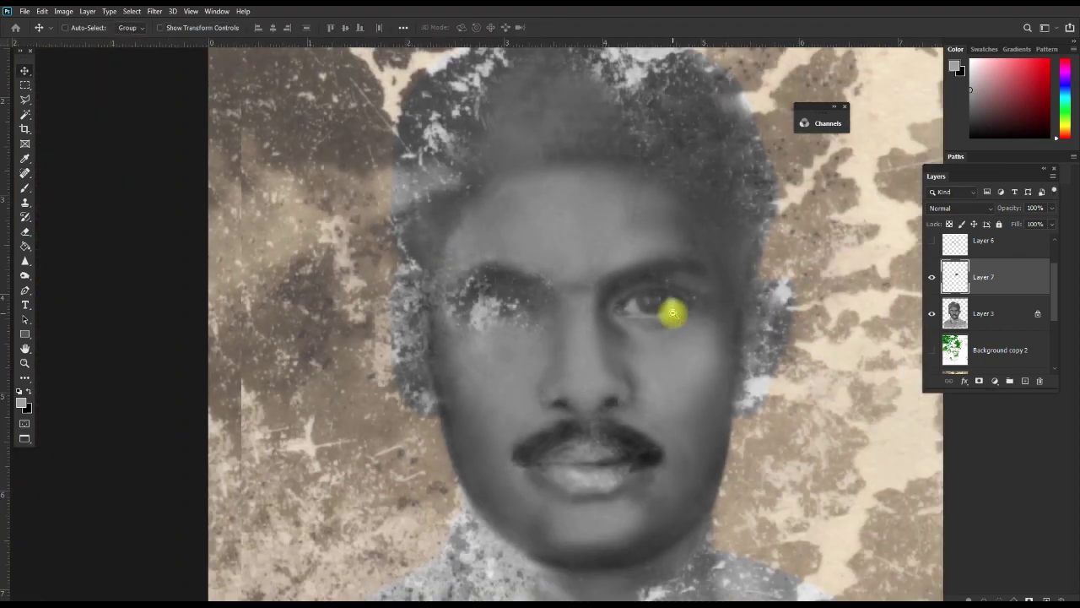
pyautogui.press('space')
pyautogui.click(932, 315)
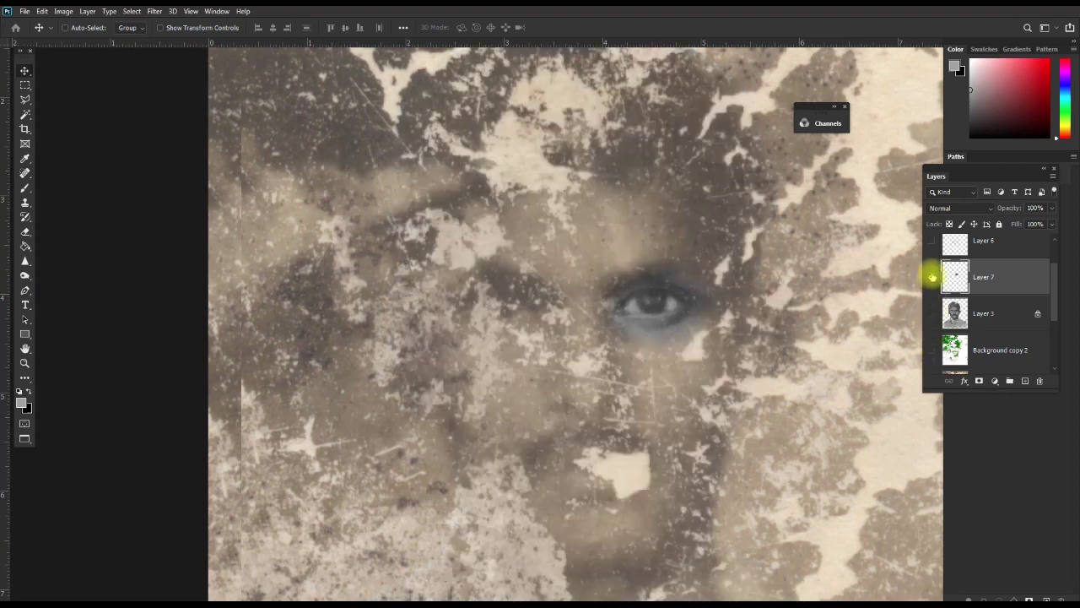
pyautogui.click(931, 276)
pyautogui.click(931, 276)
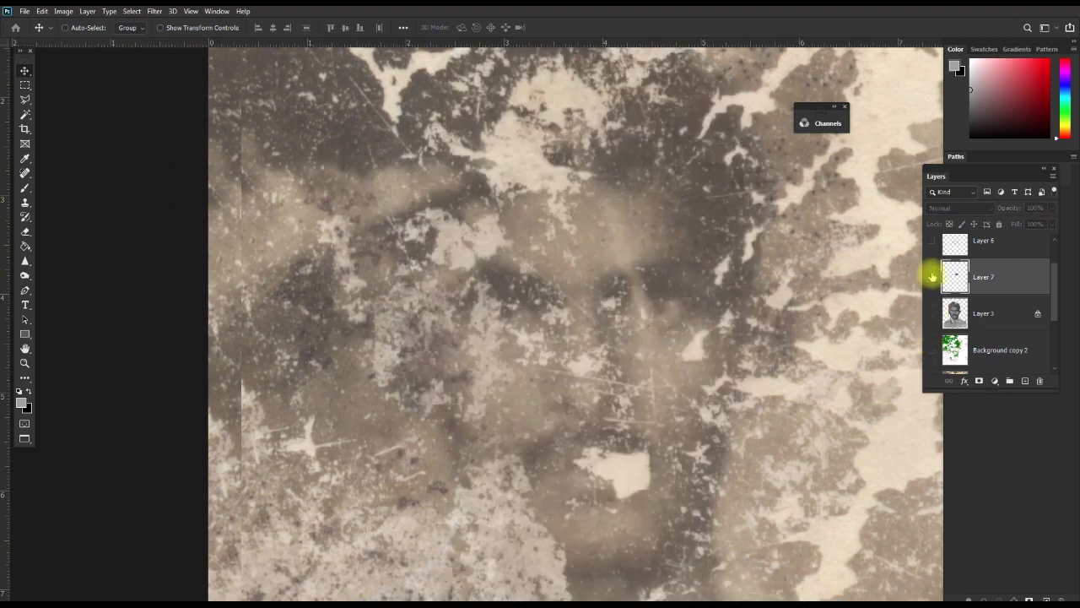
pyautogui.click(931, 276)
pyautogui.click(931, 276)
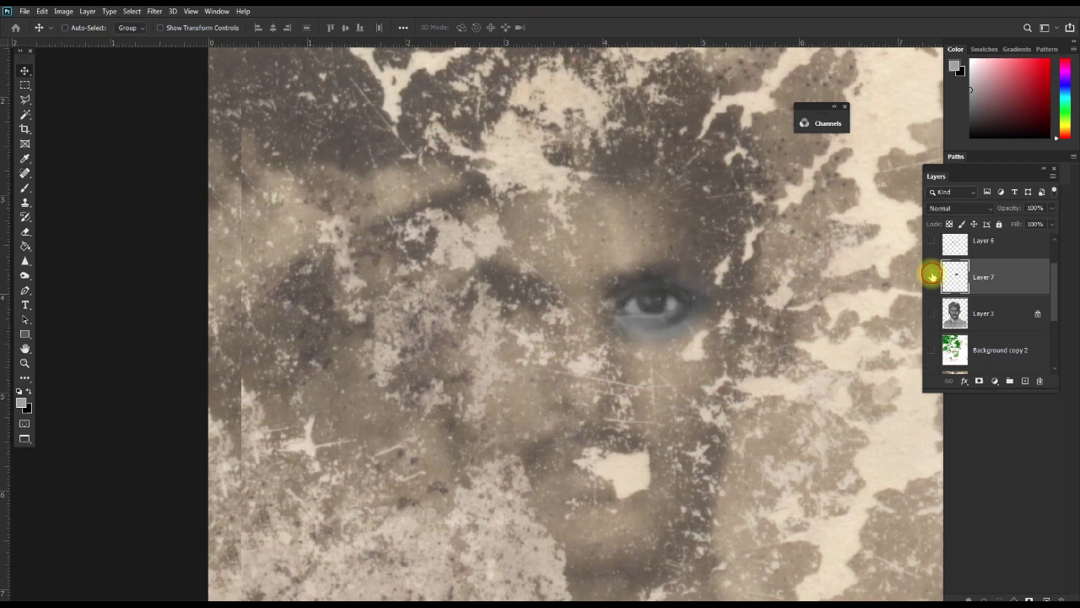
pyautogui.click(932, 313)
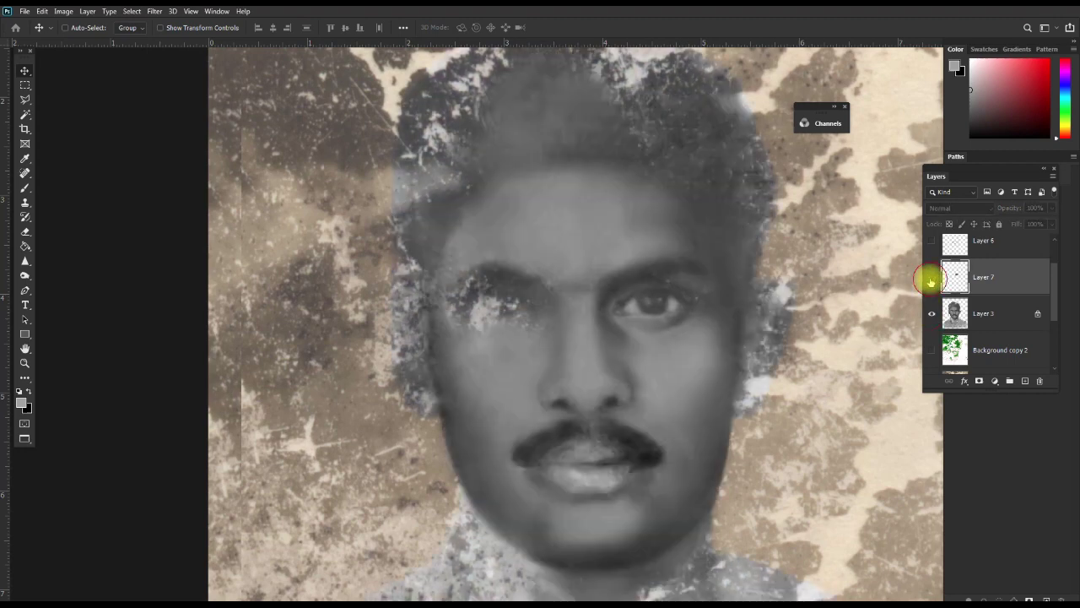
pyautogui.click(931, 313)
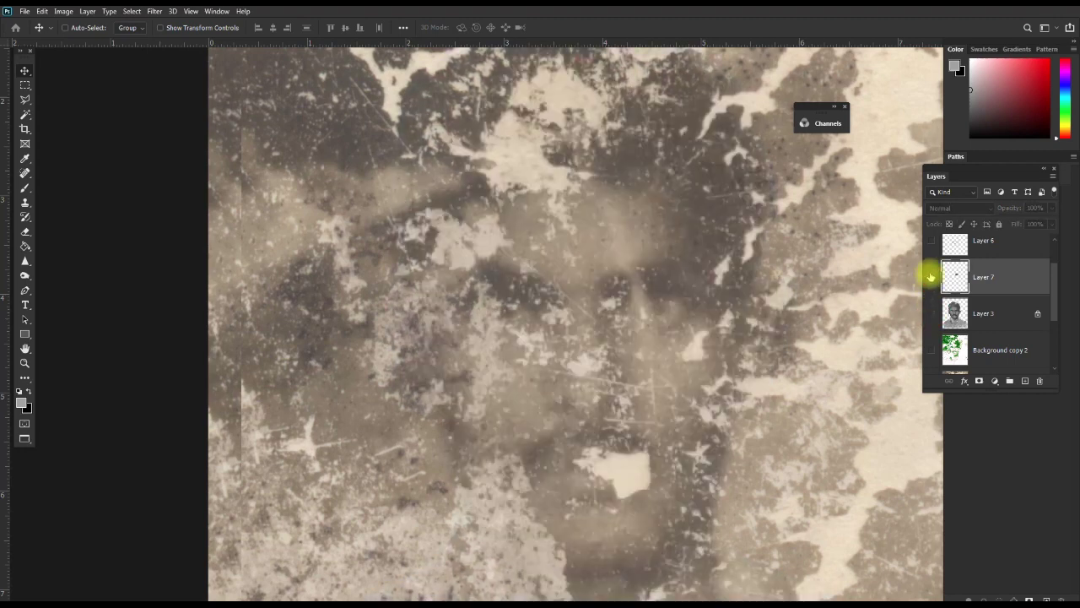
pyautogui.click(931, 276)
pyautogui.click(932, 279)
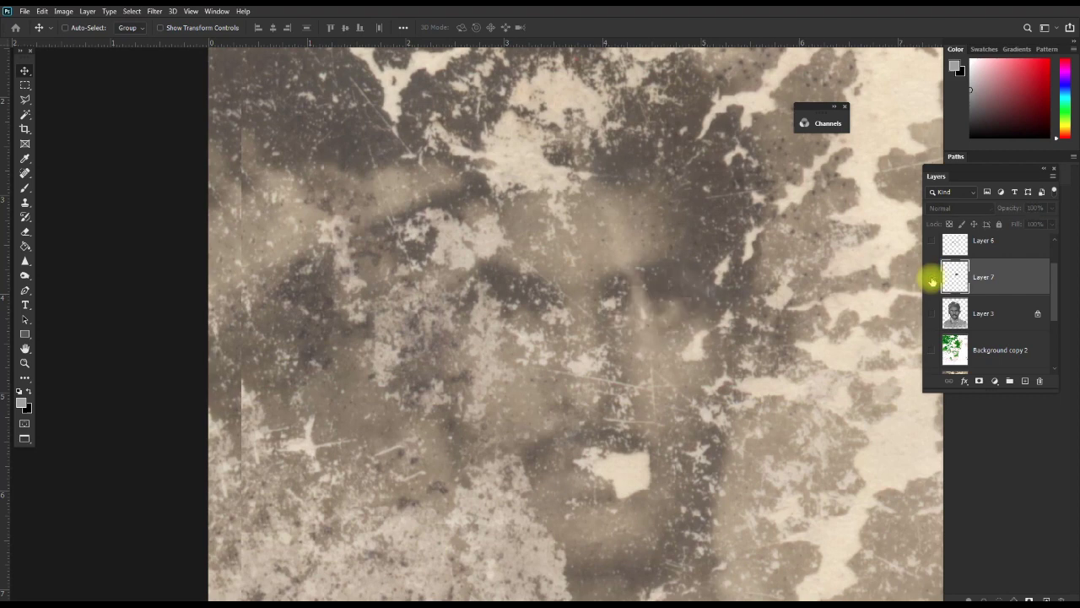
pyautogui.click(931, 280)
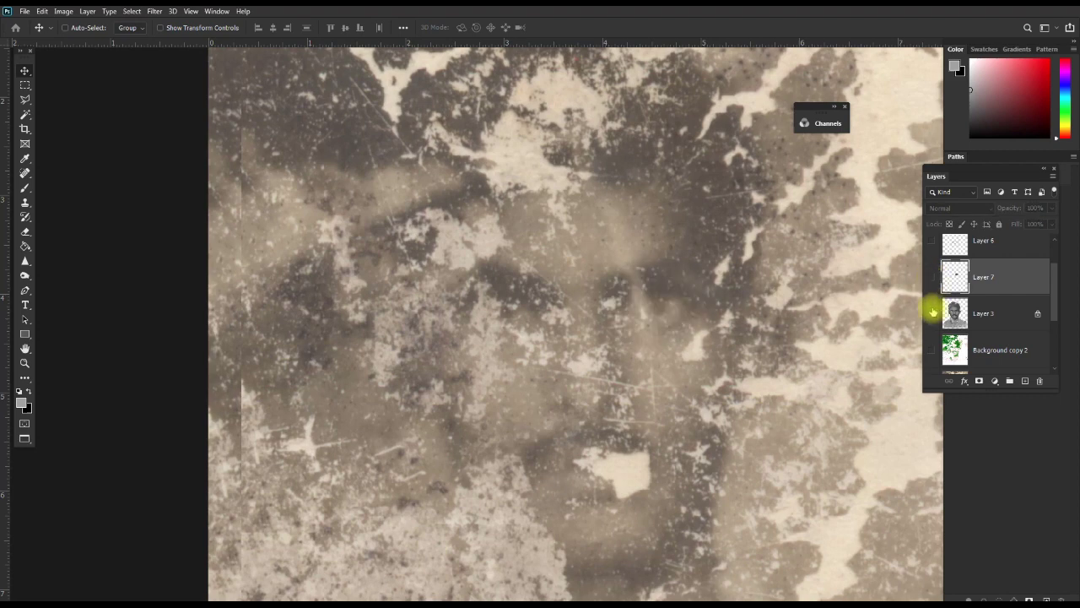
pyautogui.click(932, 313)
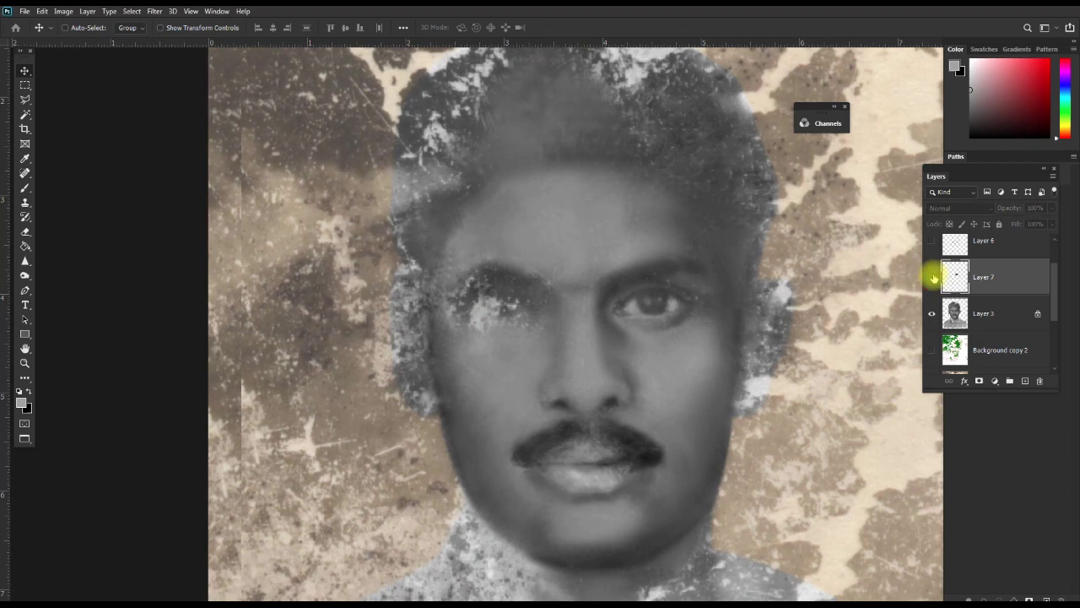
pyautogui.click(932, 277)
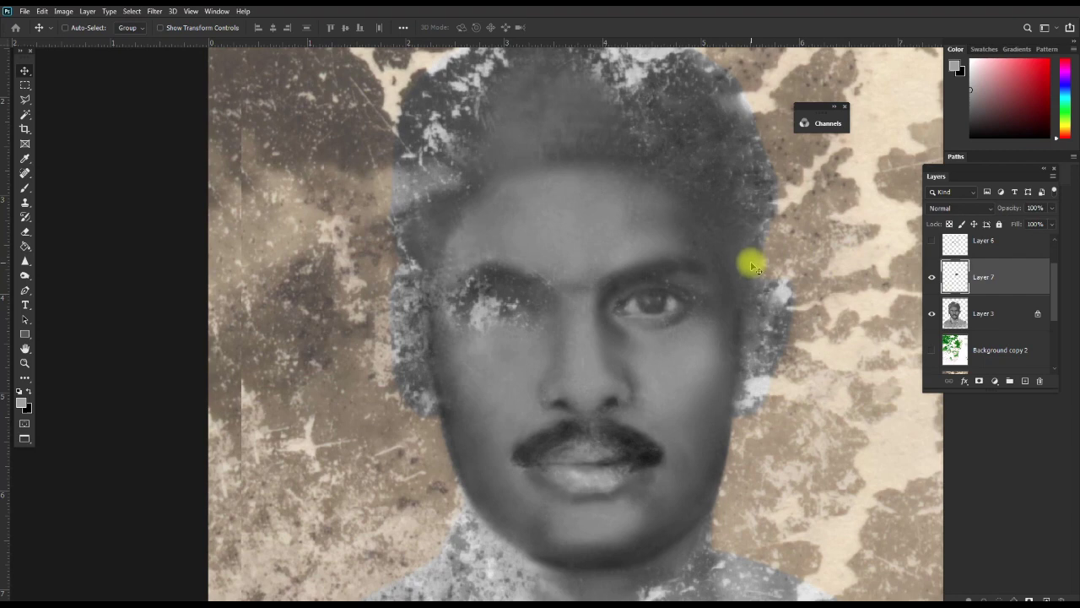
pyautogui.click(931, 314)
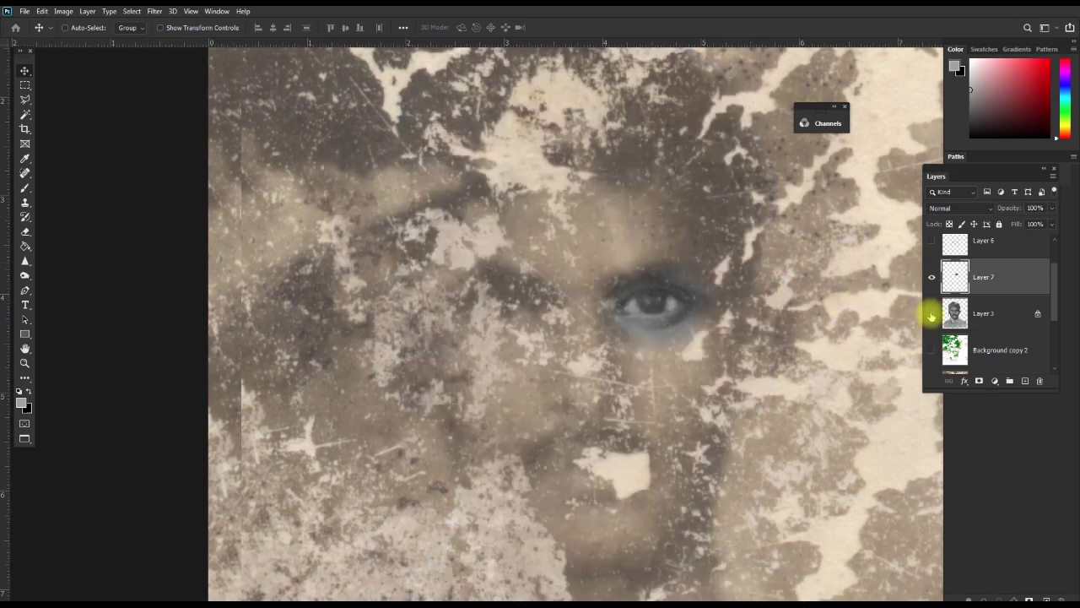
pyautogui.click(930, 276)
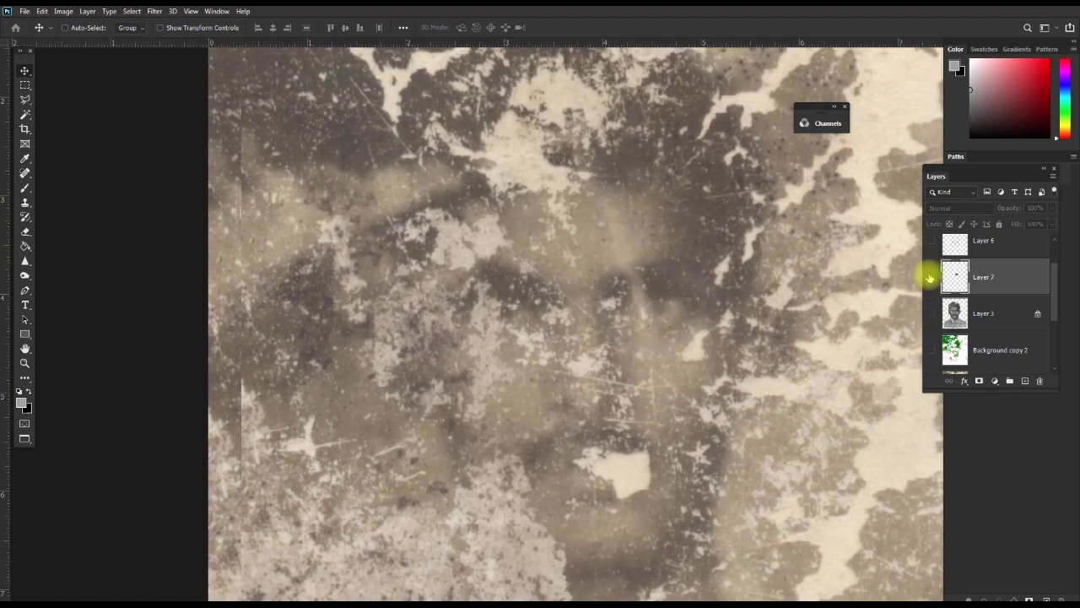
pyautogui.click(931, 277)
# Warp the eye layer, bending the bottom edge down, top edge up, right edge slightly in
pyautogui.hotkey('ctrl', 't')
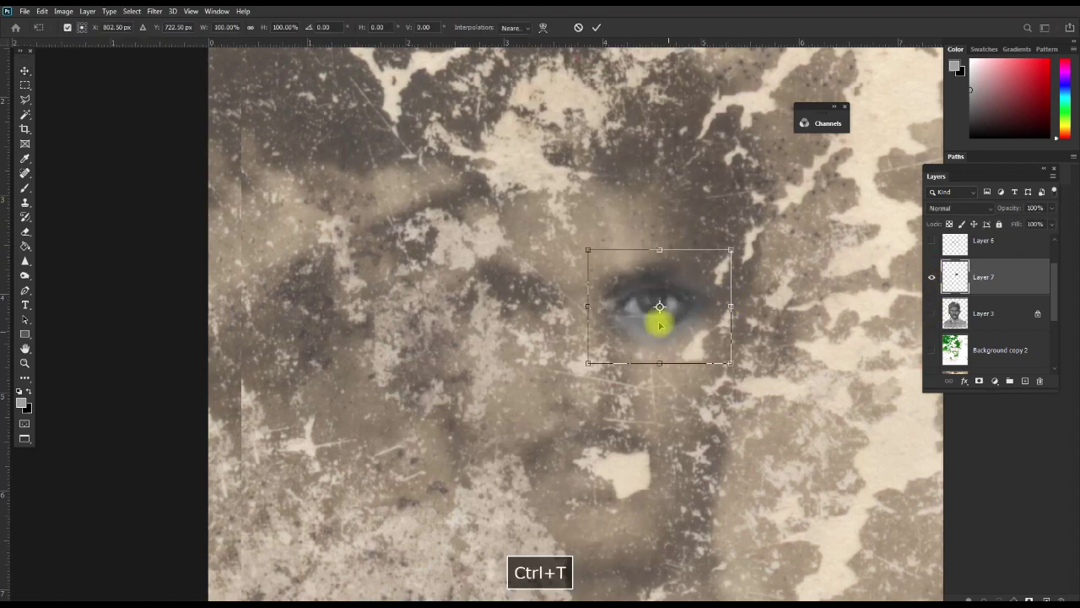
pyautogui.scroll(2, 676, 315)
pyautogui.keyDown('ctrl'); pyautogui.click(676, 315); pyautogui.keyUp('ctrl')
pyautogui.rightClick(659, 329)
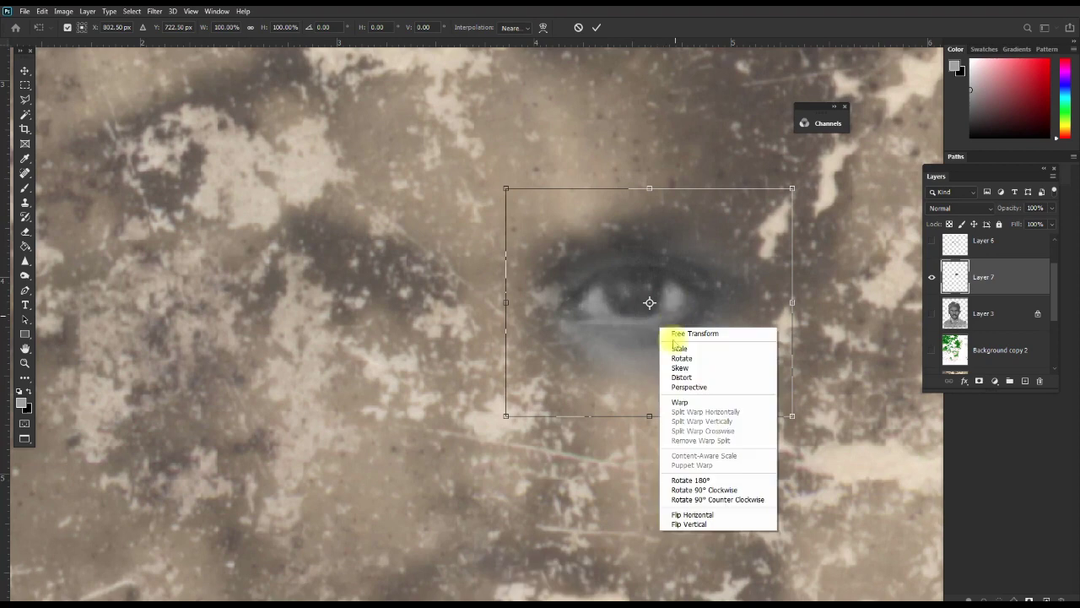
pyautogui.click(677, 400)
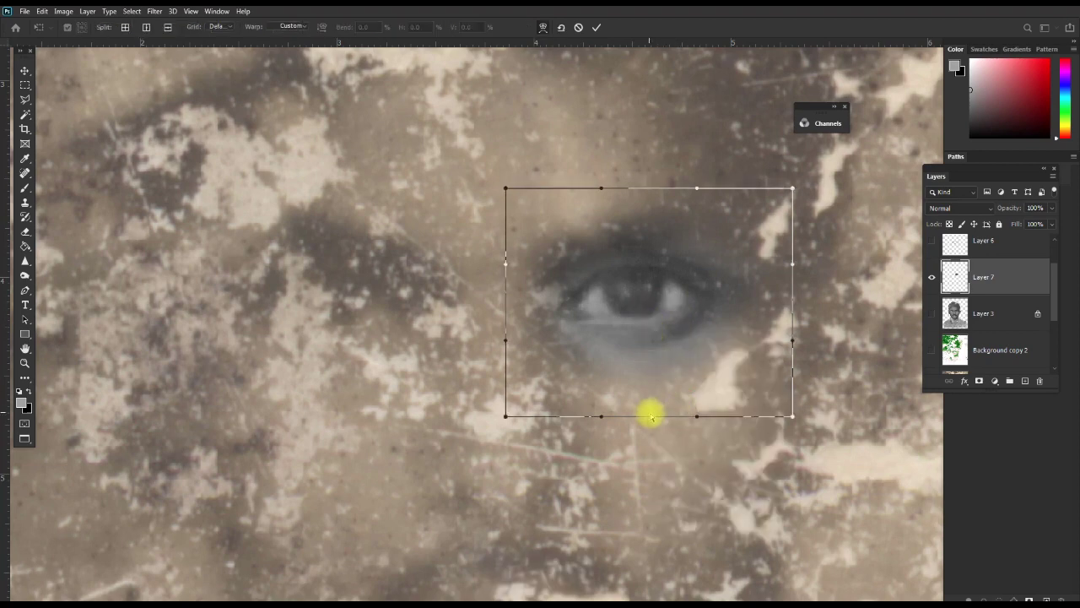
pyautogui.moveTo(649, 415); pyautogui.dragTo(649, 426)
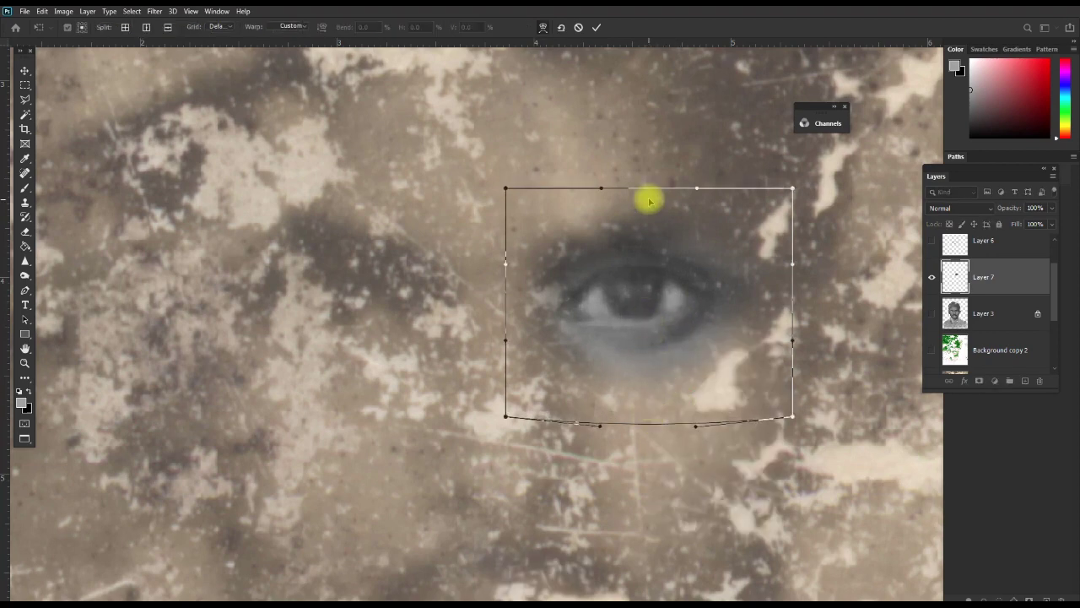
pyautogui.moveTo(653, 193); pyautogui.dragTo(653, 185)
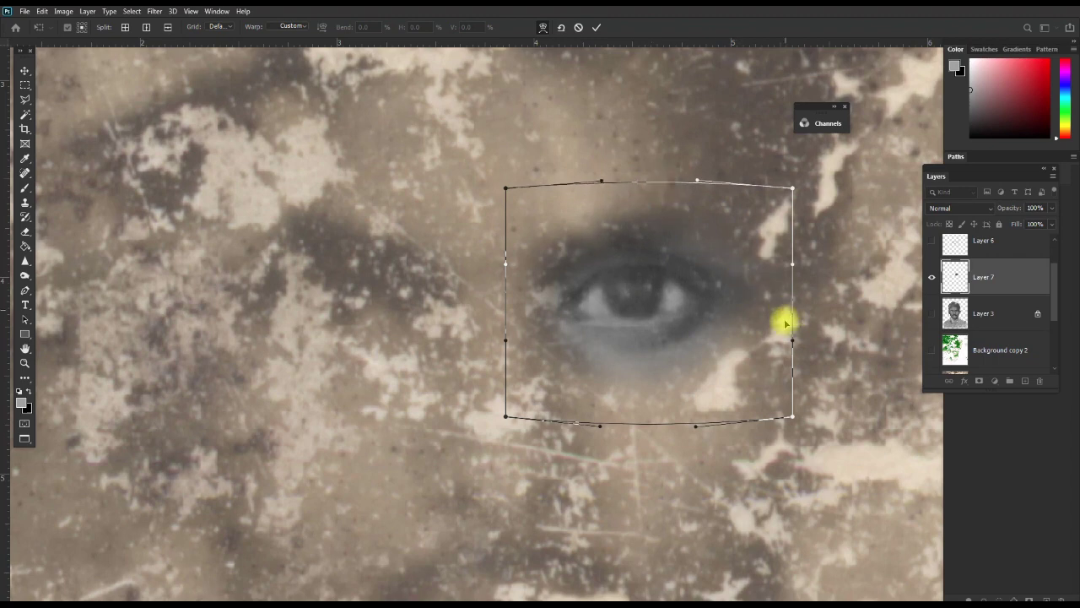
pyautogui.moveTo(790, 343); pyautogui.dragTo(787, 344)
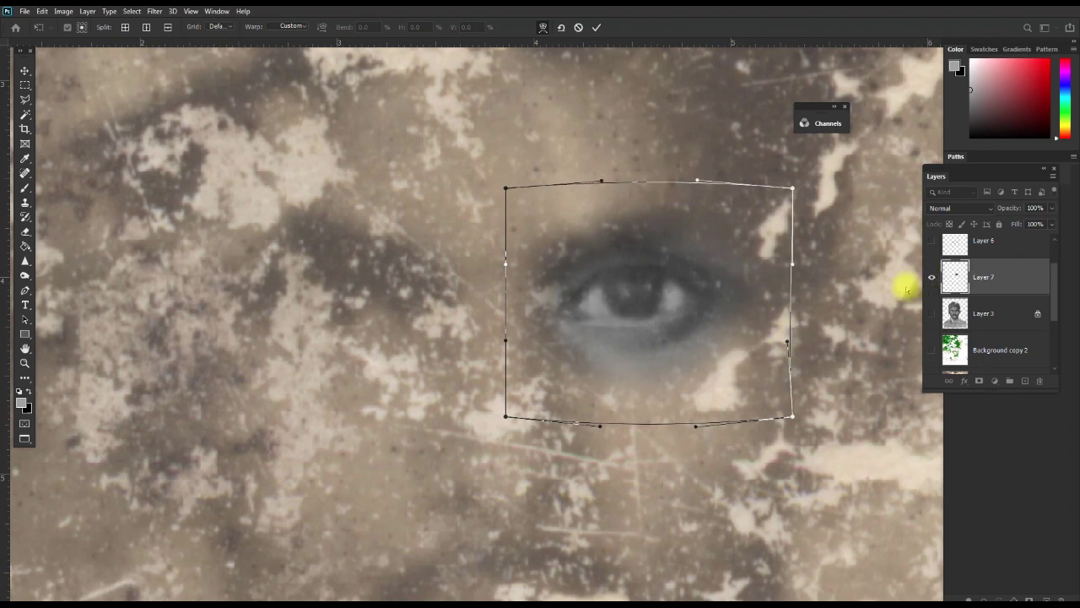
pyautogui.press('Return')
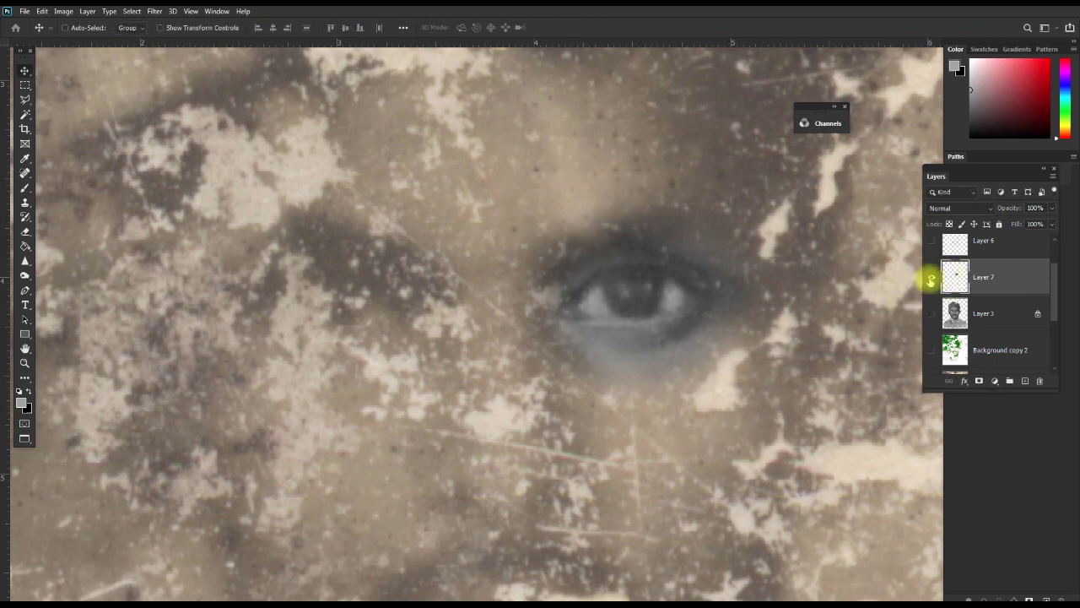
# Toggle the warped eye to compare, then show Layer 3 beneath it
pyautogui.click(930, 279)
pyautogui.click(932, 279)
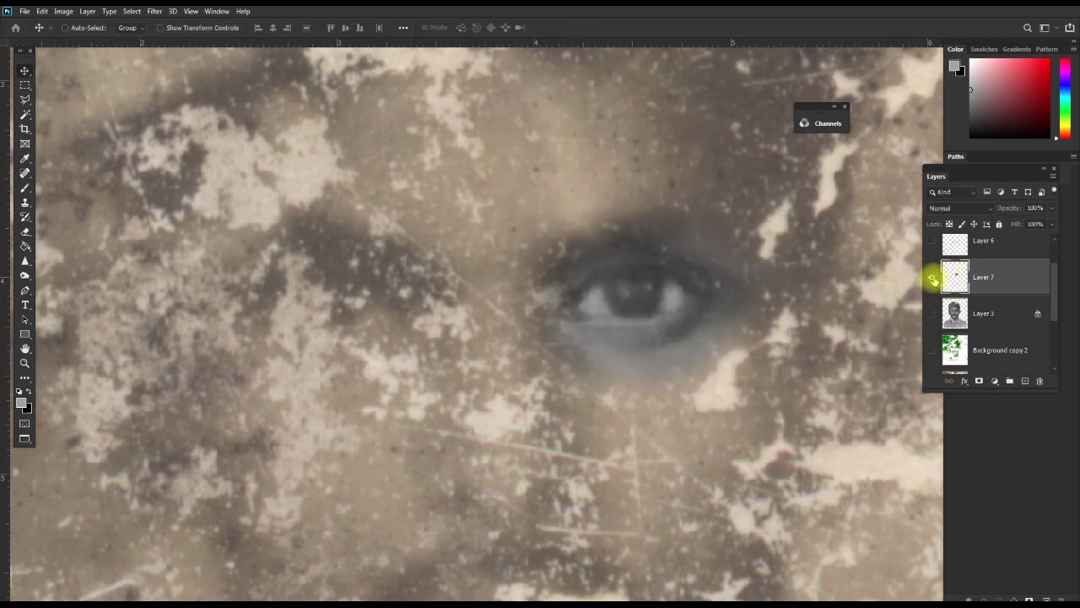
pyautogui.click(932, 311)
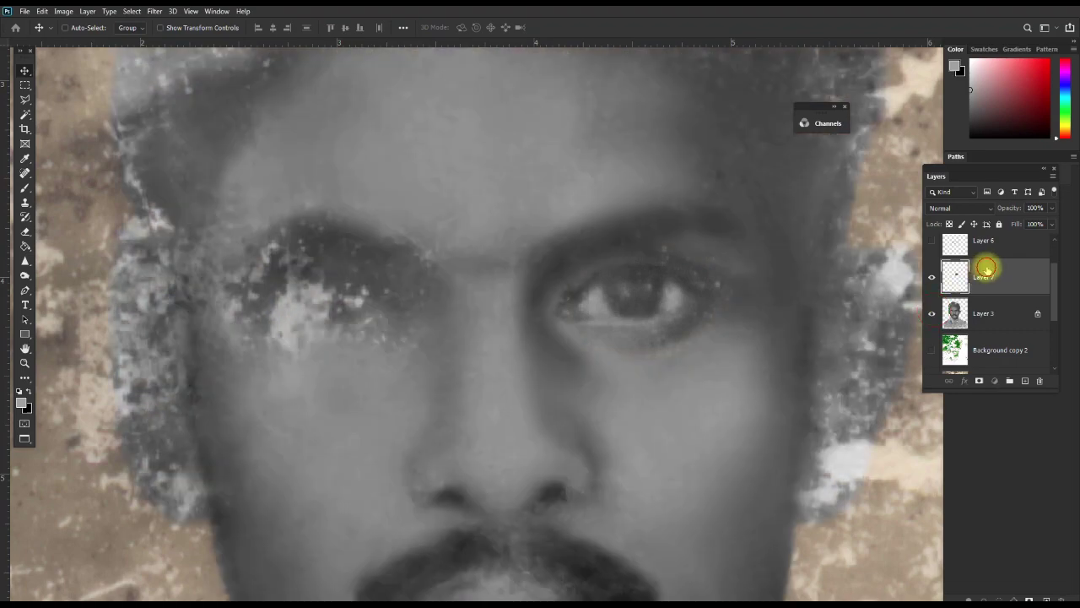
pyautogui.scroll(-2, 675, 313)
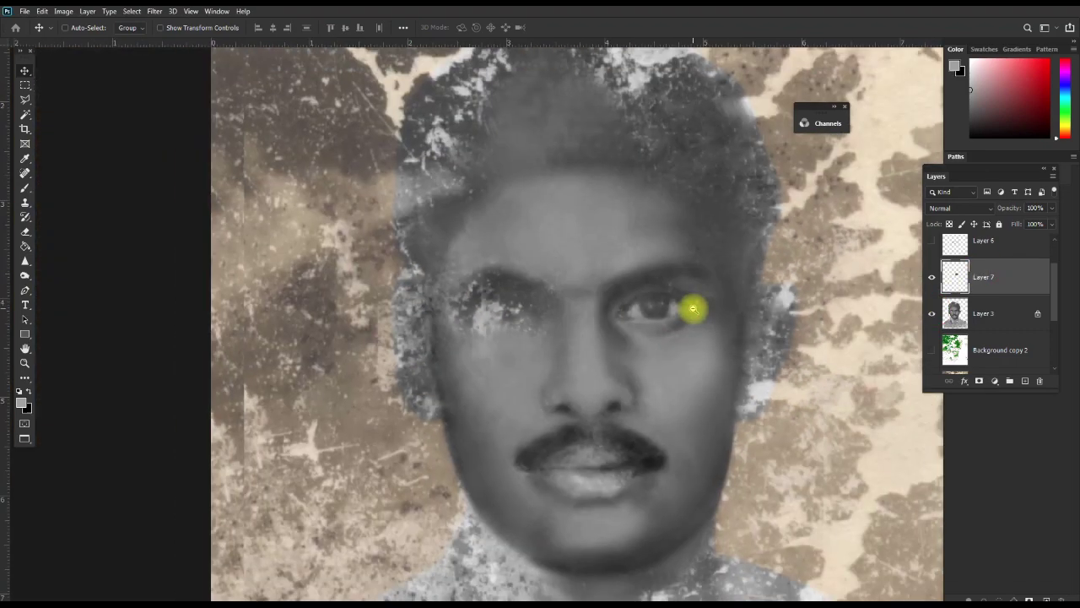
# Duplicate Layer 7 as Layer 7 copy 2, then open the Image menu
pyautogui.rightClick(649, 304)
pyautogui.click(655, 309)
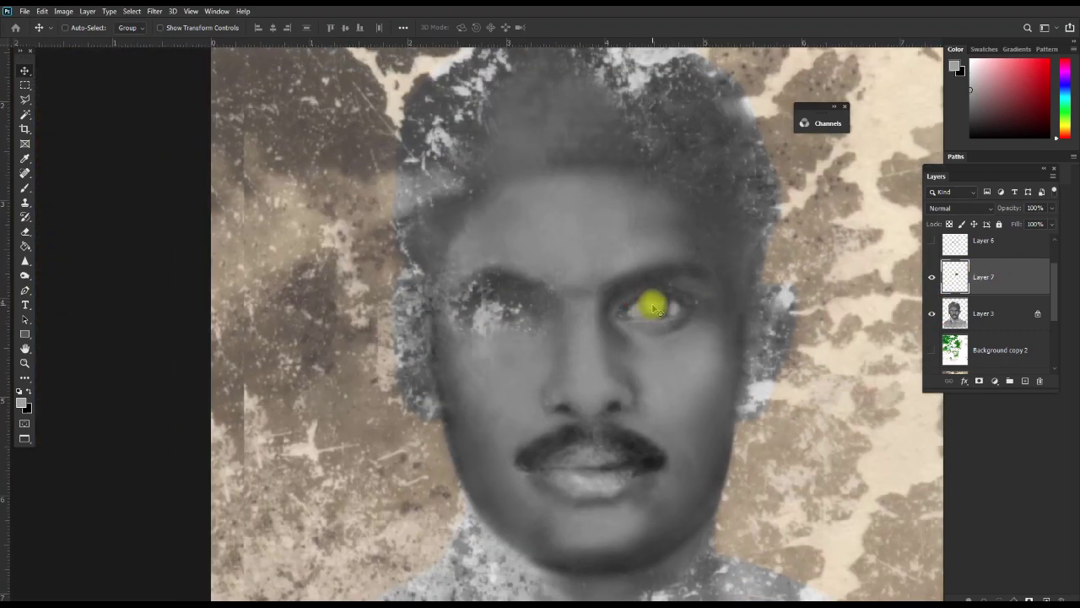
pyautogui.rightClick(1000, 283)
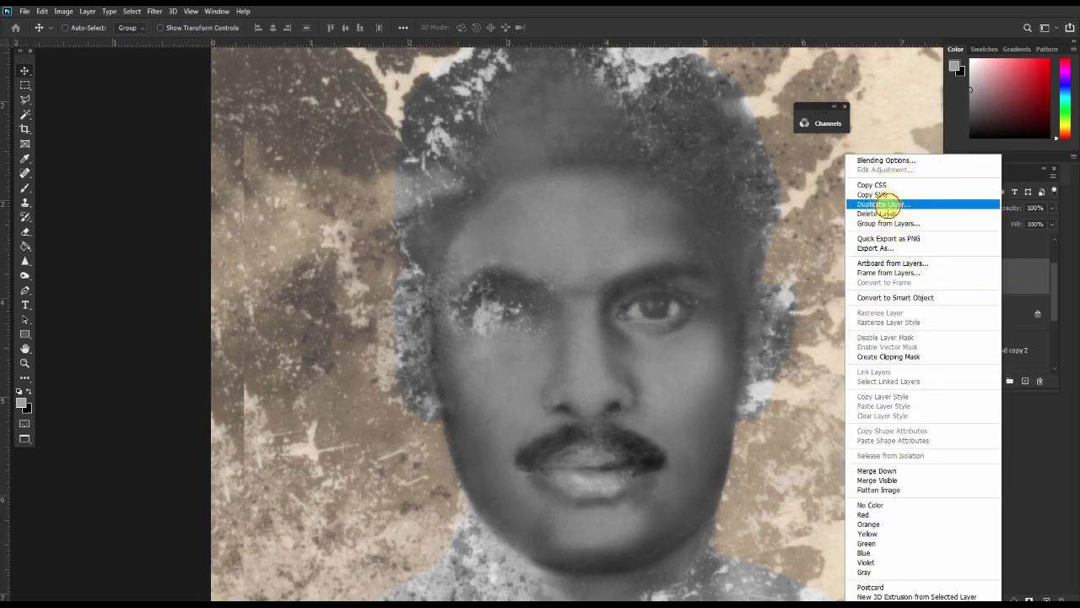
pyautogui.click(877, 204)
pyautogui.click(634, 179)
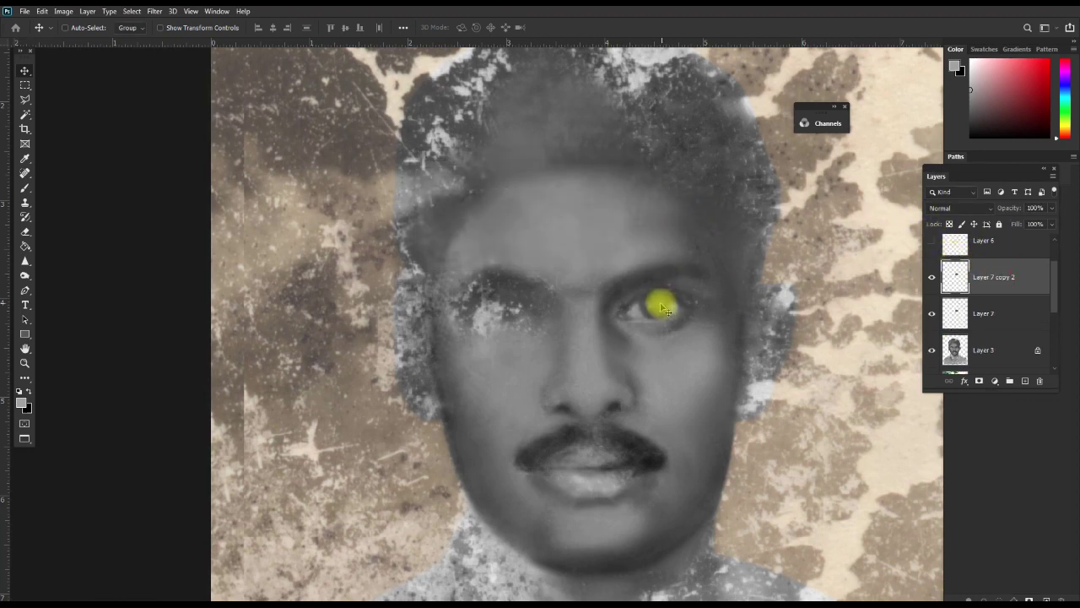
pyautogui.click(61, 12)
pyautogui.moveTo(82, 42)
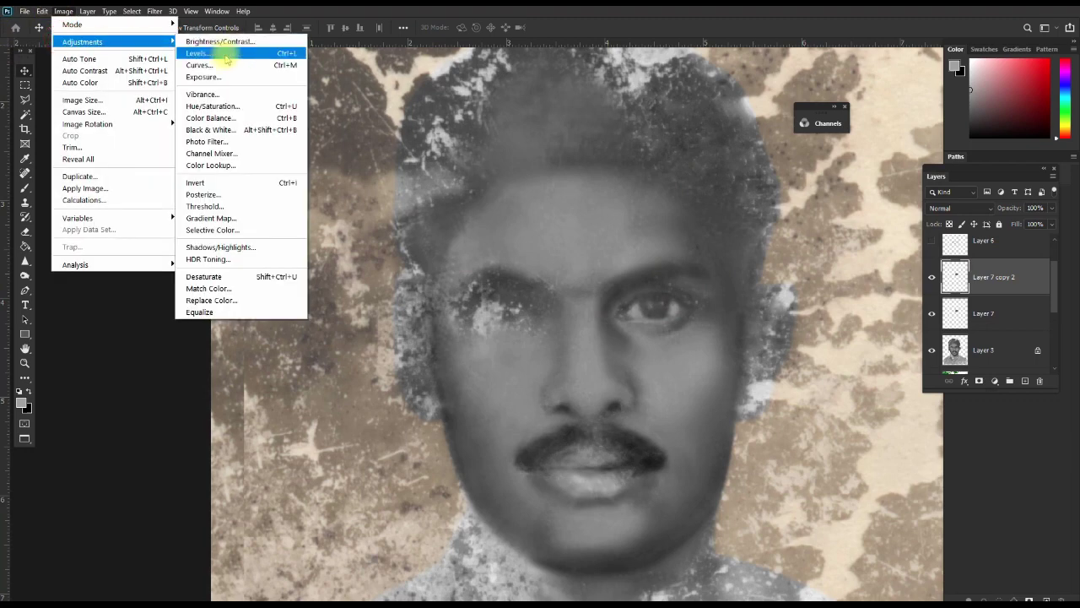
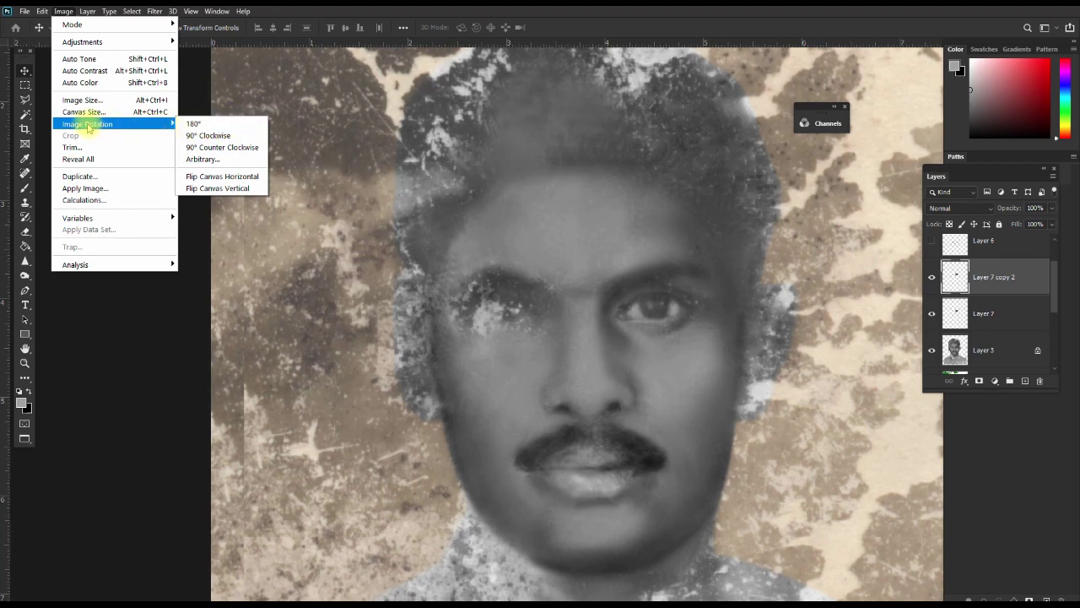
# Dismiss the Image menu without running a command and bring up the Edit menu
pyautogui.click(350, 102)
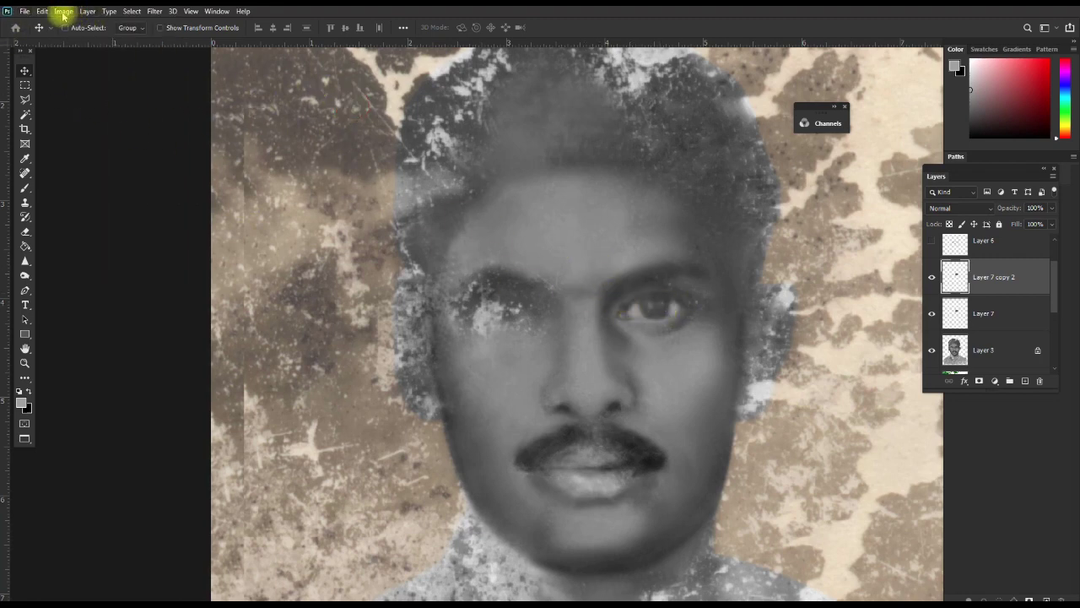
pyautogui.press('F9')
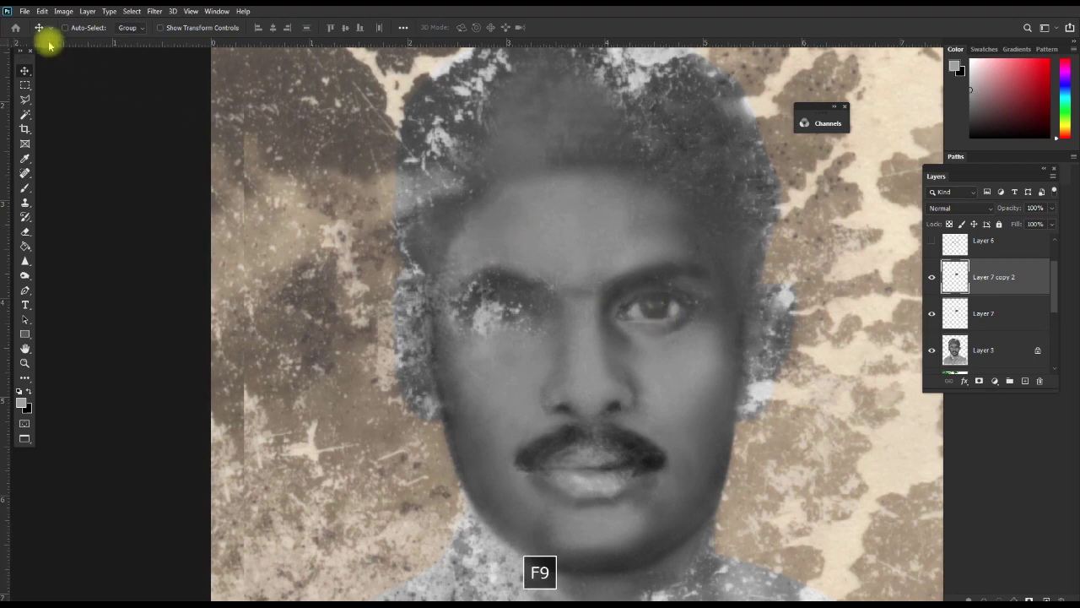
pyautogui.click(43, 11)
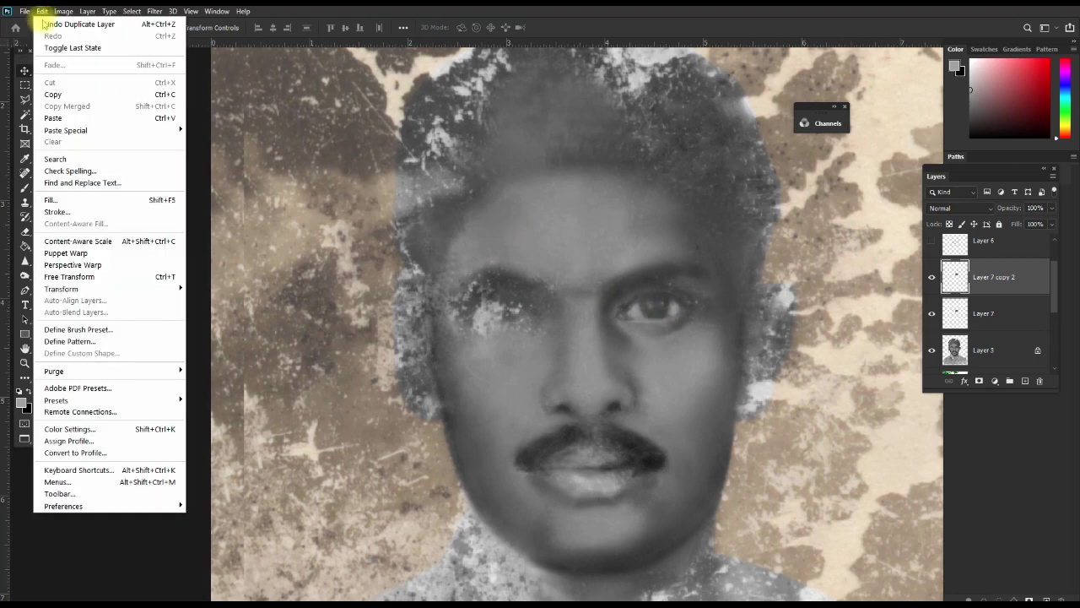
# Free-transform Layer 7 copy 2: flip it horizontally, rotate slightly, align over the left eye, and commit
pyautogui.click(148, 280)
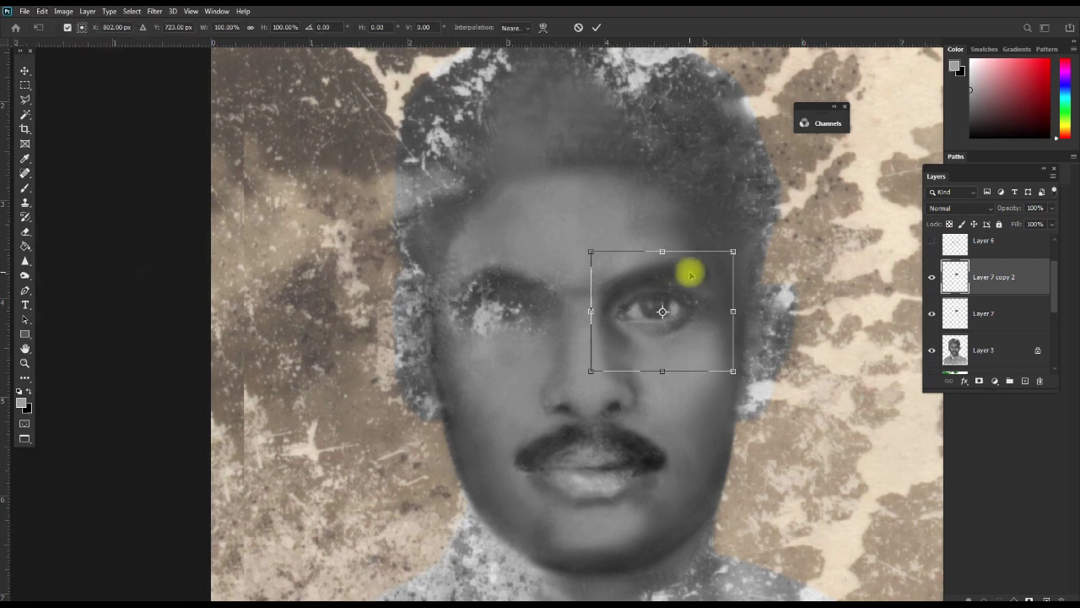
pyautogui.rightClick(672, 295)
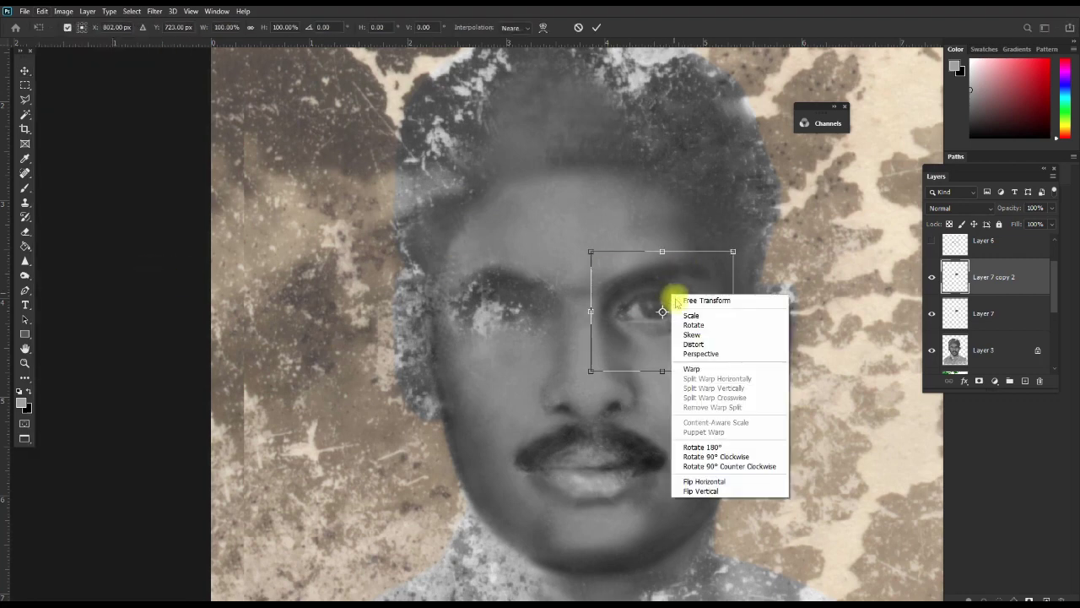
pyautogui.click(704, 481)
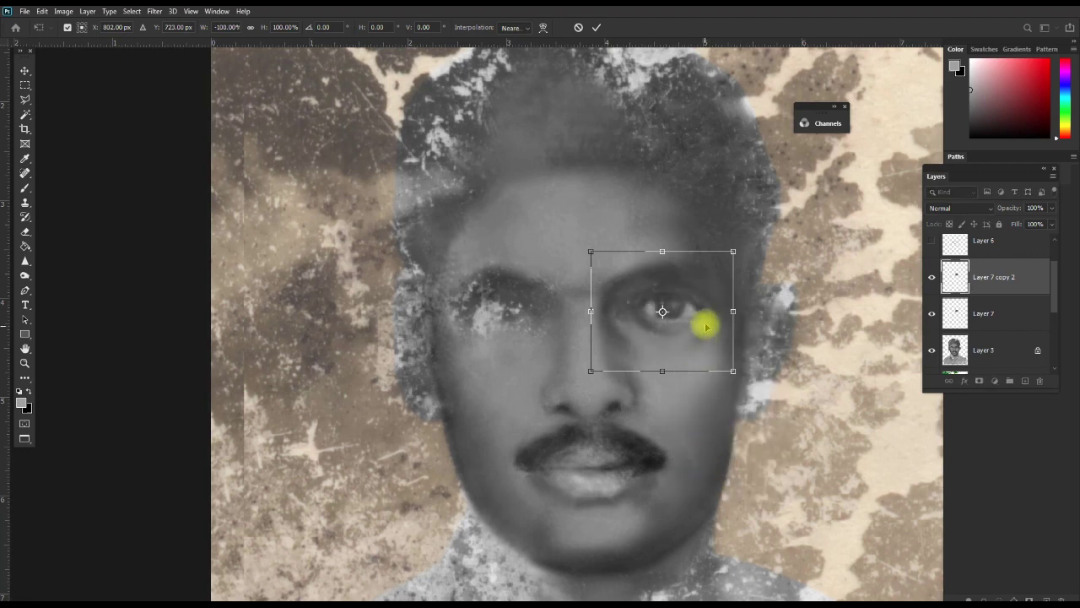
pyautogui.moveTo(683, 310)
pyautogui.mouseDown()
pyautogui.moveTo(552, 289)
pyautogui.moveTo(532, 272)
pyautogui.moveTo(538, 319)
pyautogui.mouseUp()
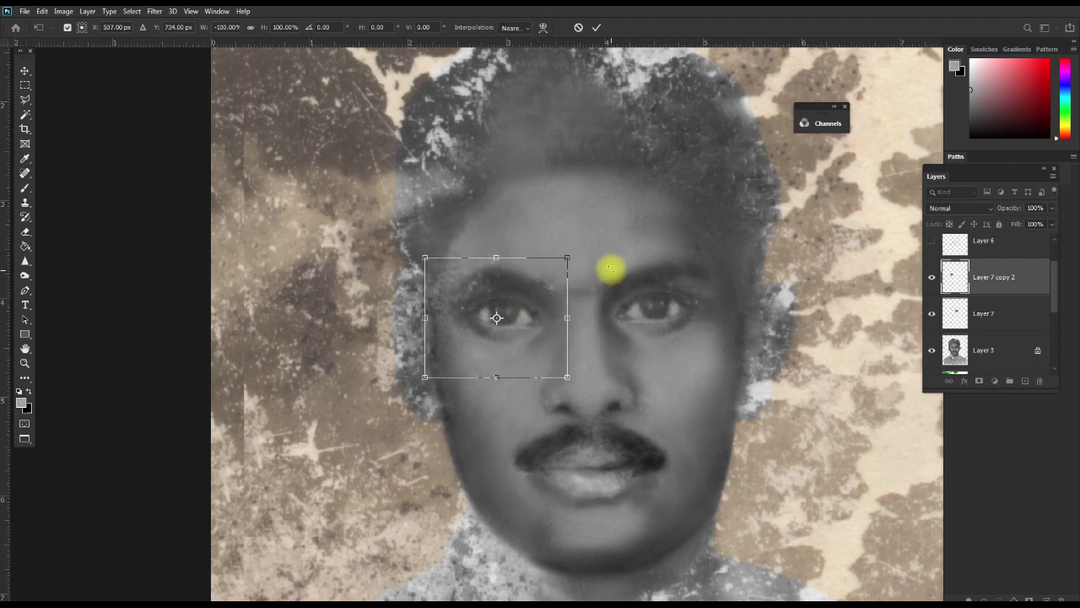
pyautogui.moveTo(613, 270); pyautogui.dragTo(606, 253)
pyautogui.moveTo(534, 333)
pyautogui.mouseDown()
pyautogui.moveTo(526, 427)
pyautogui.moveTo(523, 362)
pyautogui.moveTo(535, 338)
pyautogui.mouseUp()
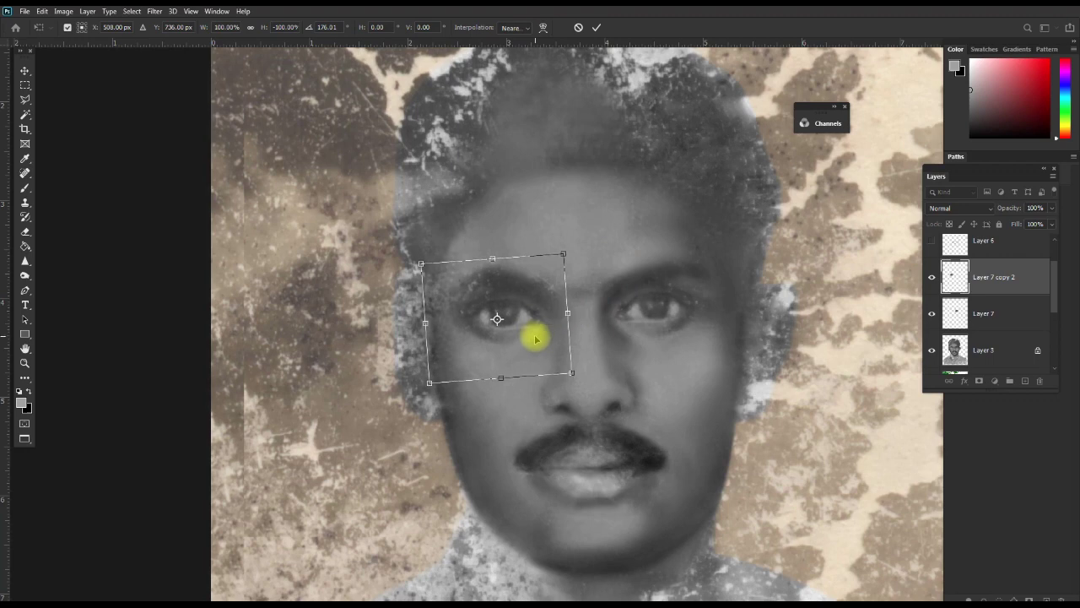
pyautogui.moveTo(523, 343)
pyautogui.mouseDown()
pyautogui.moveTo(528, 458)
pyautogui.moveTo(527, 345)
pyautogui.mouseUp()
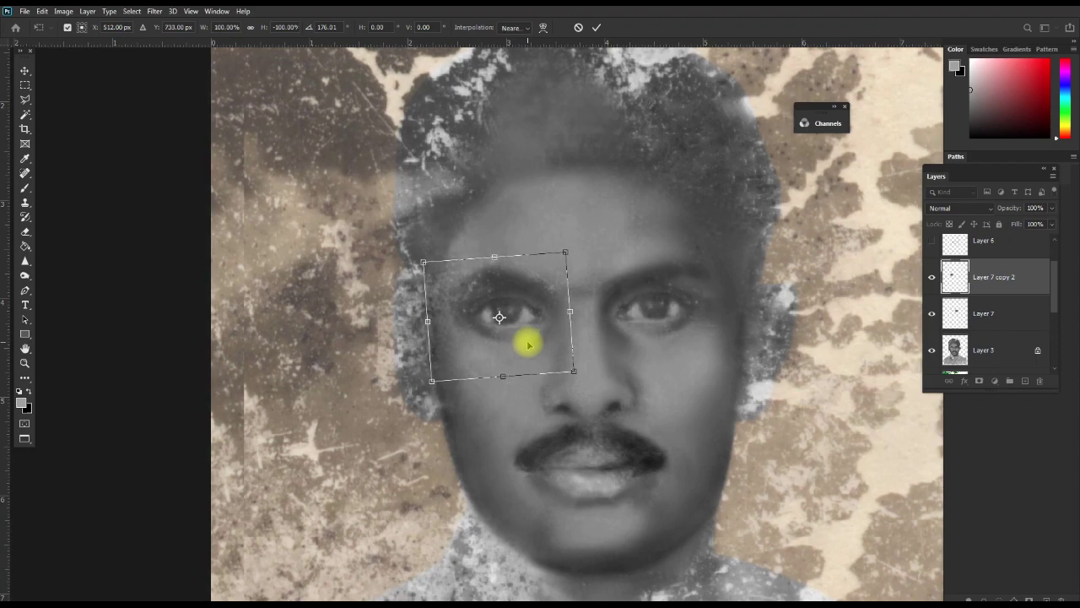
pyautogui.press('Return')
# Shift the eye patch down-left and narrow it to about 96% width
pyautogui.keyDown('ctrl'); pyautogui.click(569, 296); pyautogui.keyUp('ctrl')
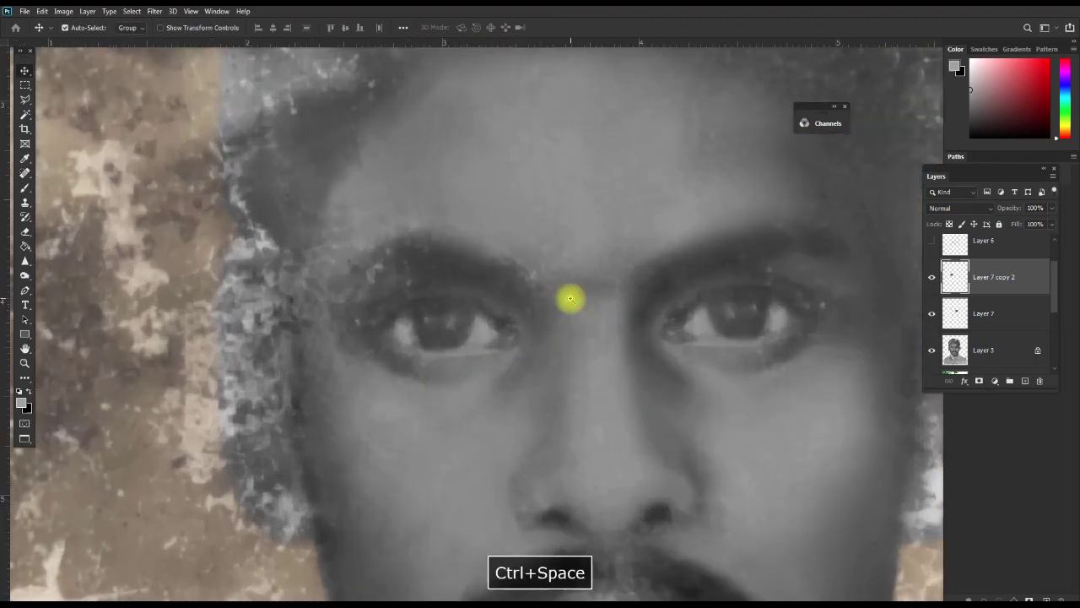
pyautogui.moveTo(523, 356)
pyautogui.mouseDown()
pyautogui.moveTo(453, 554)
pyautogui.moveTo(462, 567)
pyautogui.moveTo(458, 318)
pyautogui.moveTo(460, 329)
pyautogui.mouseUp()
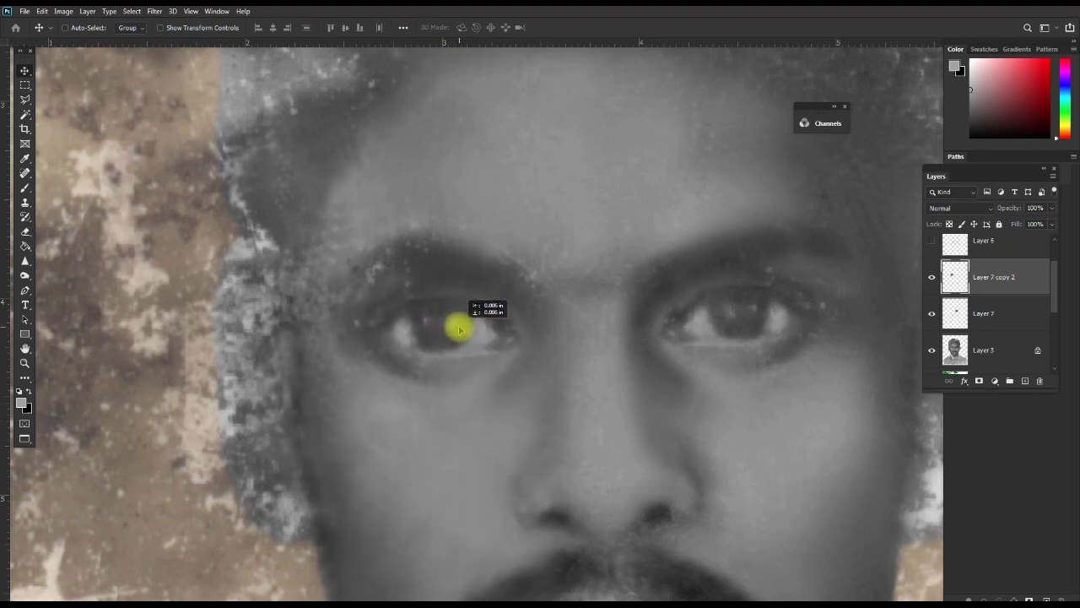
pyautogui.hotkey('ctrl', 't')
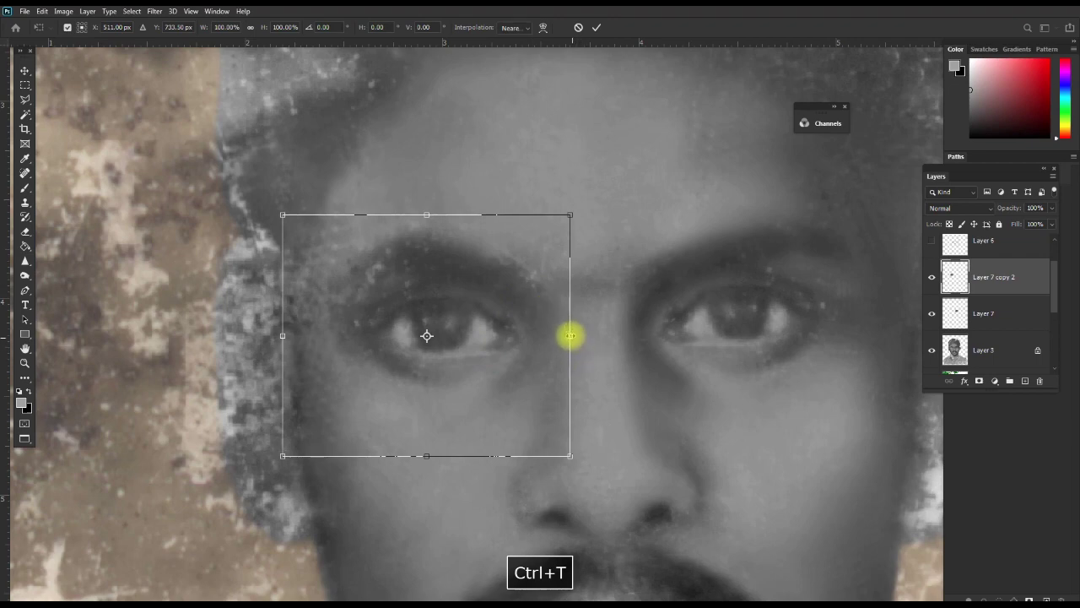
pyautogui.moveTo(570, 336); pyautogui.dragTo(566, 335)
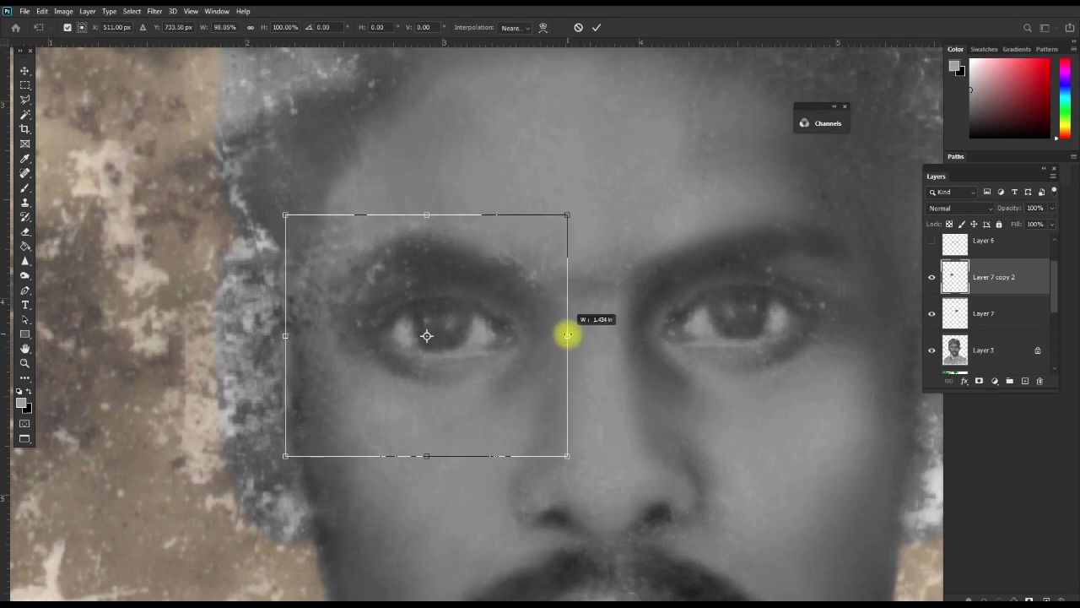
pyautogui.doubleClick(492, 336)
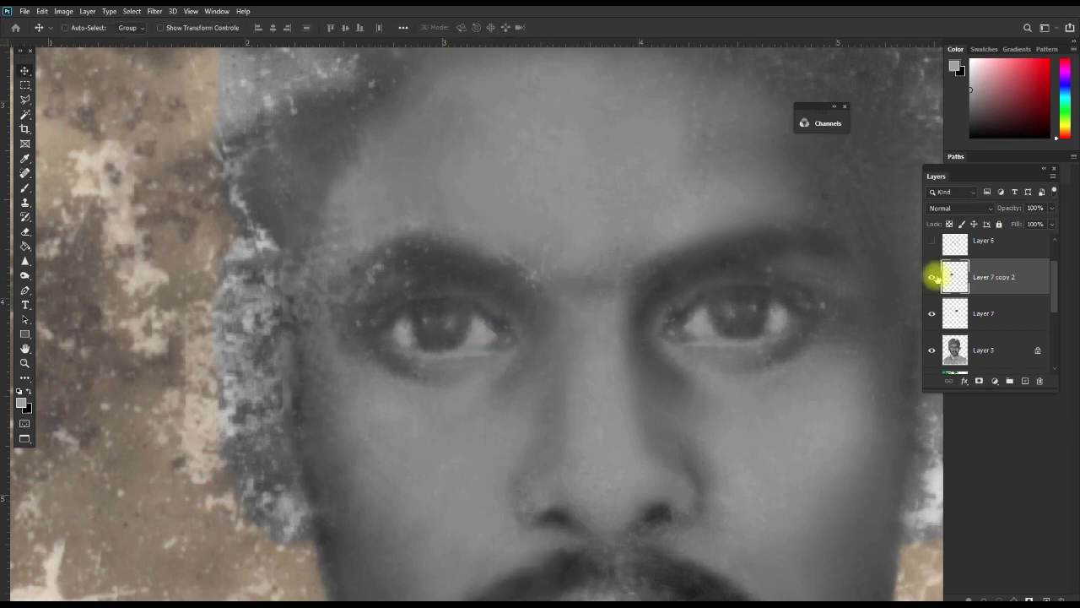
# Merge the patch into Layer 7, compare before/after, then merge Layer 7 into Layer 3
pyautogui.hotkey('ctrl', 'e')
pyautogui.click(931, 279)
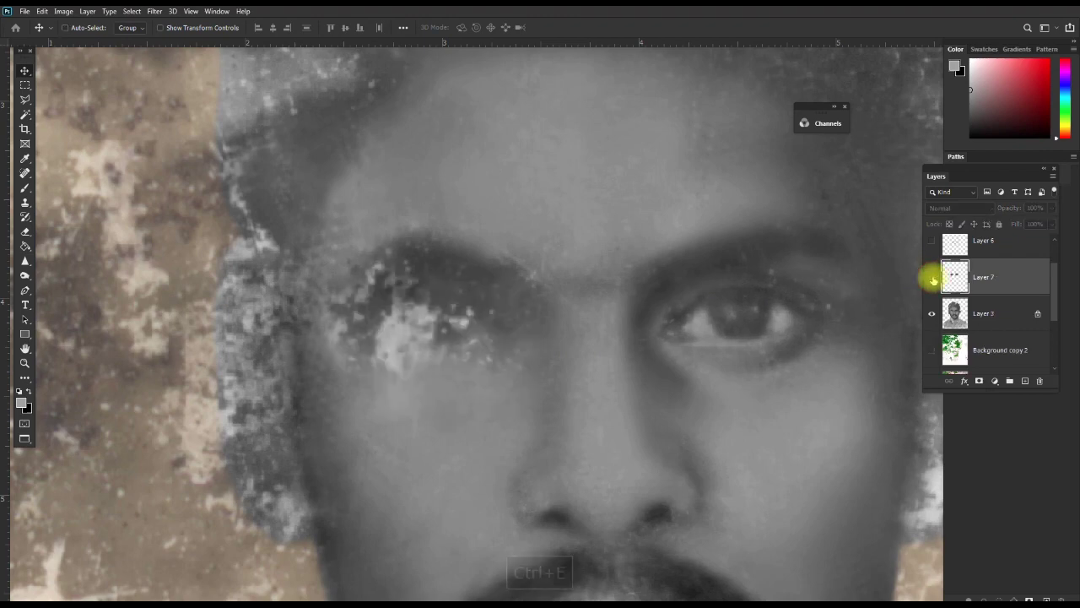
pyautogui.click(933, 279)
pyautogui.click(933, 280)
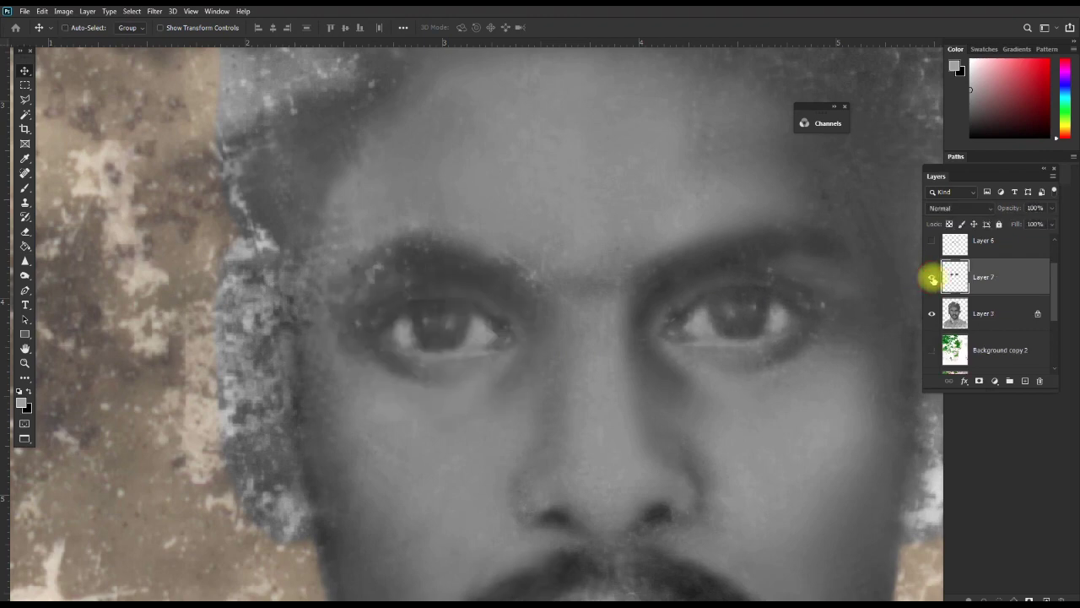
pyautogui.moveTo(752, 449)
pyautogui.mouseDown()
pyautogui.moveTo(699, 395)
pyautogui.moveTo(701, 299)
pyautogui.moveTo(752, 304)
pyautogui.mouseUp()
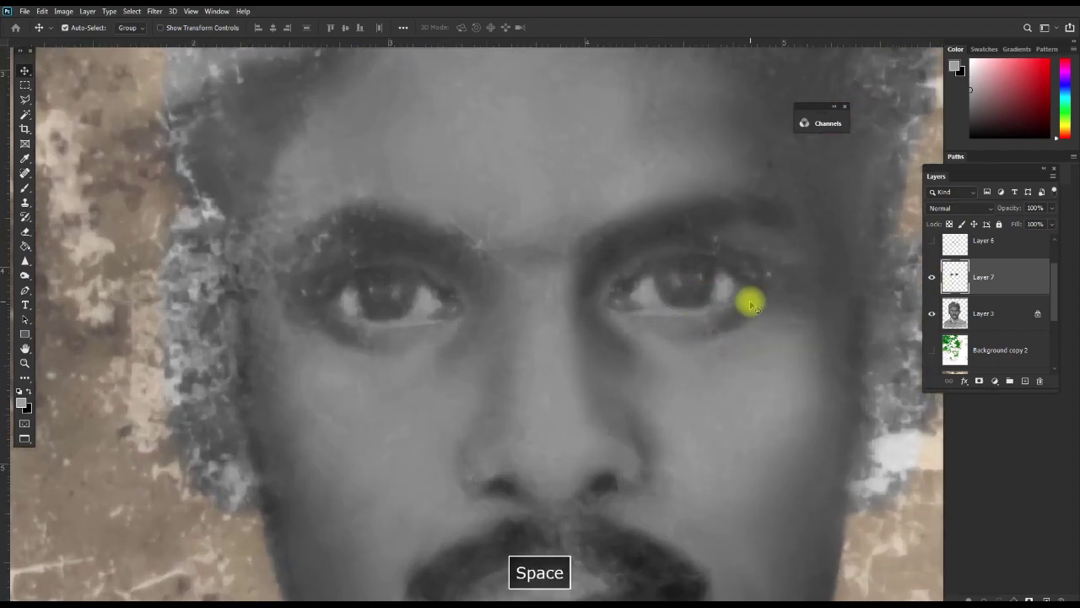
pyautogui.hotkey('ctrl', 'e')
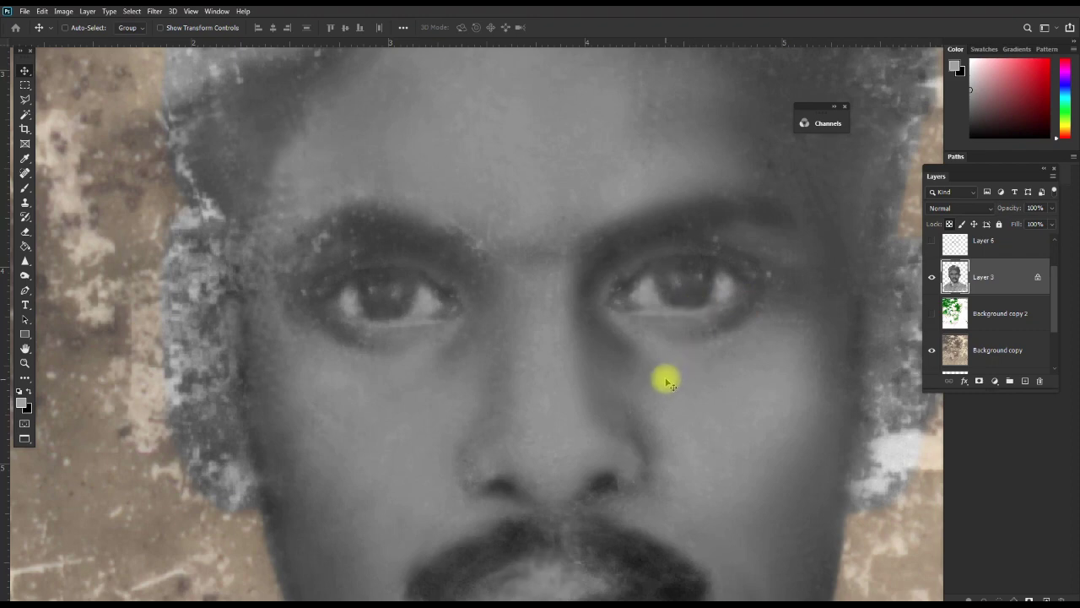
pyautogui.moveTo(477, 210); pyautogui.dragTo(565, 243)
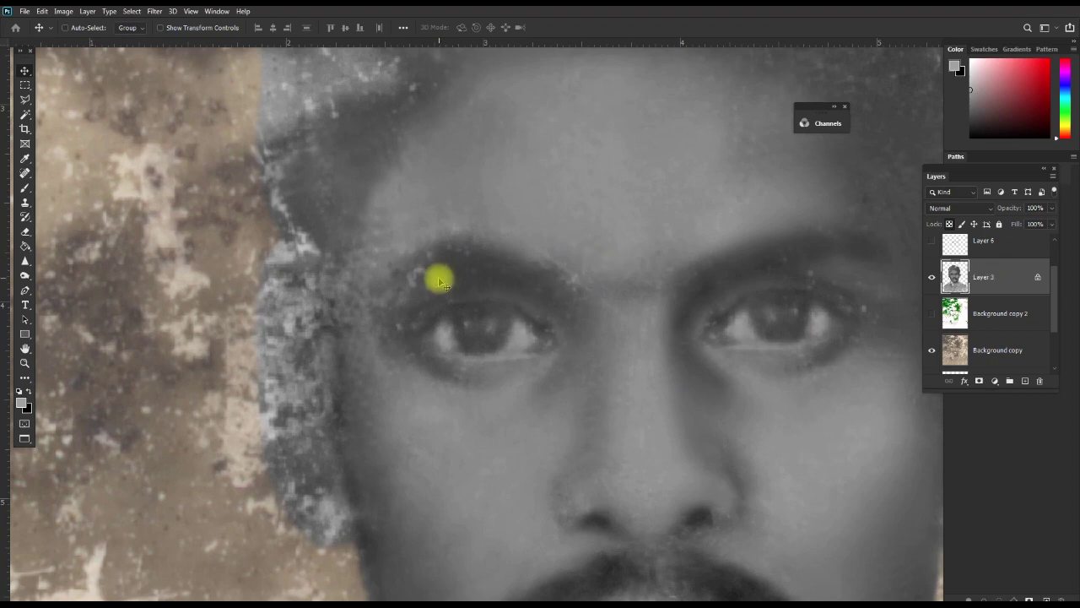
# Spot-heal two blemishes between the brows with the Spot Healing Brush
pyautogui.press('j')
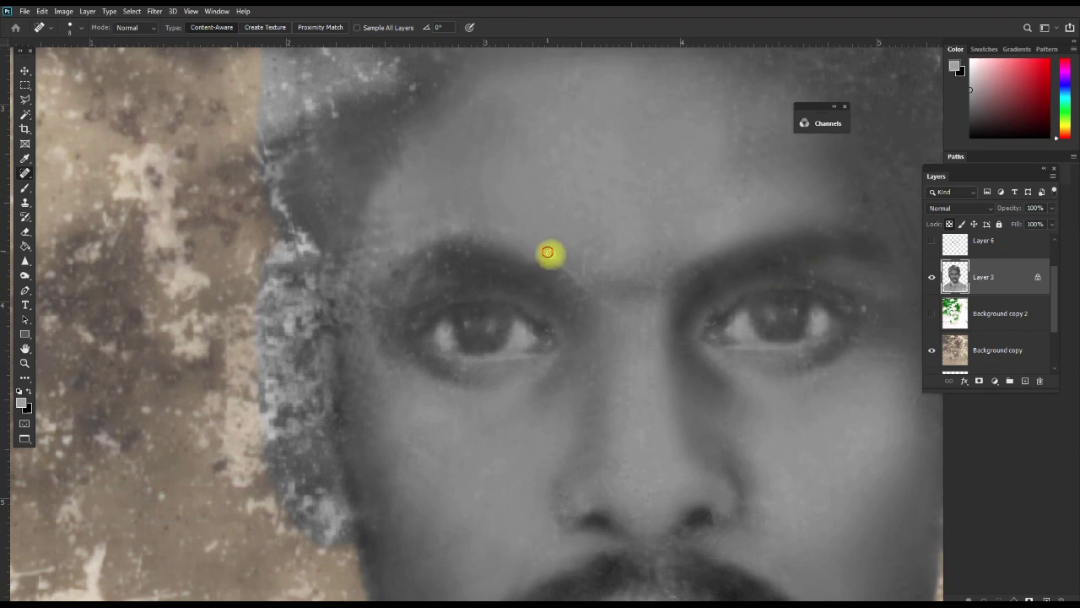
pyautogui.click(568, 273)
pyautogui.click(605, 299)
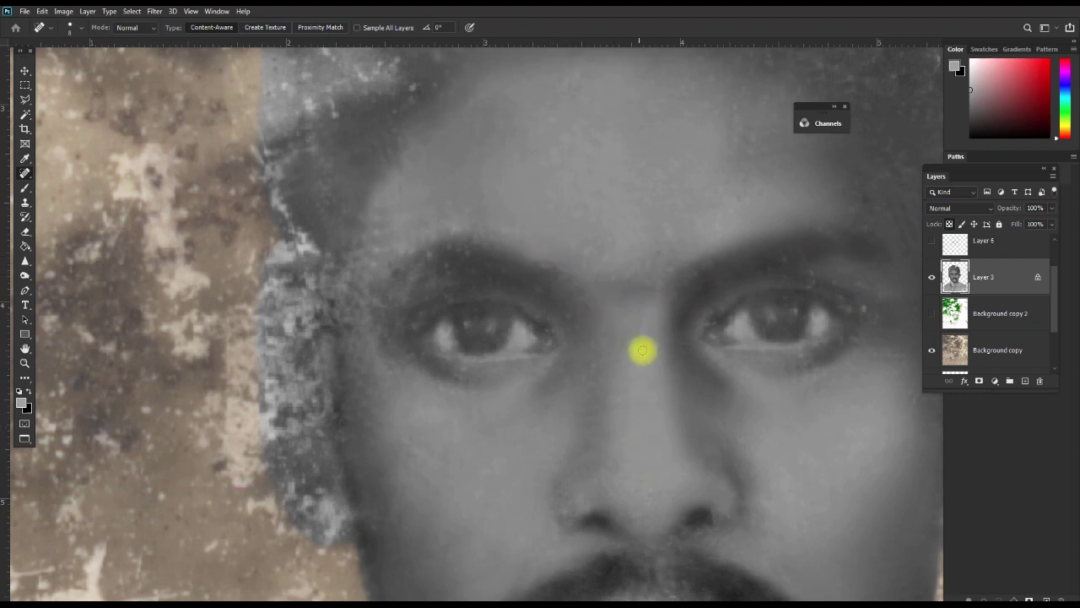
pyautogui.press('space')
pyautogui.moveTo(650, 293); pyautogui.dragTo(598, 311)
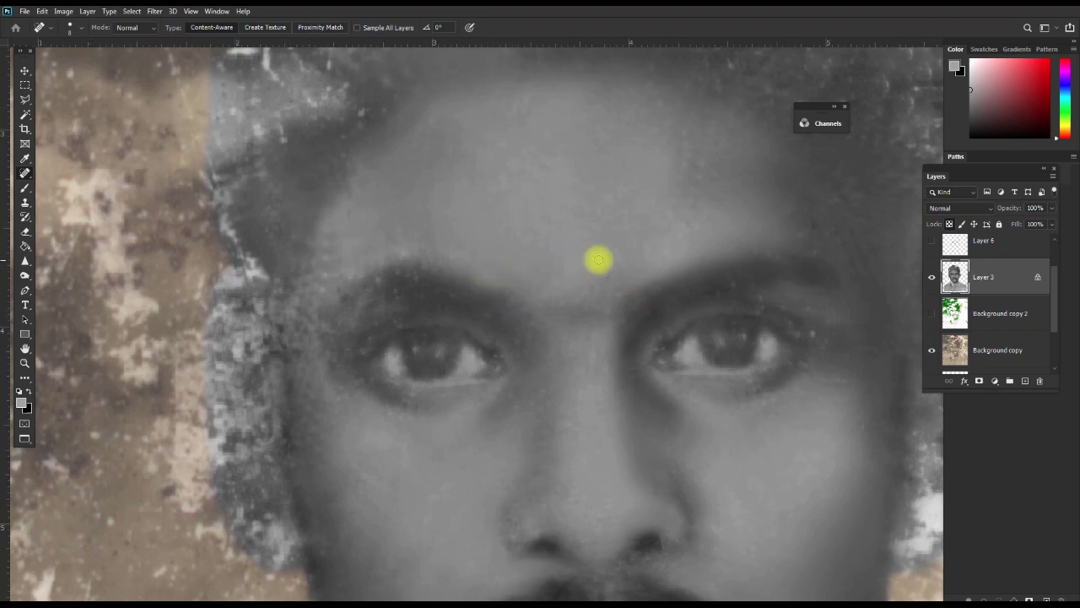
# Spot-heal specks on the forehead and around the right eye
pyautogui.click(616, 247)
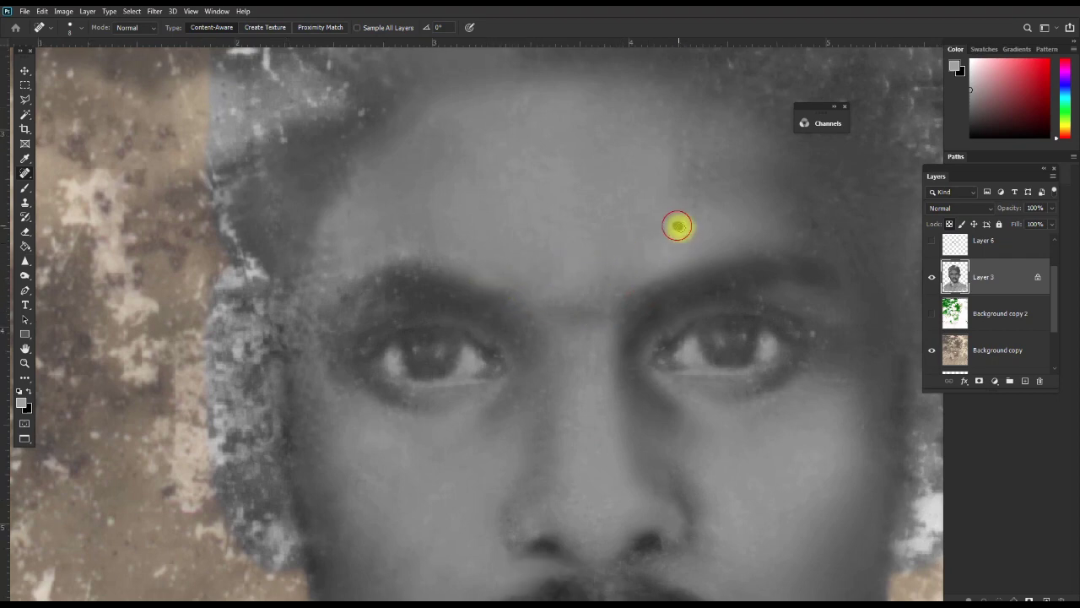
pyautogui.click(676, 226)
pyautogui.click(771, 304)
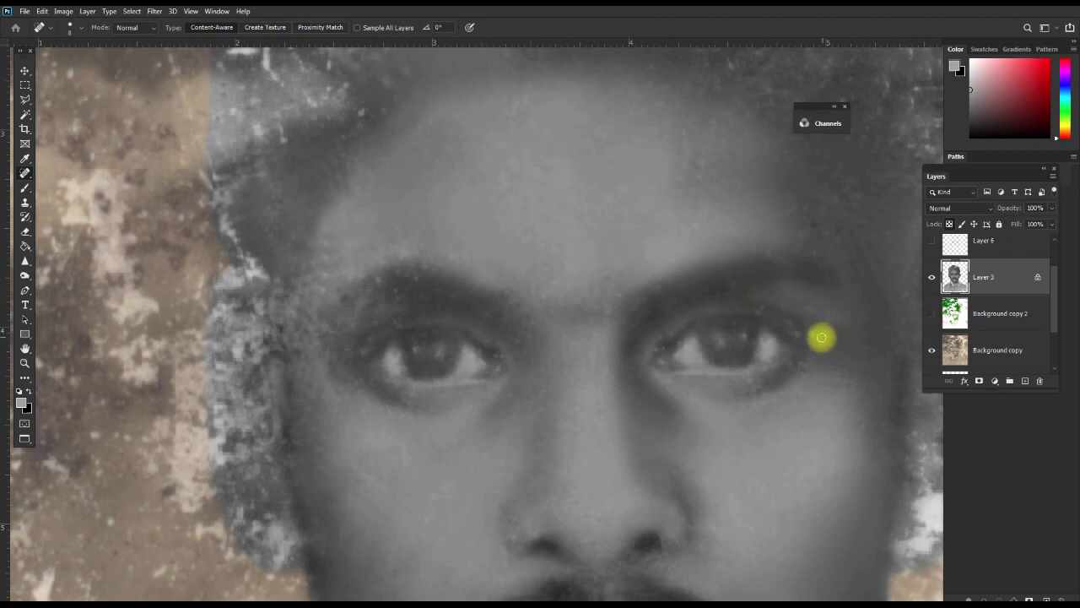
pyautogui.click(818, 338)
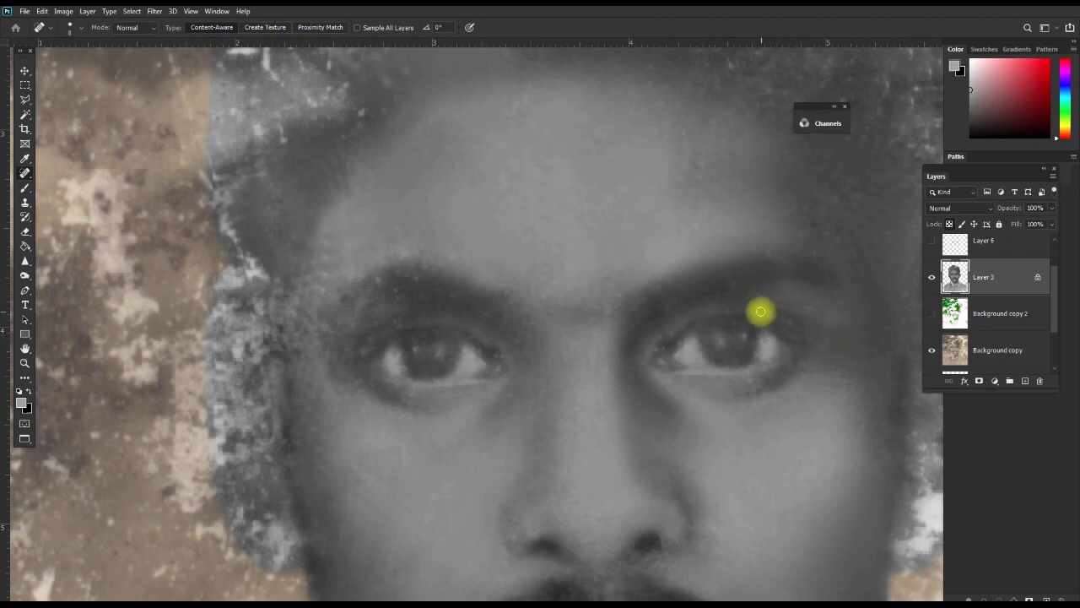
pyautogui.click(752, 382)
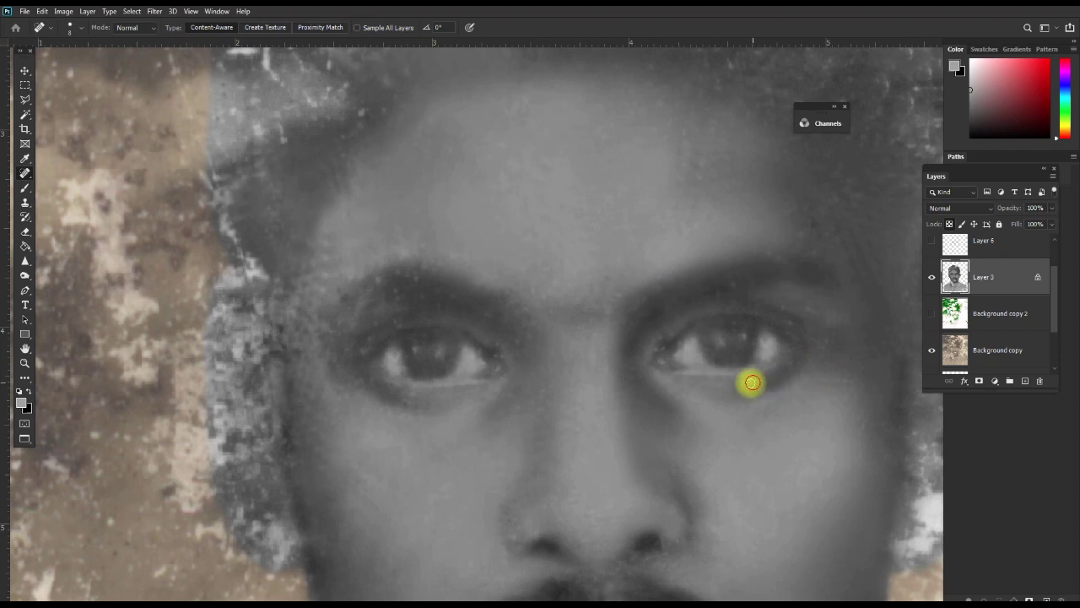
# Pan down to the mouth and heal the blemishes along the lower lip
pyautogui.moveTo(752, 430); pyautogui.dragTo(728, 302)
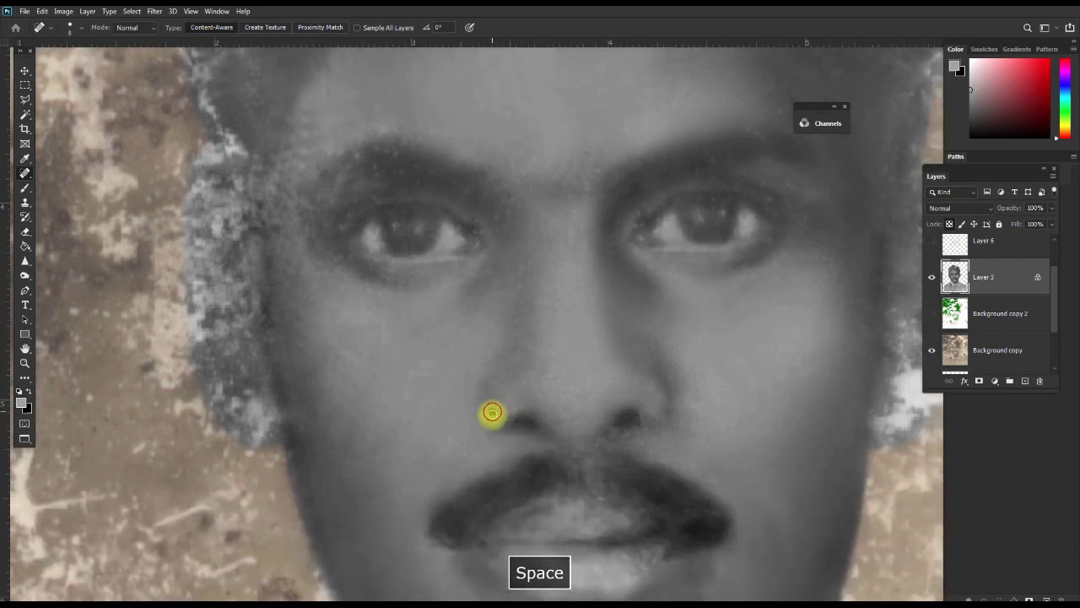
pyautogui.moveTo(677, 415); pyautogui.dragTo(673, 345)
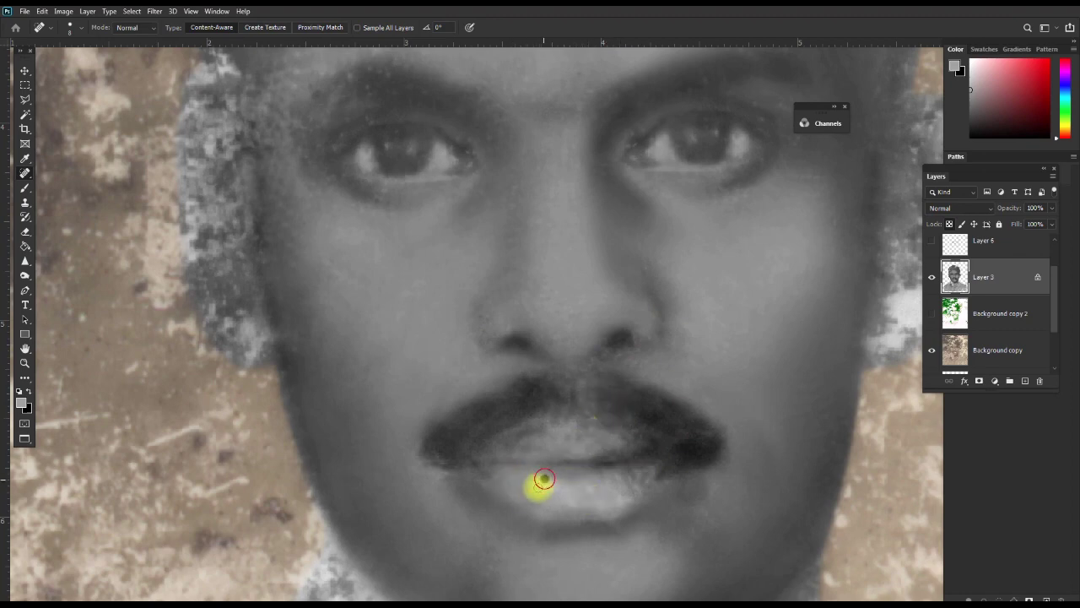
pyautogui.moveTo(545, 480); pyautogui.dragTo(621, 508)
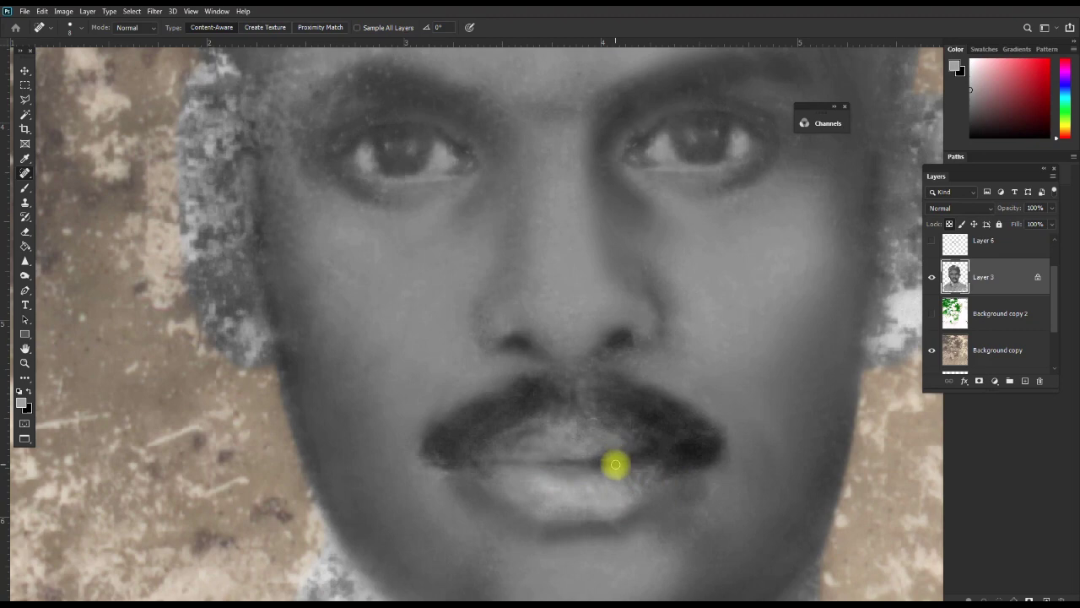
# Smooth the lower and upper lip with the Clone Stamp at 23%
pyautogui.click(636, 436)
pyautogui.press('s')
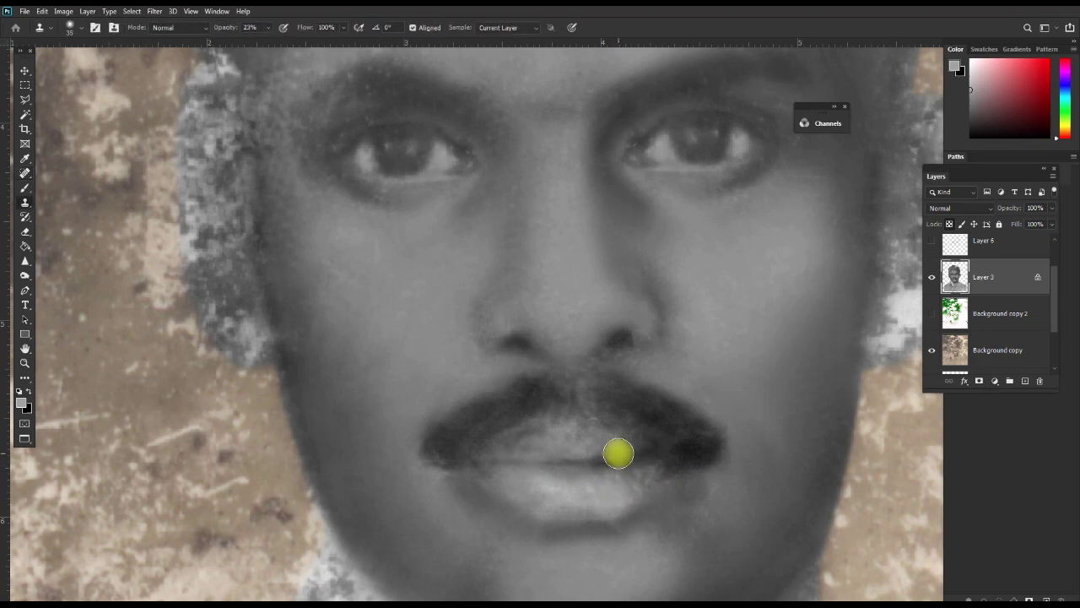
pyautogui.moveTo(615, 458)
pyautogui.mouseDown()
pyautogui.moveTo(622, 436)
pyautogui.moveTo(554, 457)
pyautogui.moveTo(509, 448)
pyautogui.mouseUp()
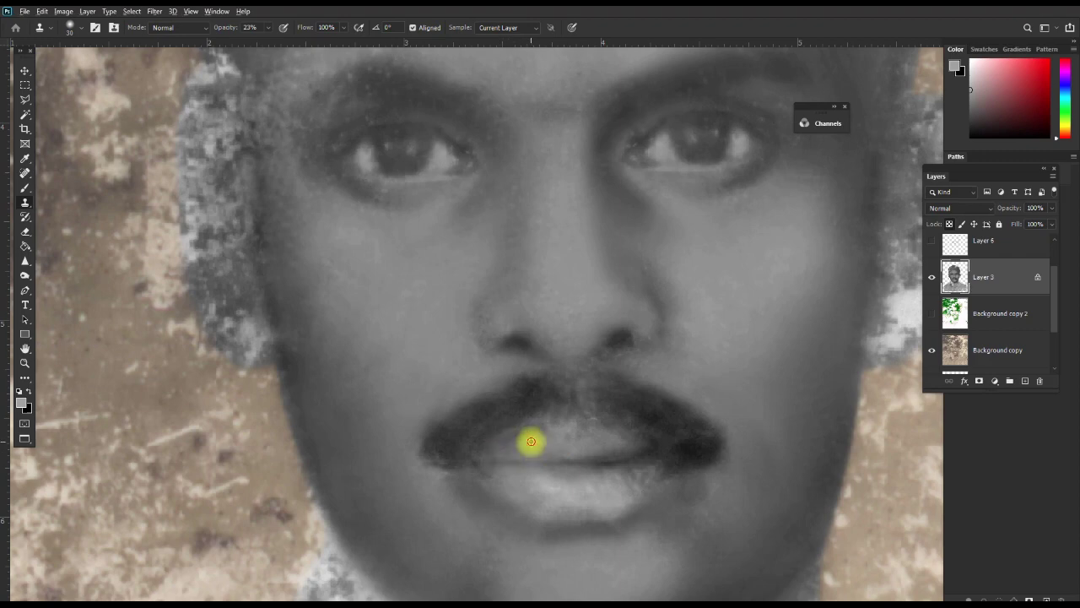
pyautogui.moveTo(530, 434)
pyautogui.mouseDown()
pyautogui.moveTo(492, 458)
pyautogui.moveTo(502, 482)
pyautogui.moveTo(565, 509)
pyautogui.moveTo(545, 506)
pyautogui.moveTo(599, 494)
pyautogui.moveTo(537, 484)
pyautogui.moveTo(644, 497)
pyautogui.mouseUp()
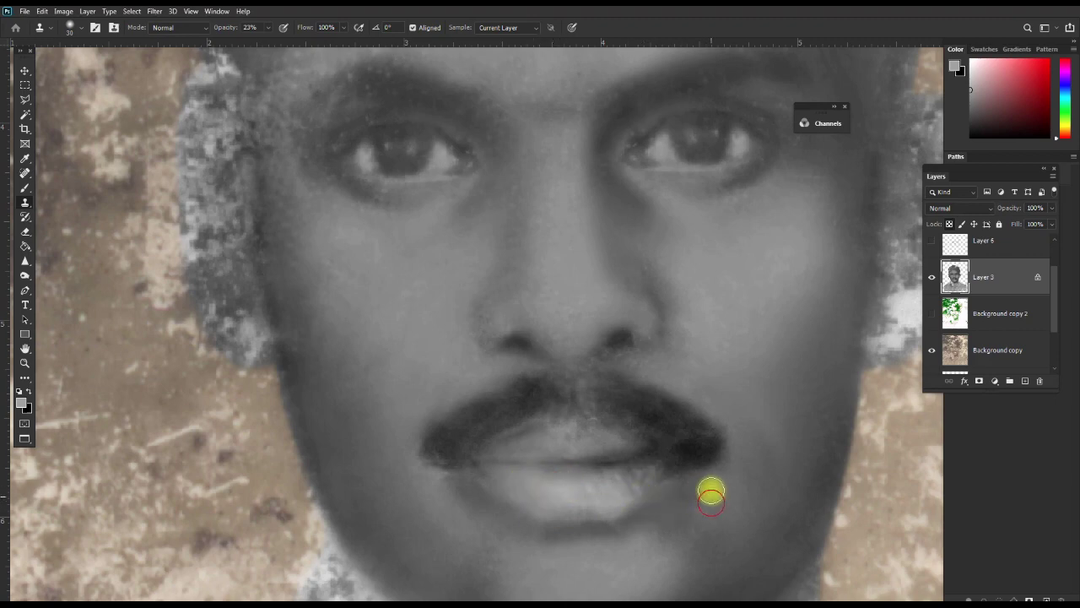
# Enlarge the clone brush to 40 then 60, smooth the chin, and hide Layer 3
pyautogui.press('space')
pyautogui.moveTo(694, 509); pyautogui.dragTo(700, 450)
pyautogui.press(']')
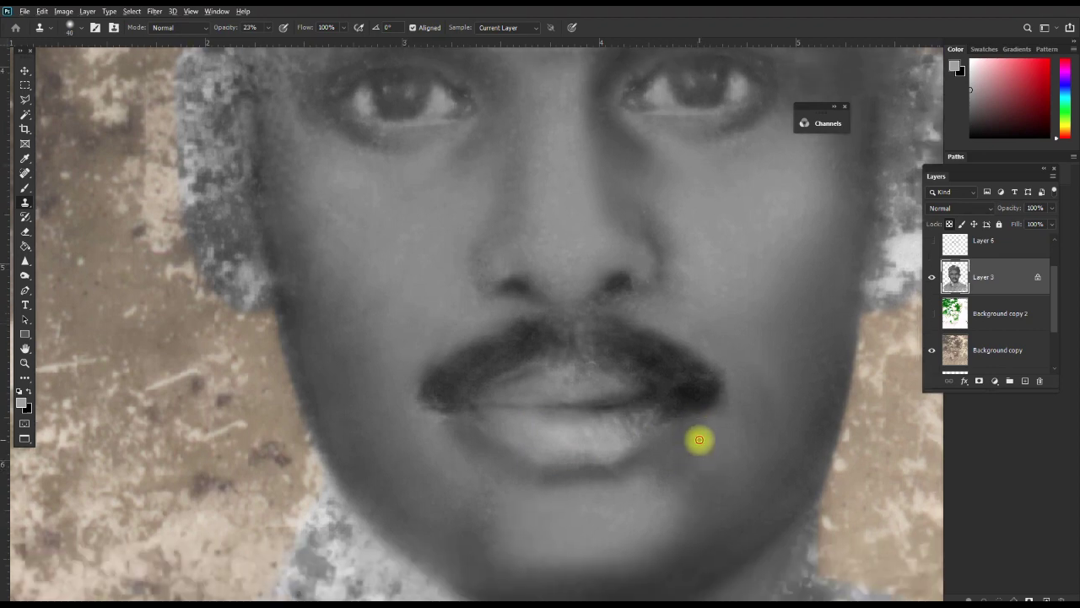
pyautogui.moveTo(673, 480)
pyautogui.mouseDown()
pyautogui.moveTo(688, 441)
pyautogui.moveTo(655, 475)
pyautogui.moveTo(691, 495)
pyautogui.mouseUp()
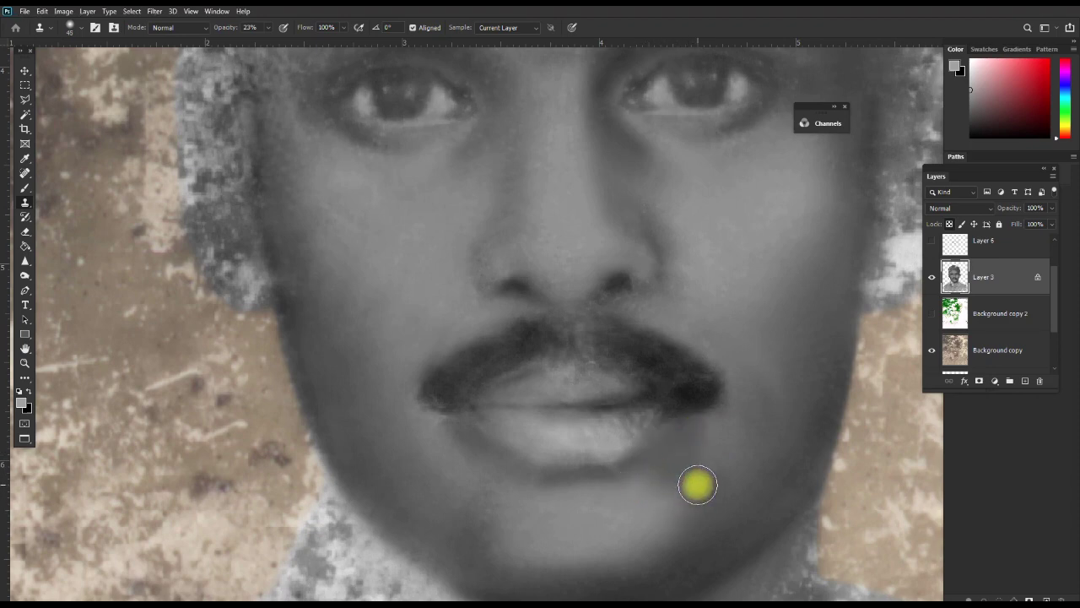
pyautogui.press(']')
pyautogui.press(']')
pyautogui.moveTo(713, 465)
pyautogui.mouseDown()
pyautogui.moveTo(711, 477)
pyautogui.moveTo(645, 480)
pyautogui.mouseUp()
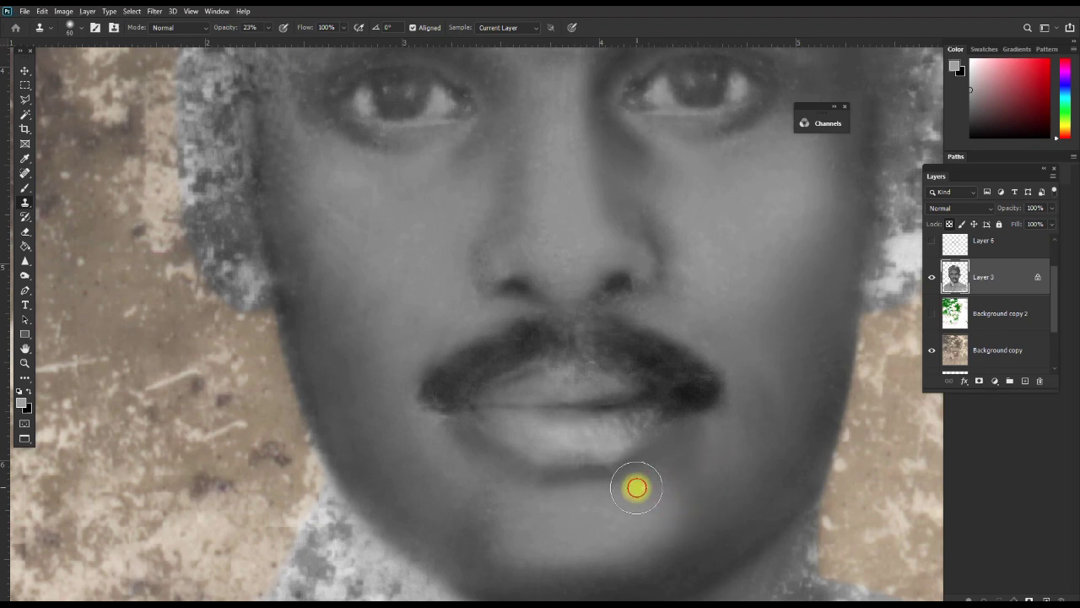
pyautogui.click(642, 474)
pyautogui.click(661, 498)
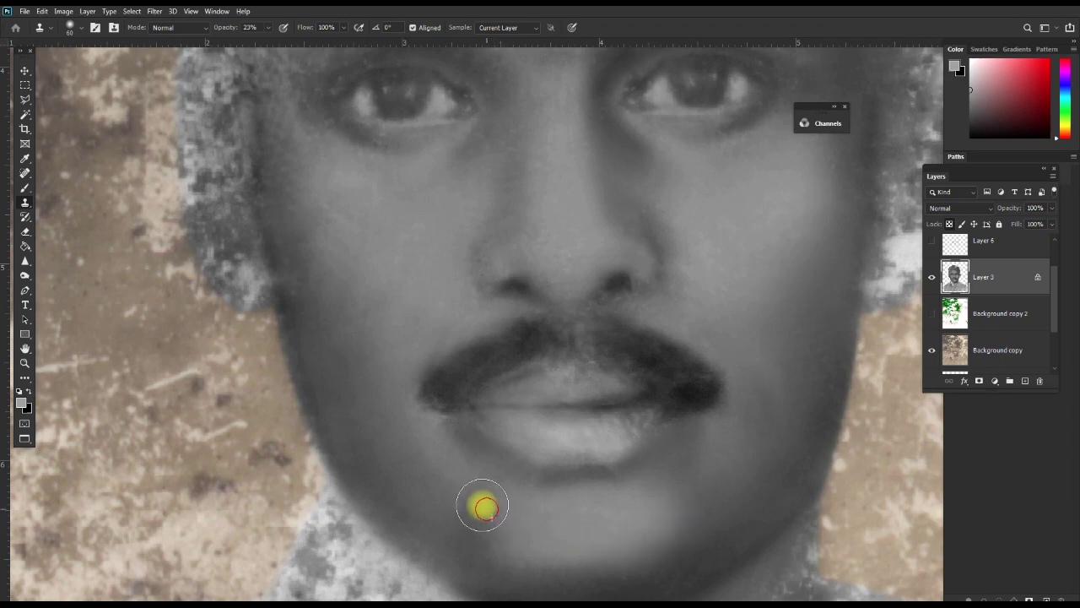
pyautogui.click(473, 519)
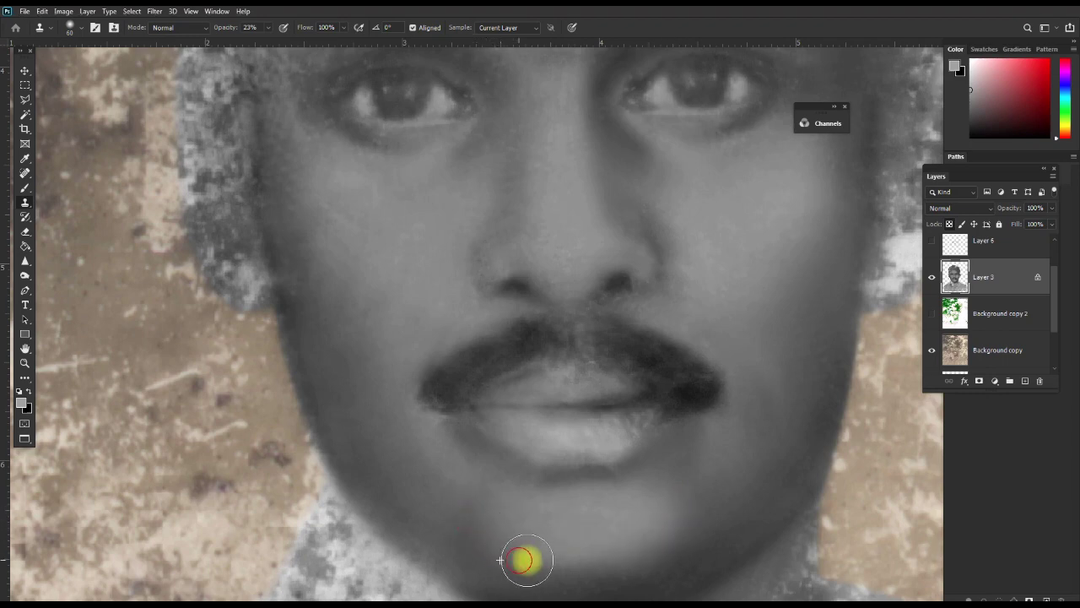
pyautogui.click(463, 445)
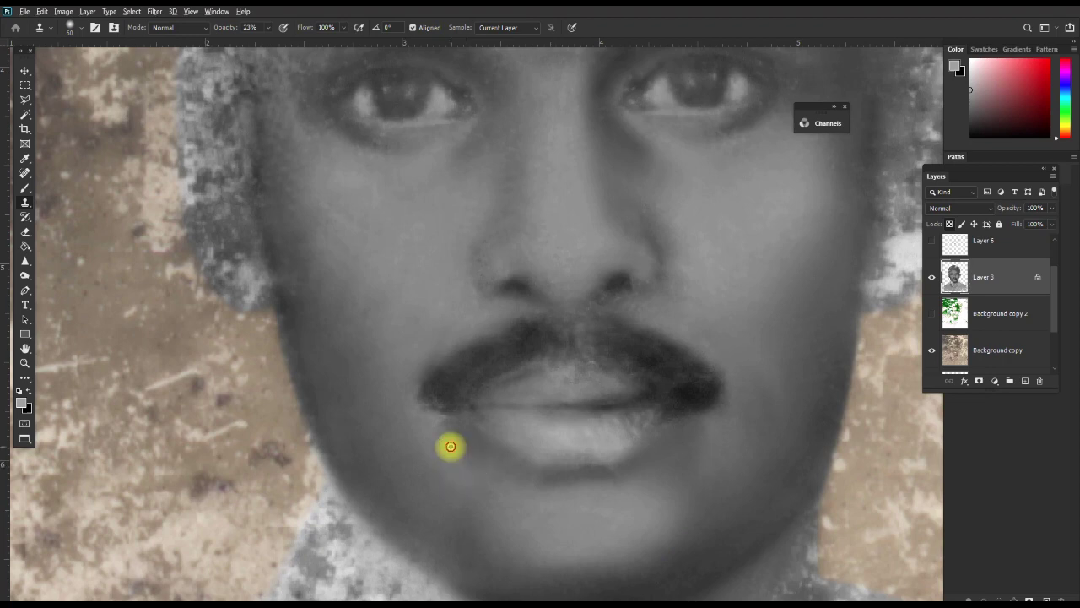
pyautogui.moveTo(464, 475); pyautogui.dragTo(463, 484)
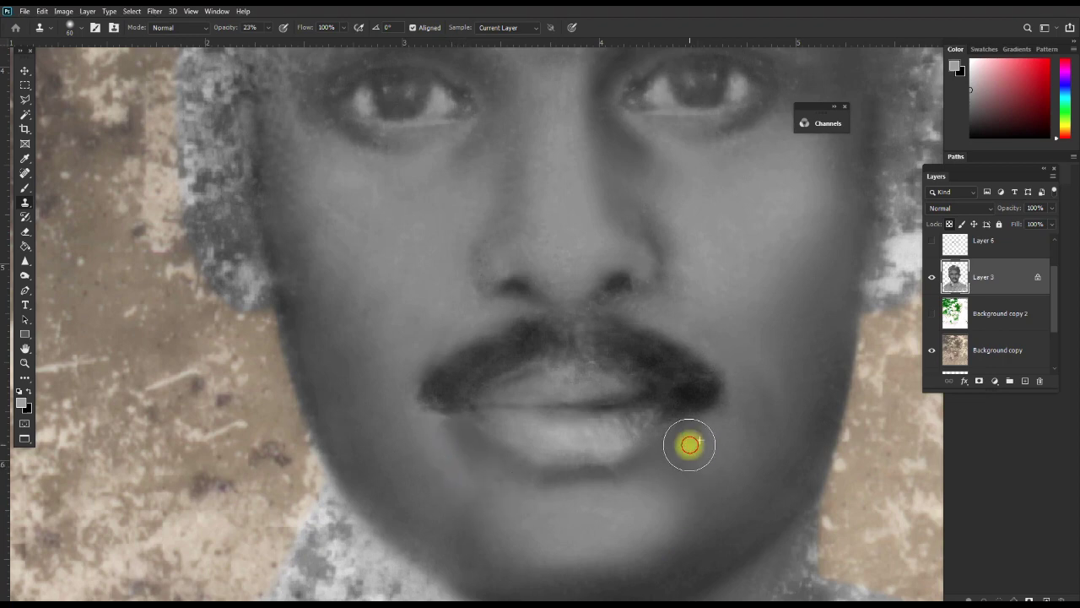
pyautogui.click(932, 279)
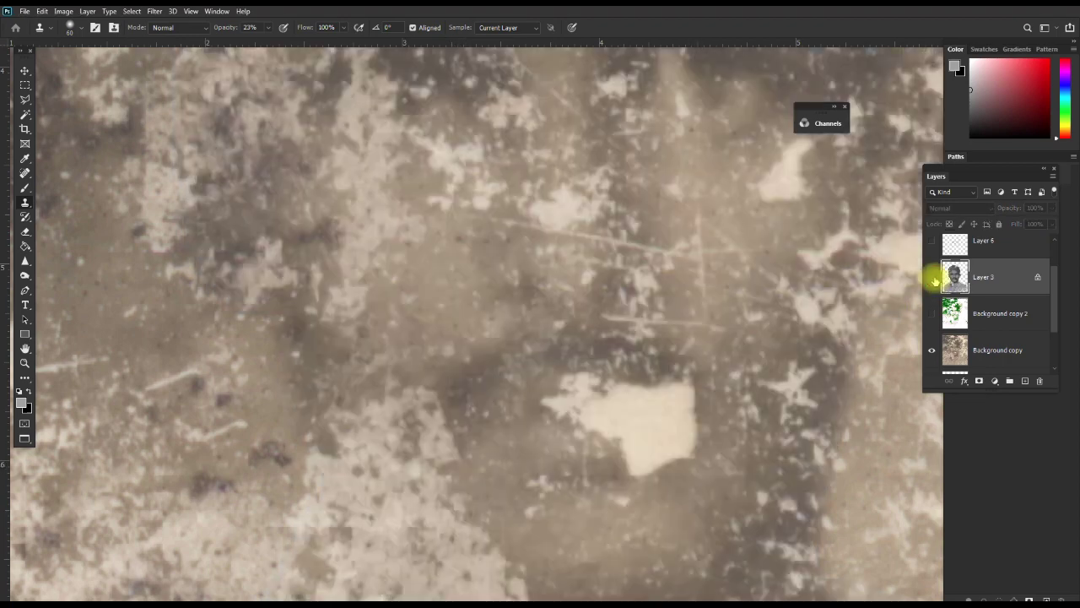
# Recentre the photo, turn Layer 3 back on, zoom in around the face, then hide it to compare
pyautogui.scroll(-4, 610, 285)
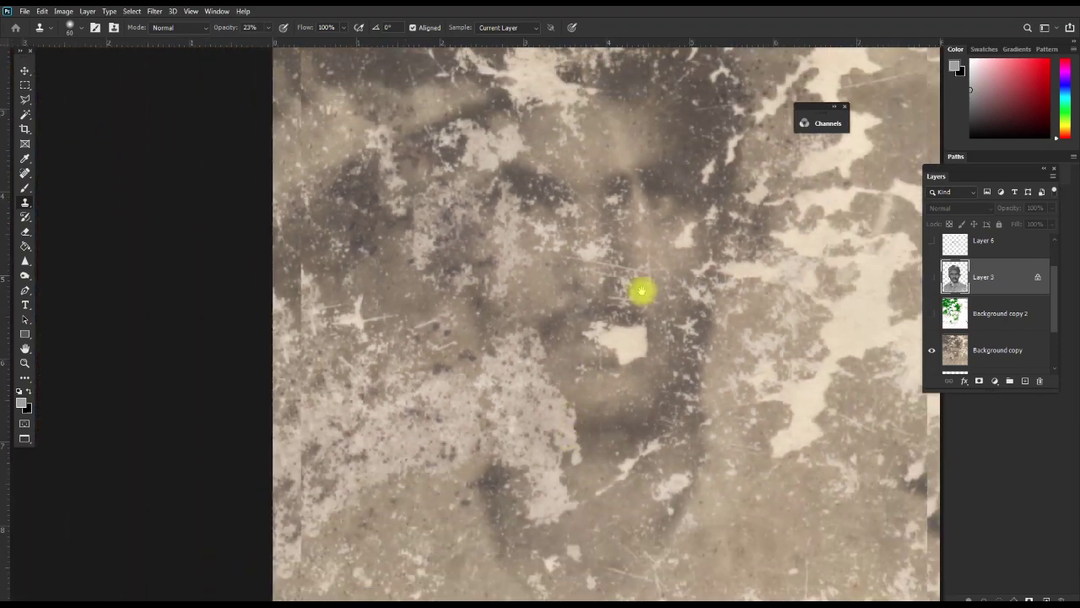
pyautogui.moveTo(641, 292); pyautogui.dragTo(639, 357)
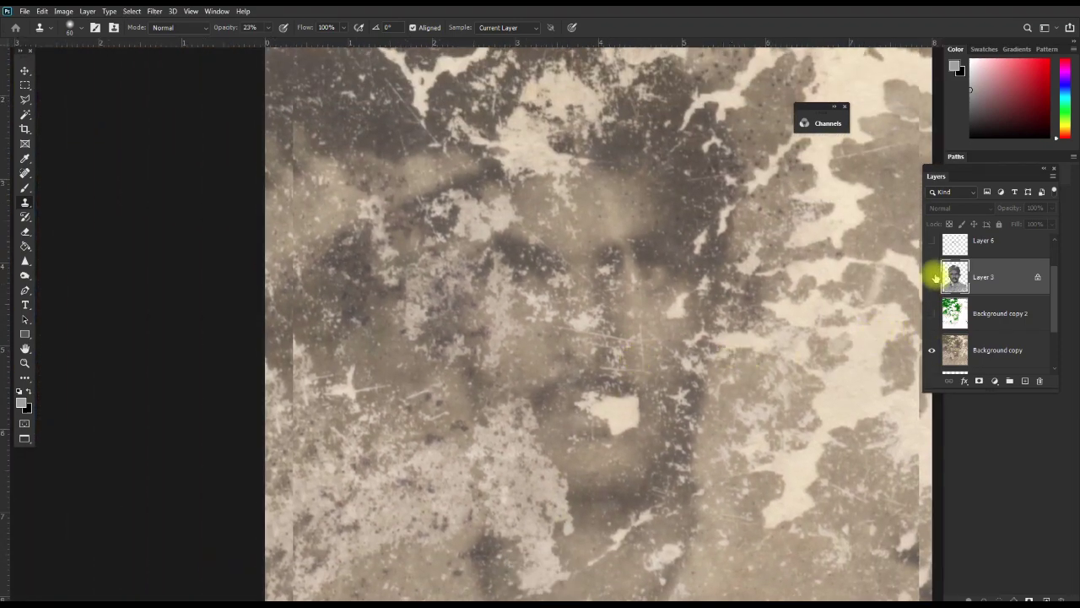
pyautogui.click(932, 277)
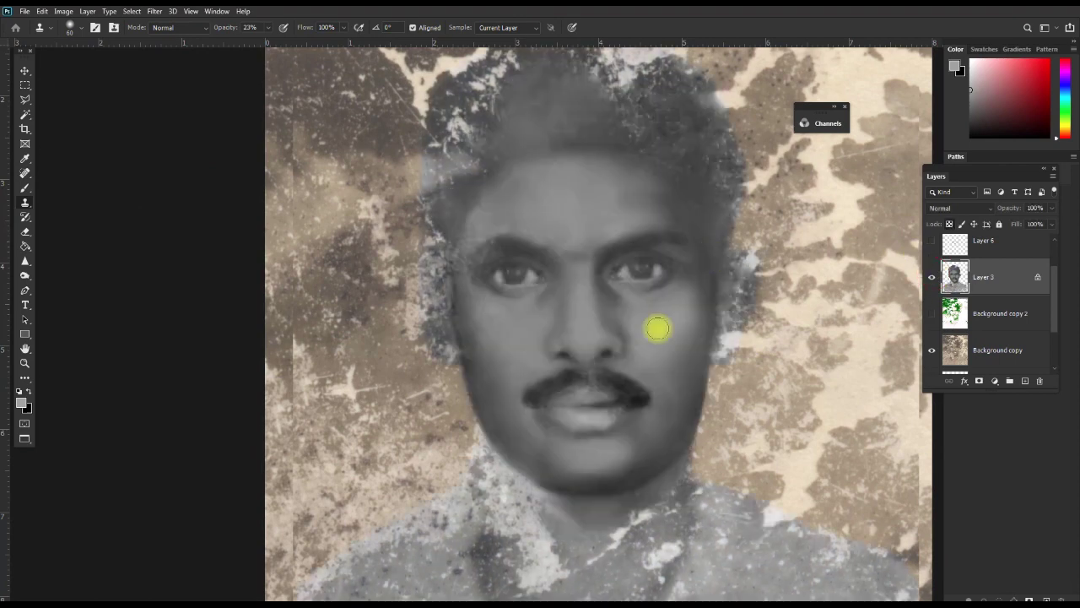
pyautogui.moveTo(658, 326)
pyautogui.mouseDown()
pyautogui.moveTo(663, 416)
pyautogui.moveTo(642, 416)
pyautogui.moveTo(644, 436)
pyautogui.moveTo(620, 439)
pyautogui.moveTo(663, 431)
pyautogui.moveTo(672, 393)
pyautogui.moveTo(707, 385)
pyautogui.mouseUp()
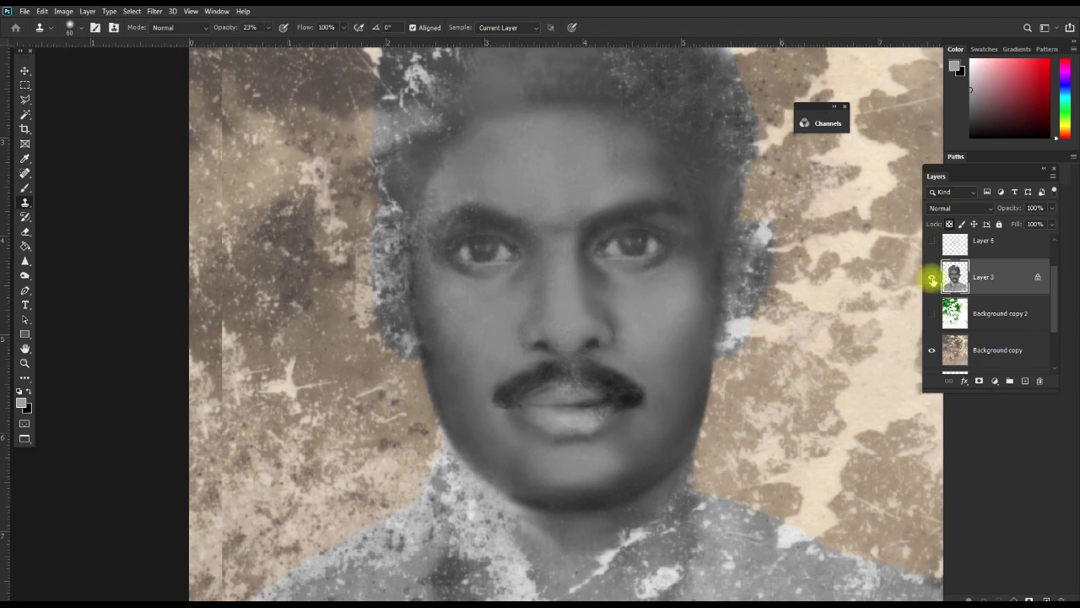
pyautogui.click(932, 277)
# Show Layer 3 and clone-smooth the lower lip and both cheeks
pyautogui.click(931, 277)
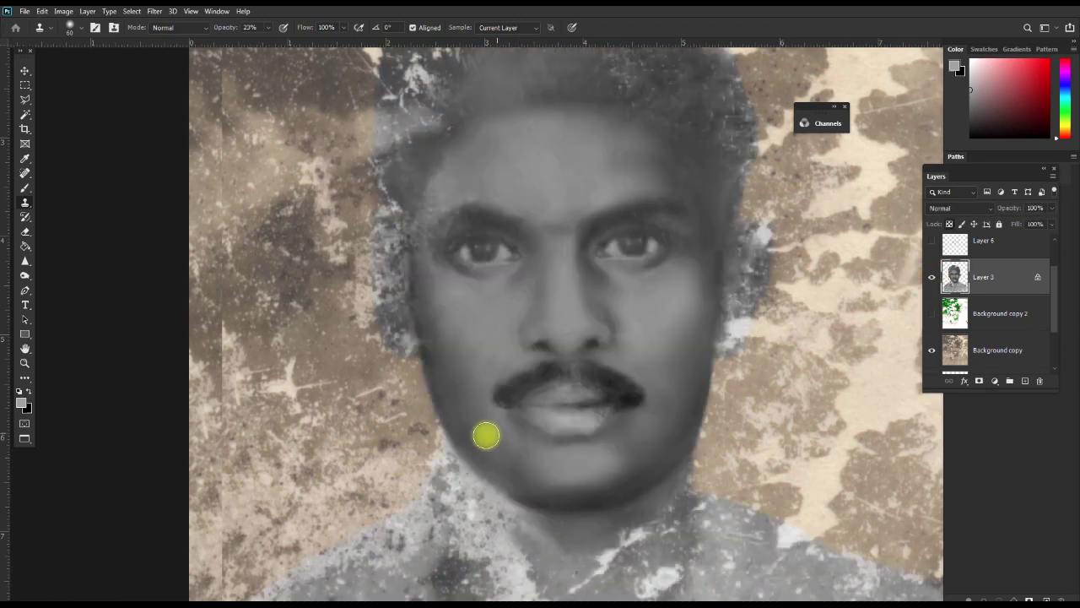
pyautogui.moveTo(518, 428)
pyautogui.mouseDown()
pyautogui.moveTo(529, 438)
pyautogui.moveTo(505, 415)
pyautogui.moveTo(501, 448)
pyautogui.moveTo(521, 463)
pyautogui.moveTo(515, 450)
pyautogui.moveTo(516, 465)
pyautogui.moveTo(502, 464)
pyautogui.moveTo(523, 487)
pyautogui.mouseUp()
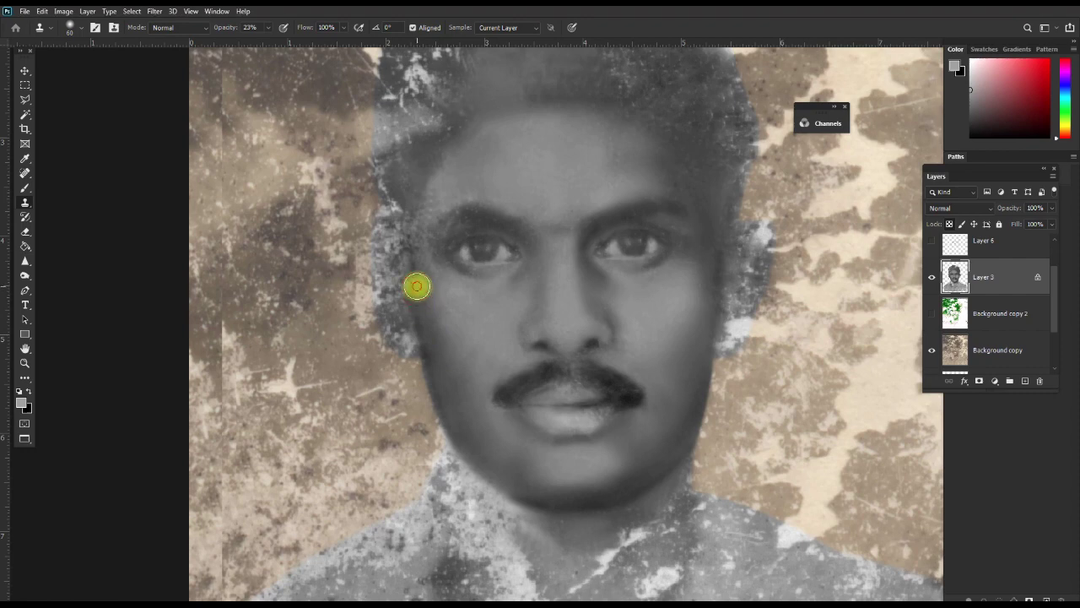
pyautogui.click(439, 326)
pyautogui.moveTo(448, 314); pyautogui.dragTo(586, 362)
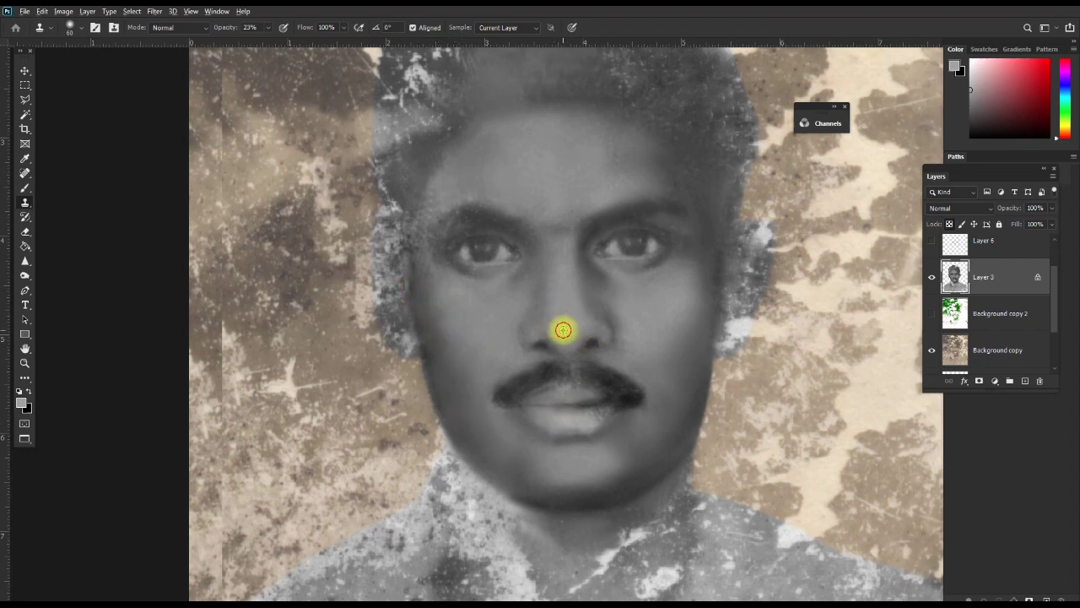
pyautogui.moveTo(482, 334)
pyautogui.mouseDown()
pyautogui.moveTo(457, 381)
pyautogui.moveTo(458, 430)
pyautogui.mouseUp()
pyautogui.moveTo(659, 326)
pyautogui.mouseDown()
pyautogui.moveTo(641, 334)
pyautogui.moveTo(599, 284)
pyautogui.moveTo(627, 296)
pyautogui.mouseUp()
# Clone-smooth the nose bridge, brow and skin beside the nose, comparing Layer 3 on and off
pyautogui.click(561, 264)
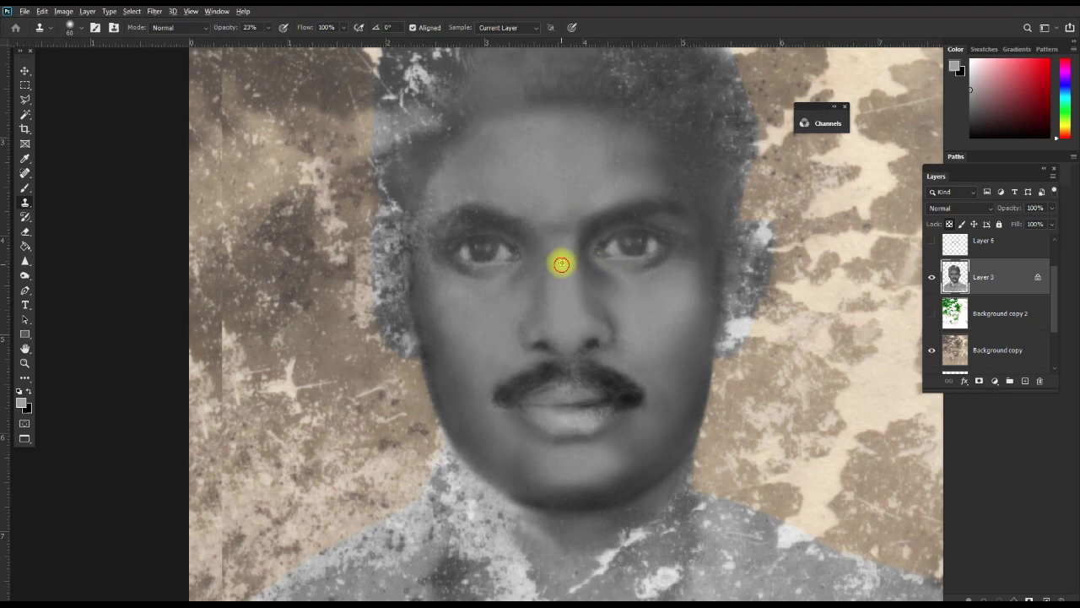
pyautogui.moveTo(561, 251); pyautogui.dragTo(560, 262)
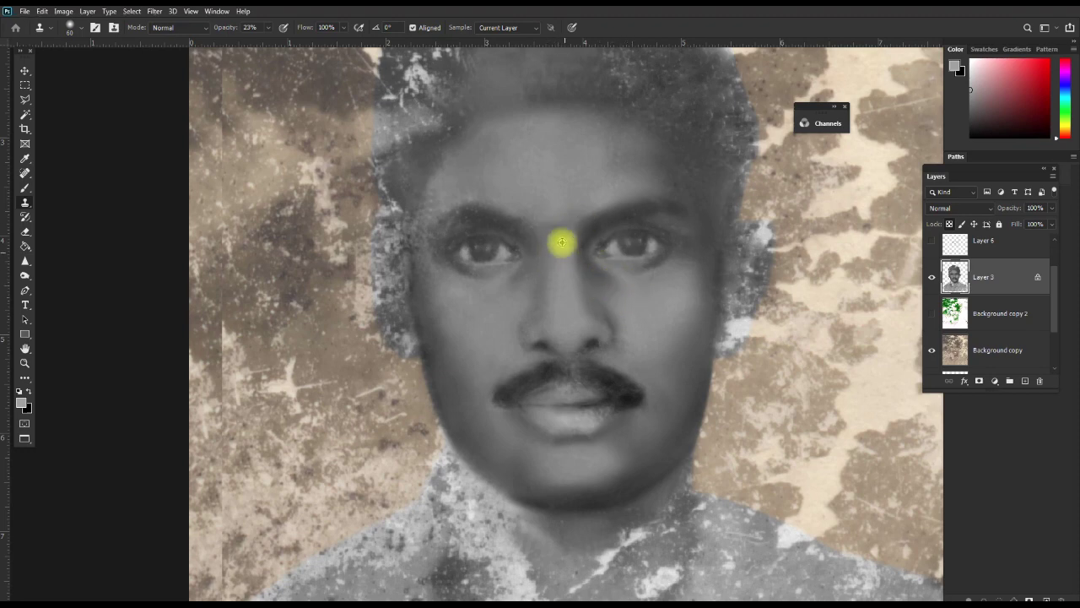
pyautogui.click(562, 230)
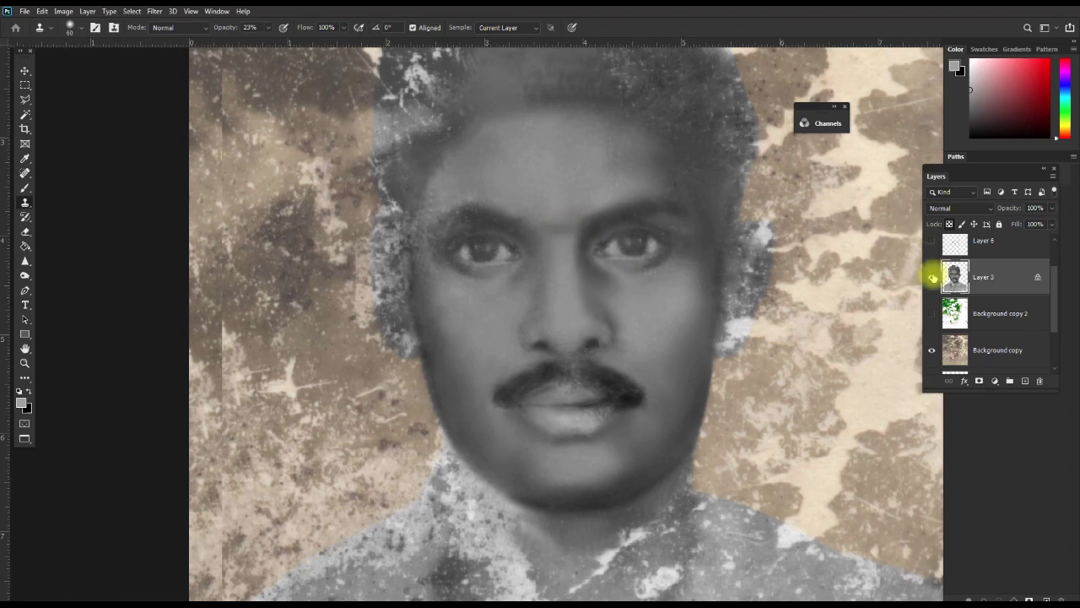
pyautogui.click(932, 277)
pyautogui.click(932, 278)
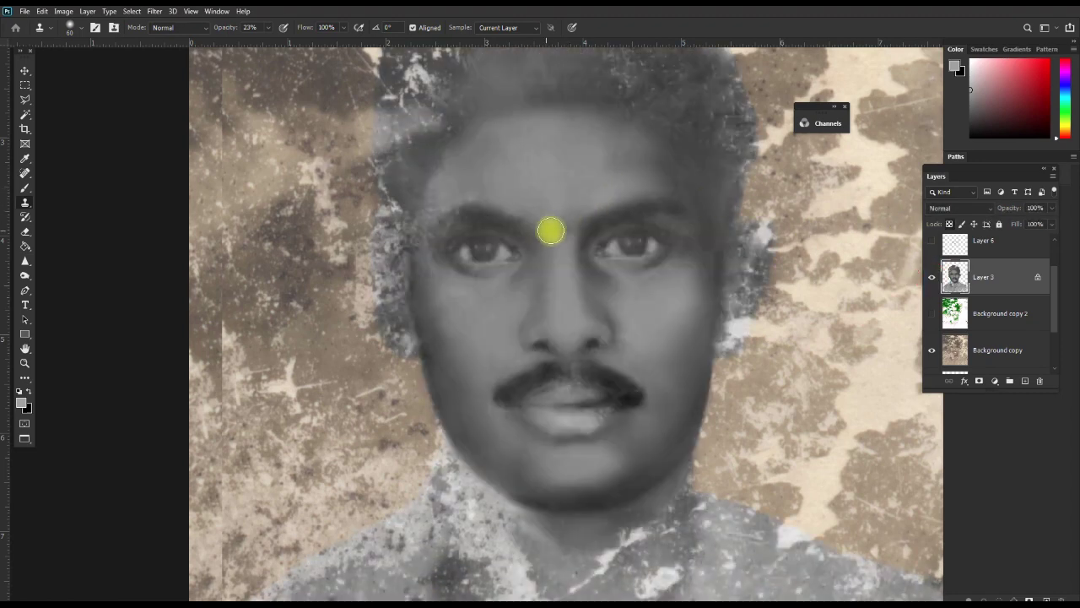
pyautogui.moveTo(559, 230); pyautogui.dragTo(549, 219)
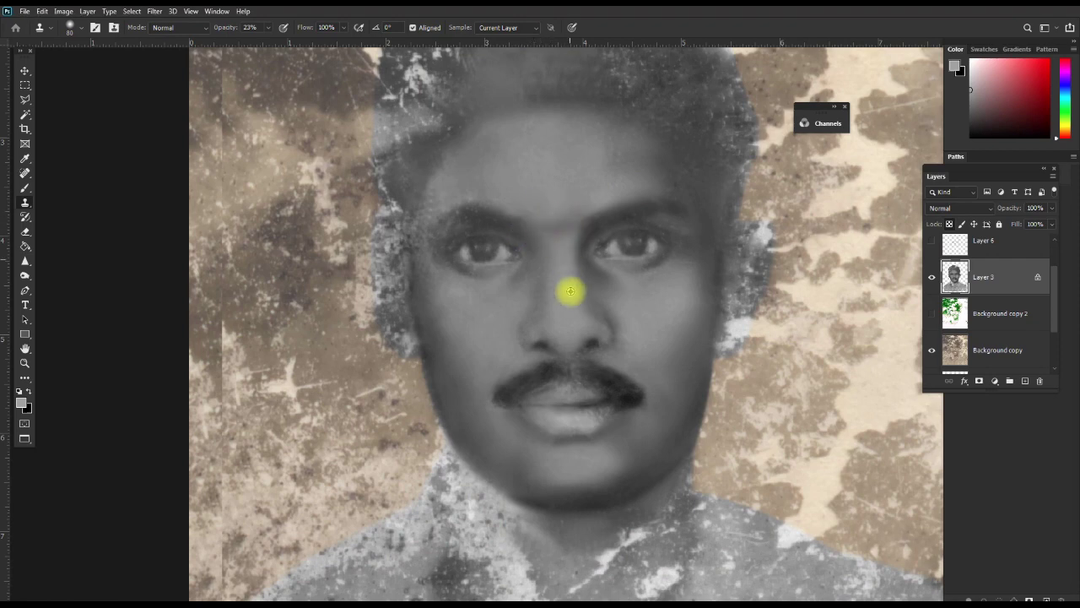
pyautogui.click(562, 297)
pyautogui.moveTo(562, 297); pyautogui.dragTo(534, 291)
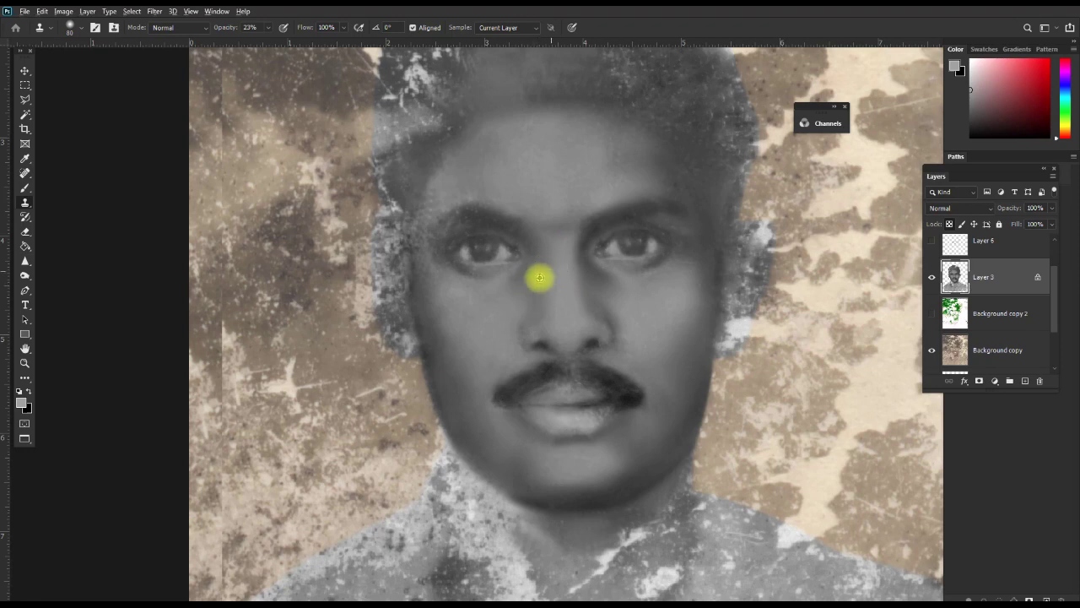
pyautogui.moveTo(533, 291)
pyautogui.mouseDown()
pyautogui.moveTo(527, 301)
pyautogui.moveTo(569, 325)
pyautogui.mouseUp()
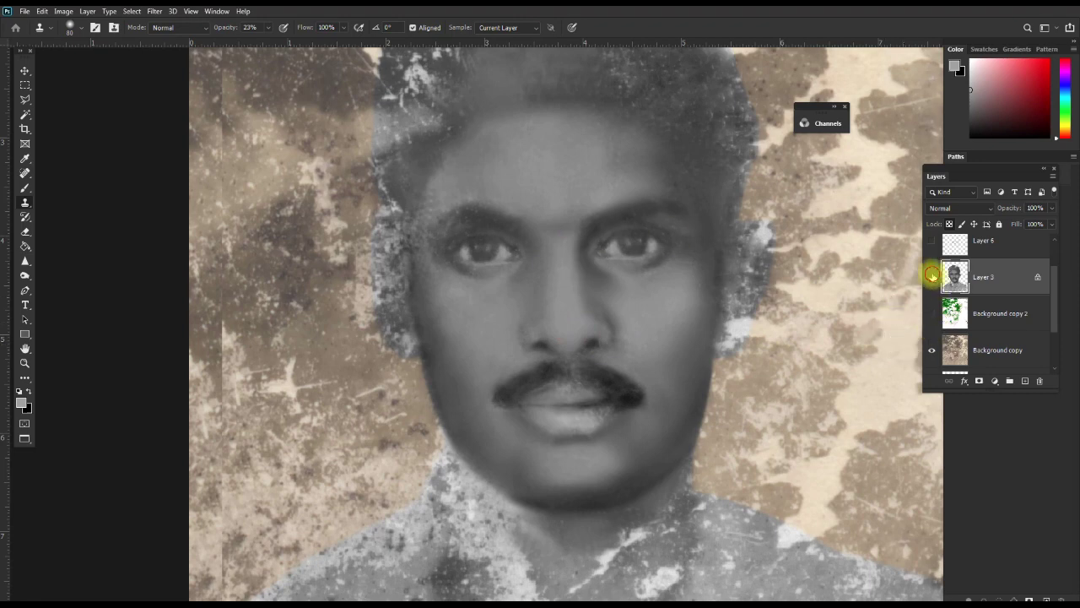
# Compare Layer 3 against the original, zoom in on the nose and shrink the clone brush
pyautogui.click(931, 276)
pyautogui.click(931, 276)
pyautogui.click(931, 277)
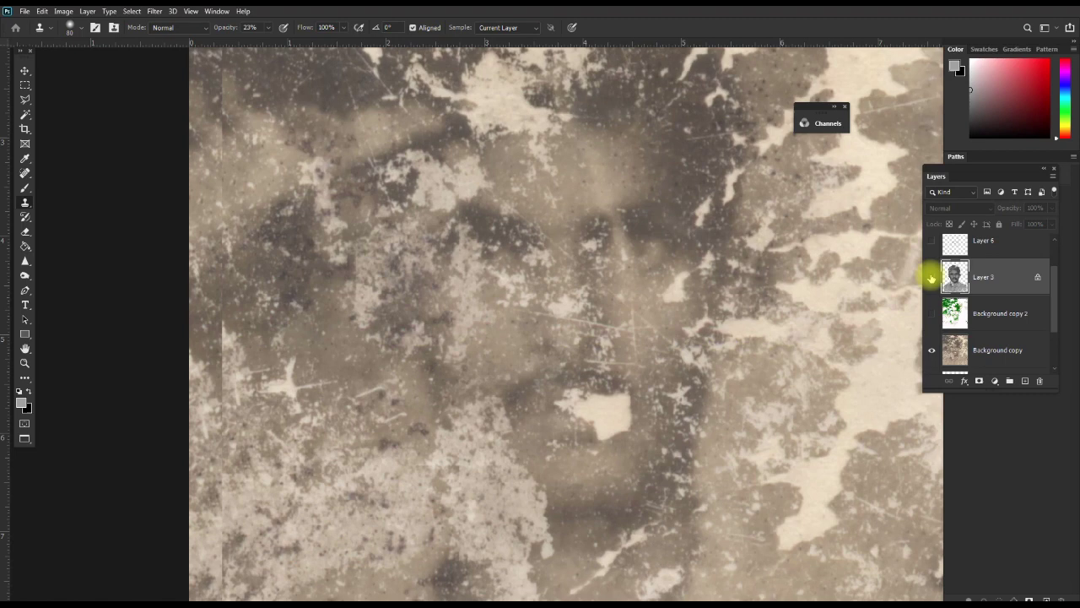
pyautogui.click(931, 277)
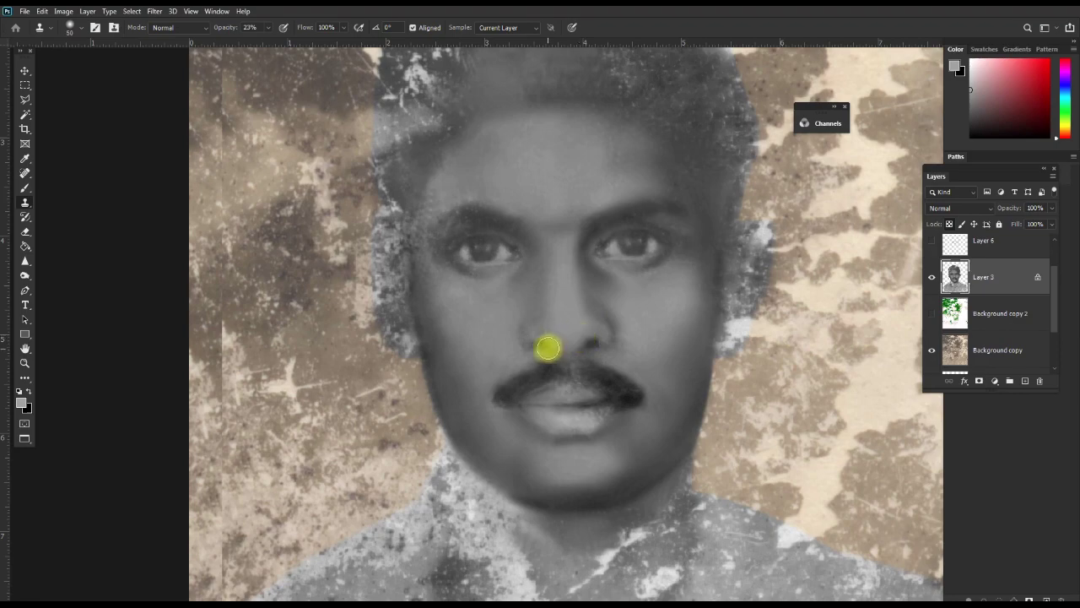
pyautogui.keyDown('ctrl'); pyautogui.keyDown('space'); pyautogui.click(540, 354); pyautogui.keyUp('space'); pyautogui.keyUp('ctrl')
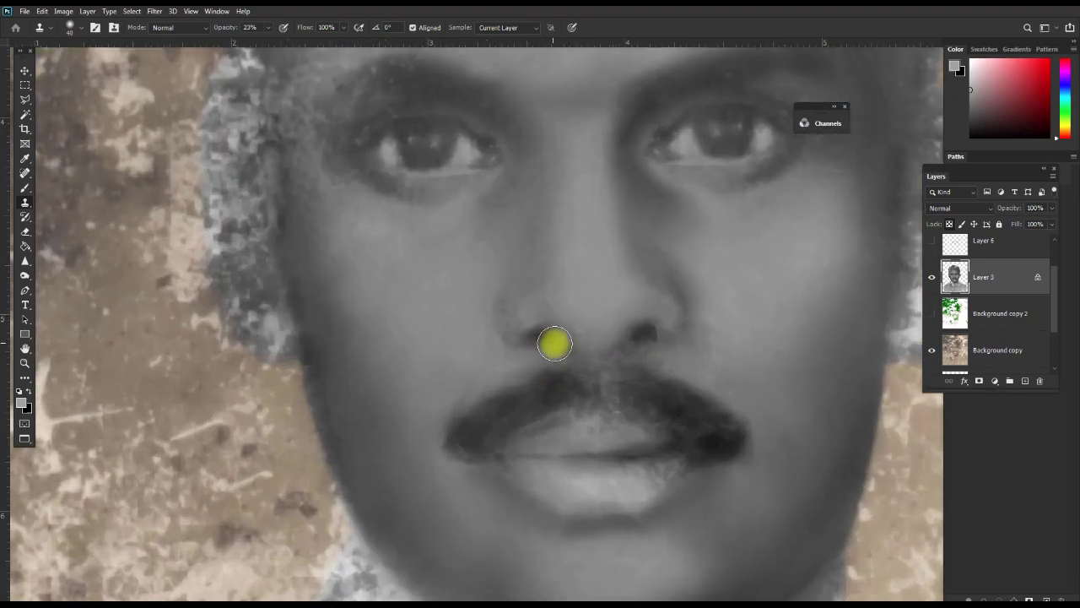
pyautogui.press('[')
pyautogui.press('[')
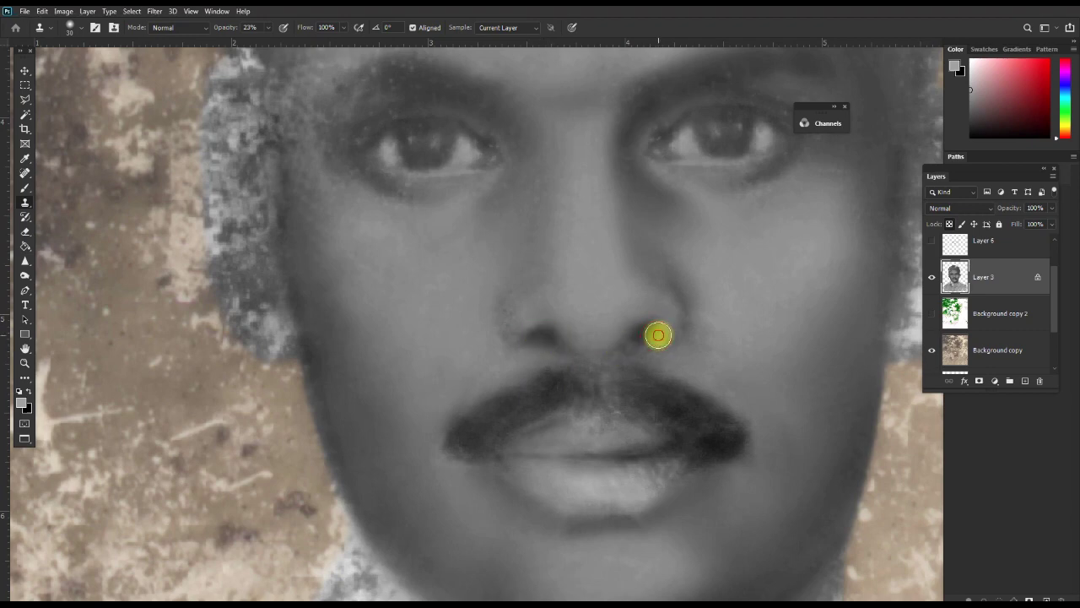
# Clone smooth skin under the nostril and beside the nose, redo one dab, and touch up the nose tip
pyautogui.click(644, 335)
pyautogui.moveTo(634, 343)
pyautogui.mouseDown()
pyautogui.moveTo(667, 354)
pyautogui.moveTo(653, 344)
pyautogui.moveTo(673, 333)
pyautogui.moveTo(629, 320)
pyautogui.moveTo(619, 346)
pyautogui.moveTo(554, 342)
pyautogui.mouseUp()
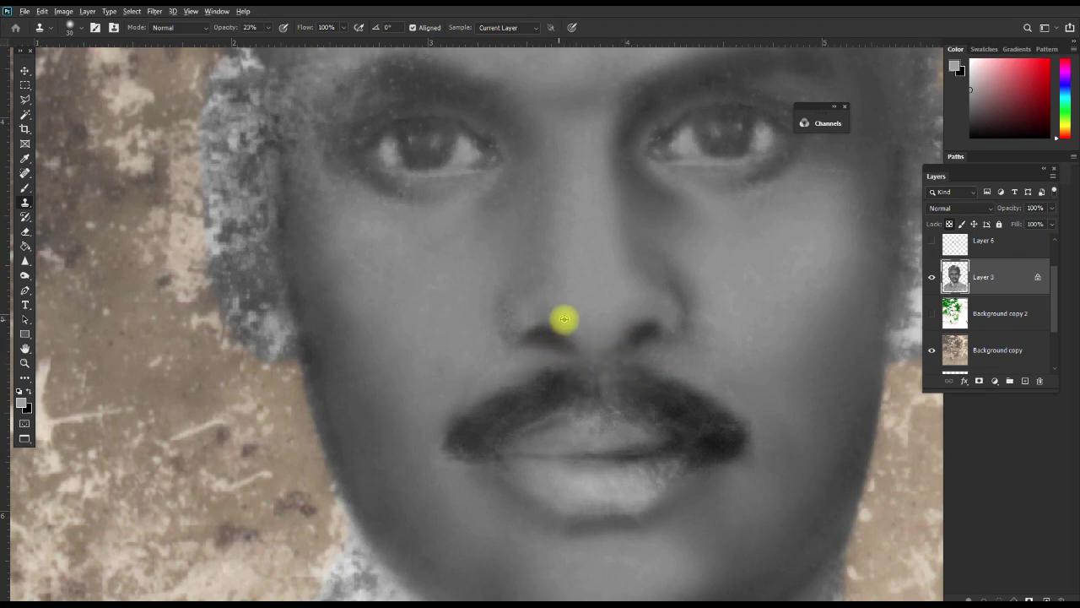
pyautogui.click(562, 317)
pyautogui.click(515, 312)
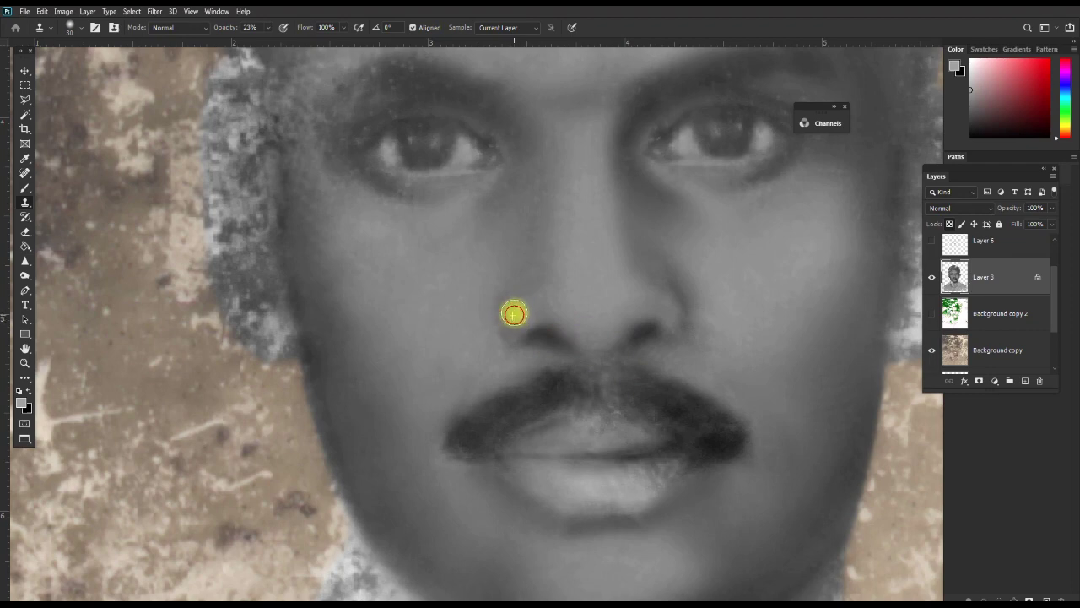
pyautogui.hotkey('ctrl', 'alt', 'z')
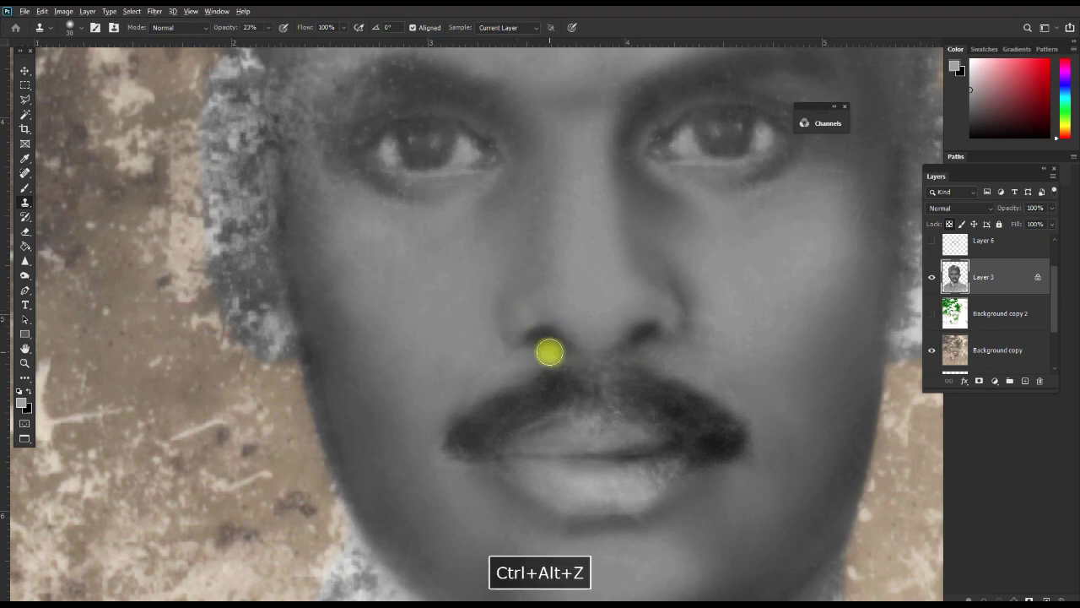
pyautogui.click(521, 305)
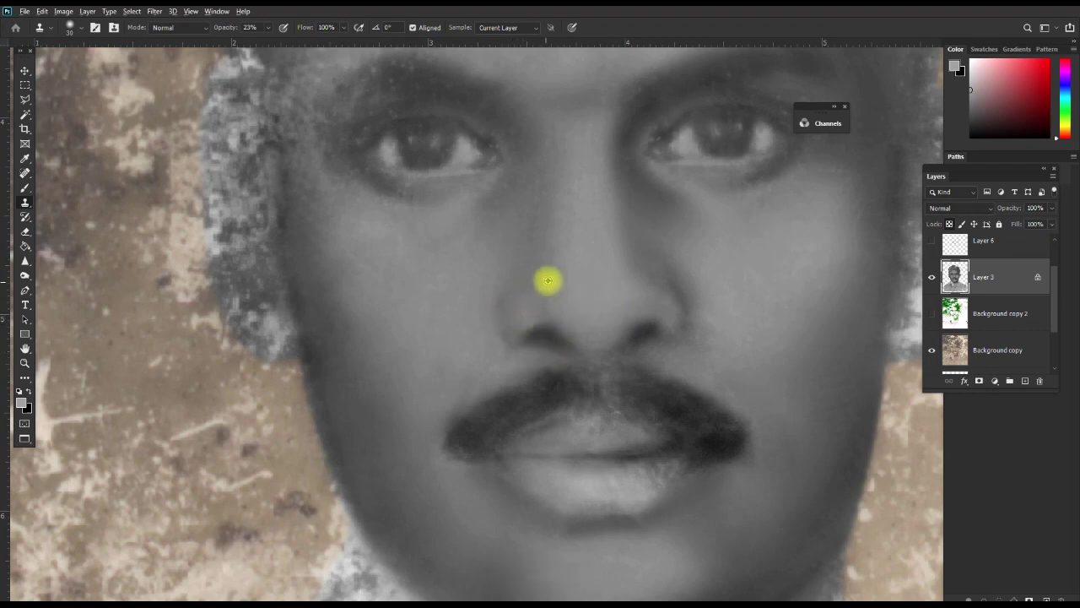
pyautogui.click(559, 306)
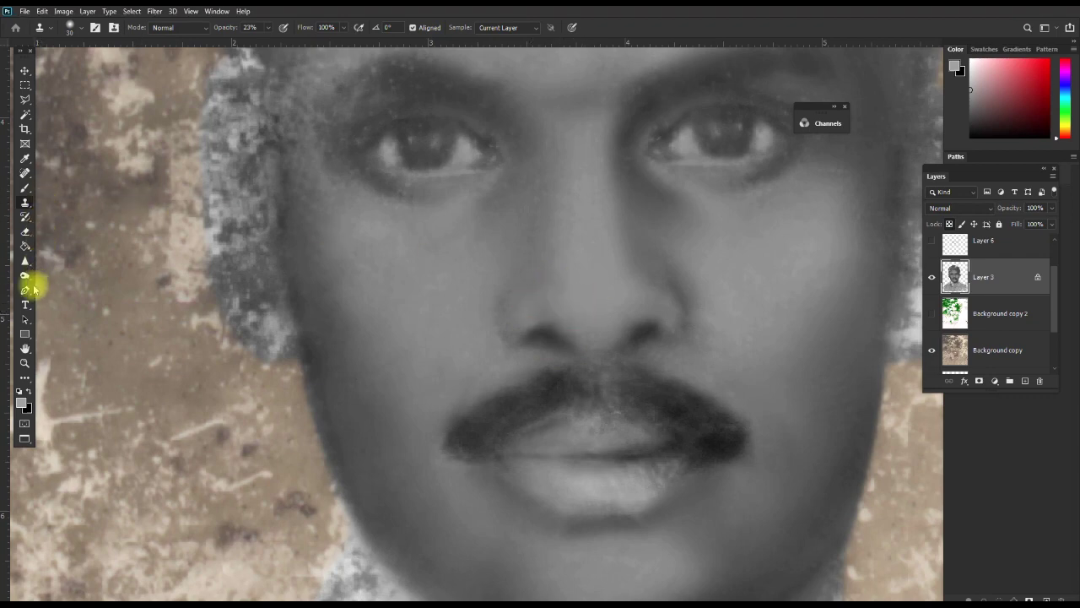
# Dodge the nose bridge and tip (Midtones, 10% exposure, 40 brush), comparing Layer 3 on and off
pyautogui.click(25, 275)
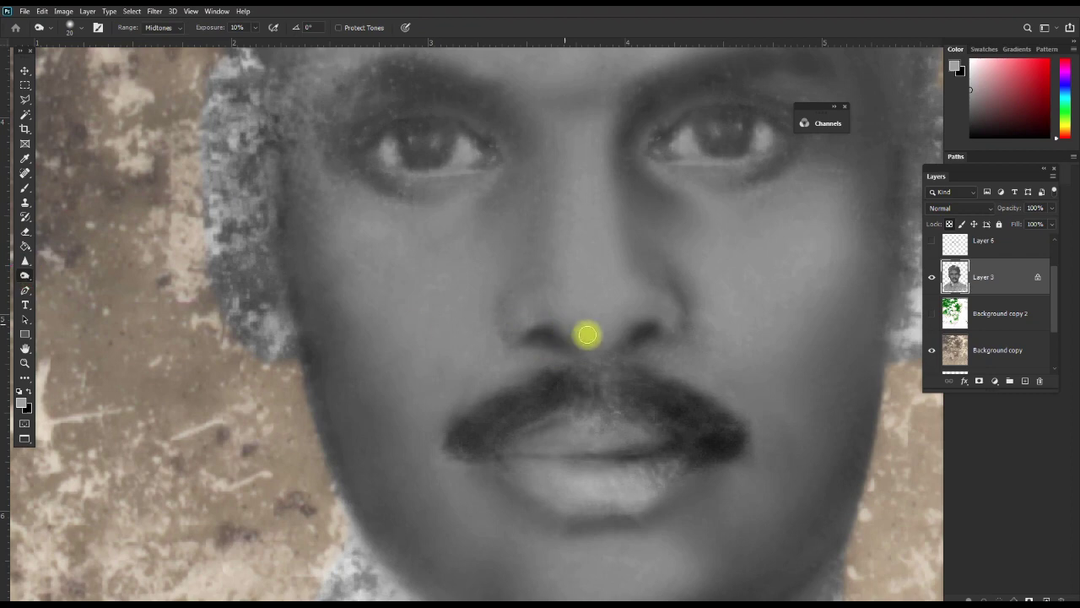
pyautogui.press(']')
pyautogui.press(']')
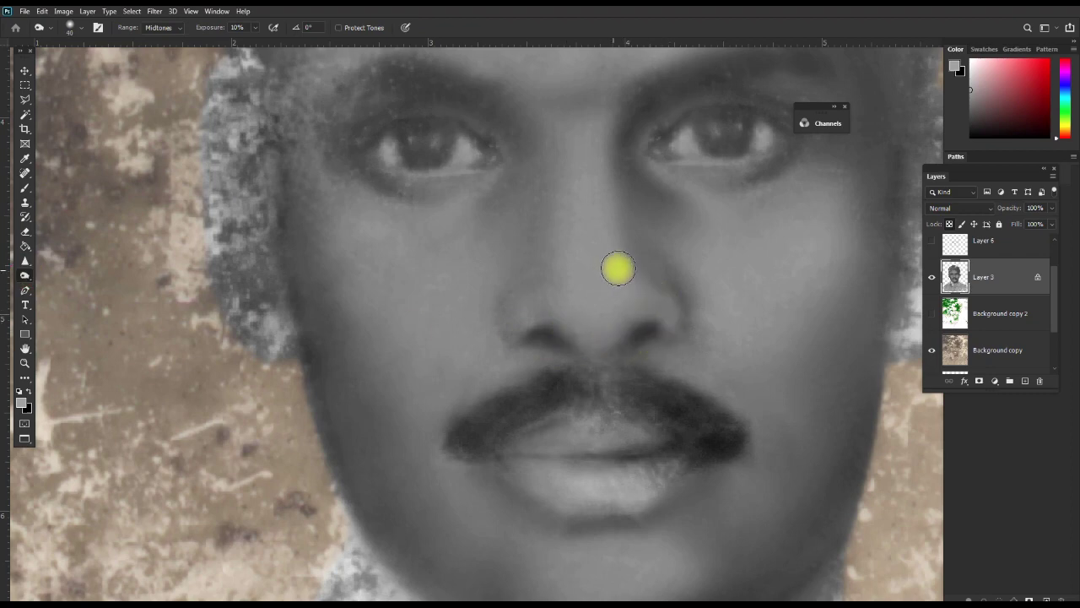
pyautogui.moveTo(610, 256); pyautogui.dragTo(630, 277)
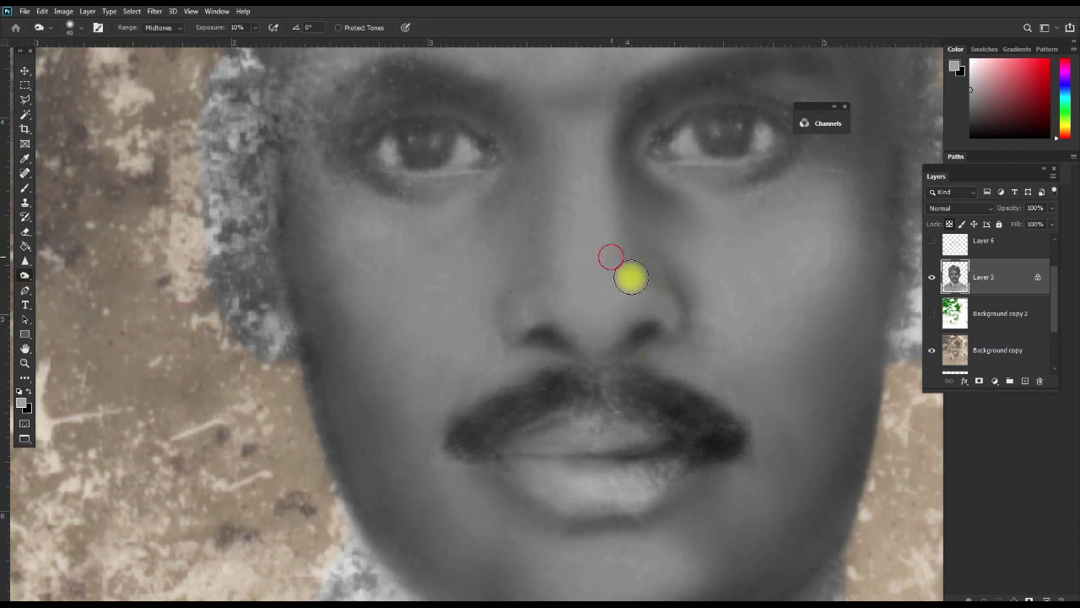
pyautogui.click(932, 276)
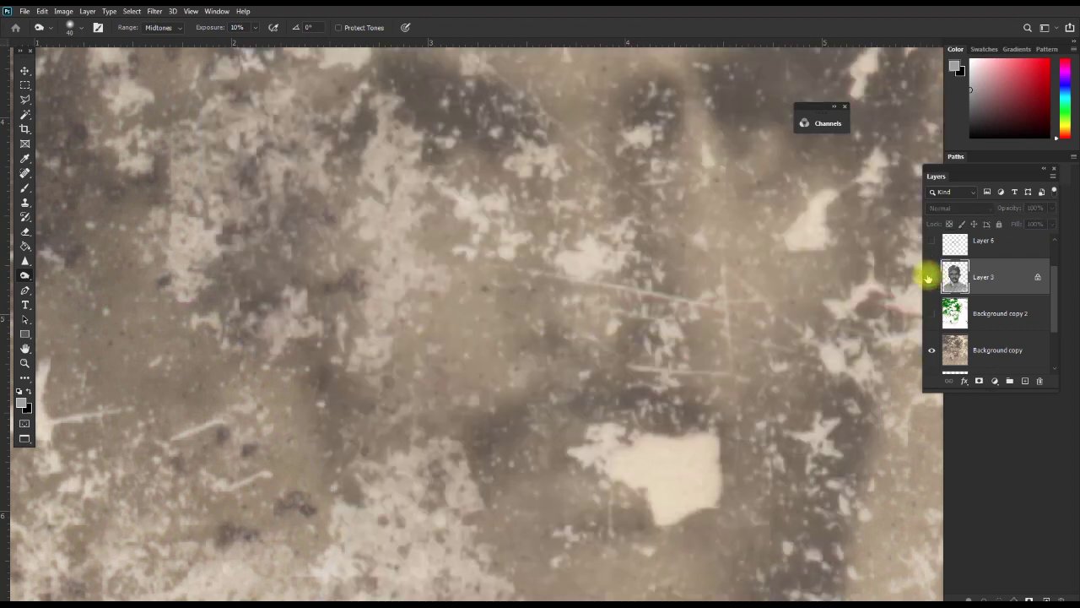
pyautogui.click(932, 277)
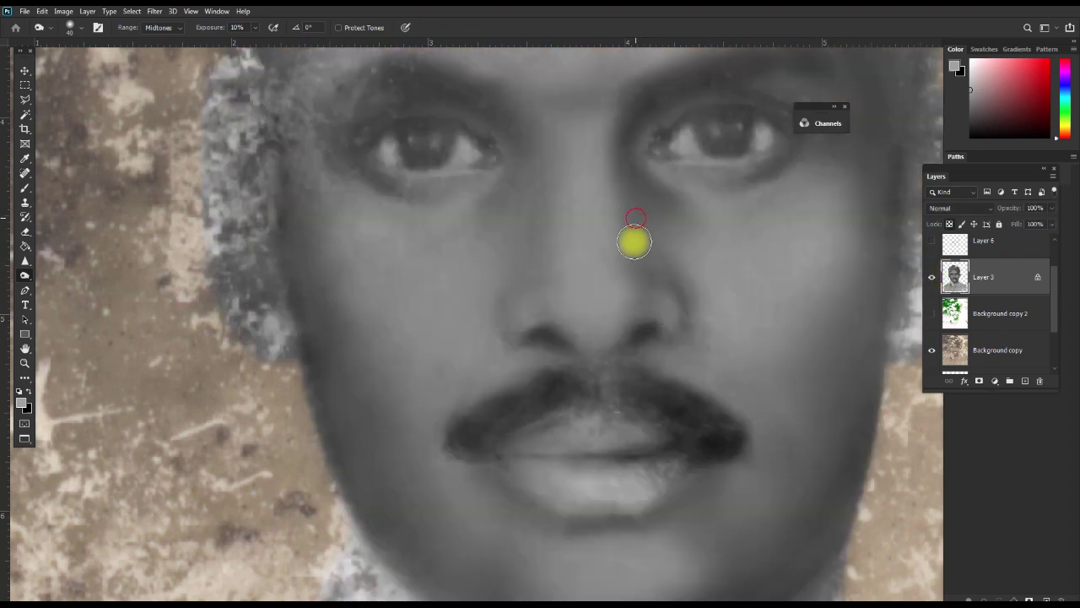
pyautogui.moveTo(636, 243); pyautogui.dragTo(628, 202)
pyautogui.moveTo(660, 294)
pyautogui.mouseDown()
pyautogui.moveTo(649, 311)
pyautogui.moveTo(637, 283)
pyautogui.moveTo(683, 314)
pyautogui.mouseUp()
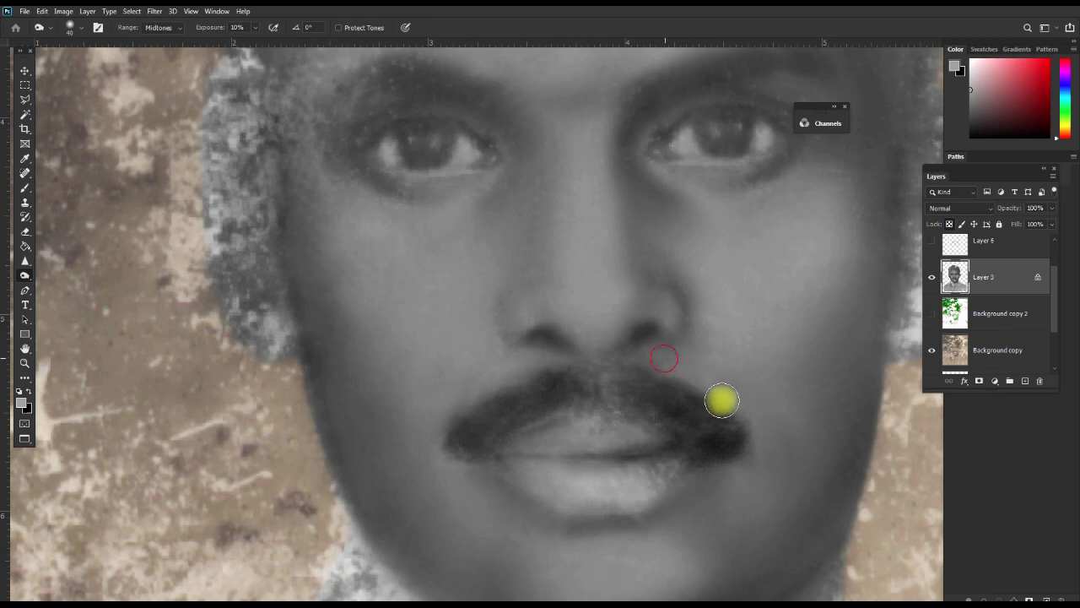
pyautogui.click(933, 277)
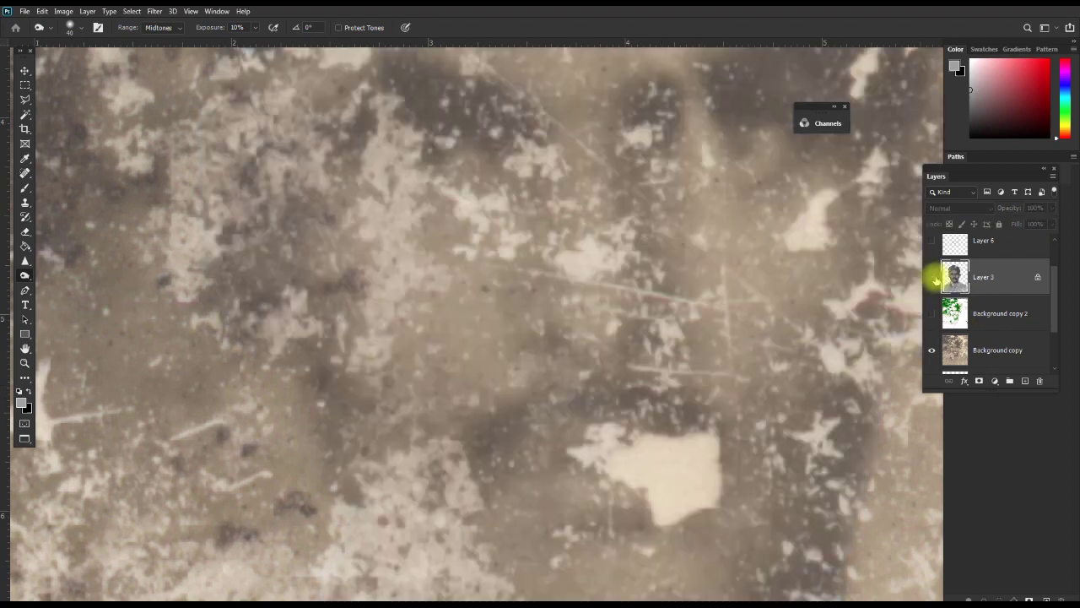
pyautogui.click(933, 276)
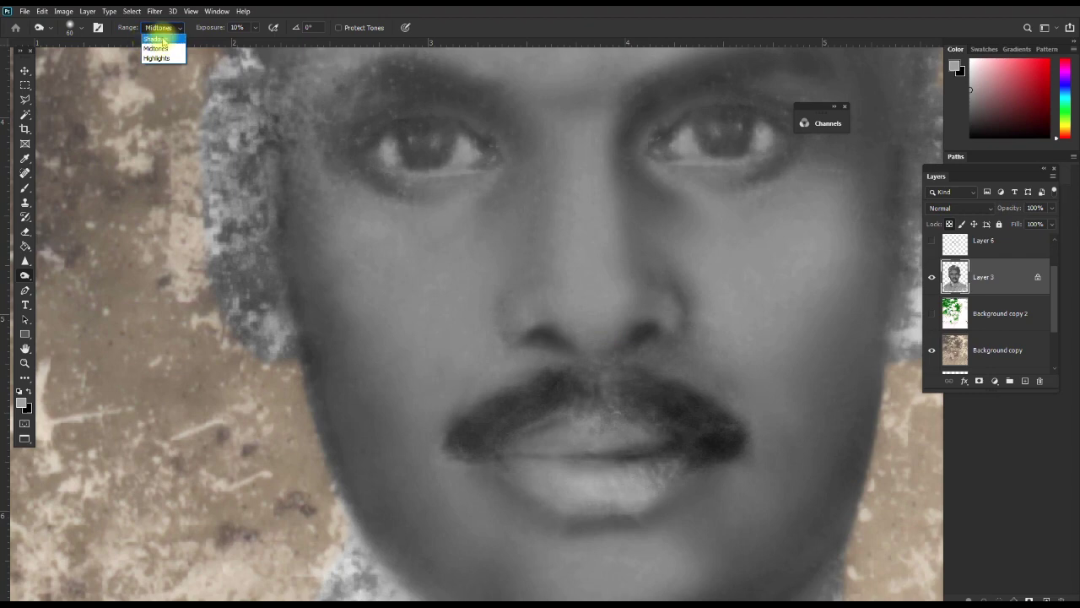
# Burn with Range set to Shadows over the nose shading, right nostril and moustache
pyautogui.click(156, 39)
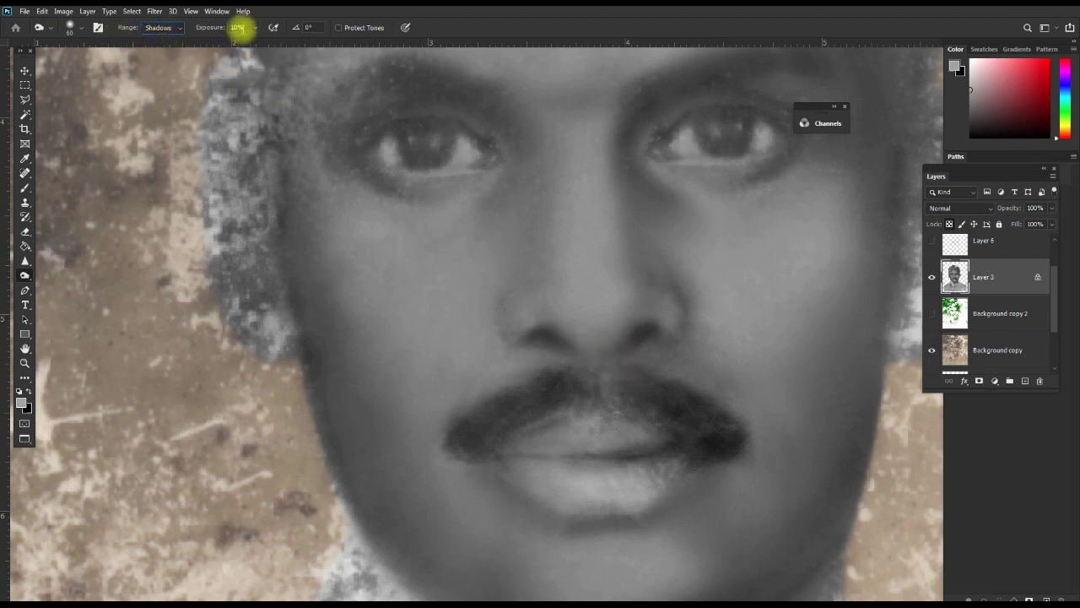
pyautogui.moveTo(657, 292); pyautogui.dragTo(612, 331)
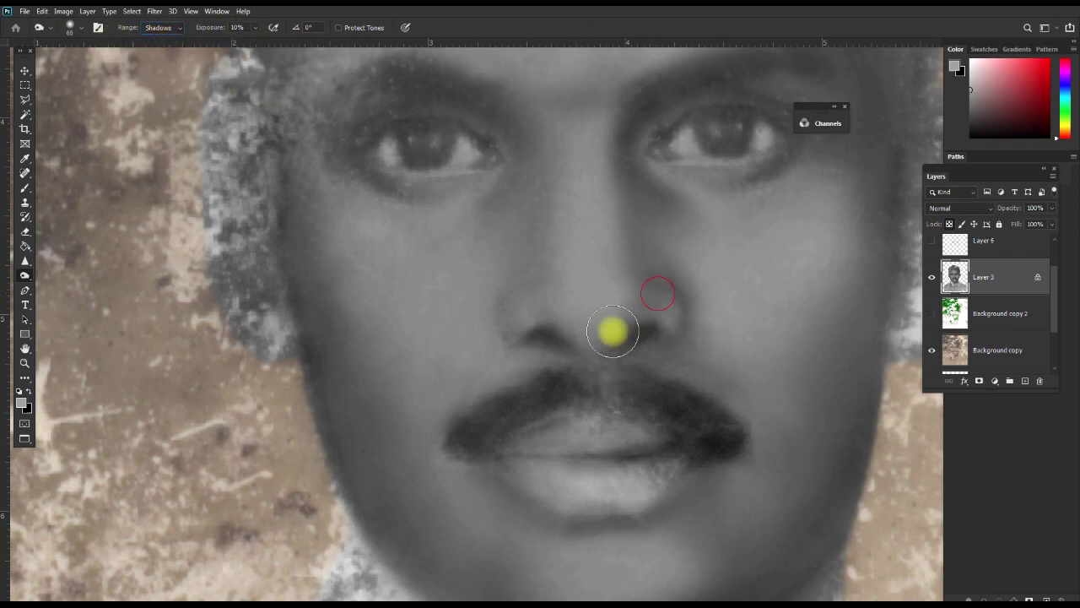
pyautogui.click(664, 308)
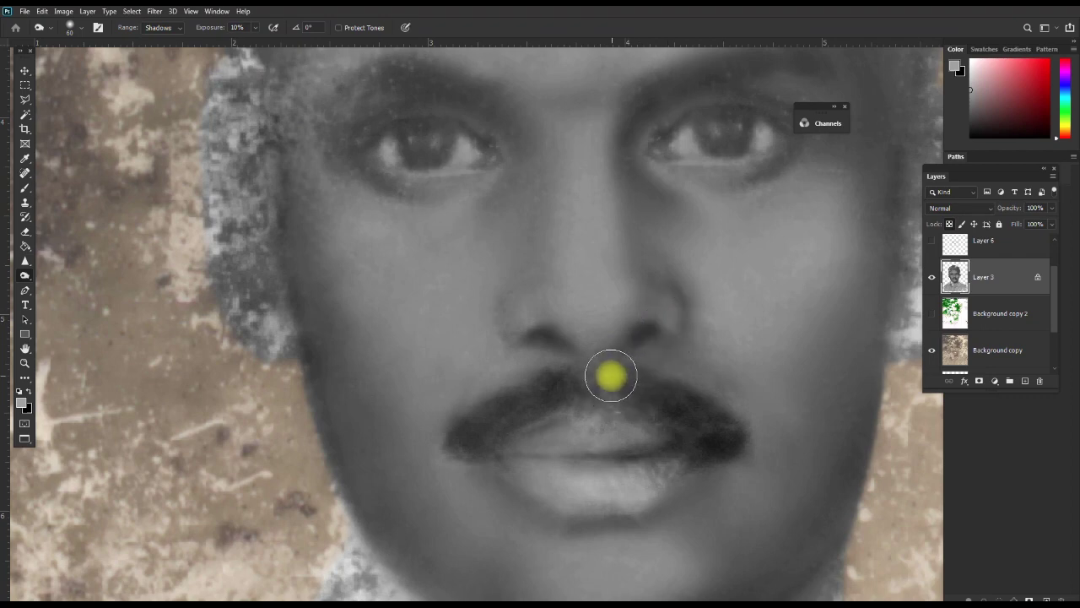
pyautogui.moveTo(611, 376)
pyautogui.mouseDown()
pyautogui.moveTo(662, 449)
pyautogui.moveTo(525, 448)
pyautogui.moveTo(545, 436)
pyautogui.moveTo(507, 458)
pyautogui.moveTo(561, 497)
pyautogui.moveTo(542, 484)
pyautogui.moveTo(588, 502)
pyautogui.moveTo(569, 490)
pyautogui.moveTo(656, 490)
pyautogui.moveTo(636, 482)
pyautogui.moveTo(598, 492)
pyautogui.moveTo(632, 480)
pyautogui.mouseUp()
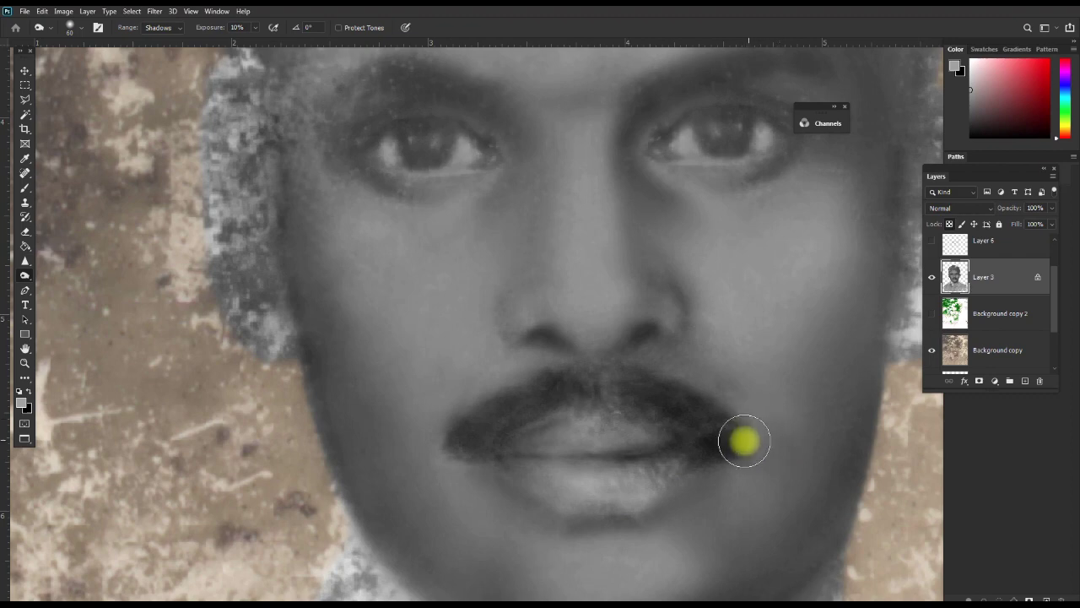
pyautogui.click(752, 428)
pyautogui.moveTo(716, 448)
pyautogui.mouseDown()
pyautogui.moveTo(678, 437)
pyautogui.moveTo(684, 413)
pyautogui.mouseUp()
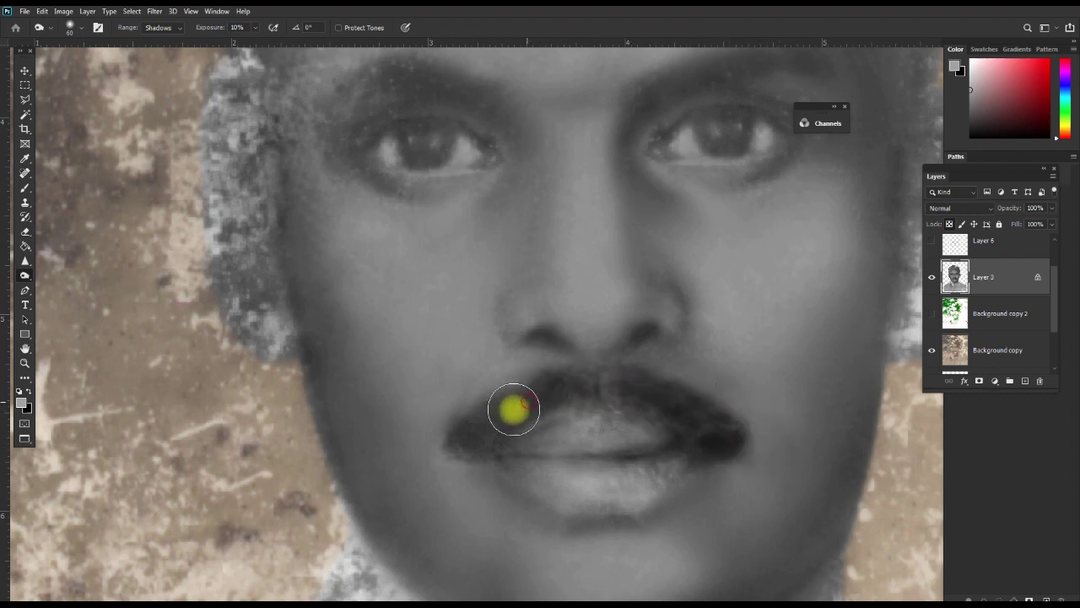
# Deepen the shadows beside the nose, across it and around the nostrils, then zoom out to the whole face
pyautogui.click(545, 319)
pyautogui.moveTo(544, 318); pyautogui.dragTo(544, 302)
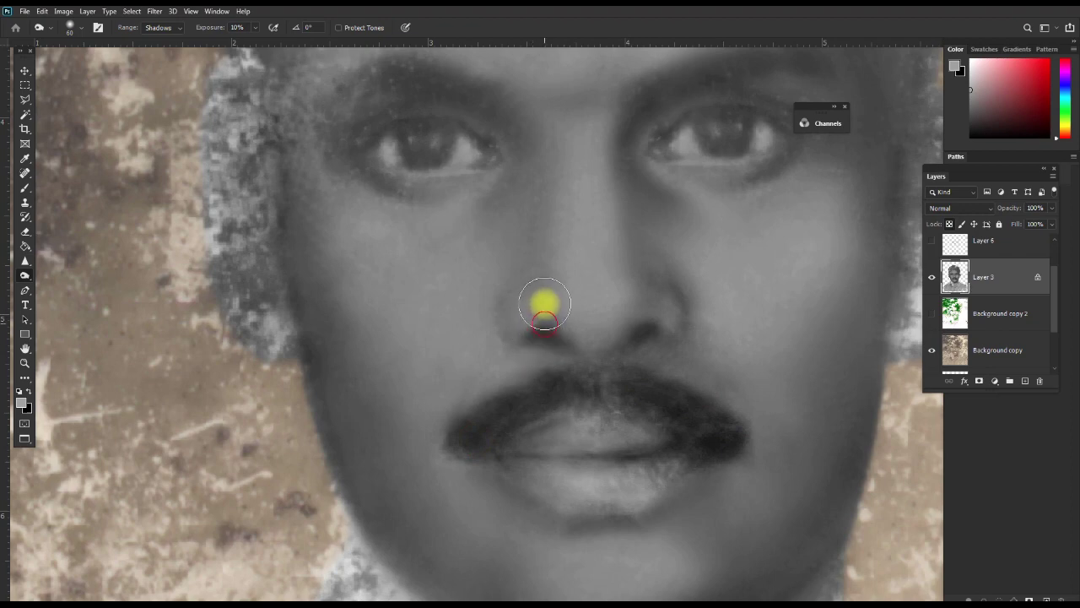
pyautogui.moveTo(585, 272); pyautogui.dragTo(576, 270)
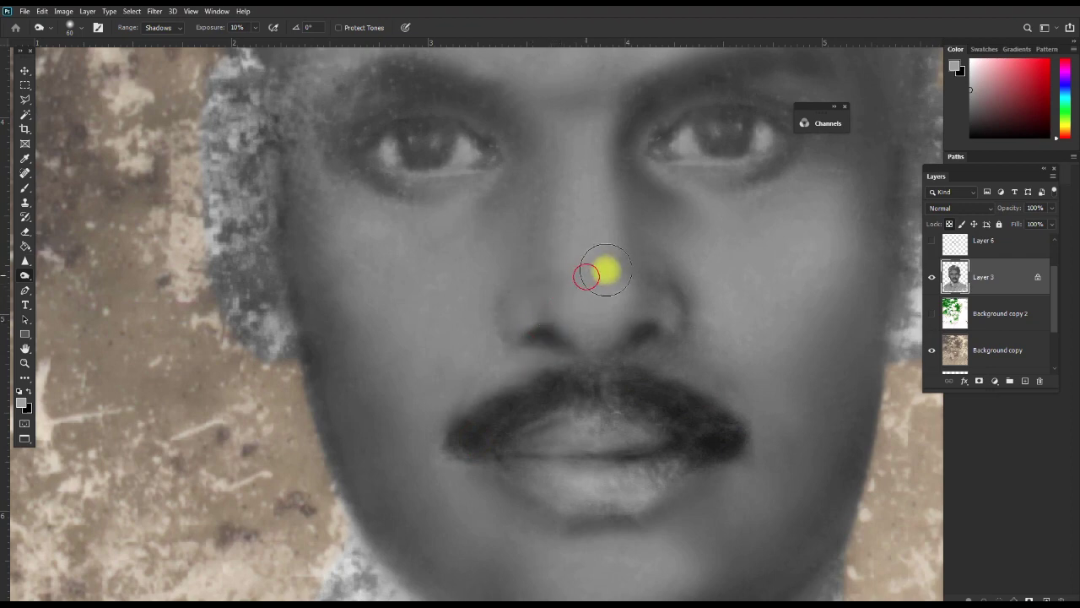
pyautogui.moveTo(571, 322); pyautogui.dragTo(598, 350)
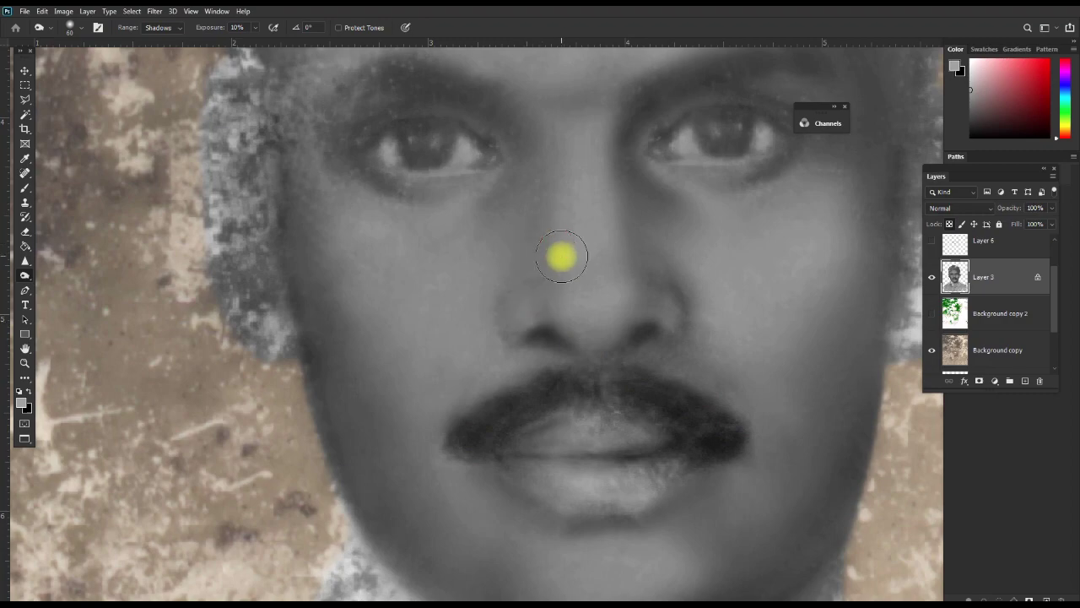
pyautogui.moveTo(735, 231); pyautogui.dragTo(655, 244)
# Burn the nose shadow darker and toggle Layer 3 to compare with the original
pyautogui.scroll(-2, 656, 244)
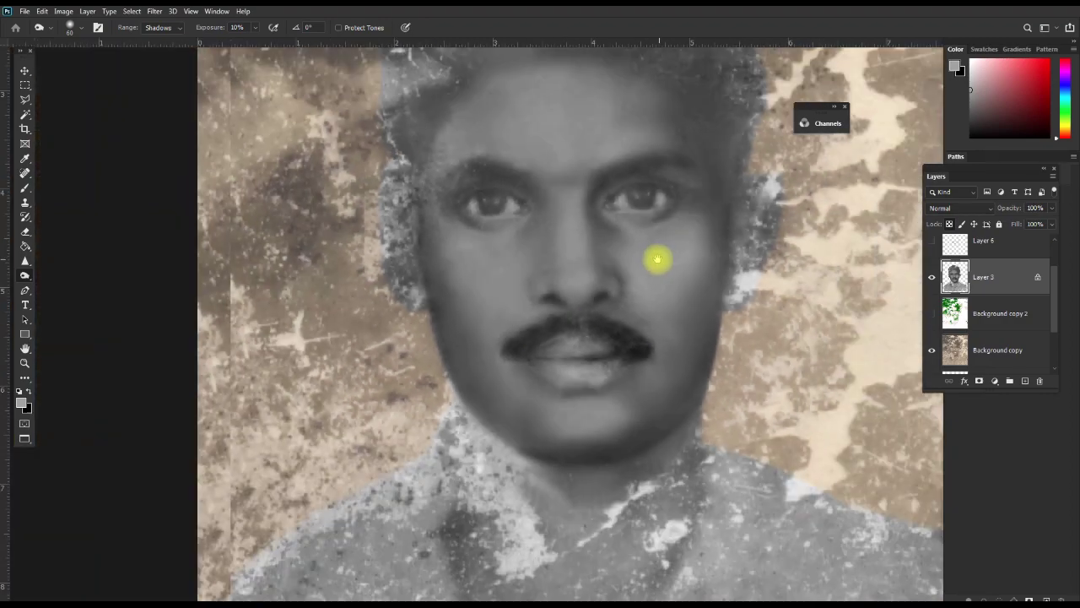
pyautogui.scroll(2, 635, 231)
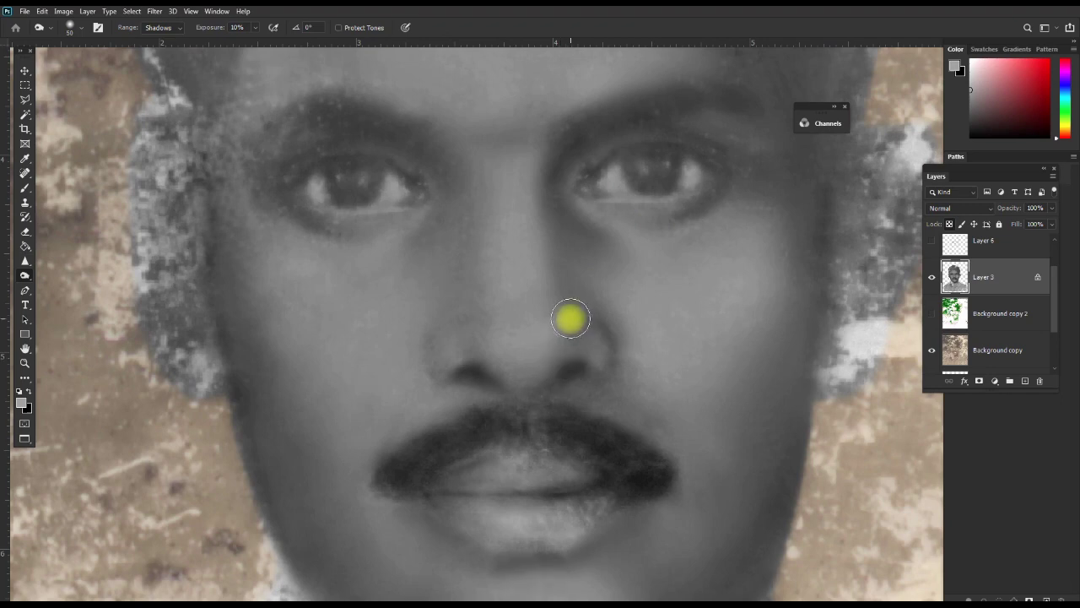
pyautogui.moveTo(563, 336)
pyautogui.mouseDown()
pyautogui.moveTo(549, 364)
pyautogui.moveTo(512, 378)
pyautogui.moveTo(519, 386)
pyautogui.mouseUp()
pyautogui.click(931, 278)
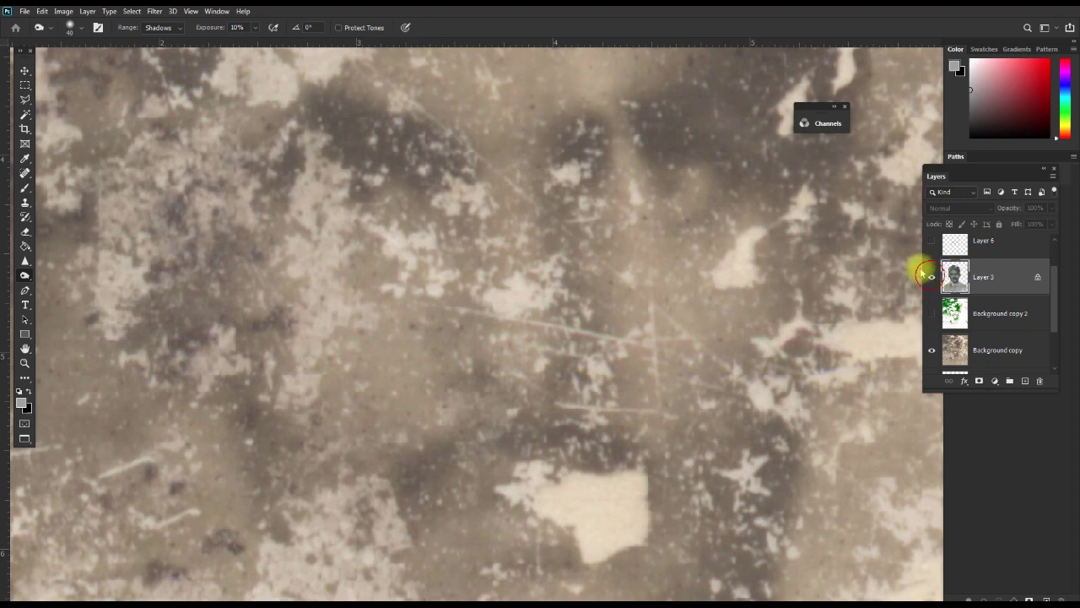
pyautogui.click(930, 276)
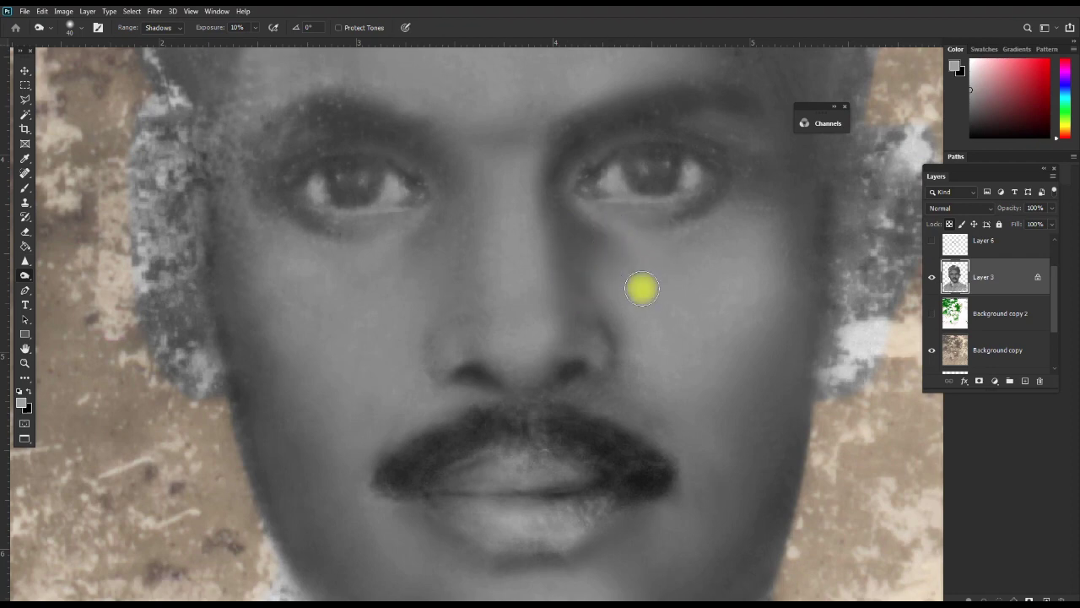
# Pan up and burn the right eye's iris darker with two strokes
pyautogui.press('space')
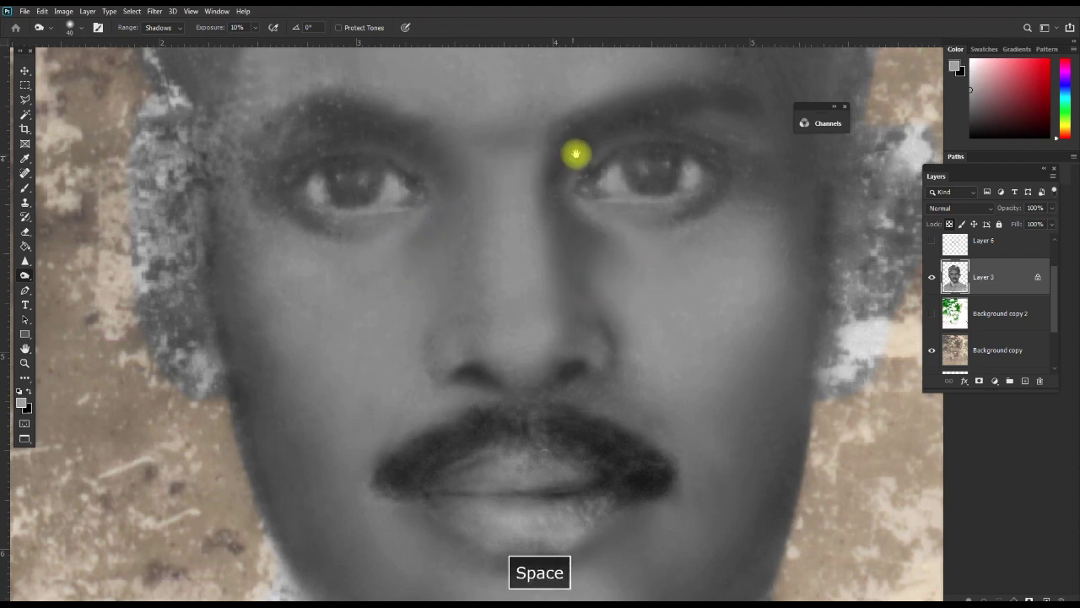
pyautogui.moveTo(577, 157); pyautogui.dragTo(573, 217)
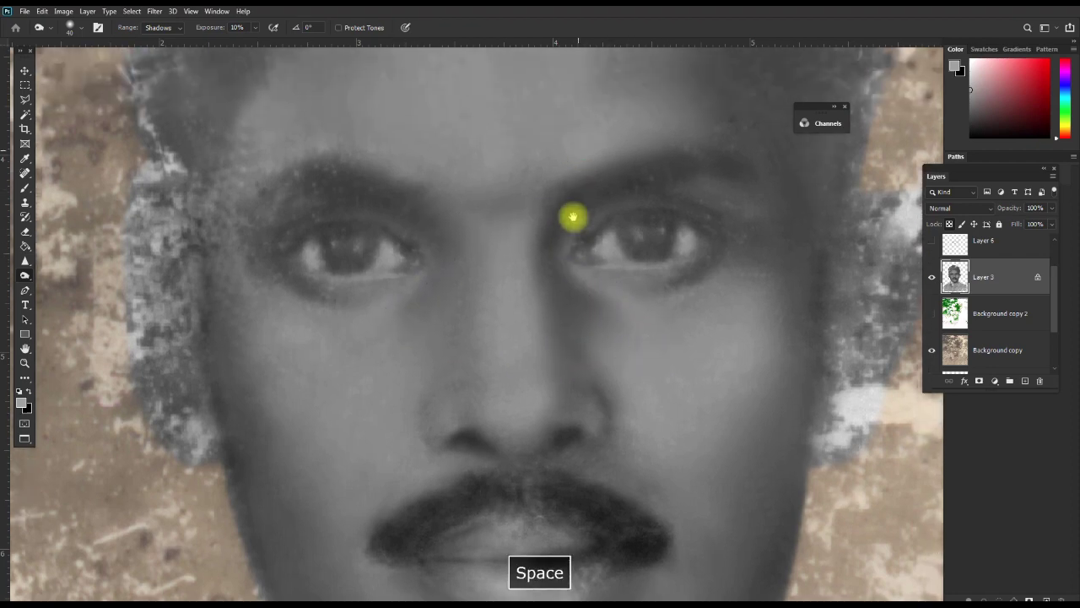
pyautogui.click(654, 227)
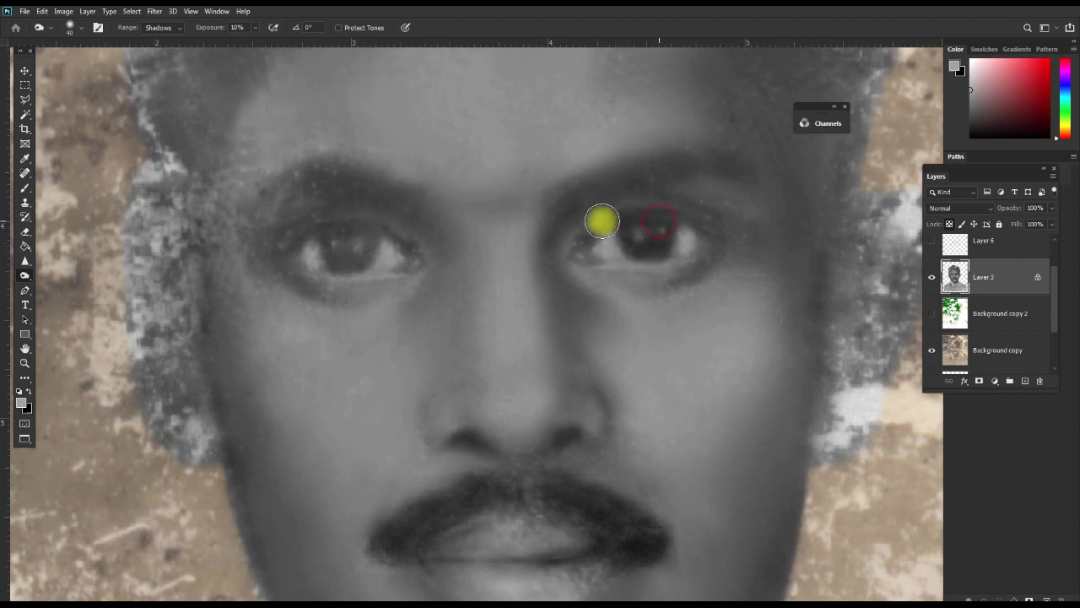
pyautogui.click(609, 214)
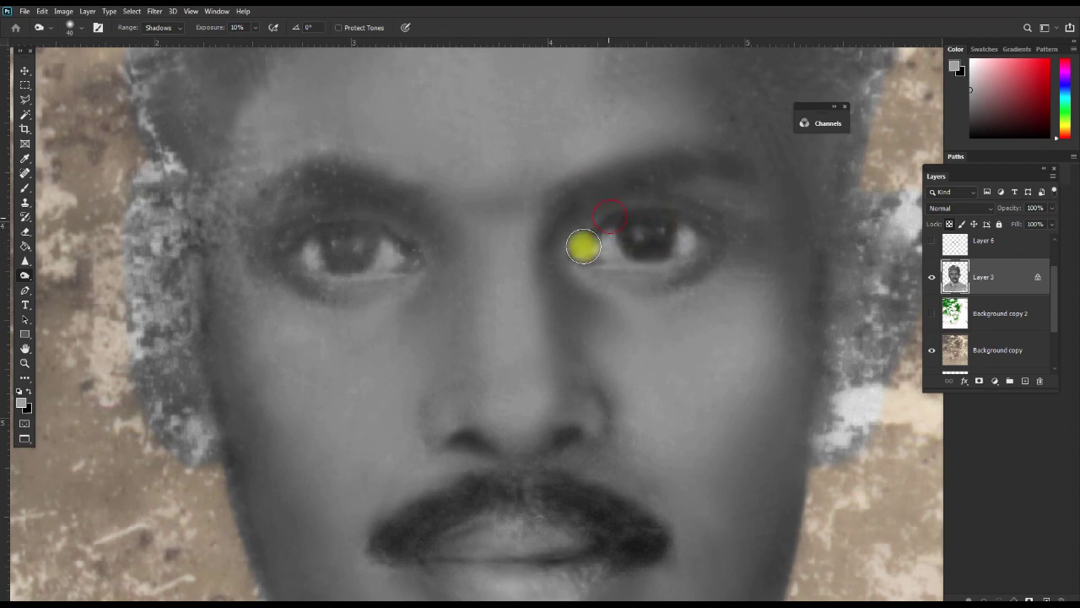
# Enlarge the burn brush to 125 px and reframe the view on both eyes
pyautogui.click(752, 212)
pyautogui.press(']')
pyautogui.press(']')
pyautogui.press(']')
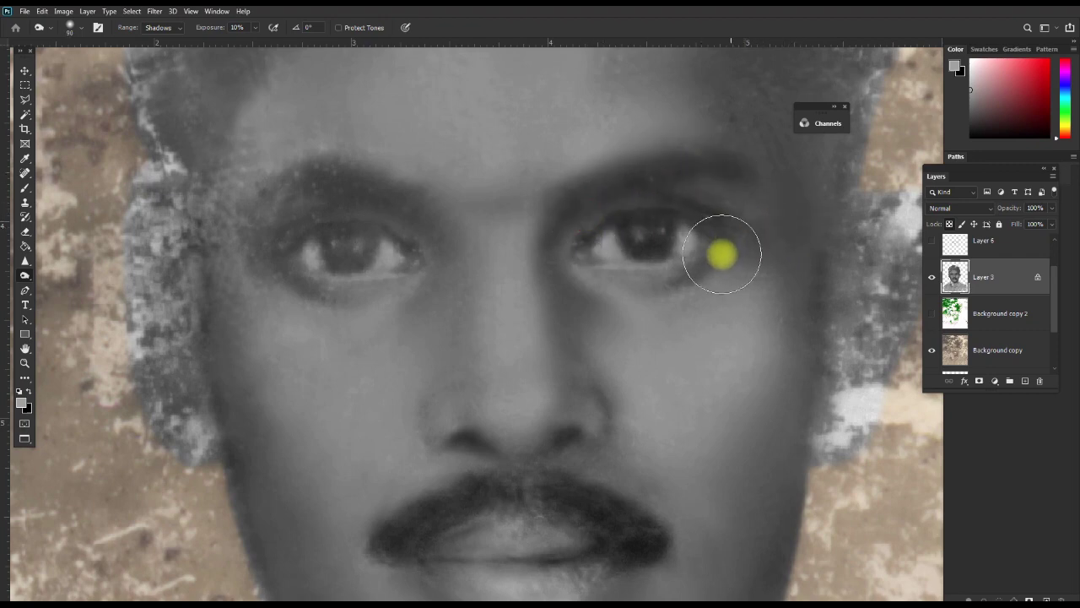
pyautogui.press(']')
pyautogui.press(']')
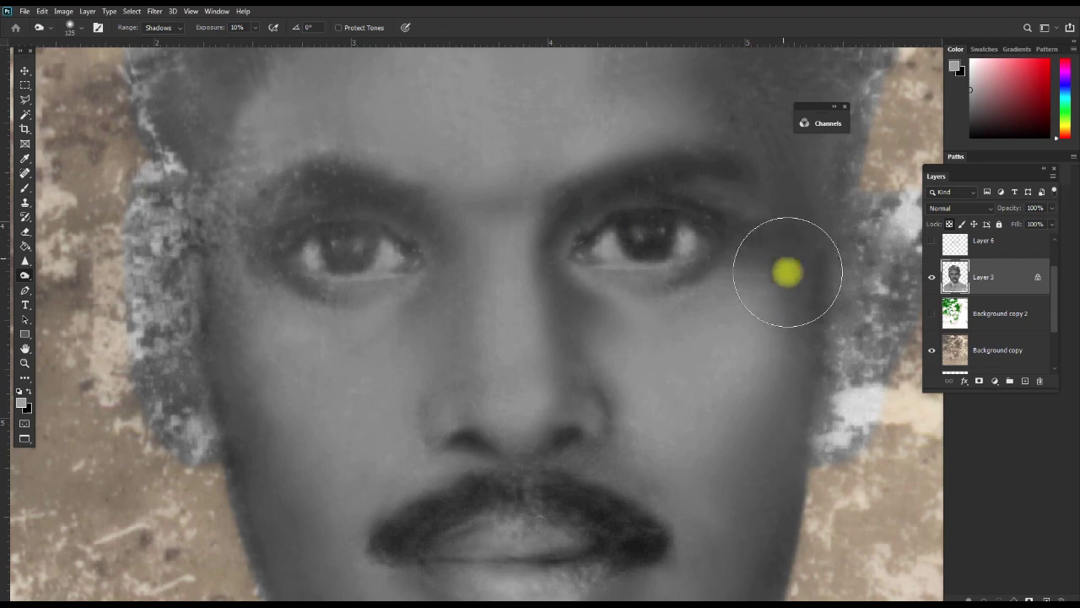
pyautogui.moveTo(786, 268); pyautogui.dragTo(793, 333)
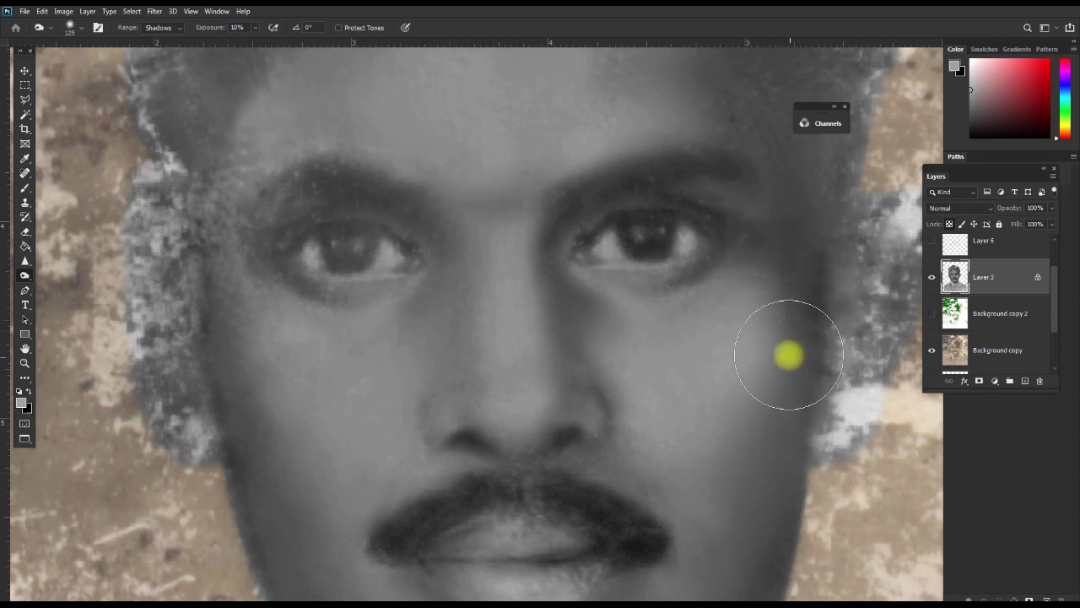
pyautogui.press('space')
pyautogui.moveTo(802, 417); pyautogui.dragTo(793, 234)
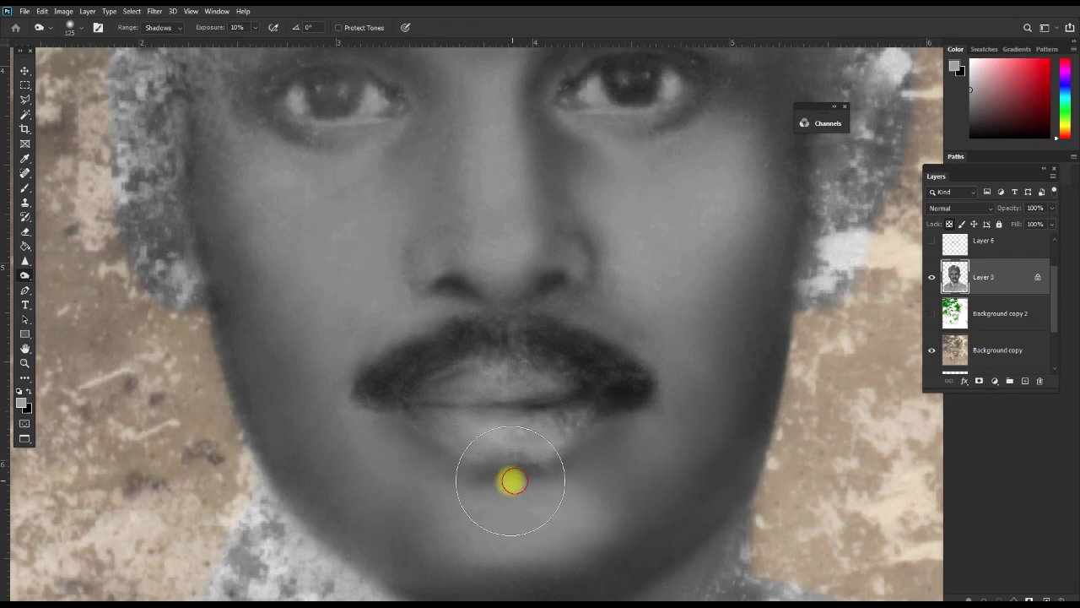
pyautogui.press('space')
pyautogui.moveTo(418, 353); pyautogui.dragTo(535, 495)
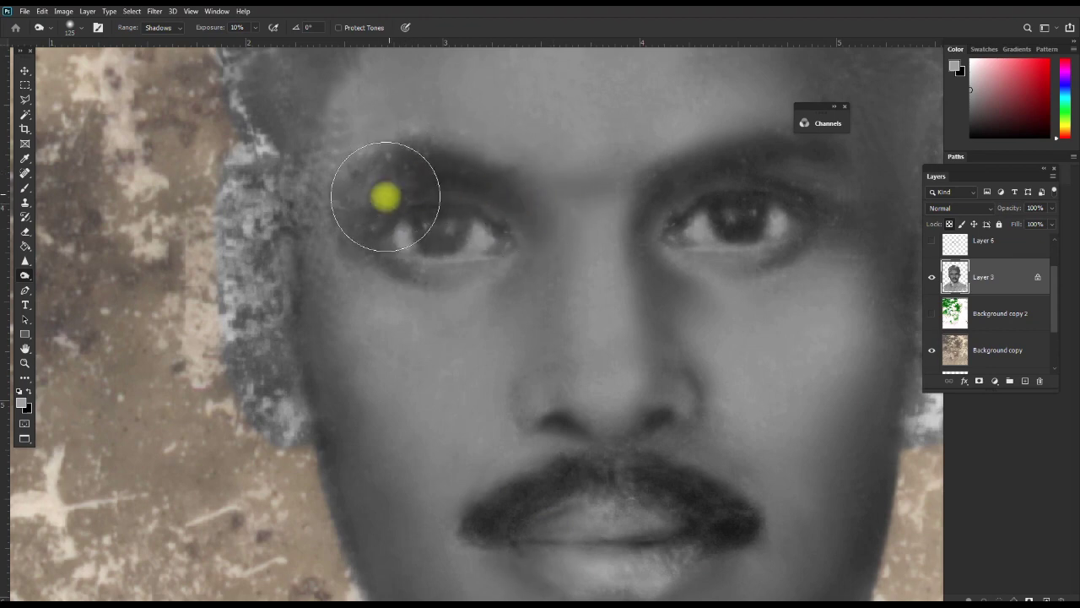
pyautogui.press('space')
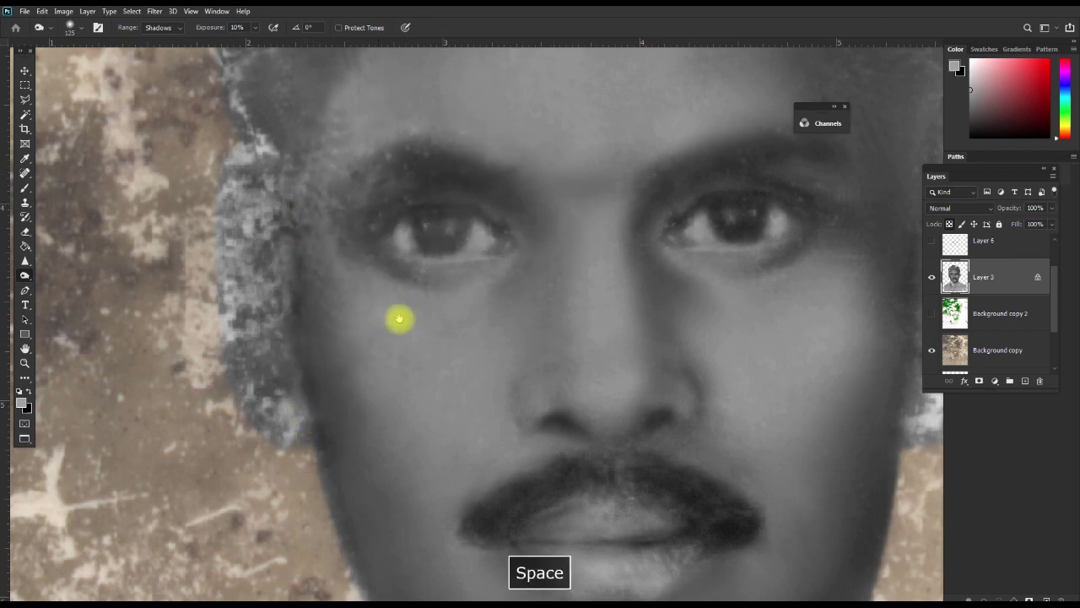
pyautogui.scroll(-2, 441, 313)
pyautogui.press('space')
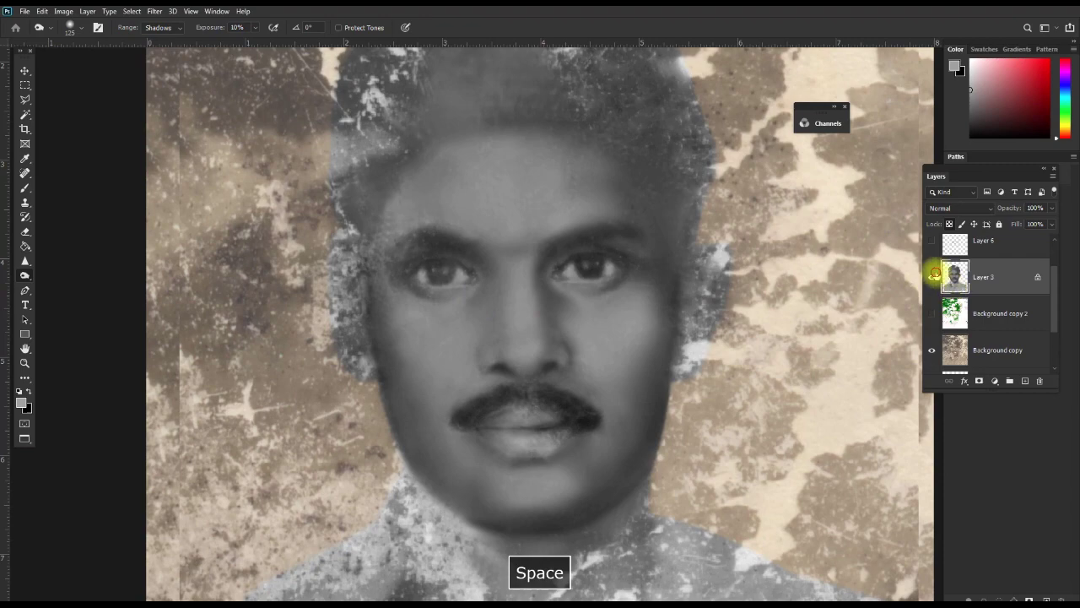
pyautogui.click(933, 275)
pyautogui.click(933, 276)
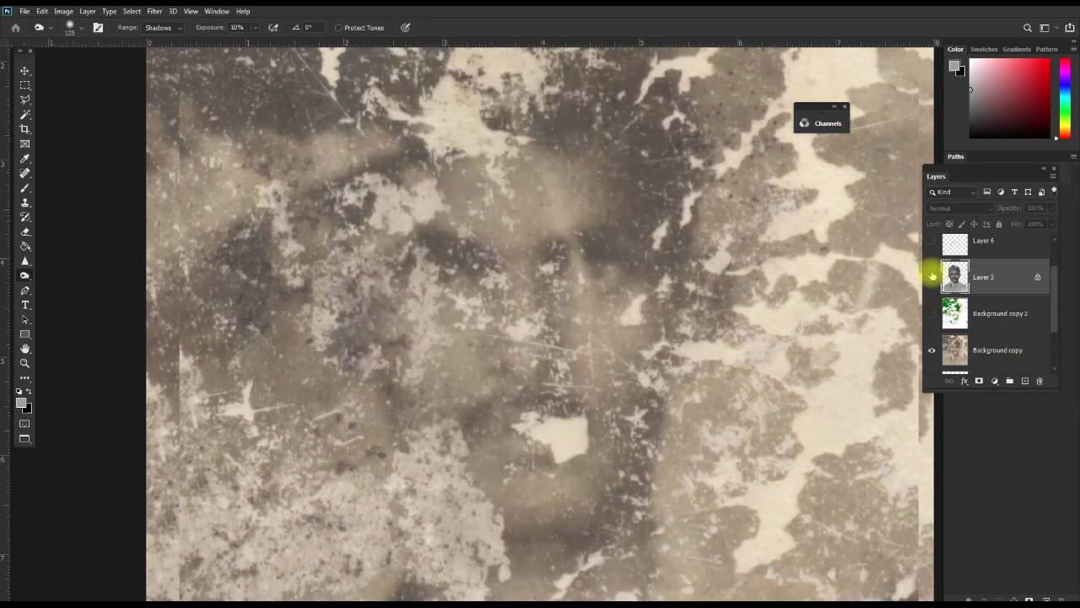
pyautogui.click(932, 274)
pyautogui.click(932, 276)
pyautogui.click(932, 243)
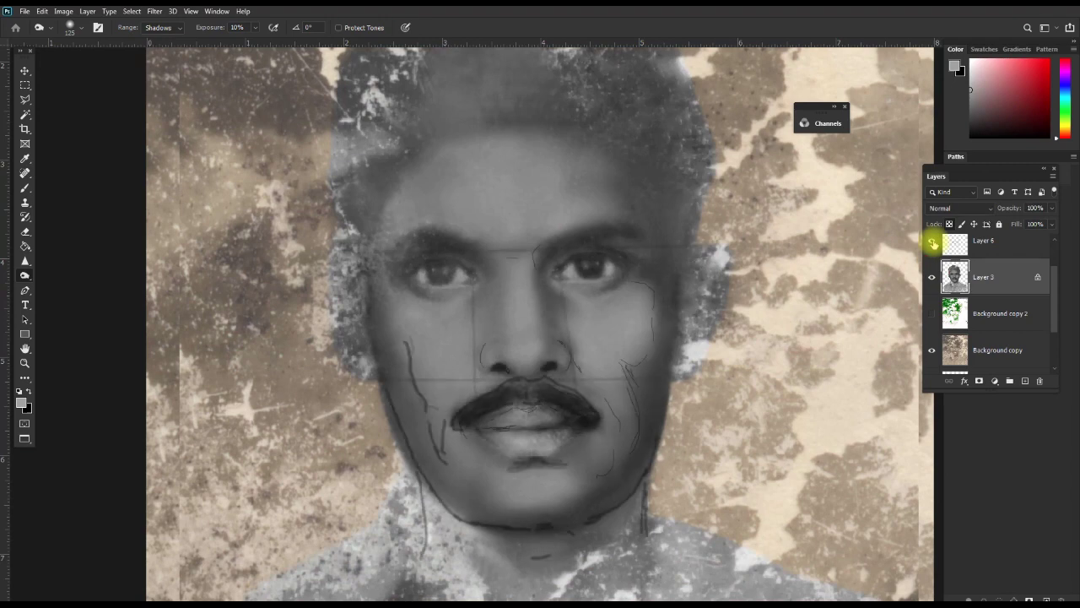
pyautogui.click(932, 242)
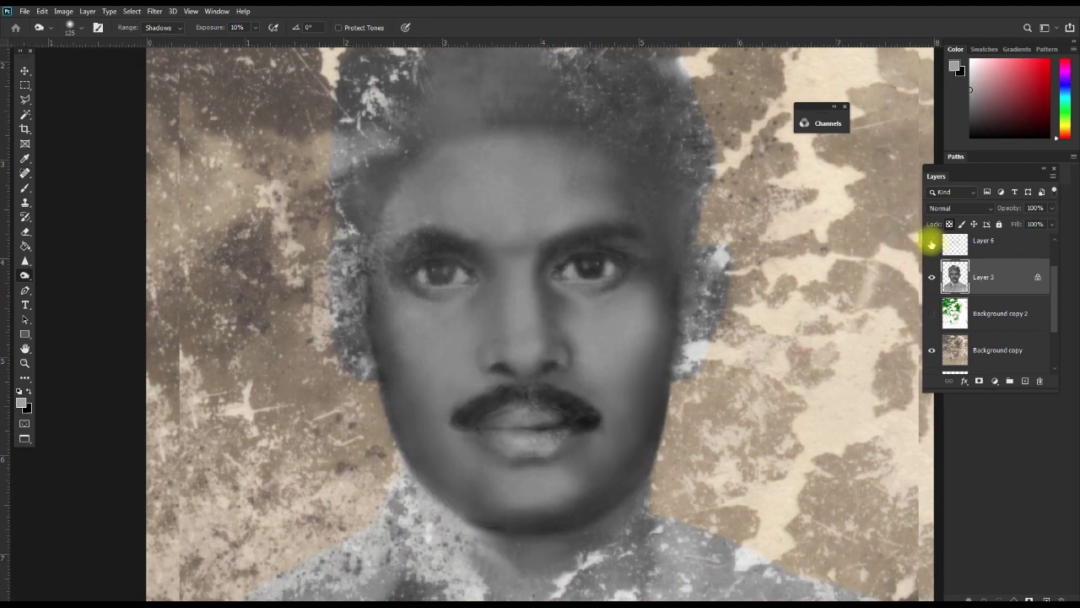
pyautogui.click(933, 277)
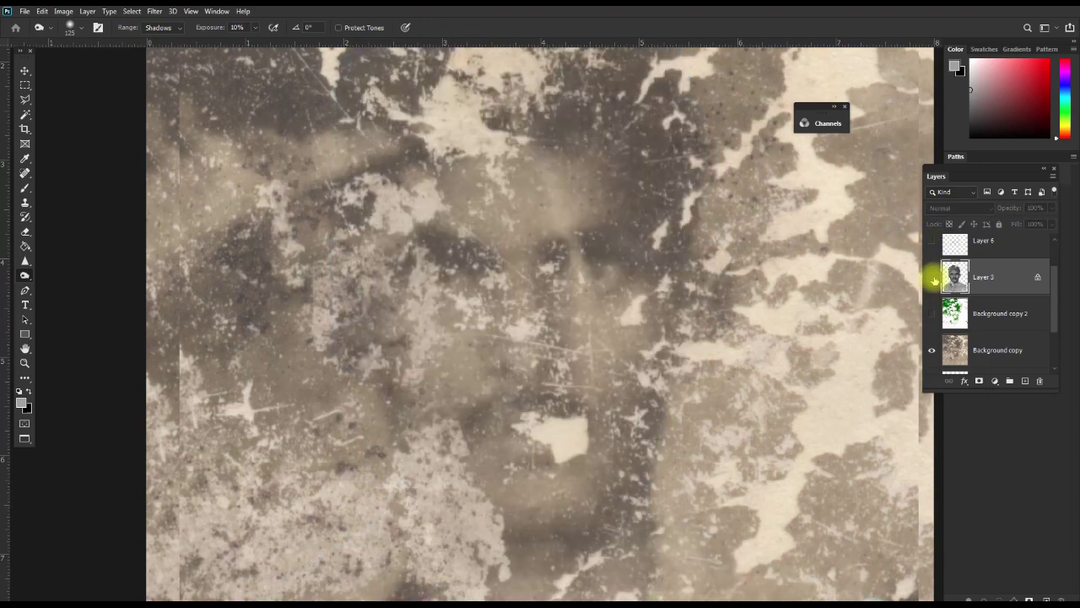
pyautogui.click(932, 277)
pyautogui.click(932, 313)
pyautogui.click(933, 279)
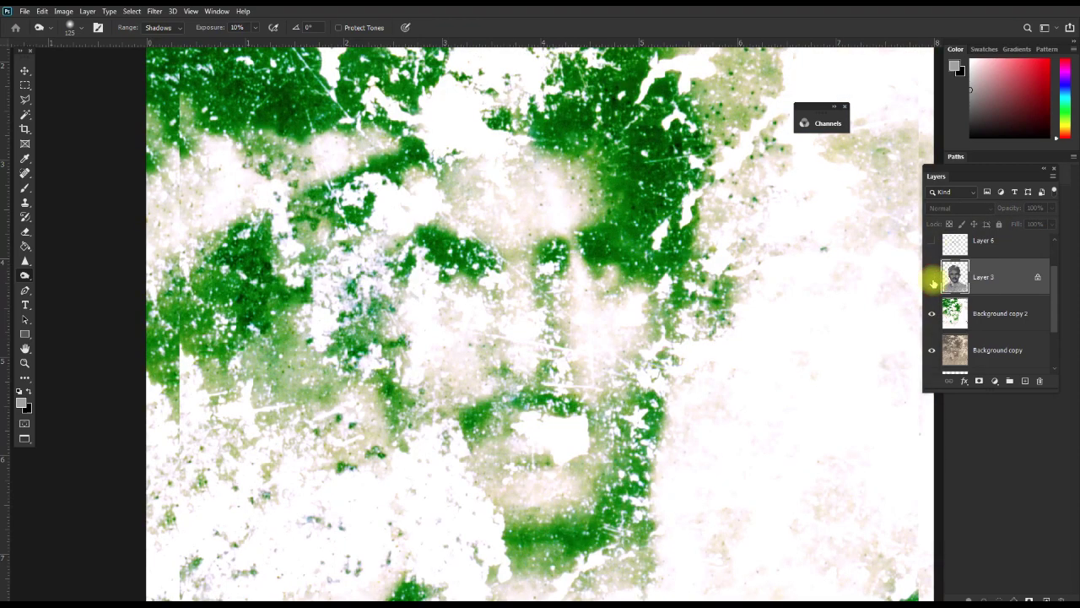
pyautogui.click(933, 278)
pyautogui.click(932, 278)
pyautogui.click(932, 278)
pyautogui.click(933, 279)
pyautogui.click(932, 279)
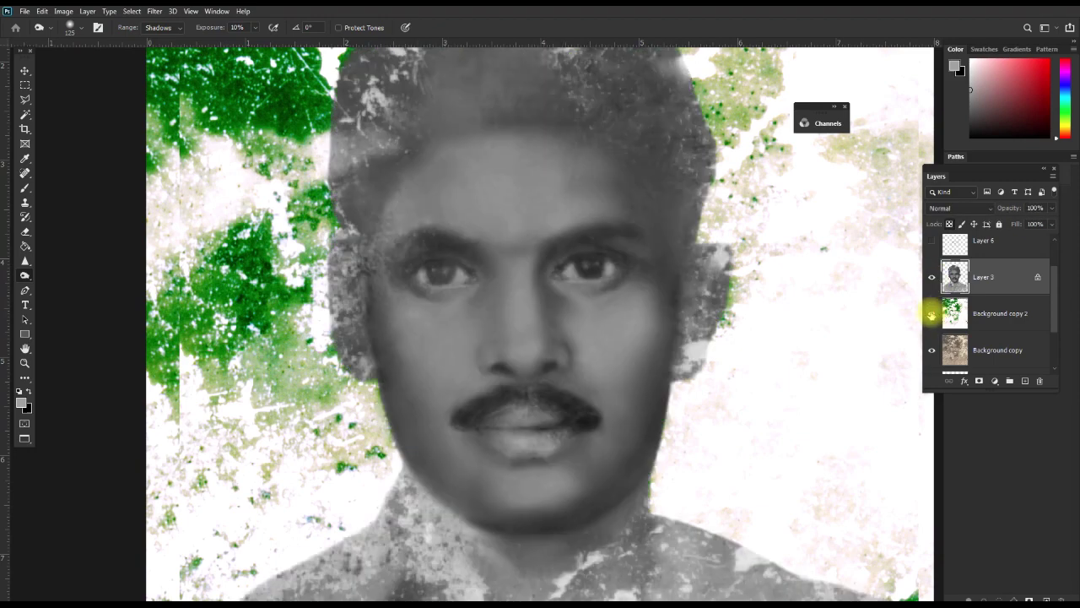
pyautogui.click(931, 315)
pyautogui.scroll(3, 648, 455)
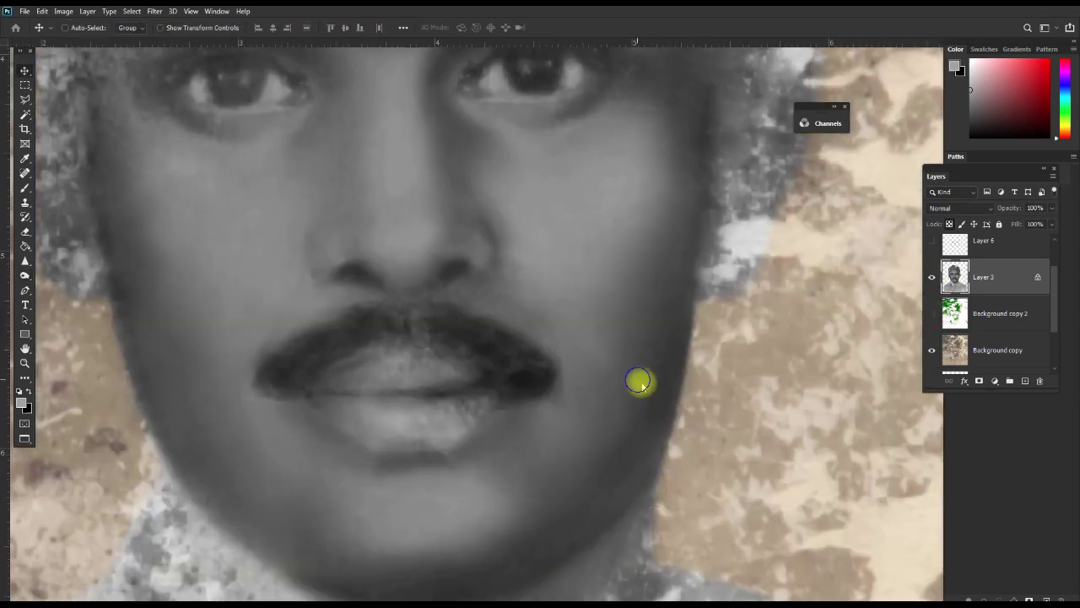
# Switch to the Eraser at 100% opacity and clear grey fringe along the face's right edge
pyautogui.press('space')
pyautogui.moveTo(615, 383); pyautogui.dragTo(668, 375)
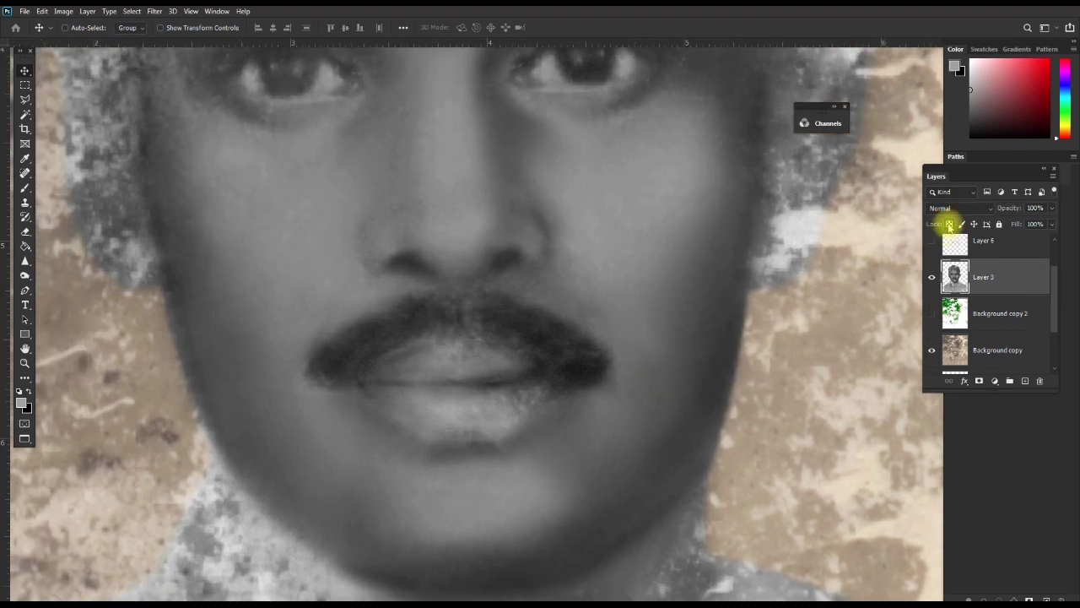
pyautogui.press('space')
pyautogui.moveTo(738, 333); pyautogui.dragTo(666, 371)
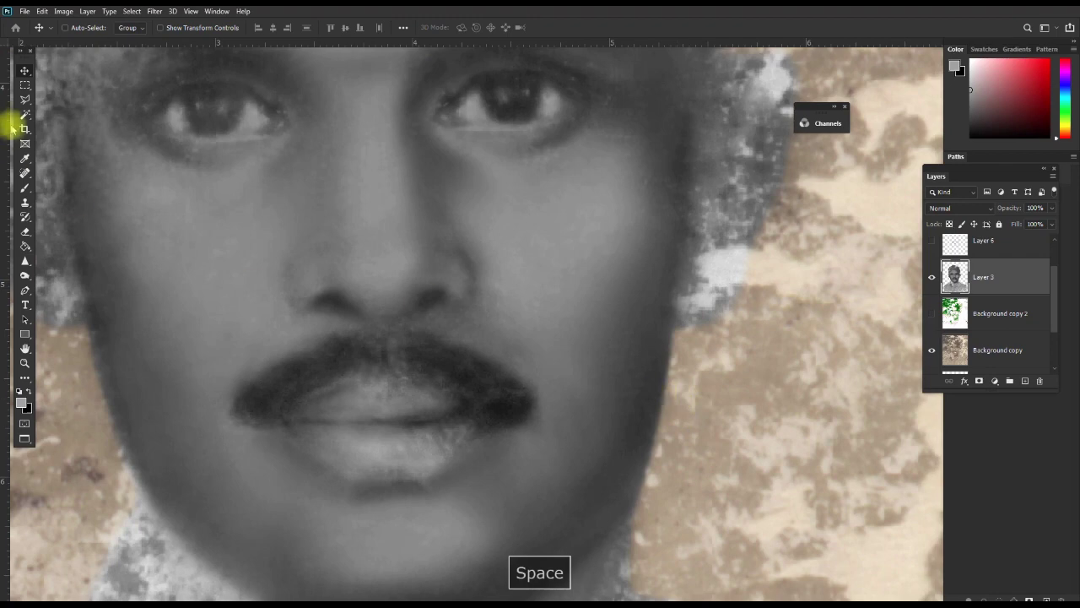
pyautogui.rightClick(26, 233)
pyautogui.click(73, 232)
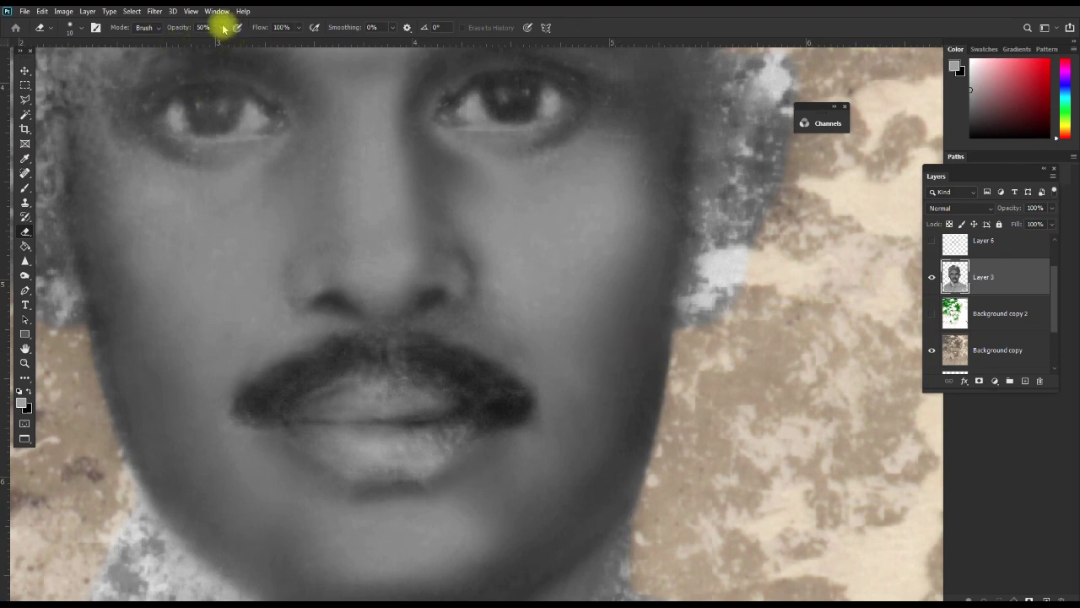
pyautogui.moveTo(219, 41); pyautogui.dragTo(268, 37)
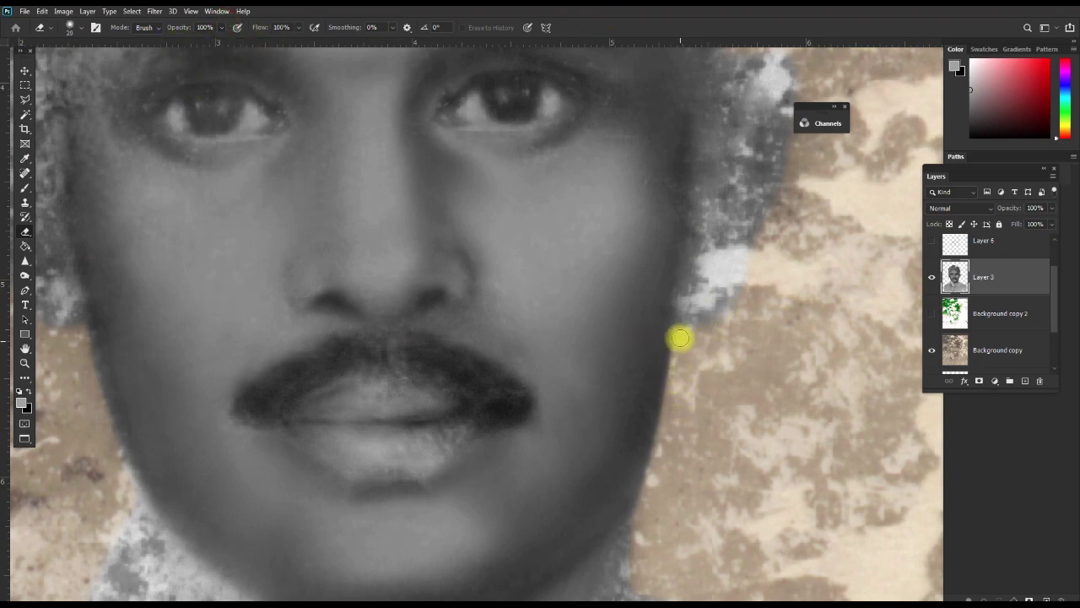
pyautogui.moveTo(681, 335); pyautogui.dragTo(649, 473)
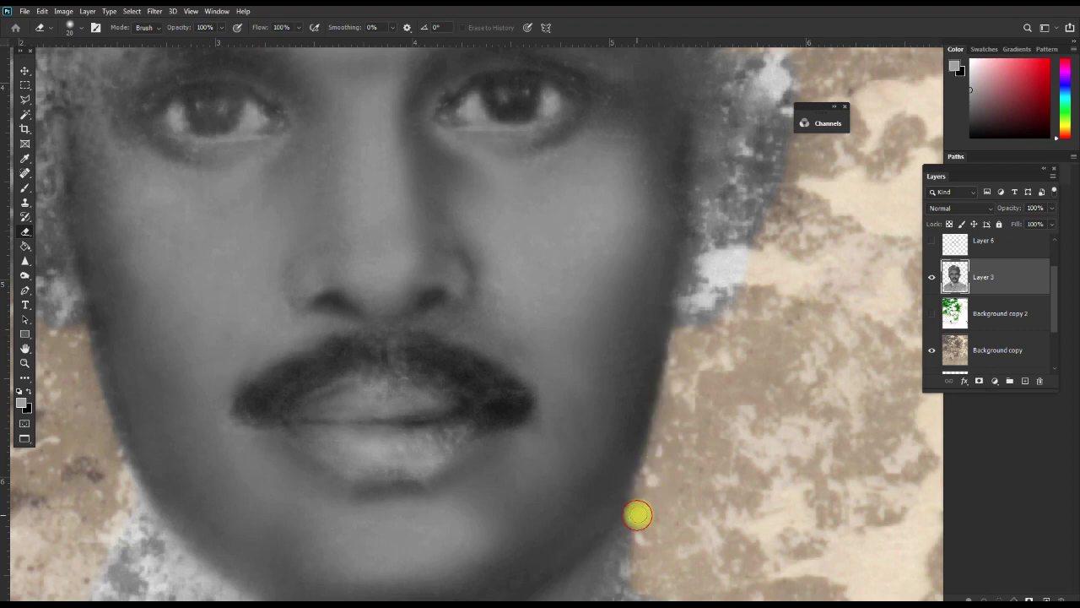
# Erase at the face's left edge, then zoom in on the man's face
pyautogui.scroll(-2, 637, 515)
pyautogui.scroll(-1, 516, 400)
pyautogui.scroll(-3, 554, 366)
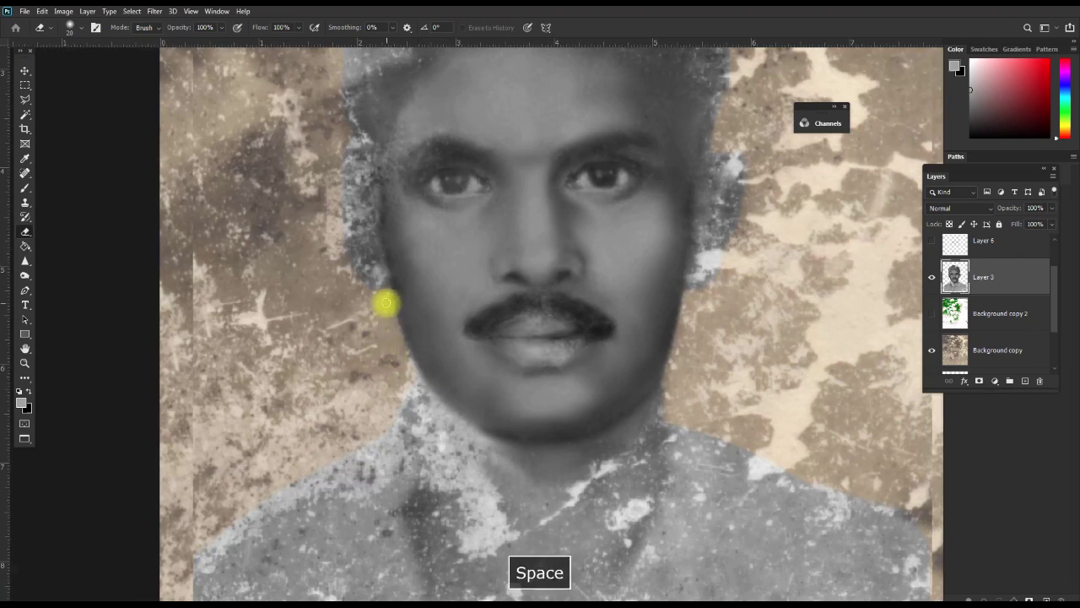
pyautogui.click(386, 293)
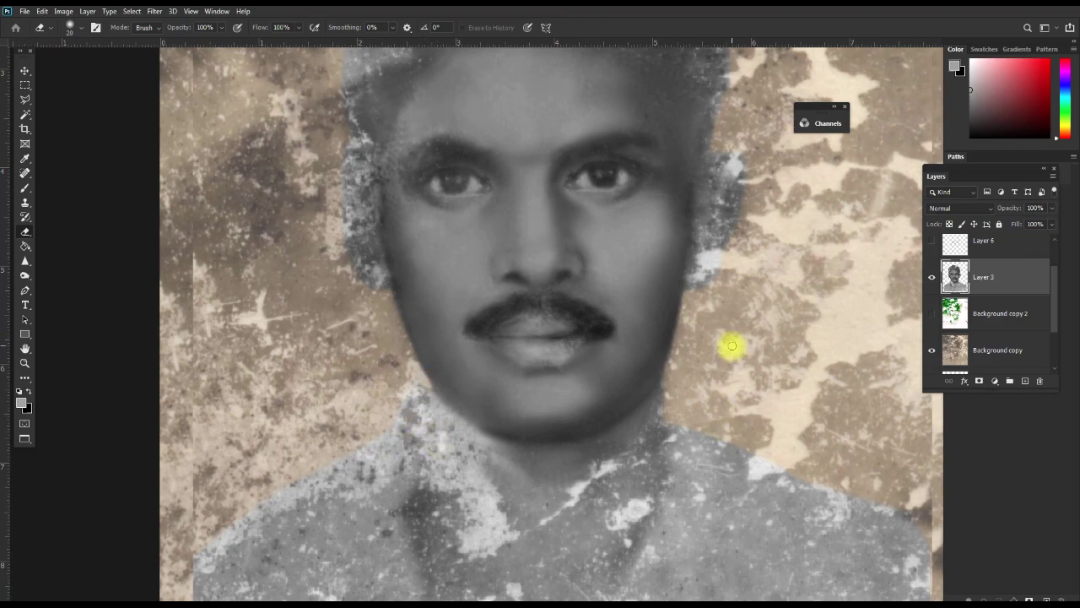
pyautogui.keyDown('ctrl'); pyautogui.click(617, 279); pyautogui.keyUp('ctrl')
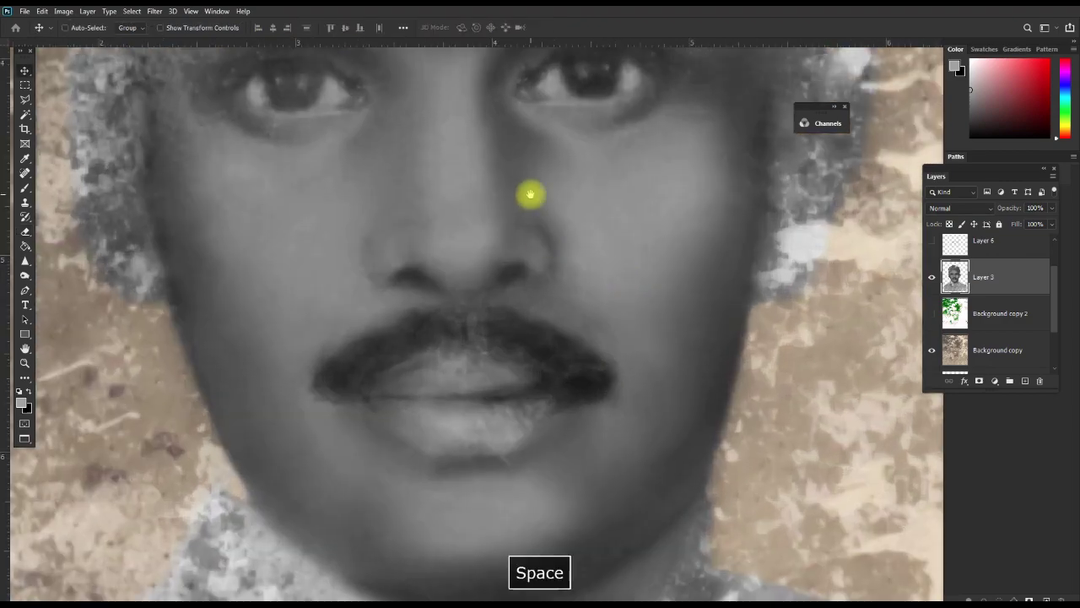
pyautogui.moveTo(531, 193); pyautogui.dragTo(589, 354)
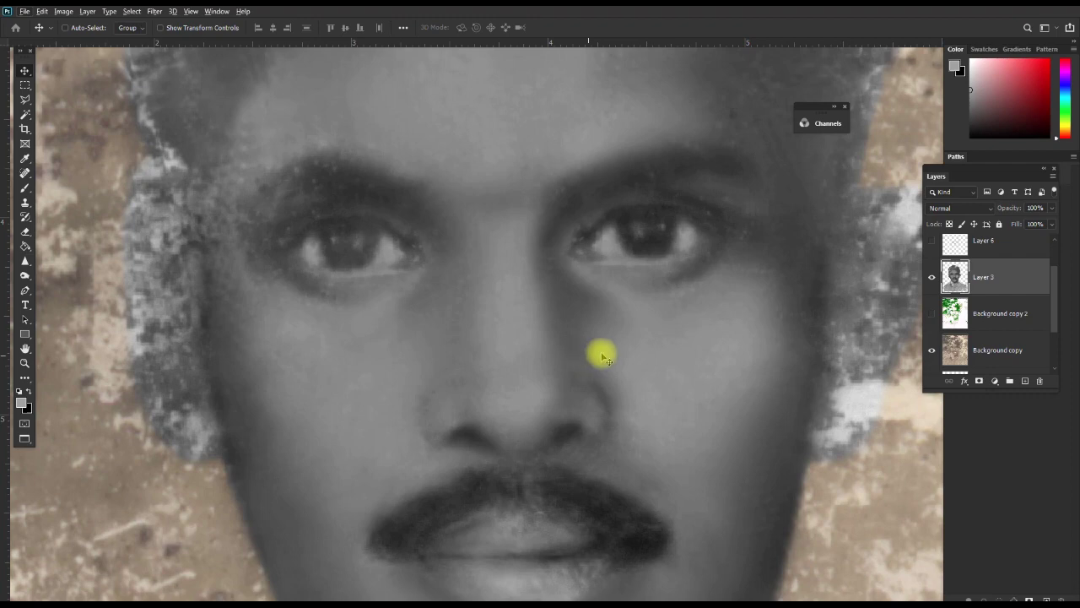
pyautogui.moveTo(492, 251); pyautogui.dragTo(556, 265)
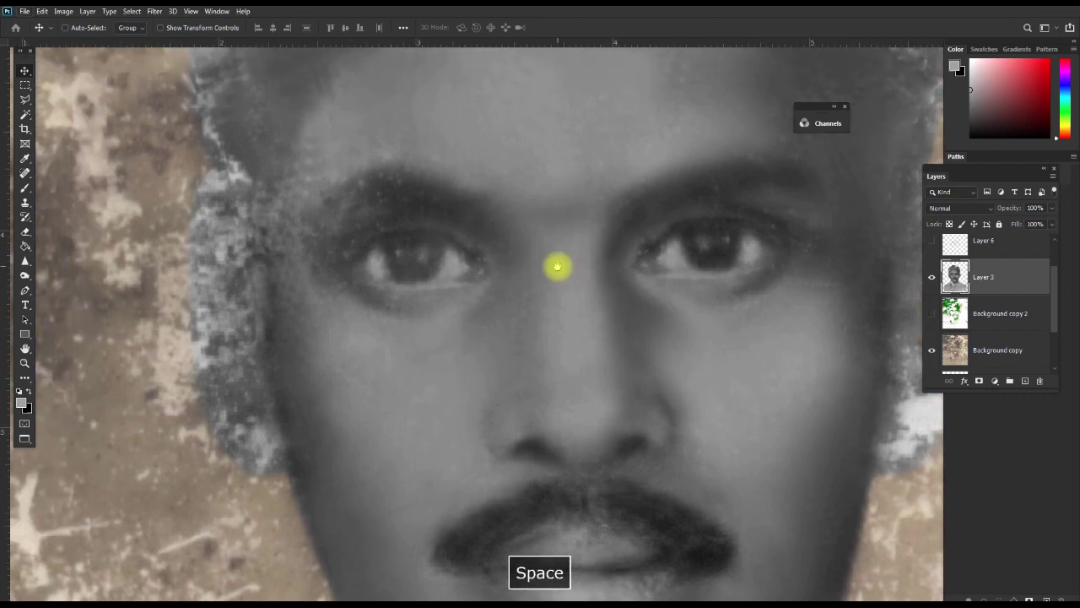
pyautogui.rightClick(417, 253)
pyautogui.click(429, 255)
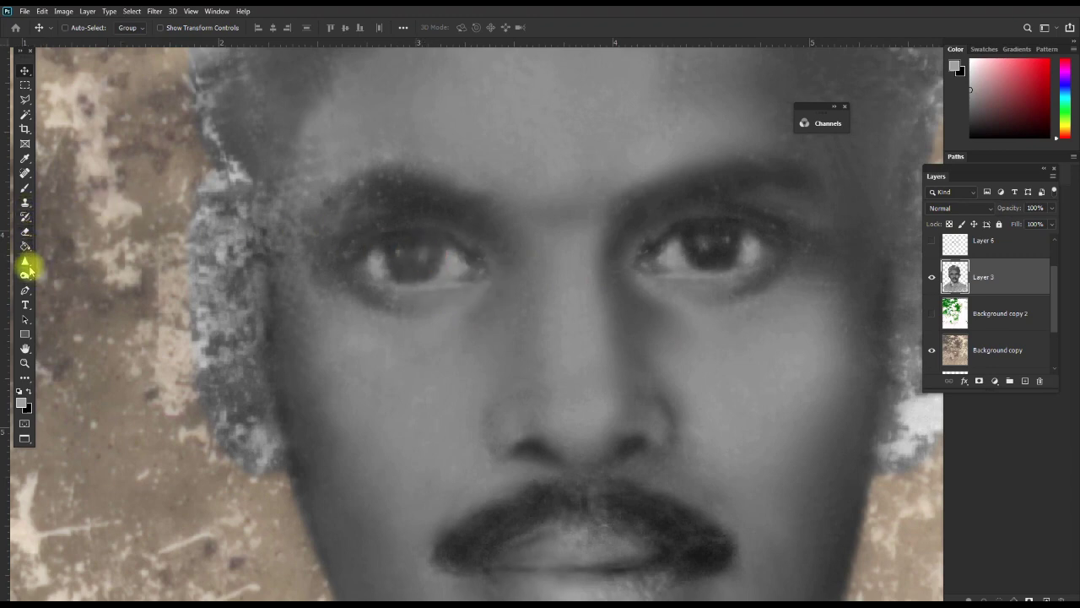
# Burn the shadows around the left eye with the Shadows burn brush
pyautogui.click(25, 275)
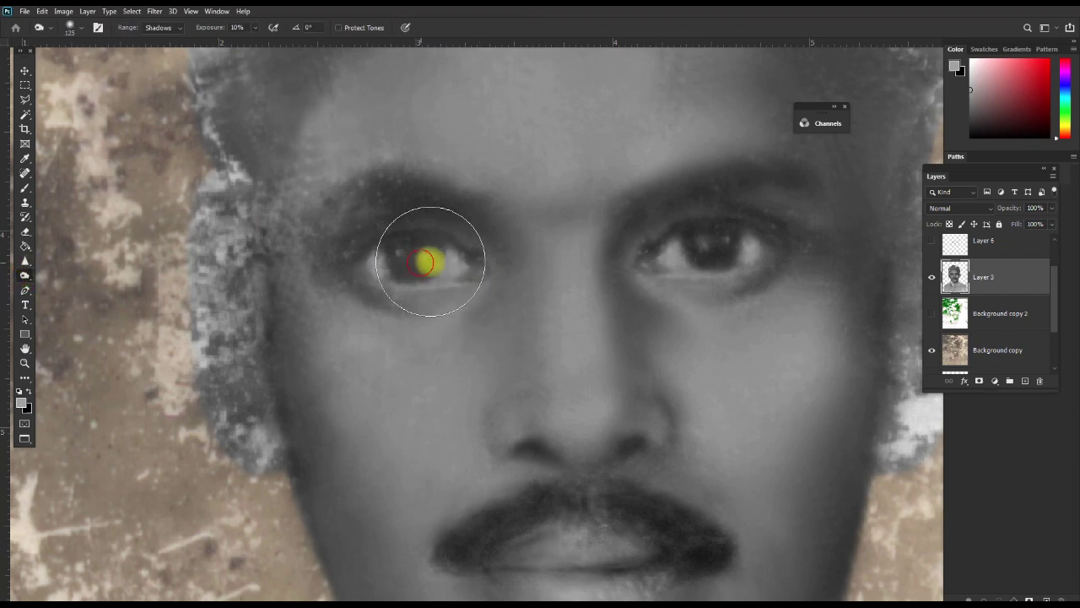
pyautogui.moveTo(409, 267)
pyautogui.mouseDown()
pyautogui.moveTo(343, 213)
pyautogui.moveTo(301, 205)
pyautogui.moveTo(311, 164)
pyautogui.moveTo(289, 391)
pyautogui.moveTo(509, 302)
pyautogui.mouseUp()
pyautogui.moveTo(456, 180); pyautogui.dragTo(393, 374)
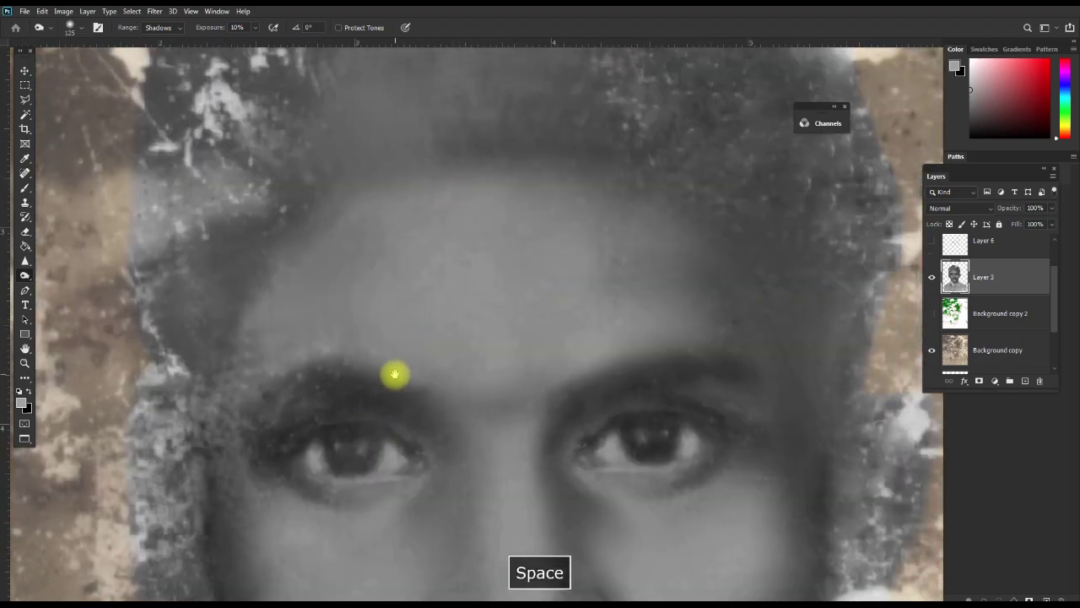
# Enlarge the burn brush to 400 px and darken the hair edges across the head
pyautogui.scroll(-2, 441, 307)
pyautogui.scroll(-2, 456, 302)
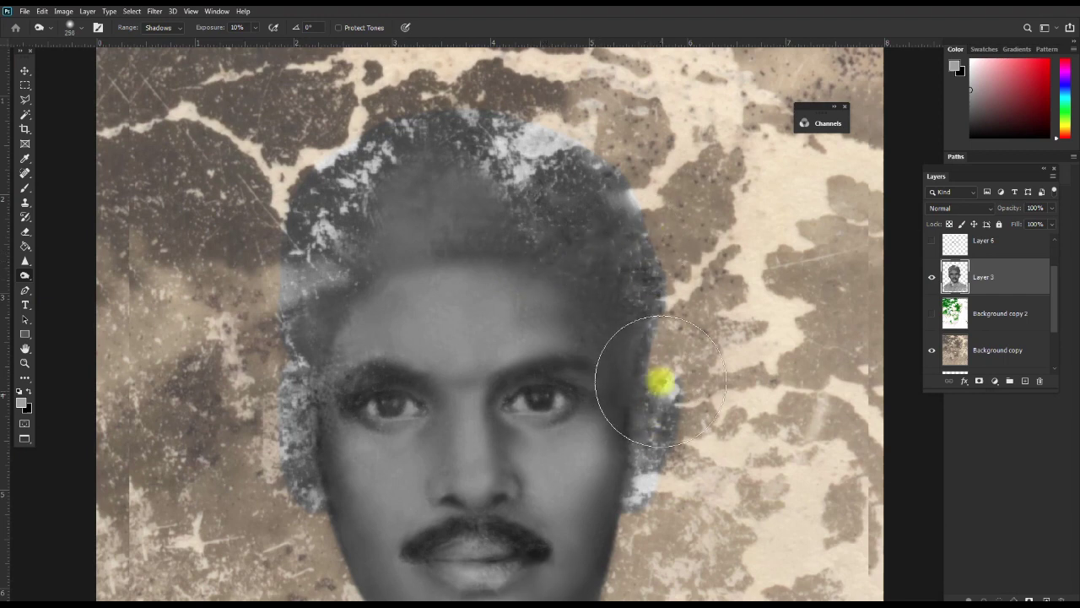
pyautogui.press(']')
pyautogui.press(']')
pyautogui.press(']')
pyautogui.moveTo(635, 246)
pyautogui.mouseDown()
pyautogui.moveTo(343, 219)
pyautogui.moveTo(270, 330)
pyautogui.moveTo(238, 156)
pyautogui.moveTo(174, 102)
pyautogui.mouseUp()
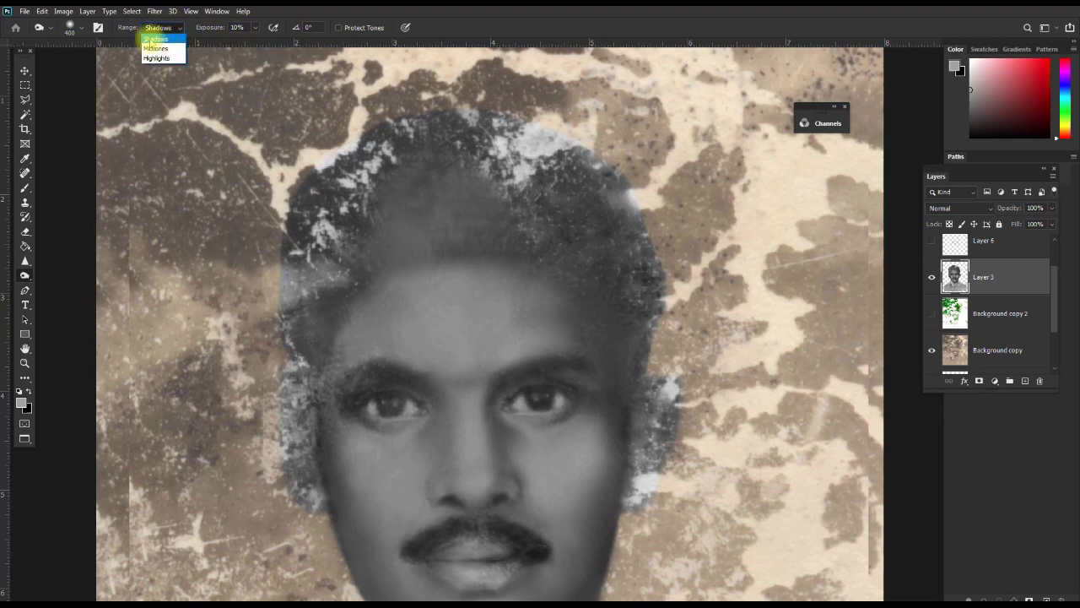
# Keeping Range on Shadows, burn the hair crown at 250 px, then reduce to 175 px
pyautogui.click(152, 39)
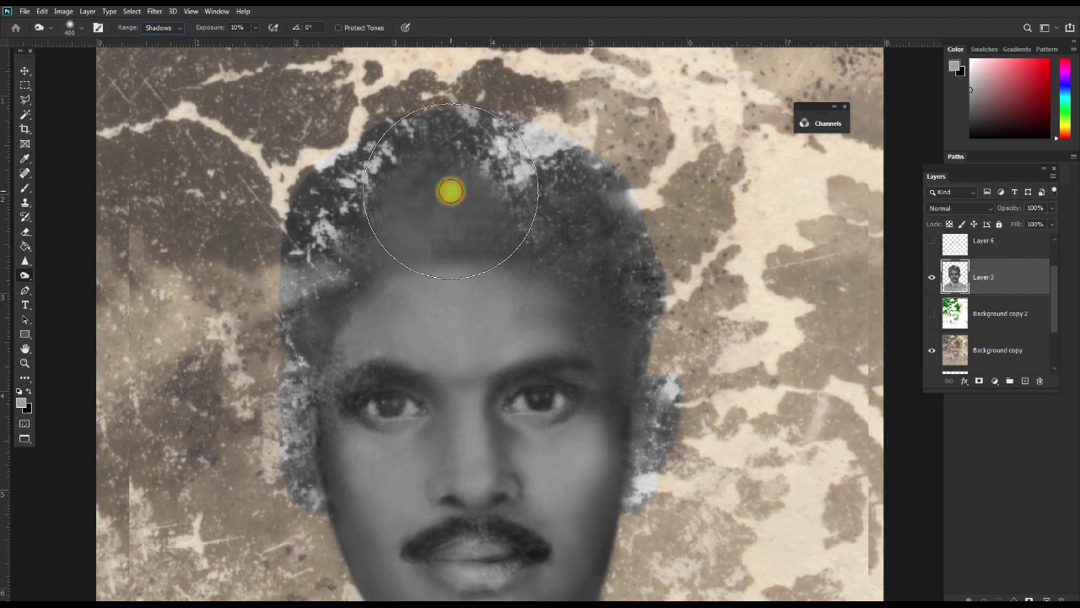
pyautogui.press('[')
pyautogui.press('[')
pyautogui.moveTo(410, 214)
pyautogui.mouseDown()
pyautogui.moveTo(385, 230)
pyautogui.moveTo(489, 205)
pyautogui.moveTo(394, 246)
pyautogui.moveTo(366, 193)
pyautogui.moveTo(304, 289)
pyautogui.moveTo(307, 305)
pyautogui.moveTo(301, 242)
pyautogui.moveTo(294, 313)
pyautogui.moveTo(295, 290)
pyautogui.moveTo(357, 273)
pyautogui.moveTo(301, 338)
pyautogui.moveTo(306, 422)
pyautogui.moveTo(340, 295)
pyautogui.moveTo(472, 243)
pyautogui.moveTo(415, 241)
pyautogui.moveTo(582, 273)
pyautogui.moveTo(605, 248)
pyautogui.moveTo(578, 273)
pyautogui.moveTo(629, 316)
pyautogui.moveTo(639, 448)
pyautogui.moveTo(664, 411)
pyautogui.moveTo(637, 447)
pyautogui.moveTo(644, 484)
pyautogui.moveTo(658, 330)
pyautogui.moveTo(680, 367)
pyautogui.moveTo(665, 261)
pyautogui.moveTo(653, 248)
pyautogui.moveTo(668, 234)
pyautogui.moveTo(531, 116)
pyautogui.moveTo(448, 121)
pyautogui.moveTo(320, 228)
pyautogui.moveTo(277, 302)
pyautogui.moveTo(506, 163)
pyautogui.moveTo(499, 159)
pyautogui.moveTo(641, 246)
pyautogui.moveTo(526, 244)
pyautogui.moveTo(349, 273)
pyautogui.moveTo(574, 256)
pyautogui.moveTo(579, 229)
pyautogui.moveTo(518, 380)
pyautogui.mouseUp()
pyautogui.press('[')
pyautogui.press('[')
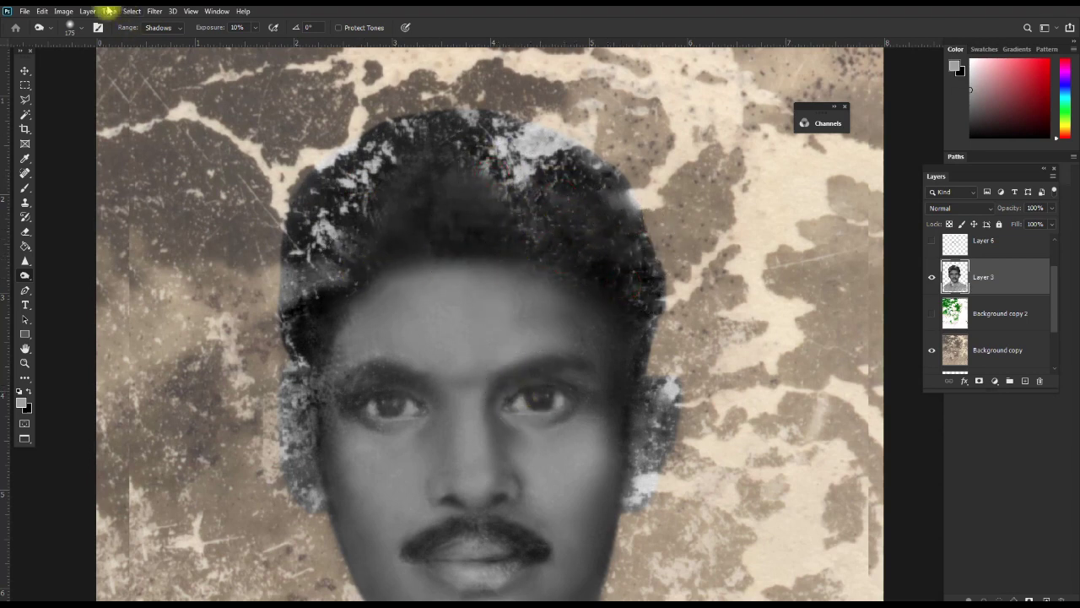
# Apply Selective Color raising Black in Neutrals to +13 and in Blacks
pyautogui.click(63, 12)
pyautogui.moveTo(82, 41)
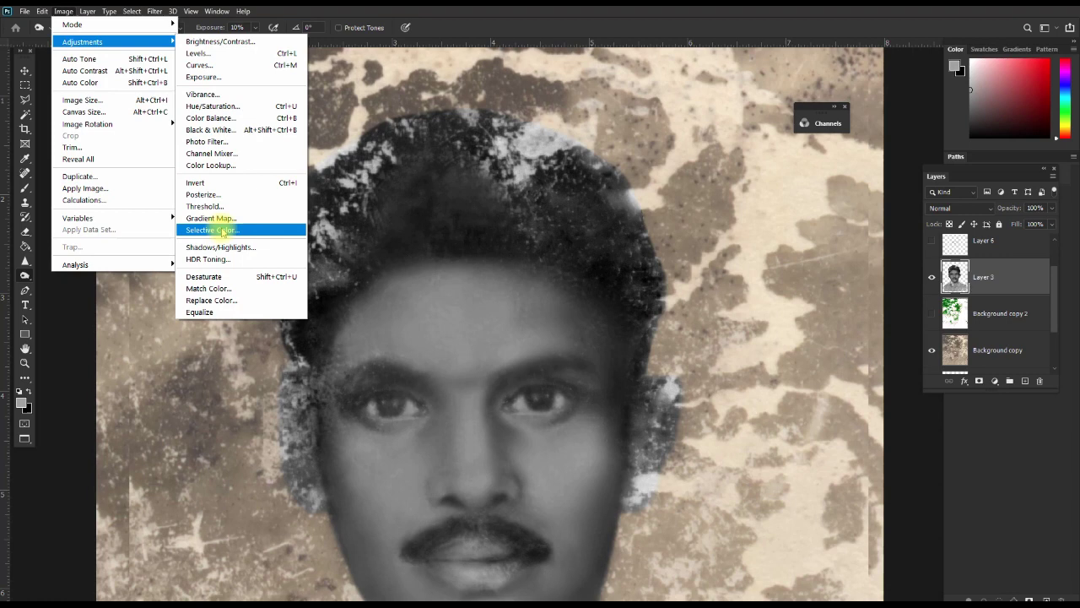
pyautogui.click(224, 231)
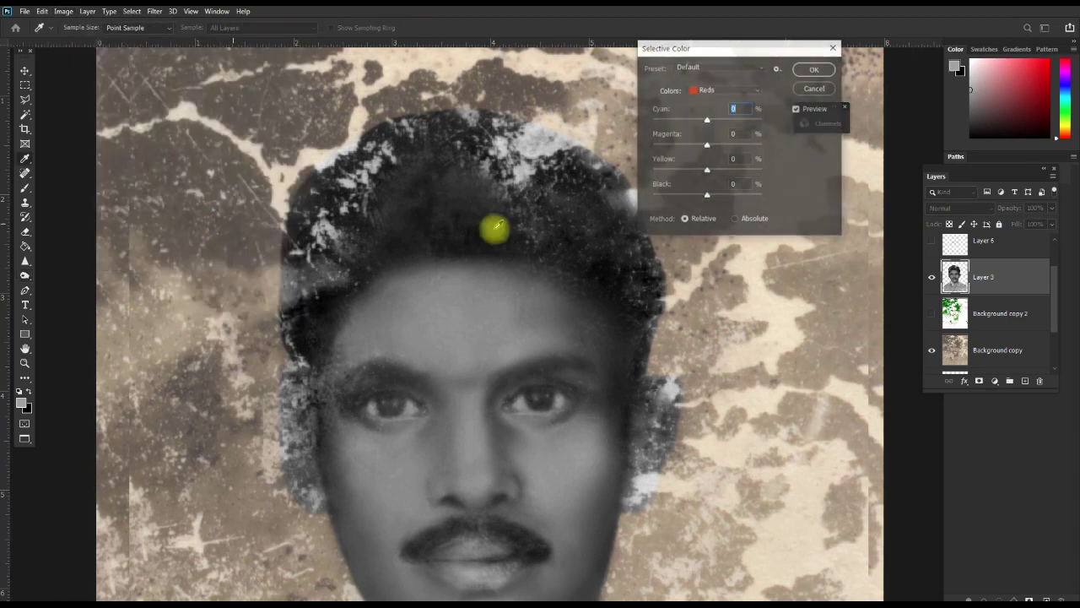
pyautogui.click(725, 90)
pyautogui.click(715, 174)
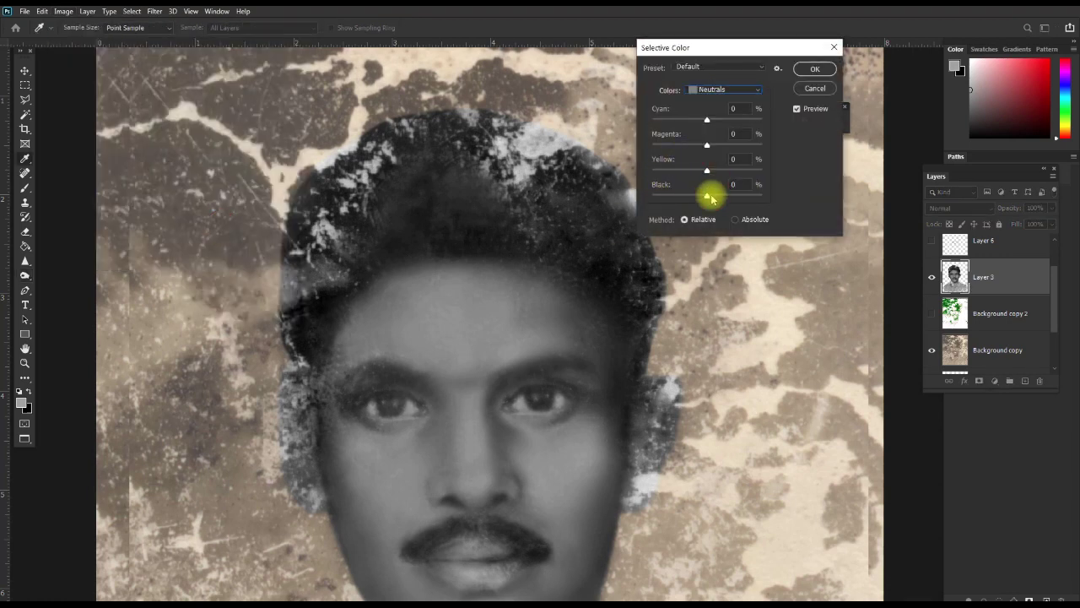
pyautogui.moveTo(707, 195); pyautogui.dragTo(714, 197)
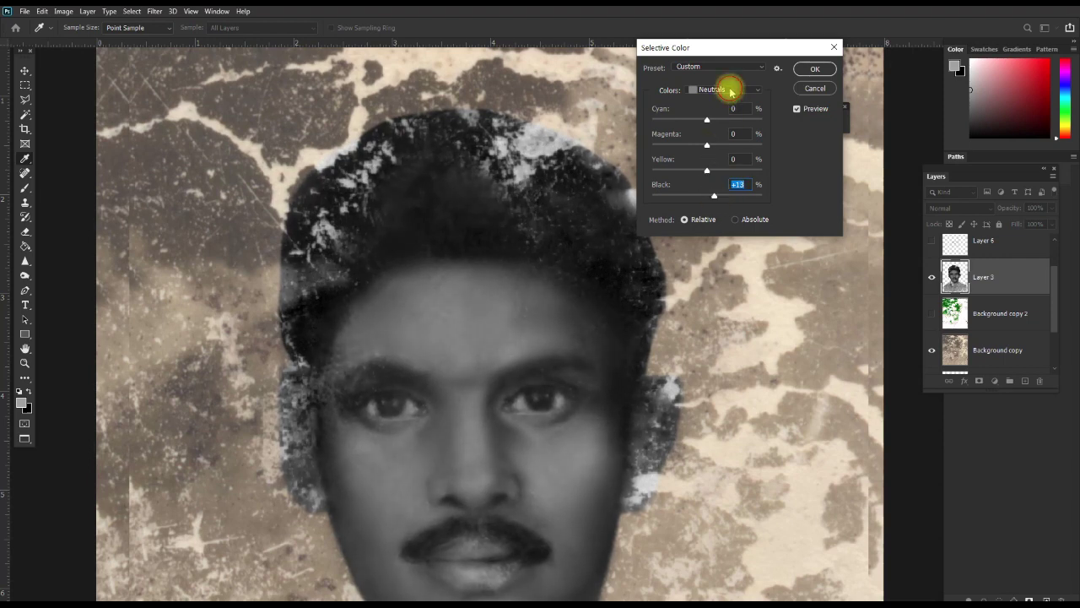
pyautogui.click(731, 91)
pyautogui.click(713, 181)
pyautogui.moveTo(707, 195); pyautogui.dragTo(713, 197)
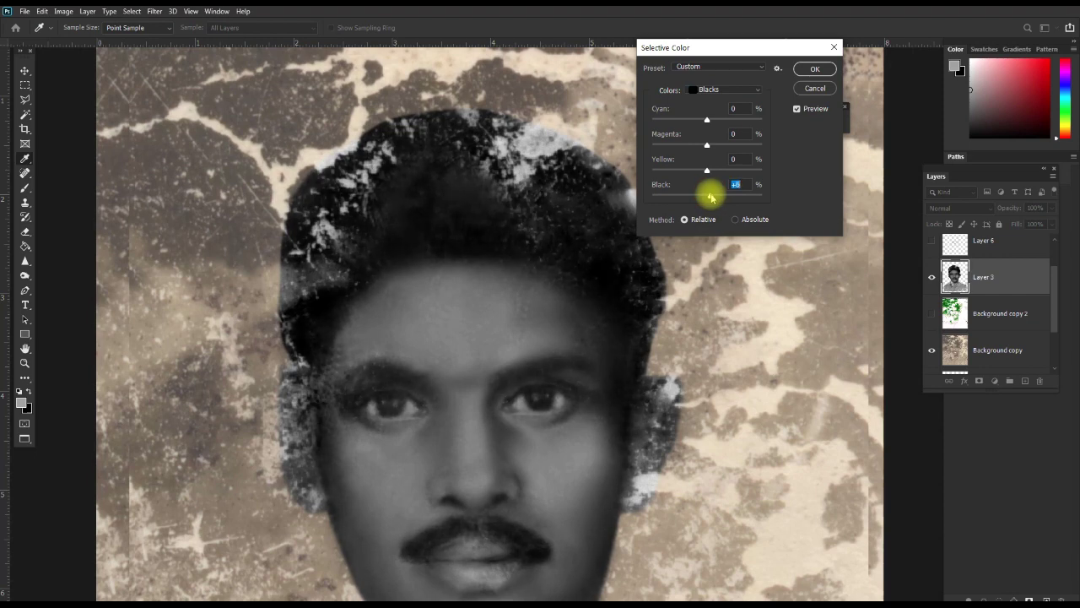
pyautogui.click(815, 68)
# Raise Brightness to about 52 with Contrast 0 using Brightness/Contrast
pyautogui.press('o')
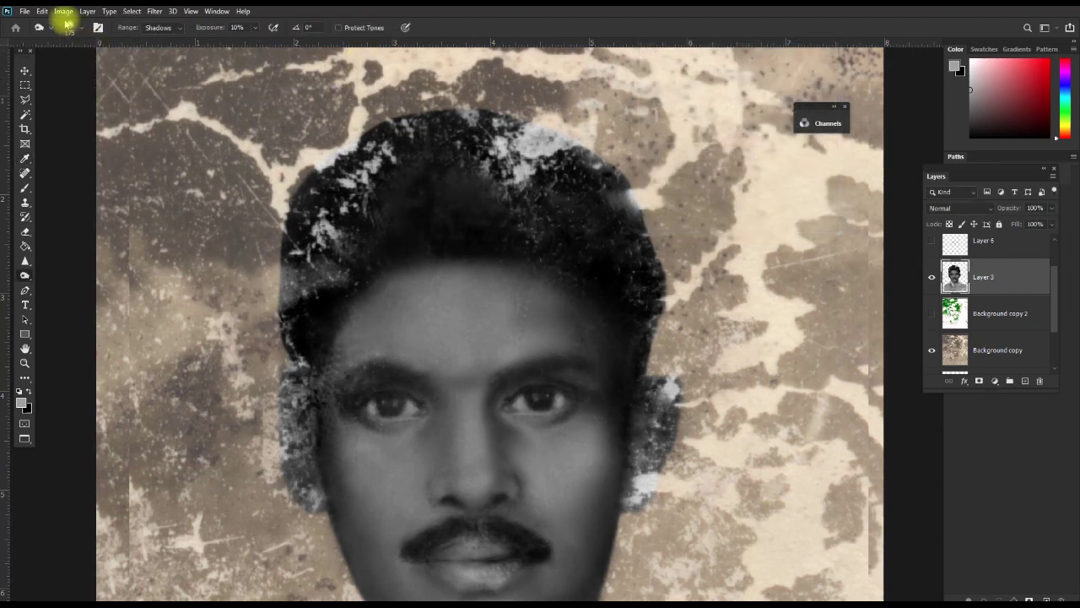
pyautogui.click(64, 12)
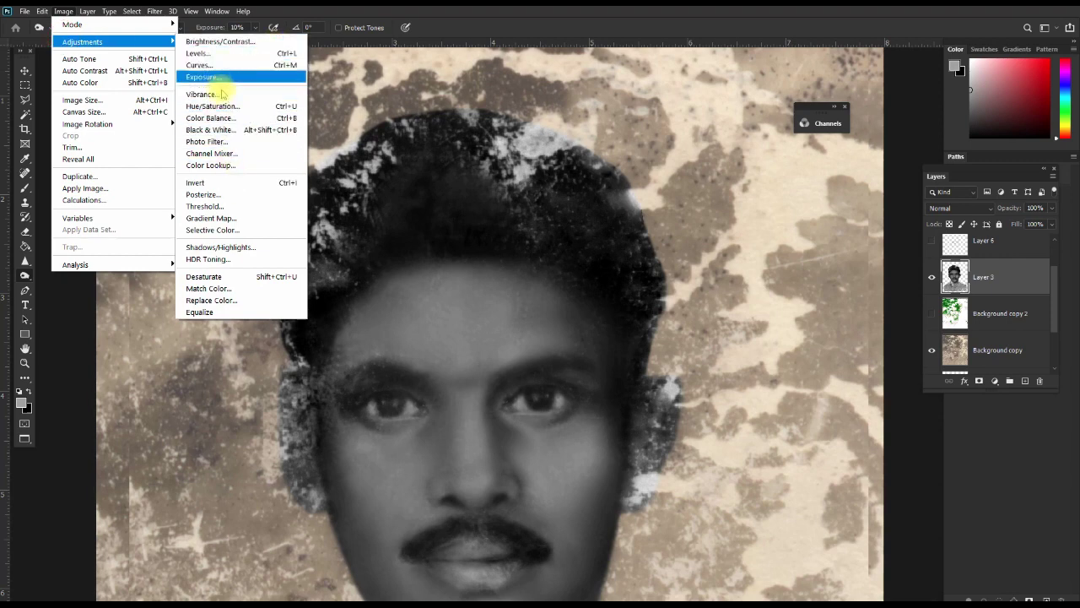
pyautogui.click(224, 42)
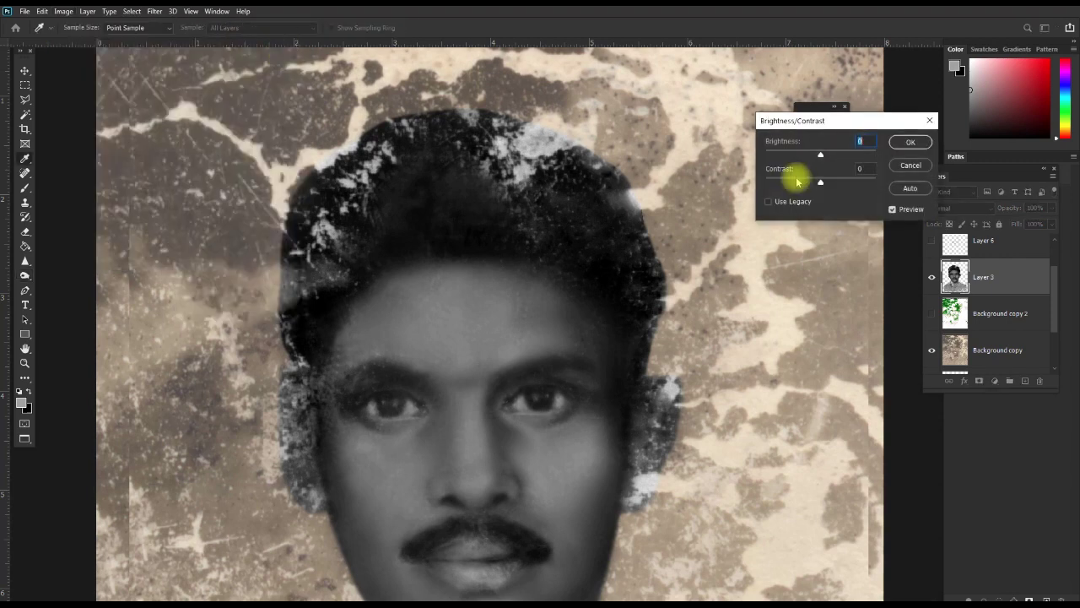
pyautogui.moveTo(827, 157); pyautogui.dragTo(835, 156)
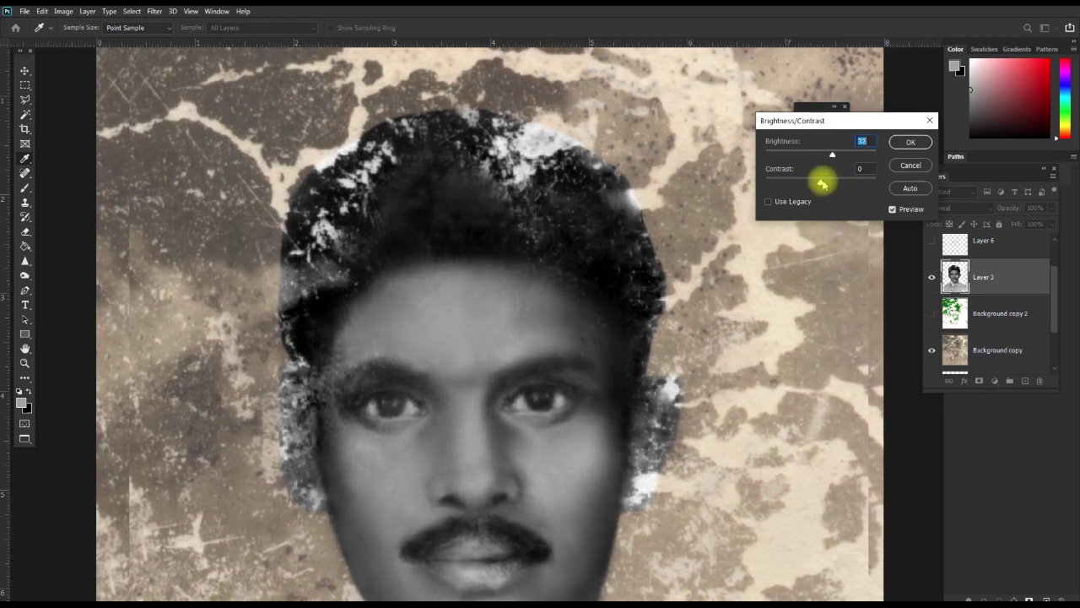
pyautogui.click(909, 142)
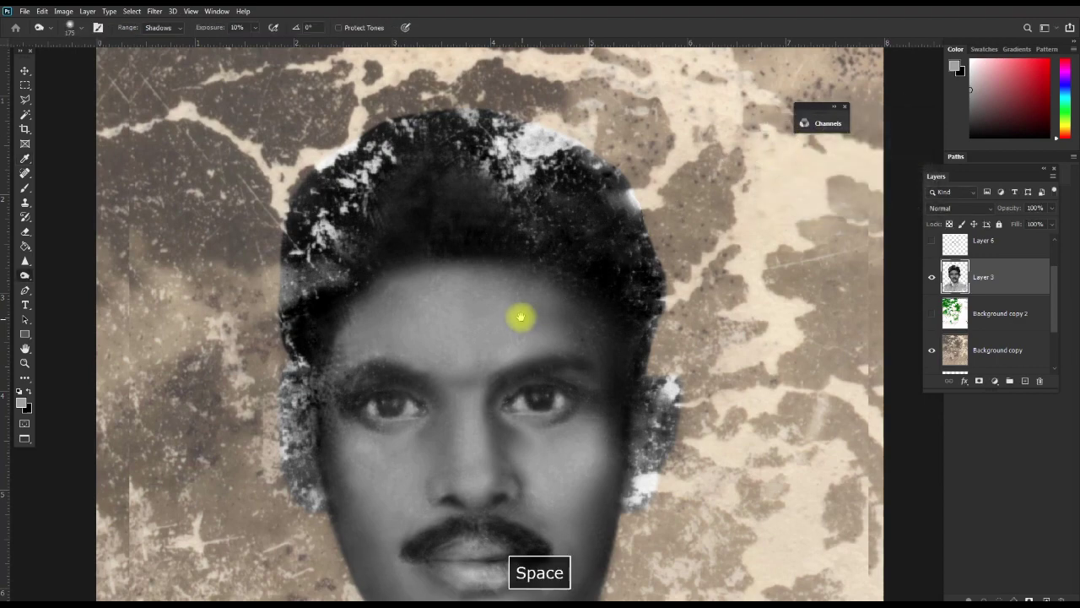
# Zoom and pan the view to centre on the face and eyes
pyautogui.moveTo(518, 316); pyautogui.dragTo(559, 222)
pyautogui.scroll(3, 618, 289)
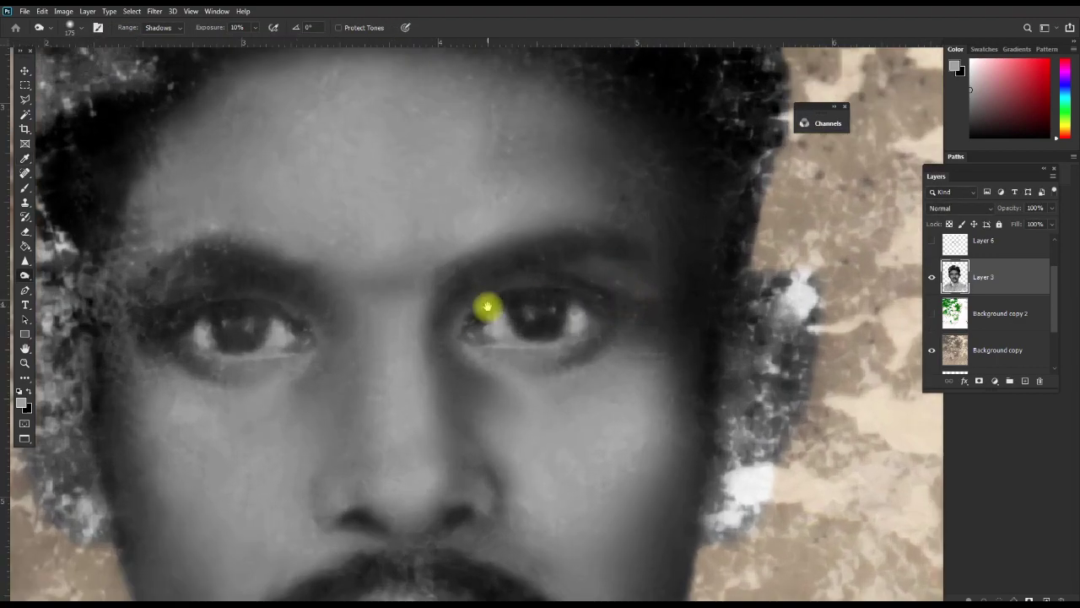
pyautogui.moveTo(482, 309); pyautogui.dragTo(668, 132)
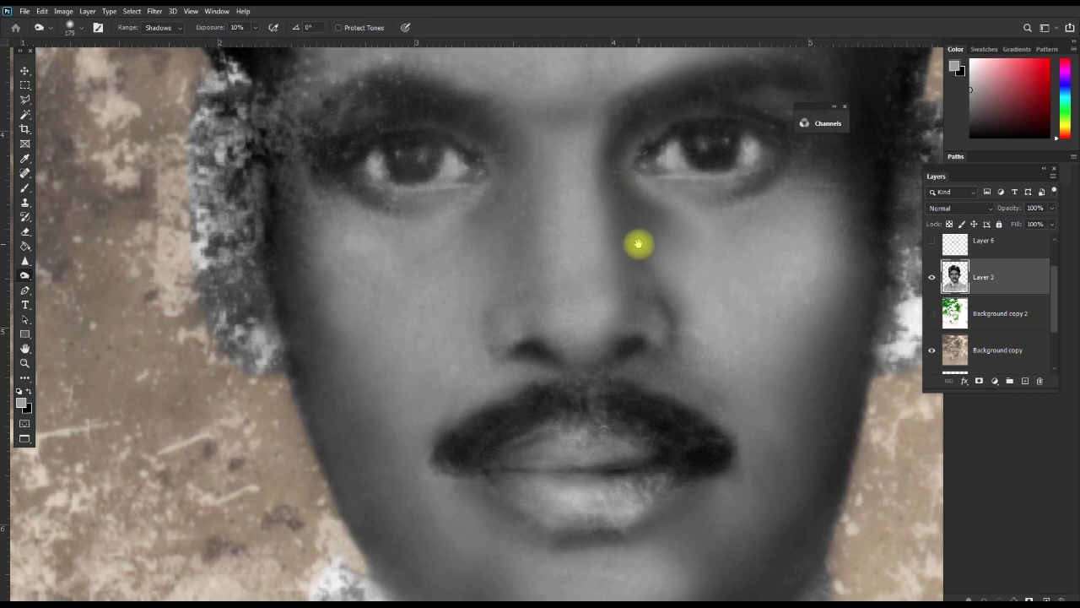
pyautogui.moveTo(638, 244)
pyautogui.mouseDown()
pyautogui.moveTo(580, 251)
pyautogui.moveTo(596, 293)
pyautogui.mouseUp()
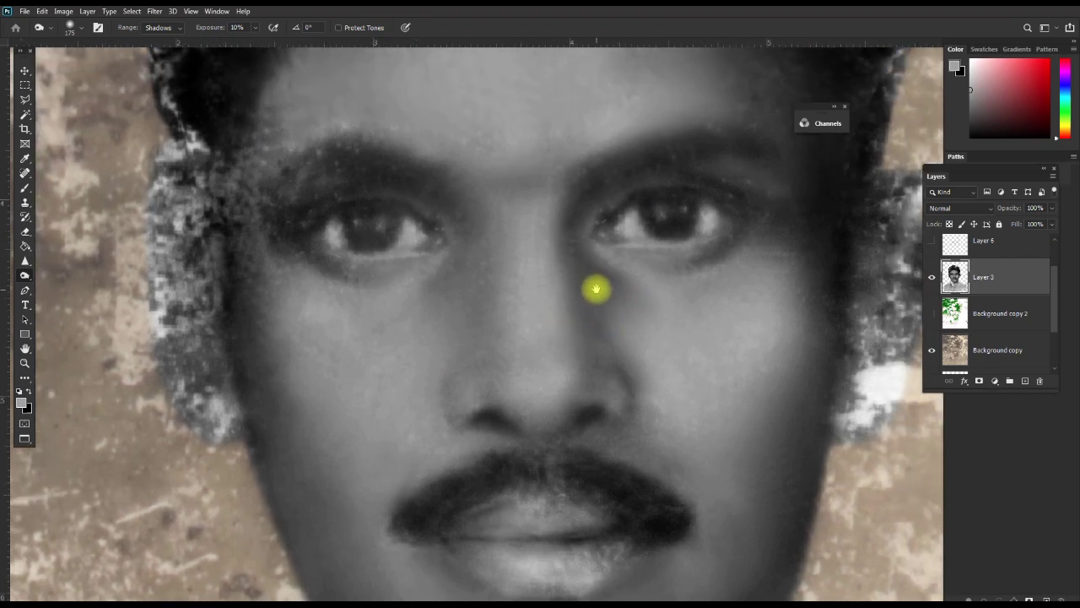